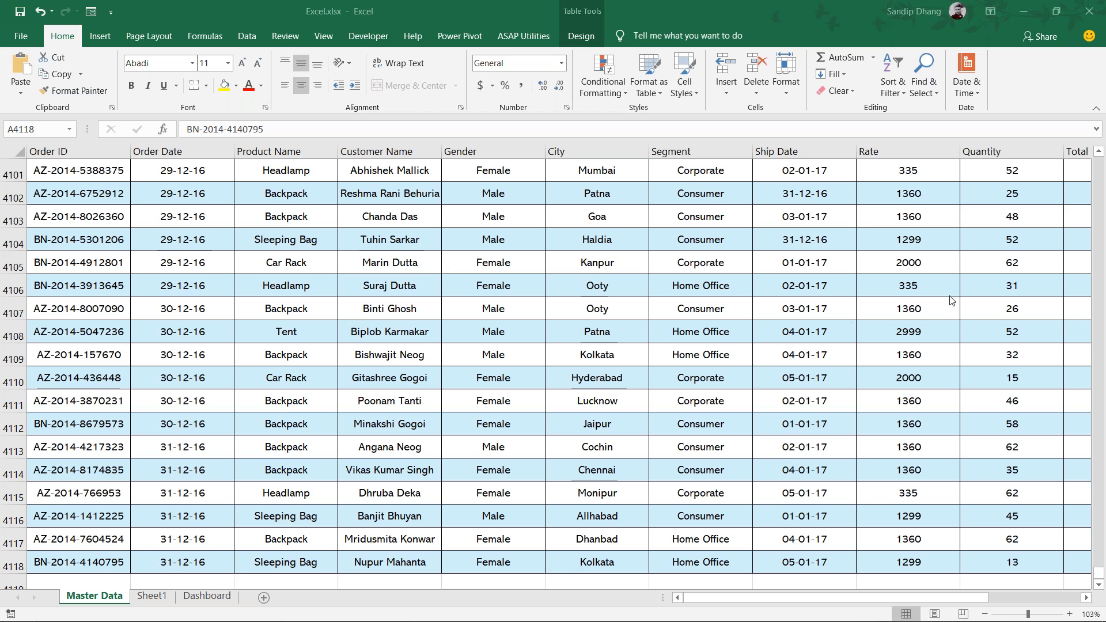
# Turn on the filter buttons for the Master Data table and filter the City column to show only Assam
pyautogui.click(734, 363)
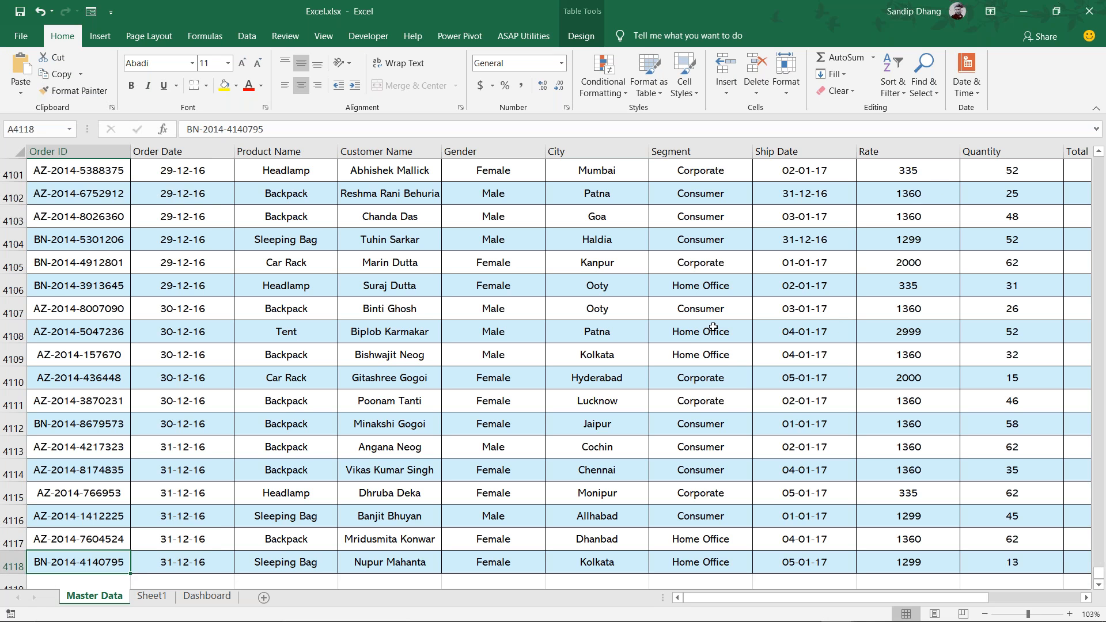
pyautogui.hotkey('ctrl', 'Home')
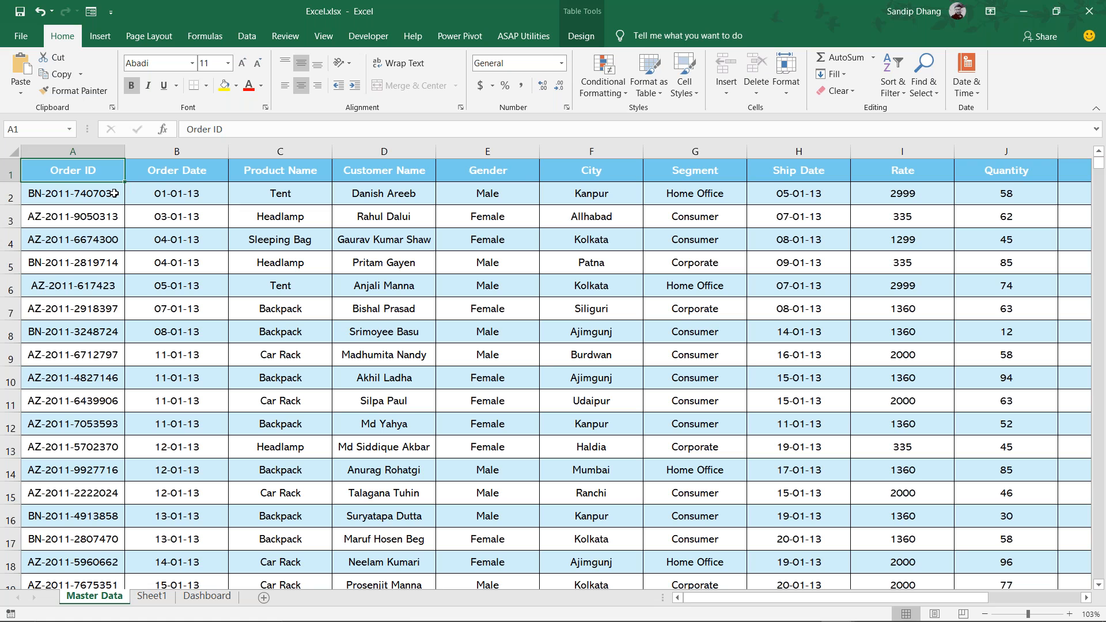
pyautogui.hotkey('ctrl', 'shift', 'l')
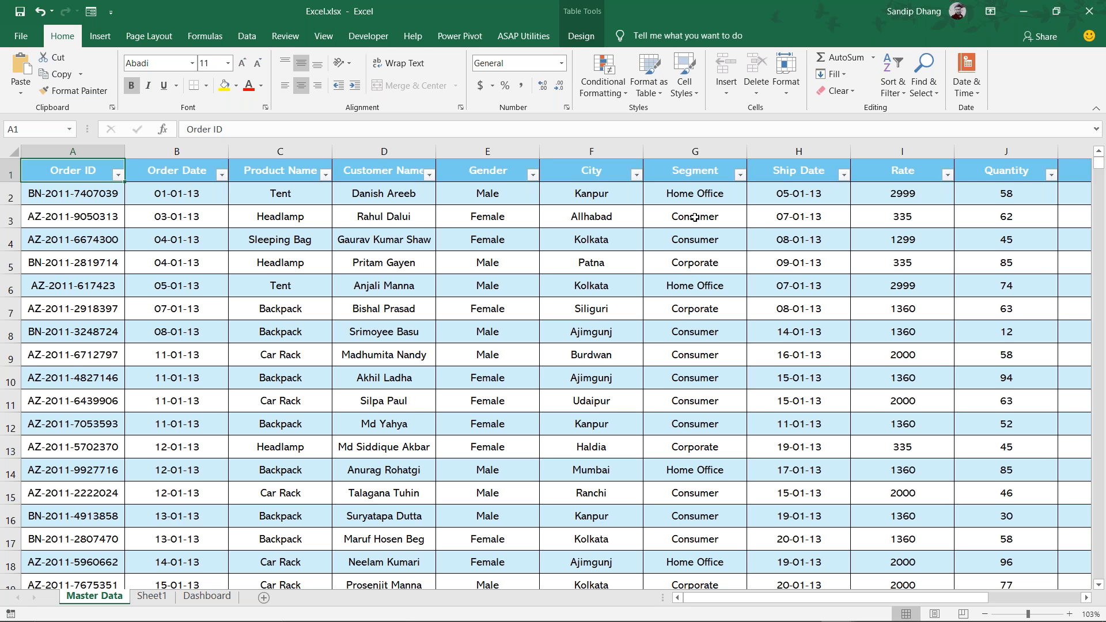
pyautogui.click(636, 175)
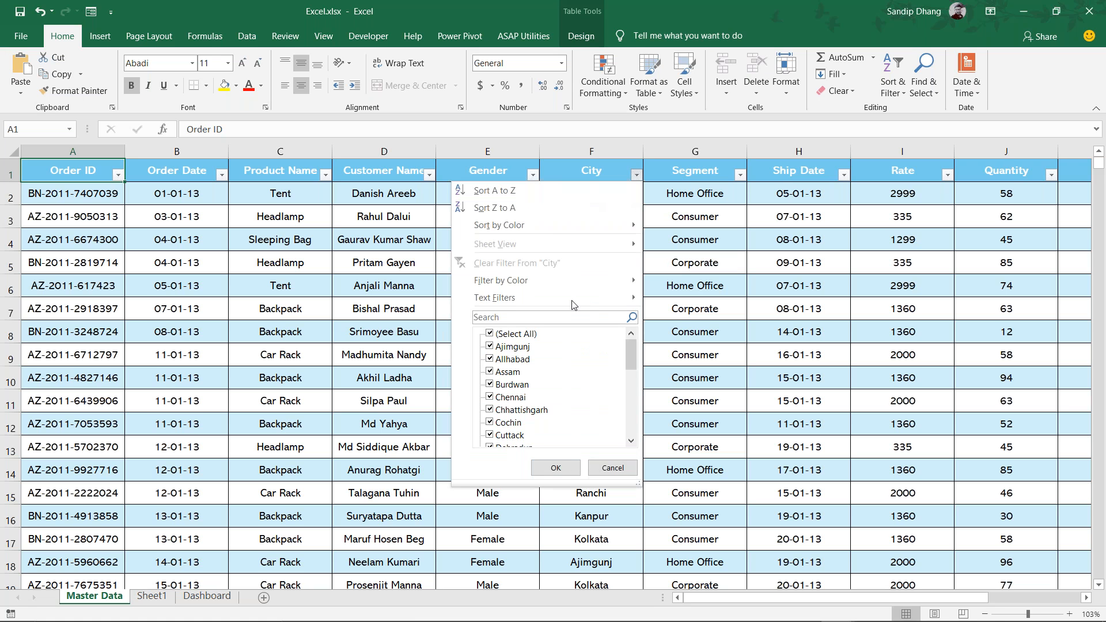
pyautogui.click(490, 334)
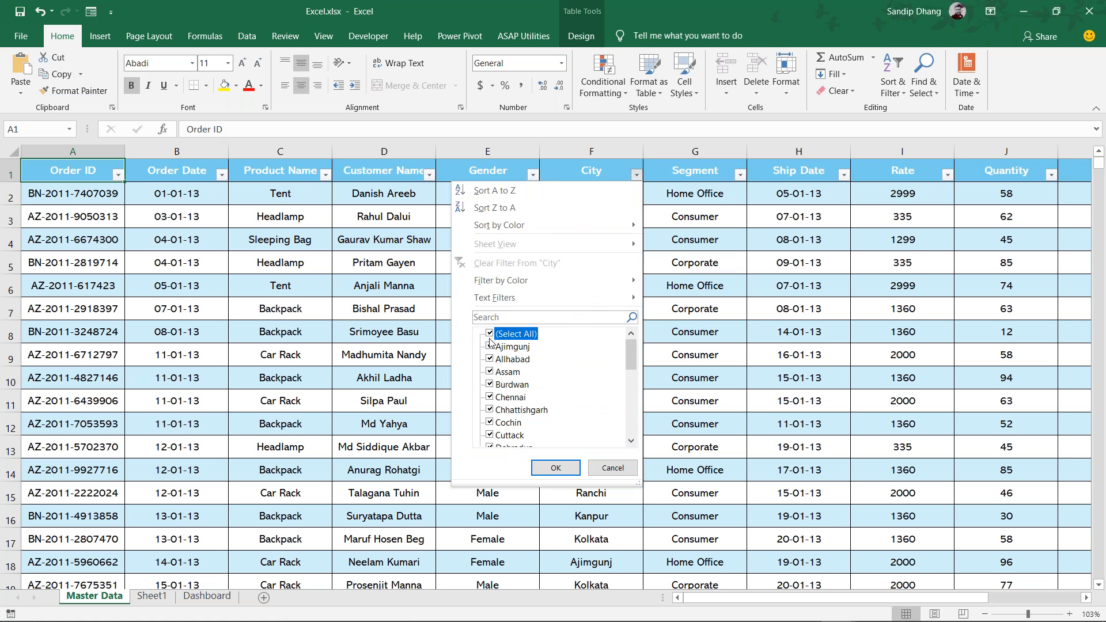
pyautogui.click(490, 372)
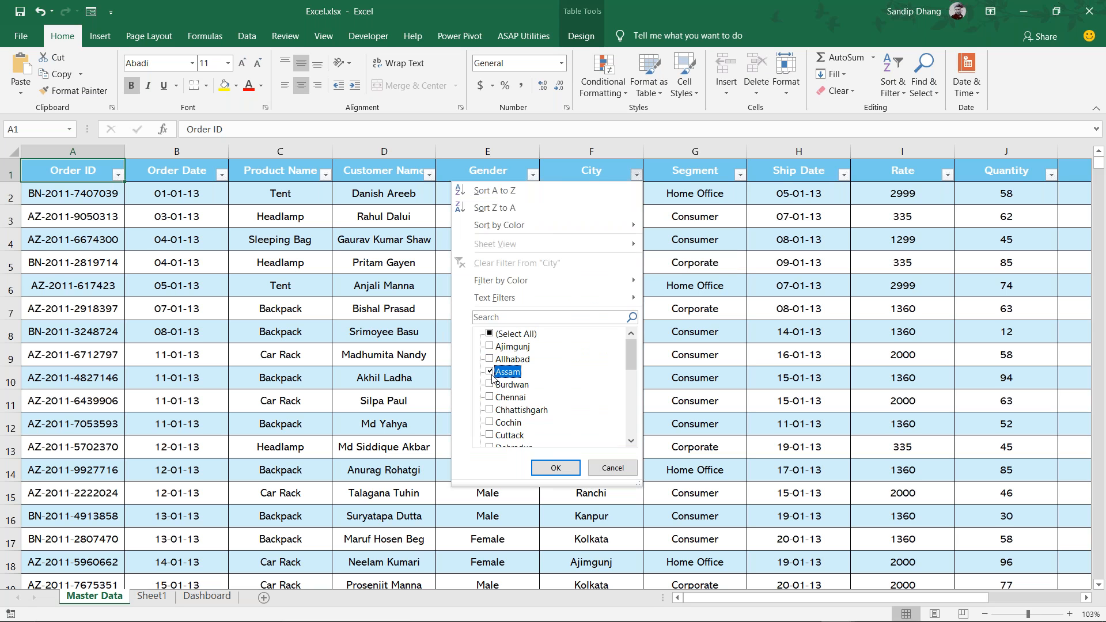
pyautogui.click(556, 469)
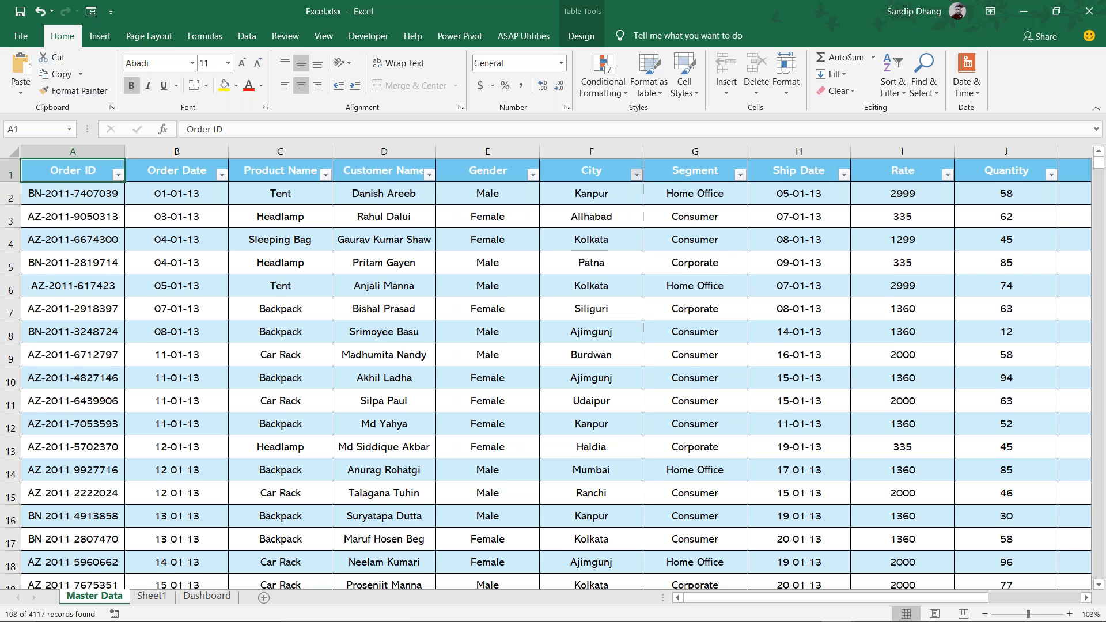
pyautogui.scroll(-7, 544, 412)
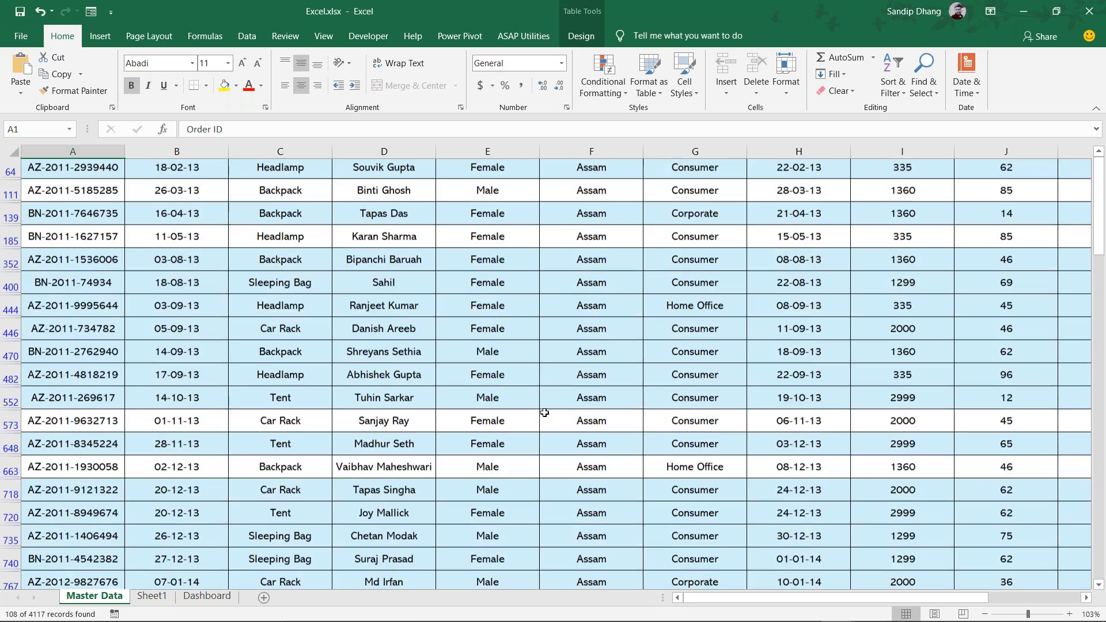
pyautogui.scroll(7, 544, 413)
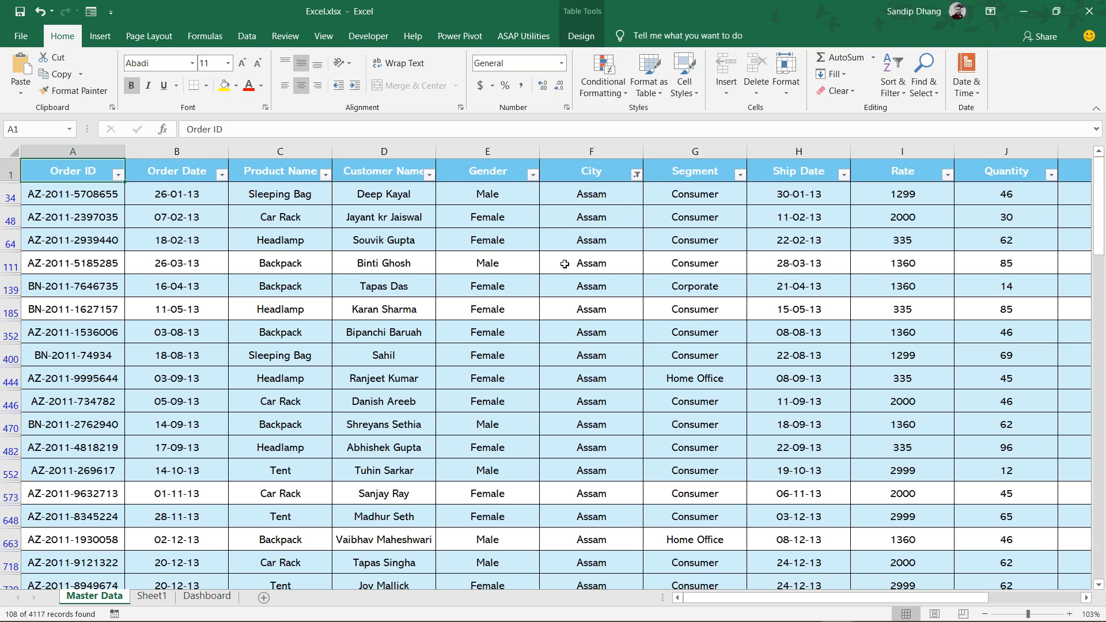
# Extend the City filter to include Allhabad as well as Assam
pyautogui.click(636, 174)
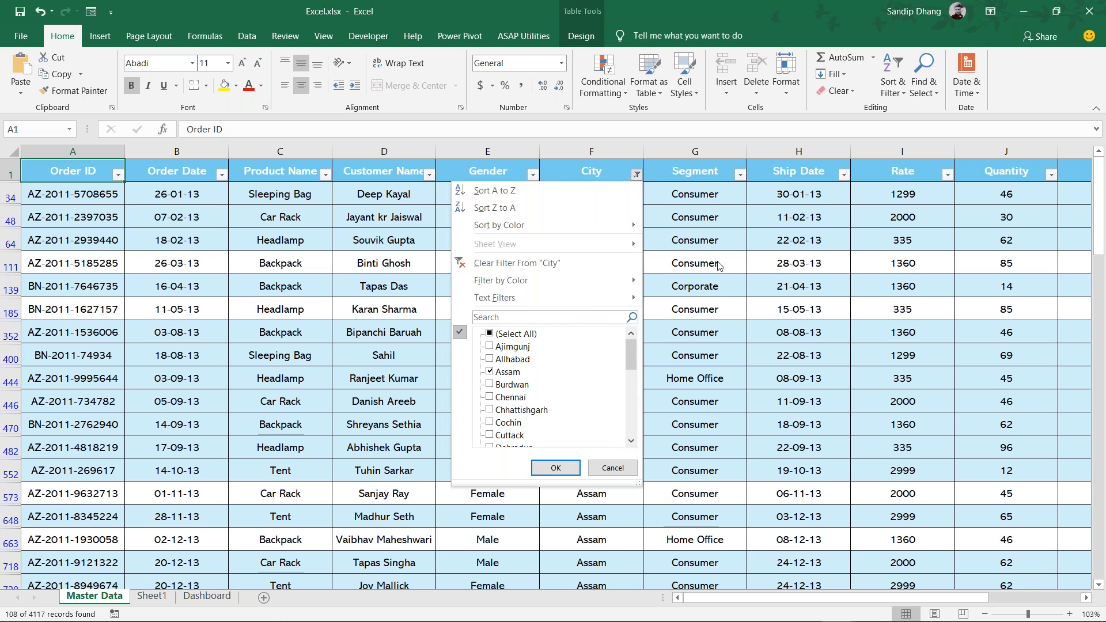
pyautogui.click(556, 467)
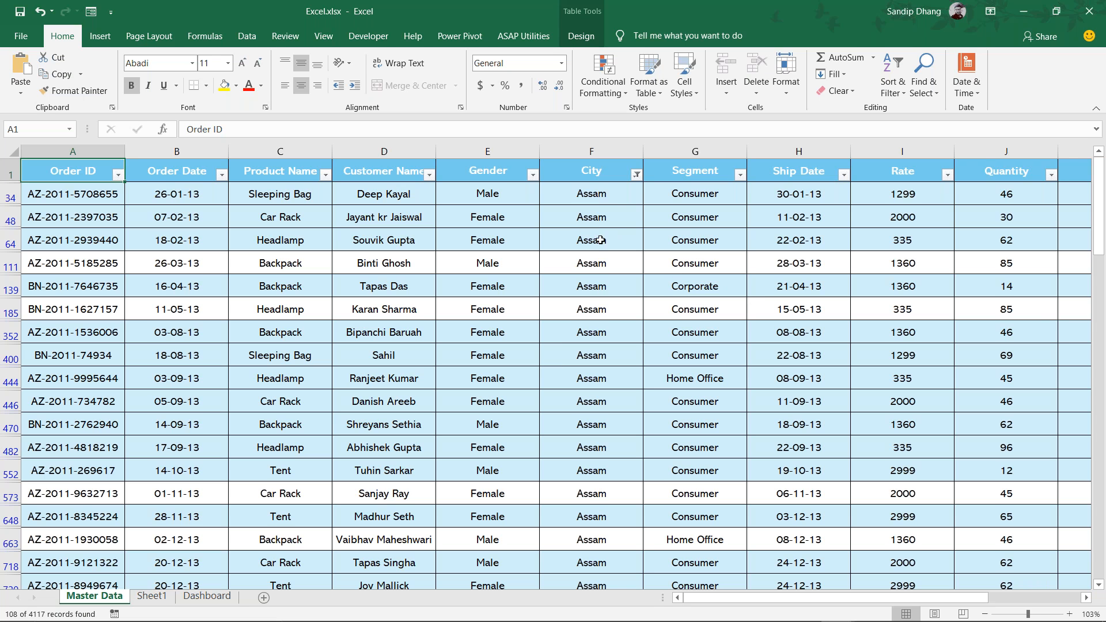
pyautogui.click(637, 174)
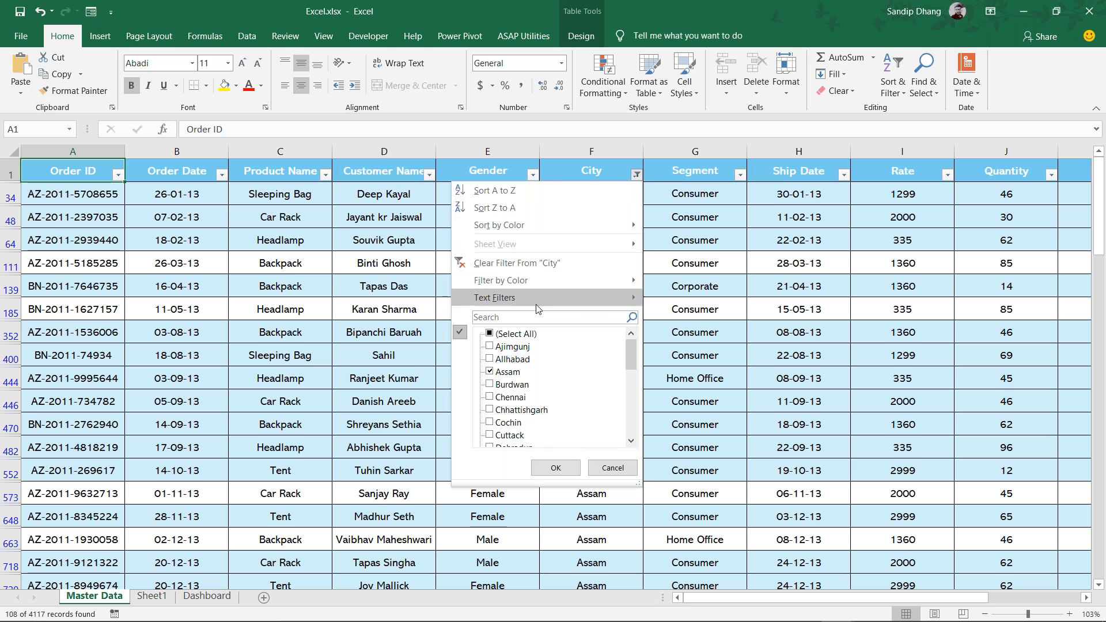
pyautogui.click(489, 360)
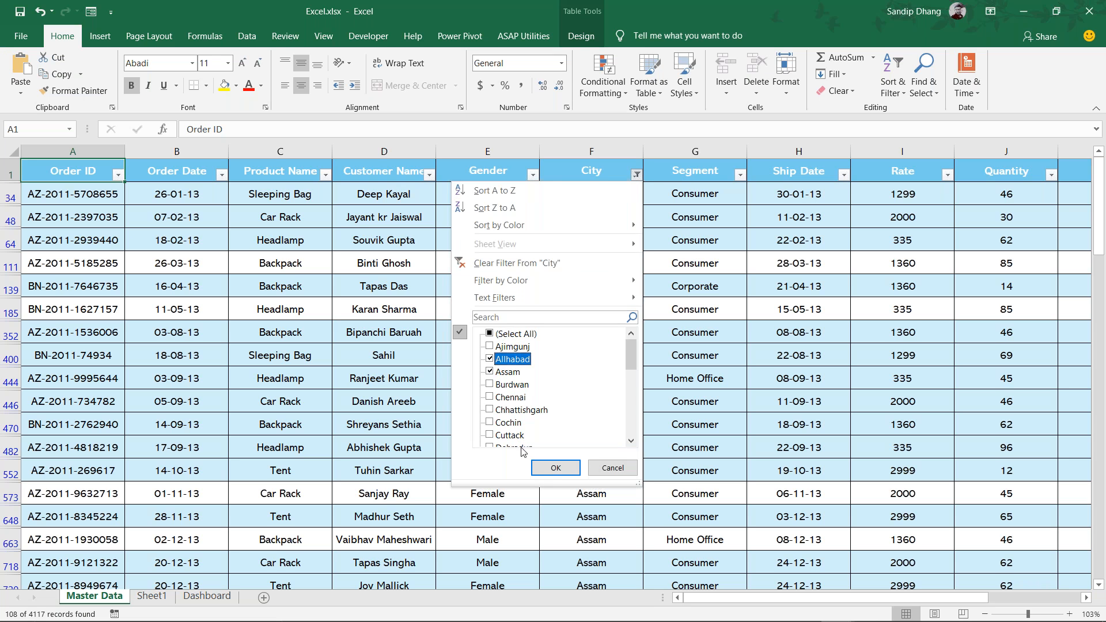
pyautogui.click(555, 467)
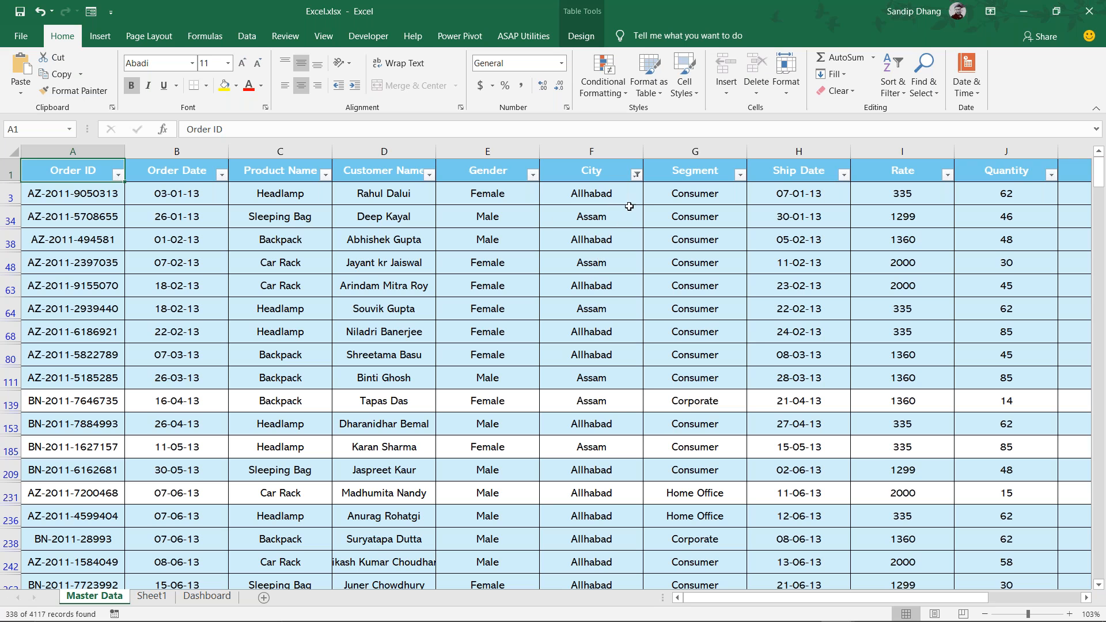
# Remove Allhabad from the City filter so that only Assam stays selected
pyautogui.click(636, 174)
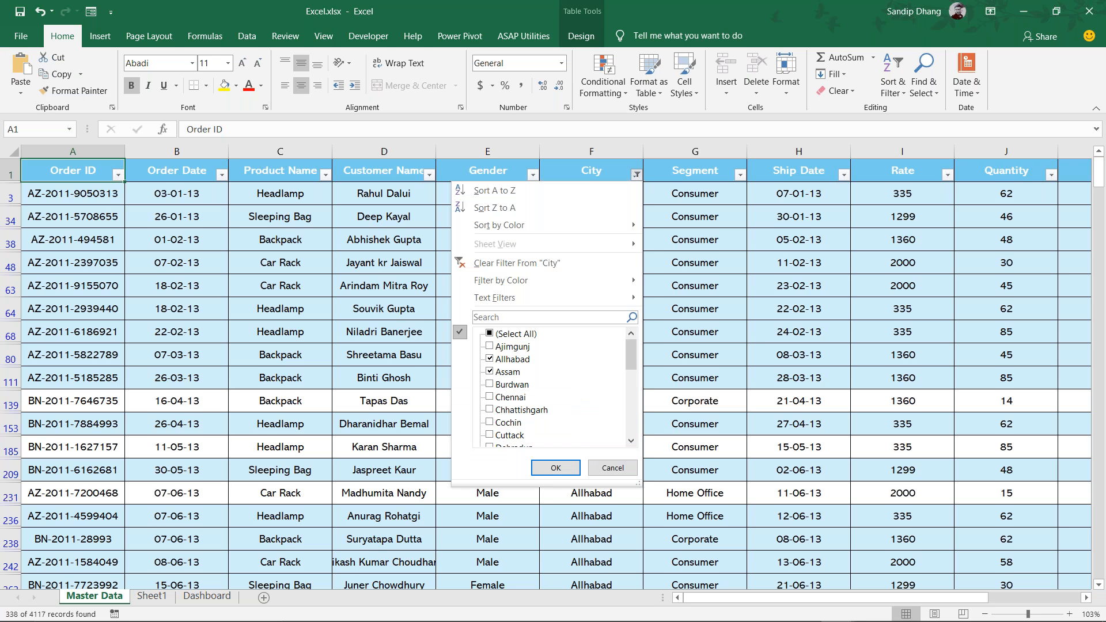
pyautogui.click(491, 360)
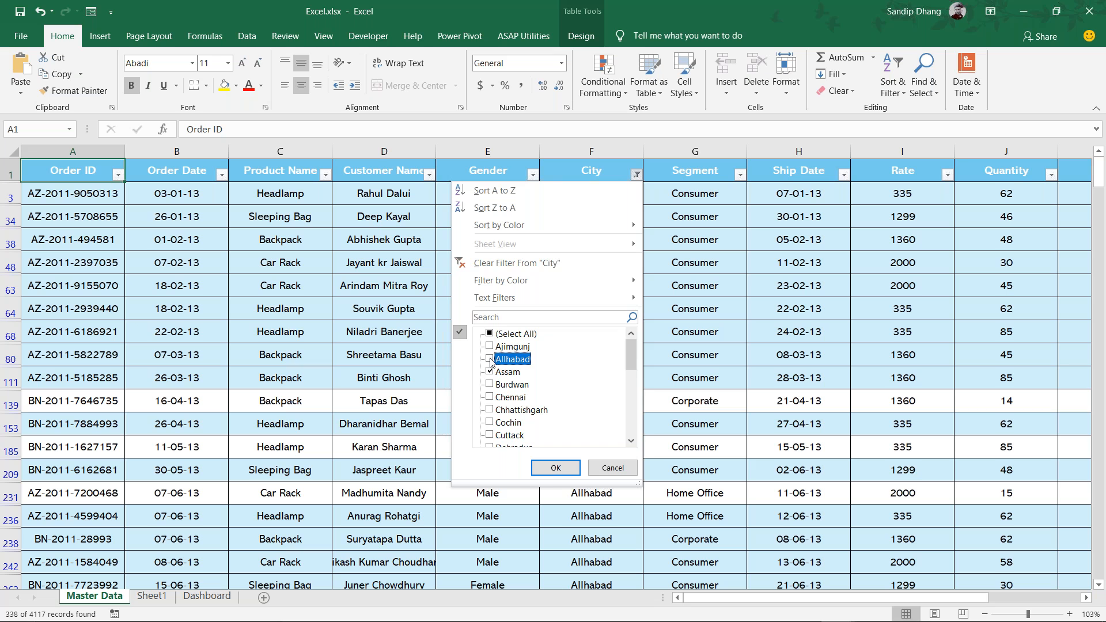
pyautogui.click(558, 468)
# Select all the table data and change the City filter from Assam to Allhabad only
pyautogui.click(458, 359)
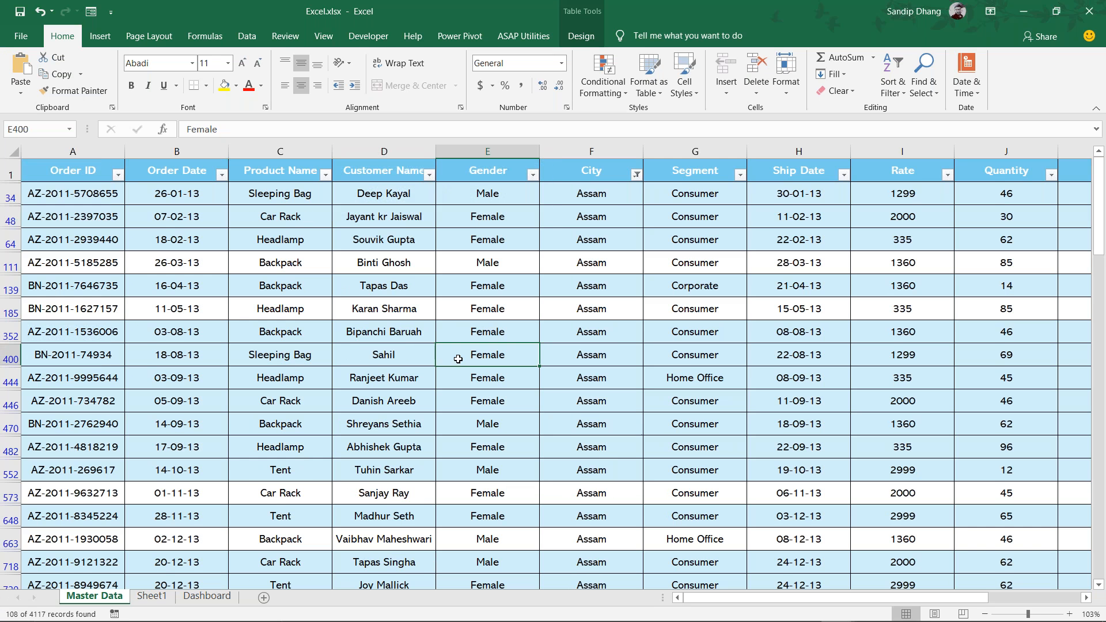
pyautogui.hotkey('ctrl', 'a')
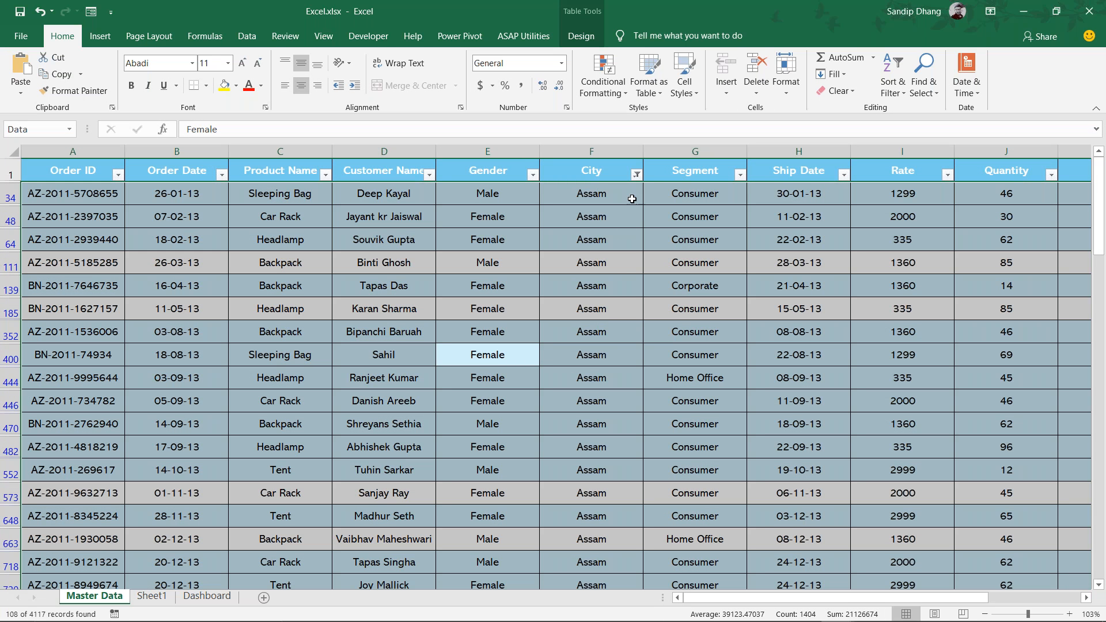
pyautogui.click(636, 175)
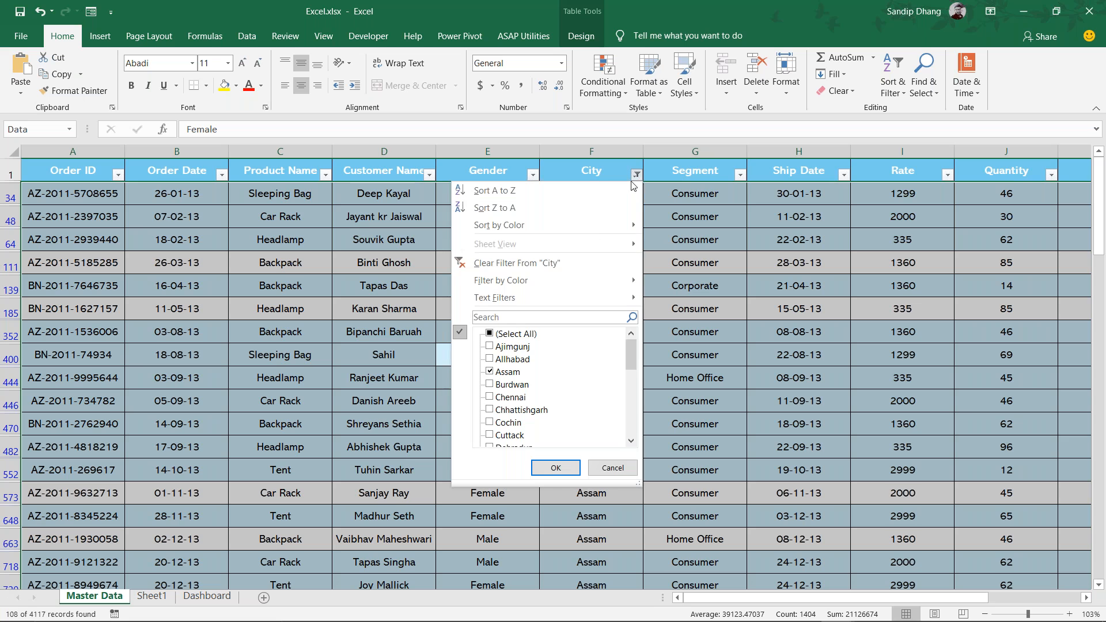
pyautogui.click(493, 362)
pyautogui.click(490, 371)
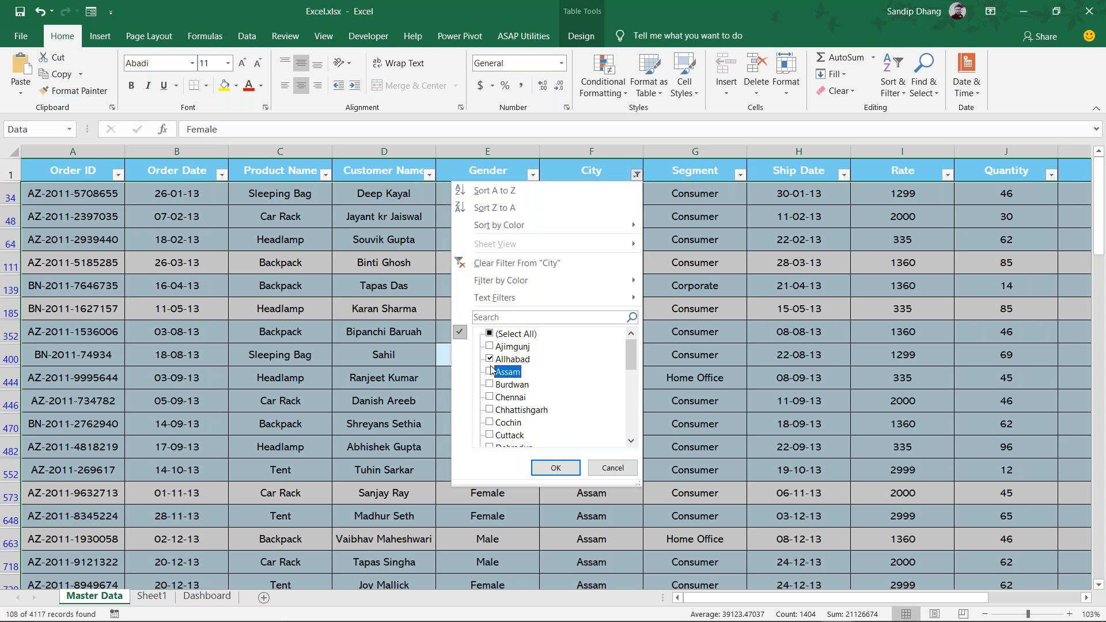
pyautogui.click(556, 468)
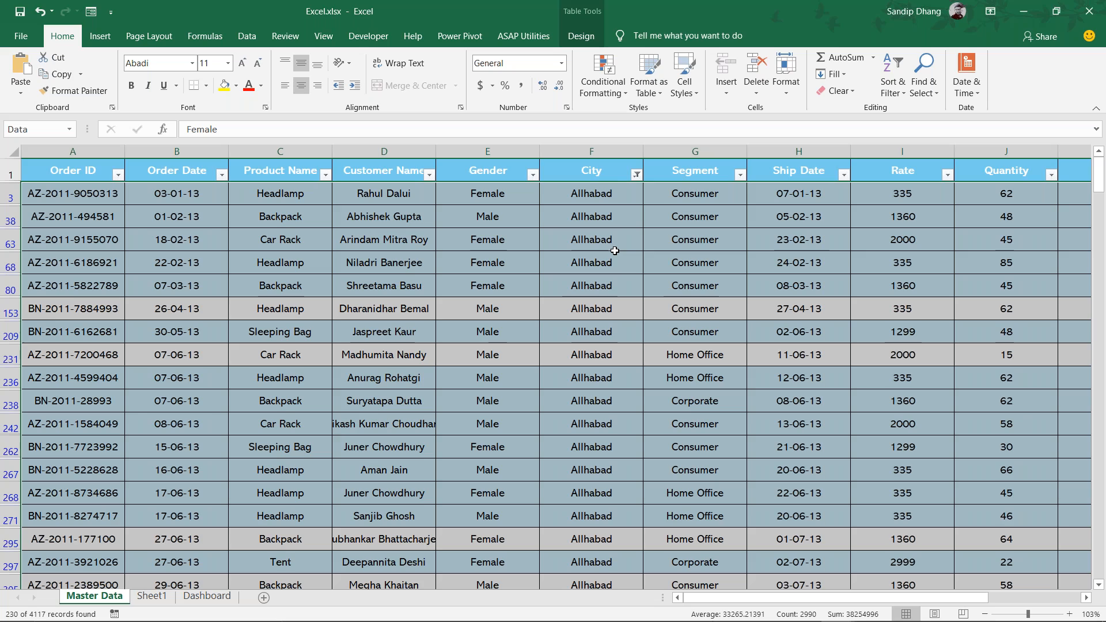
# Undo the last two City filter changes and redo one of them
pyautogui.hotkey('ctrl', 'z')
pyautogui.hotkey('ctrl', 'z')
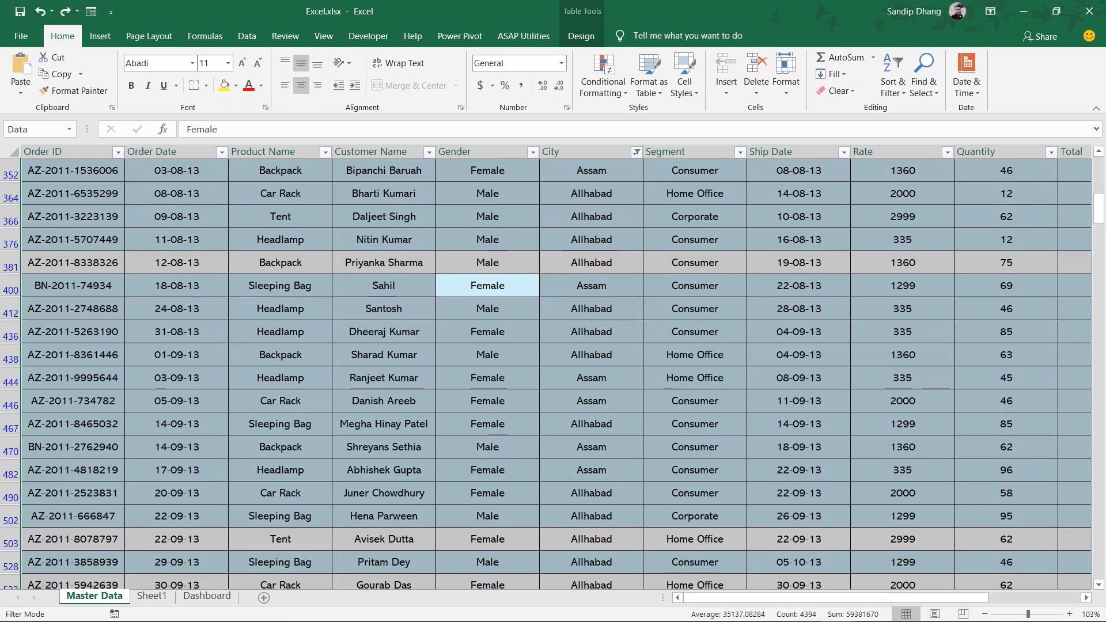
pyautogui.hotkey('ctrl', 'y')
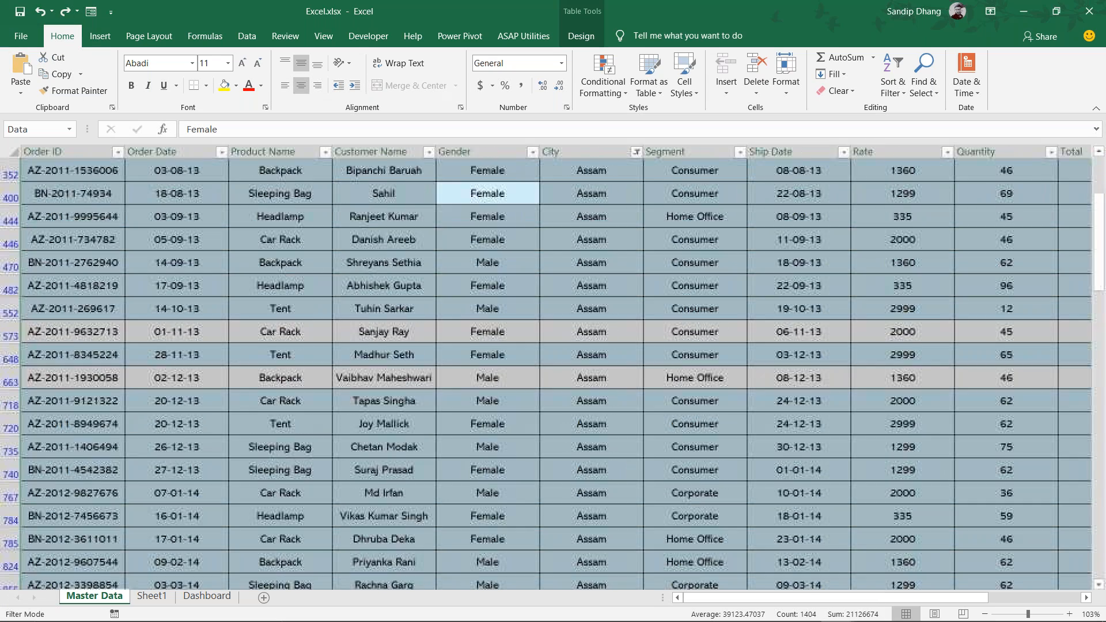
# Reset the City filter to include all cities
pyautogui.click(636, 152)
pyautogui.click(510, 311)
pyautogui.click(554, 445)
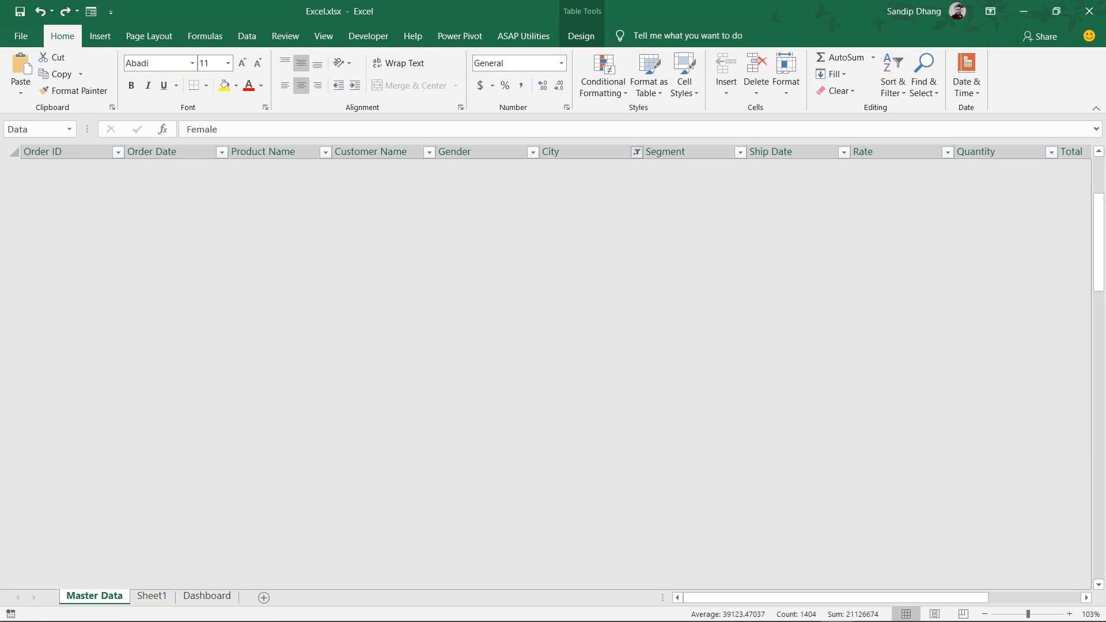
pyautogui.scroll(-1, 555, 300)
pyautogui.scroll(20, 554, 299)
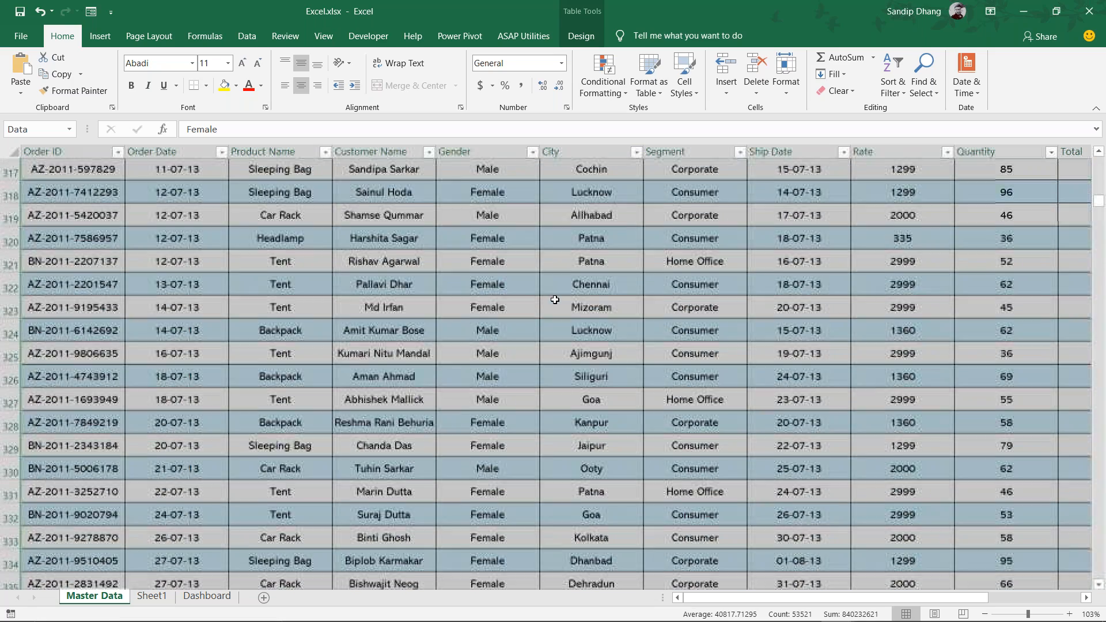
# Turn off the filter buttons in the table's header row
pyautogui.click(554, 301)
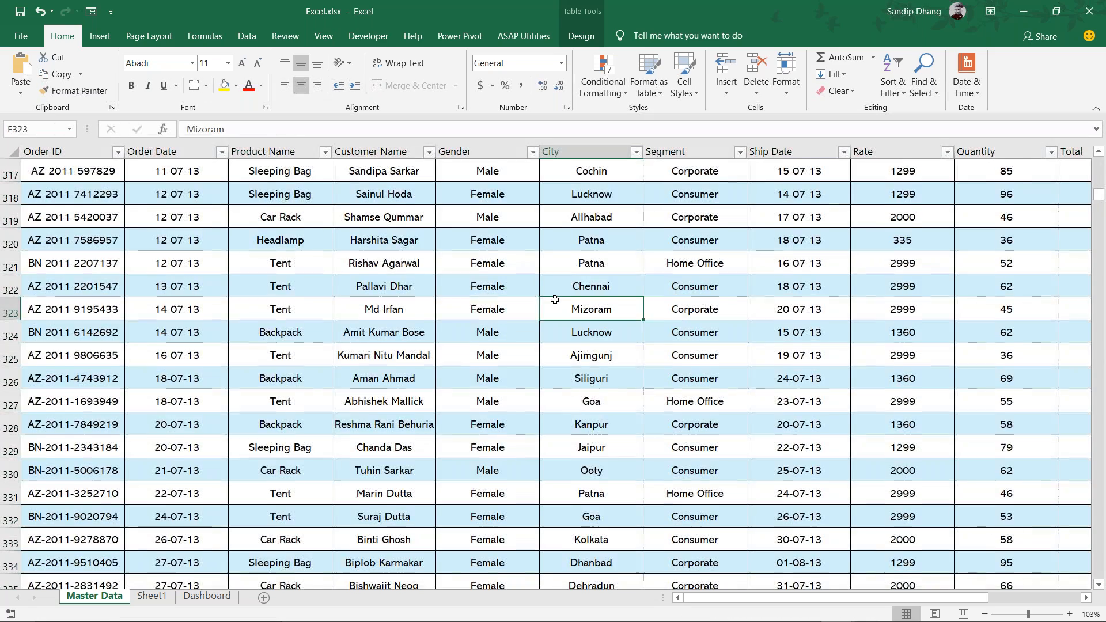
pyautogui.hotkey('ctrl', 'Up')
pyautogui.hotkey('ctrl', 'shift', 'l')
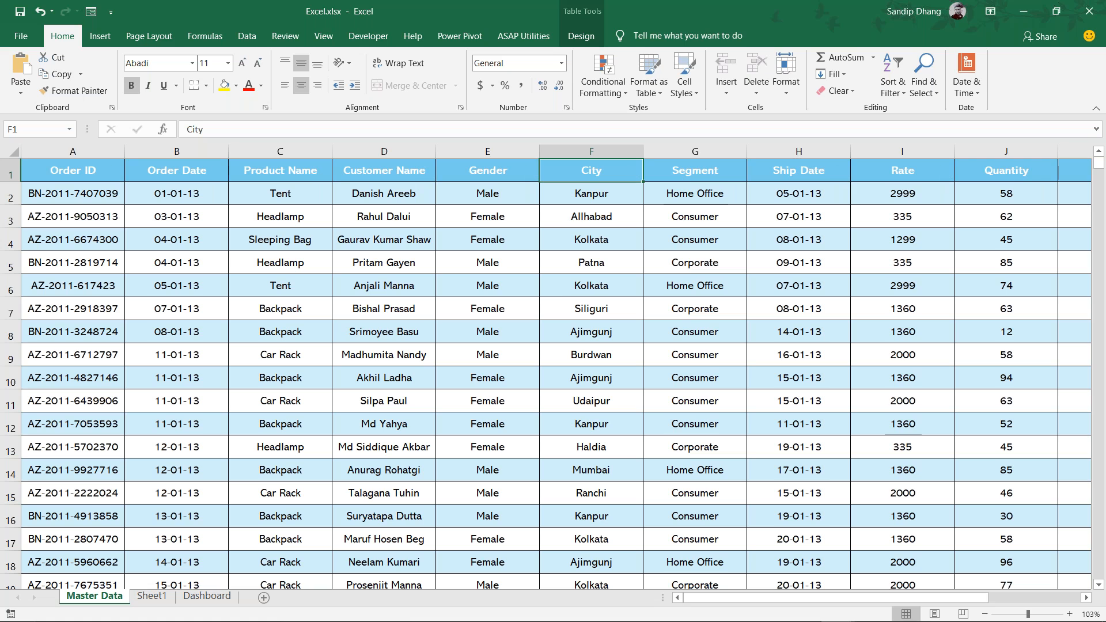
# Select the whole table from the Order ID header to its last cell and check the table's name in its design settings
pyautogui.click(68, 172)
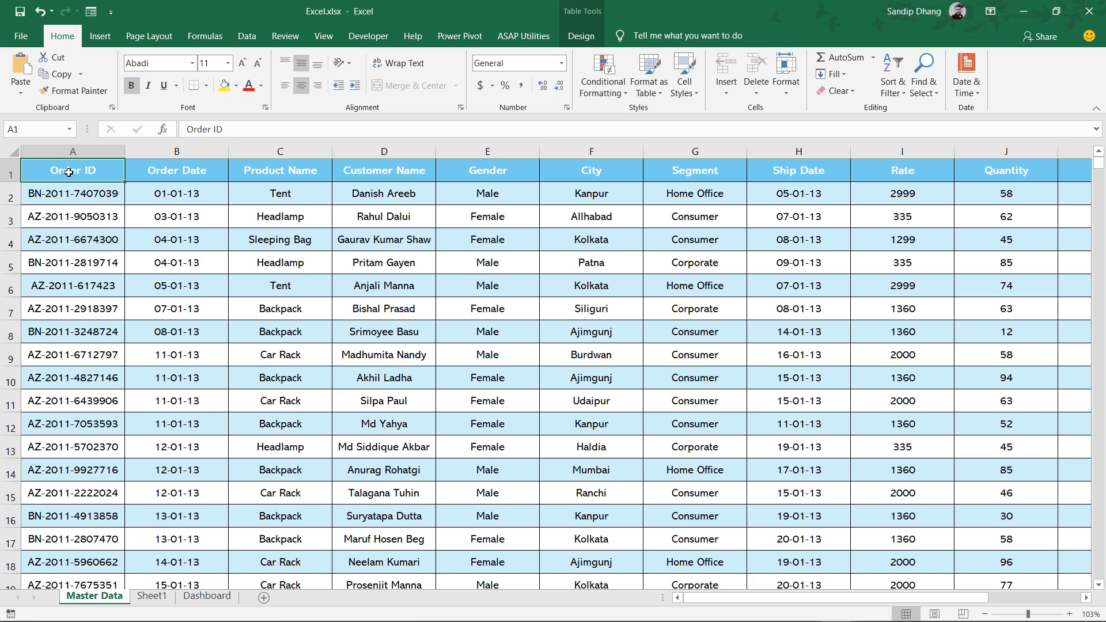
pyautogui.hotkey('ctrl', 'shift', 'End')
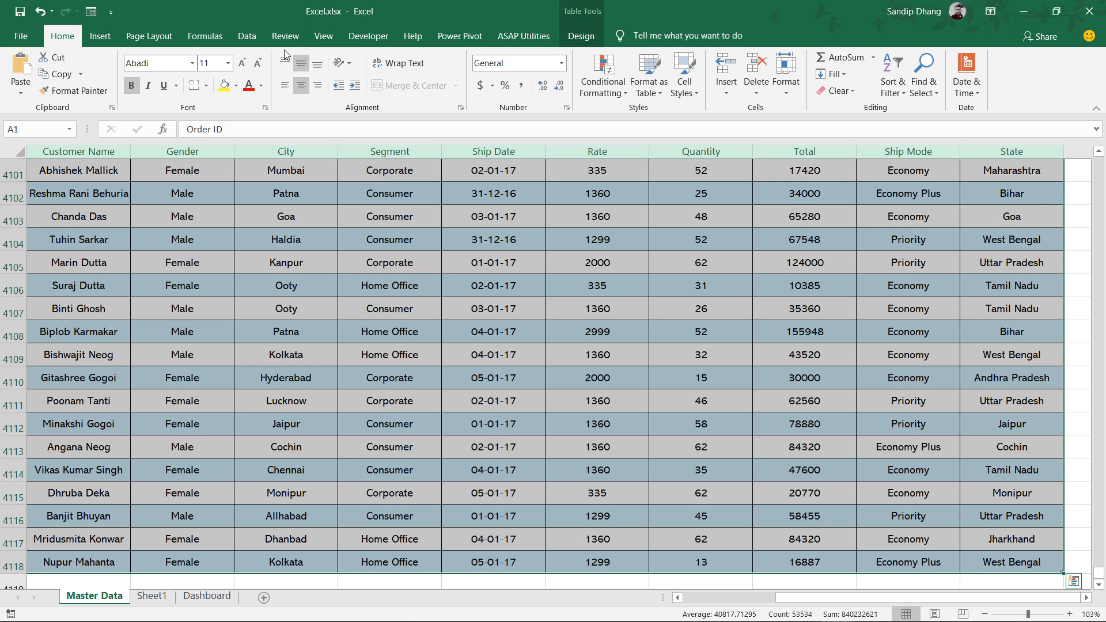
pyautogui.click(571, 33)
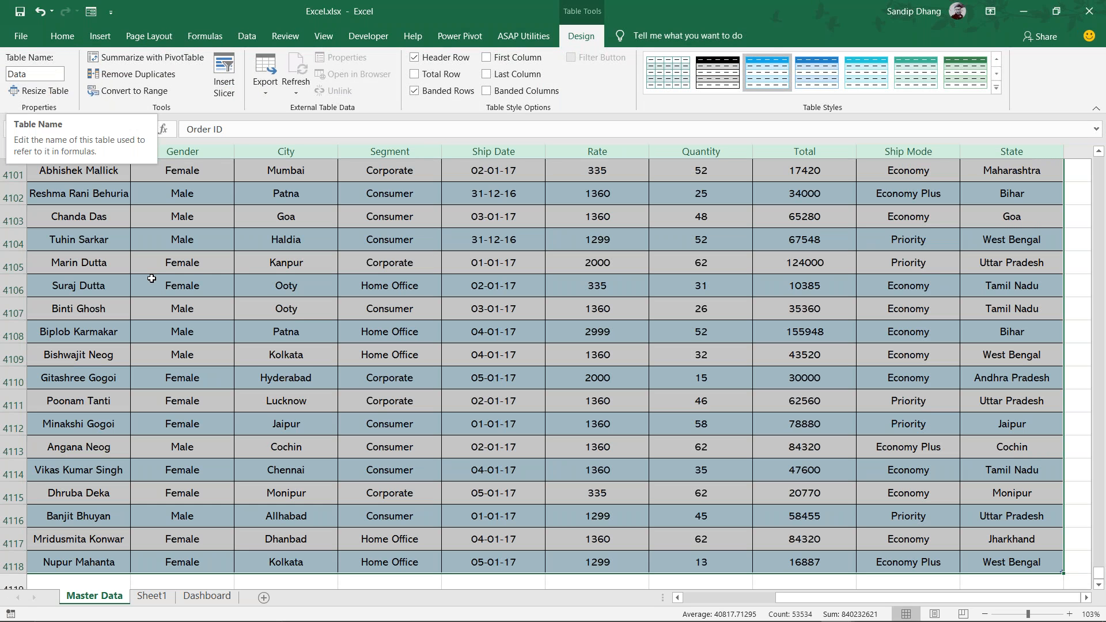
pyautogui.hscroll(-3, 152, 279)
pyautogui.scroll(11, 151, 278)
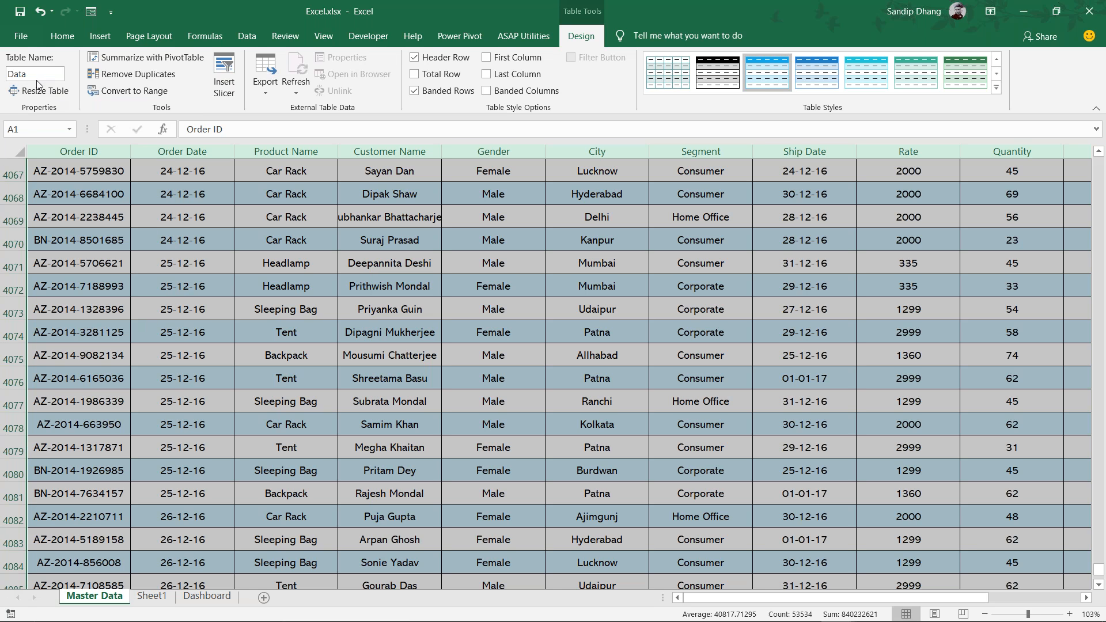
# Widen all columns and increase the height of all rows on Sheet1, leaving cell A1 selected
pyautogui.click(153, 597)
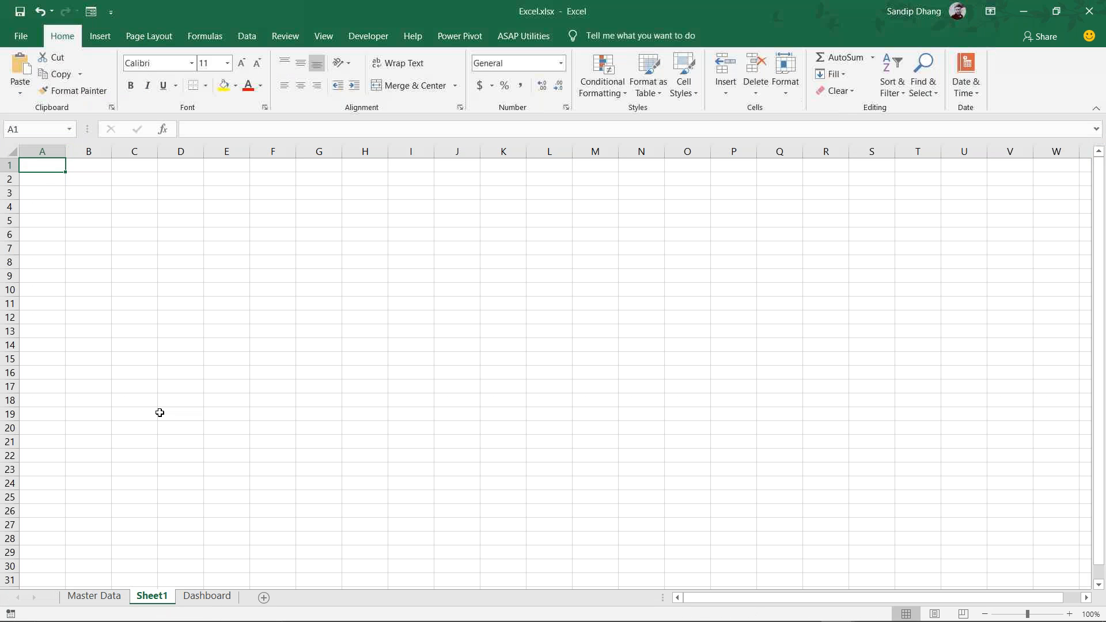
pyautogui.click(10, 150)
pyautogui.moveTo(66, 151); pyautogui.dragTo(90, 153)
pyautogui.moveTo(16, 174); pyautogui.dragTo(17, 181)
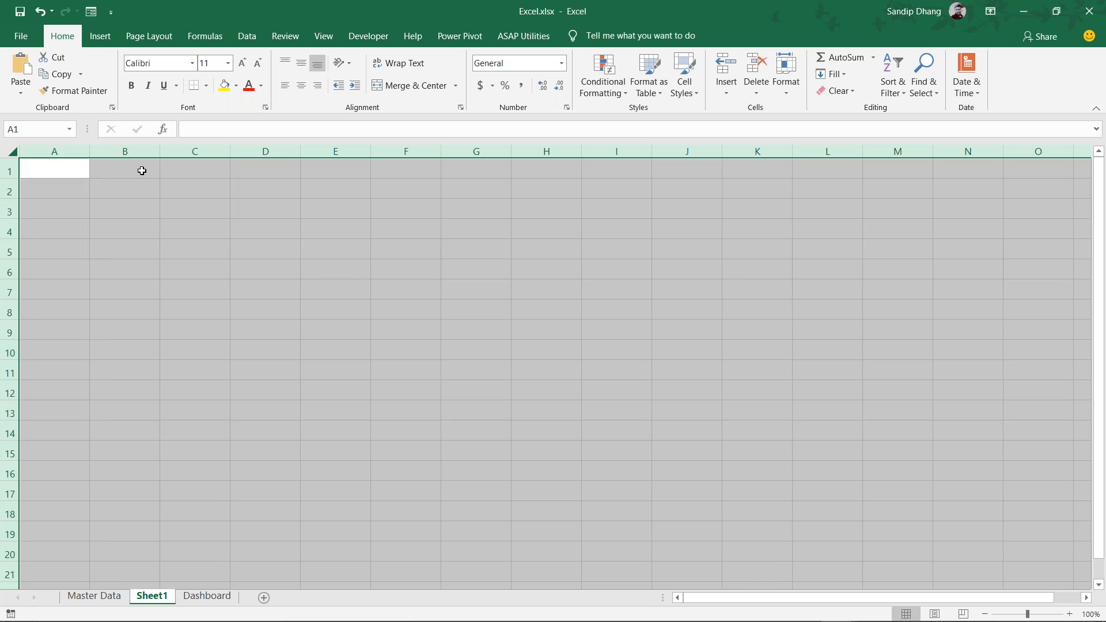
pyautogui.click(141, 170)
pyautogui.click(76, 169)
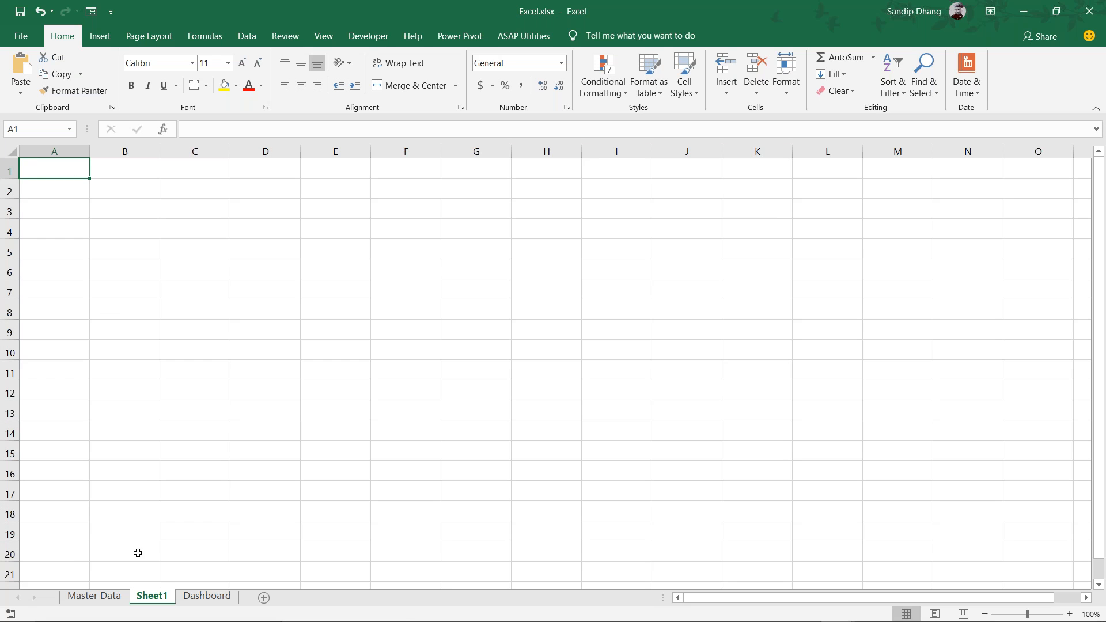
# Return to the top of the Master Data table and check the City column header
pyautogui.click(115, 595)
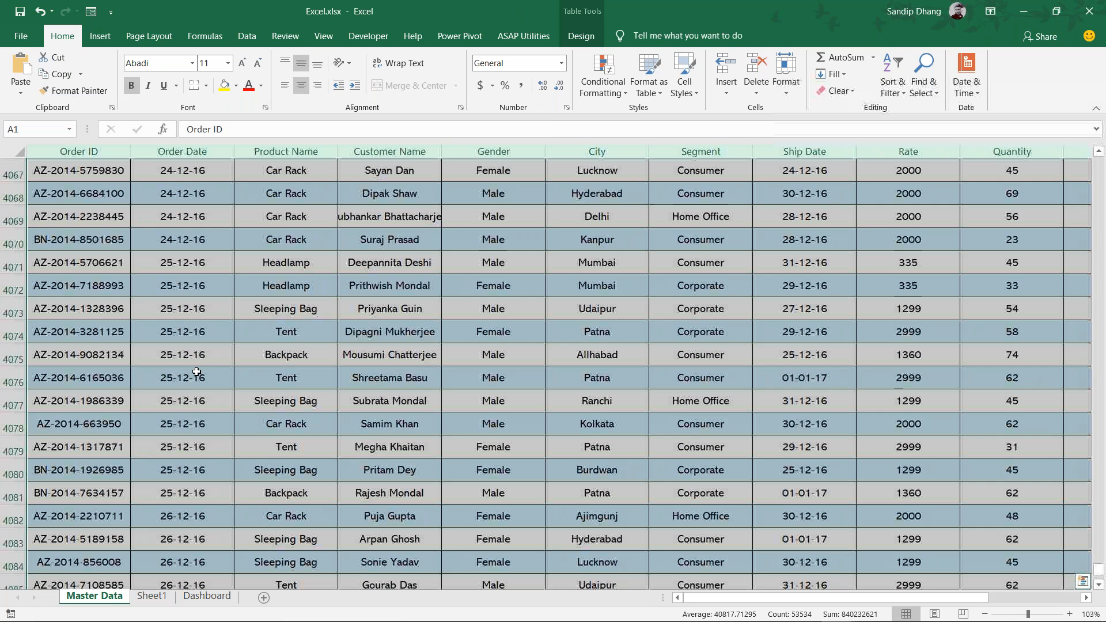
pyautogui.scroll(20, 197, 371)
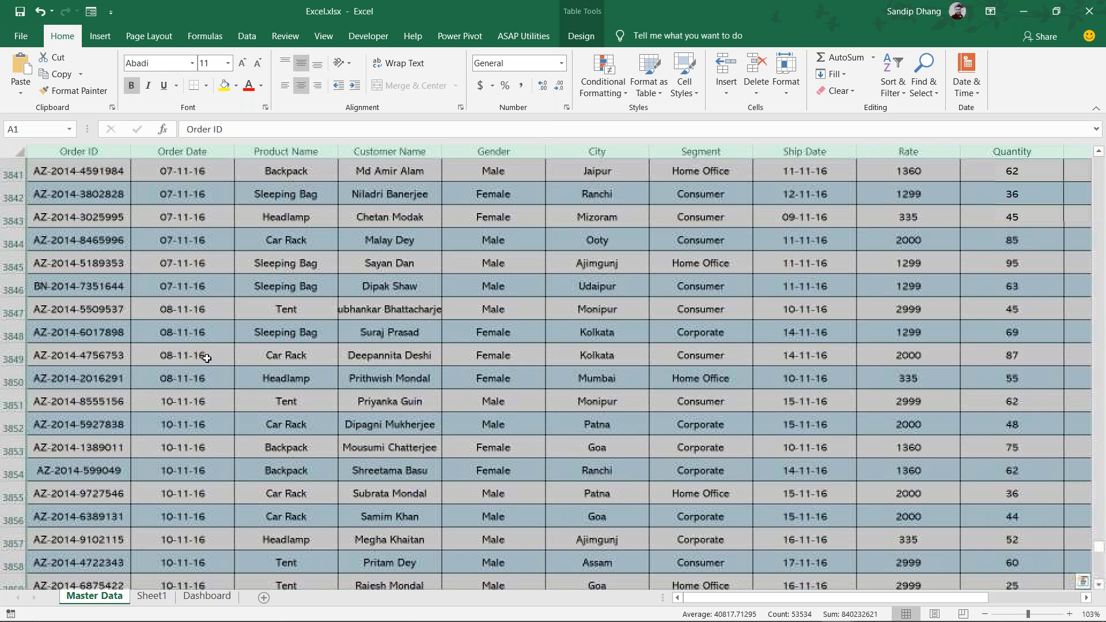
pyautogui.click(207, 357)
pyautogui.hotkey('ctrl', 'Up')
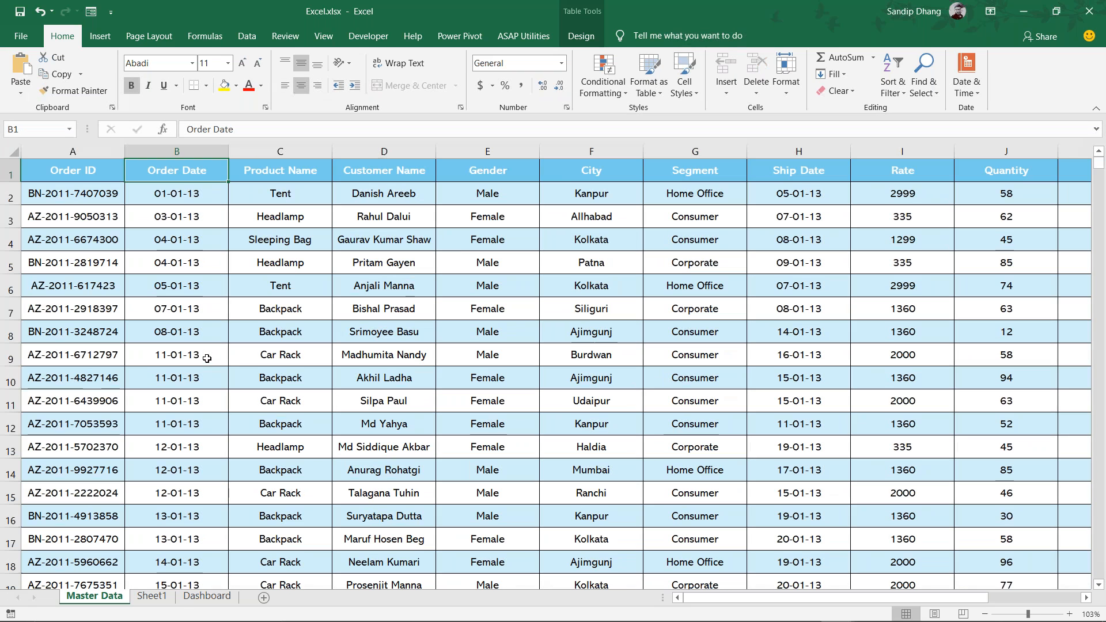
pyautogui.click(600, 173)
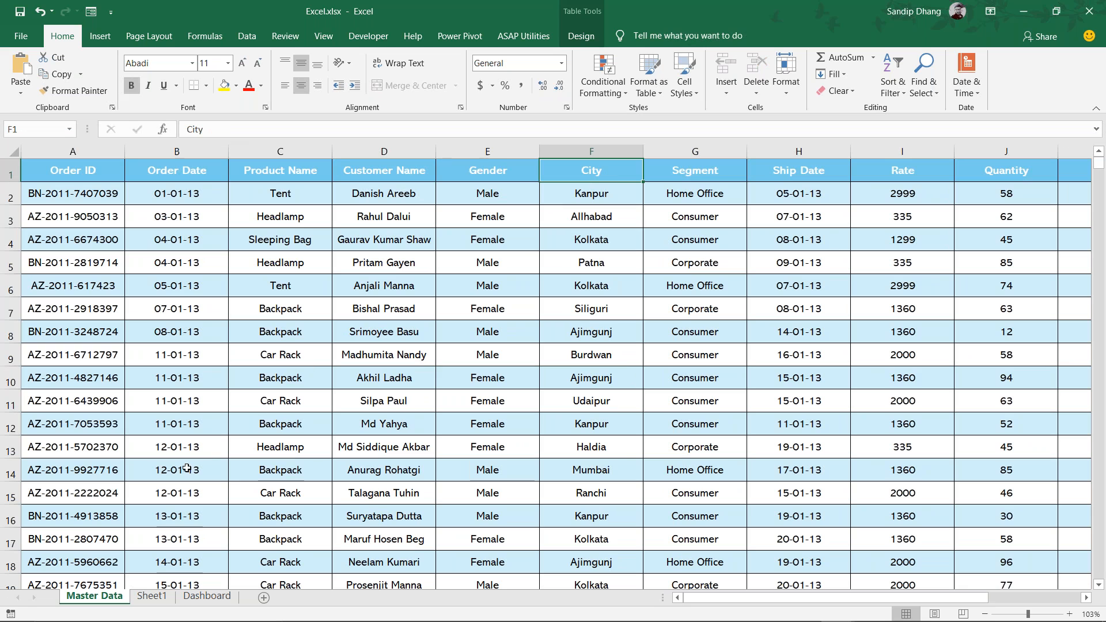
# Enter the filter criteria on Sheet1, with City in A1 and Kolkata in A2
pyautogui.click(152, 596)
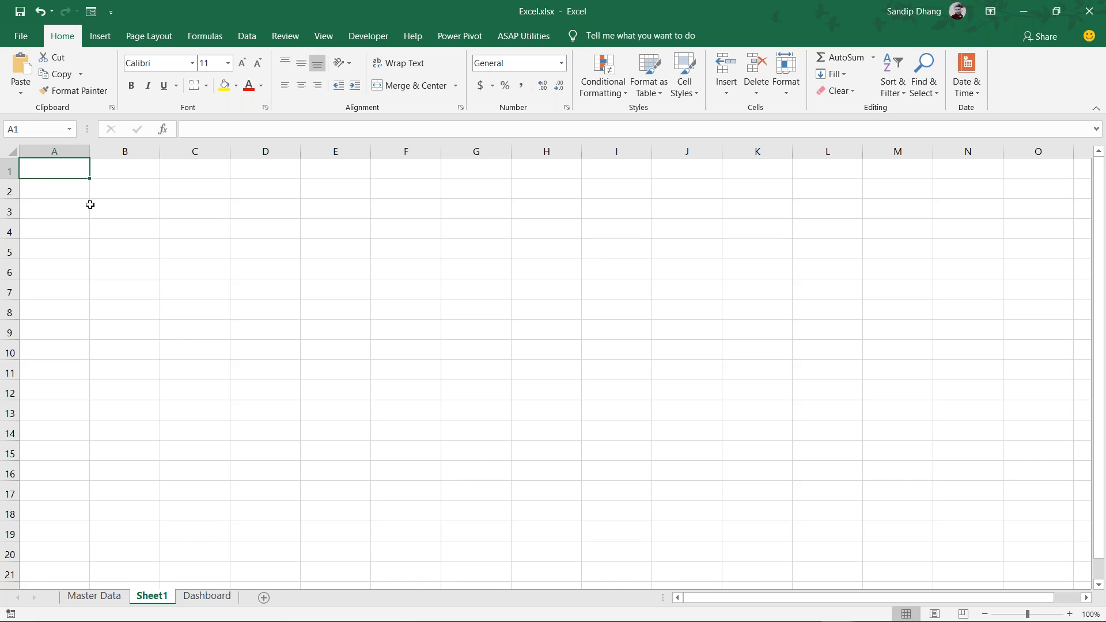
pyautogui.write('City')
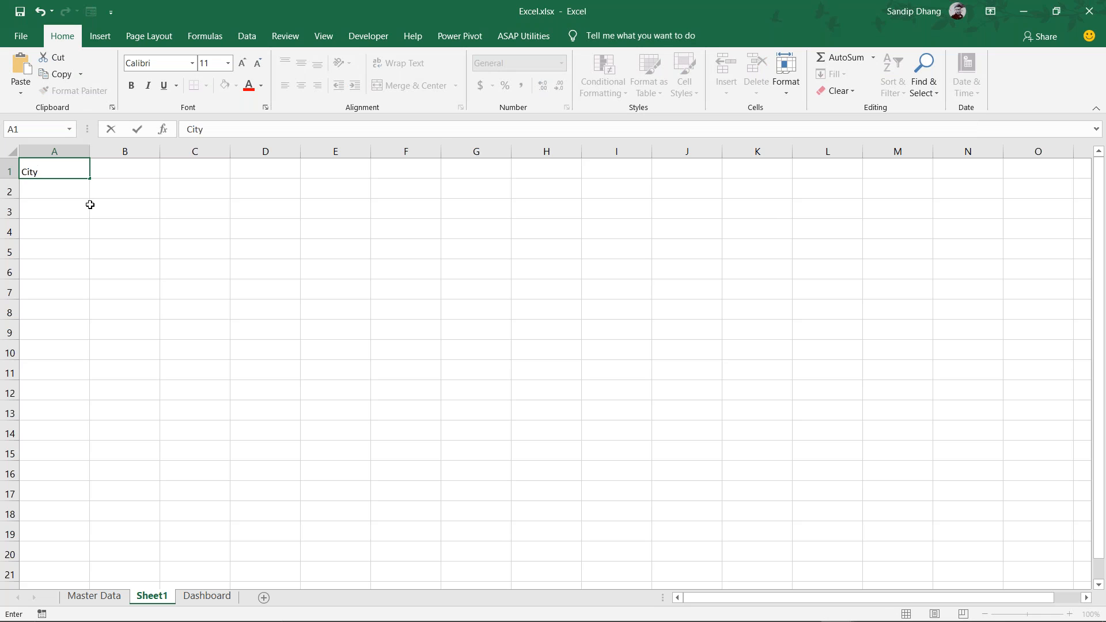
pyautogui.press('Return')
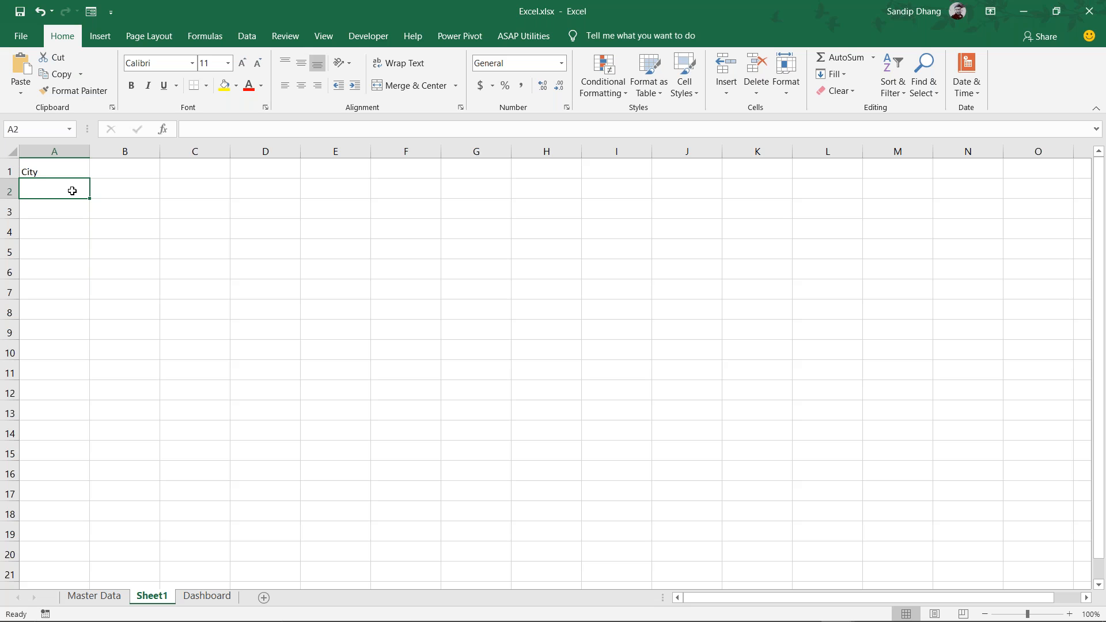
pyautogui.write('Kolkata')
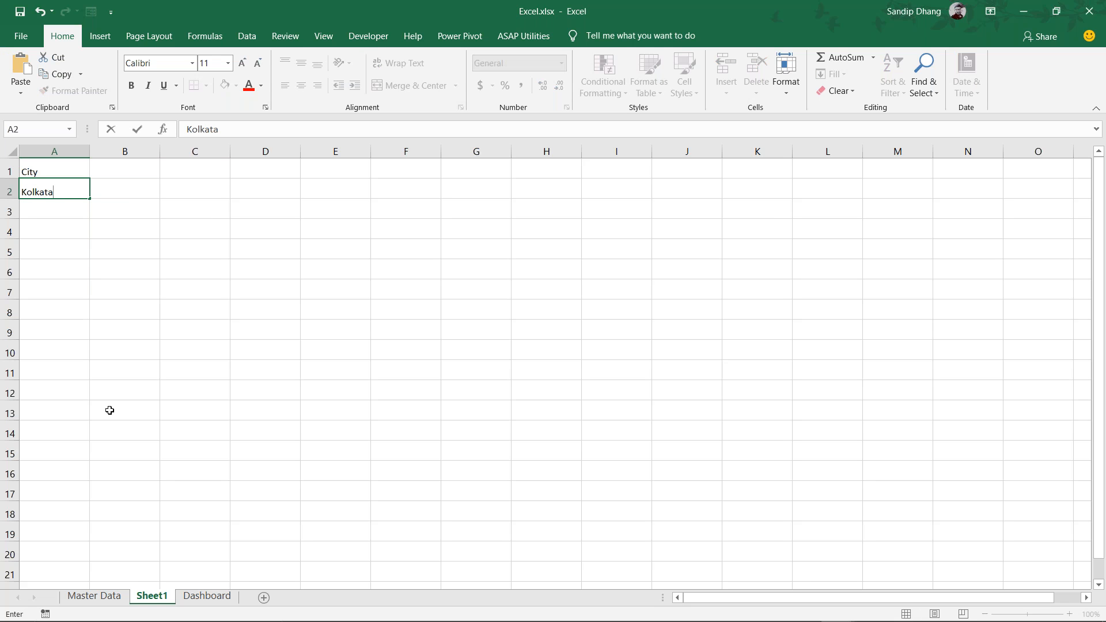
# Compare a Kolkata entry in the Master Data City column with the criteria cells A1:A2 on Sheet1
pyautogui.click(106, 600)
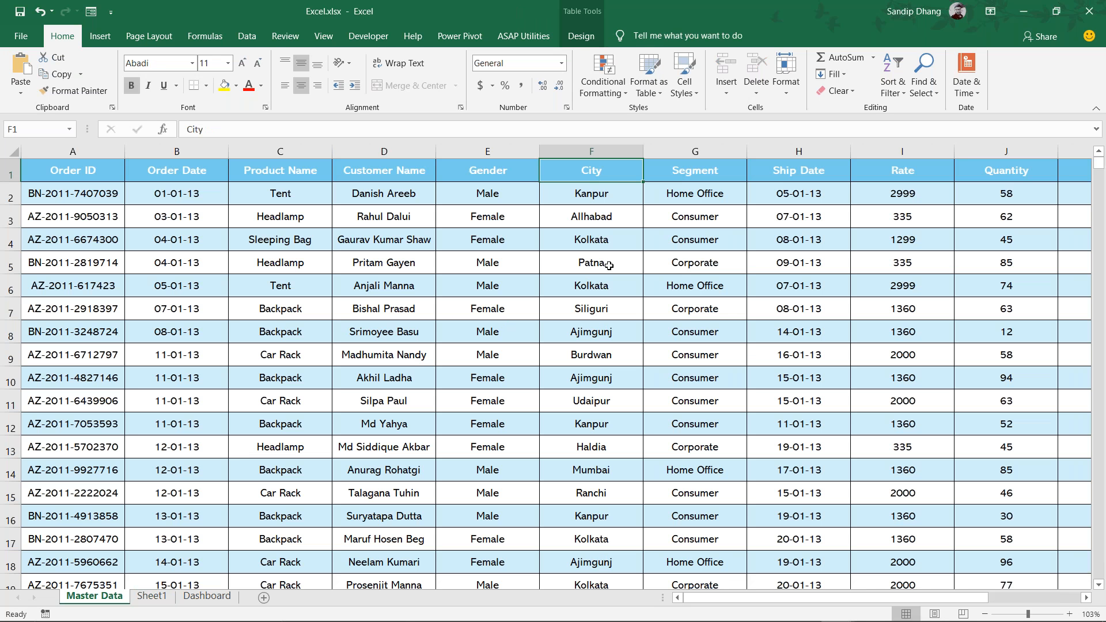
pyautogui.click(600, 244)
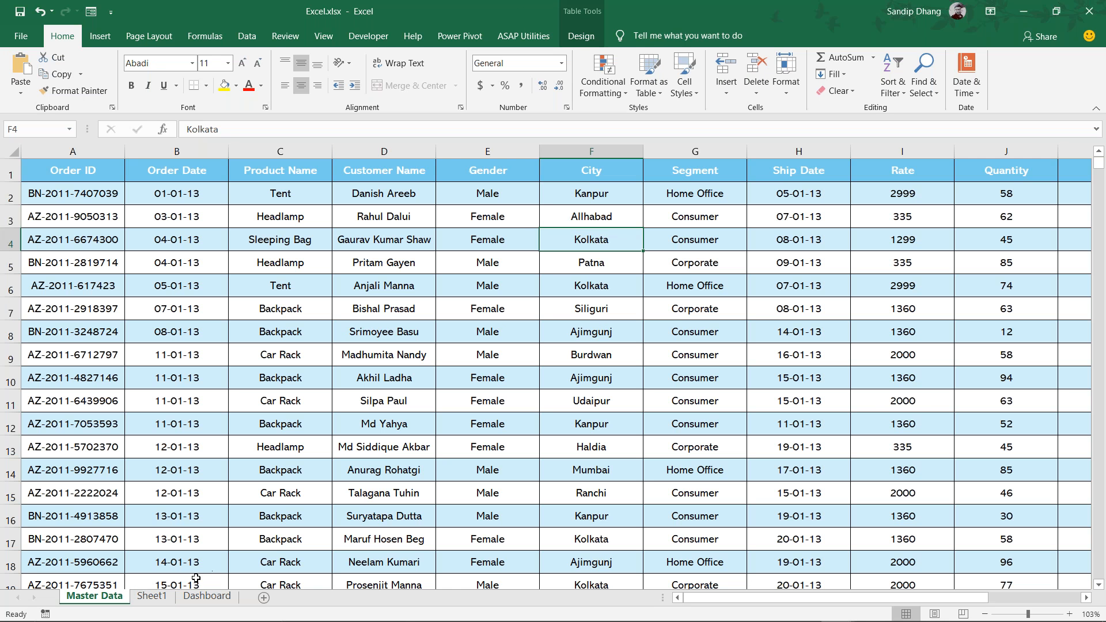
pyautogui.click(158, 600)
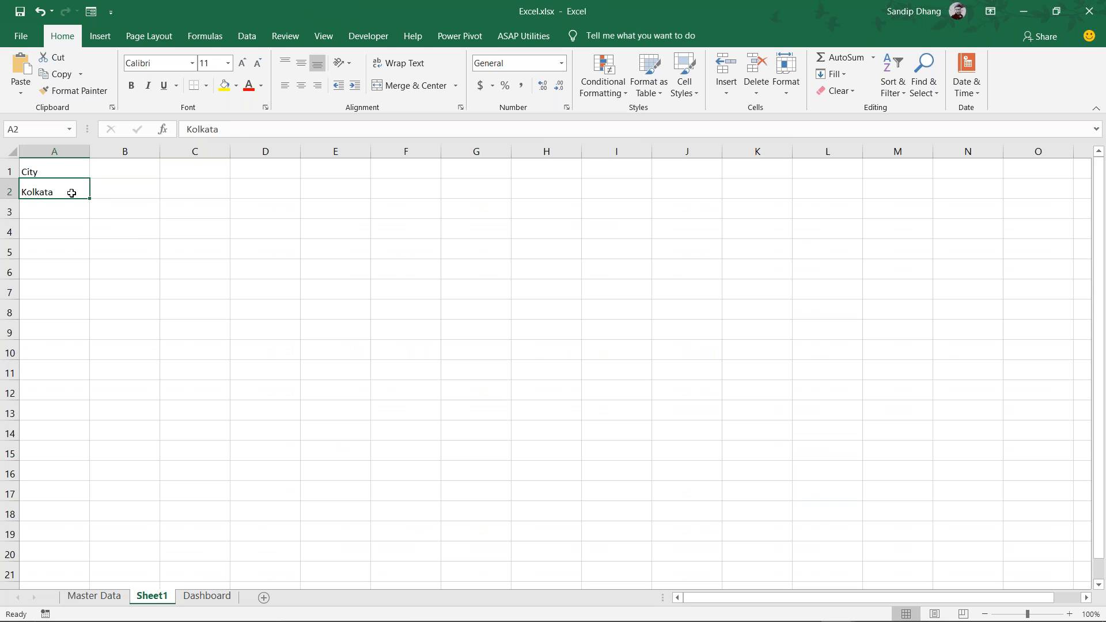
pyautogui.moveTo(57, 172); pyautogui.dragTo(54, 190)
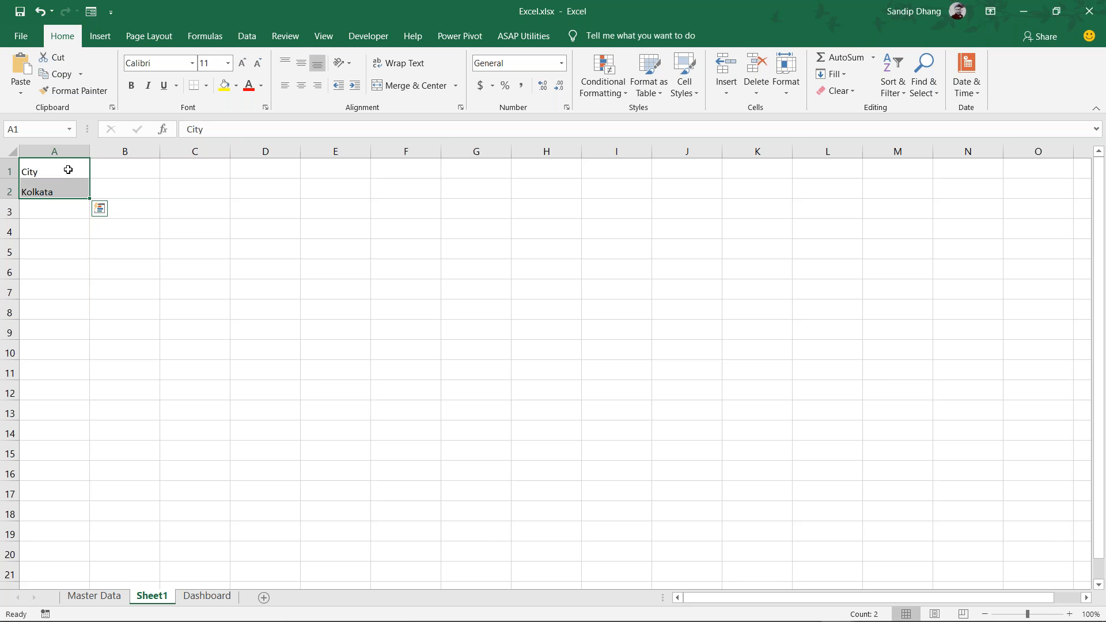
# Check the City entry in A1 on Sheet1 for stray trailing spaces
pyautogui.doubleClick(69, 168)
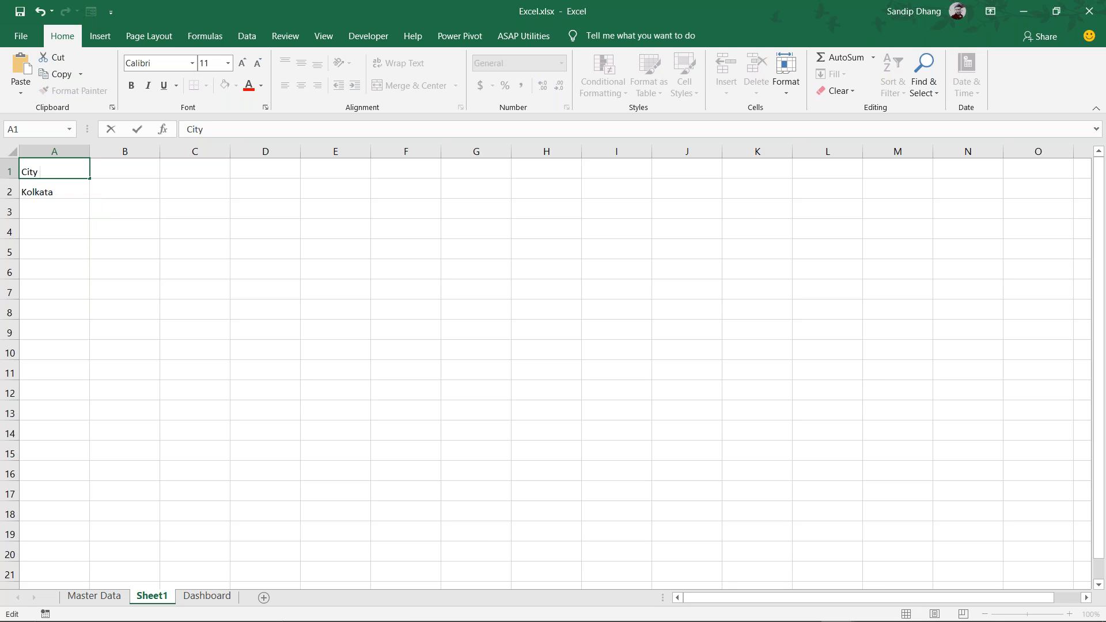
pyautogui.press('Escape')
pyautogui.keyDown('ctrl'); pyautogui.scroll(8, 56, 173); pyautogui.keyUp('ctrl')
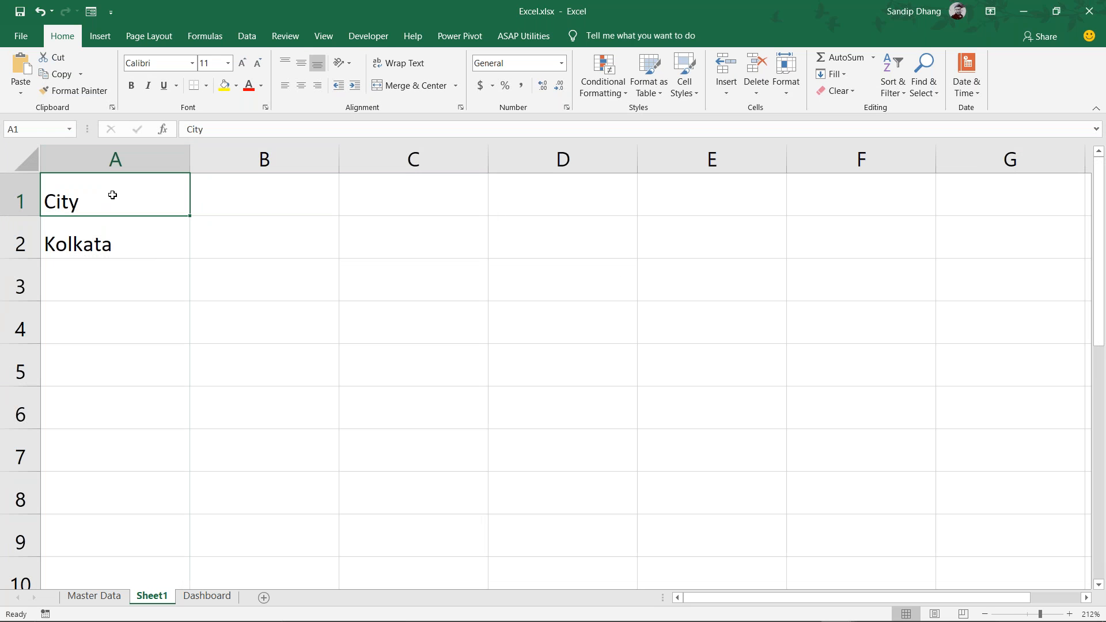
pyautogui.press('F2')
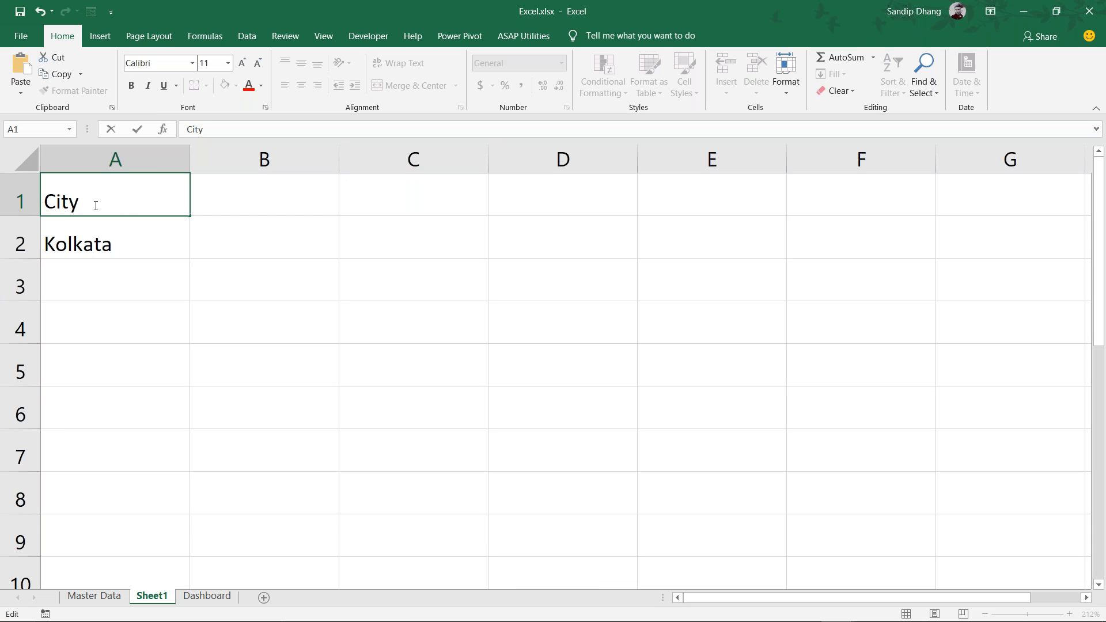
pyautogui.press('BackSpace')
pyautogui.press('Return')
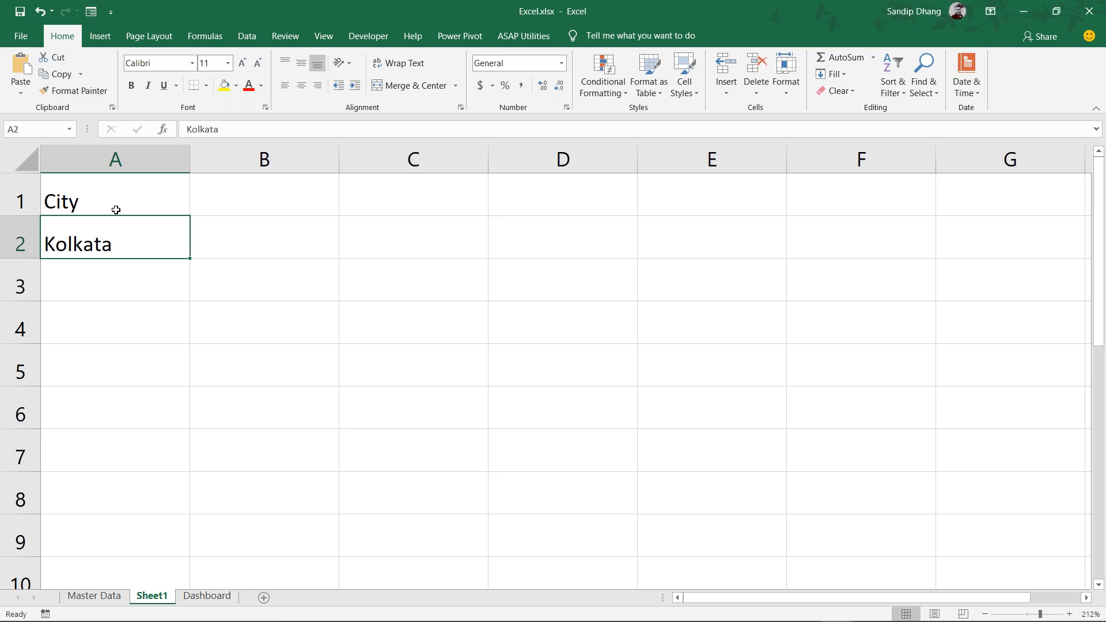
# Compare the Sheet1 criteria header with the City header in the Master Data table
pyautogui.click(94, 595)
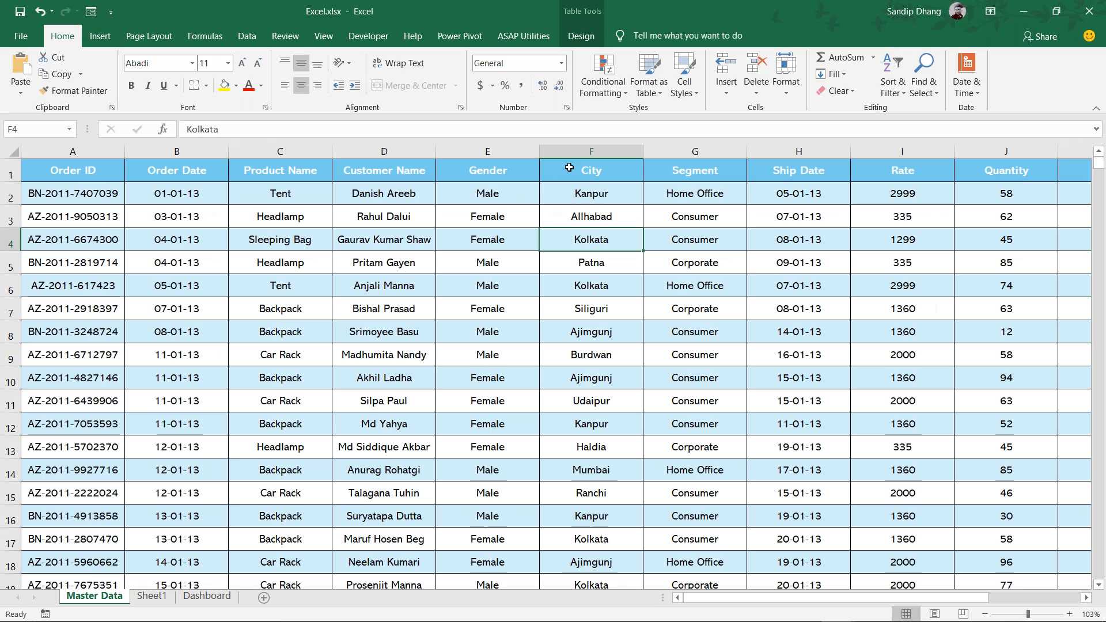
pyautogui.moveTo(574, 169)
pyautogui.mouseDown()
pyautogui.moveTo(577, 186)
pyautogui.moveTo(573, 177)
pyautogui.mouseUp()
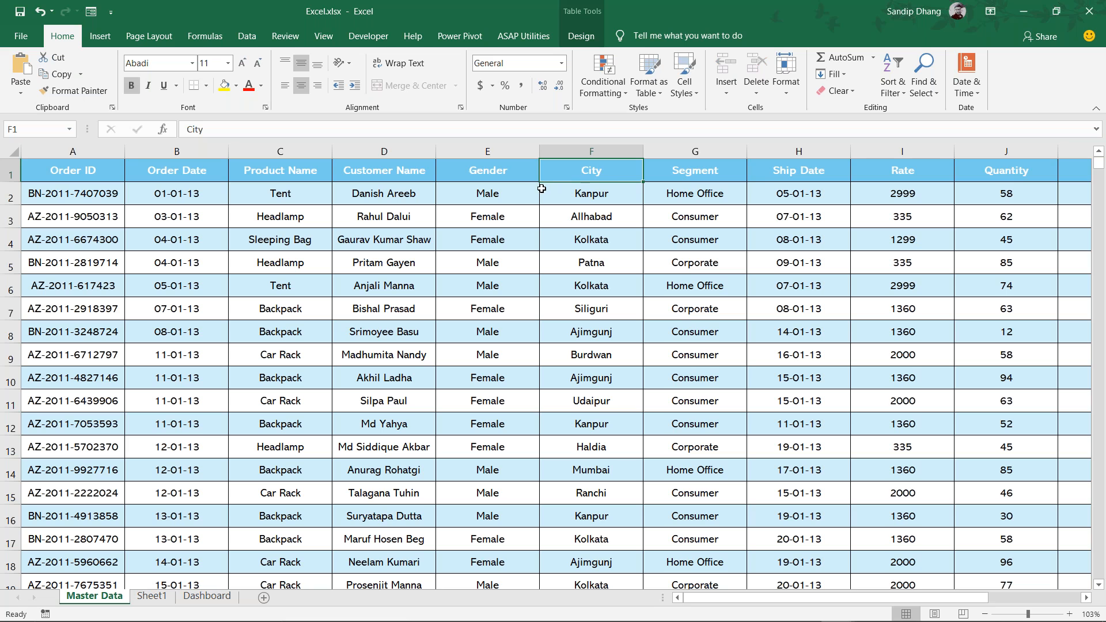
pyautogui.click(152, 596)
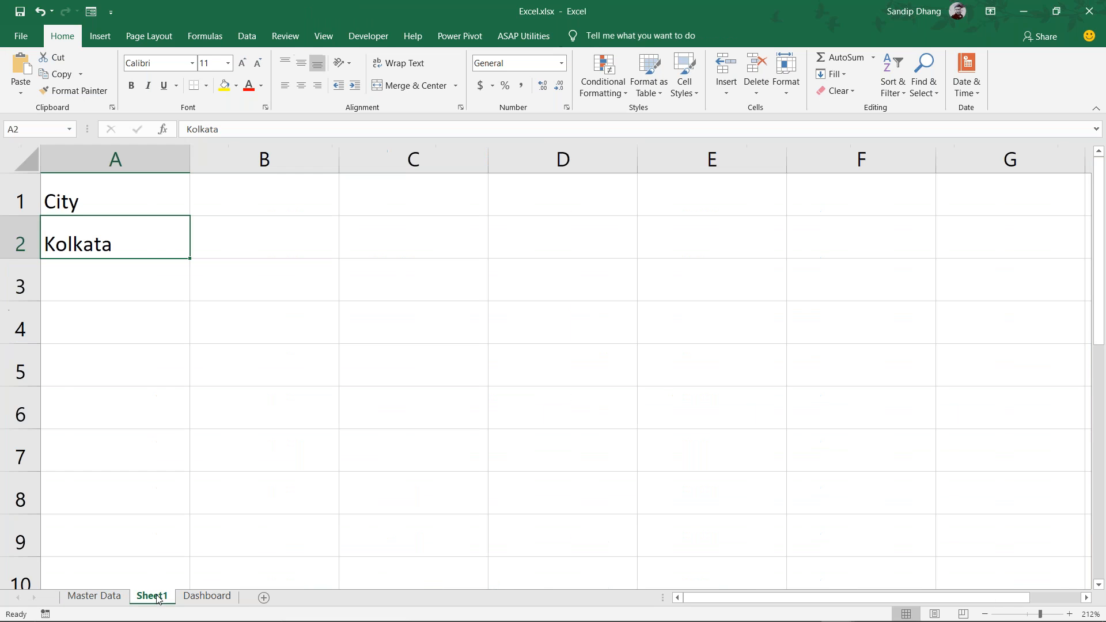
# Start an Advanced Filter from cell A4 on Sheet1 and set it to copy to another location
pyautogui.click(121, 314)
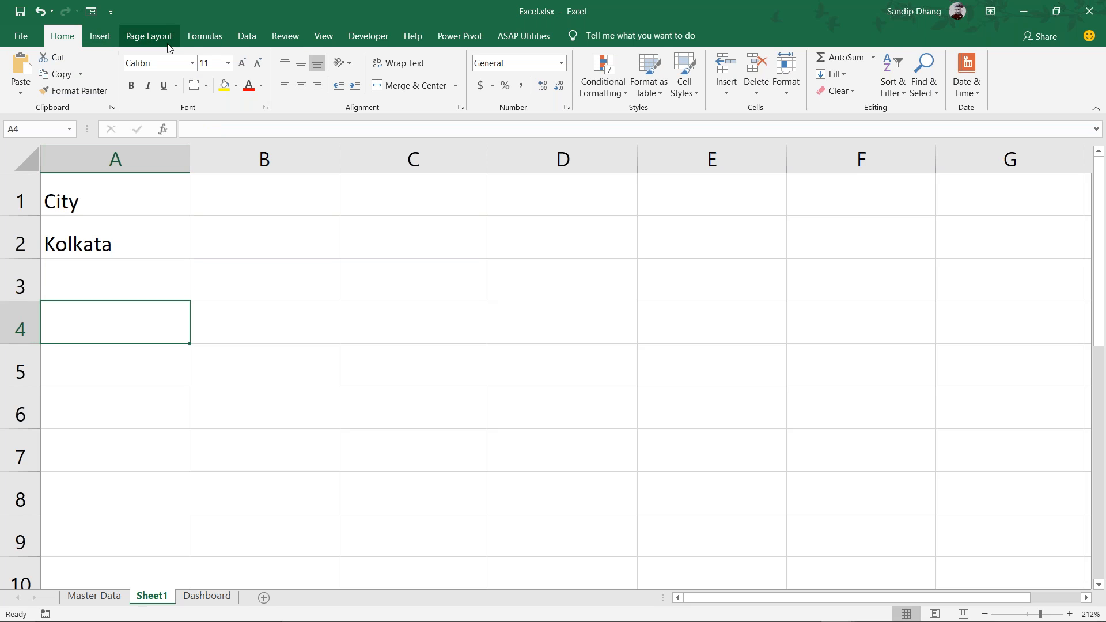
pyautogui.click(238, 45)
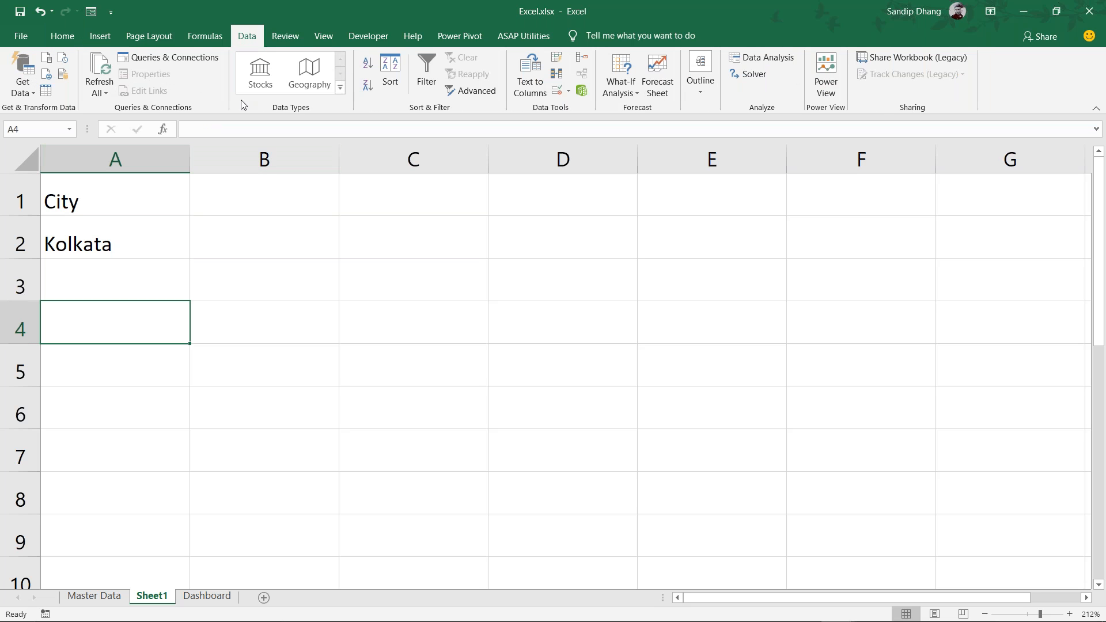
pyautogui.click(465, 95)
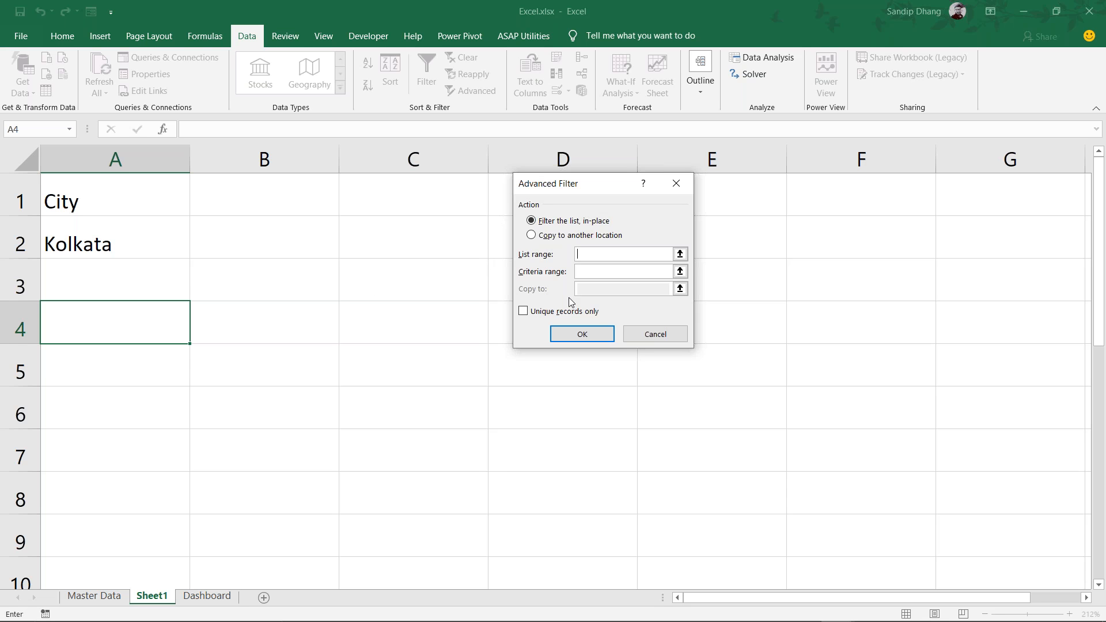
pyautogui.click(554, 238)
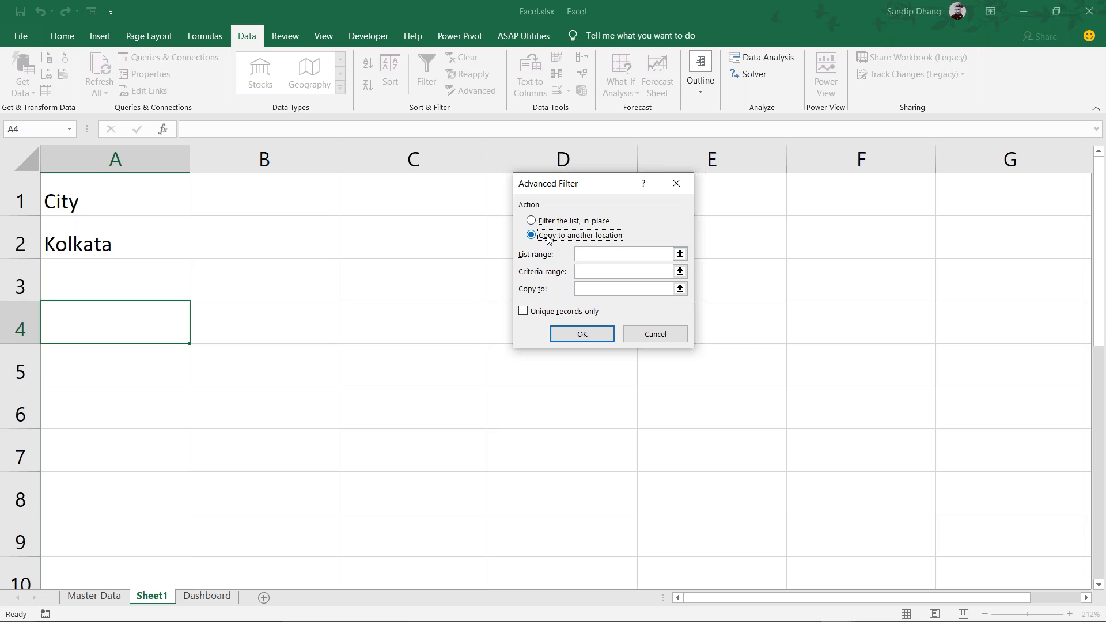
pyautogui.click(578, 254)
pyautogui.write('D')
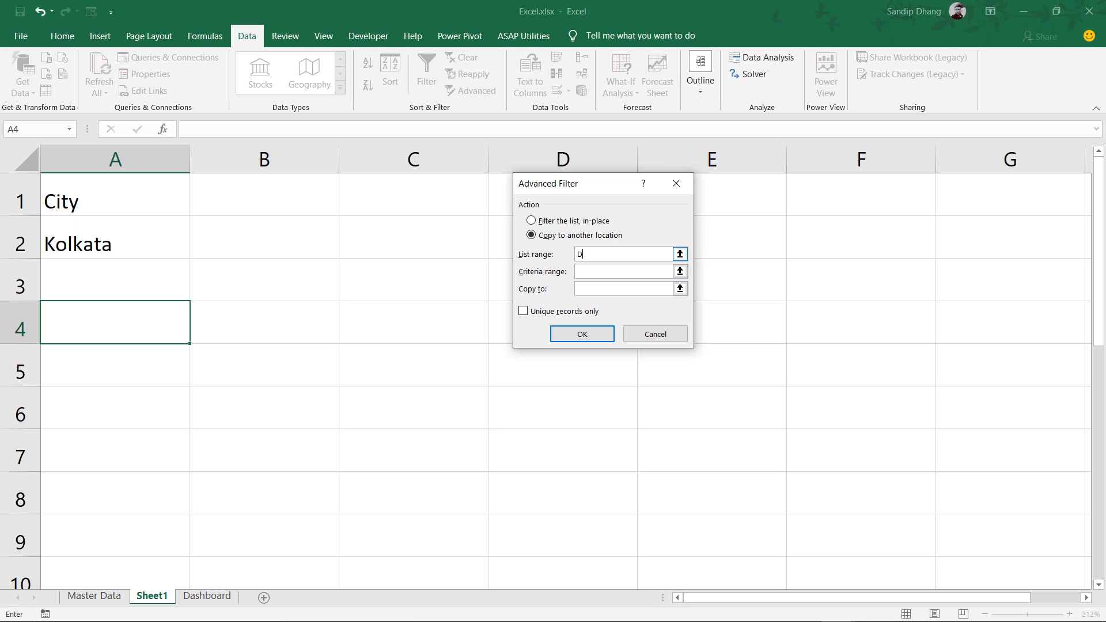
pyautogui.click(631, 271)
pyautogui.click(647, 258)
pyautogui.press('BackSpace')
pyautogui.press('BackSpace')
pyautogui.press('BackSpace')
pyautogui.press('BackSpace')
pyautogui.press('BackSpace')
pyautogui.press('BackSpace')
pyautogui.press('BackSpace')
# Set the filter's list range to the whole Master Data table, including its headers
pyautogui.click(120, 600)
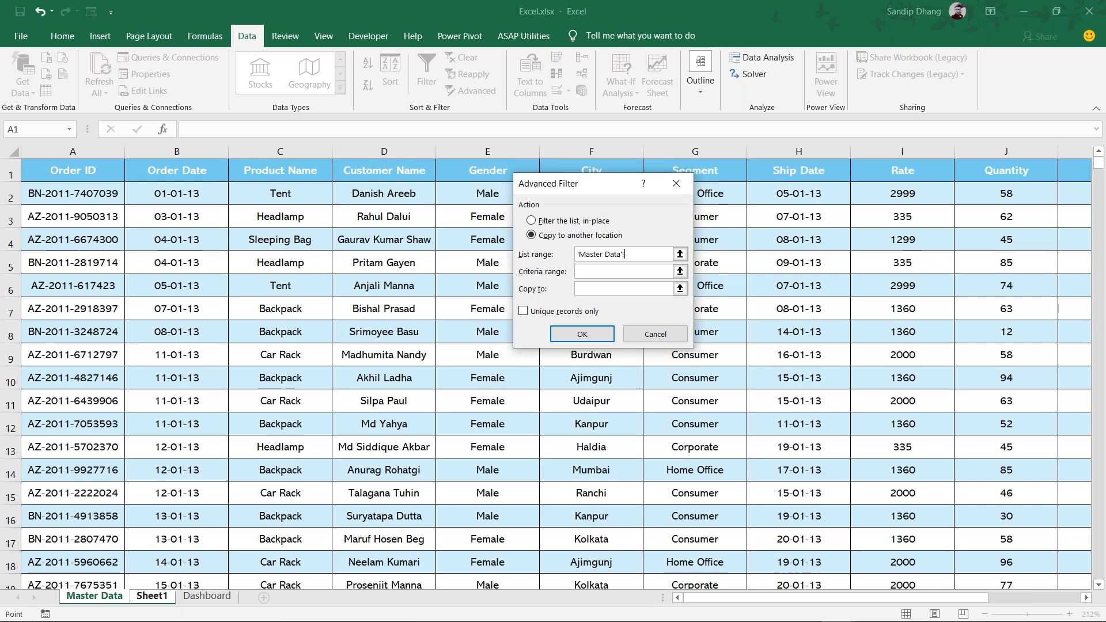
pyautogui.click(72, 170)
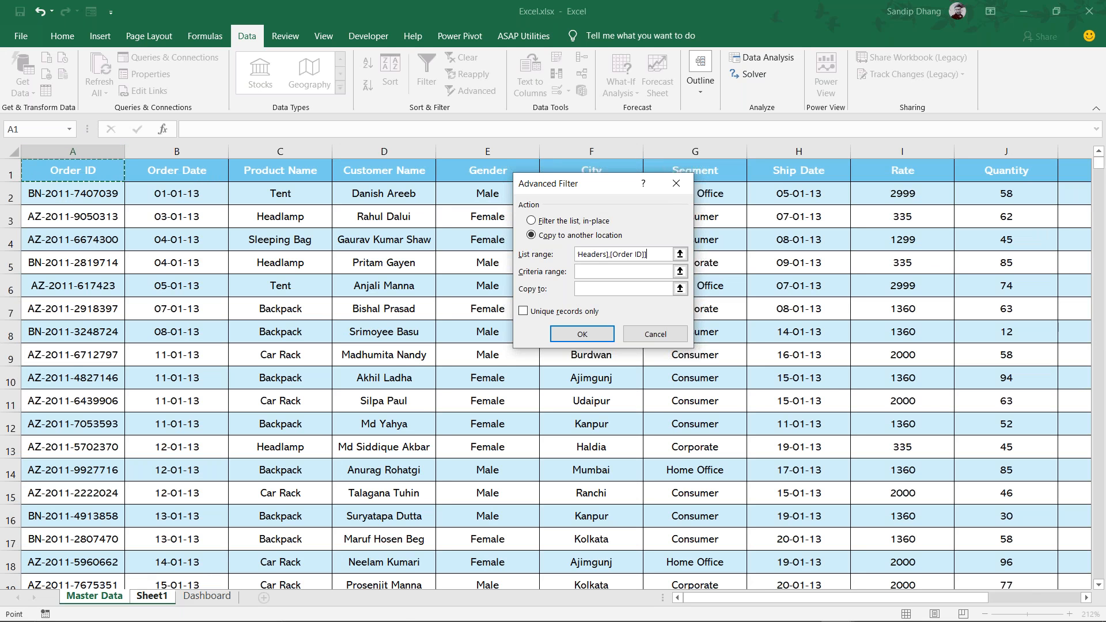
pyautogui.hotkey('ctrl', 'shift', 'End')
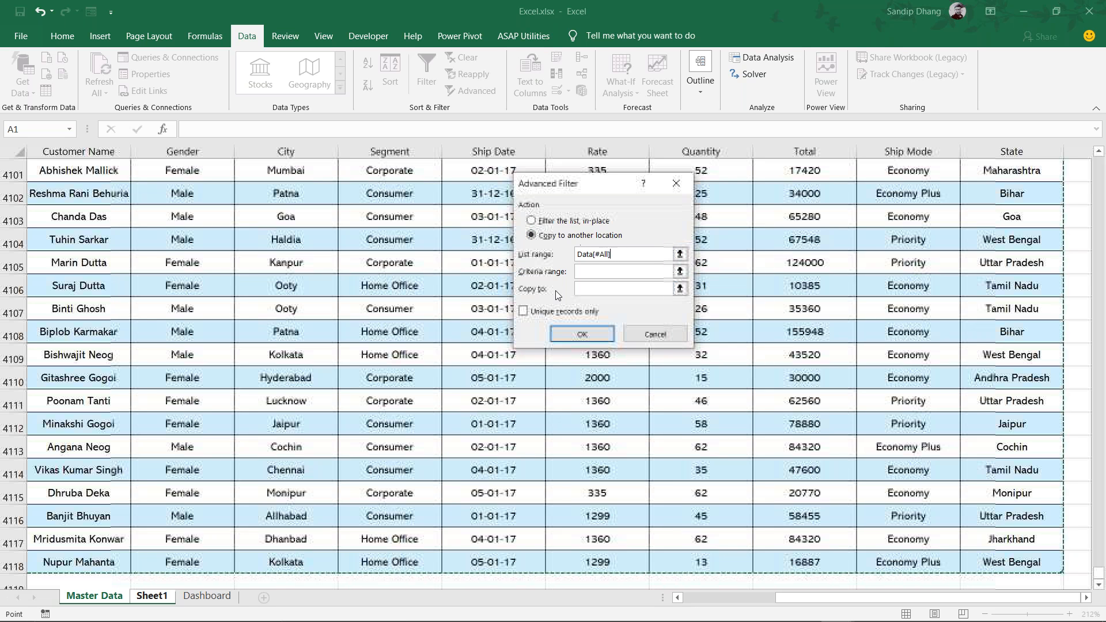
# Set the criteria range to A1:A2 and the copy destination to A4 on Sheet1, and run the Advanced Filter
pyautogui.click(612, 272)
pyautogui.click(152, 596)
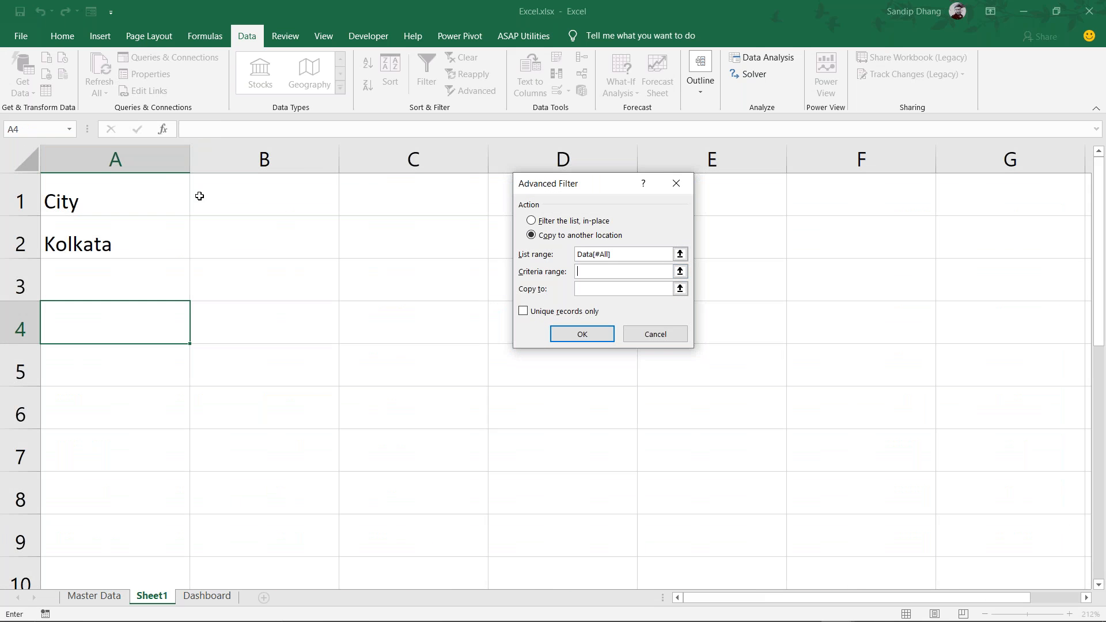
pyautogui.moveTo(148, 187); pyautogui.dragTo(146, 237)
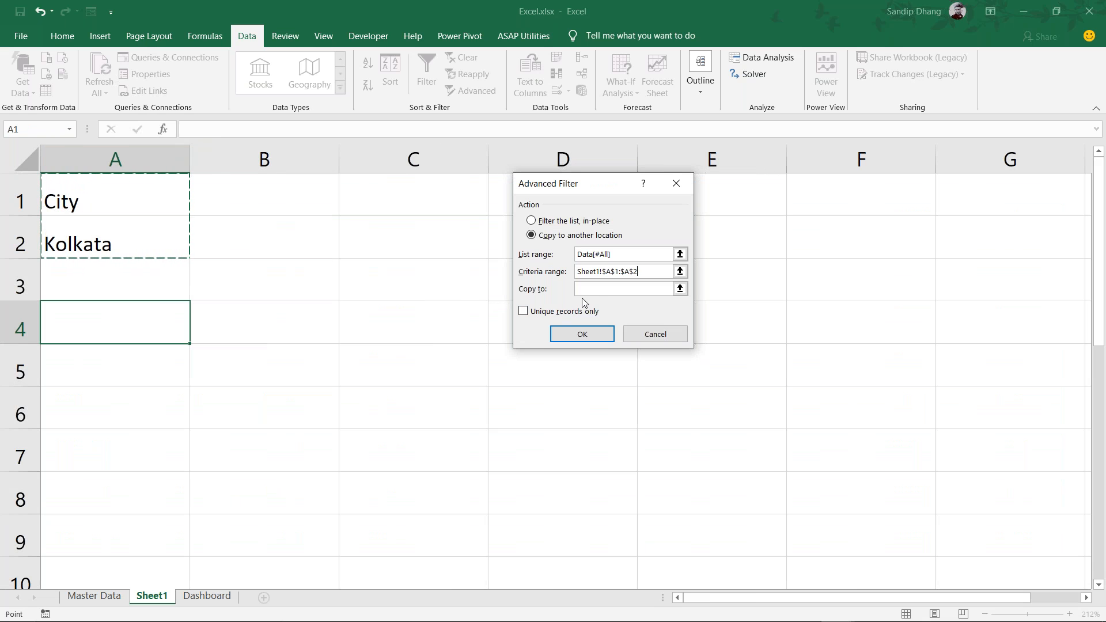
pyautogui.click(662, 288)
pyautogui.click(140, 327)
pyautogui.click(587, 336)
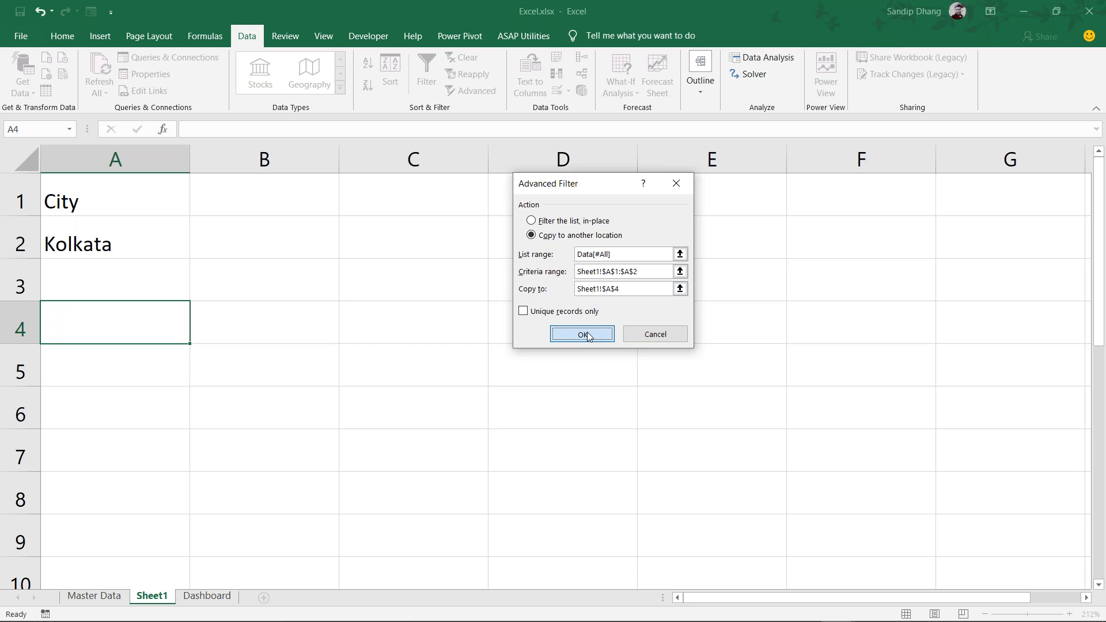
# Examine the City column of the filtered rows copied to Sheet1
pyautogui.keyDown('ctrl'); pyautogui.scroll(-7, 456, 397); pyautogui.keyUp('ctrl')
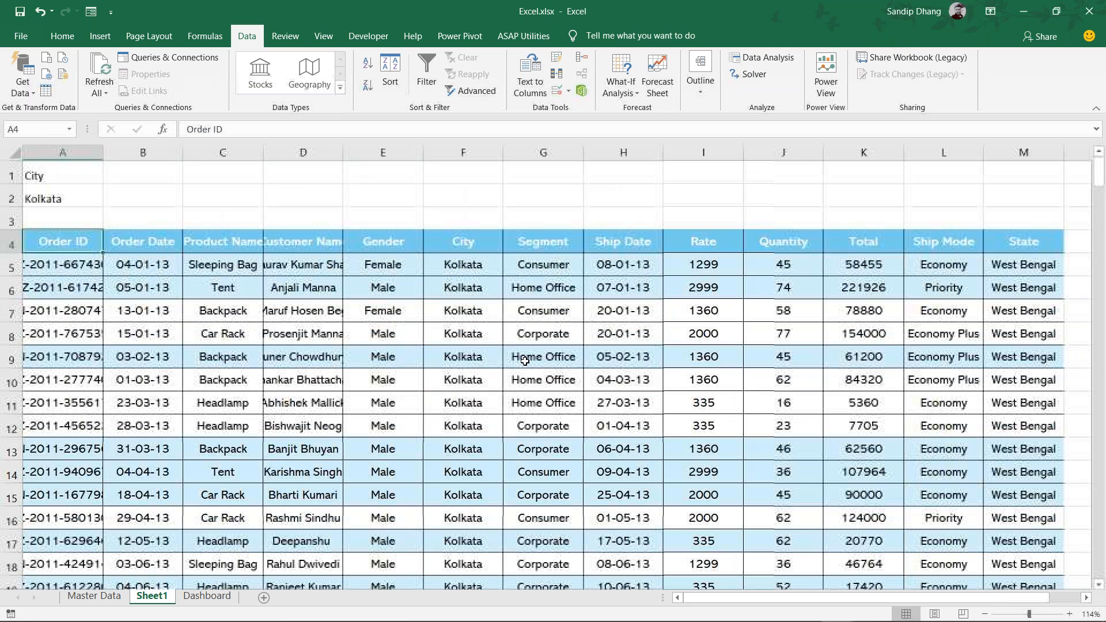
pyautogui.click(461, 260)
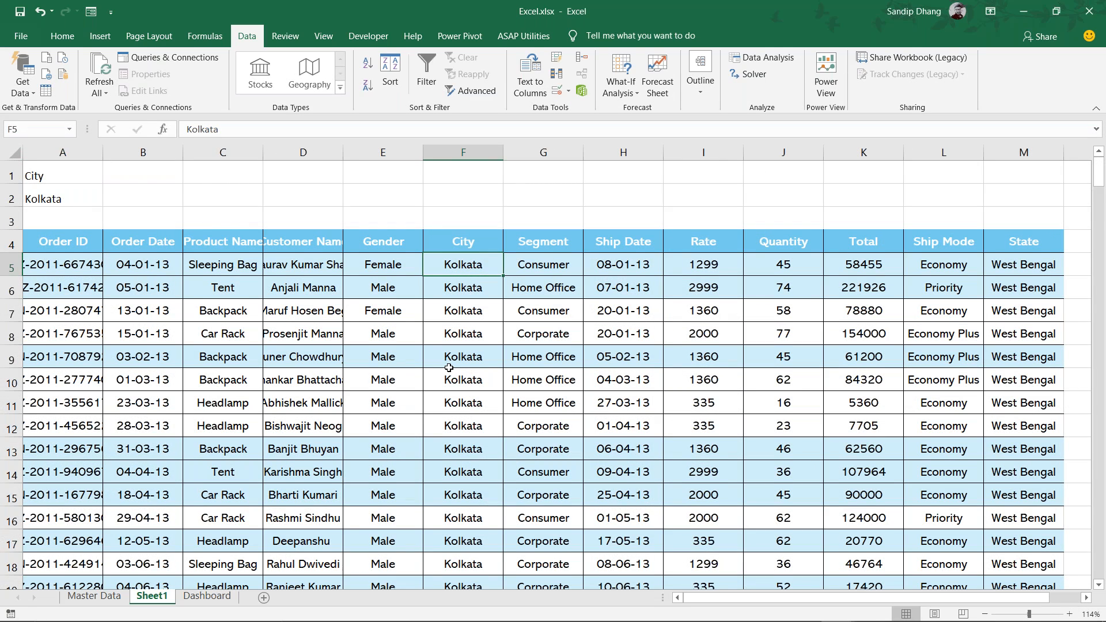
pyautogui.scroll(-10, 449, 368)
pyautogui.scroll(10, 427, 328)
pyautogui.scroll(-1, 427, 328)
# Go back to the header row of the Master Data table to review the source columns
pyautogui.hotkey('ctrl', 'pageup')
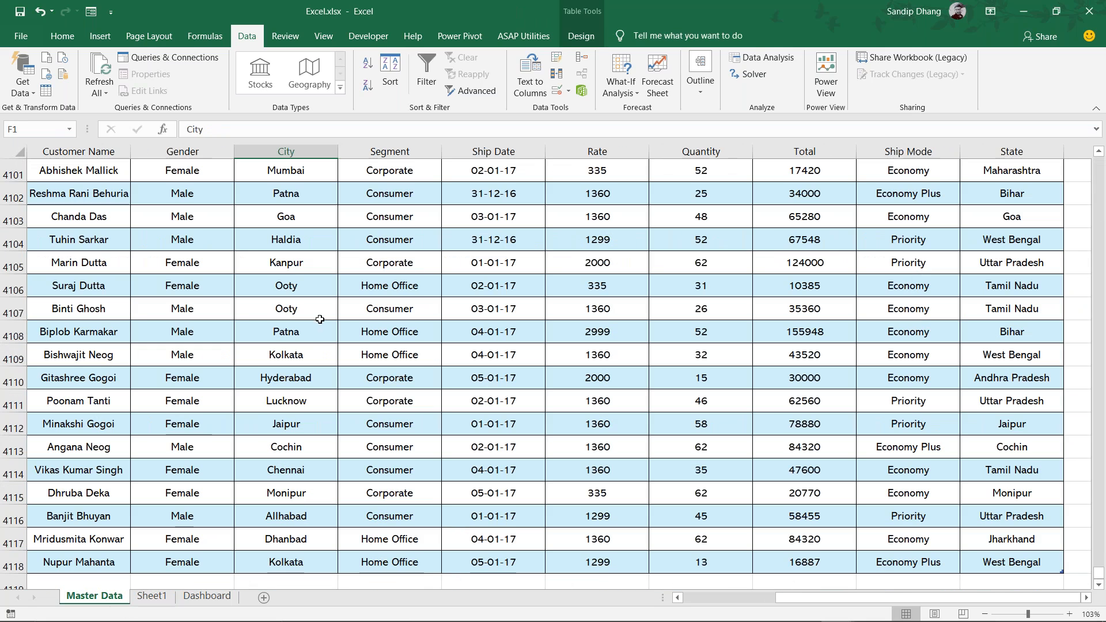
pyautogui.scroll(20, 536, 325)
pyautogui.click(536, 324)
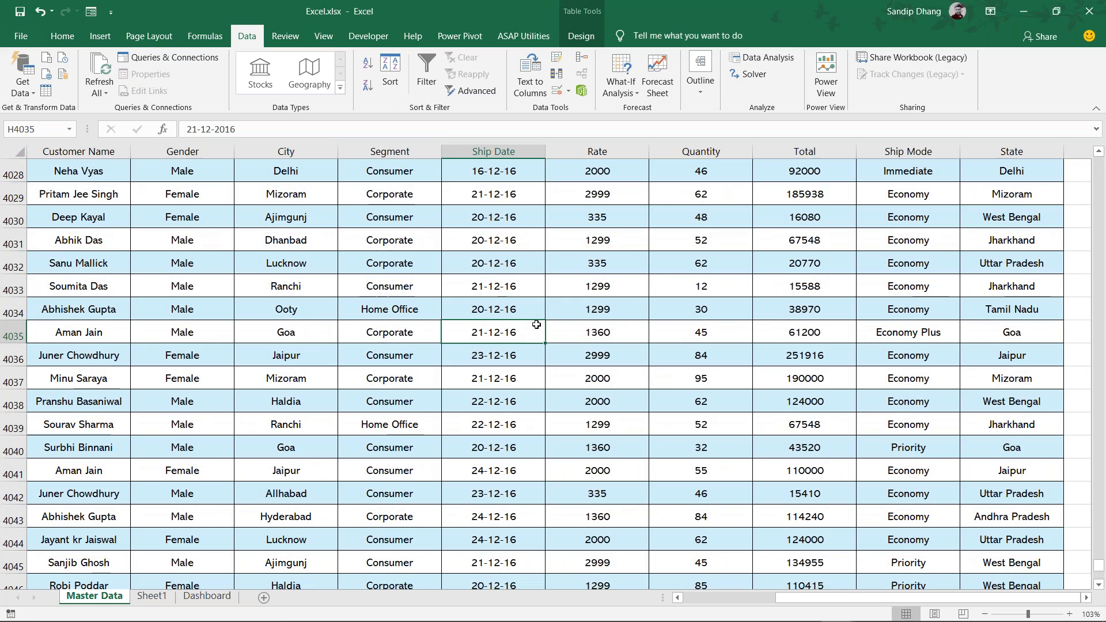
pyautogui.hotkey('ctrl', 'Up')
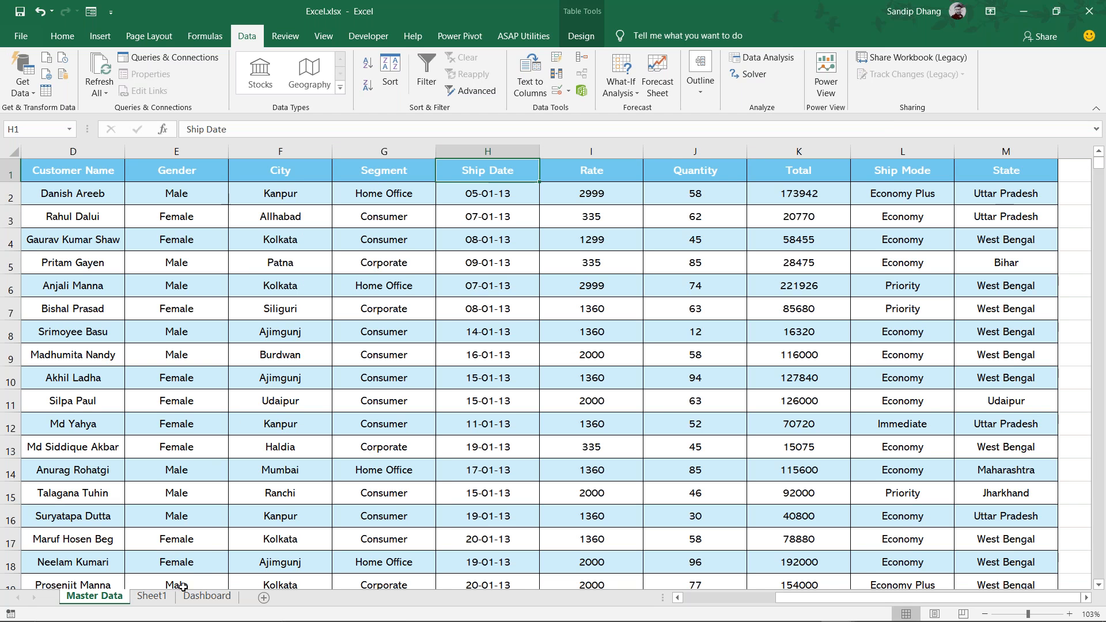
# Compare the filtered rows on Sheet1 with the Master Data table, reviewing columns such as Product Name, Gender, Segment, Rate and Total
pyautogui.click(161, 598)
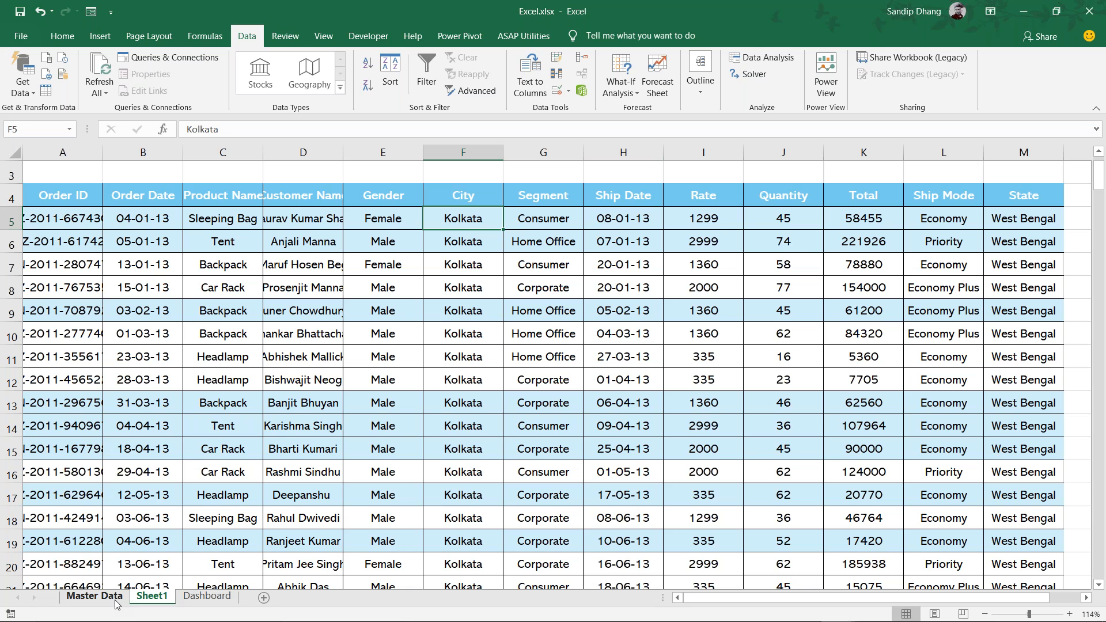
pyautogui.click(95, 596)
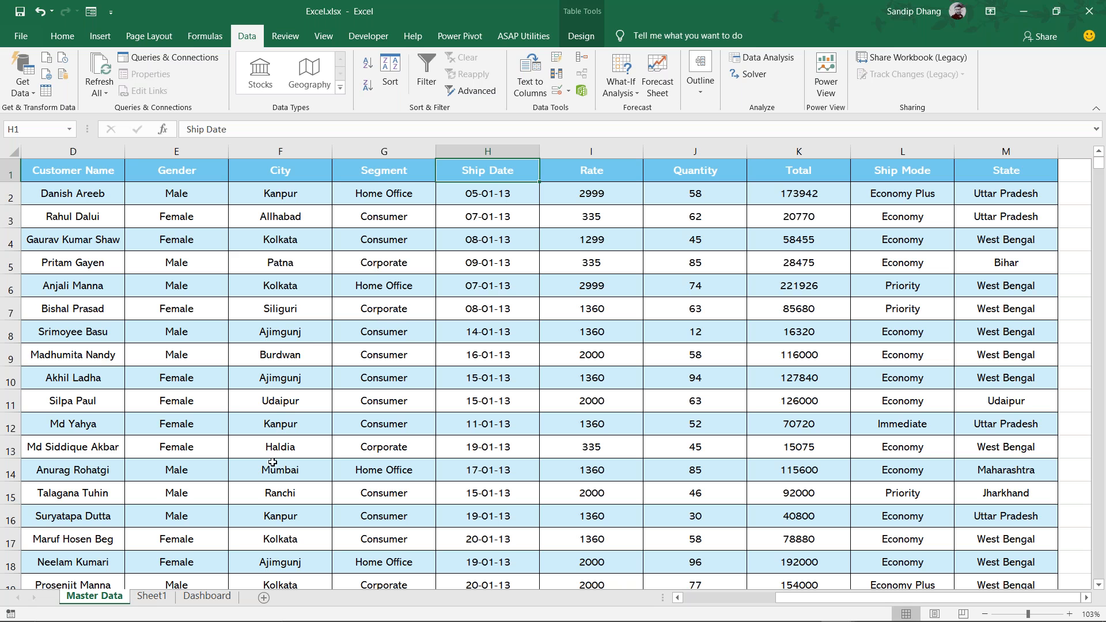
pyautogui.click(167, 597)
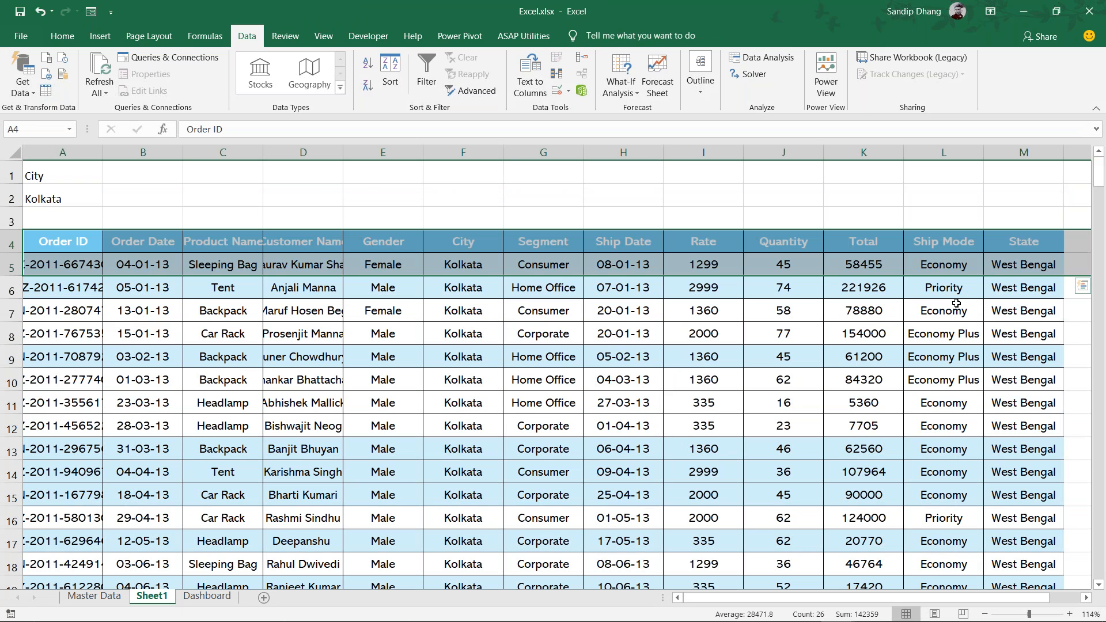
pyautogui.click(956, 303)
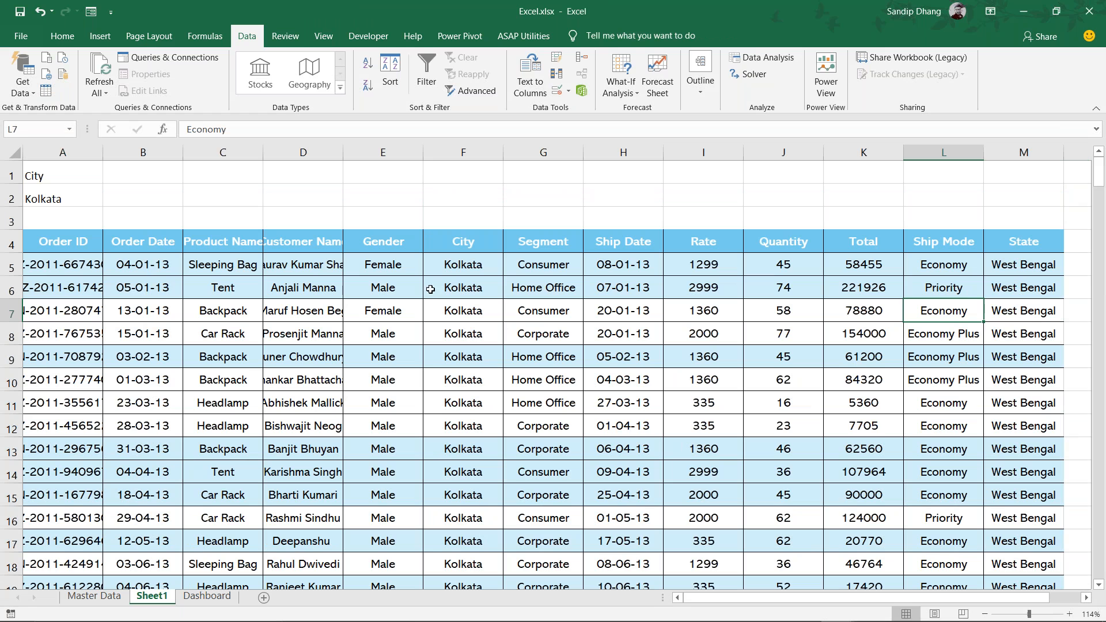
pyautogui.click(235, 248)
pyautogui.moveTo(235, 248); pyautogui.dragTo(224, 429)
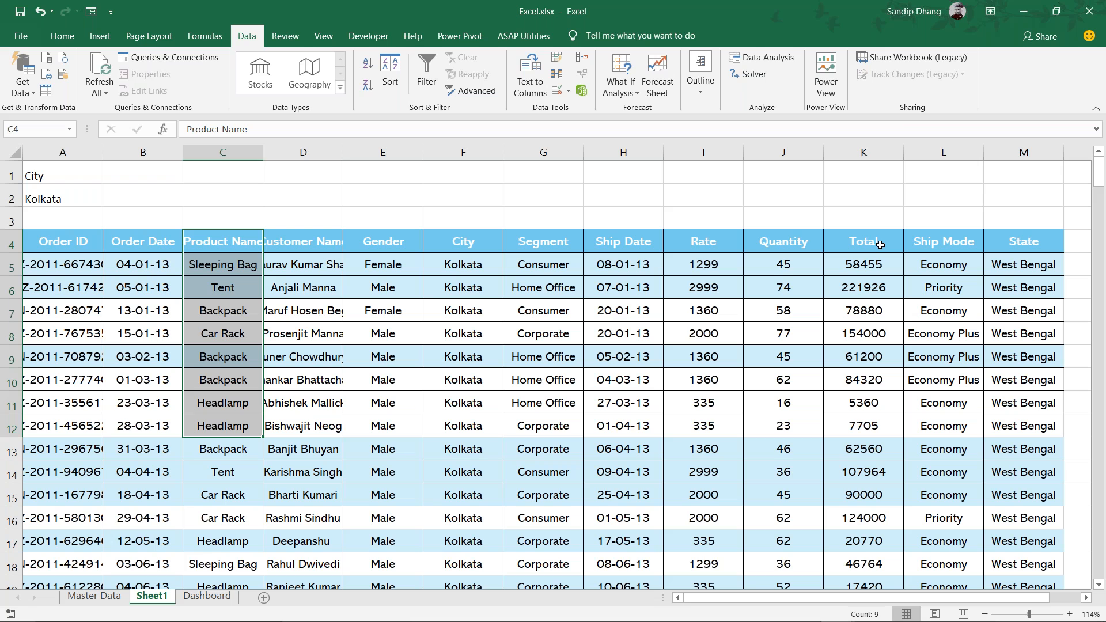
pyautogui.moveTo(879, 245); pyautogui.dragTo(885, 359)
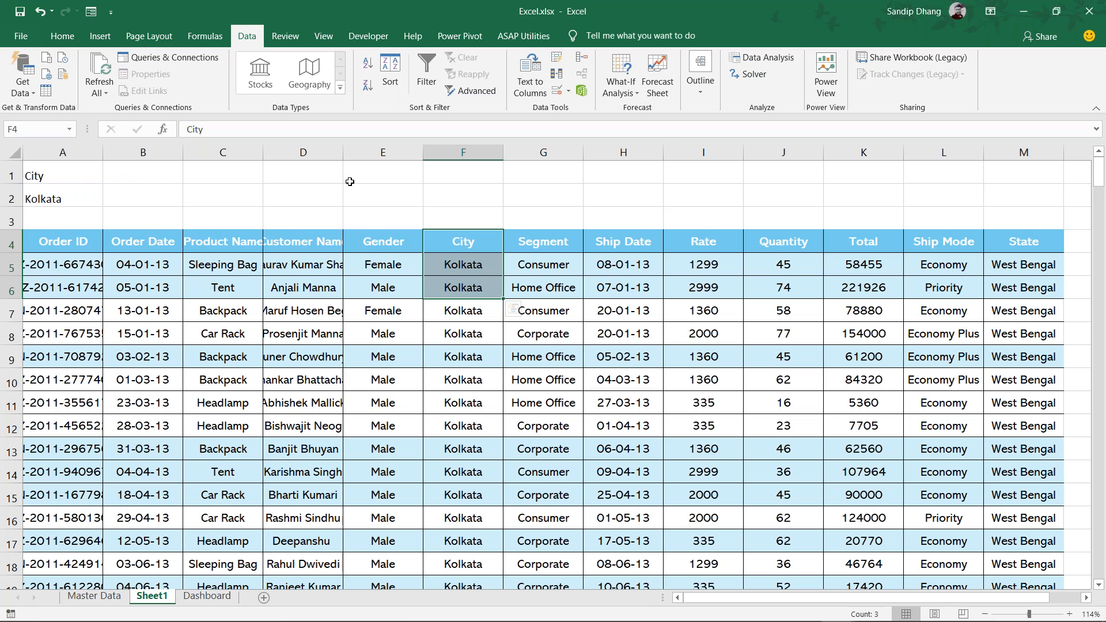
pyautogui.click(219, 260)
pyautogui.moveTo(721, 262); pyautogui.dragTo(706, 449)
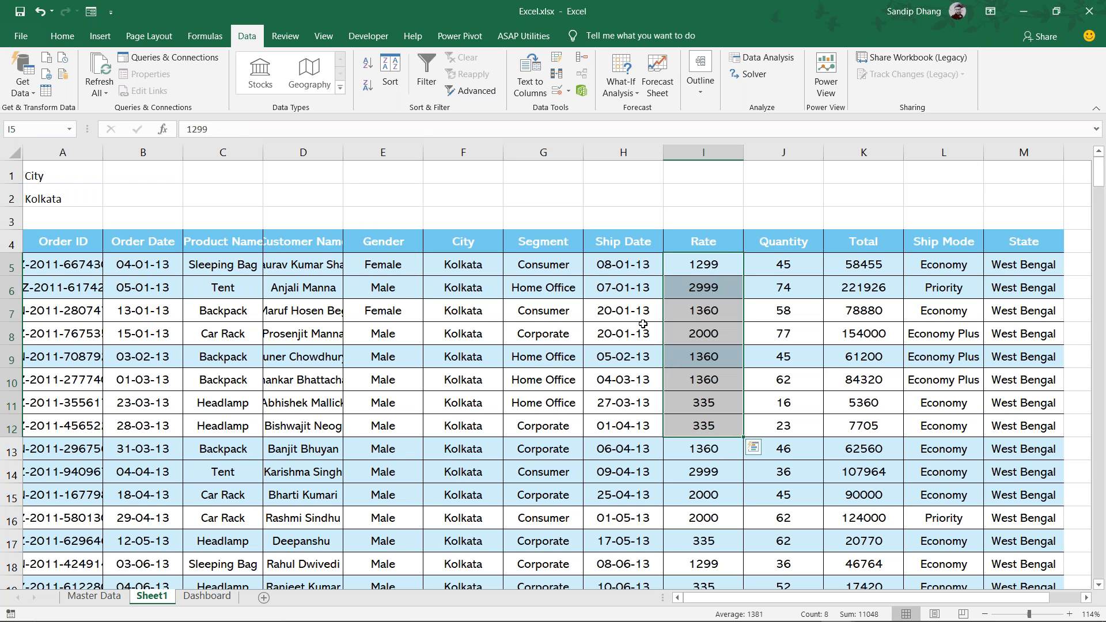
pyautogui.moveTo(623, 264); pyautogui.dragTo(615, 357)
pyautogui.moveTo(541, 241); pyautogui.dragTo(543, 291)
pyautogui.moveTo(401, 250); pyautogui.dragTo(402, 288)
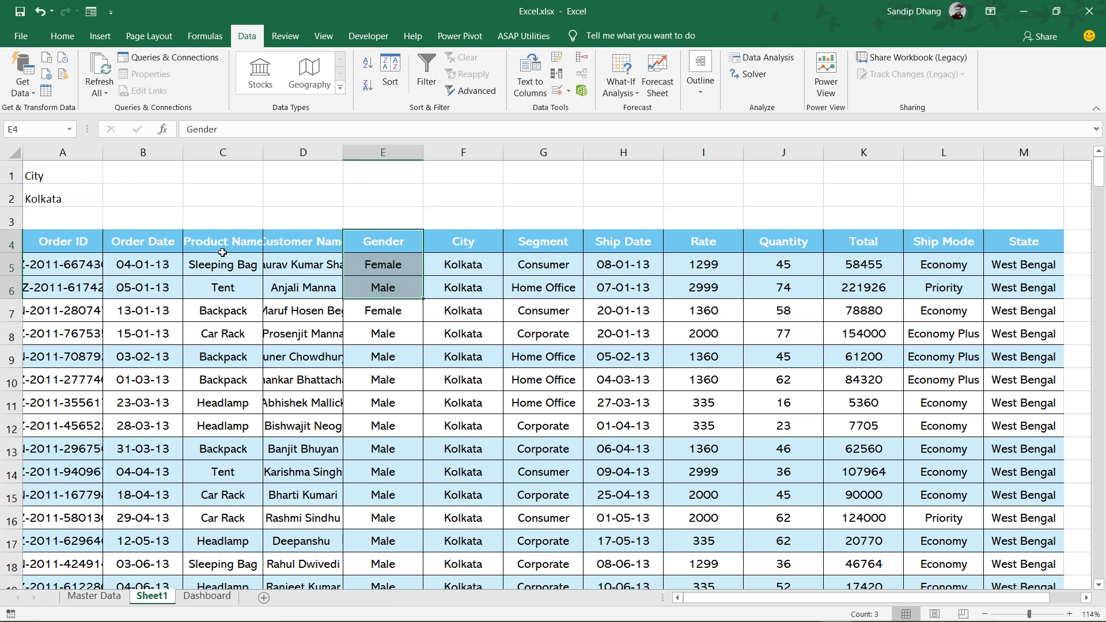
pyautogui.moveTo(237, 237); pyautogui.dragTo(242, 496)
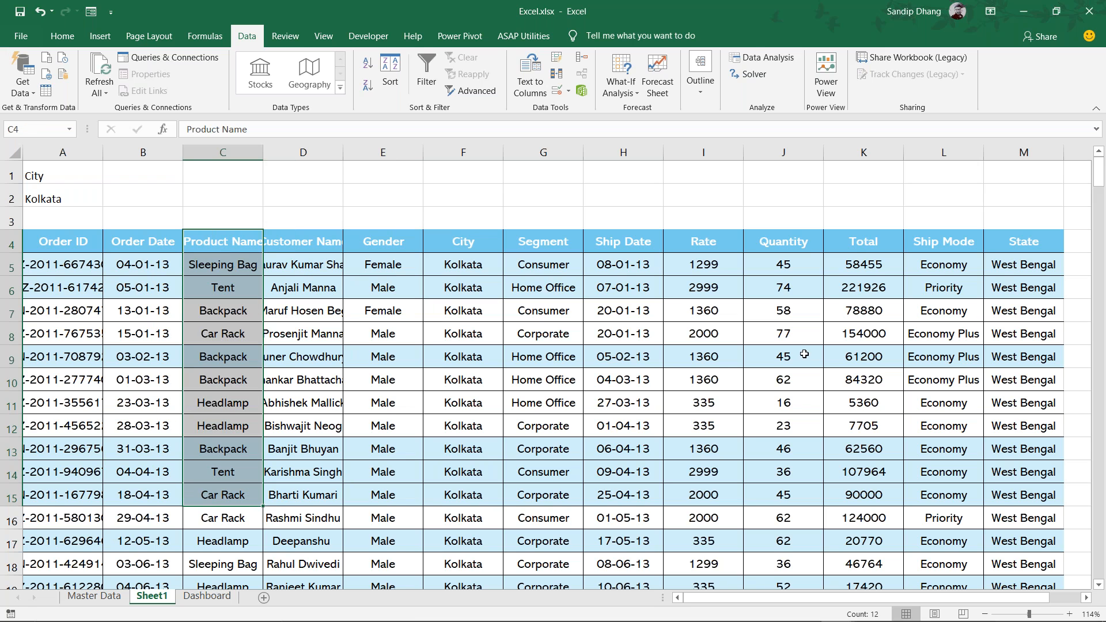
pyautogui.moveTo(857, 241); pyautogui.dragTo(859, 381)
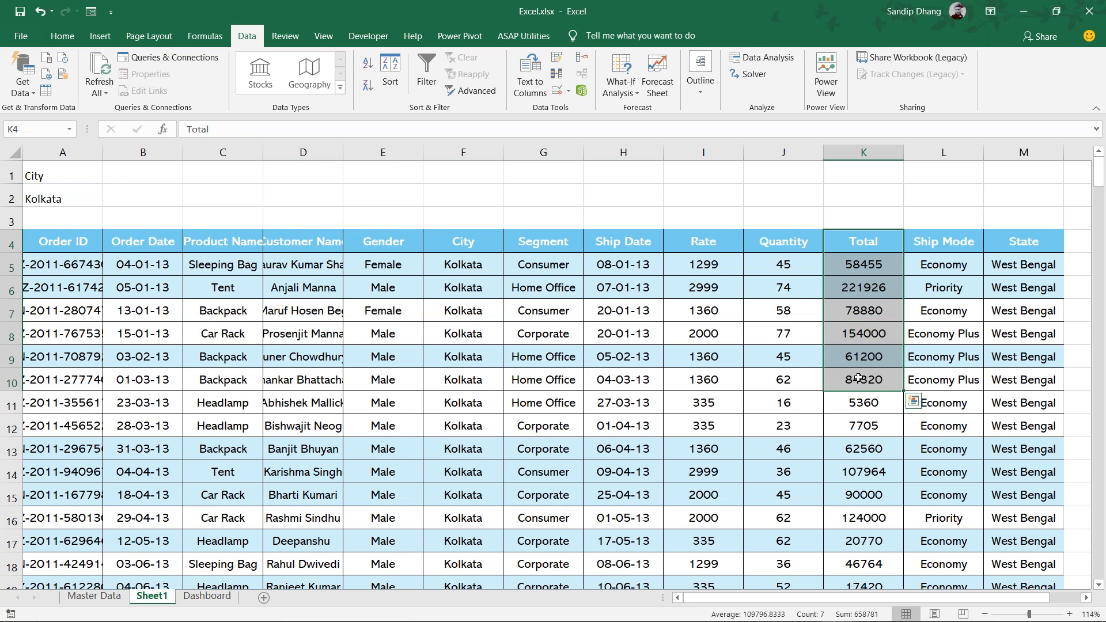
pyautogui.click(8, 241)
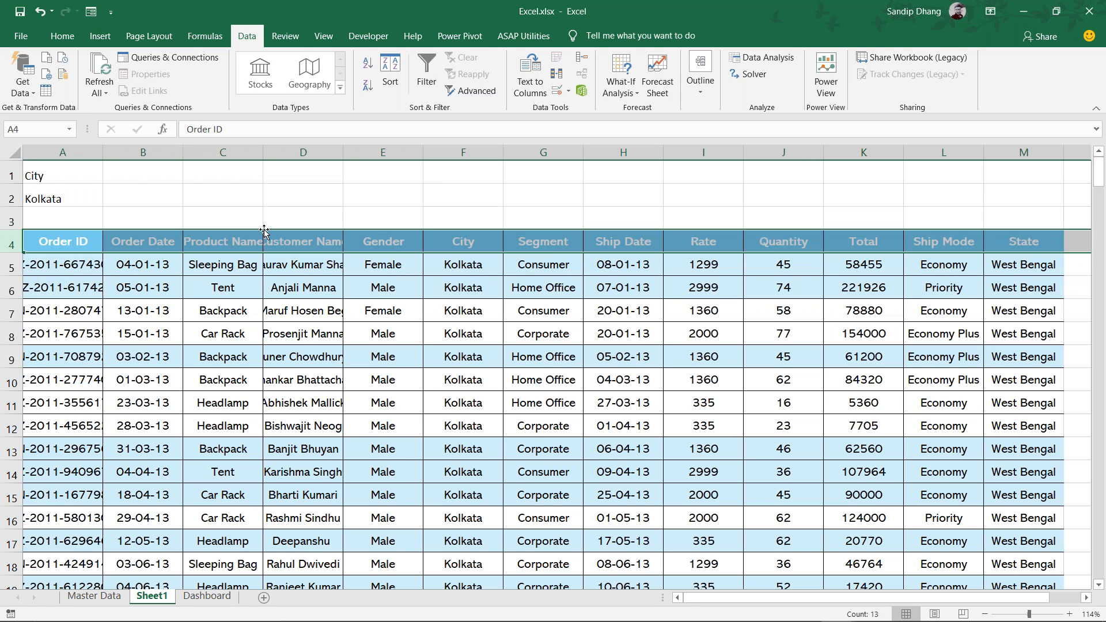
pyautogui.click(1039, 240)
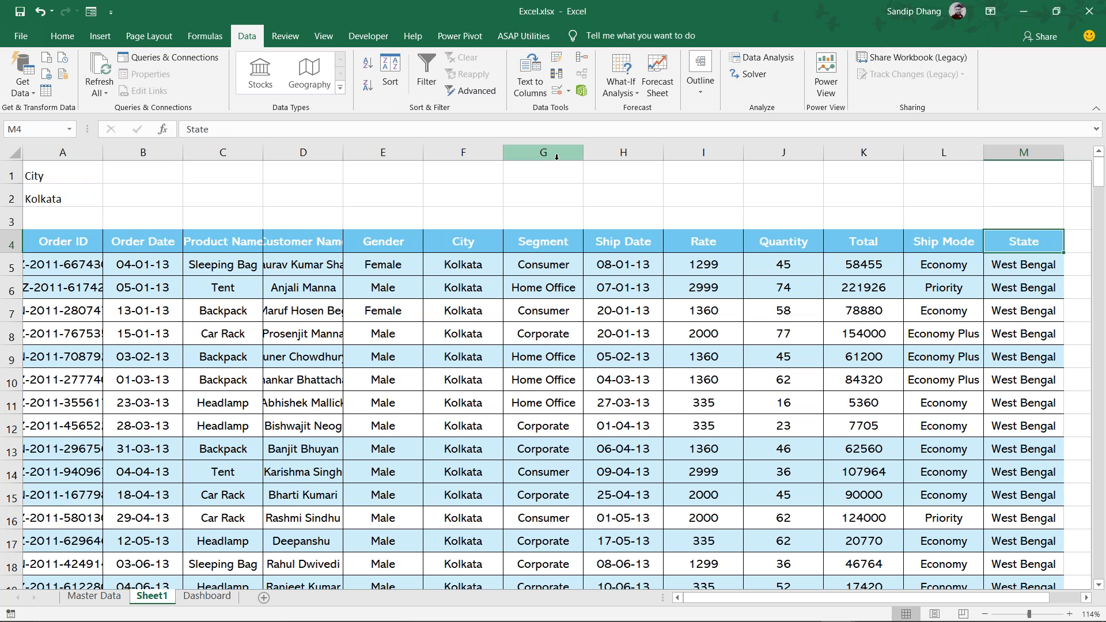
# Delete columns G to J, Segment through Quantity, from the filtered results on Sheet1
pyautogui.moveTo(536, 152); pyautogui.dragTo(794, 152)
pyautogui.hotkey('ctrl', '-')
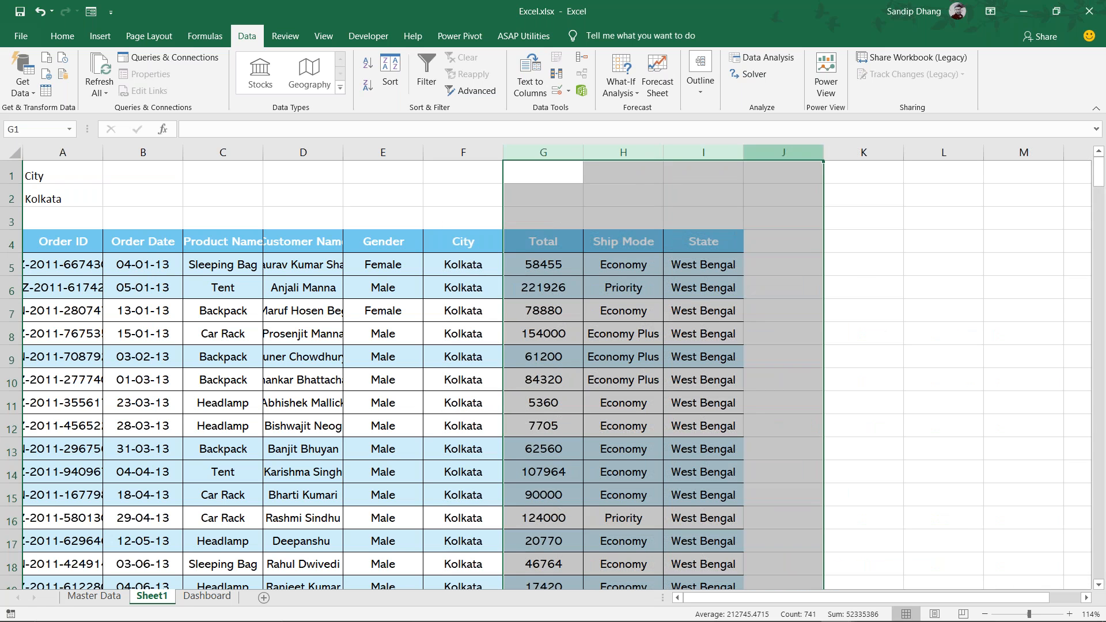
pyautogui.click(597, 298)
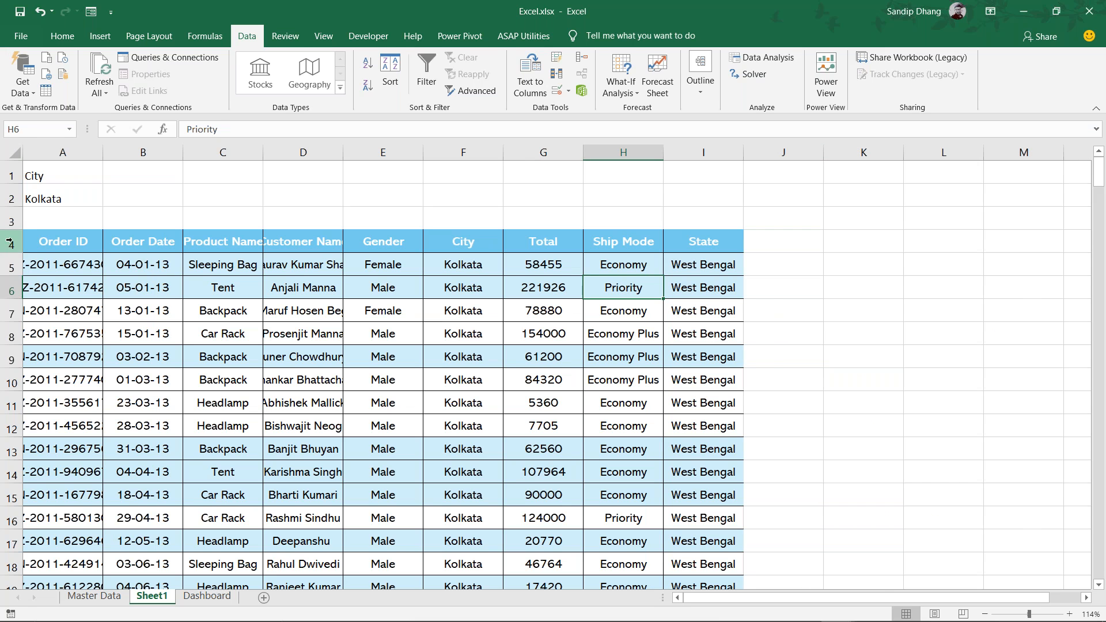
# Delete all extracted results on Sheet1 from row 4 downward, keeping the City criteria in A1:A2
pyautogui.click(8, 242)
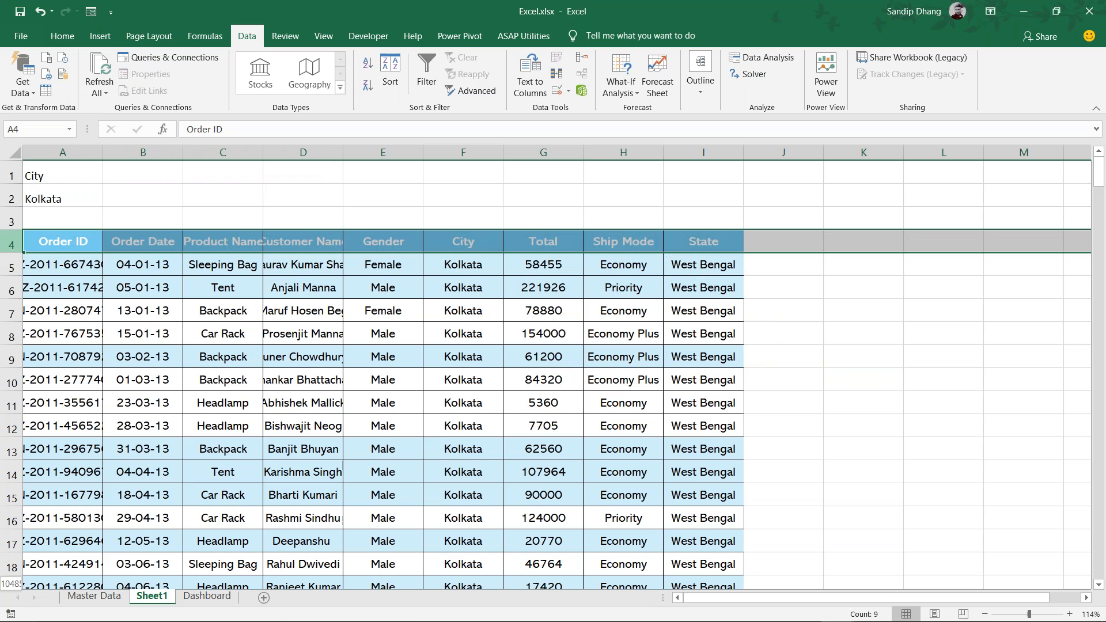
pyautogui.hotkey('ctrl', 'shift', 'Down')
pyautogui.hotkey('ctrl', '-')
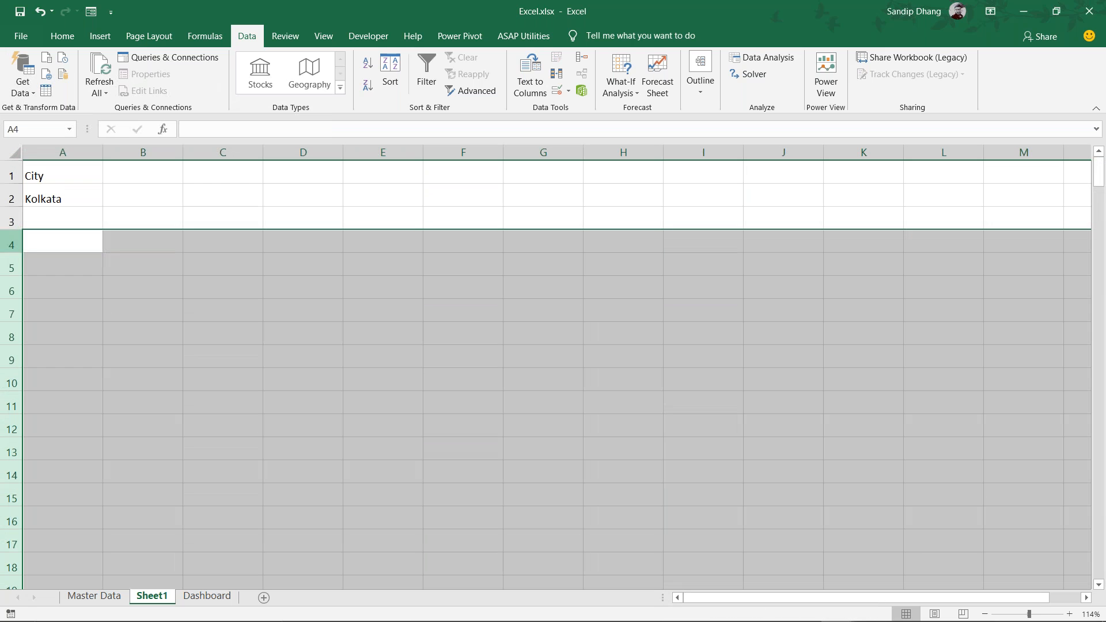
pyautogui.click(68, 246)
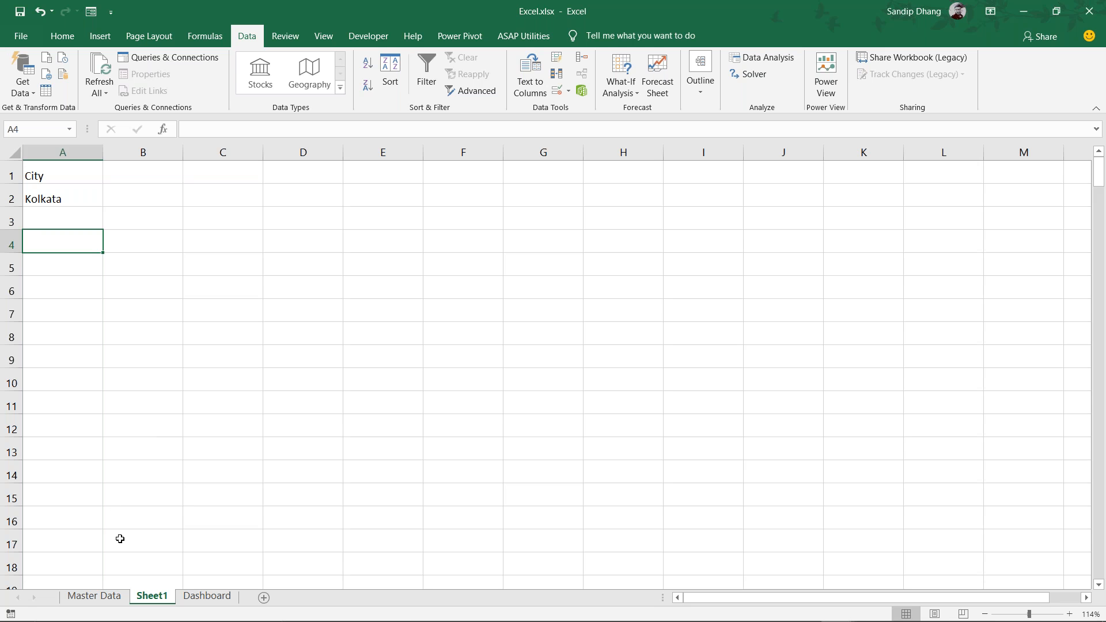
# Copy only the Product Name and Total headers from Master Data and paste them on Sheet1 starting at A4
pyautogui.click(115, 596)
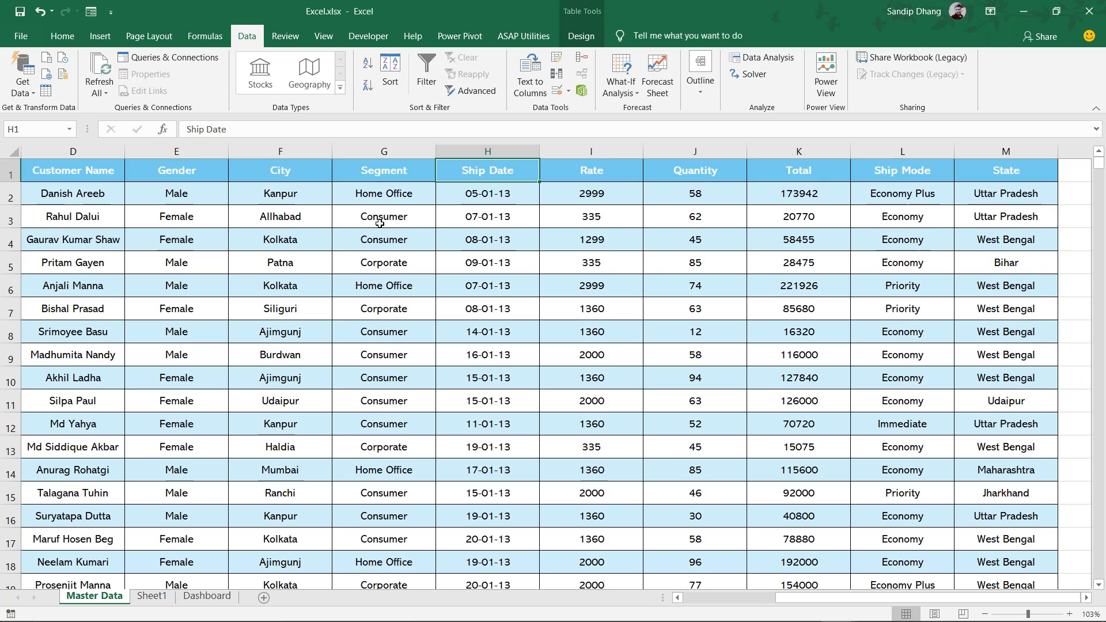
pyautogui.hscroll(-3, 378, 222)
pyautogui.press('Left')
pyautogui.press('Left')
pyautogui.press('Left')
pyautogui.press('Left')
pyautogui.press('Left')
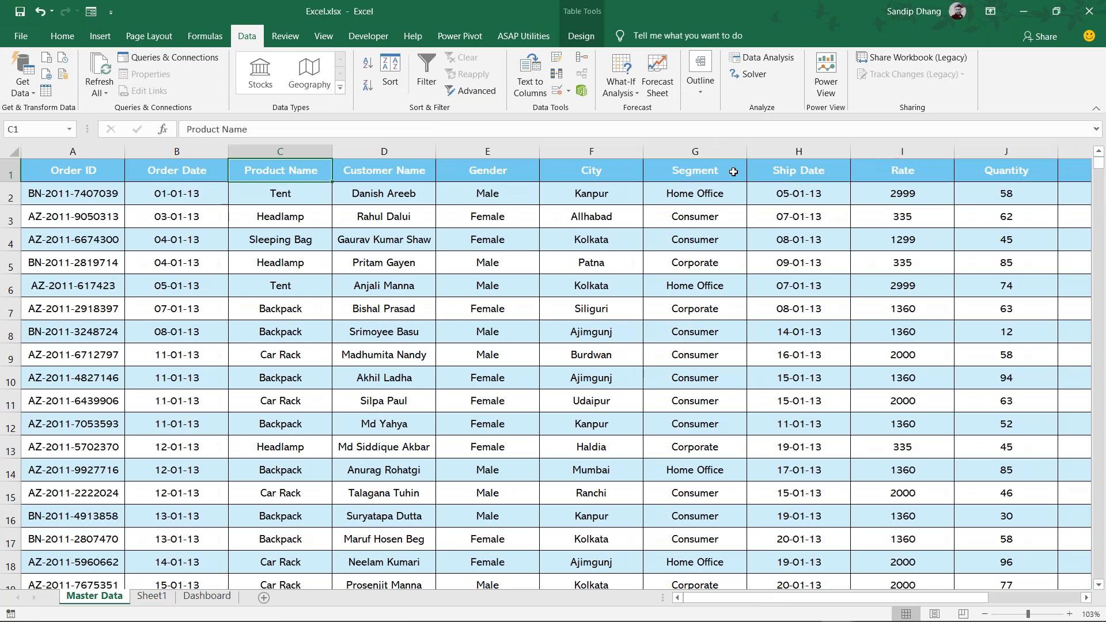
pyautogui.hscroll(1, 1016, 172)
pyautogui.keyDown('ctrl'); pyautogui.click(1006, 170); pyautogui.keyUp('ctrl')
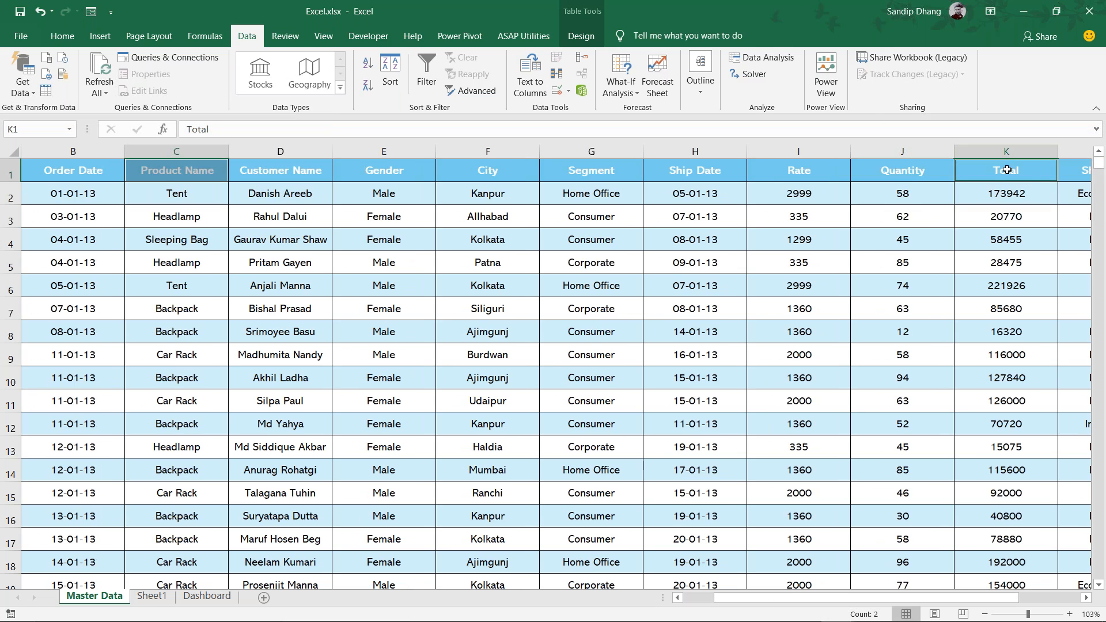
pyautogui.hotkey('ctrl', 'c')
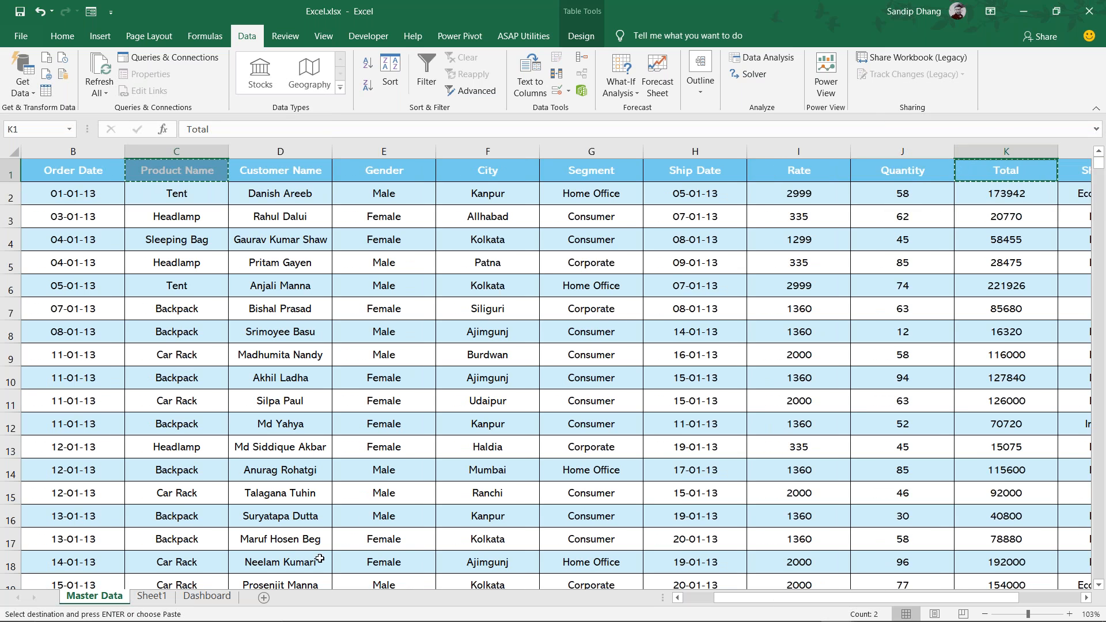
pyautogui.click(151, 596)
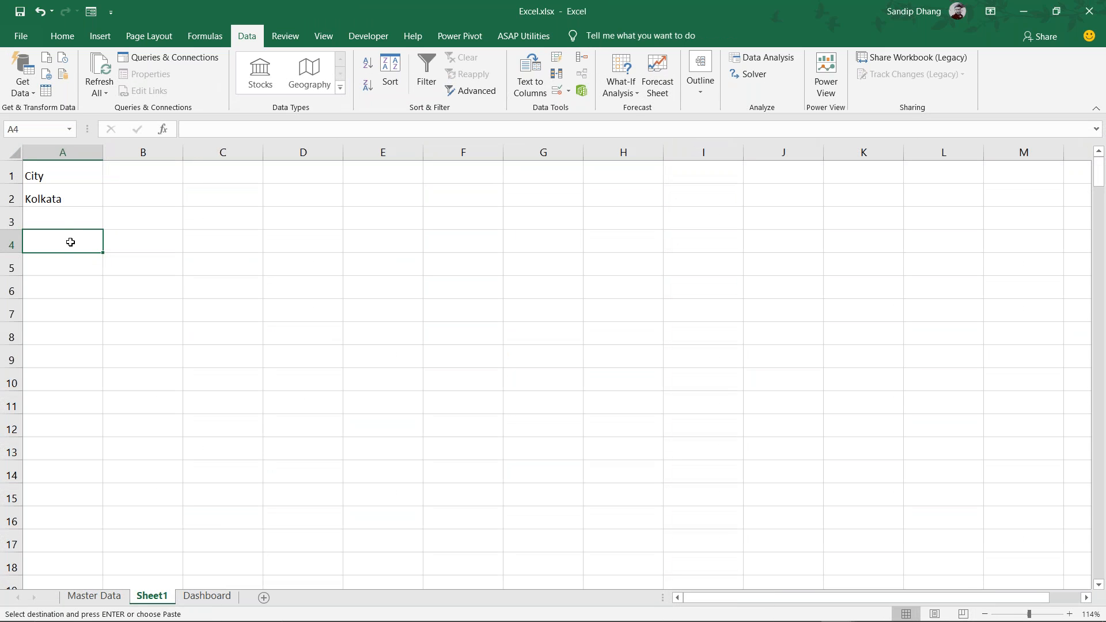
pyautogui.hotkey('ctrl', 'v')
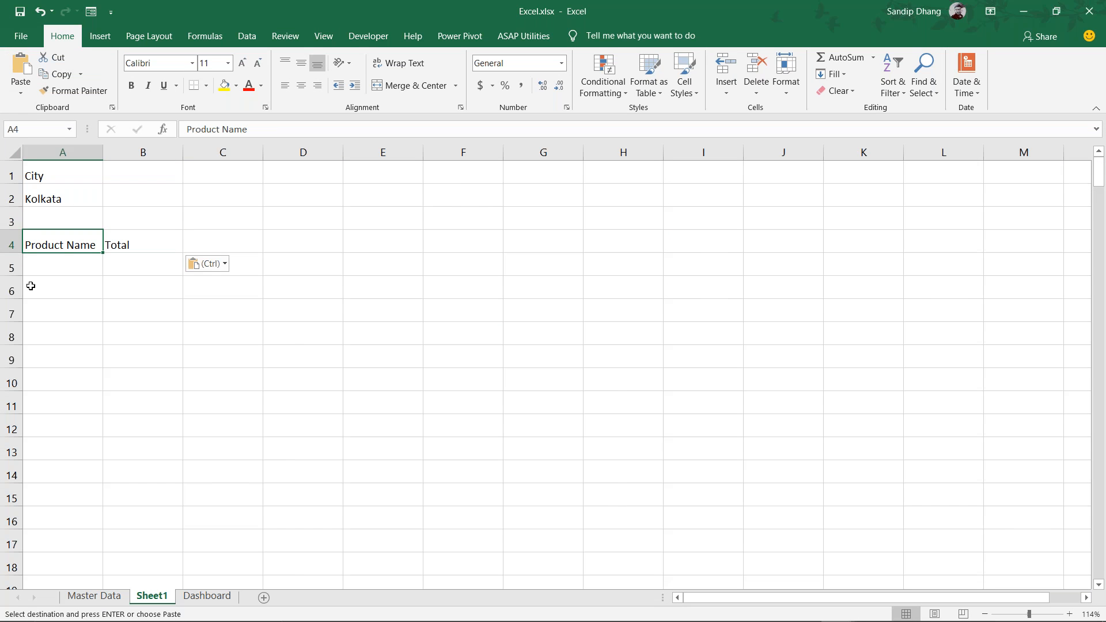
pyautogui.click(60, 262)
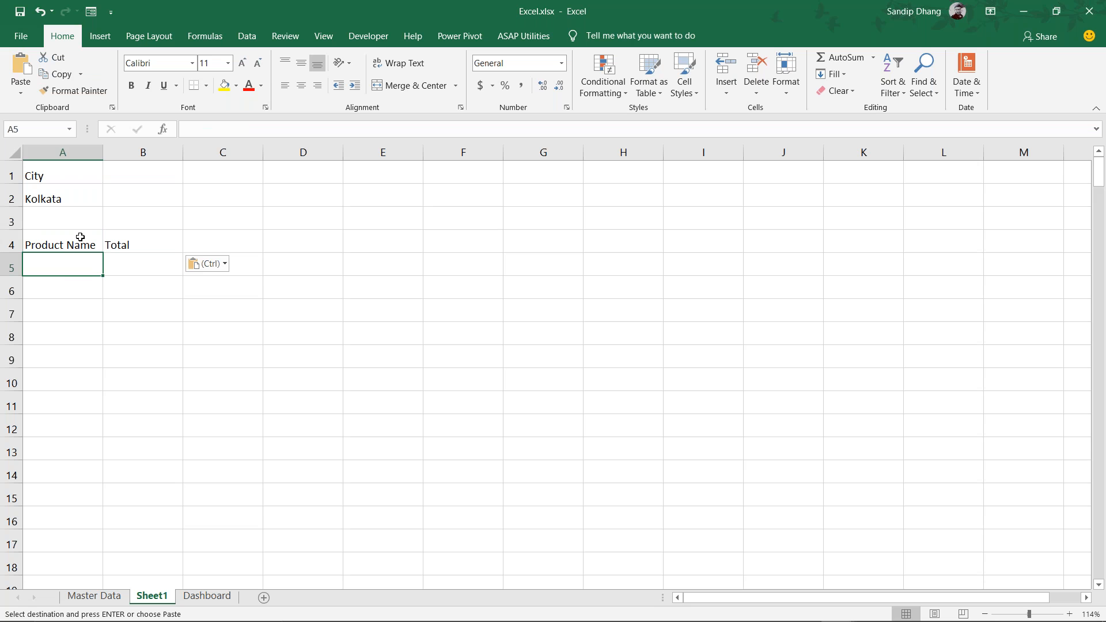
pyautogui.click(248, 36)
pyautogui.click(478, 90)
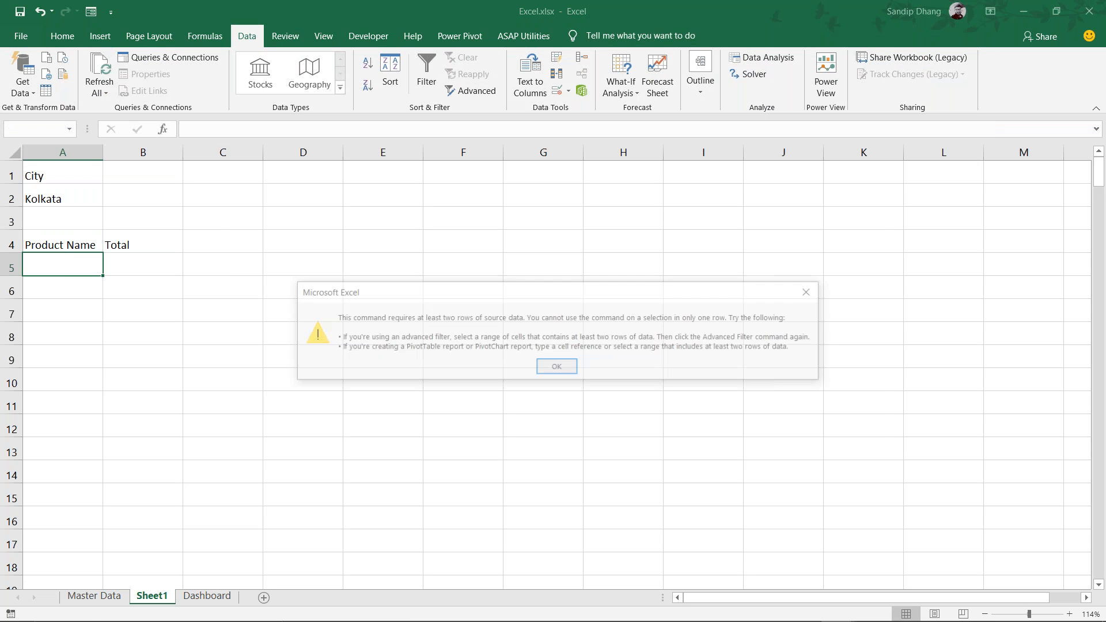
pyautogui.click(556, 366)
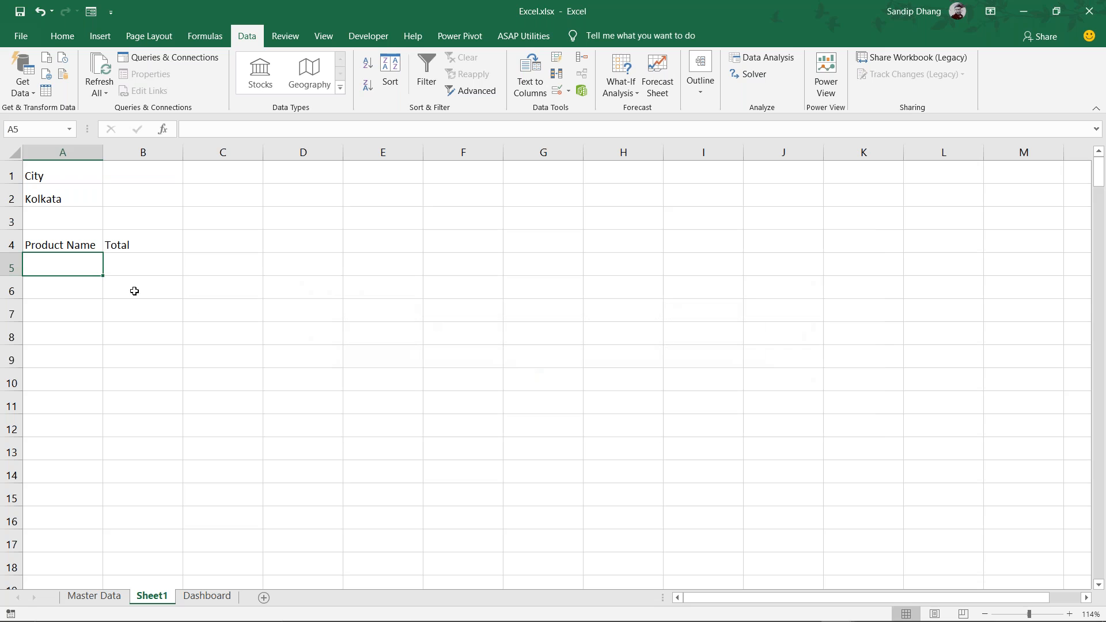
pyautogui.click(43, 234)
pyautogui.moveTo(43, 233); pyautogui.dragTo(163, 236)
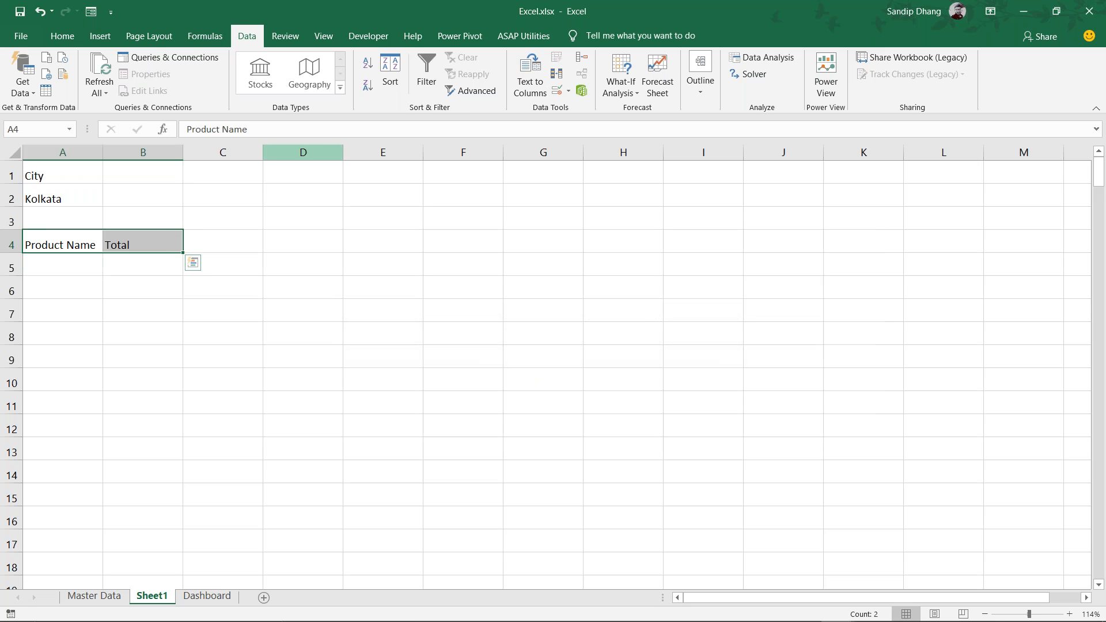
pyautogui.click(488, 92)
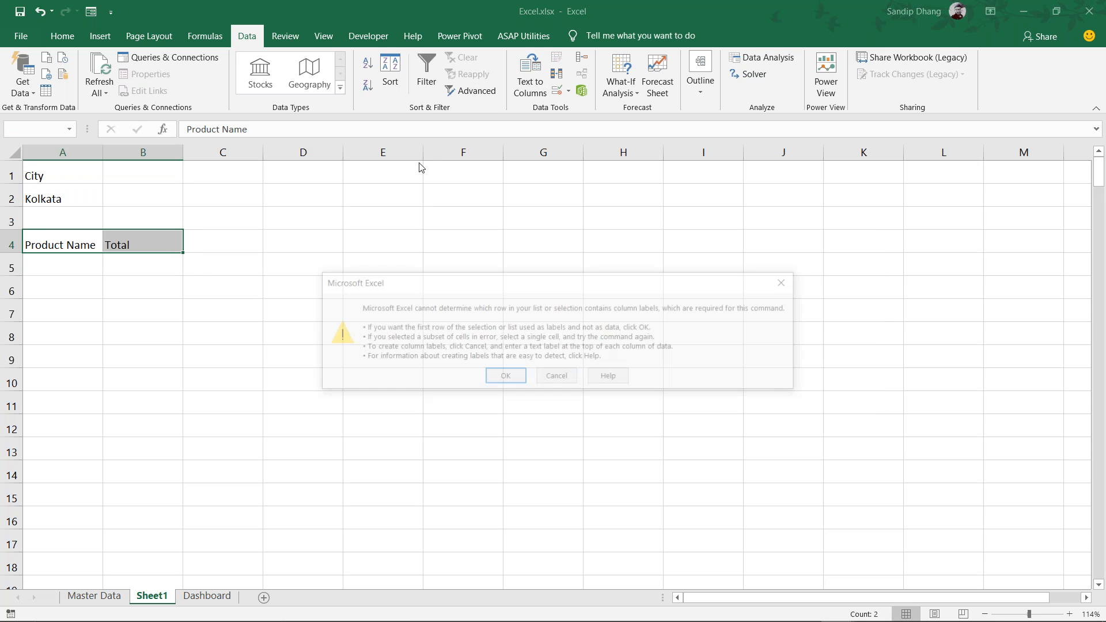
pyautogui.click(506, 374)
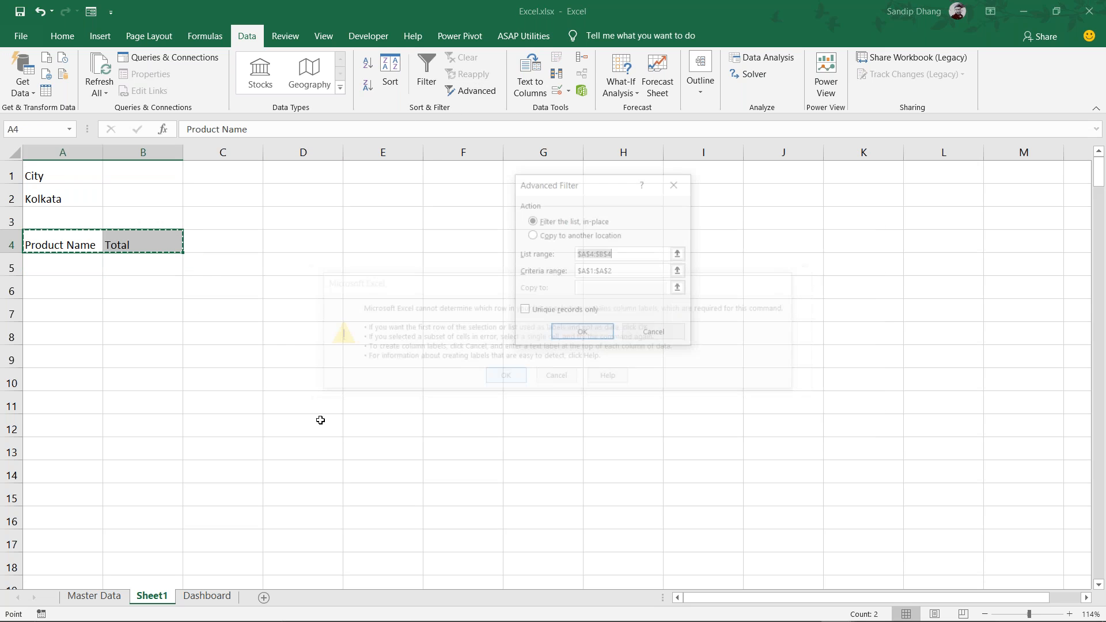
pyautogui.click(564, 237)
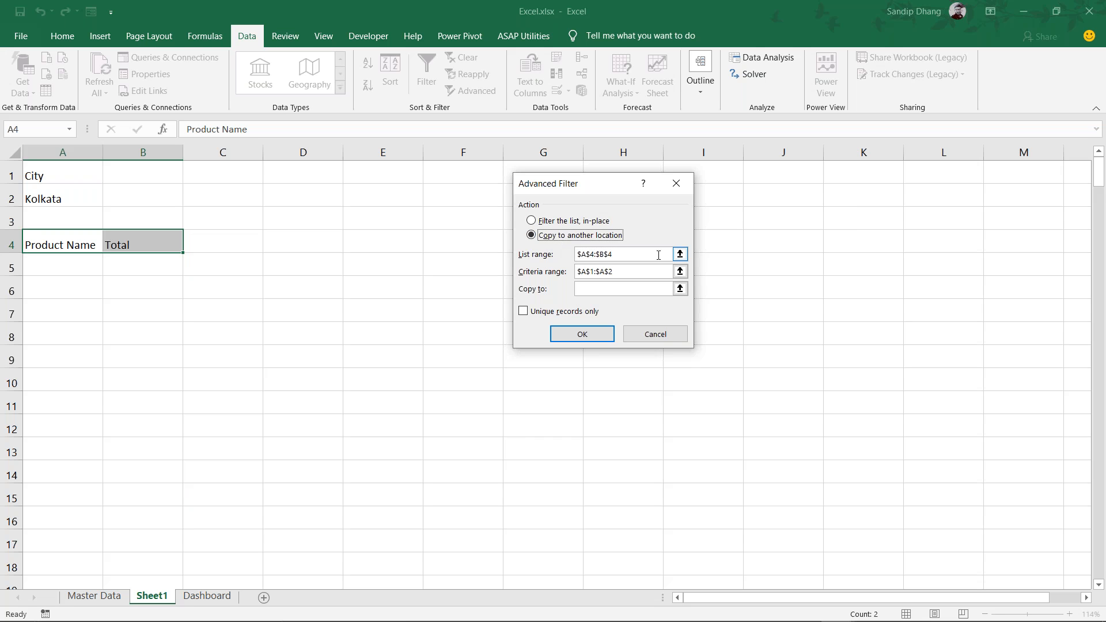
pyautogui.moveTo(610, 254); pyautogui.dragTo(576, 254)
pyautogui.write('Data[#All')
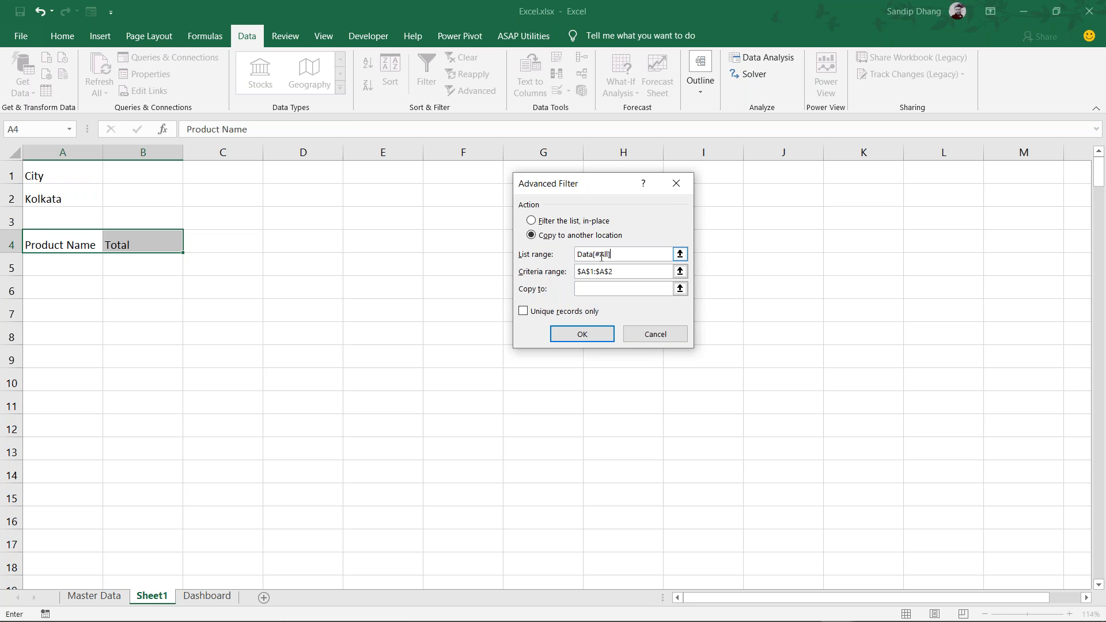
pyautogui.moveTo(613, 271); pyautogui.dragTo(547, 272)
pyautogui.moveTo(55, 172); pyautogui.dragTo(56, 197)
pyautogui.click(599, 289)
pyautogui.click(82, 284)
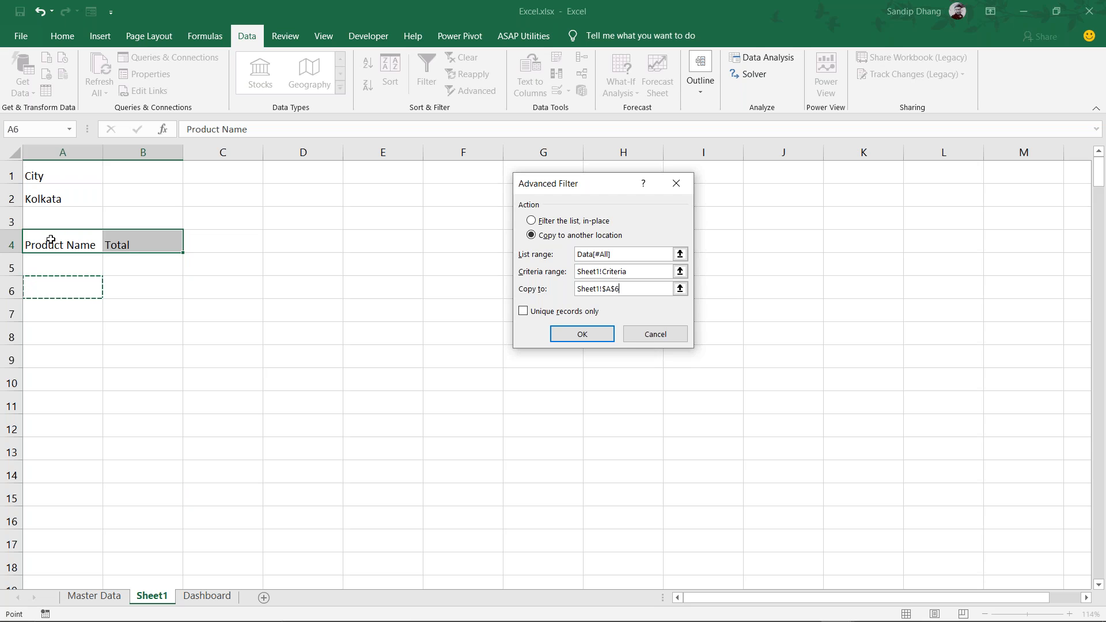
pyautogui.moveTo(50, 241); pyautogui.dragTo(131, 235)
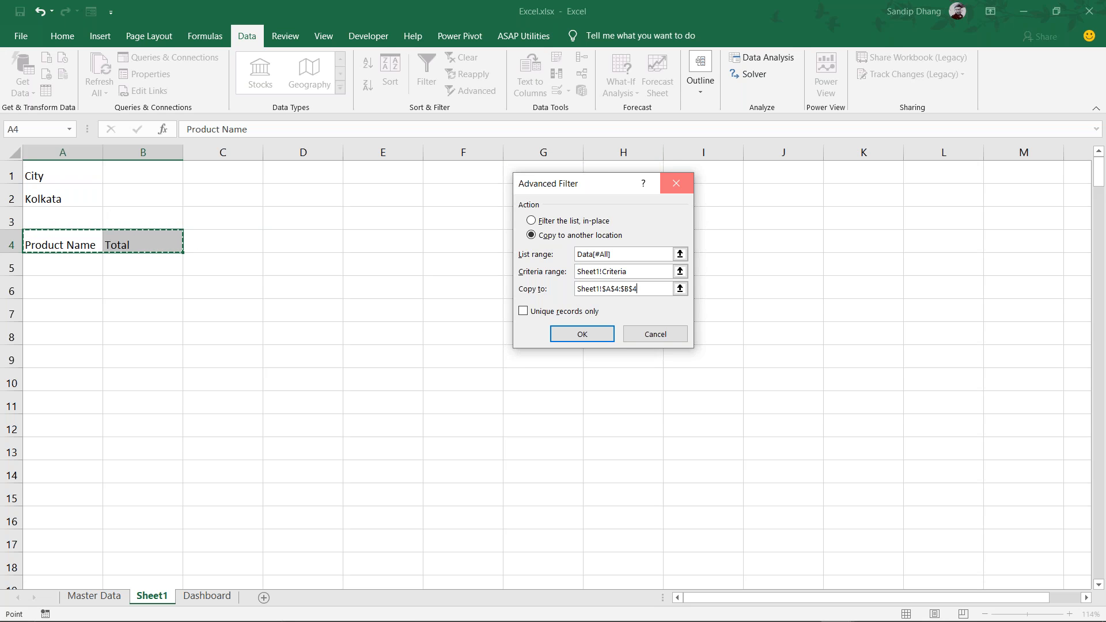
pyautogui.click(676, 182)
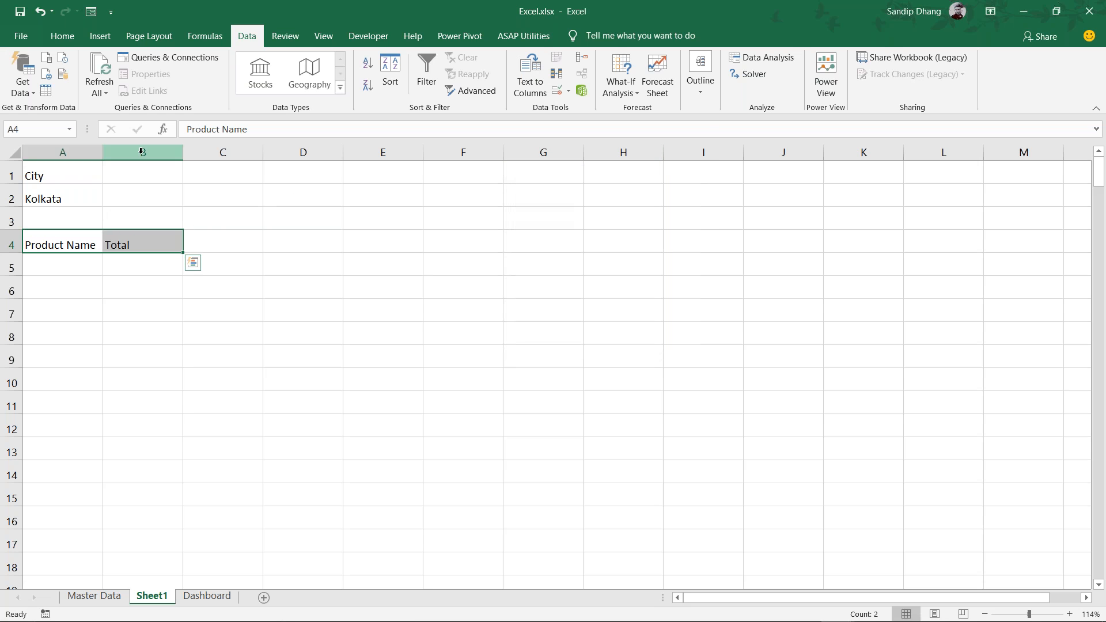
# Add a City header in C4 beside the Total header on Sheet1
pyautogui.click(225, 240)
pyautogui.write('City')
pyautogui.press('Return')
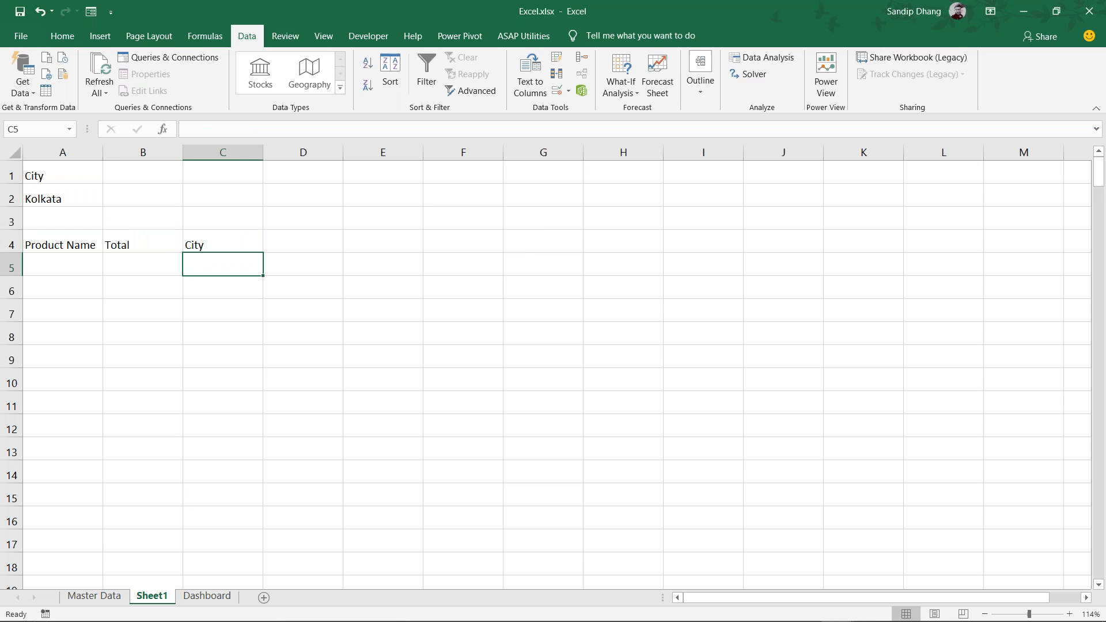
pyautogui.write('Kolkat')
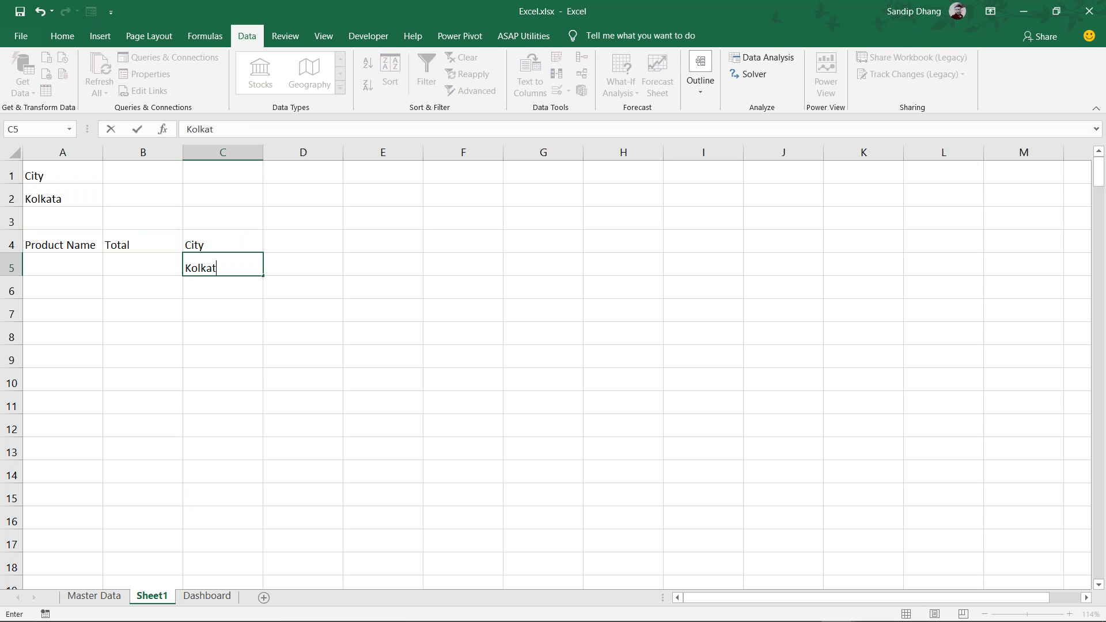
pyautogui.press('BackSpace')
pyautogui.press('BackSpace')
pyautogui.press('BackSpace')
pyautogui.press('BackSpace')
pyautogui.press('BackSpace')
pyautogui.press('BackSpace')
pyautogui.press('BackSpace')
pyautogui.click(286, 306)
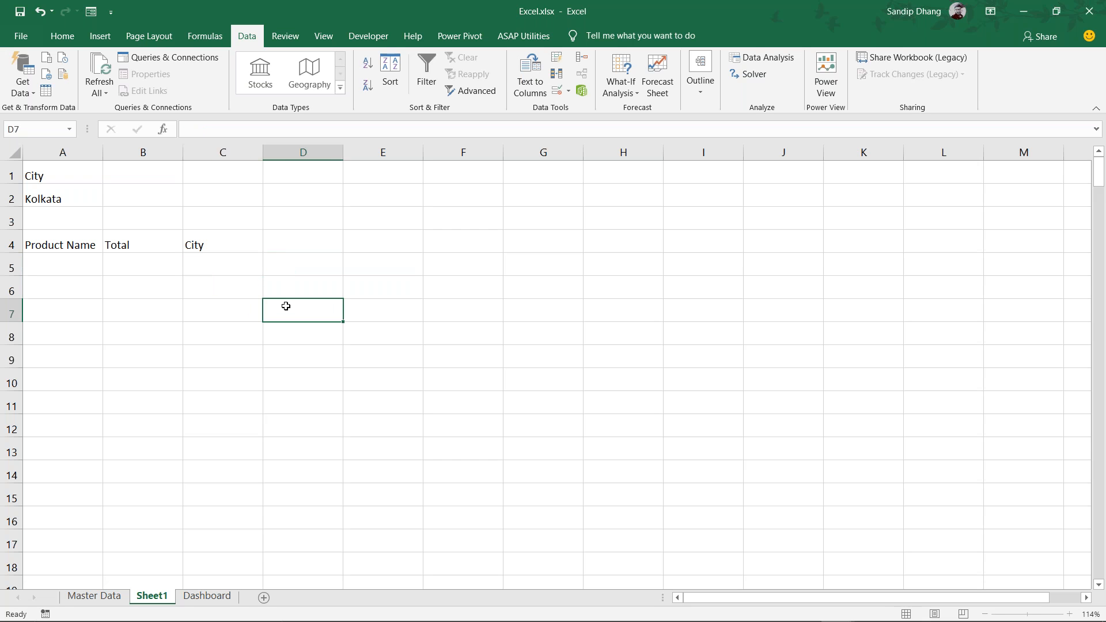
pyautogui.click(195, 241)
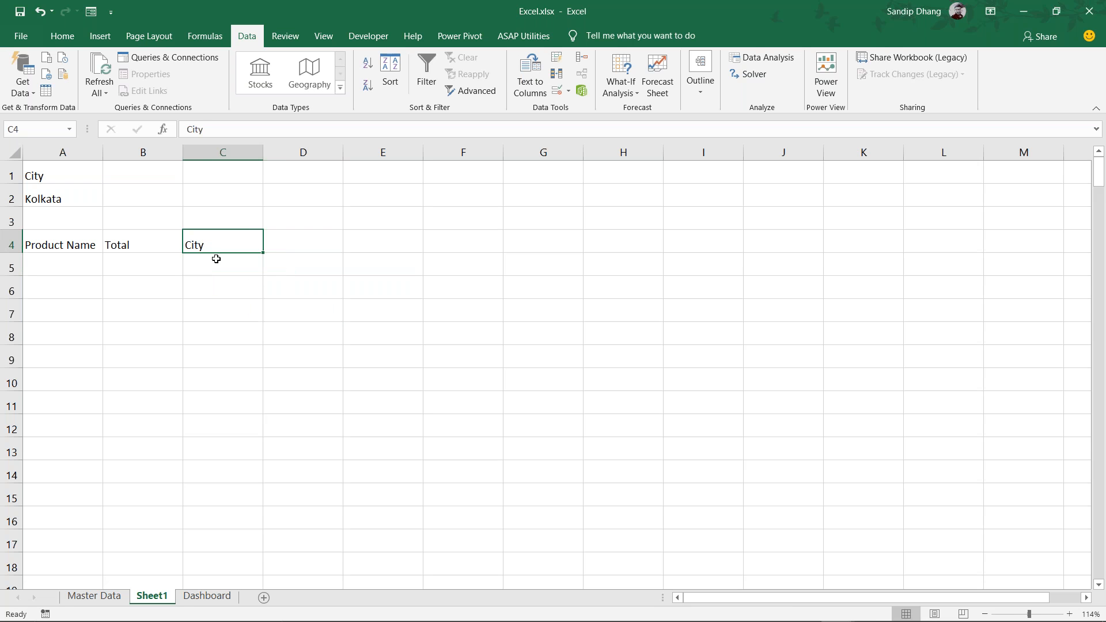
# Run an Advanced Filter on Data[#All] with criteria range A1:A2, copying the matching records under the headers in A4:C4
pyautogui.moveTo(67, 239); pyautogui.dragTo(195, 241)
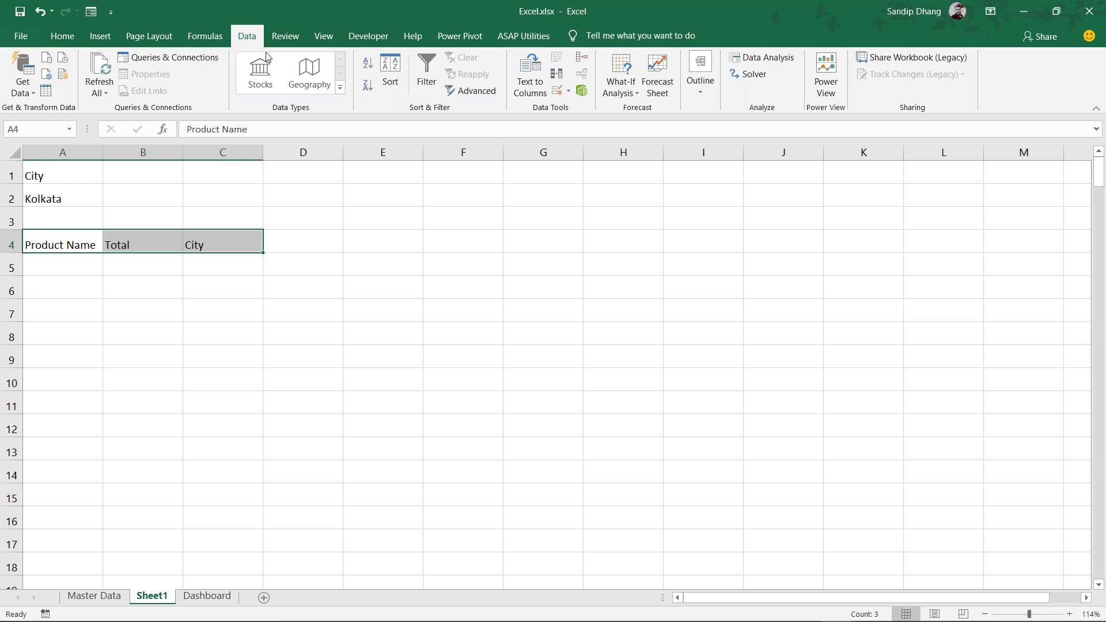
pyautogui.click(464, 93)
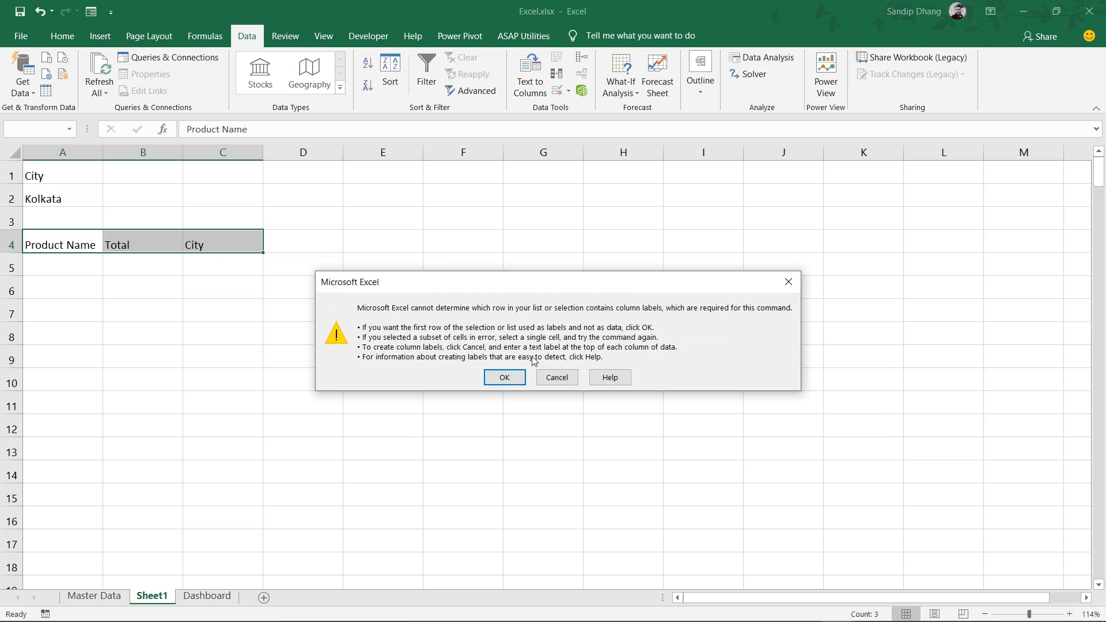
pyautogui.click(504, 377)
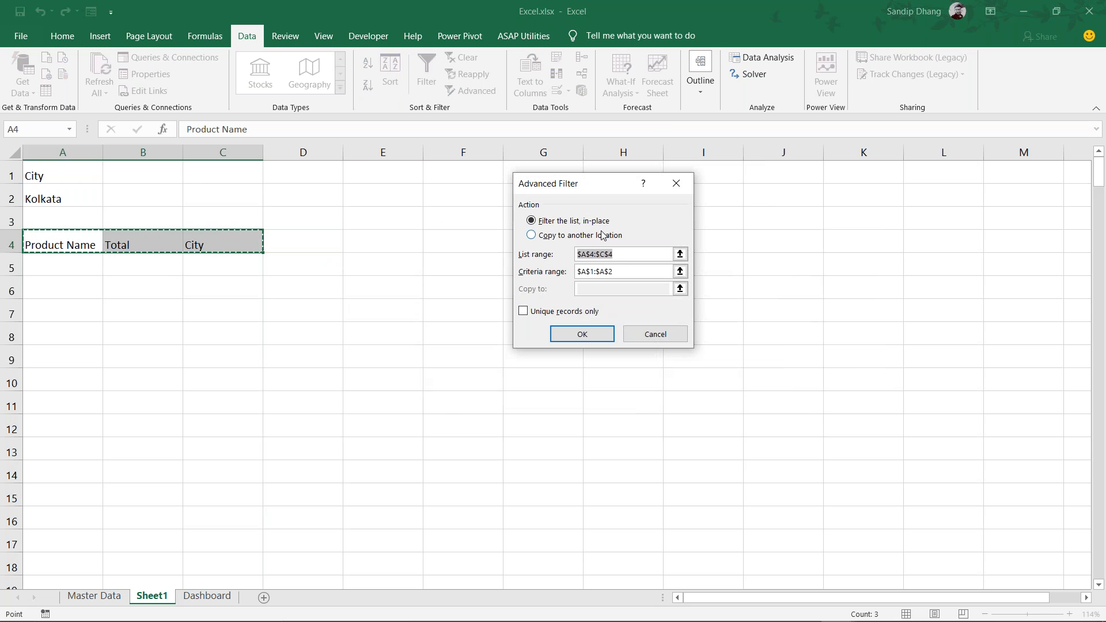
pyautogui.click(603, 234)
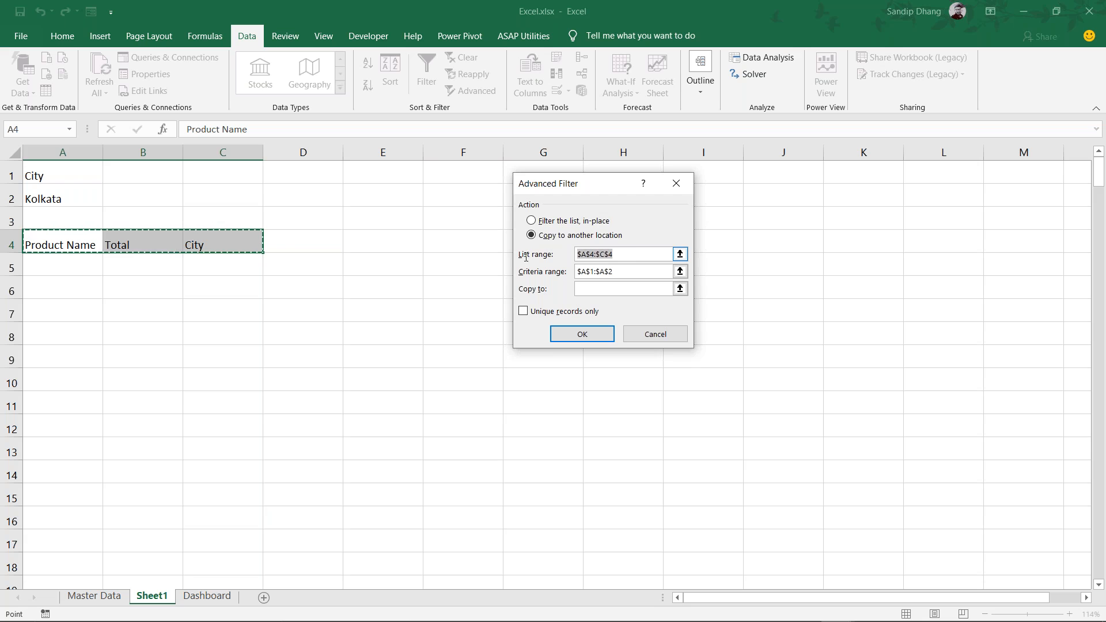
pyautogui.write('Data[#All')
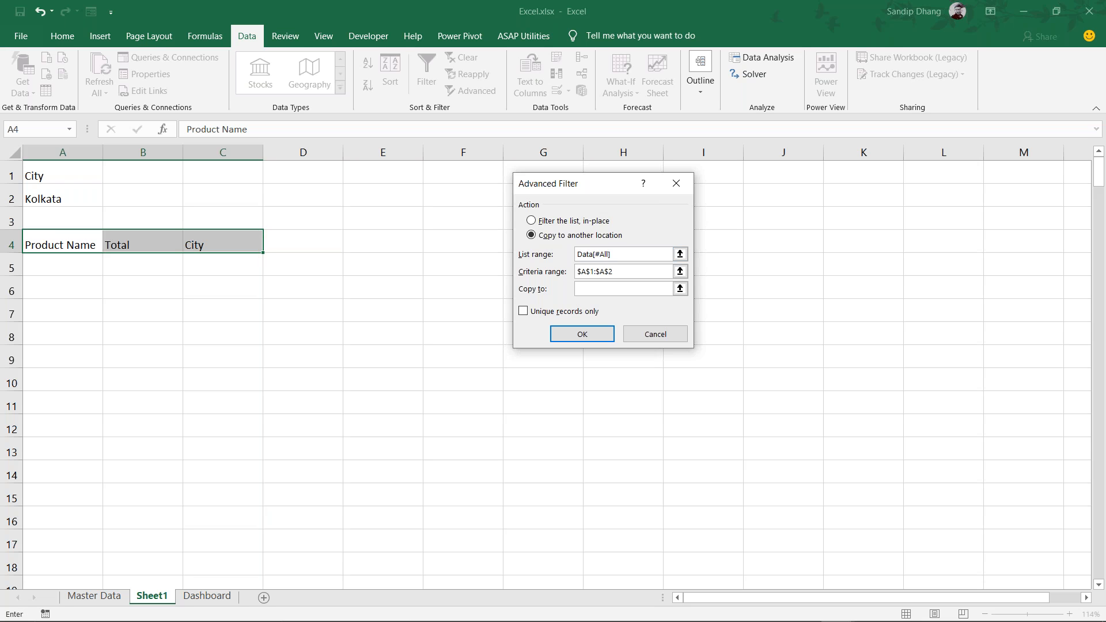
pyautogui.press('Tab')
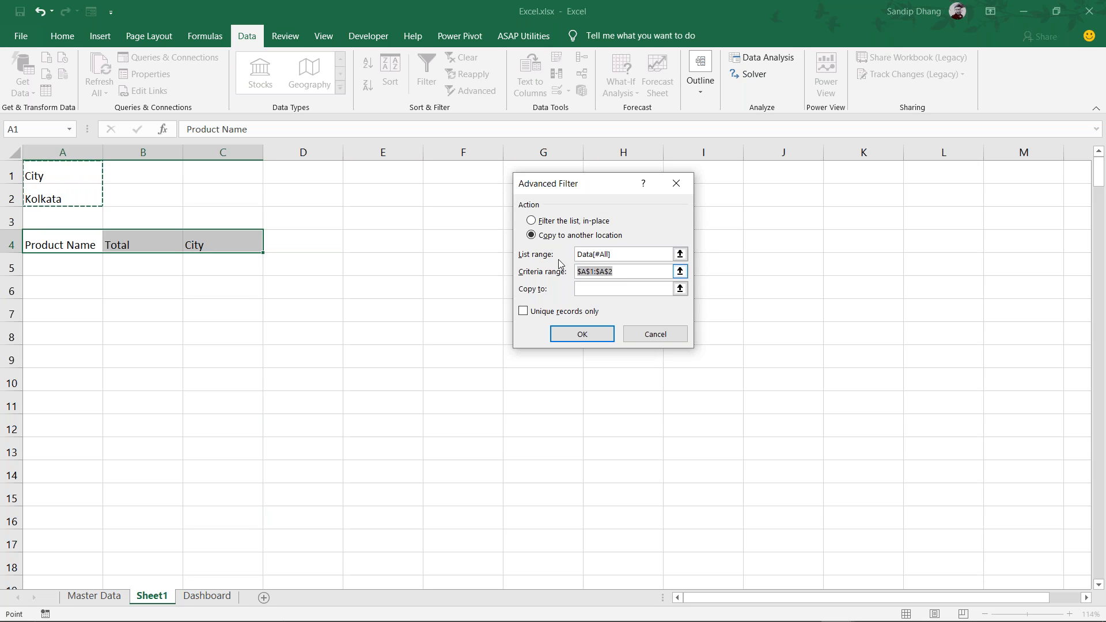
pyautogui.moveTo(48, 173); pyautogui.dragTo(51, 198)
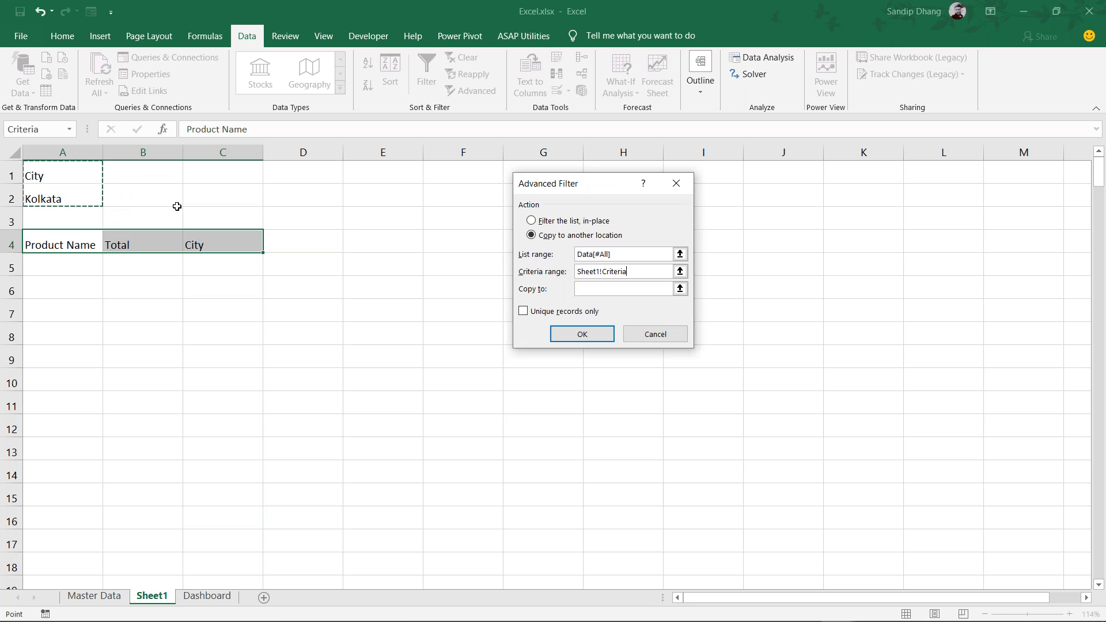
pyautogui.click(582, 290)
pyautogui.moveTo(62, 237); pyautogui.dragTo(183, 233)
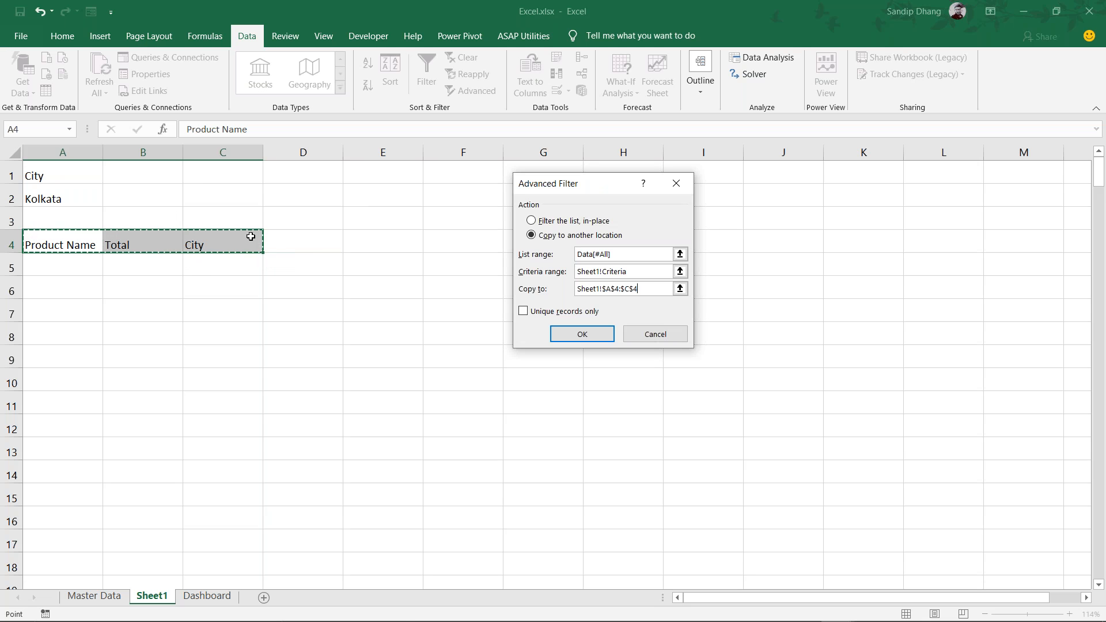
pyautogui.click(583, 334)
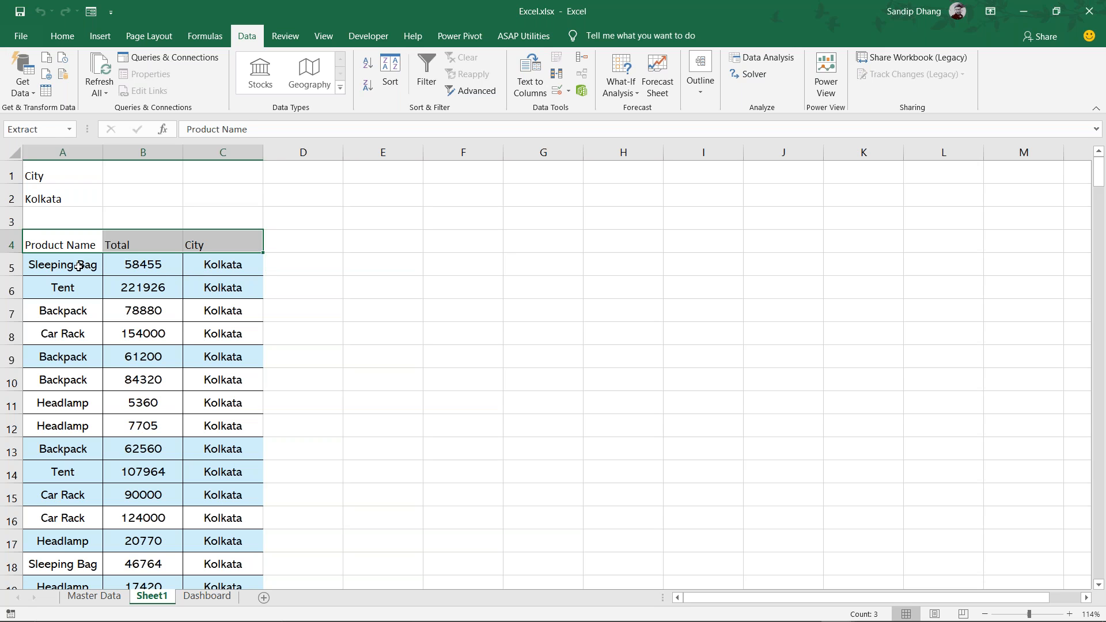
pyautogui.moveTo(79, 266); pyautogui.dragTo(128, 268)
pyautogui.moveTo(128, 311); pyautogui.dragTo(127, 381)
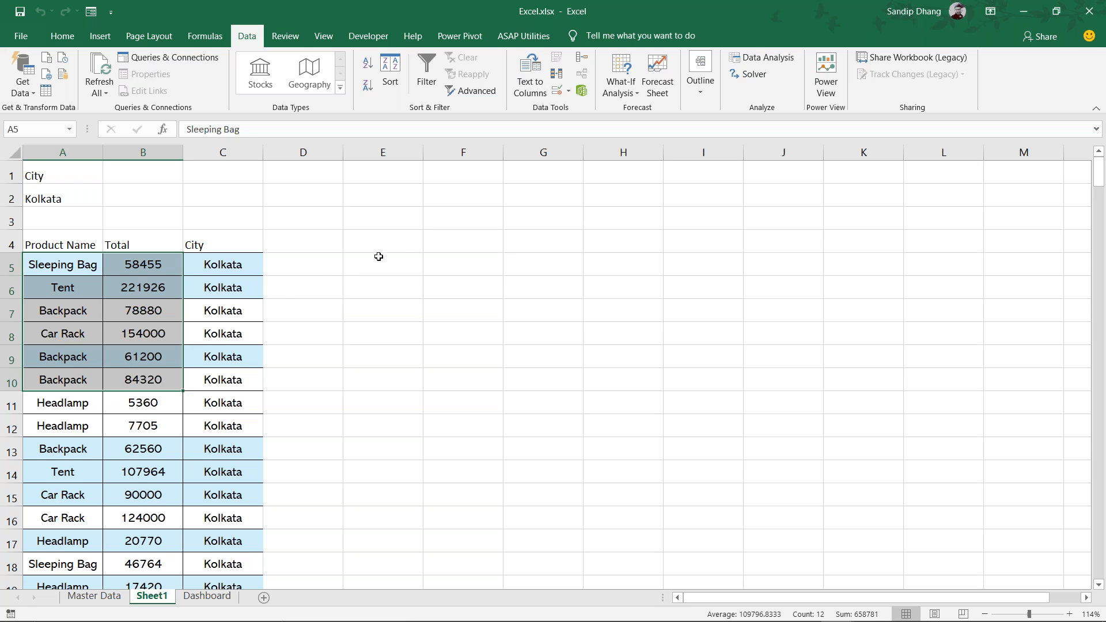
# Change the City criterion in A2 to Assam and copy the headers in A4:C4 to E4
pyautogui.click(80, 198)
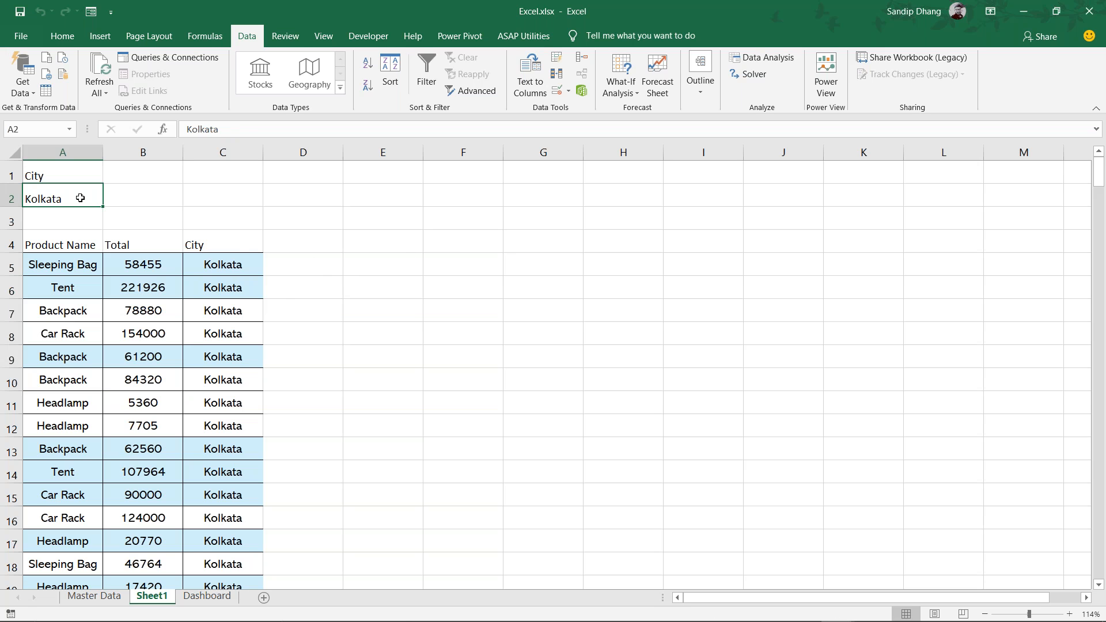
pyautogui.write('Assam')
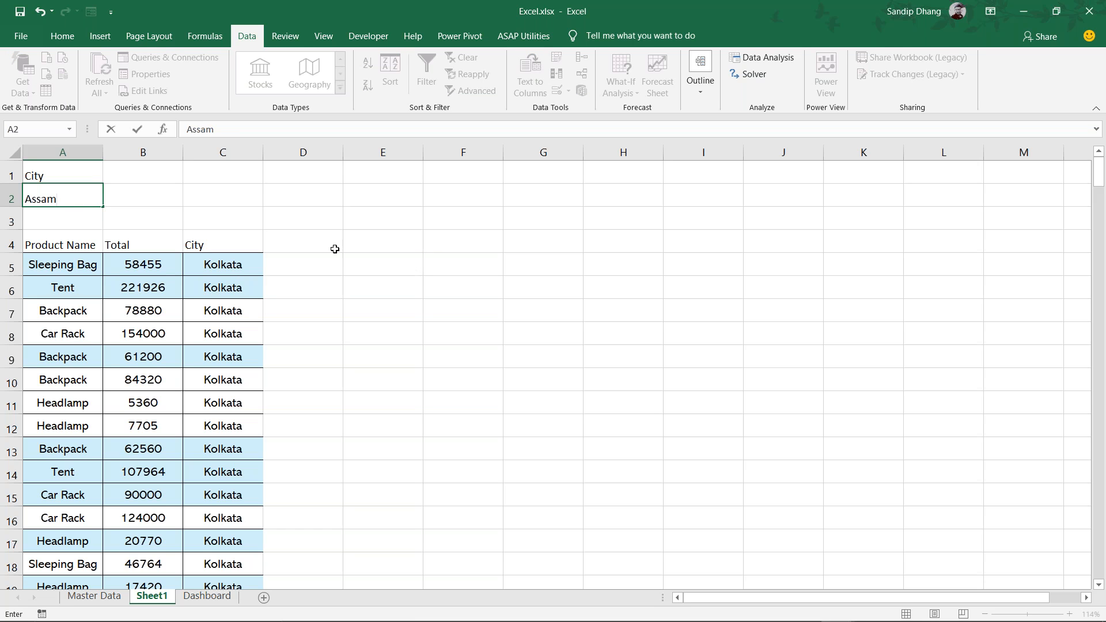
pyautogui.moveTo(53, 245); pyautogui.dragTo(209, 240)
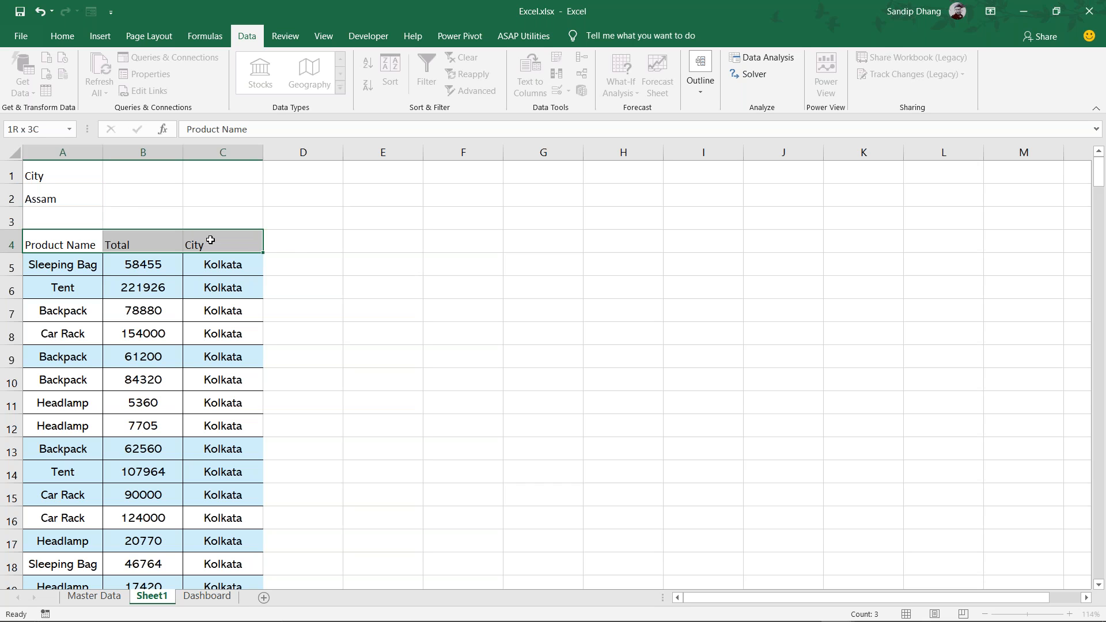
pyautogui.hotkey('ctrl', 'c')
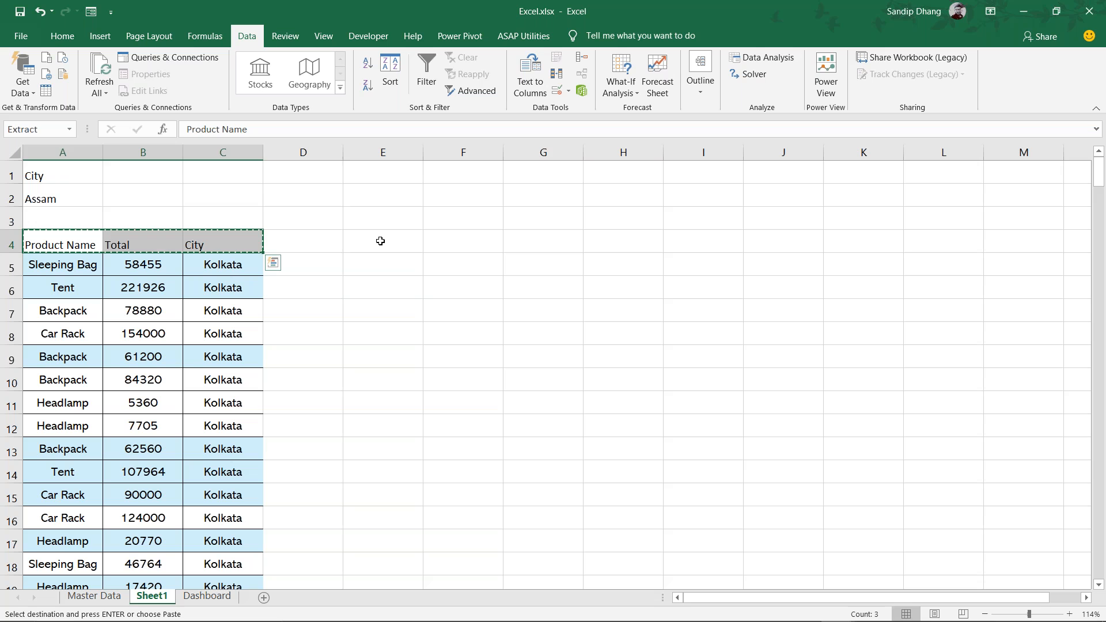
pyautogui.click(380, 241)
pyautogui.press('Return')
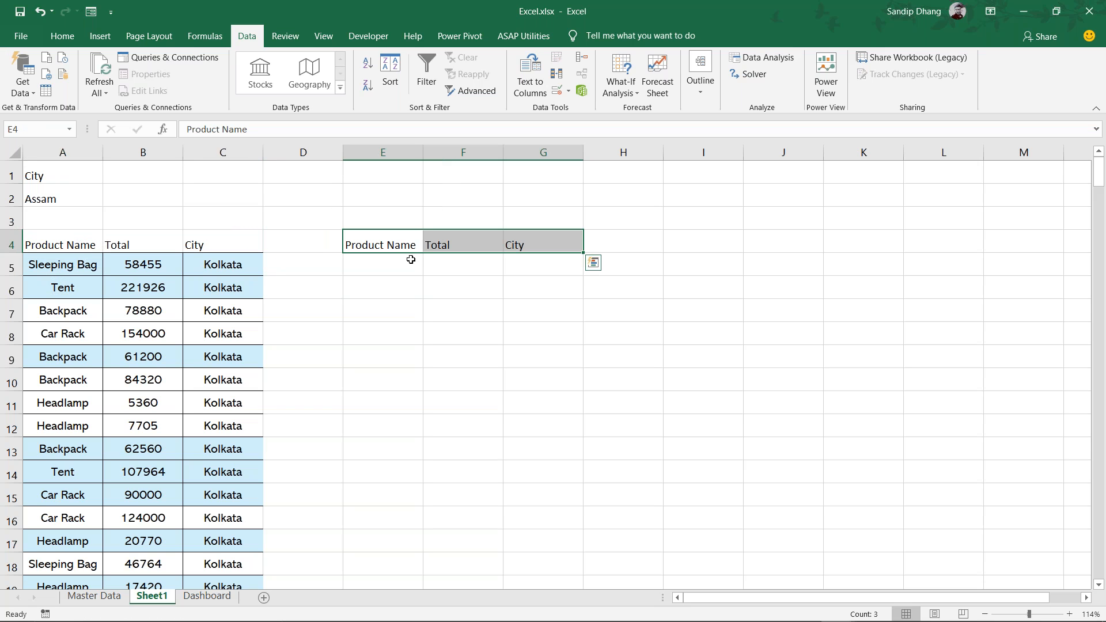
pyautogui.click(398, 272)
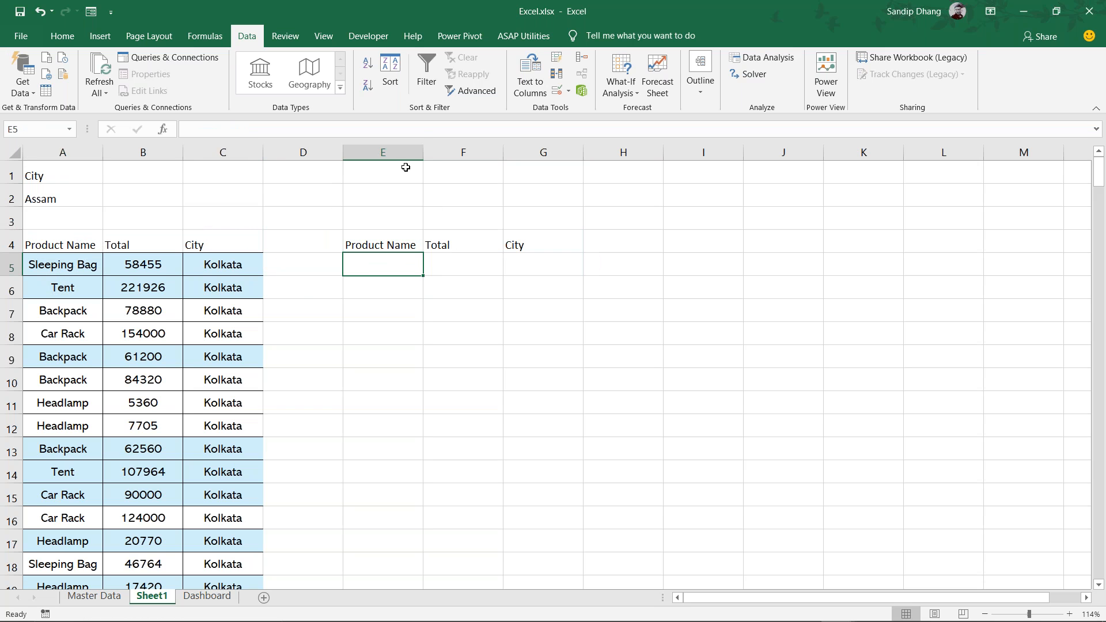
# Run an Advanced Filter on Data[#All] with criteria range A1:A2, copying the Assam records under the headers in E4:G4
pyautogui.moveTo(394, 242); pyautogui.dragTo(532, 242)
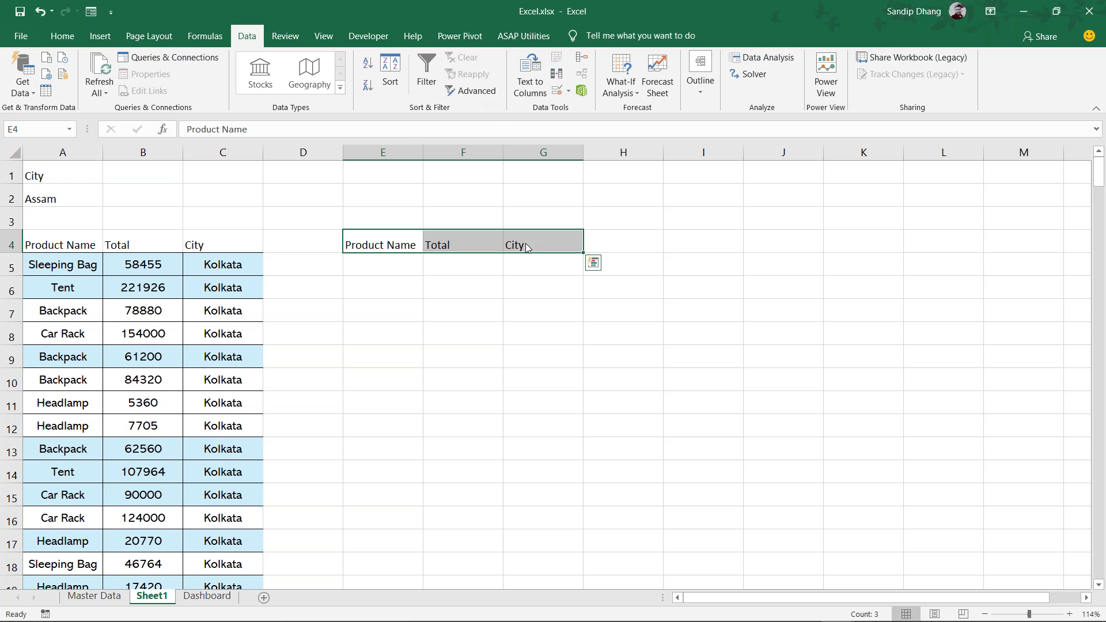
pyautogui.click(475, 91)
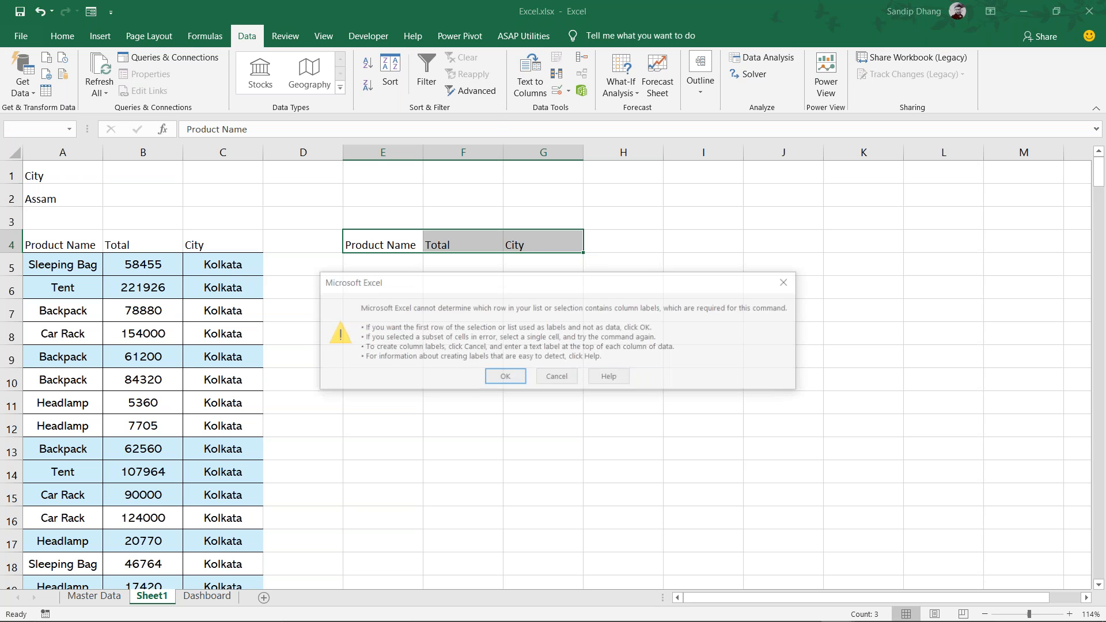
pyautogui.click(503, 379)
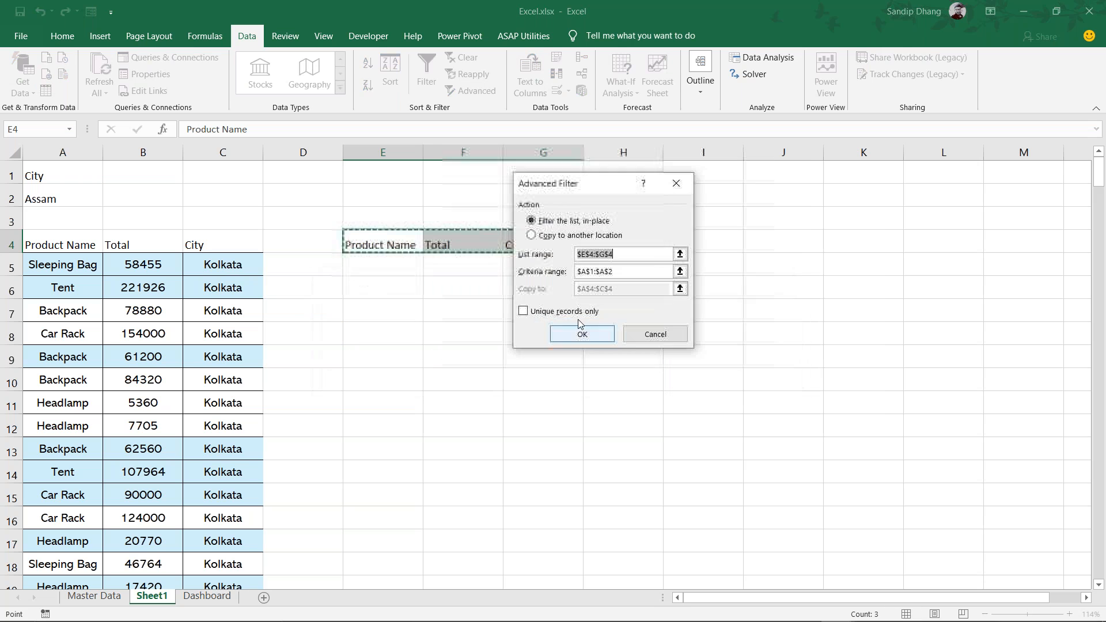
pyautogui.click(590, 236)
pyautogui.click(624, 255)
pyautogui.write('Data[#All')
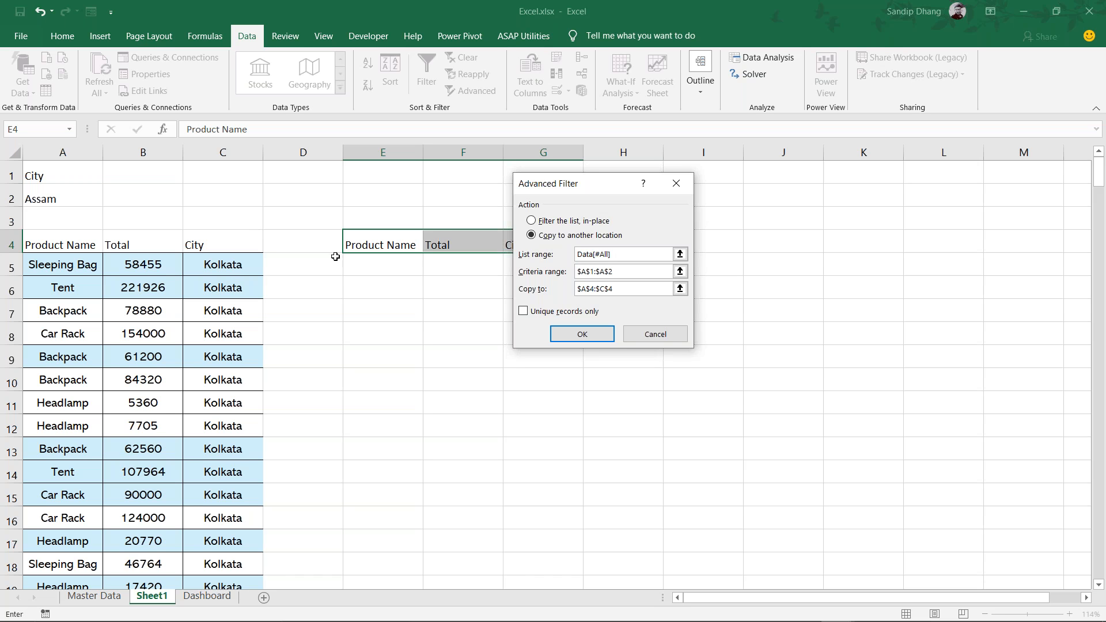
pyautogui.click(620, 273)
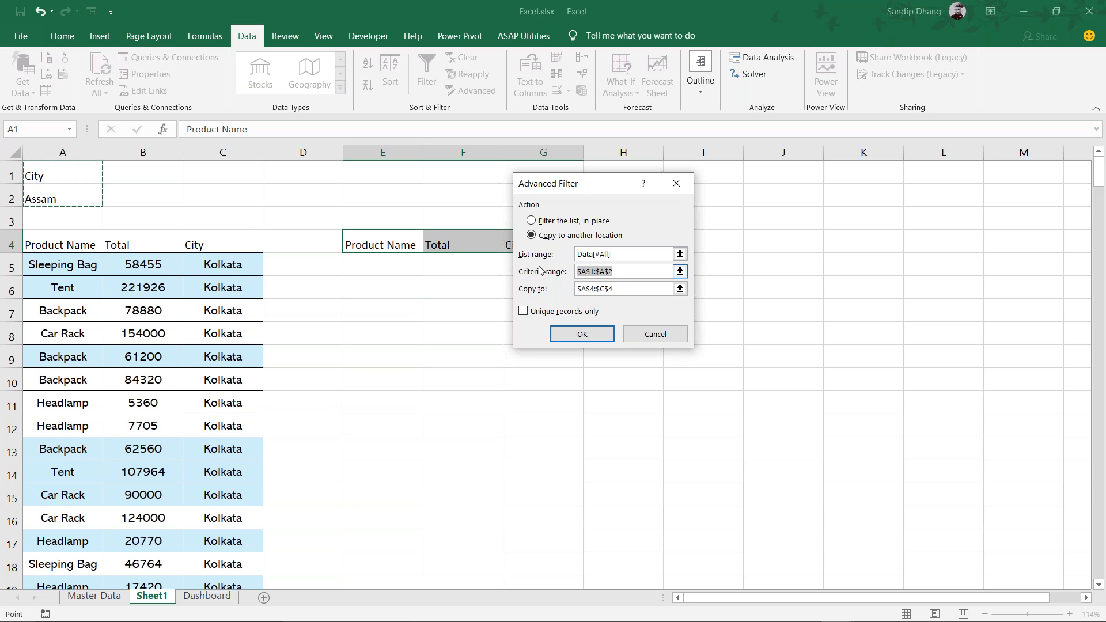
pyautogui.moveTo(72, 173); pyautogui.dragTo(69, 202)
pyautogui.click(616, 291)
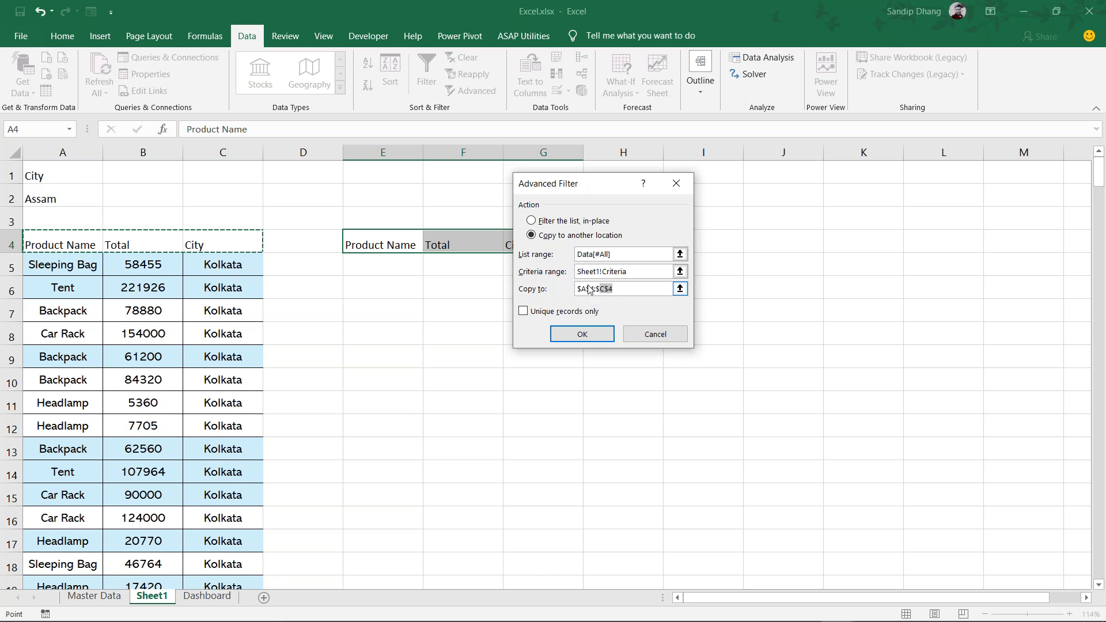
pyautogui.click(413, 242)
pyautogui.moveTo(414, 242); pyautogui.dragTo(524, 241)
pyautogui.click(597, 335)
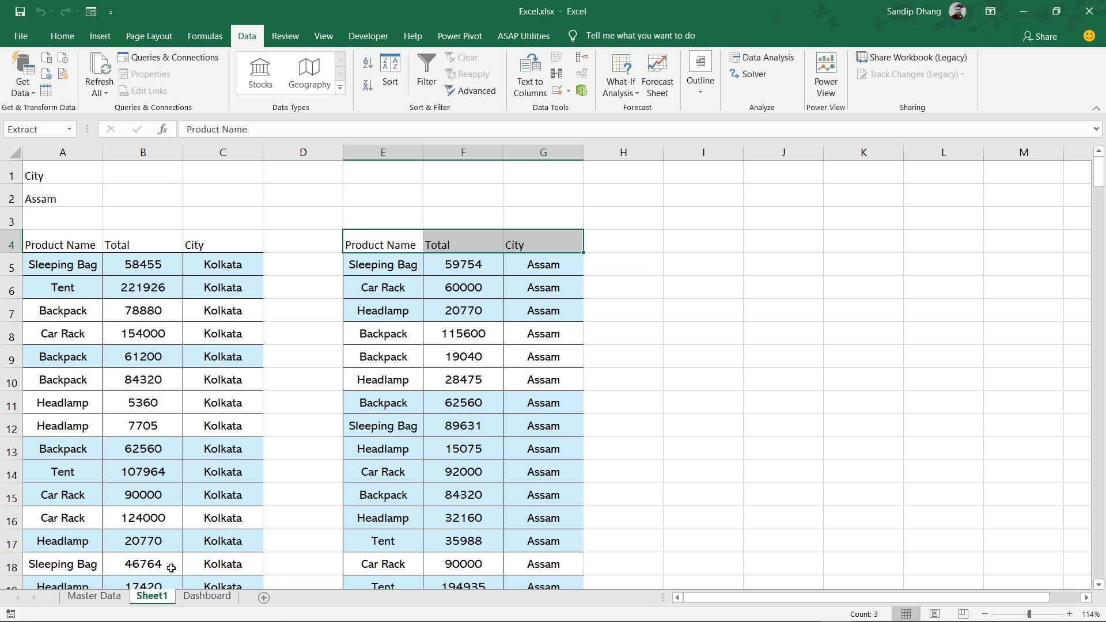
# Compare the Master Data table's columns with the Product Name, Total and City columns of both extracts on Sheet1
pyautogui.click(116, 598)
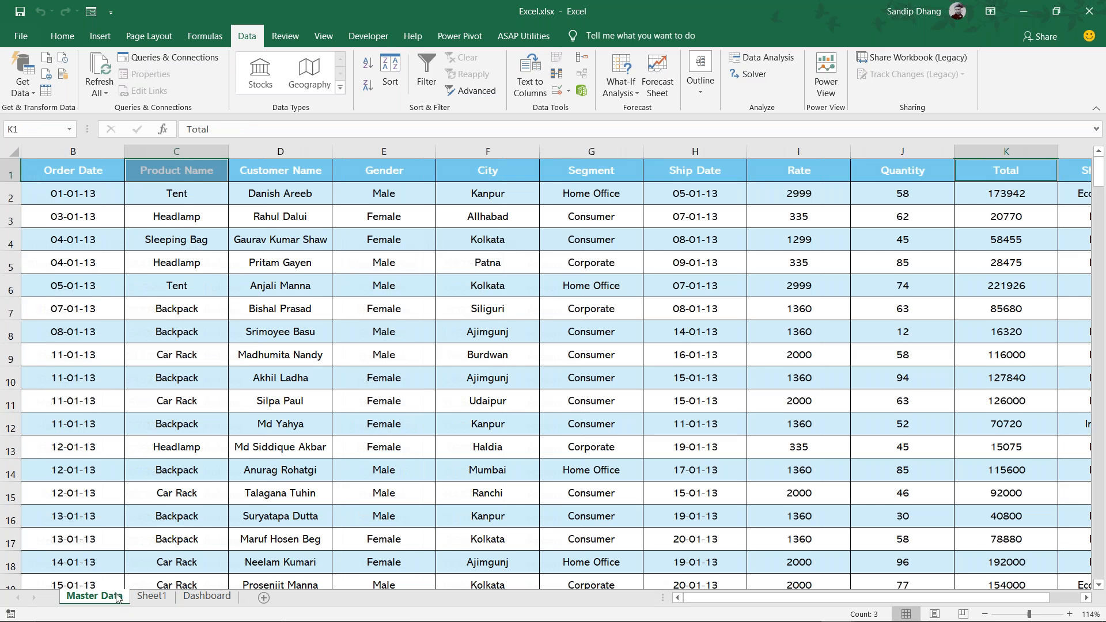
pyautogui.scroll(2, 370, 384)
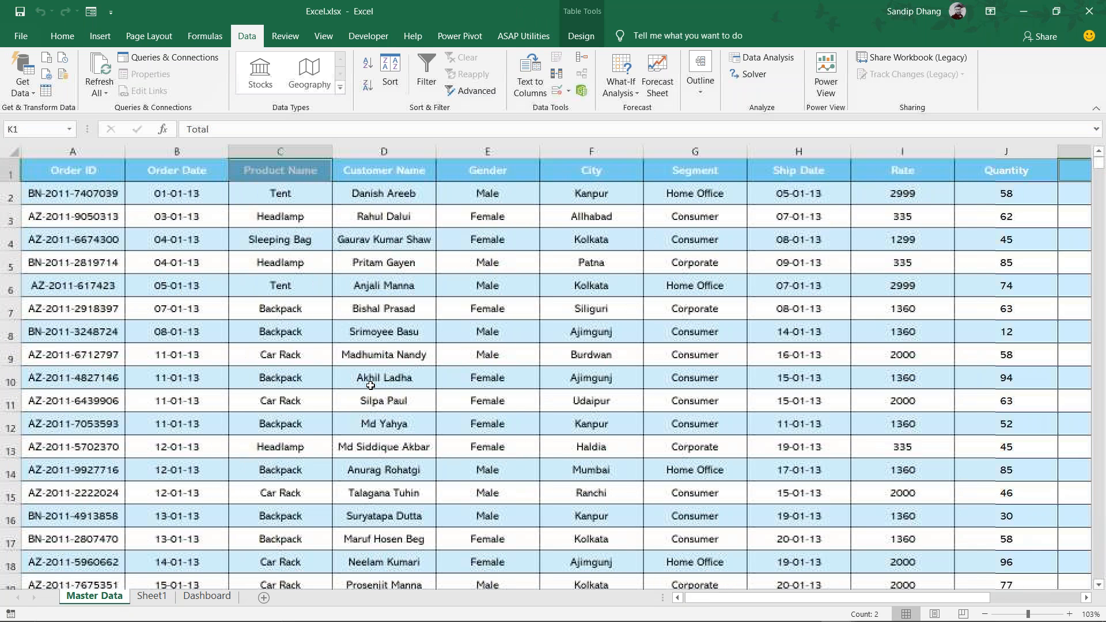
pyautogui.click(398, 330)
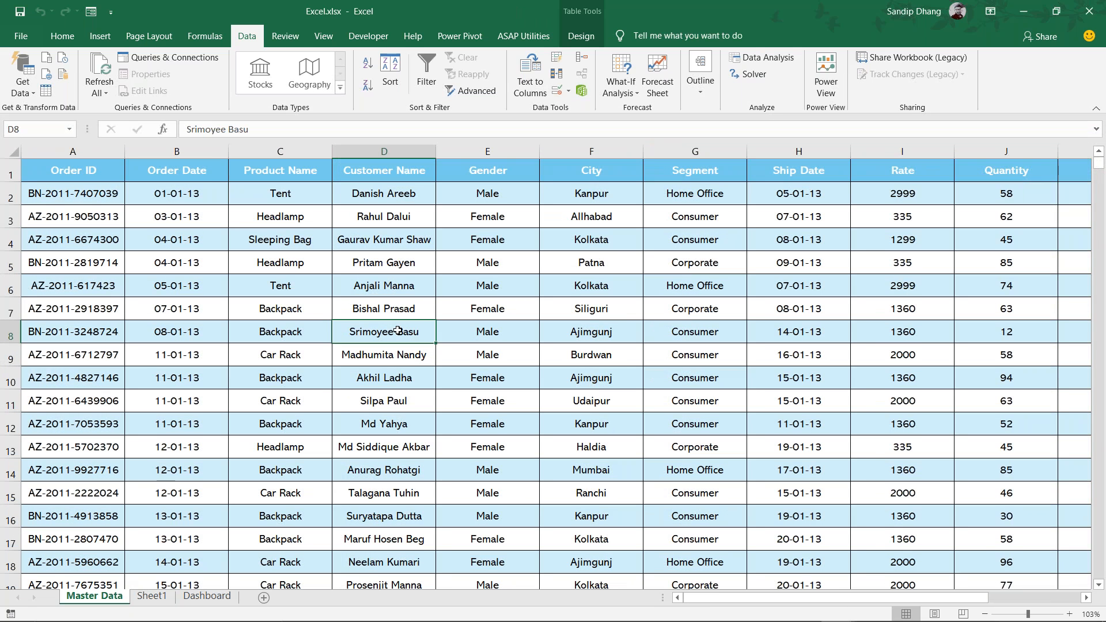
pyautogui.click(153, 599)
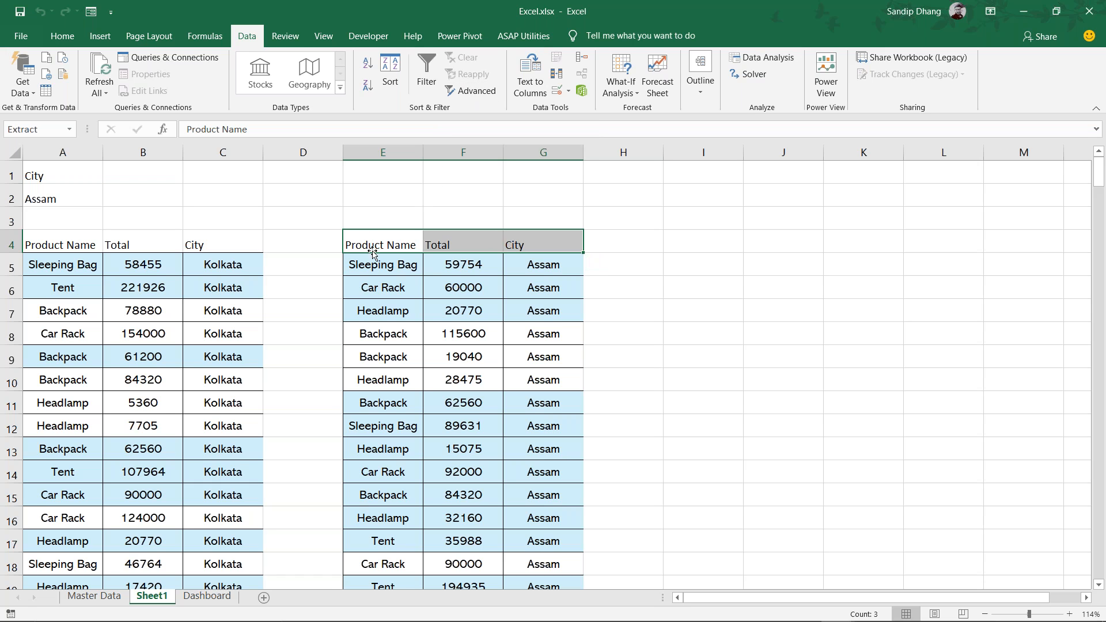
pyautogui.moveTo(358, 245); pyautogui.dragTo(456, 240)
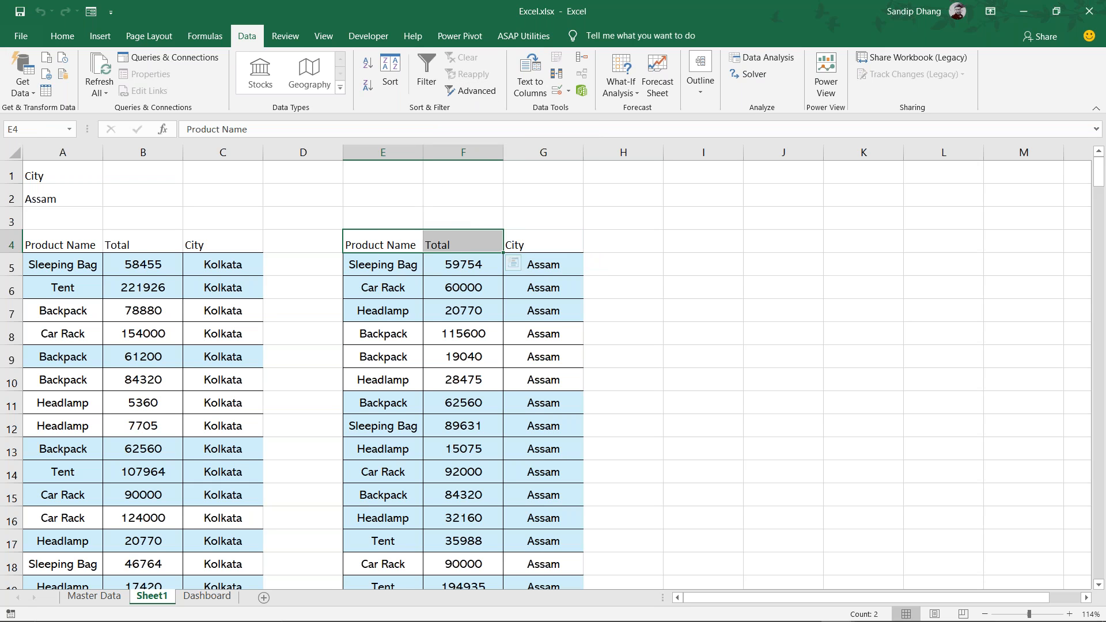
pyautogui.moveTo(68, 241); pyautogui.dragTo(123, 239)
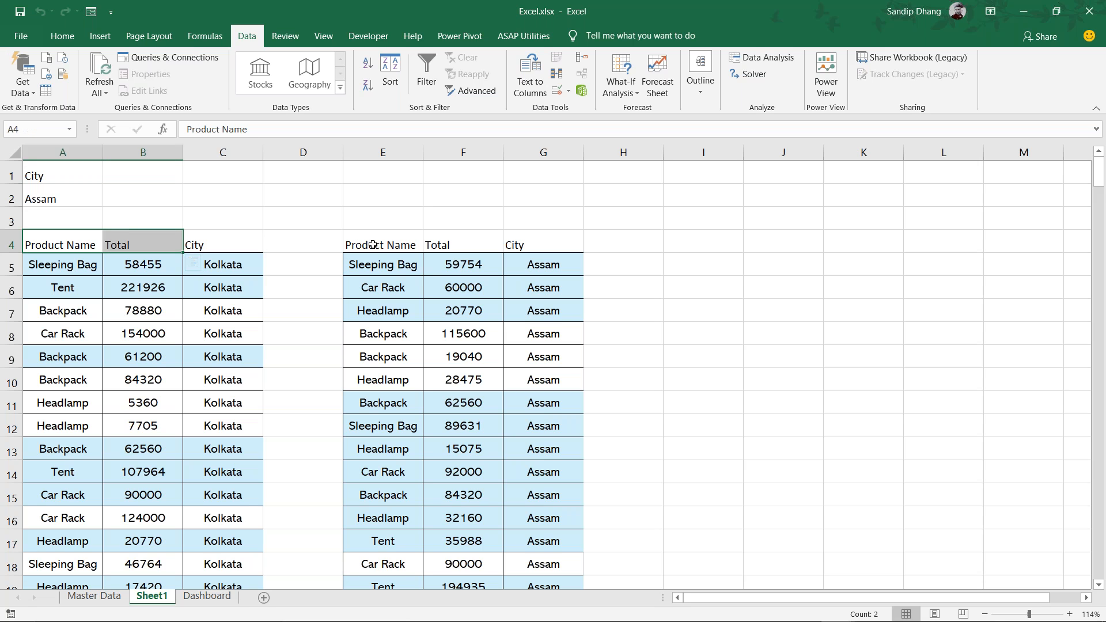
pyautogui.moveTo(237, 239)
pyautogui.mouseDown()
pyautogui.moveTo(225, 259)
pyautogui.moveTo(228, 423)
pyautogui.moveTo(232, 257)
pyautogui.mouseUp()
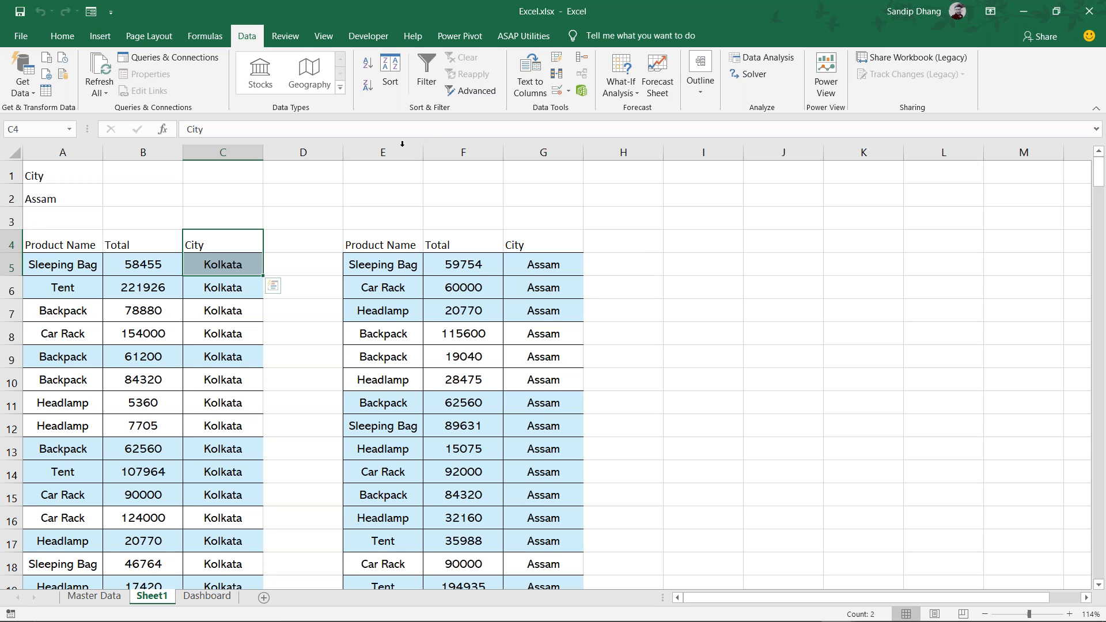
# Delete columns E to G holding the Assam extract on Sheet1
pyautogui.moveTo(398, 146); pyautogui.dragTo(535, 142)
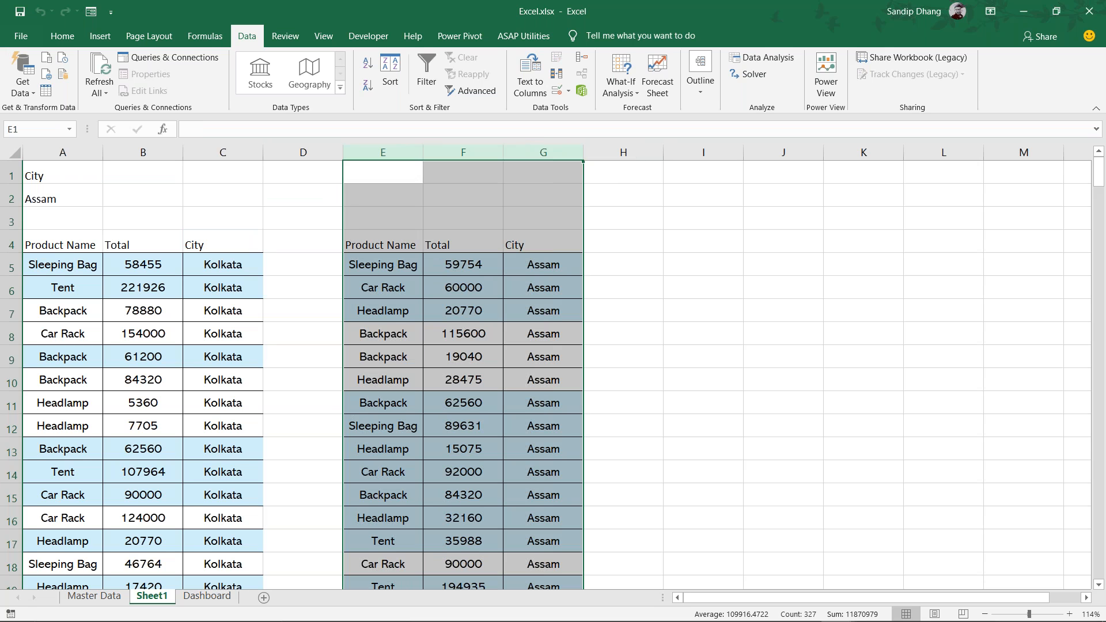
pyautogui.hotkey('ctrl', '-')
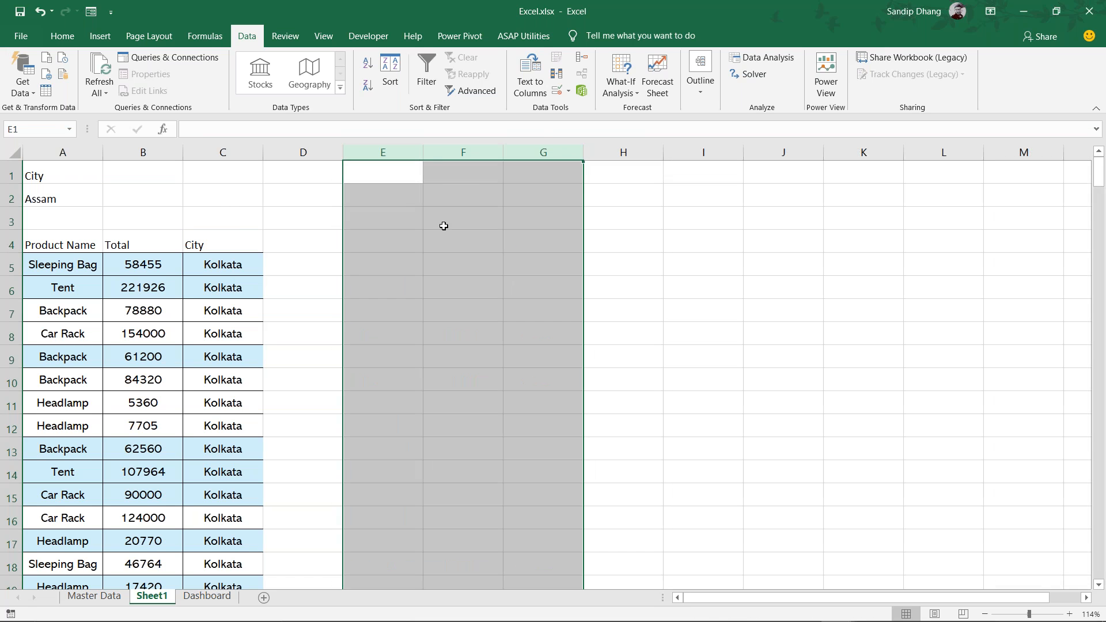
# Clear the Kolkata extract from row 5 down on Sheet1, keeping the criteria and the headers in row 4
pyautogui.click(336, 291)
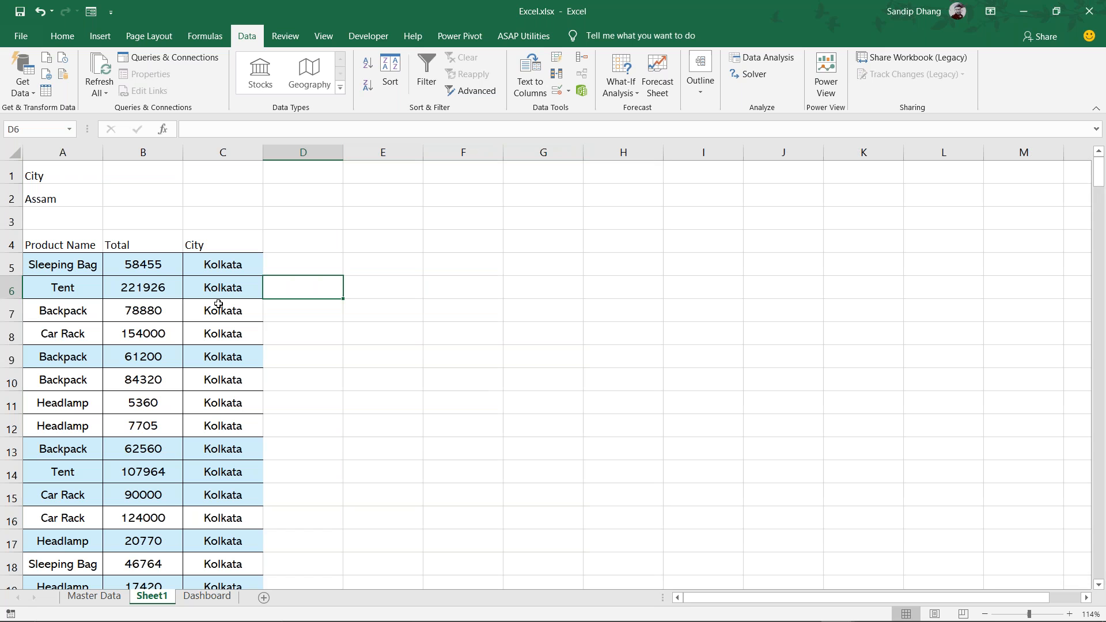
pyautogui.click(11, 264)
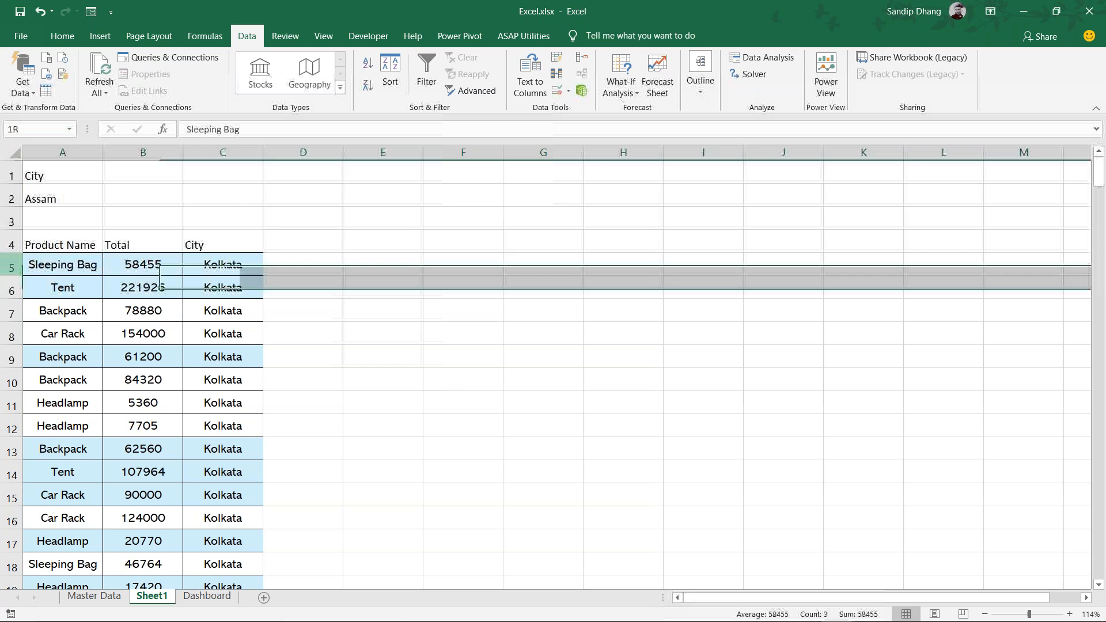
pyautogui.hotkey('ctrl', 'shift', 'Down')
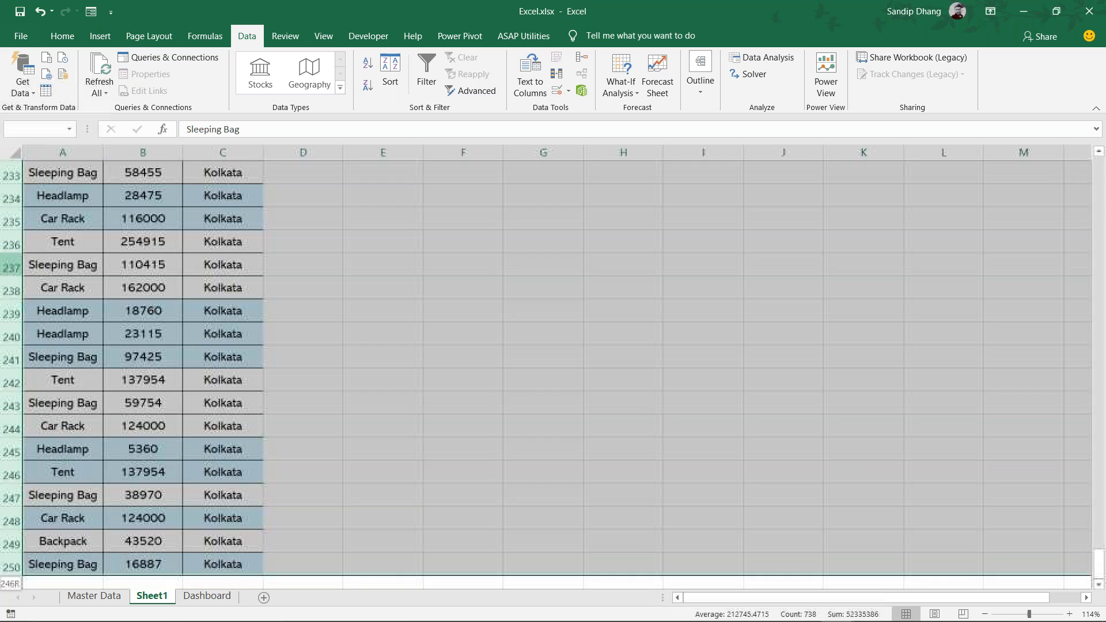
pyautogui.press('Delete')
pyautogui.press('Return')
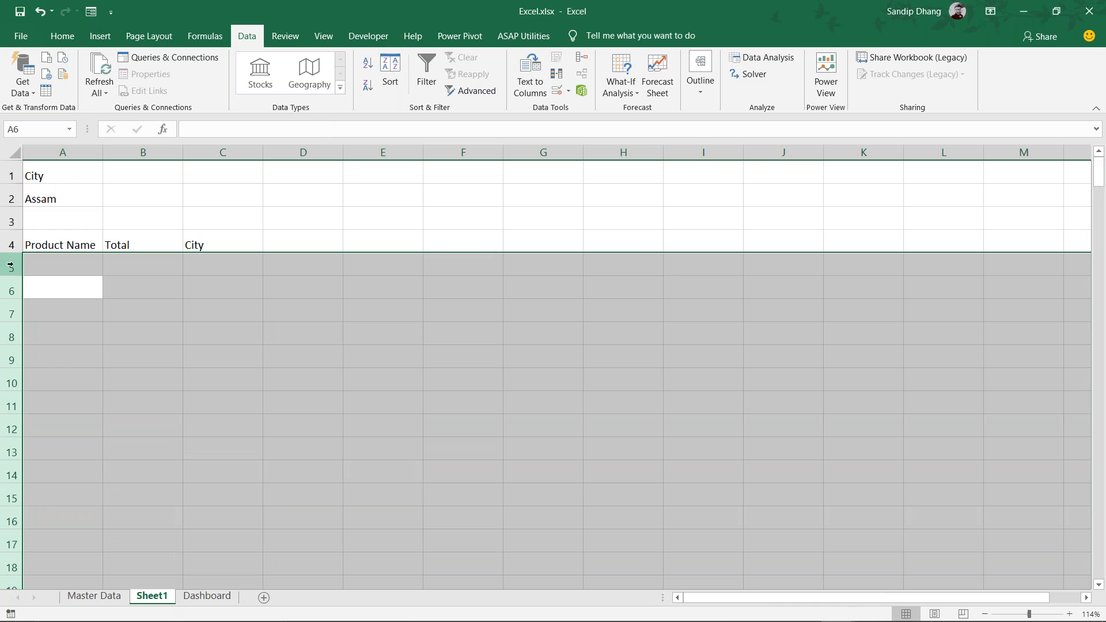
pyautogui.click(80, 270)
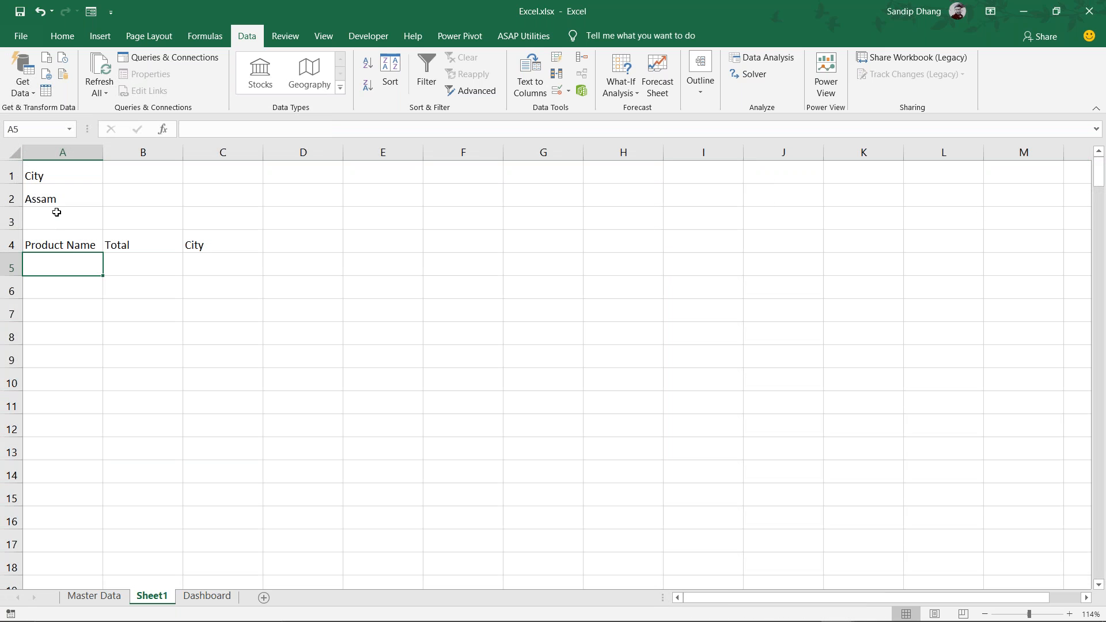
# Insert a blank row above the headers in row 4 and enter Kolkata in A3 as a second City criterion
pyautogui.click(11, 242)
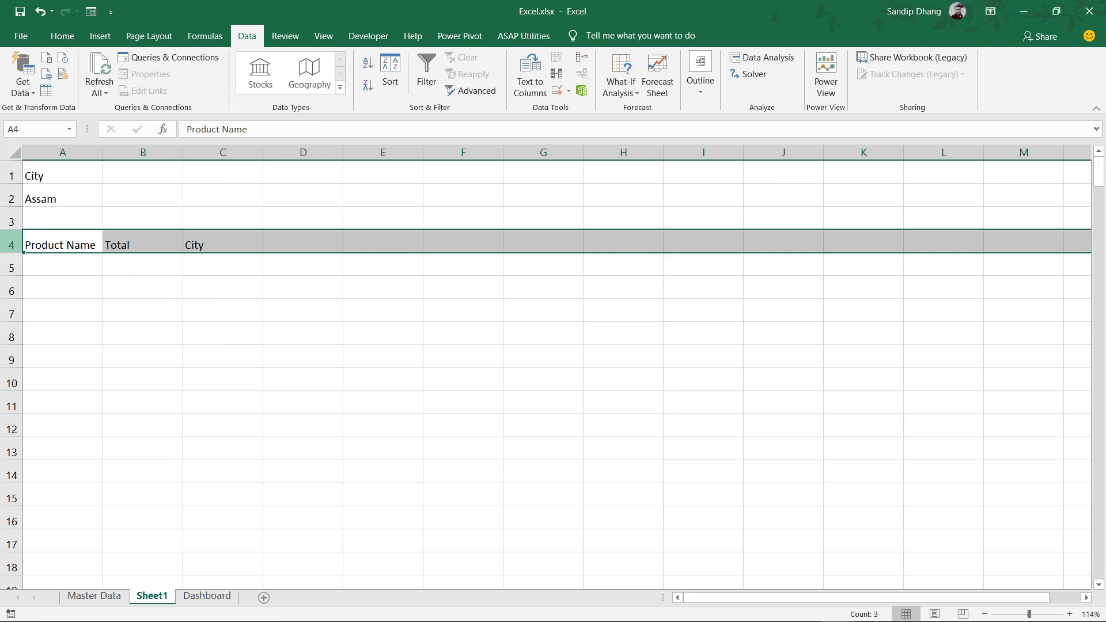
pyautogui.hotkey('ctrl', 'shift', '+')
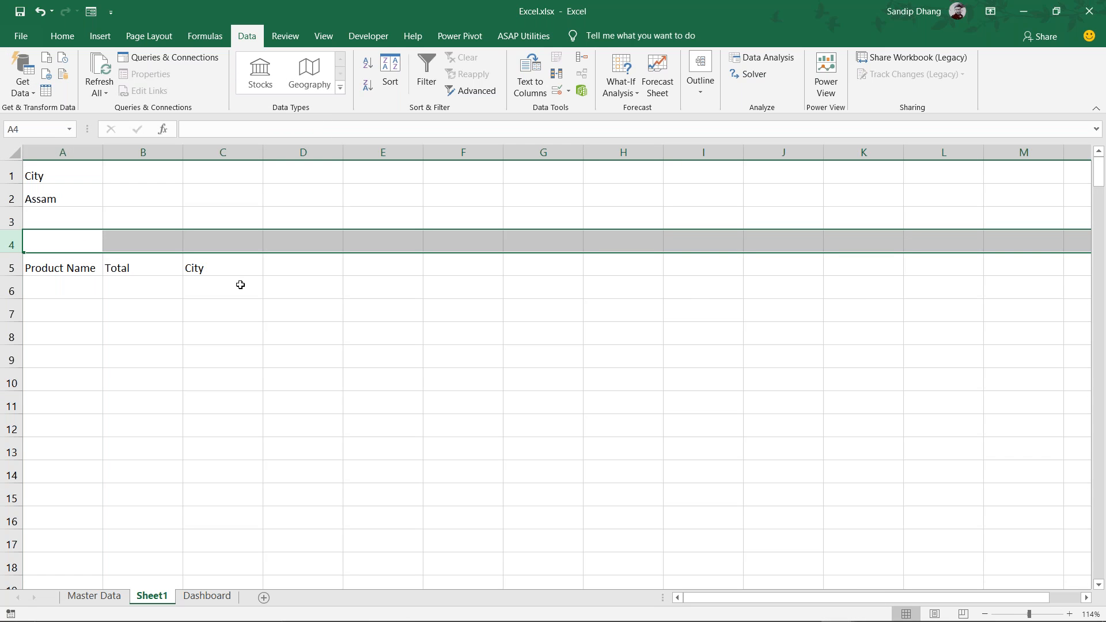
pyautogui.click(240, 286)
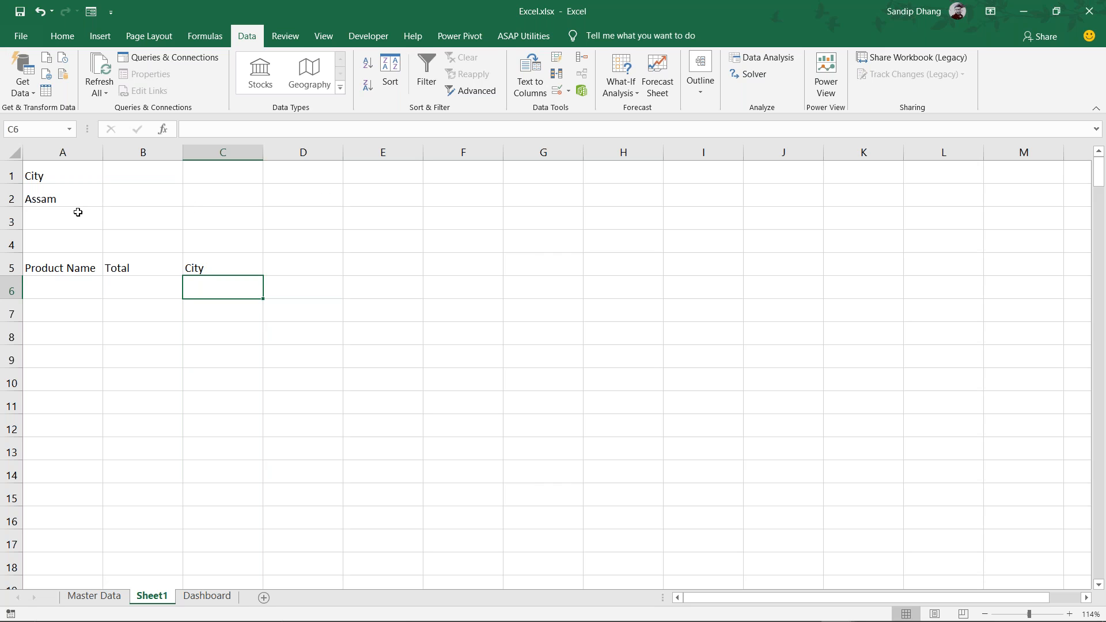
pyautogui.moveTo(57, 168); pyautogui.dragTo(50, 224)
pyautogui.click(55, 214)
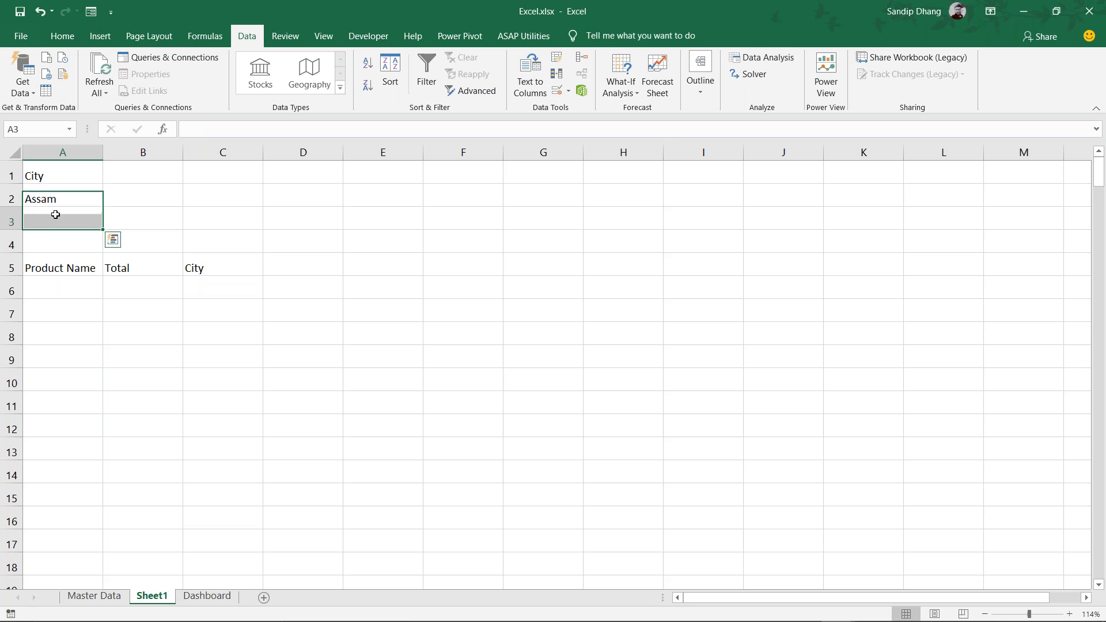
pyautogui.click(55, 214)
pyautogui.write('Kolkata')
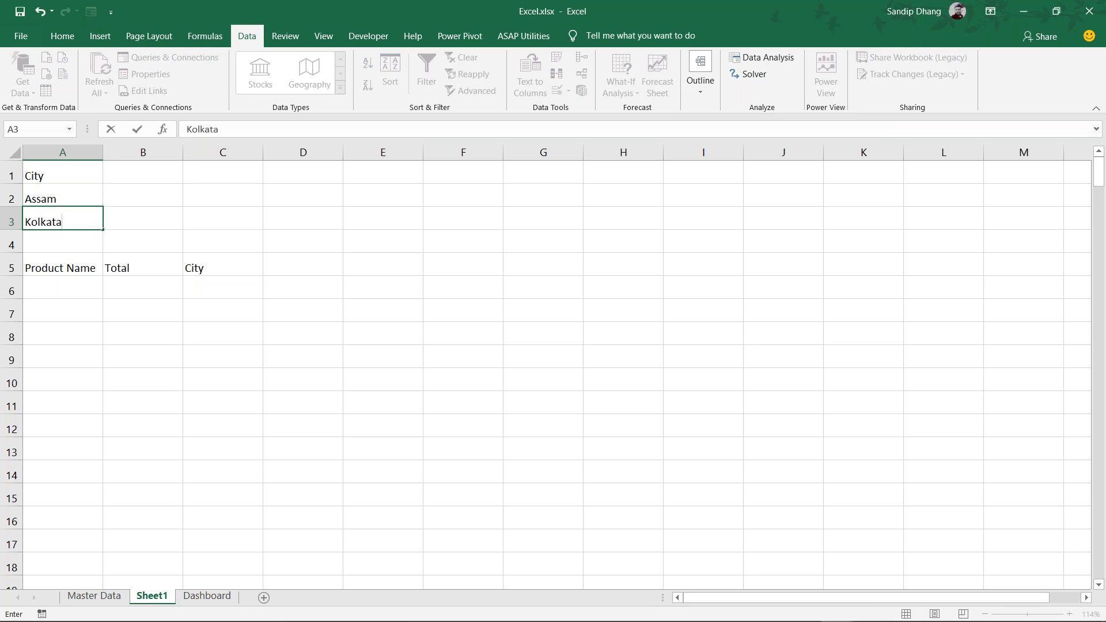
pyautogui.moveTo(58, 167); pyautogui.dragTo(66, 222)
# Fill the City criterion across to B1:B2 and set B2 to Kolkata
pyautogui.moveTo(76, 172); pyautogui.dragTo(157, 197)
pyautogui.click(148, 196)
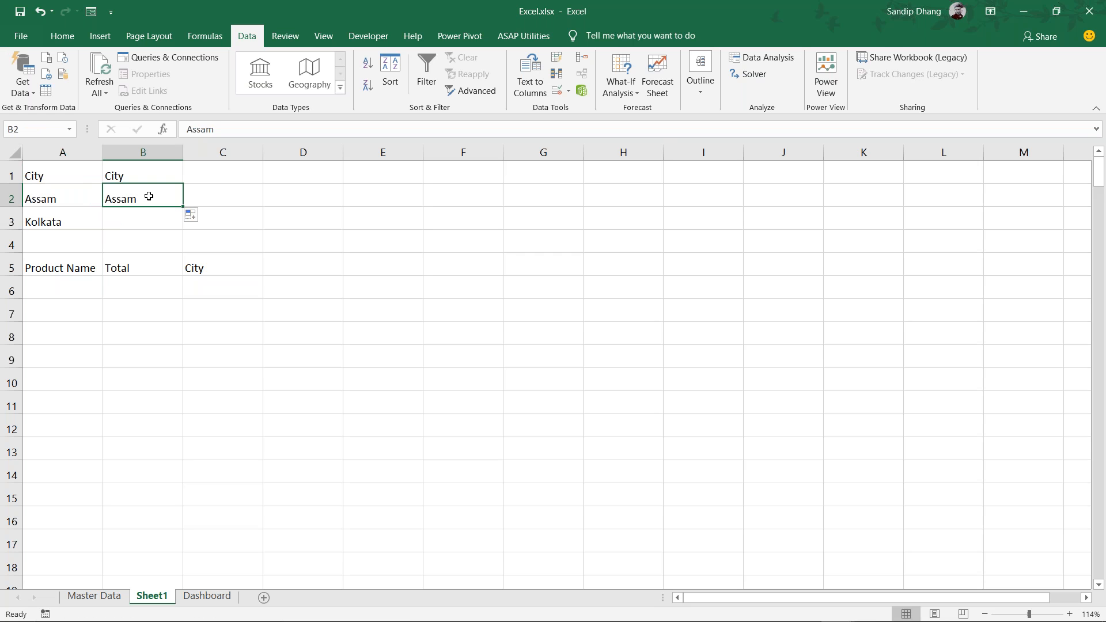
pyautogui.write('Kolkata')
pyautogui.press('Return')
pyautogui.moveTo(84, 169); pyautogui.dragTo(130, 187)
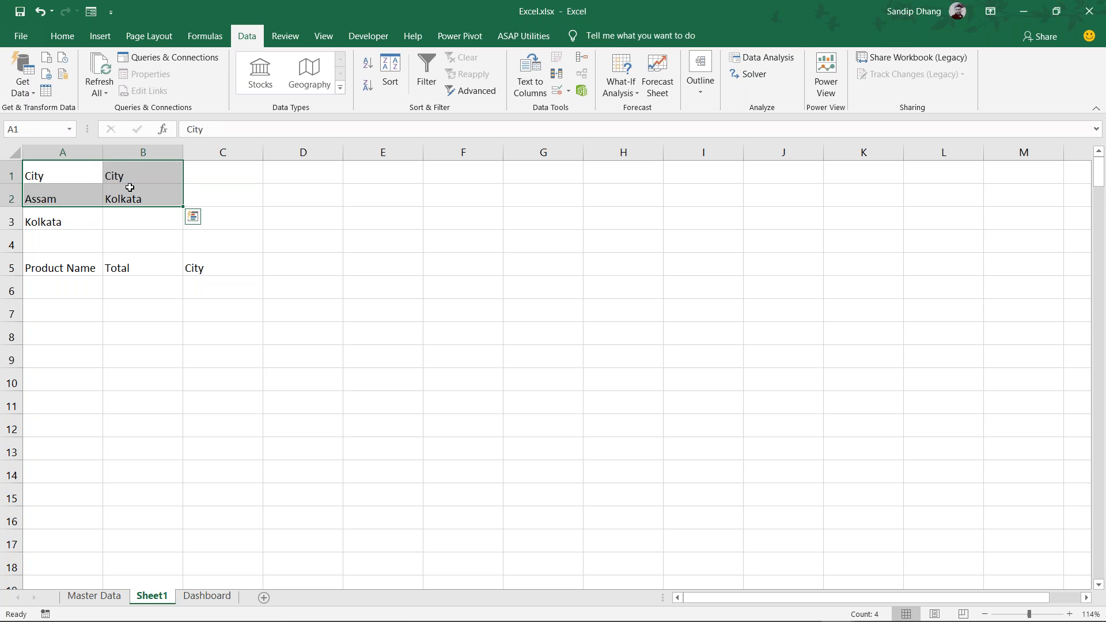
pyautogui.moveTo(59, 167); pyautogui.dragTo(129, 196)
pyautogui.moveTo(67, 175); pyautogui.dragTo(74, 222)
pyautogui.click(76, 184)
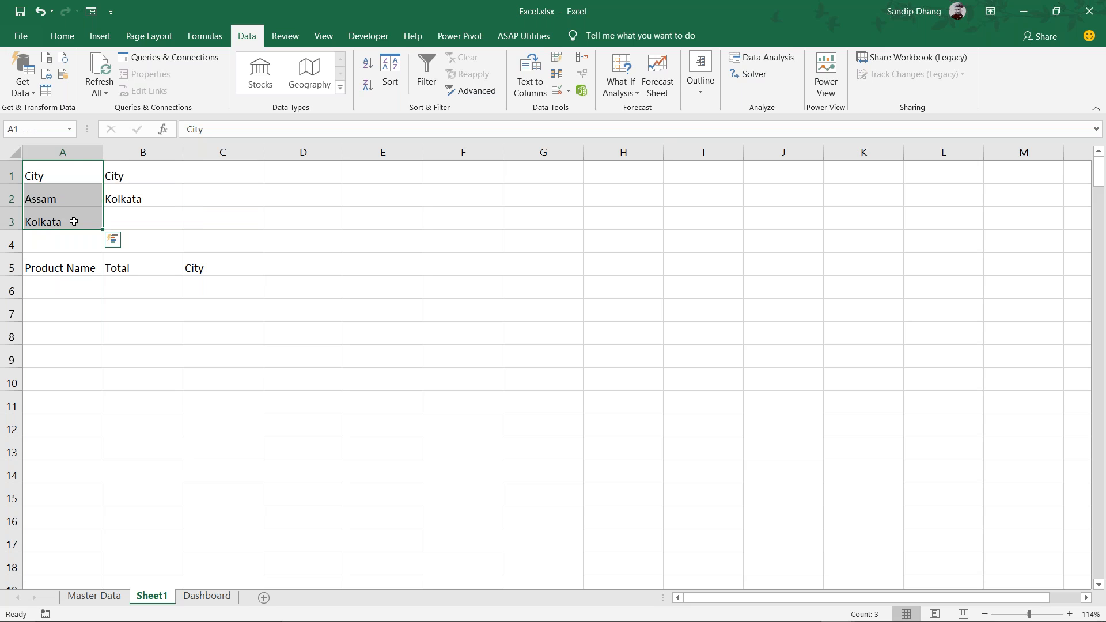
# Run an Advanced Filter on Data[#All] with criteria range A1:A3, copying the Assam and Kolkata records under the headers in A5:C5
pyautogui.click(72, 284)
pyautogui.moveTo(66, 267); pyautogui.dragTo(209, 257)
pyautogui.click(470, 89)
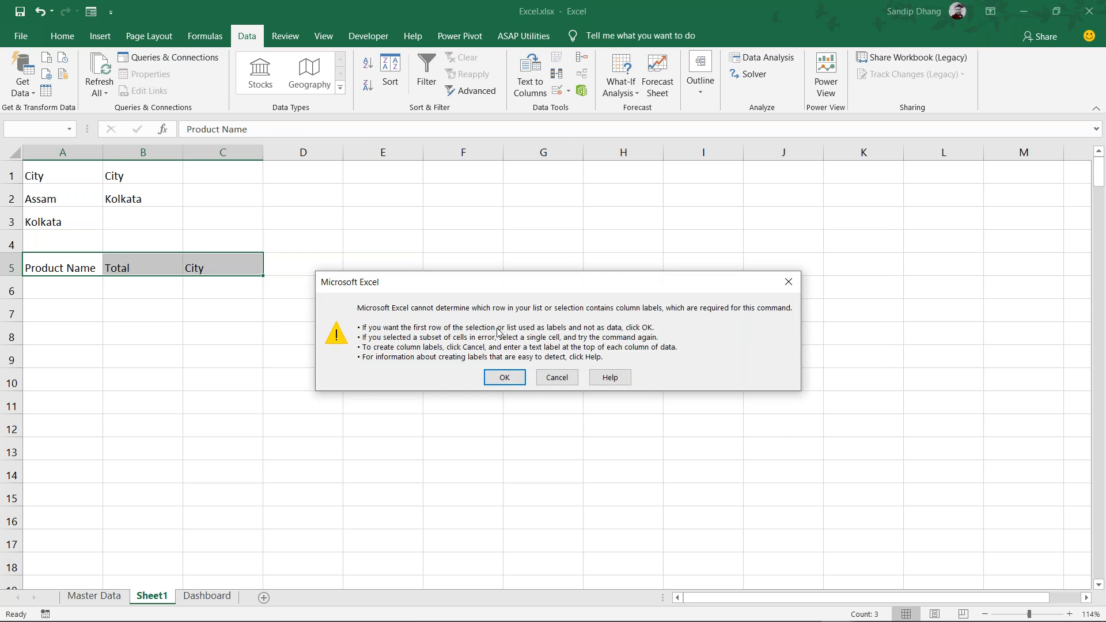
pyautogui.click(503, 377)
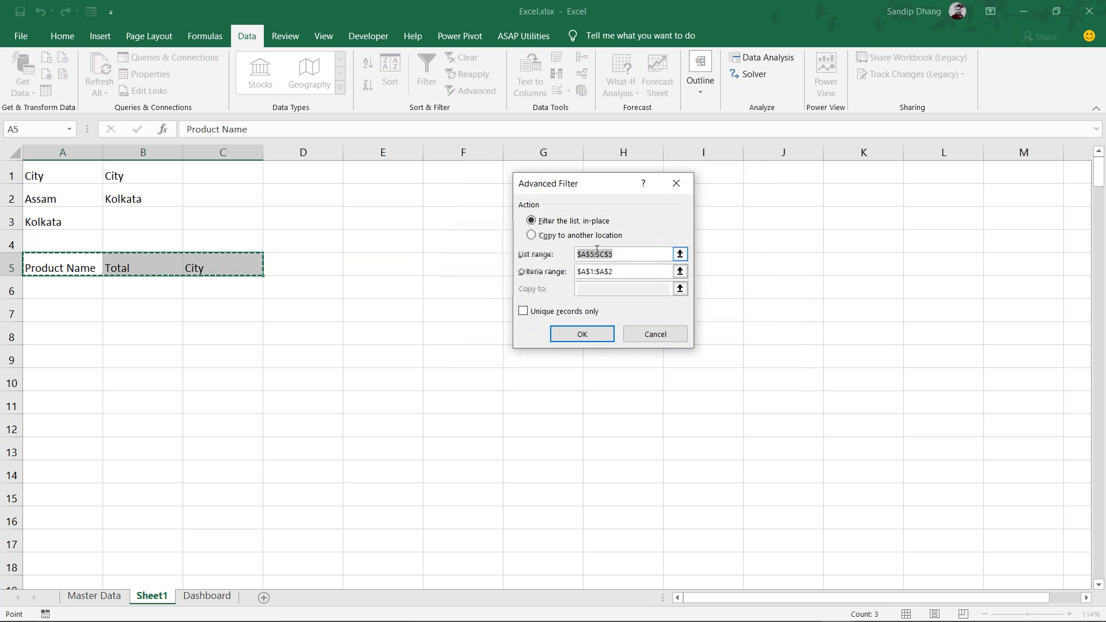
pyautogui.click(602, 235)
pyautogui.doubleClick(599, 254)
pyautogui.write('Data[#All')
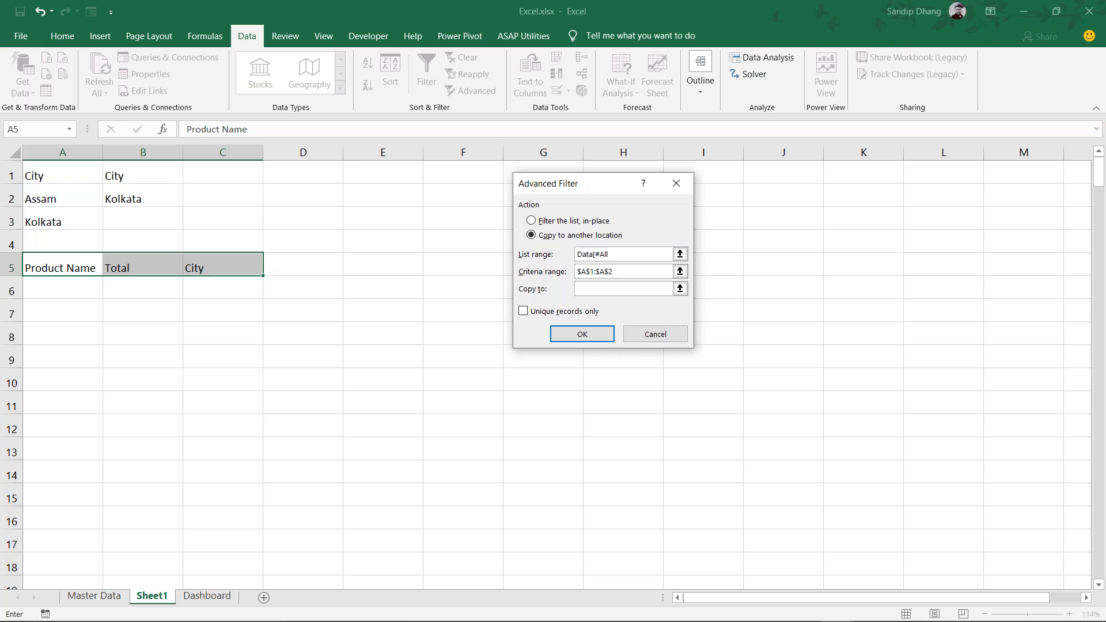
pyautogui.doubleClick(636, 274)
pyautogui.moveTo(62, 174); pyautogui.dragTo(61, 209)
pyautogui.click(624, 289)
pyautogui.moveTo(56, 268); pyautogui.dragTo(217, 260)
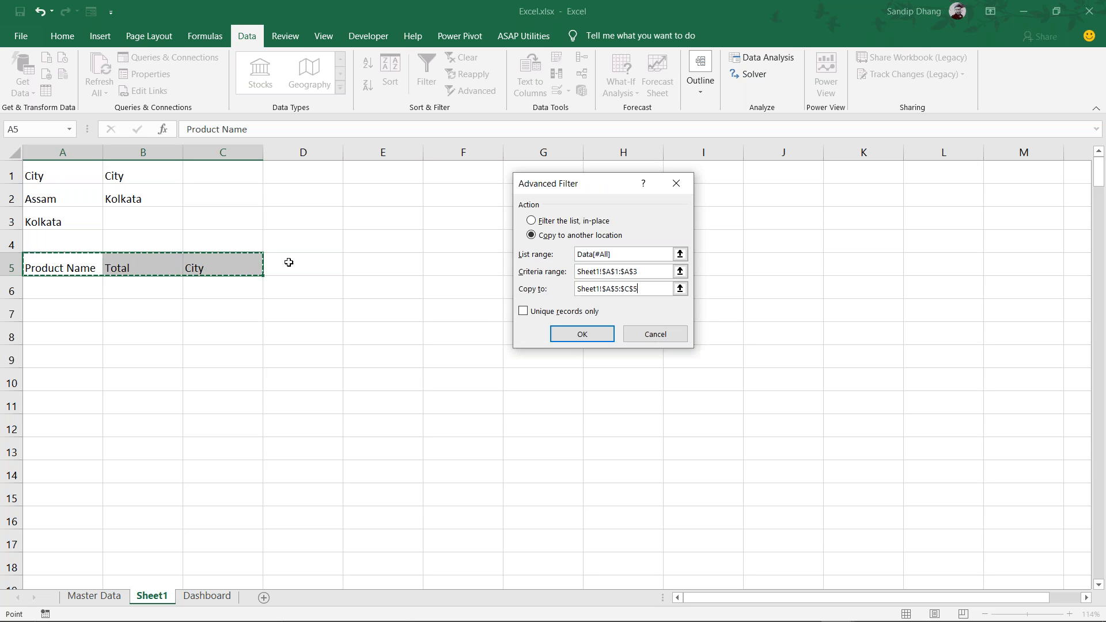
pyautogui.click(581, 336)
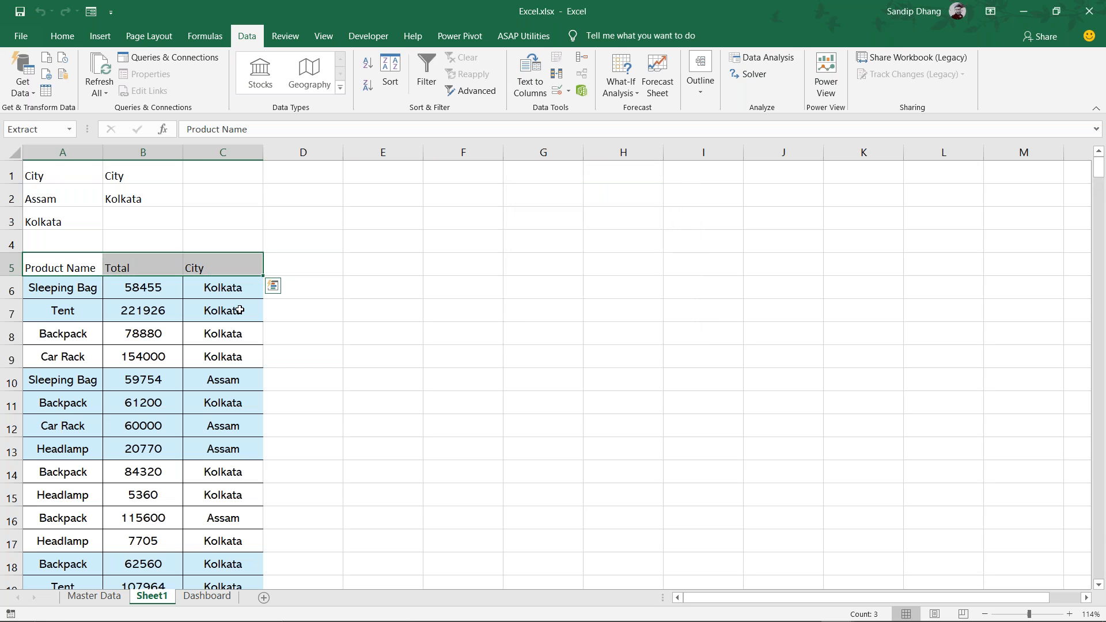
pyautogui.click(234, 385)
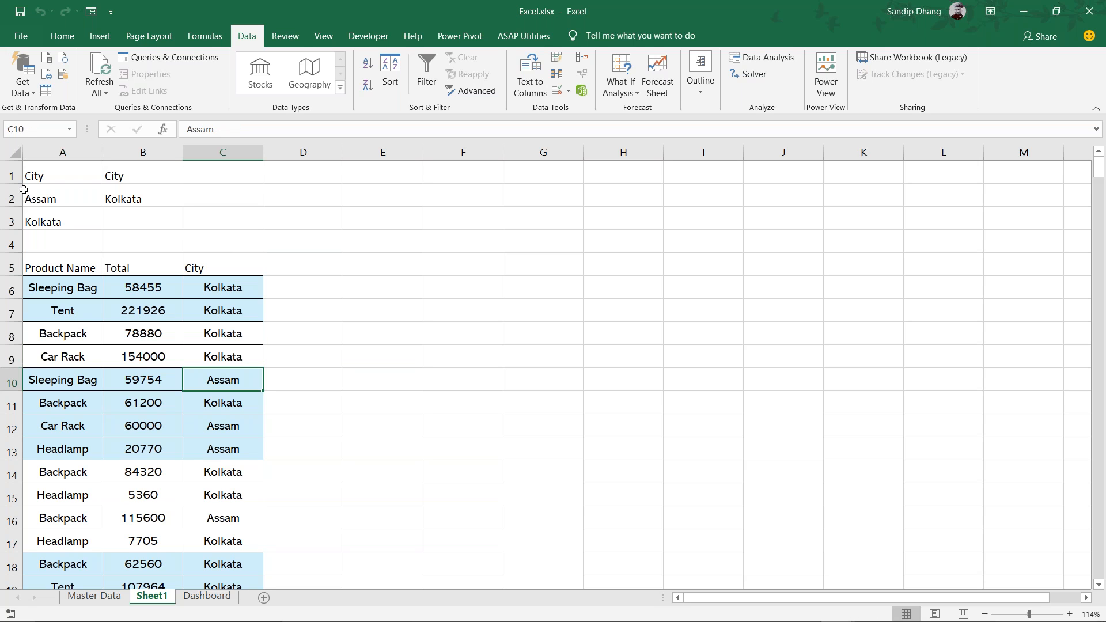
pyautogui.moveTo(50, 167); pyautogui.dragTo(52, 225)
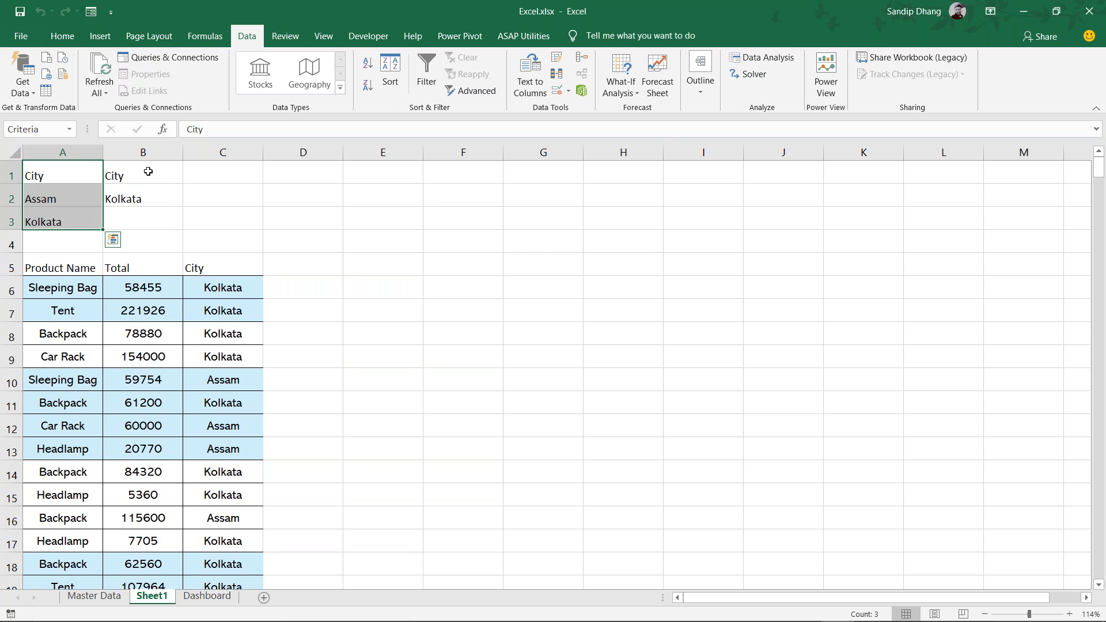
# Check the Quantity column name in Master Data, and set the second criterion on Sheet1 to Quantity in B1 with >45 in B2
pyautogui.click(148, 171)
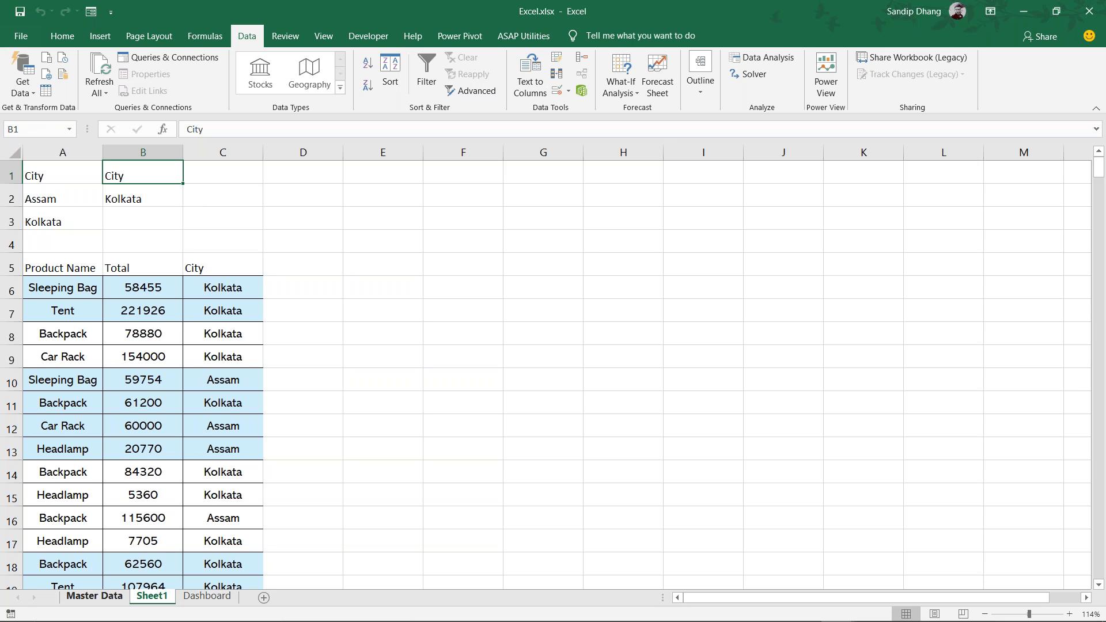
pyautogui.click(94, 596)
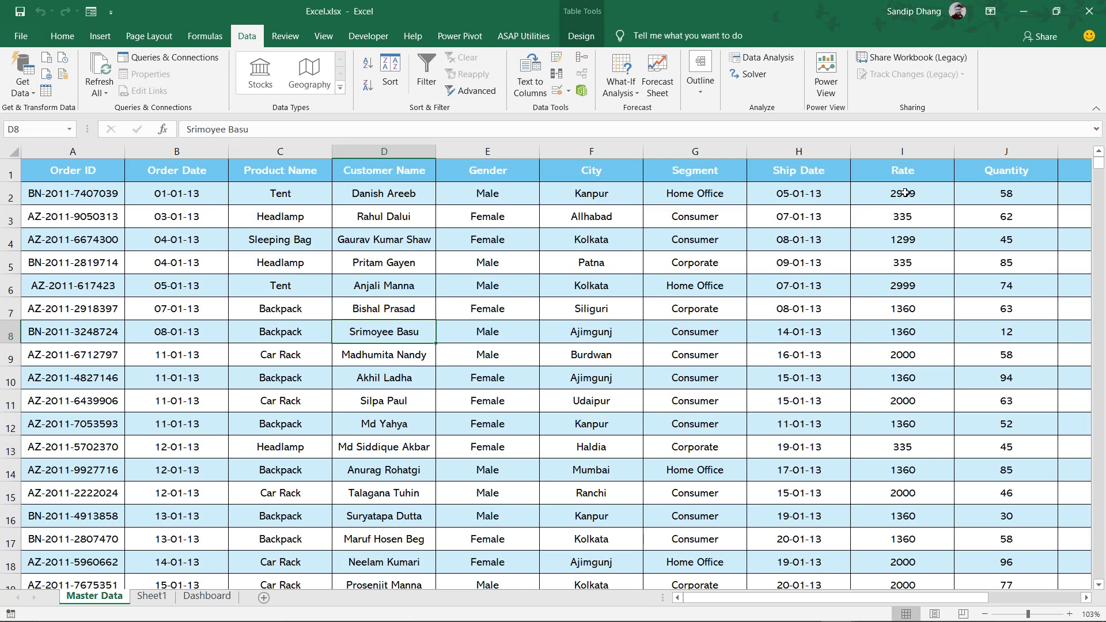
pyautogui.click(1005, 236)
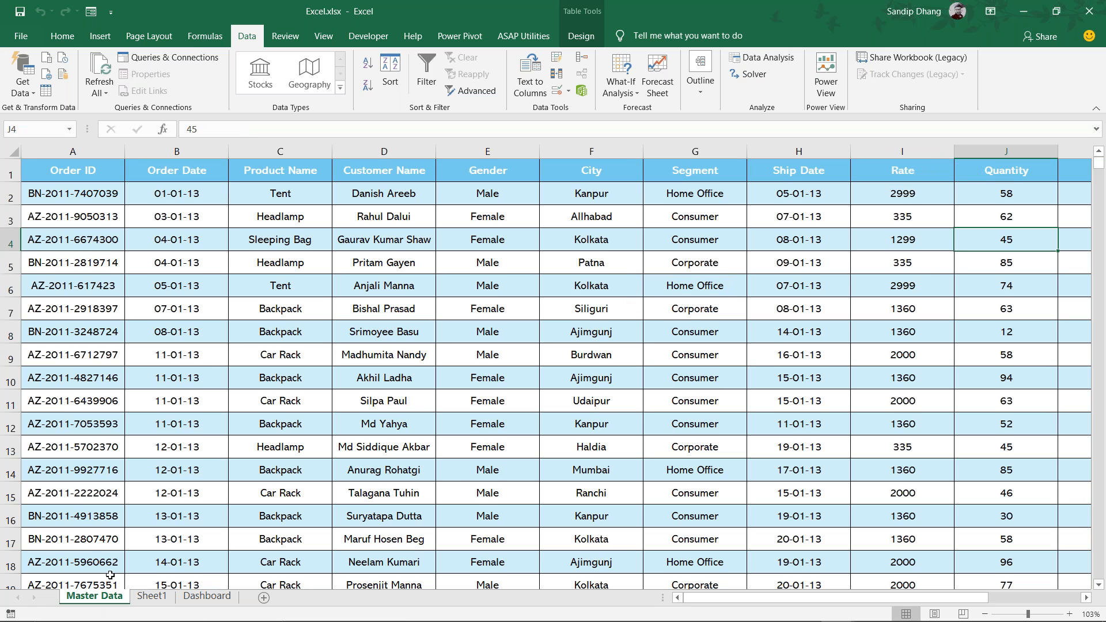
pyautogui.click(155, 597)
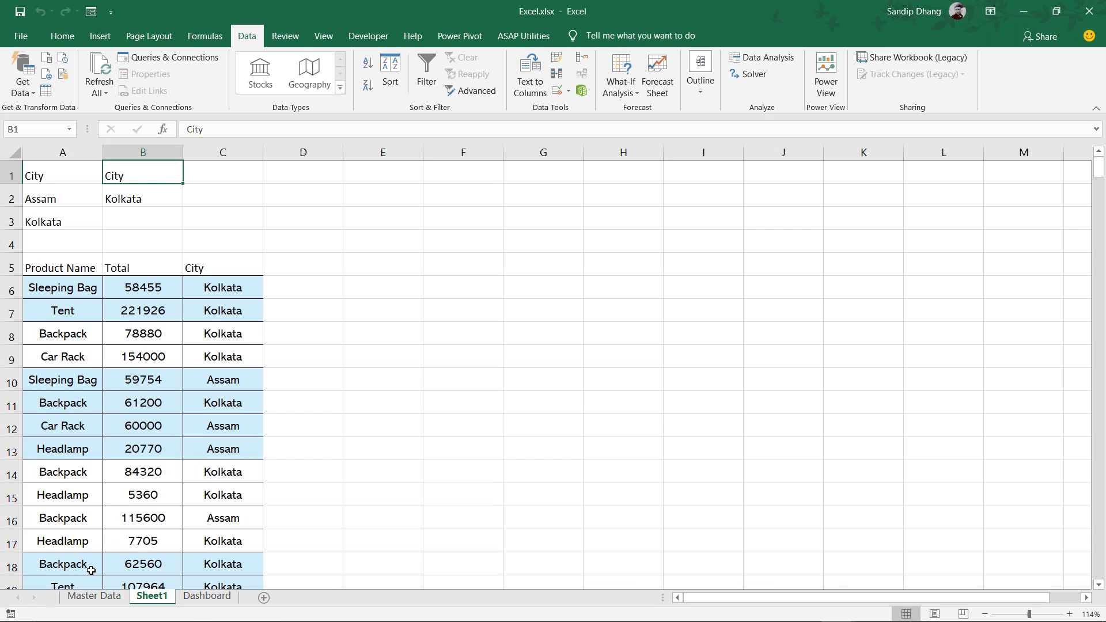
pyautogui.click(89, 599)
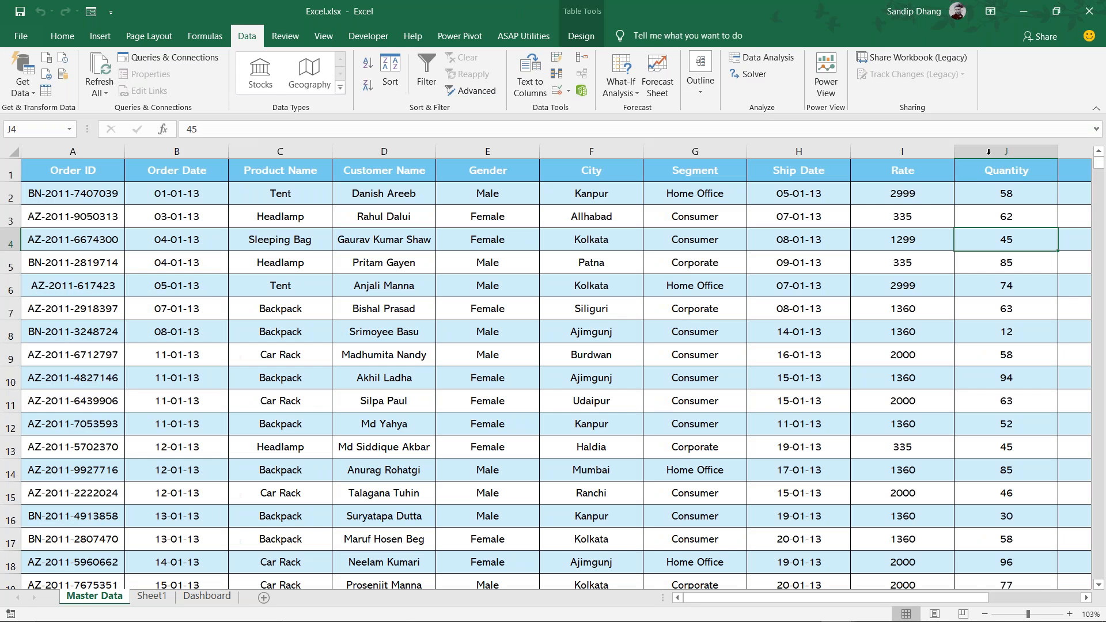
pyautogui.click(144, 597)
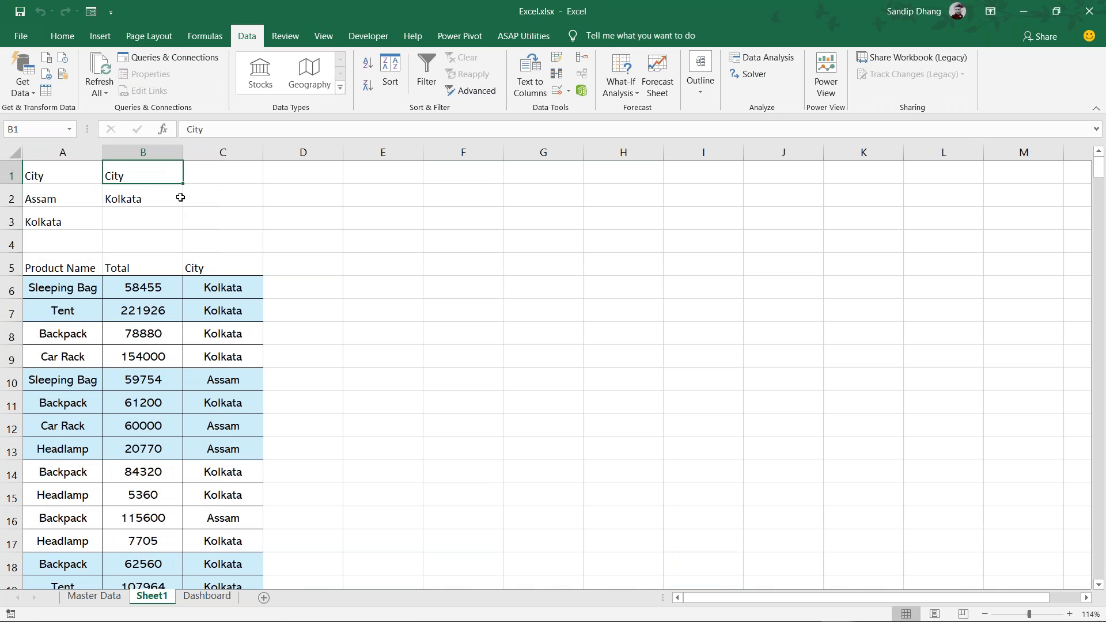
pyautogui.write('Quantity')
pyautogui.press('Return')
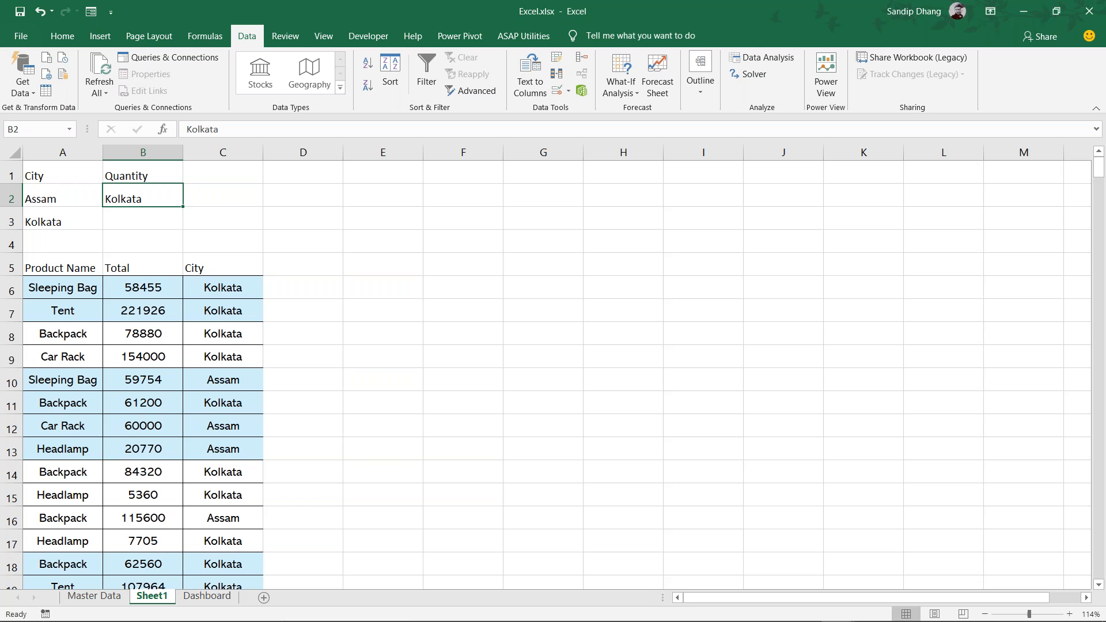
pyautogui.write('>45')
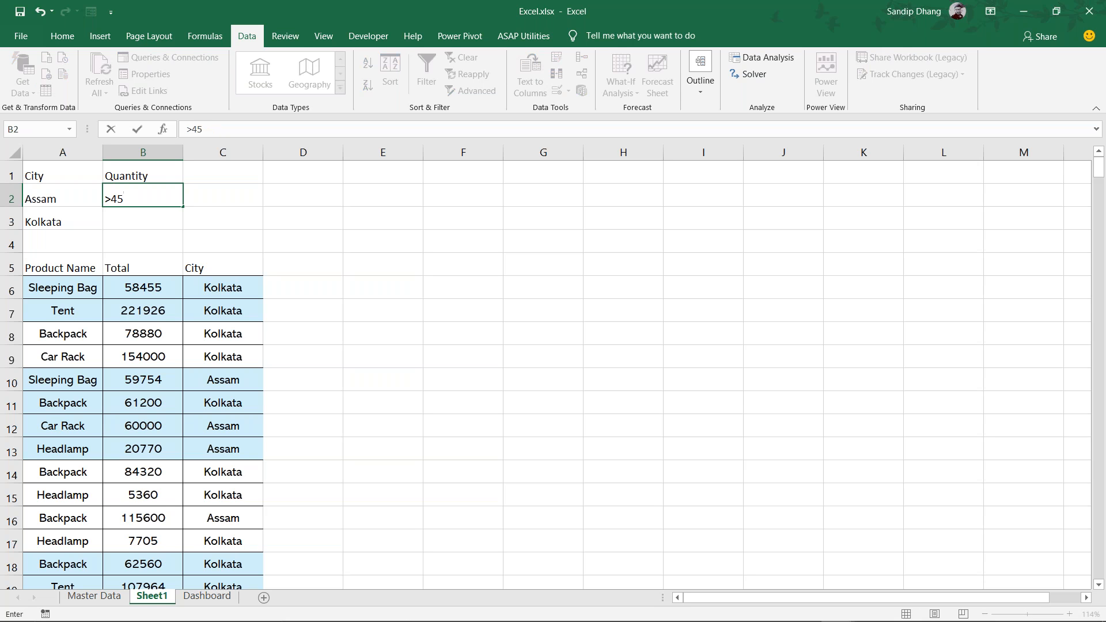
pyautogui.press('Return')
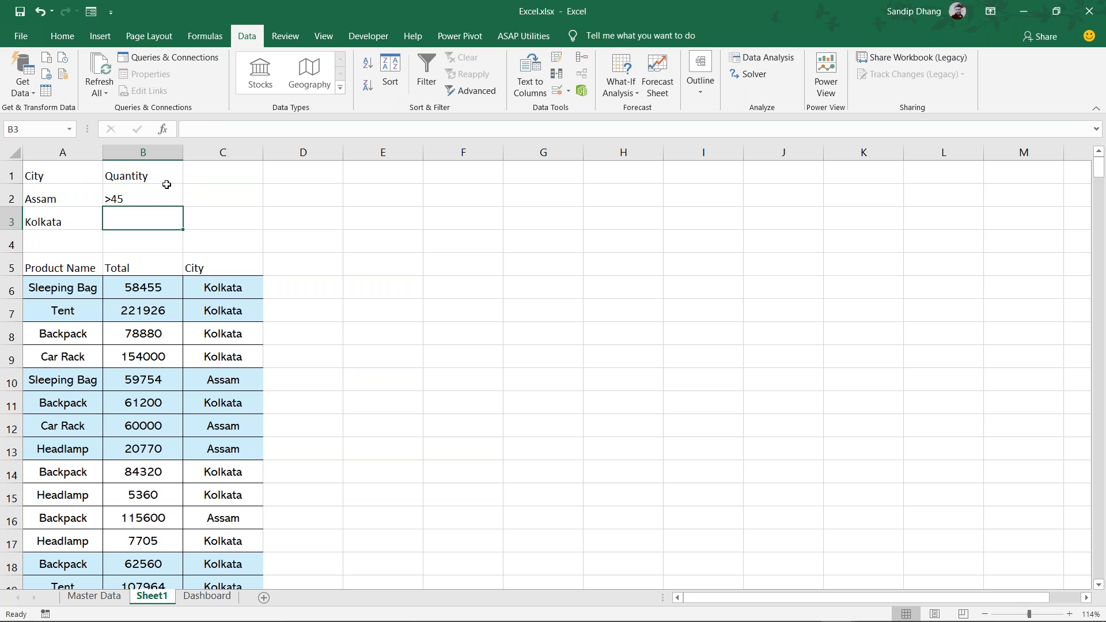
pyautogui.click(158, 198)
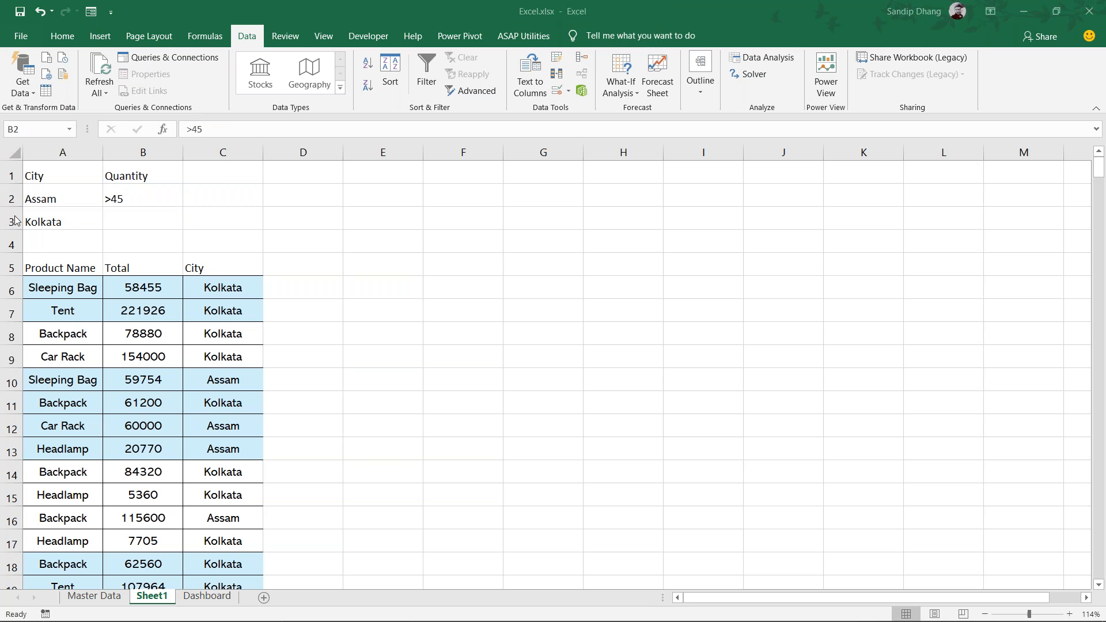
# Delete the Kolkata criterion row 3 and all extracted records below the Product Name, Total and City headers
pyautogui.click(11, 222)
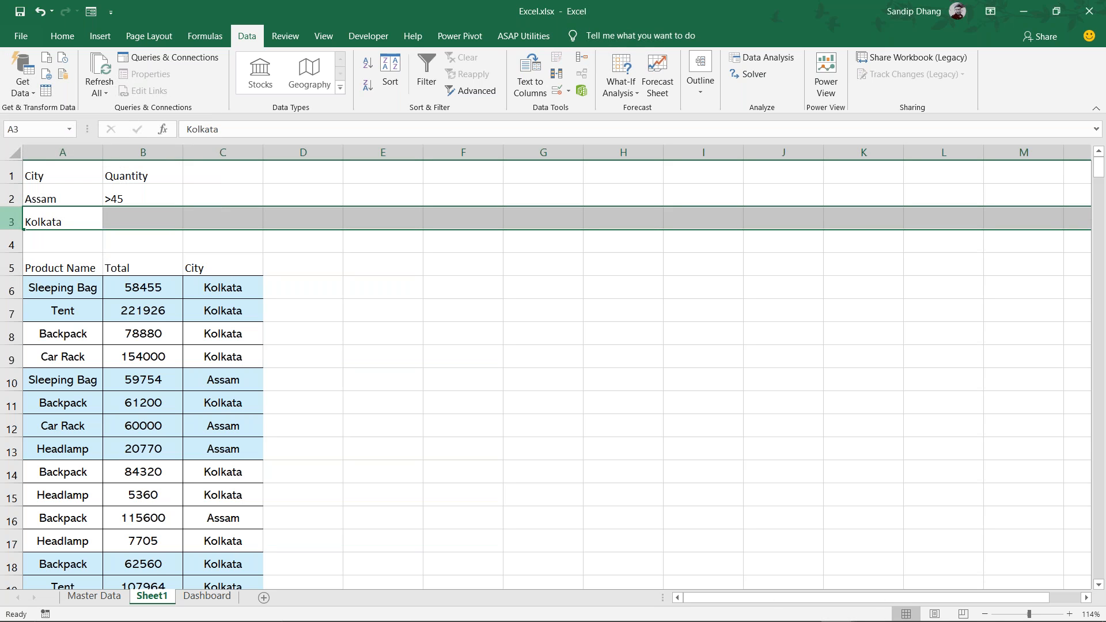
pyautogui.hotkey('ctrl', '-')
pyautogui.moveTo(61, 245); pyautogui.dragTo(222, 243)
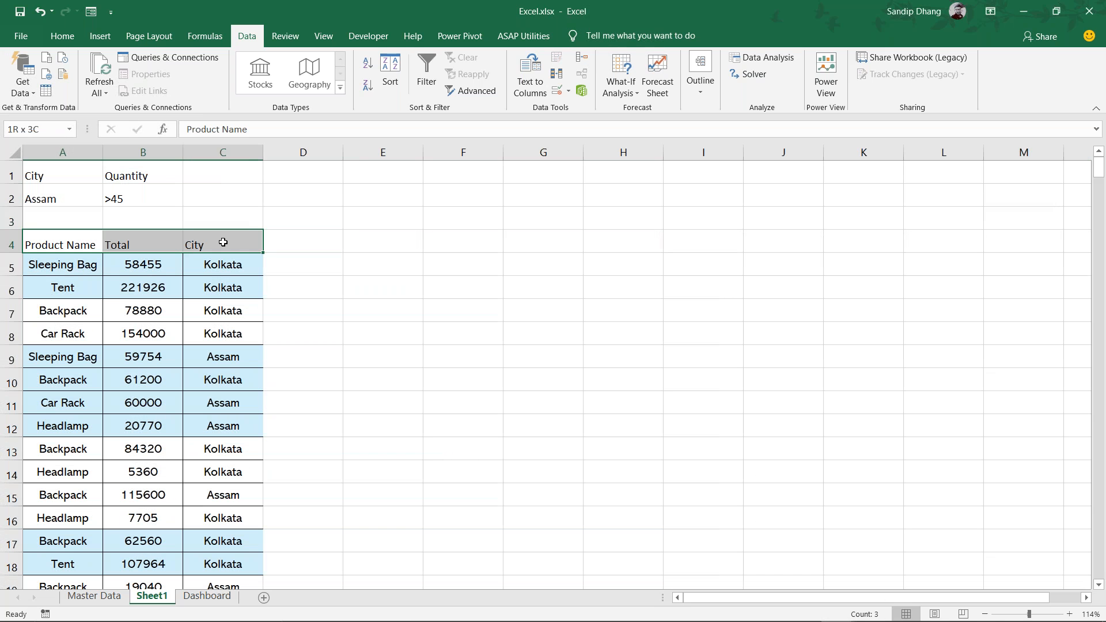
pyautogui.click(10, 268)
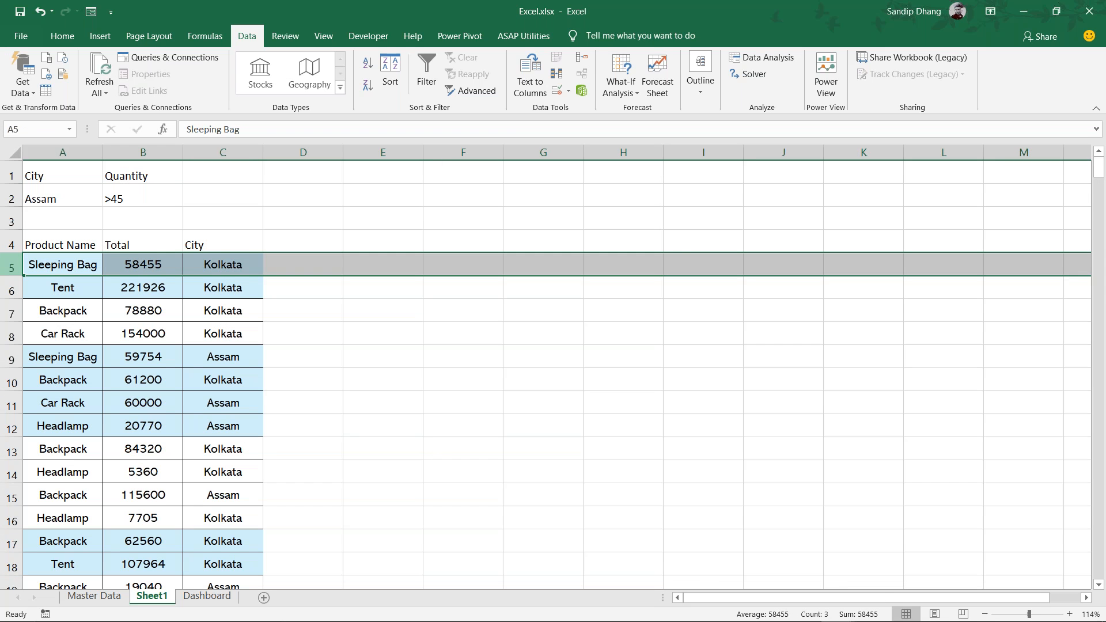
pyautogui.hotkey('ctrl', 'shift', 'Down')
pyautogui.hotkey('ctrl', '-')
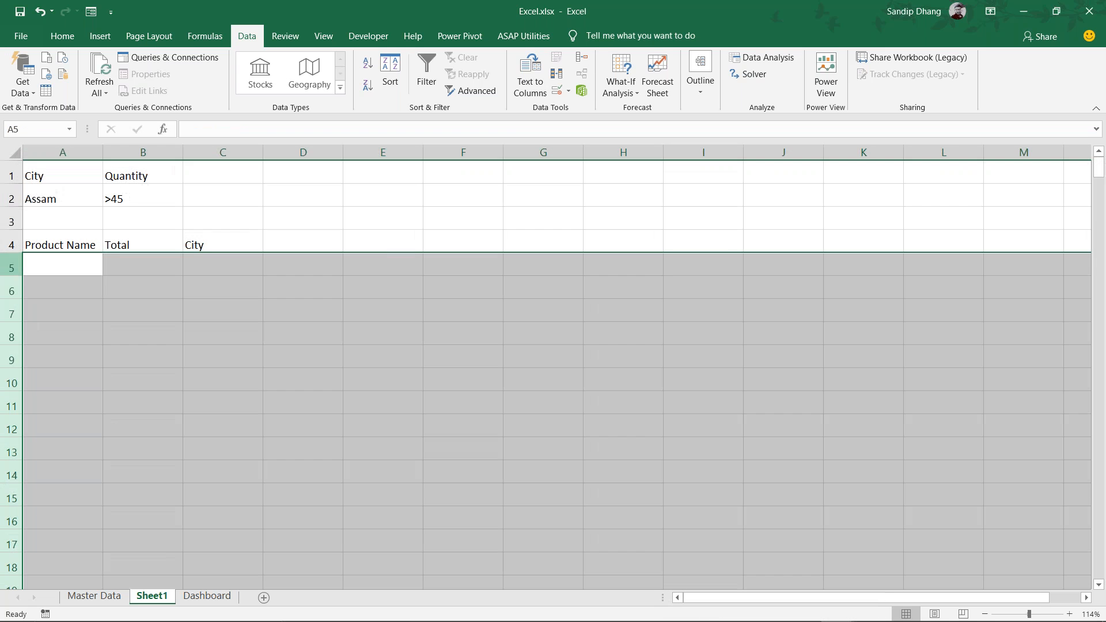
pyautogui.click(50, 243)
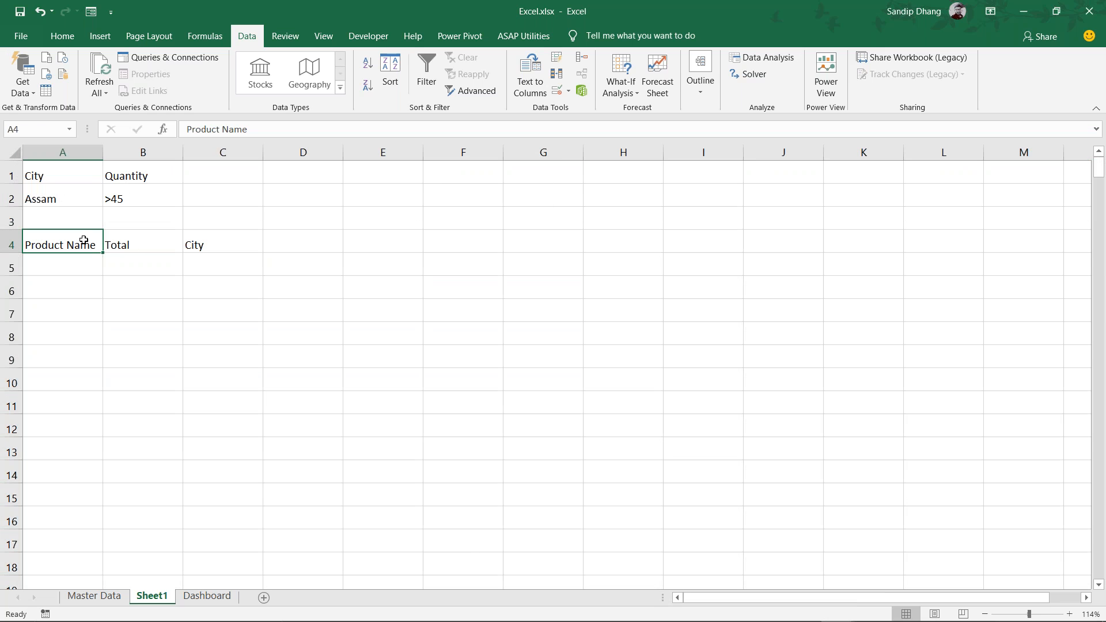
# Run an Advanced Filter on Data[#All] with criteria range A1:B2, copying the matching records under the headers in A4:C4
pyautogui.moveTo(83, 241); pyautogui.dragTo(205, 236)
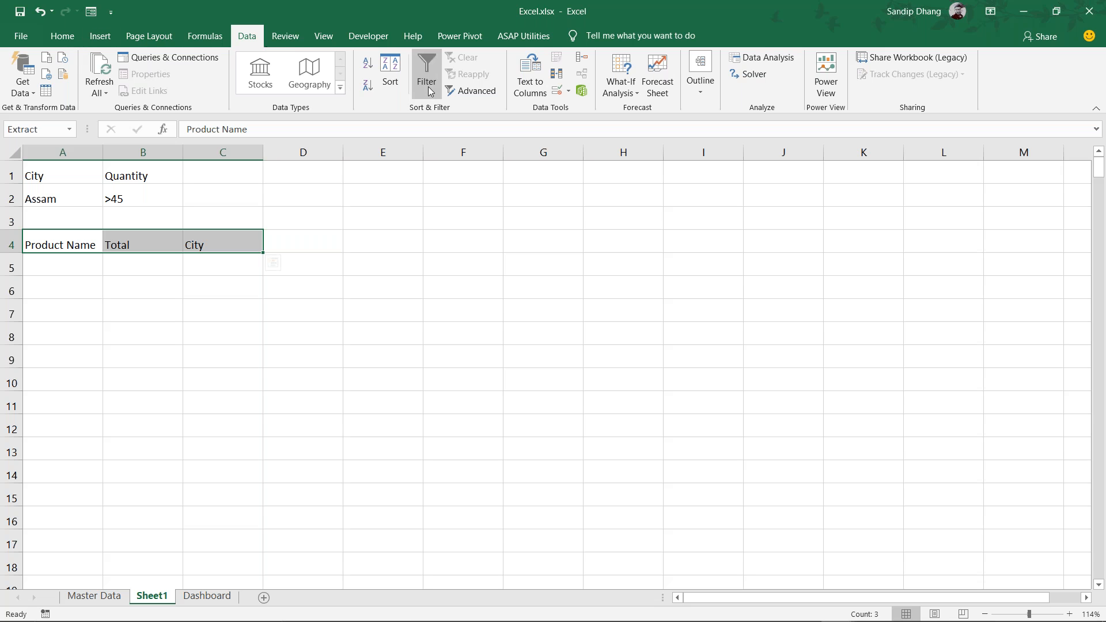
pyautogui.click(477, 92)
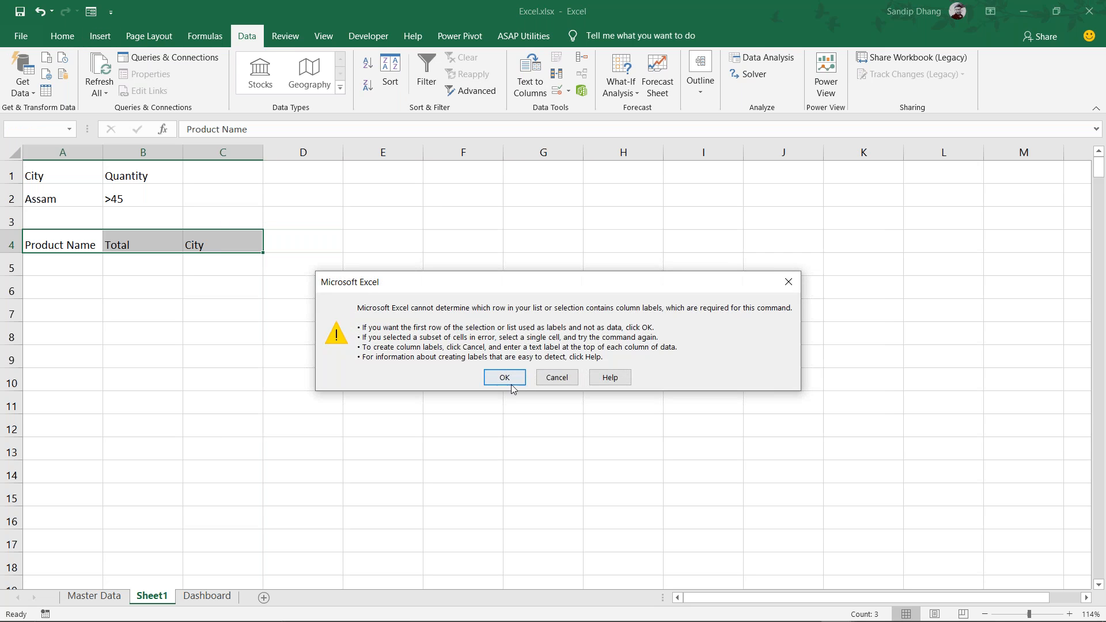
pyautogui.click(504, 377)
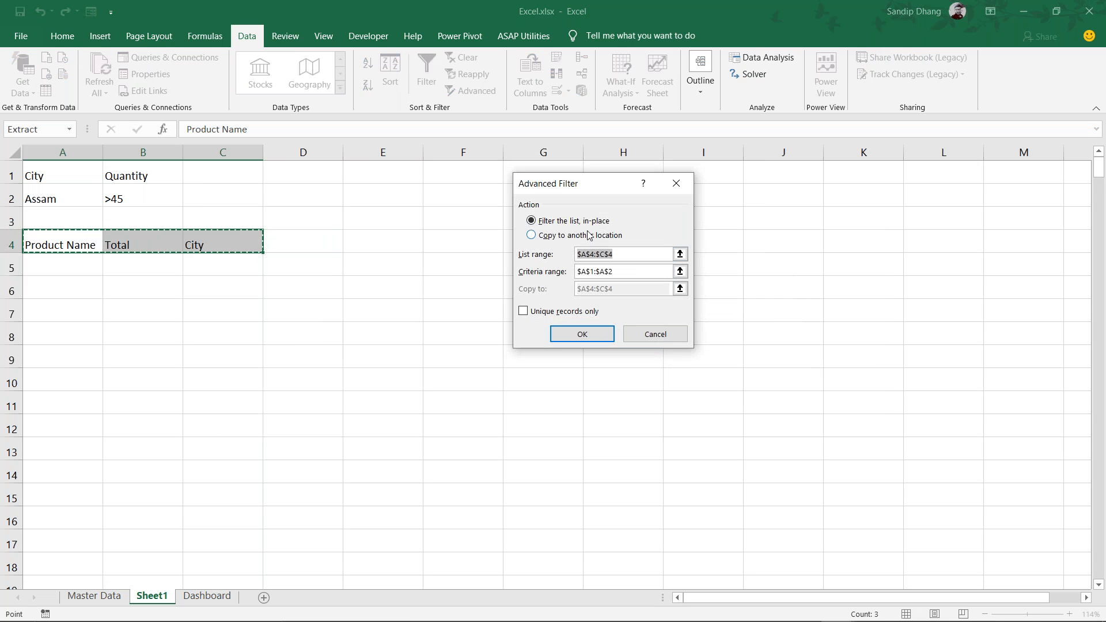
pyautogui.click(588, 235)
pyautogui.moveTo(634, 254); pyautogui.dragTo(574, 254)
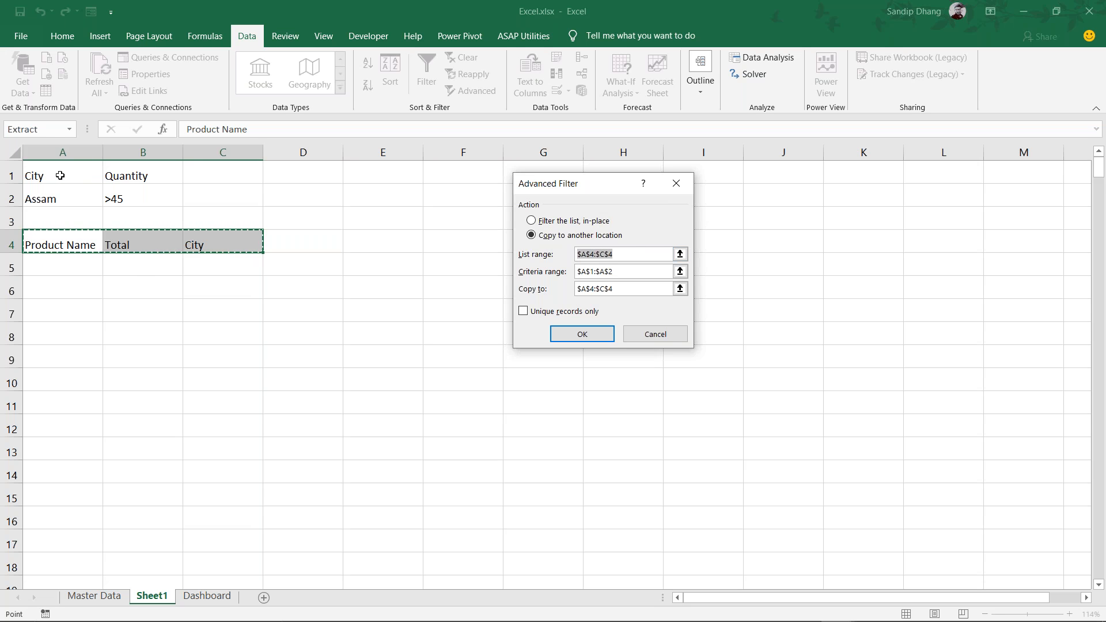
pyautogui.write('Data[#All')
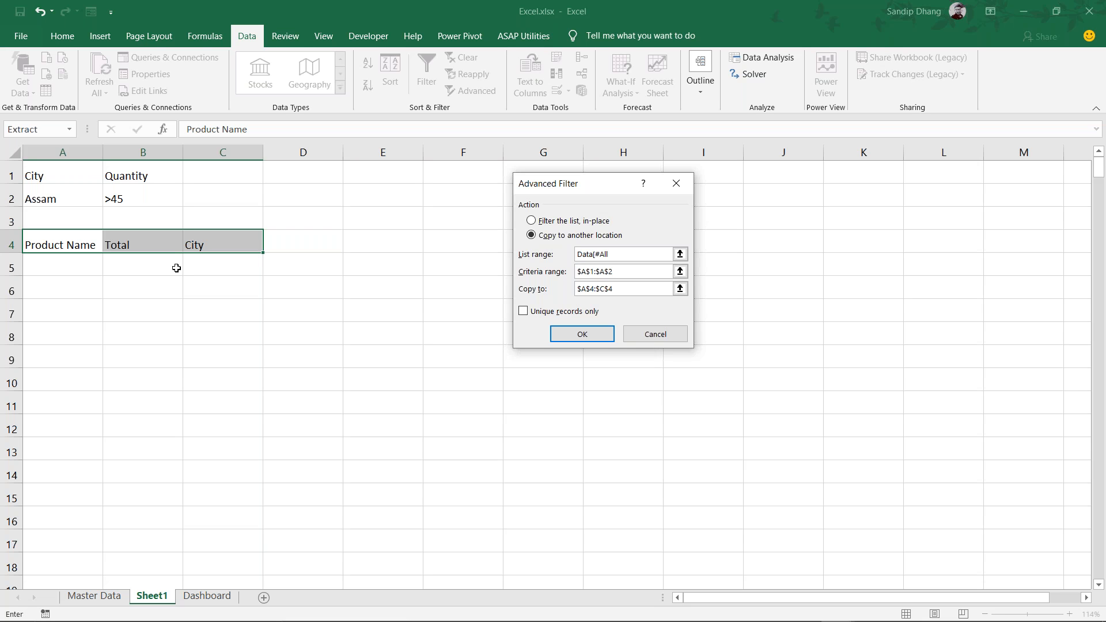
pyautogui.click(615, 273)
pyautogui.moveTo(76, 169); pyautogui.dragTo(143, 188)
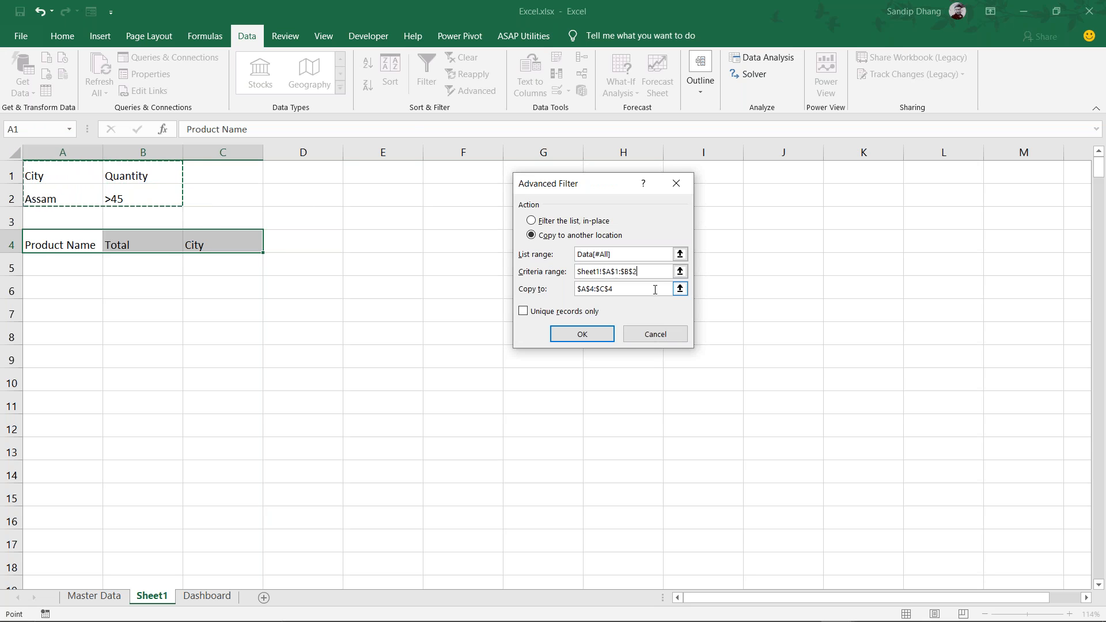
pyautogui.click(620, 290)
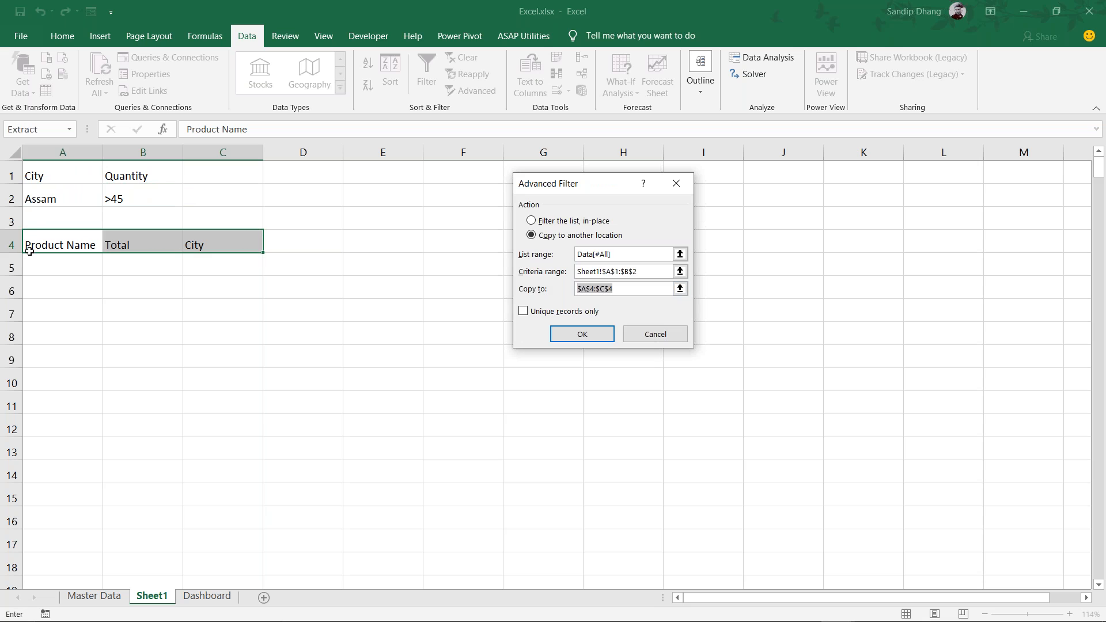
pyautogui.click(63, 244)
pyautogui.moveTo(62, 244); pyautogui.dragTo(213, 241)
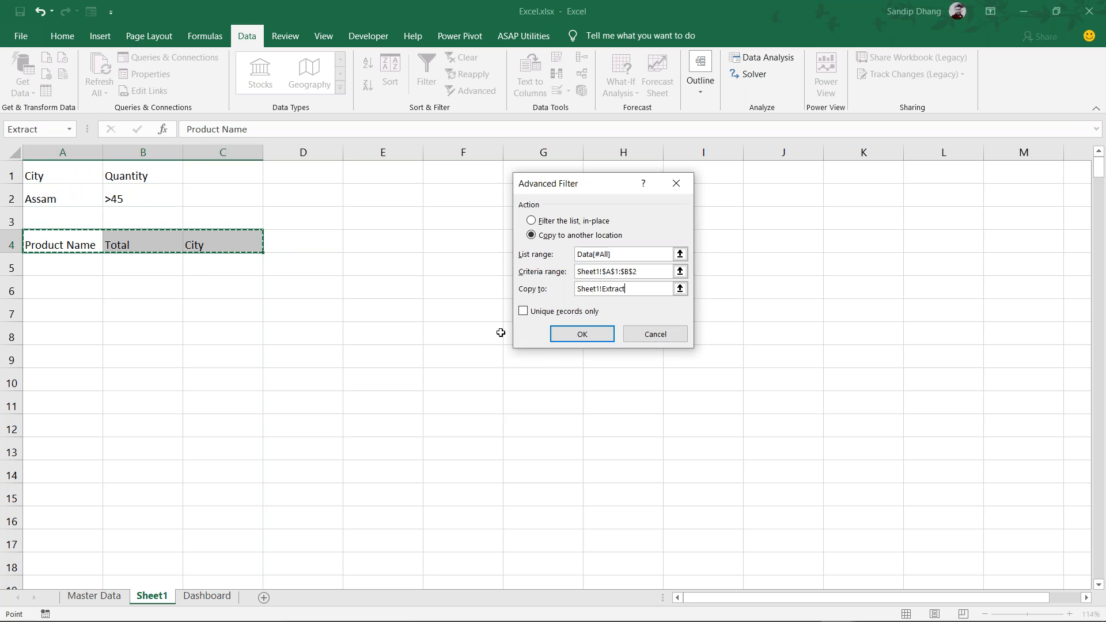
pyautogui.click(582, 334)
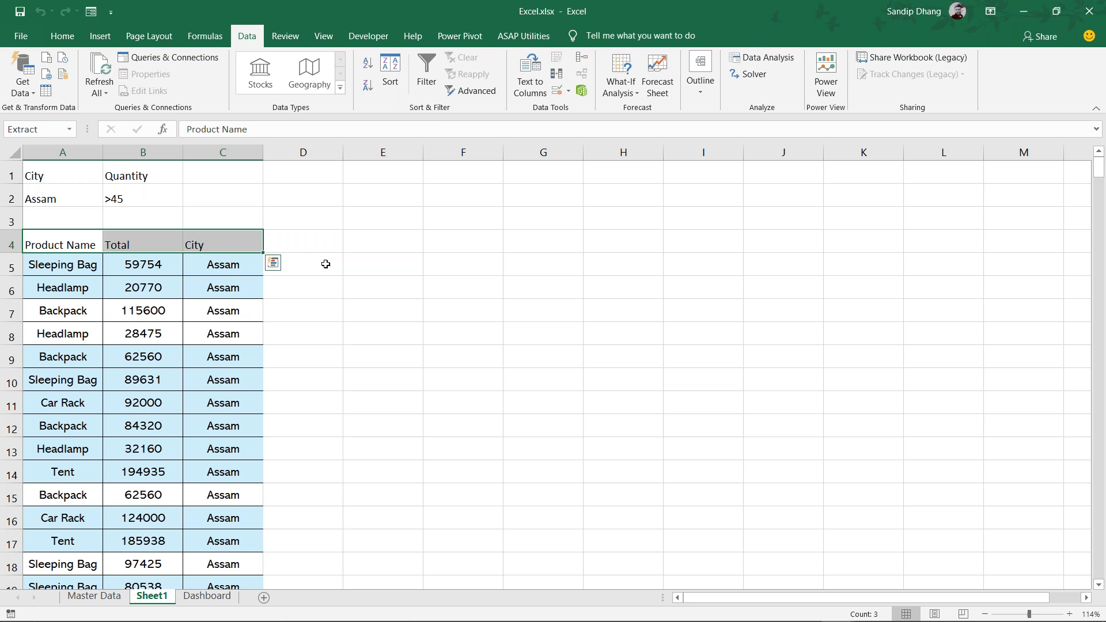
# Add a Quantity header in D4 and delete all extracted records from row 5 down
pyautogui.click(306, 240)
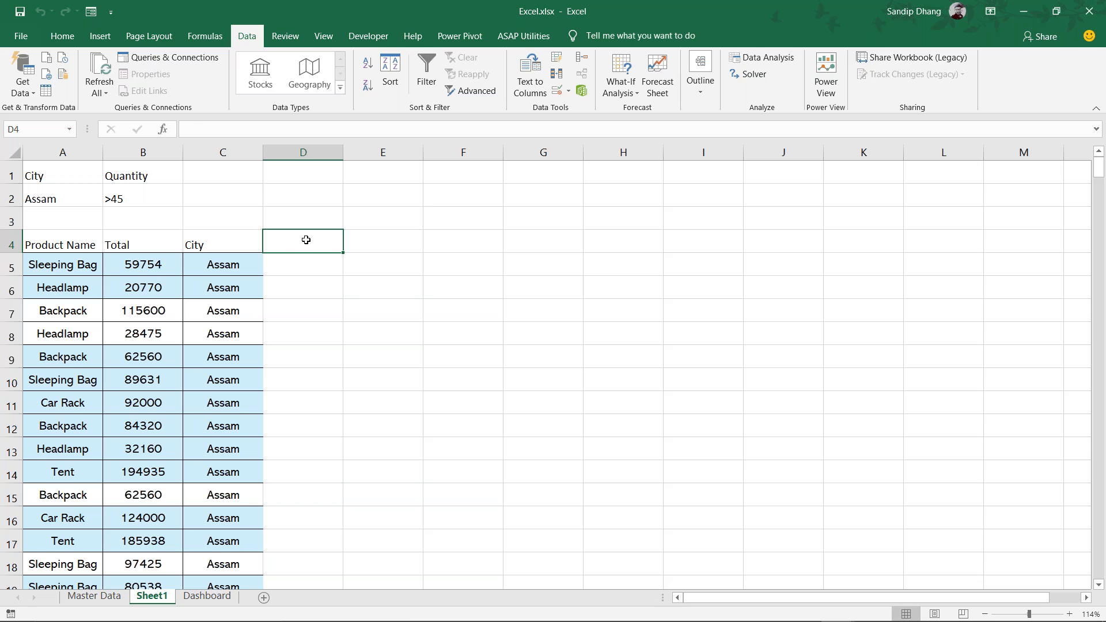
pyautogui.write('Qu')
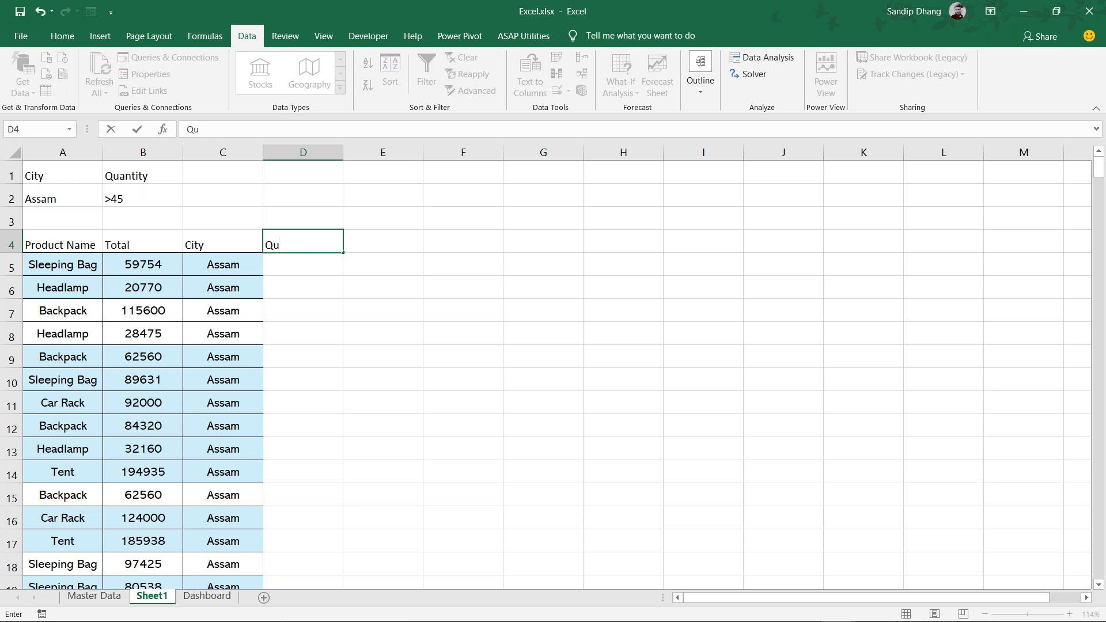
pyautogui.write('antity')
pyautogui.press('Return')
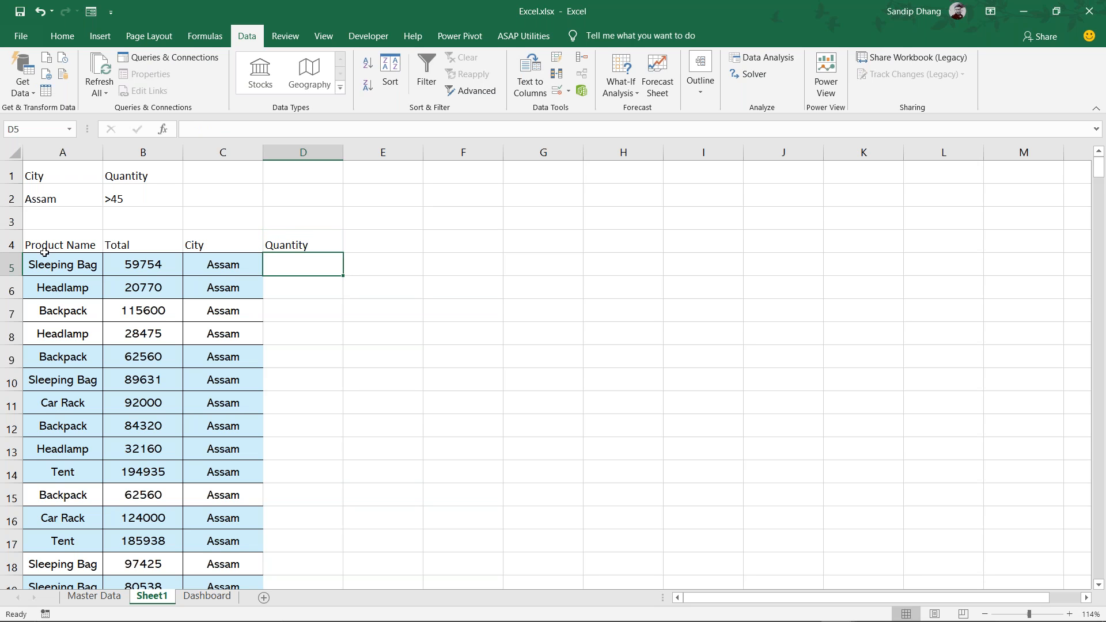
pyautogui.click(11, 264)
pyautogui.hotkey('ctrl', 'shift', 'Down')
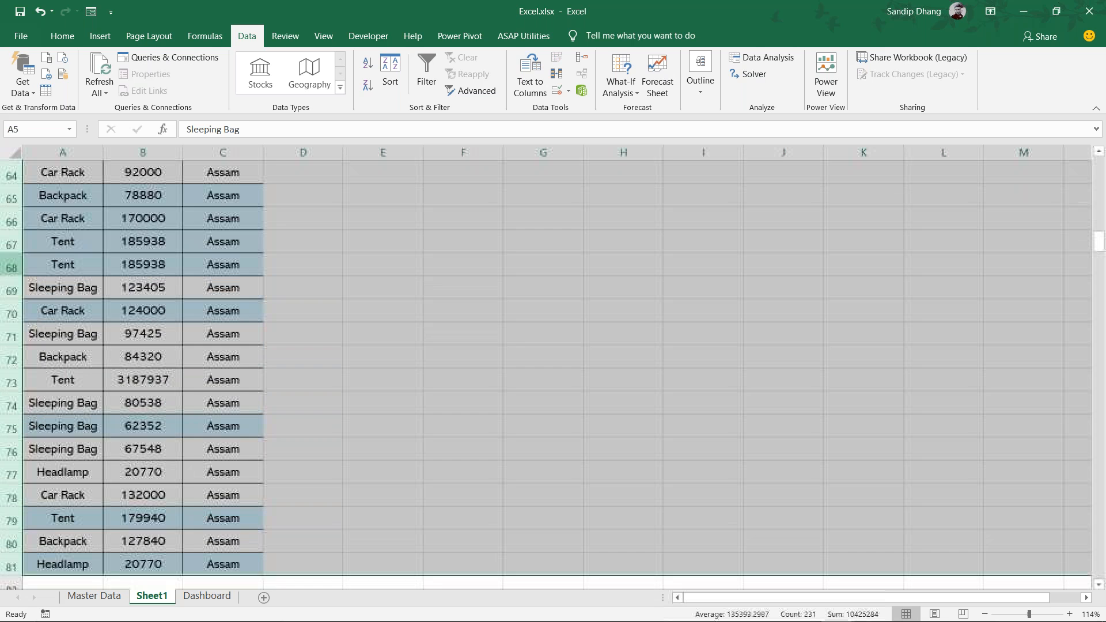
pyautogui.press('Delete')
# Try to run an Advanced Filter with list range Data and criteria range A1:B2, copying the records to A4:D4
pyautogui.moveTo(70, 243); pyautogui.dragTo(297, 239)
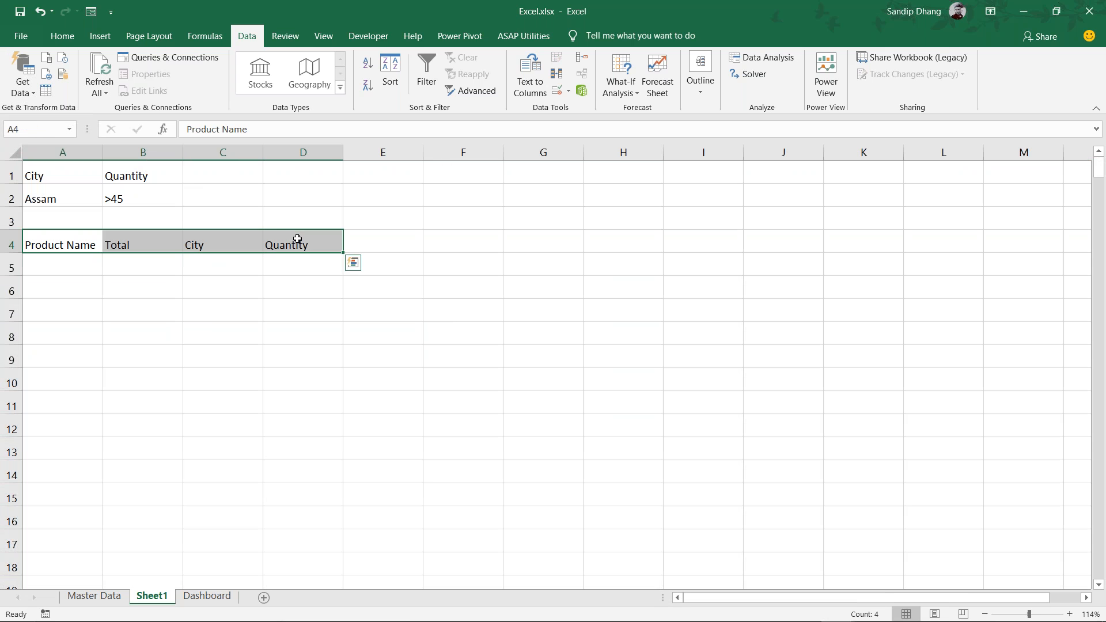
pyautogui.click(469, 90)
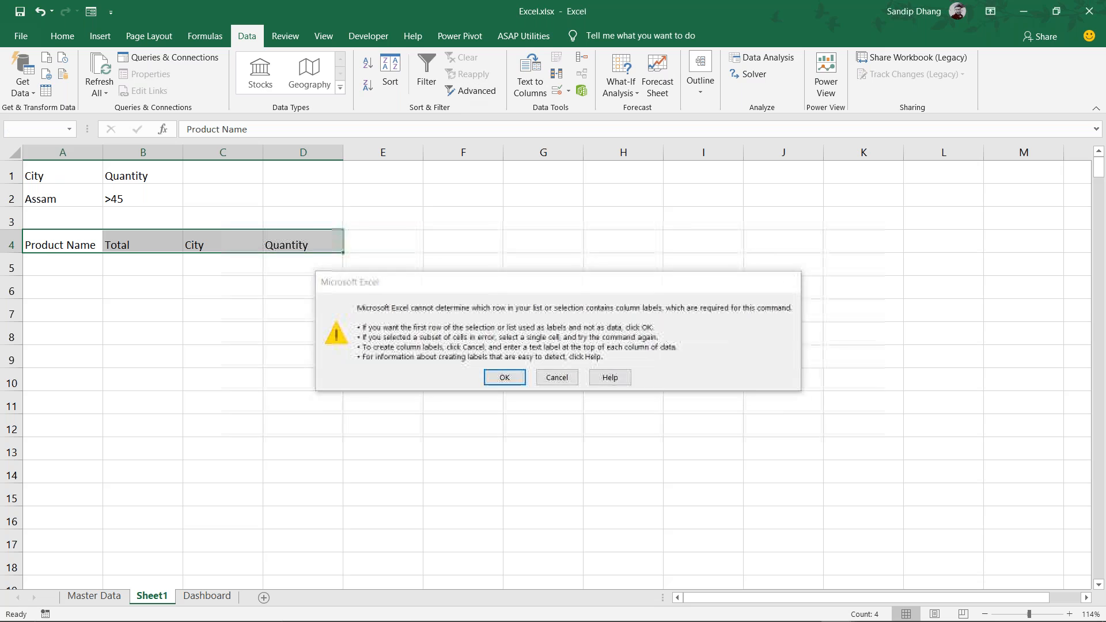
pyautogui.press('Return')
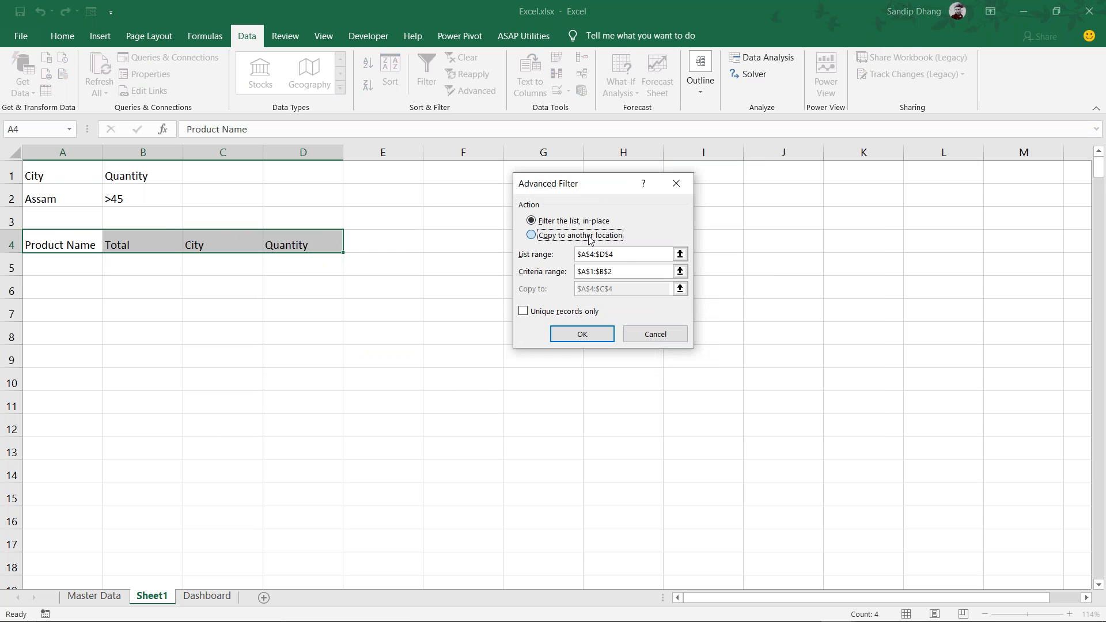
pyautogui.click(590, 238)
pyautogui.tripleClick(626, 258)
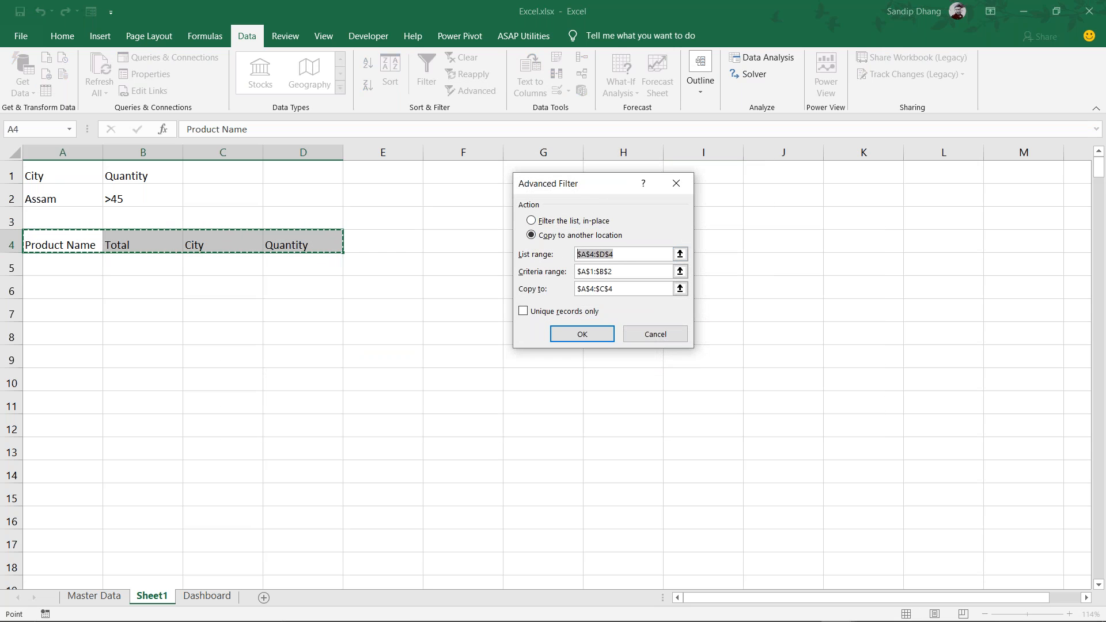
pyautogui.write('Data')
pyautogui.press('Tab')
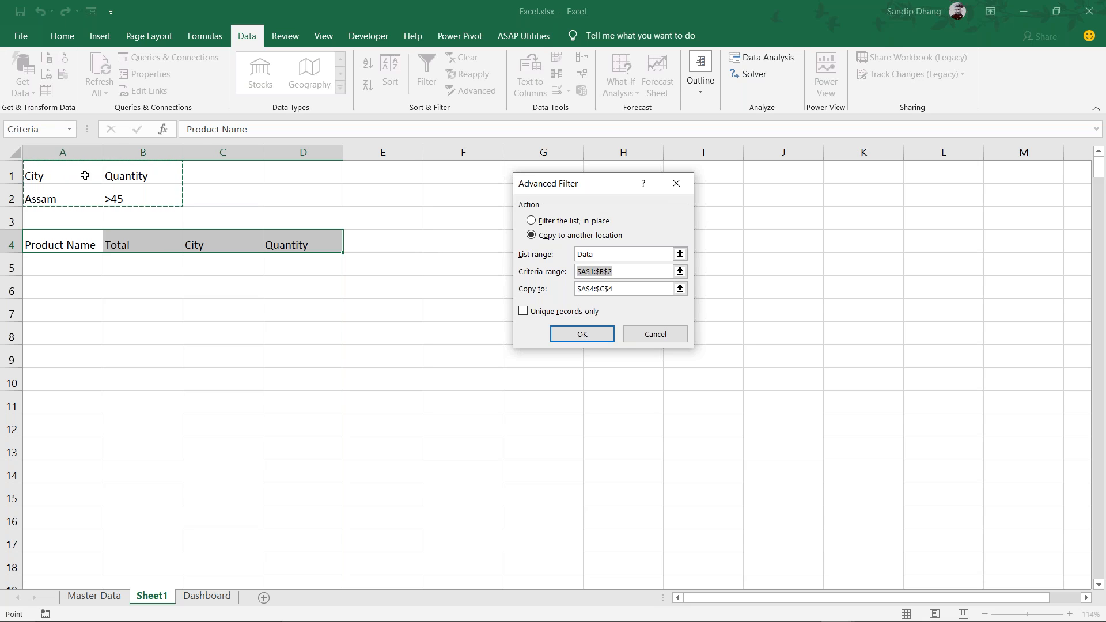
pyautogui.click(628, 289)
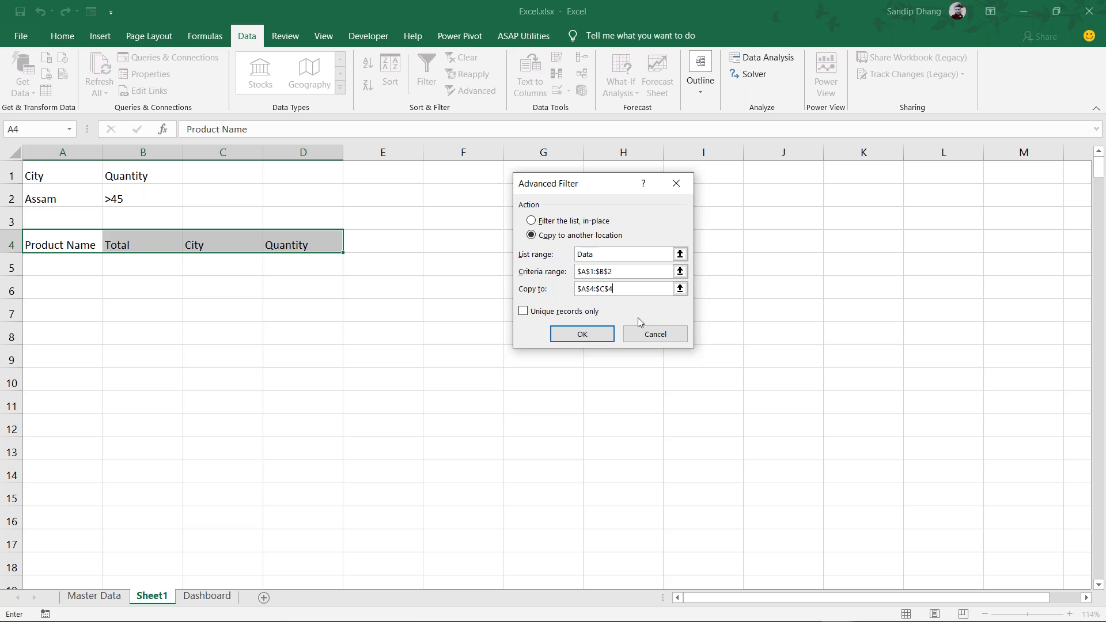
pyautogui.hotkey('ctrl', 'a')
pyautogui.press('BackSpace')
pyautogui.moveTo(61, 247); pyautogui.dragTo(308, 244)
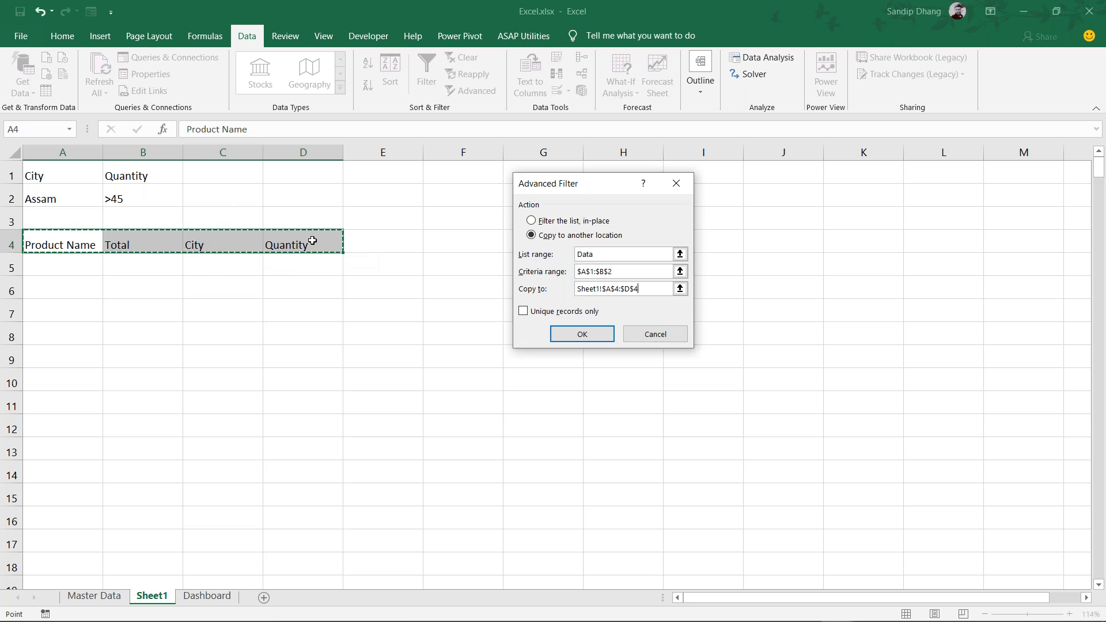
pyautogui.click(582, 334)
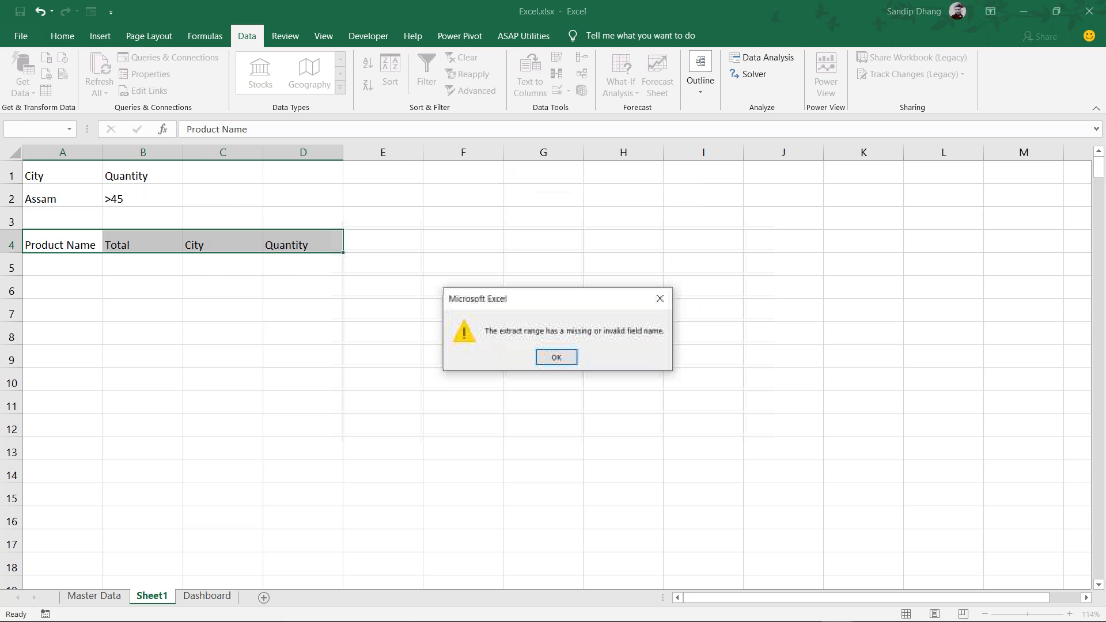
pyautogui.click(556, 357)
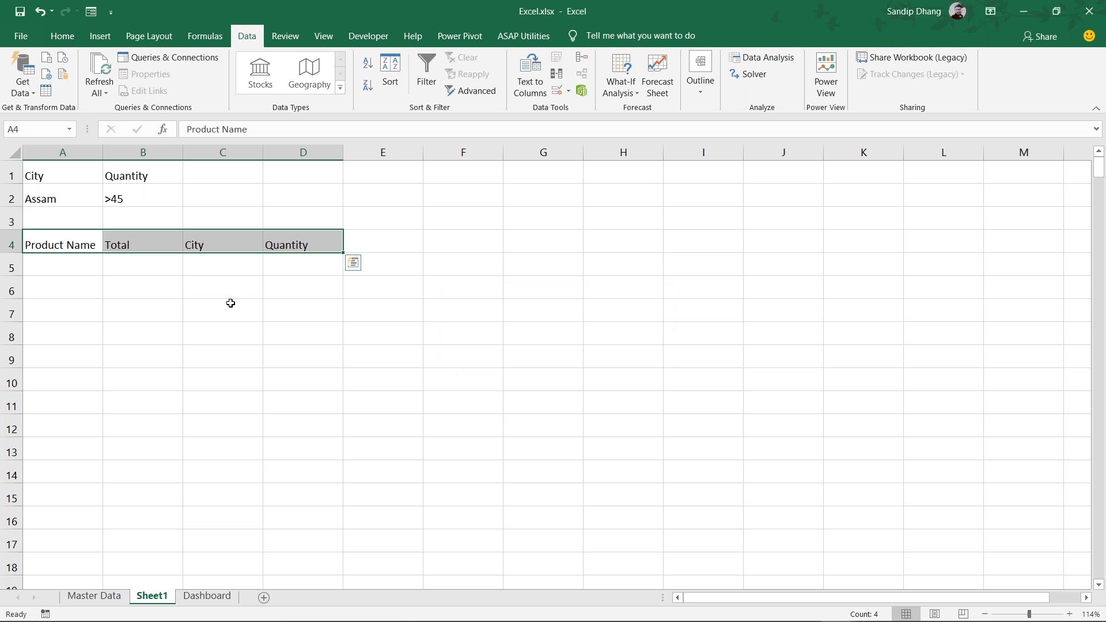
# Run an Advanced Filter on Data[#All] with criteria range A1:B2, copying the matching records under the four headers in A4:D4
pyautogui.click(481, 90)
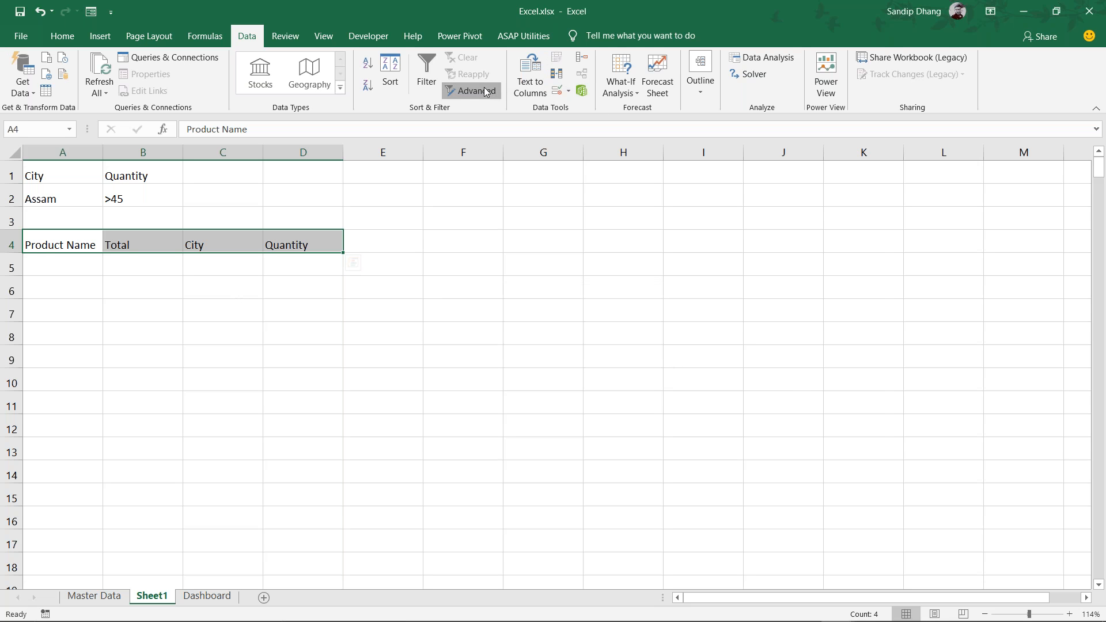
pyautogui.press('Return')
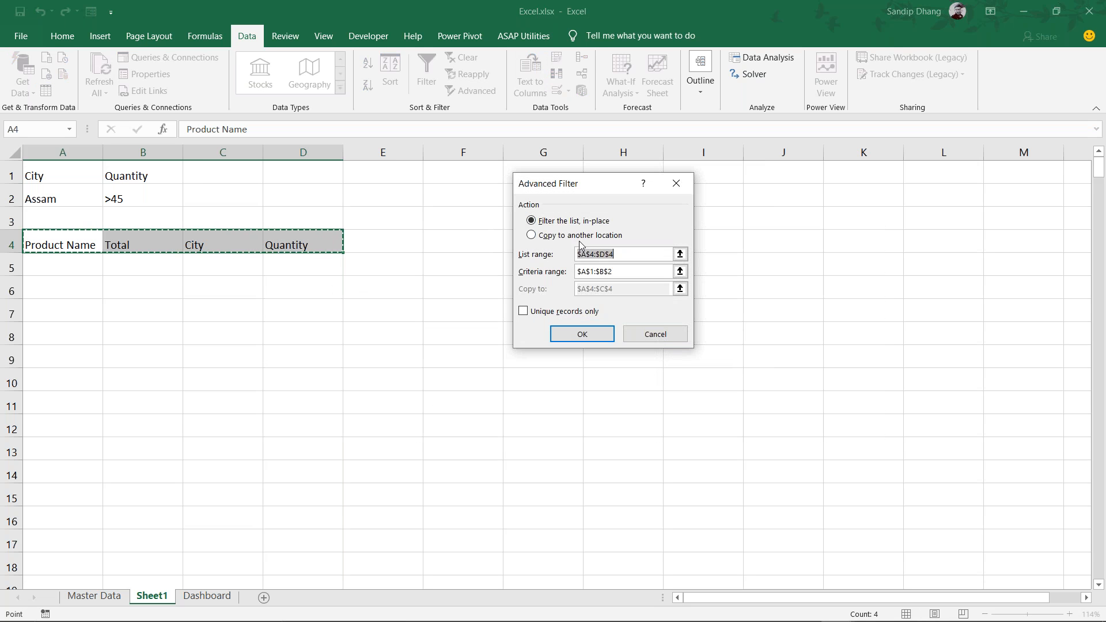
pyautogui.click(587, 236)
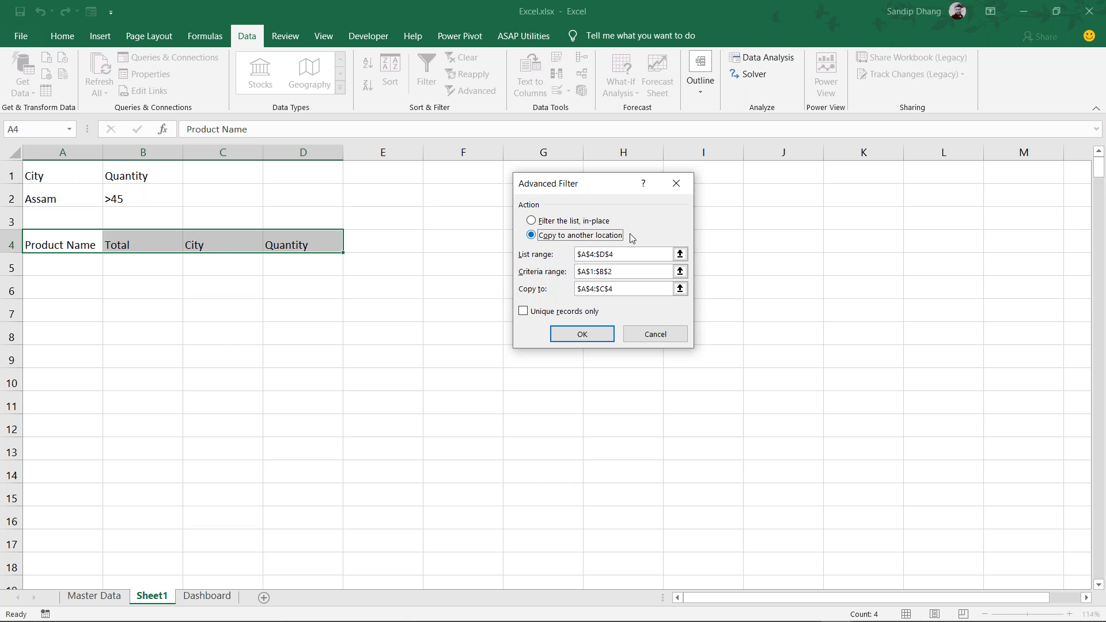
pyautogui.doubleClick(627, 256)
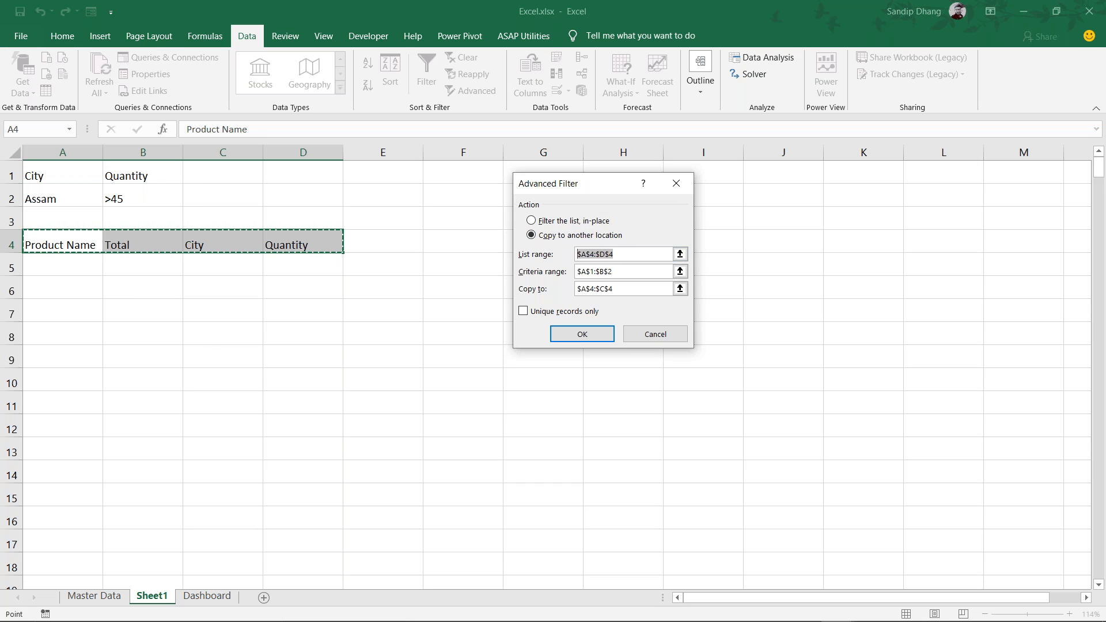
pyautogui.write('Data[#All')
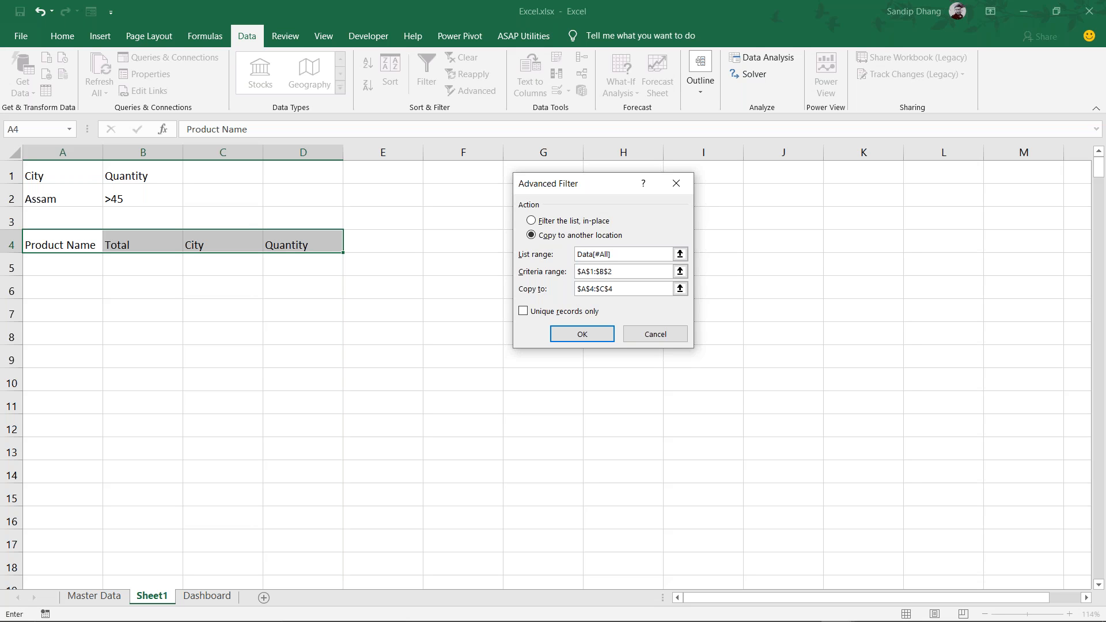
pyautogui.moveTo(633, 274); pyautogui.dragTo(534, 275)
pyautogui.moveTo(66, 172); pyautogui.dragTo(148, 195)
pyautogui.moveTo(634, 288); pyautogui.dragTo(564, 291)
pyautogui.moveTo(74, 239); pyautogui.dragTo(296, 245)
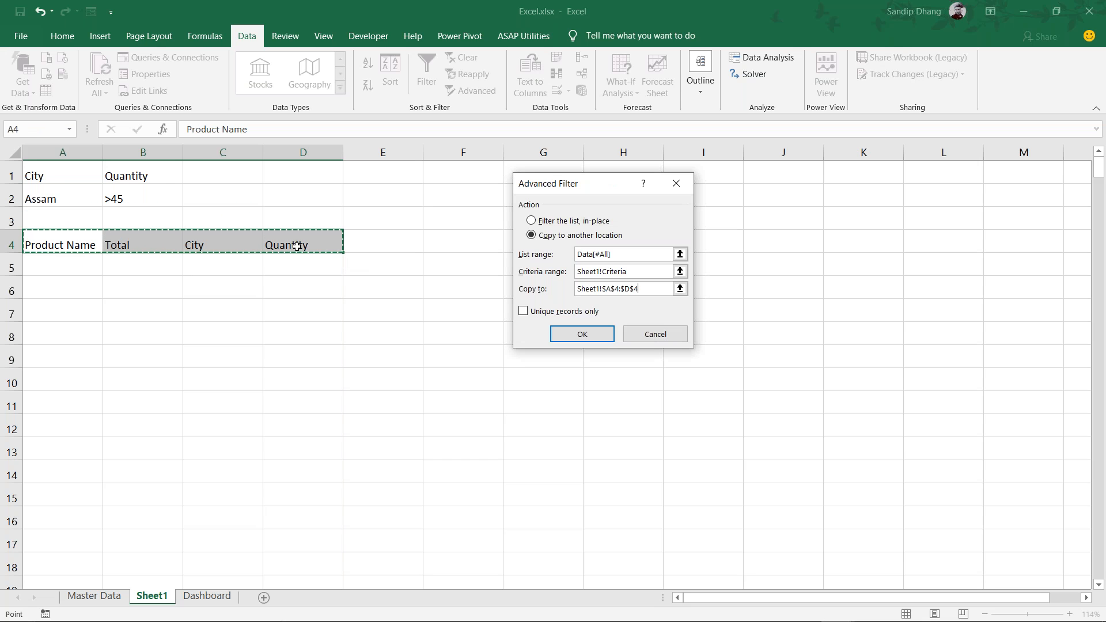
pyautogui.click(582, 334)
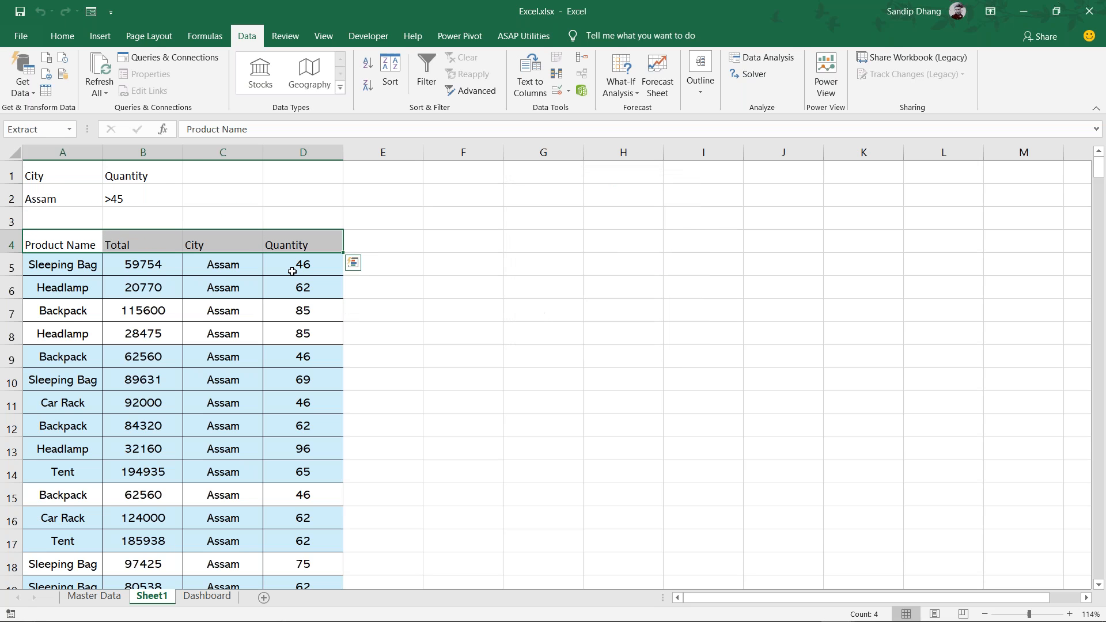
# Examine the City and Quantity values of the extracted records against the Assam and >45 criteria
pyautogui.click(255, 264)
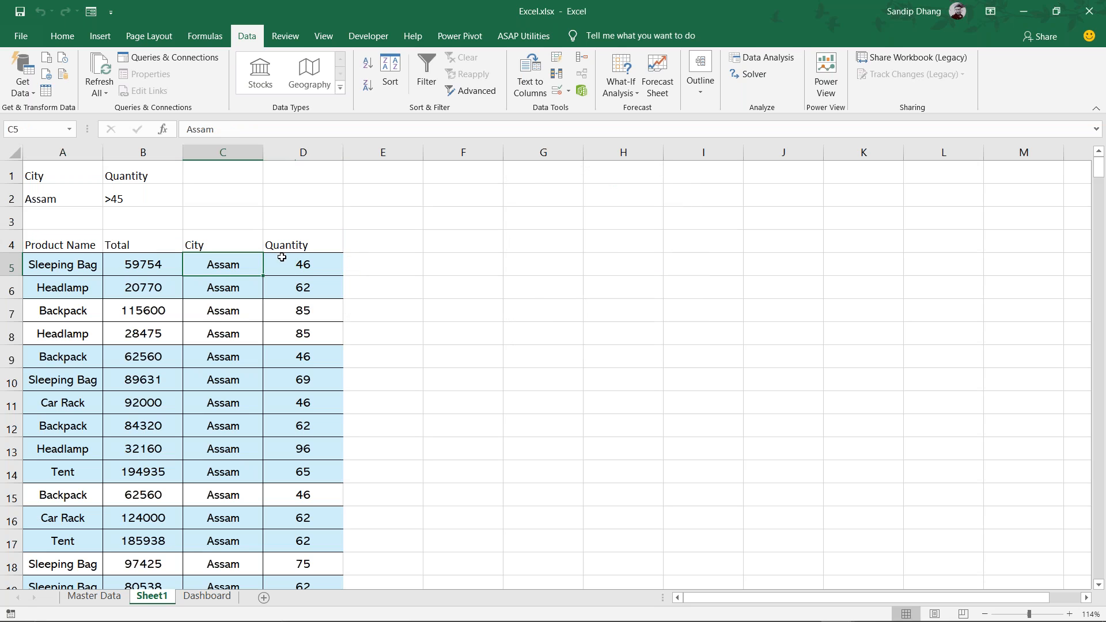
pyautogui.click(308, 270)
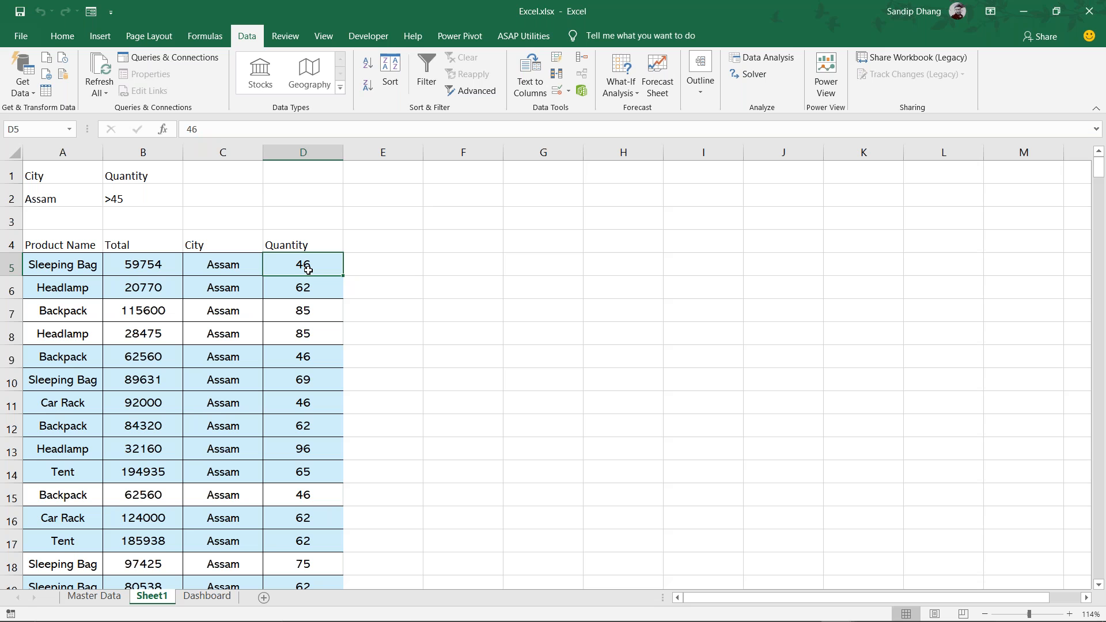
pyautogui.press('Down')
pyautogui.press('Down')
pyautogui.press('Down')
pyautogui.press('Down')
pyautogui.press('Down')
pyautogui.press('Down')
pyautogui.press('Down')
pyautogui.press('Down')
pyautogui.press('Down')
pyautogui.press('Down')
pyautogui.press('Down')
pyautogui.press('Down')
pyautogui.press('Down')
pyautogui.press('Down')
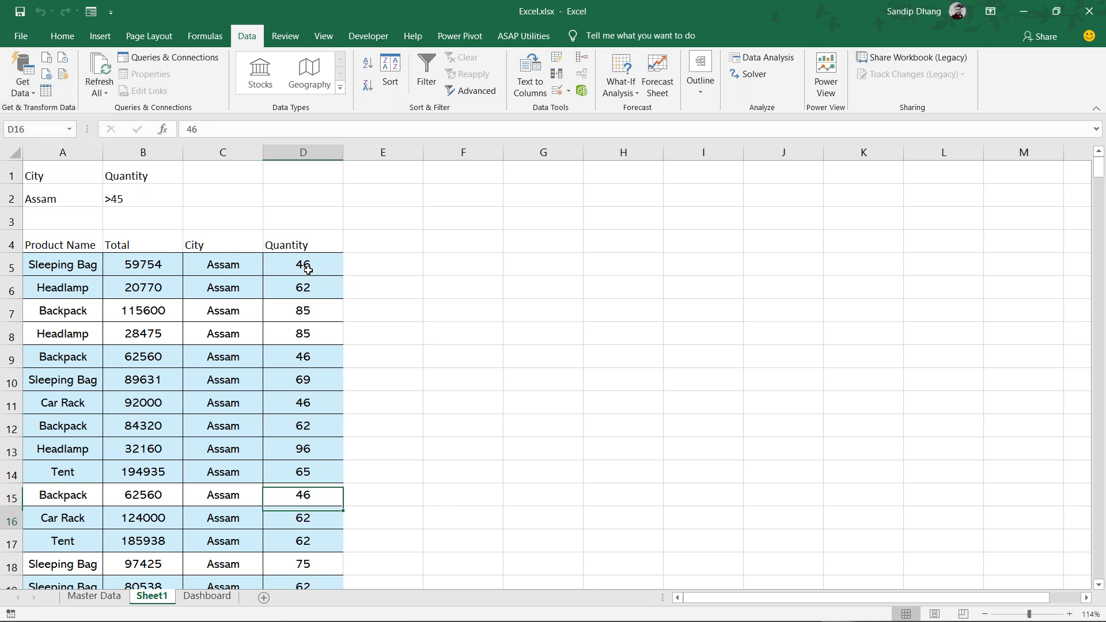
pyautogui.press('Down')
pyautogui.press('Down')
pyautogui.press('Down')
pyautogui.press('Down')
pyautogui.press('Down')
pyautogui.press('Down')
pyautogui.press('Down')
pyautogui.press('Down')
pyautogui.press('Down')
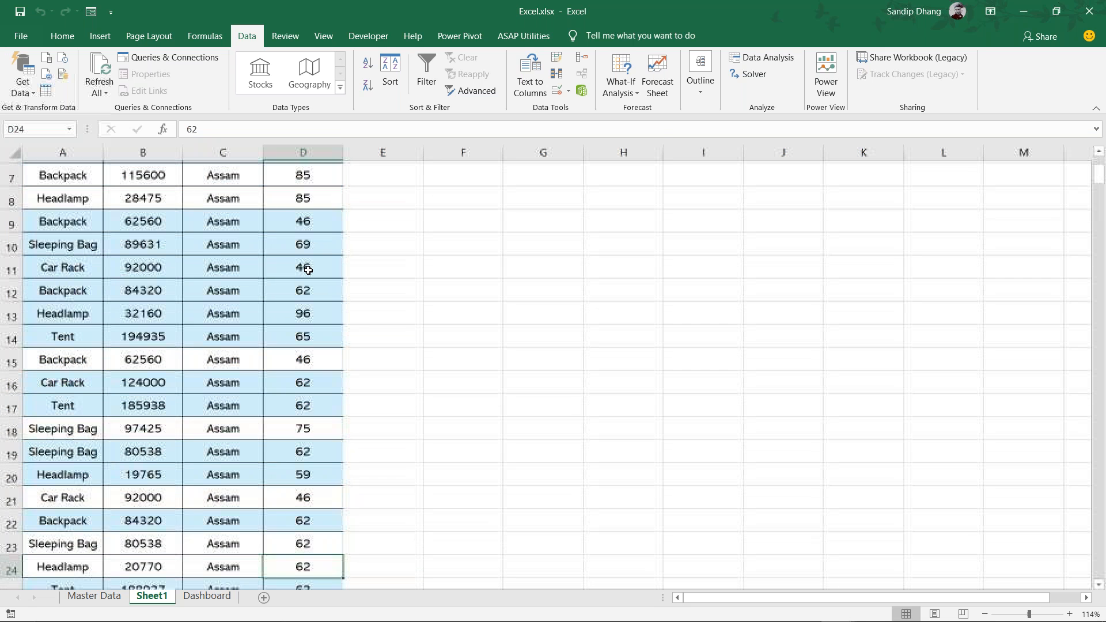
pyautogui.press('Down')
pyautogui.press('Down')
pyautogui.press('Down')
pyautogui.press('Down')
pyautogui.press('Down')
pyautogui.press('Down')
pyautogui.press('Down')
pyautogui.press('Down')
pyautogui.press('Down')
pyautogui.press('Down')
pyautogui.press('Down')
pyautogui.press('Down')
pyautogui.press('Down')
pyautogui.press('Down')
pyautogui.press('Up')
pyautogui.press('Up')
pyautogui.press('Up')
pyautogui.press('Up')
pyautogui.press('Up')
pyautogui.press('Up')
pyautogui.press('Up')
pyautogui.press('Up')
pyautogui.press('Up')
pyautogui.press('Up')
pyautogui.press('Up')
pyautogui.press('Up')
pyautogui.press('Up')
pyautogui.press('Up')
pyautogui.press('Up')
pyautogui.press('Up')
pyautogui.press('Up')
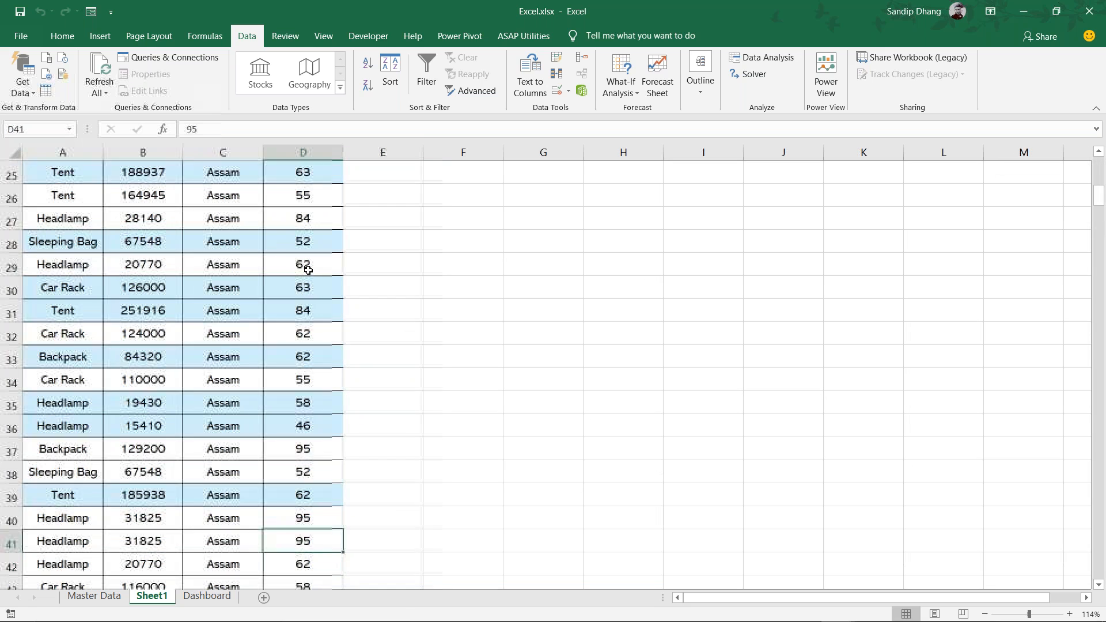
pyautogui.press('Up')
pyautogui.press('Up')
pyautogui.press('Up')
pyautogui.press('Up')
pyautogui.press('Up')
pyautogui.press('Up')
pyautogui.press('Up')
pyautogui.press('Up')
pyautogui.press('Up')
pyautogui.press('Up')
pyautogui.press('Up')
pyautogui.press('Up')
pyautogui.press('Up')
pyautogui.press('Up')
pyautogui.press('Up')
pyautogui.press('Up')
pyautogui.press('Up')
pyautogui.press('Up')
pyautogui.press('Up')
pyautogui.press('Up')
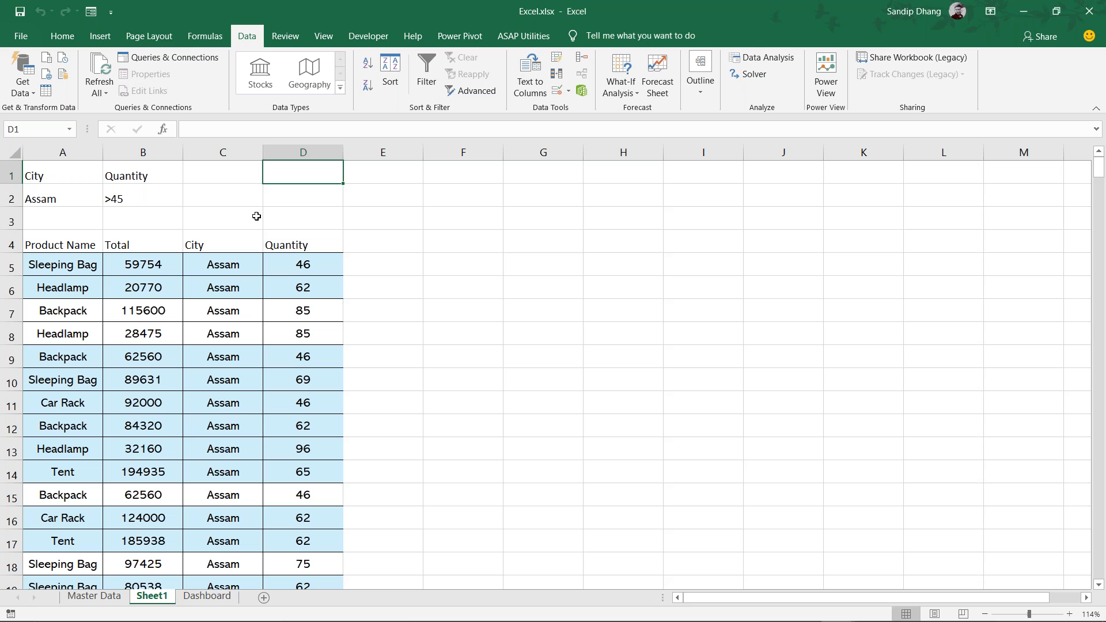
# Insert a blank row above the Product Name, Total, City and Quantity headers in row 4
pyautogui.moveTo(233, 179); pyautogui.dragTo(521, 170)
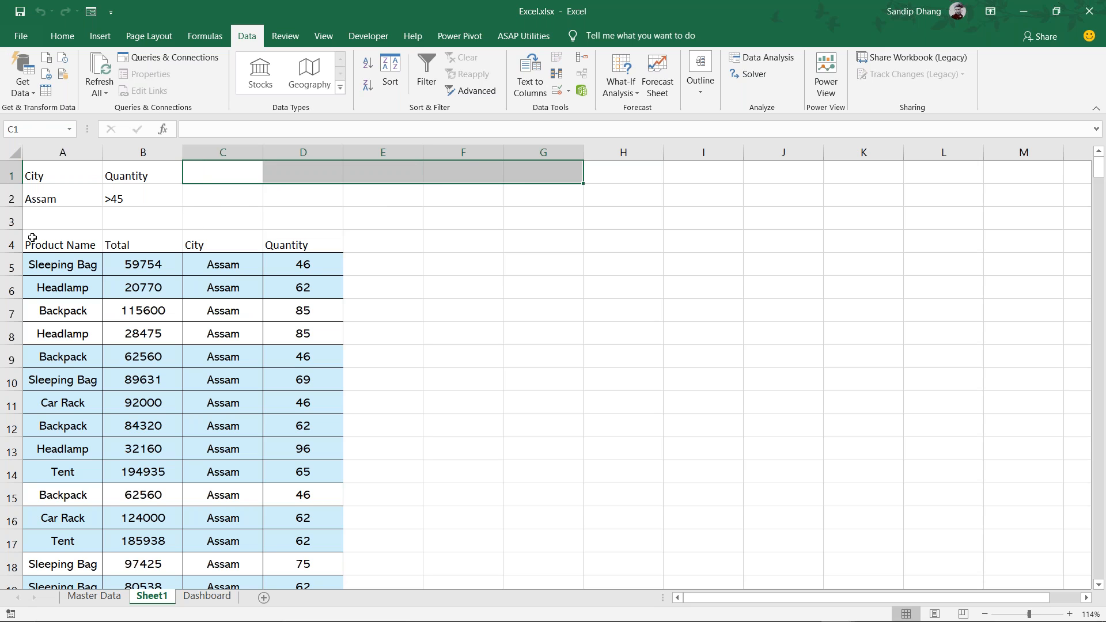
pyautogui.click(9, 242)
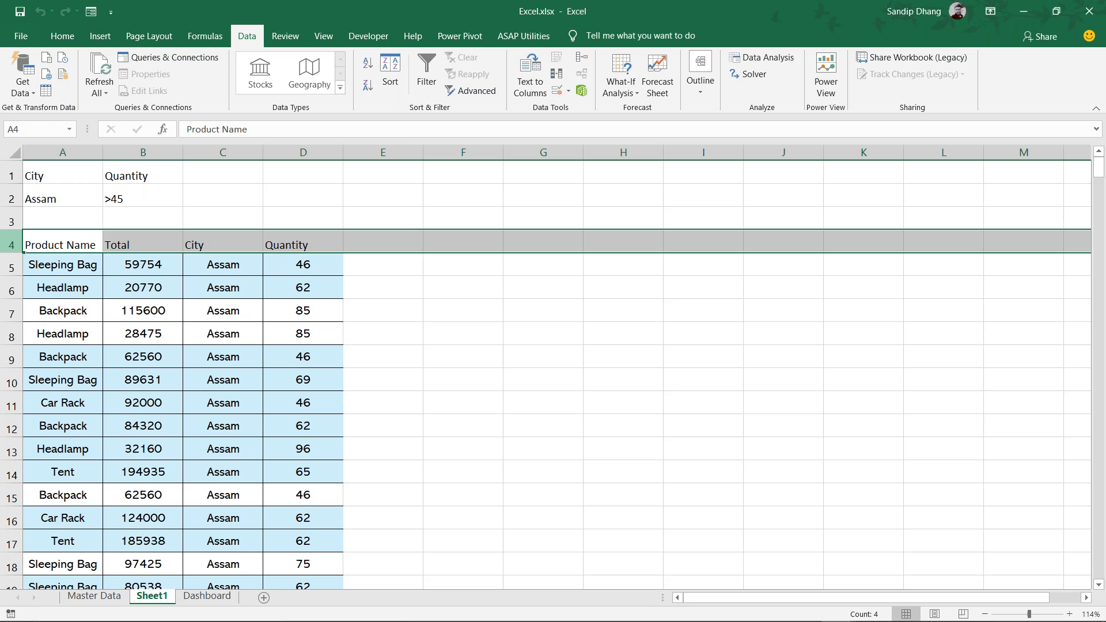
pyautogui.hotkey('ctrl', 'shift', '+')
pyautogui.click(199, 212)
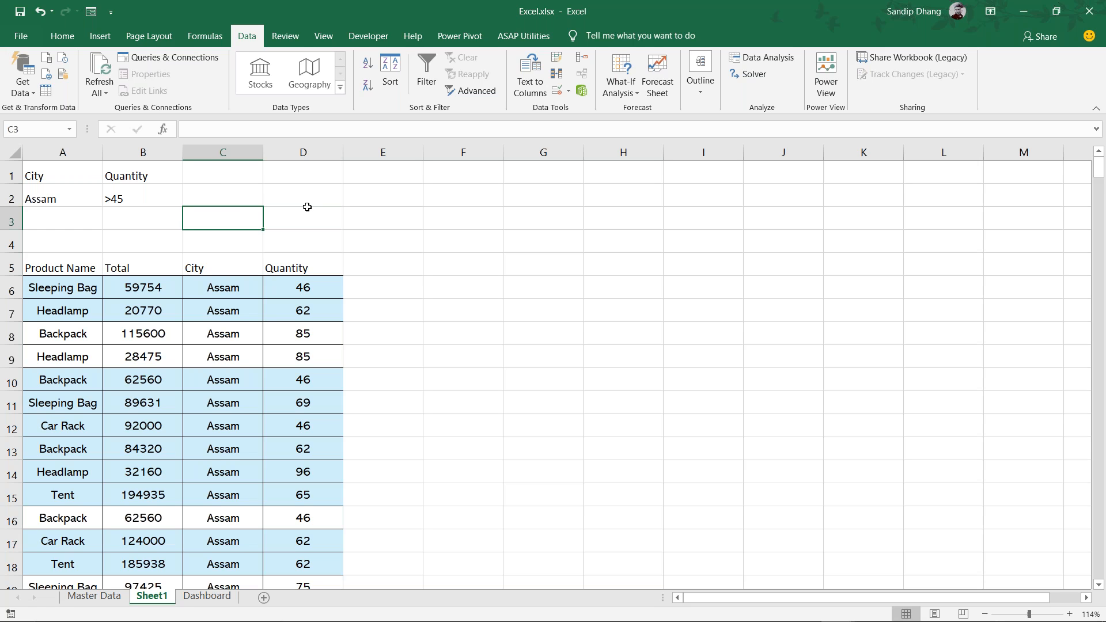
# Add a second Quantity criterion by copying the Quantity header into C1 and entering <60 in C2
pyautogui.click(125, 171)
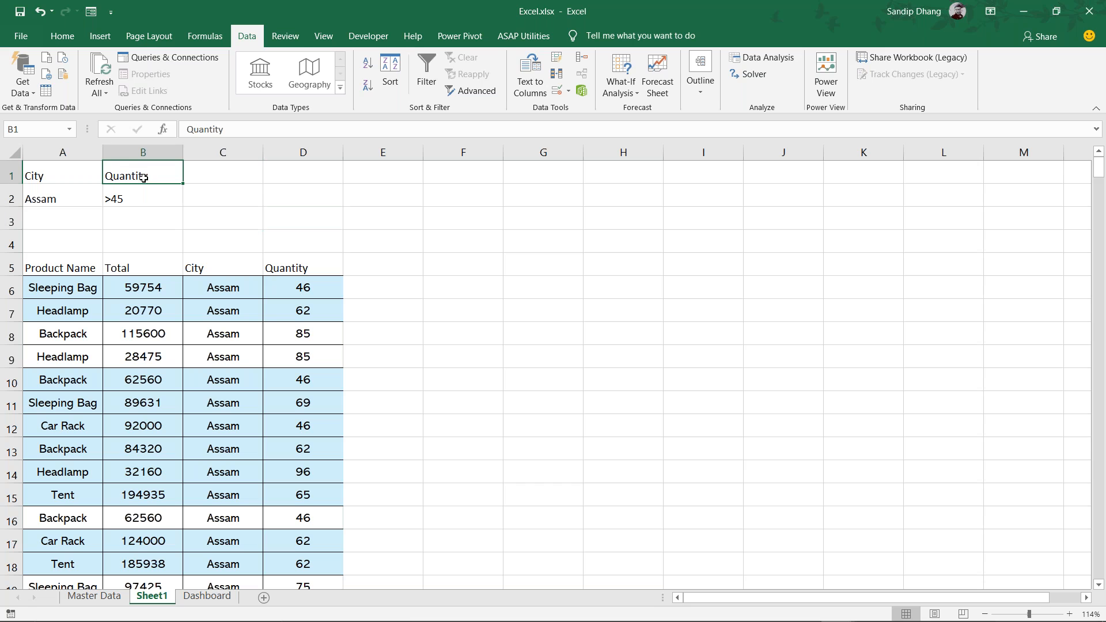
pyautogui.moveTo(184, 184); pyautogui.dragTo(224, 197)
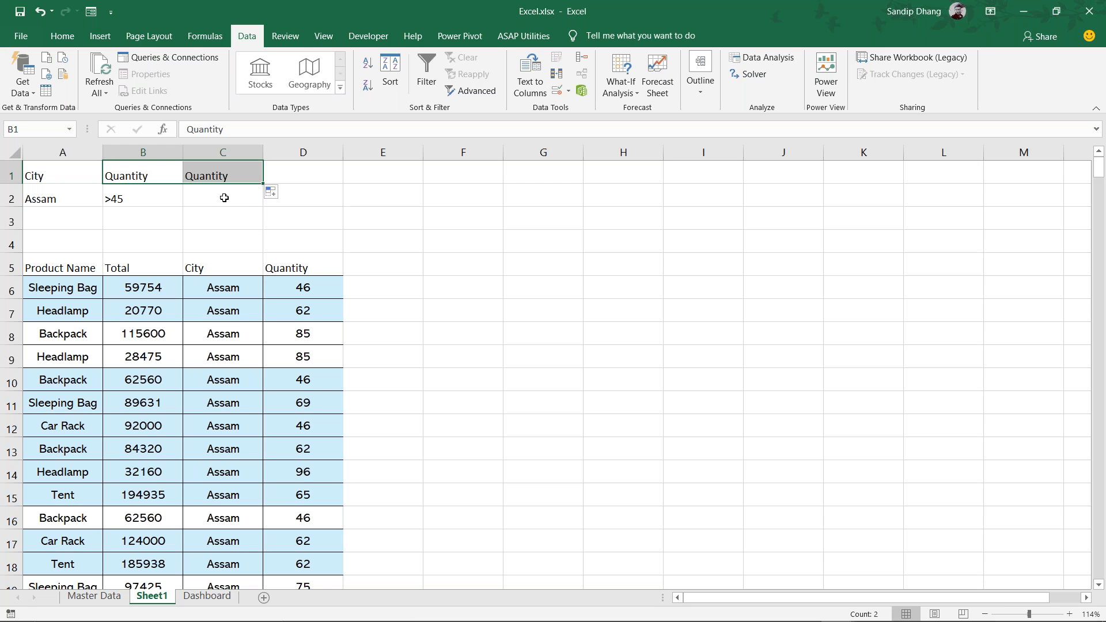
pyautogui.click(224, 198)
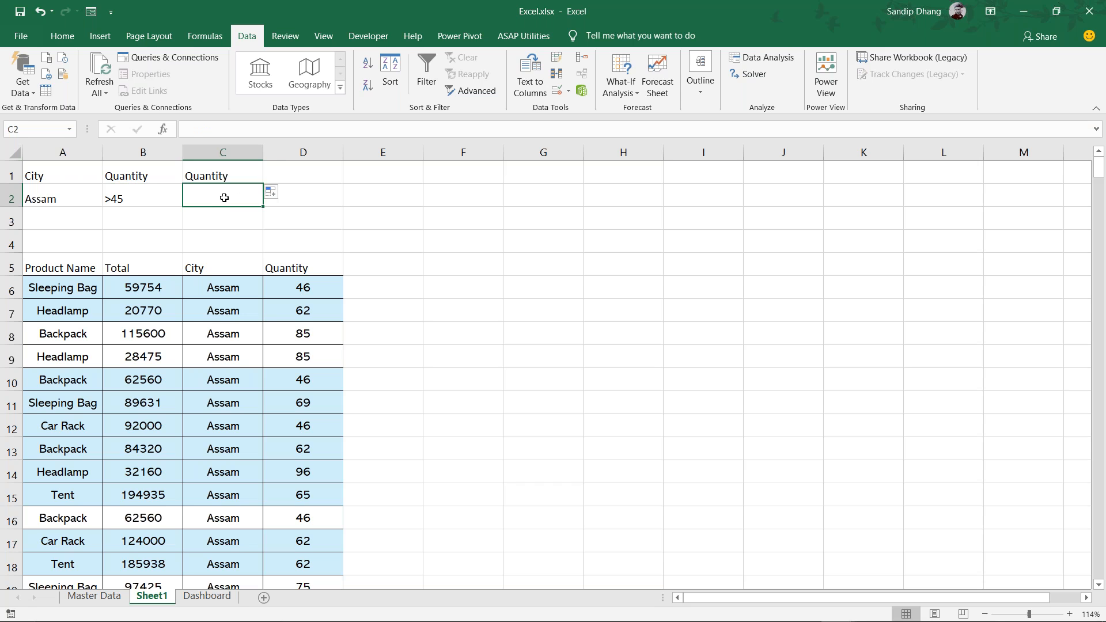
pyautogui.write('<60')
pyautogui.press('Return')
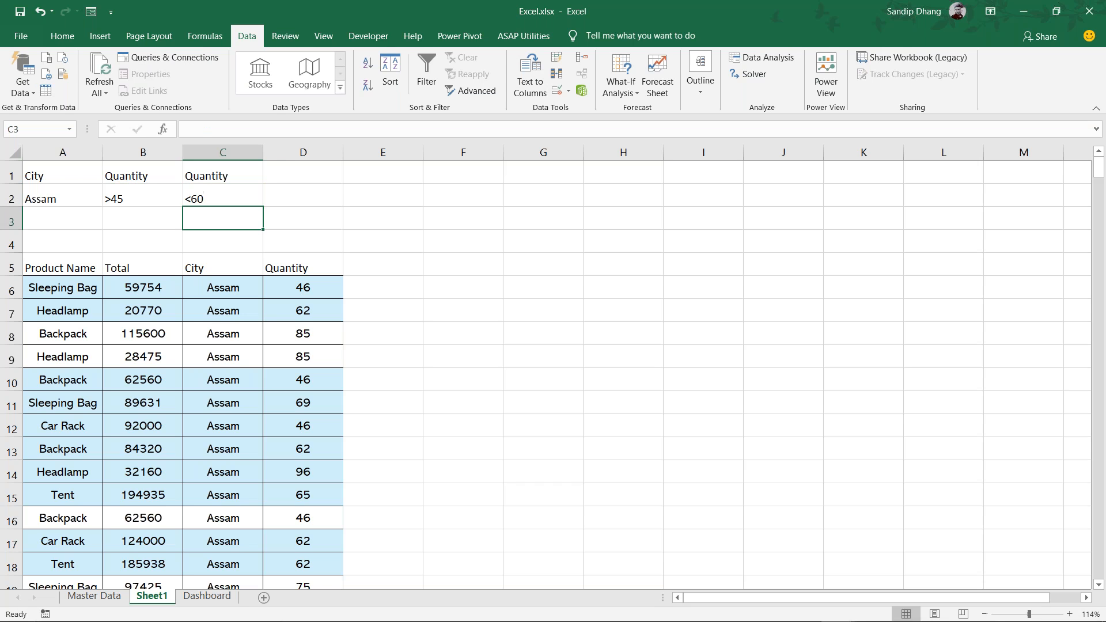
# Enter Kolkata in A3 as a second City criterion below Assam
pyautogui.moveTo(150, 188); pyautogui.dragTo(205, 187)
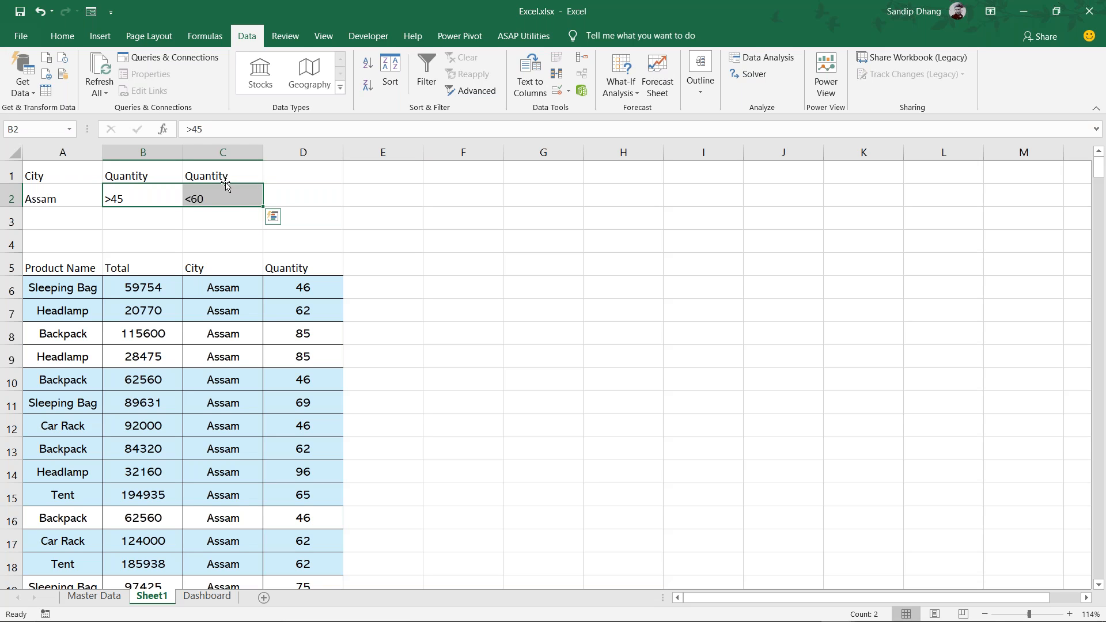
pyautogui.click(85, 193)
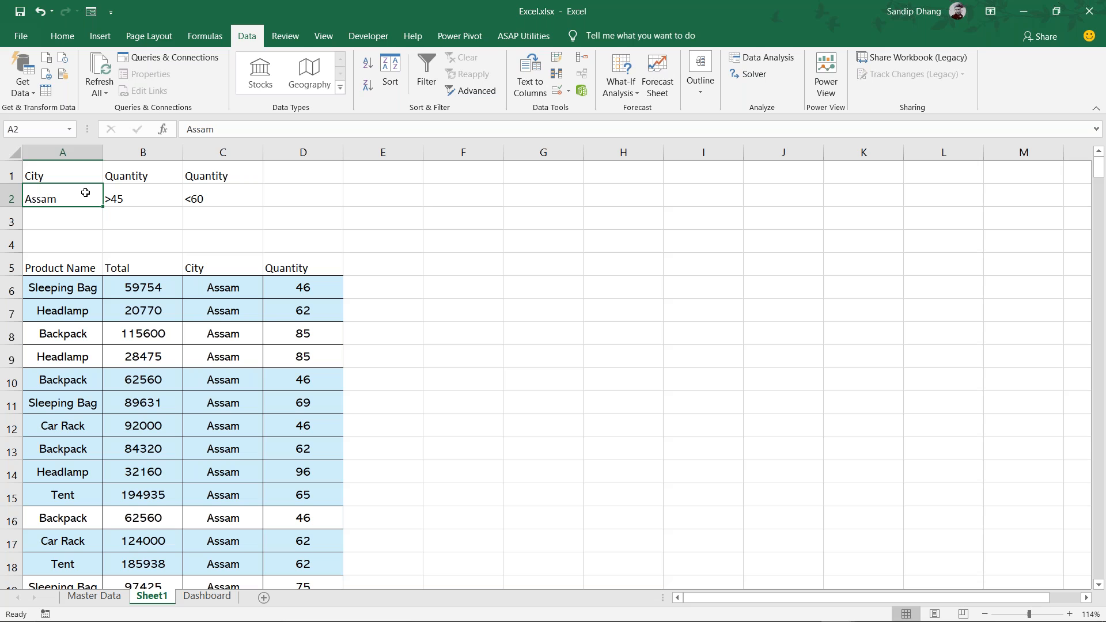
pyautogui.moveTo(142, 179); pyautogui.dragTo(194, 197)
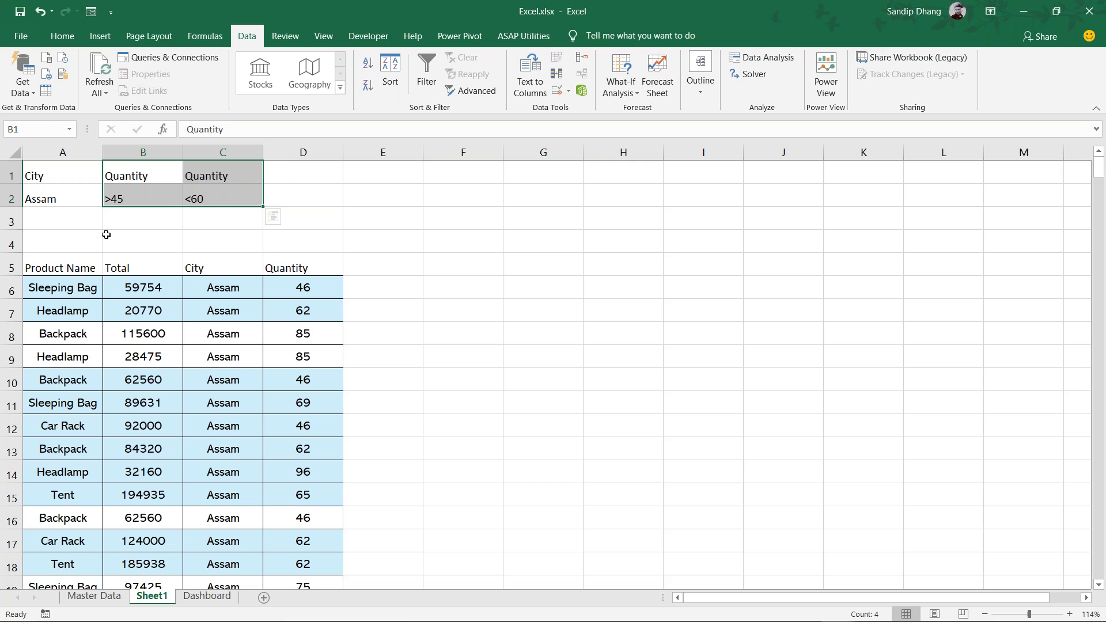
pyautogui.click(80, 218)
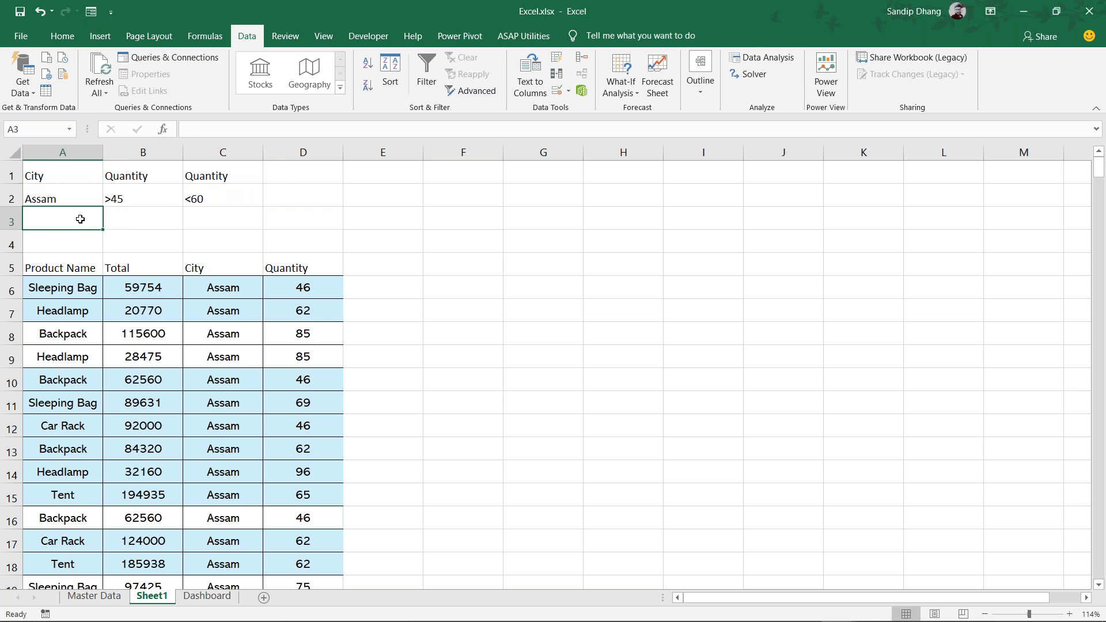
pyautogui.write('Kolkata')
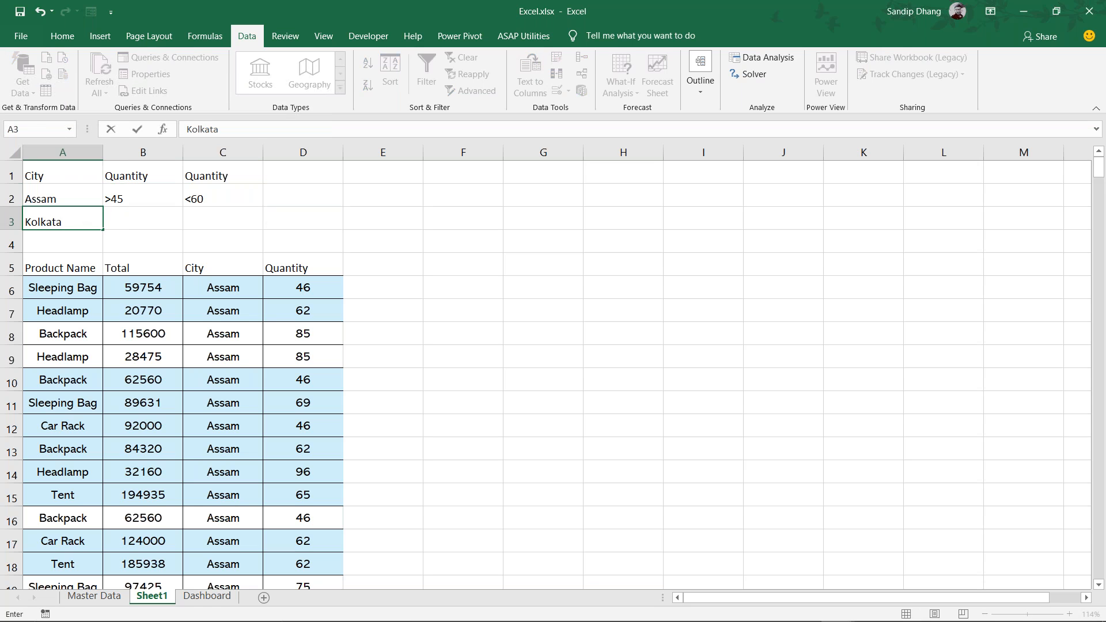
pyautogui.press('Return')
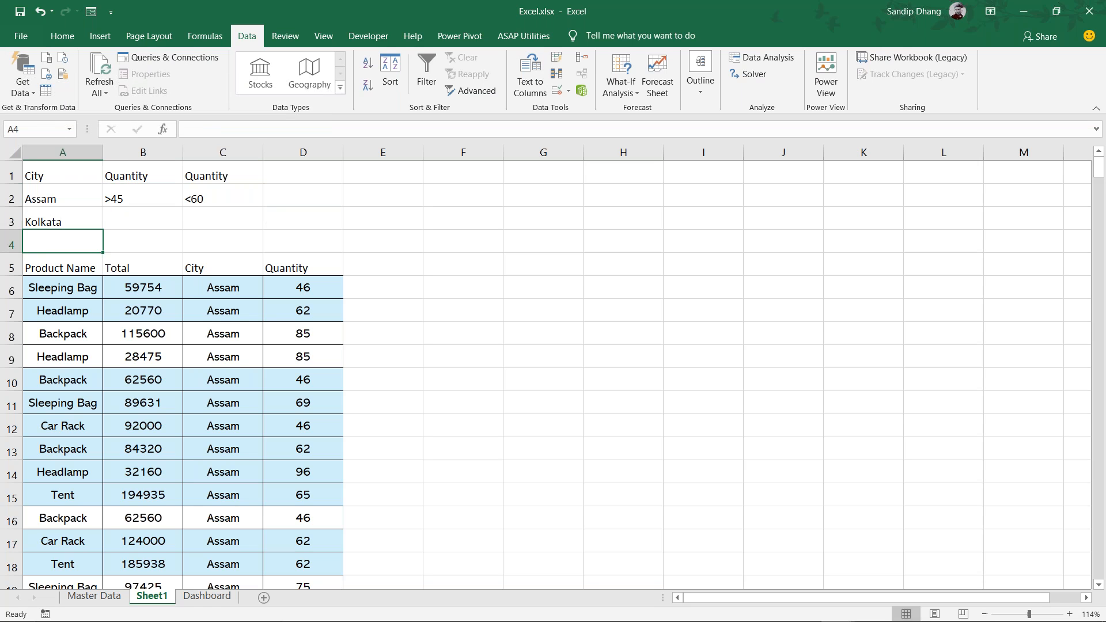
# Delete all extracted records from row 6 down, keeping the headers in row 5
pyautogui.click(12, 288)
pyautogui.hotkey('ctrl', 'shift', 'Down')
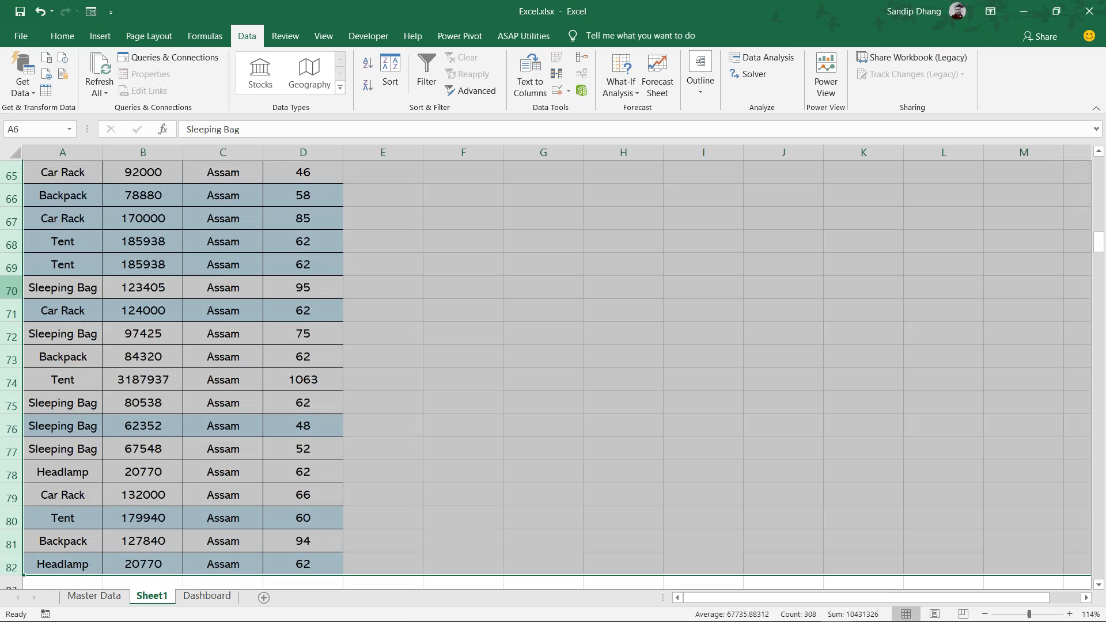
pyautogui.hotkey('ctrl', '-')
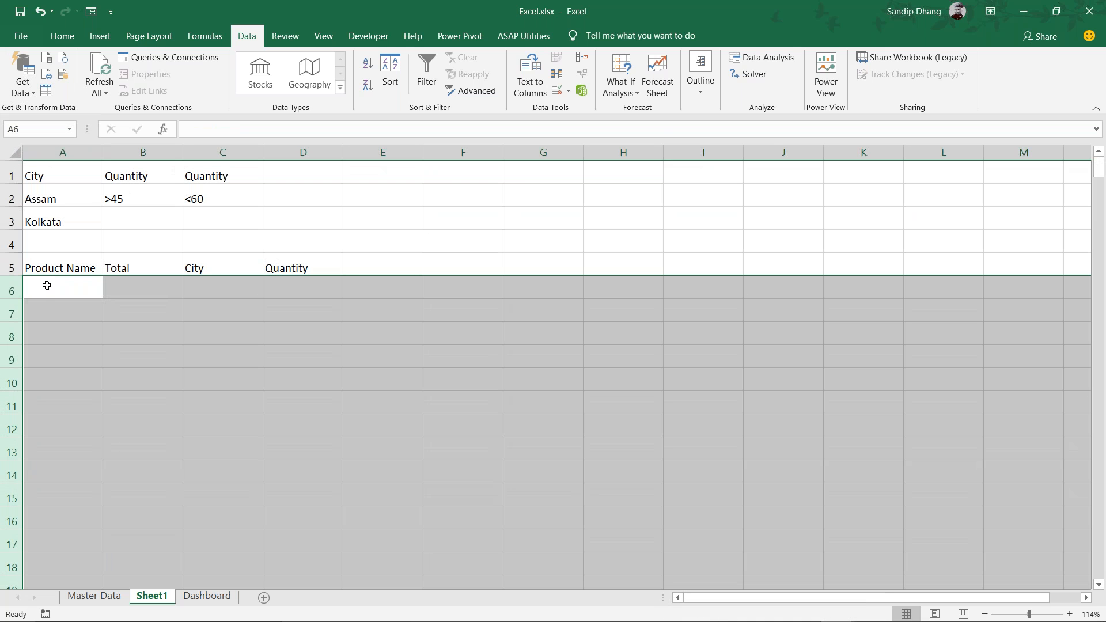
pyautogui.click(47, 285)
# Start an Advanced Filter from headers A5:D5, set to copy to another location, with list range Data[#All]
pyautogui.click(48, 271)
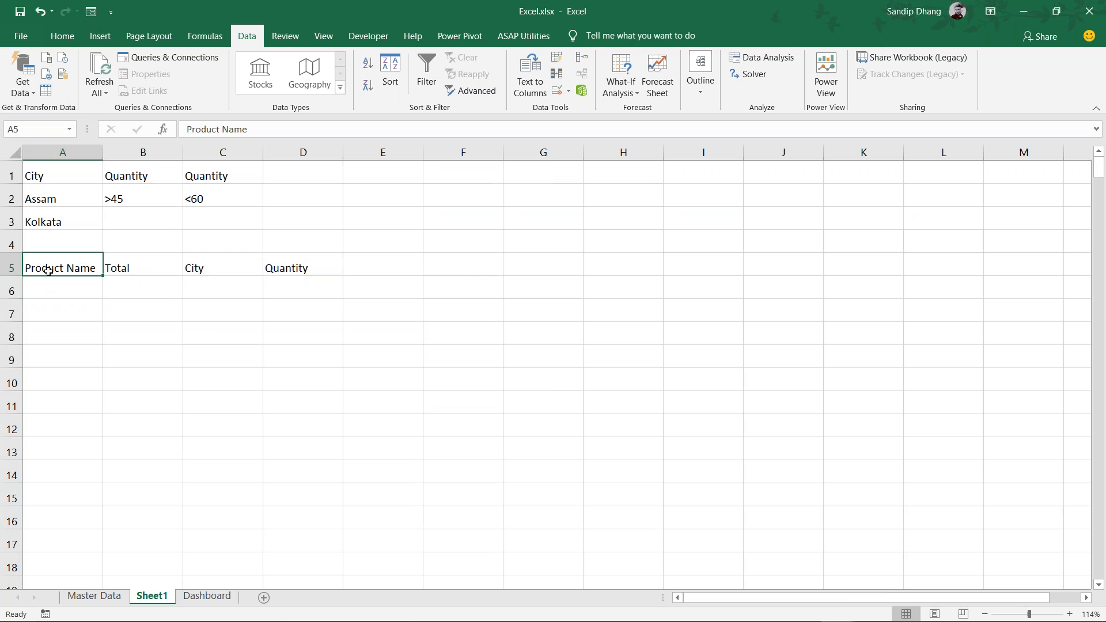
pyautogui.hotkey('ctrl', 'shift', 'Right')
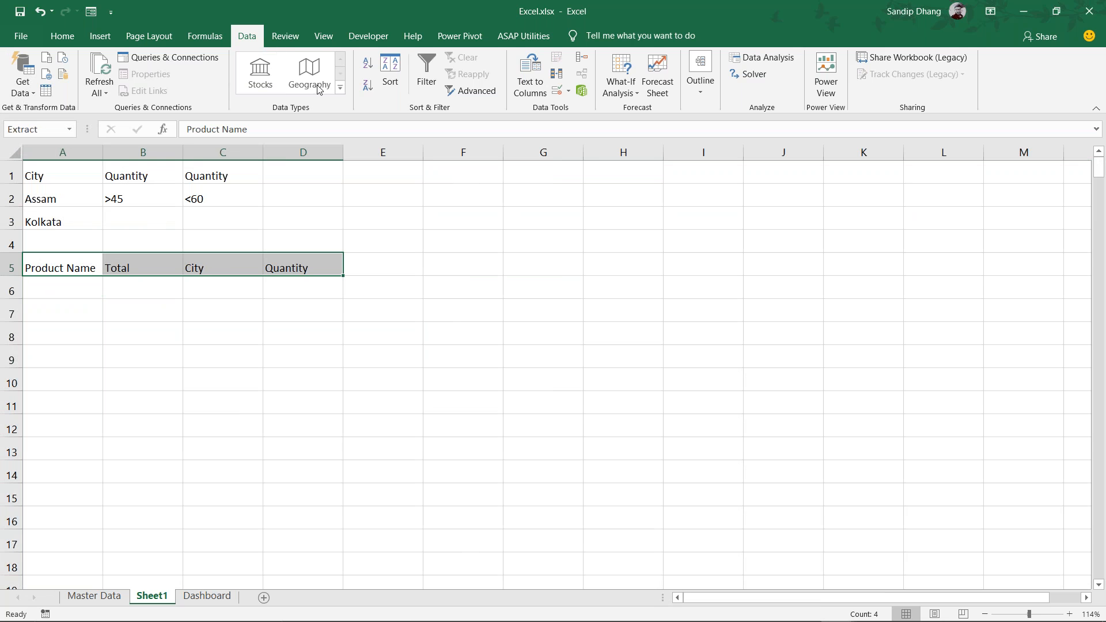
pyautogui.click(479, 90)
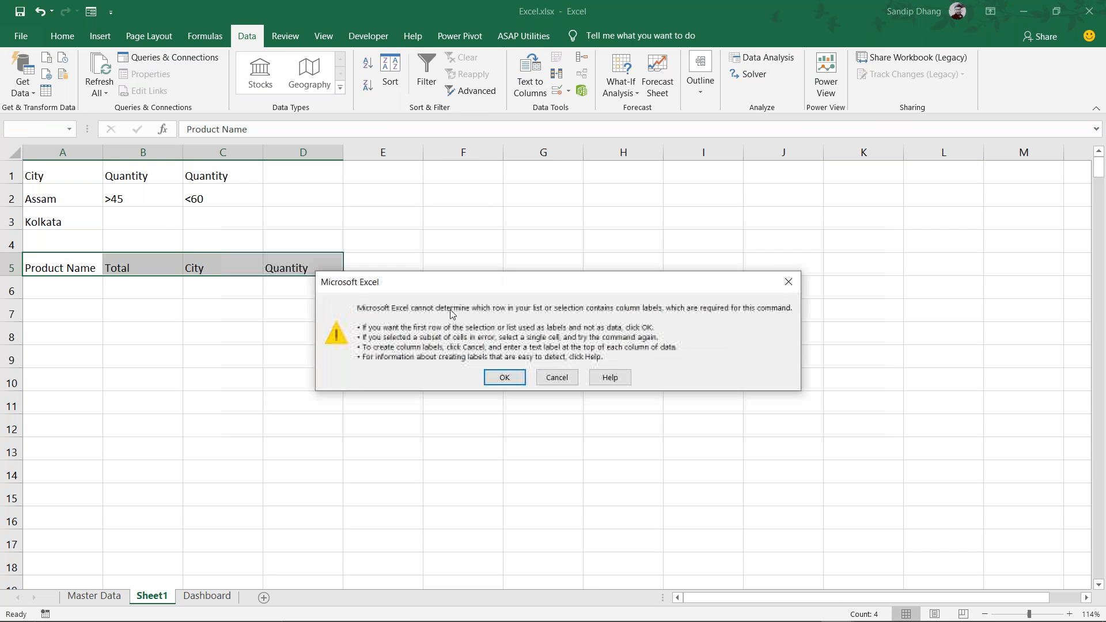
pyautogui.click(505, 379)
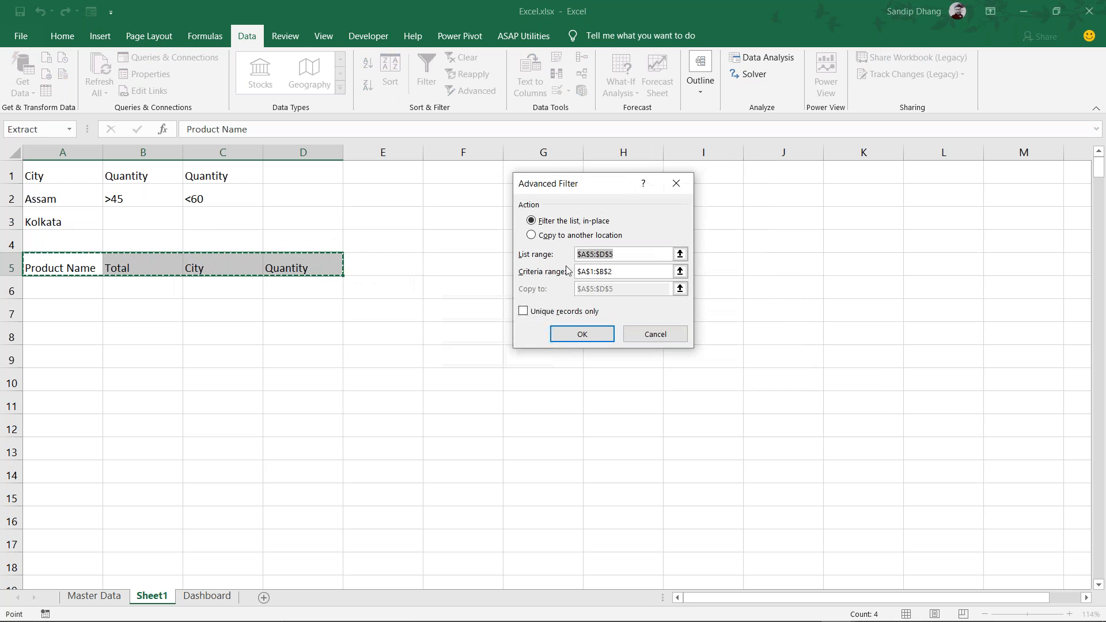
pyautogui.click(578, 235)
pyautogui.click(620, 254)
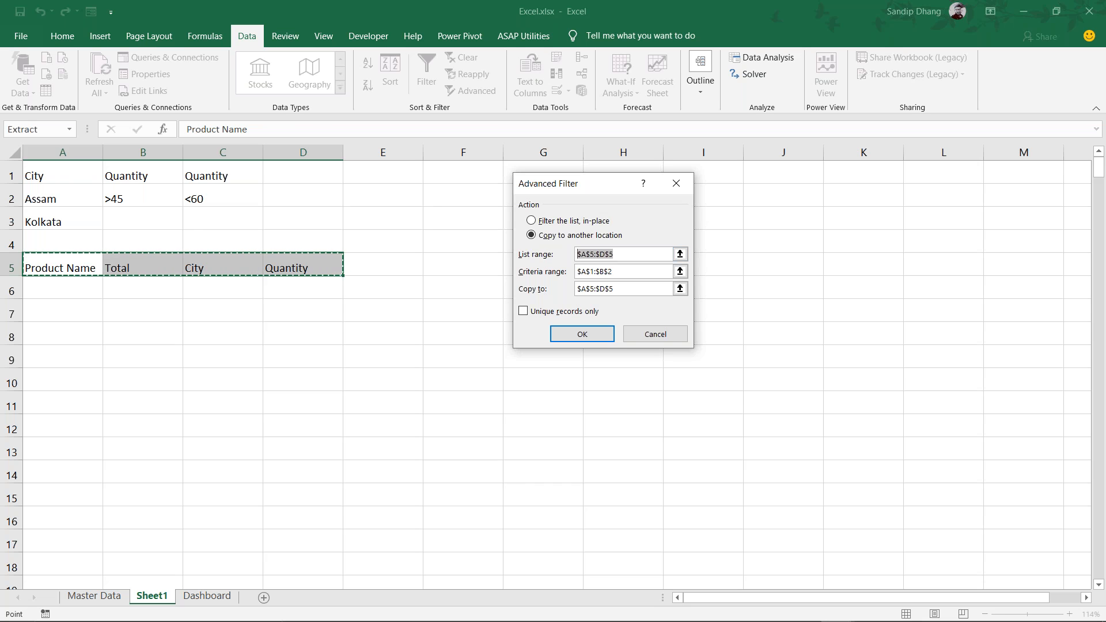
pyautogui.write('Data[#Al')
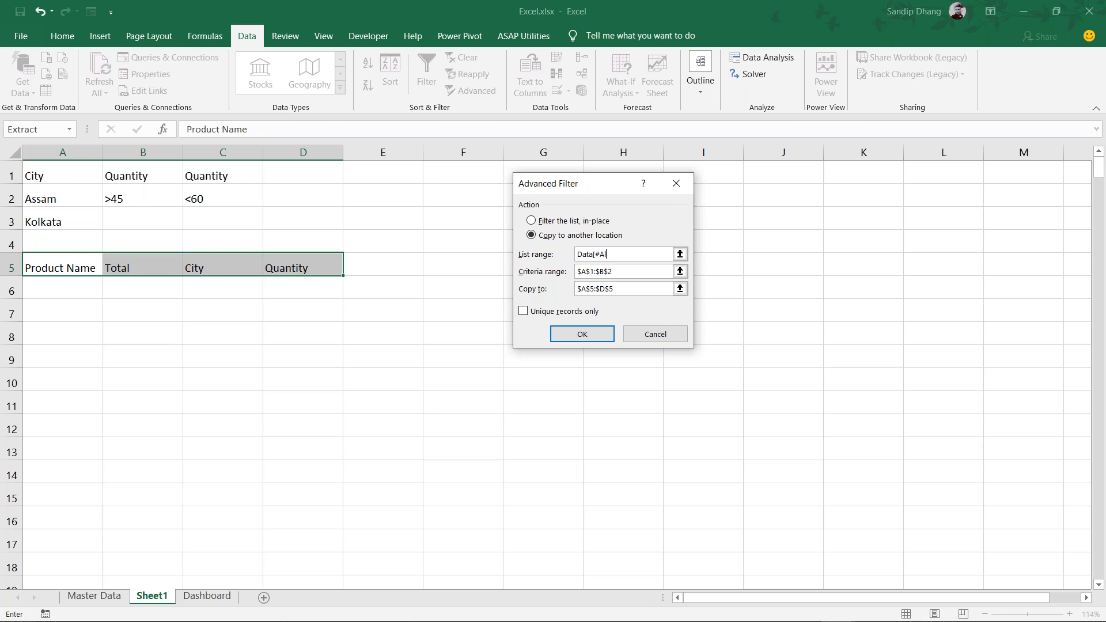
pyautogui.write('l]')
# Set the filter's criteria range to A1:C3 and copy-to range to headers A5:D5, and run it
pyautogui.click(622, 271)
pyautogui.click(72, 169)
pyautogui.moveTo(72, 170); pyautogui.dragTo(198, 213)
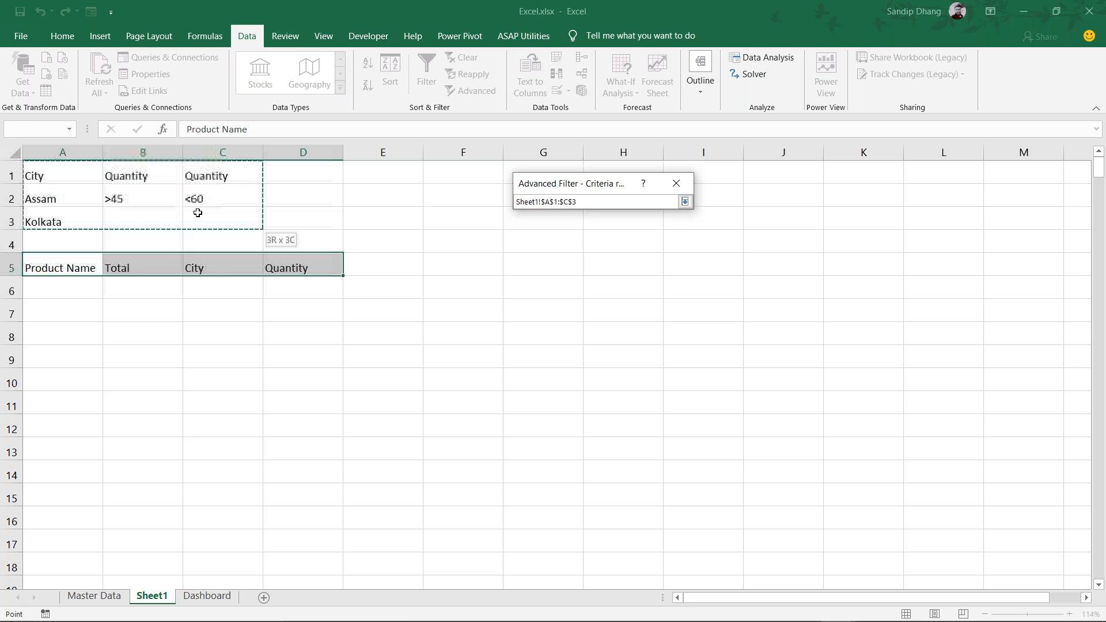
pyautogui.moveTo(197, 213); pyautogui.dragTo(198, 211)
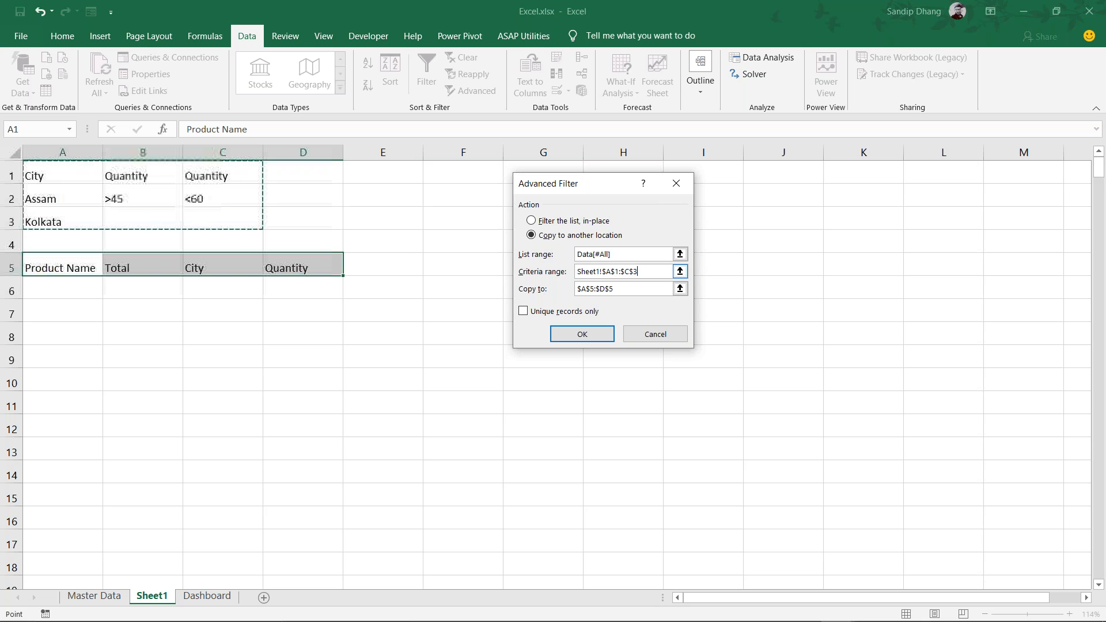
pyautogui.moveTo(632, 290); pyautogui.dragTo(577, 269)
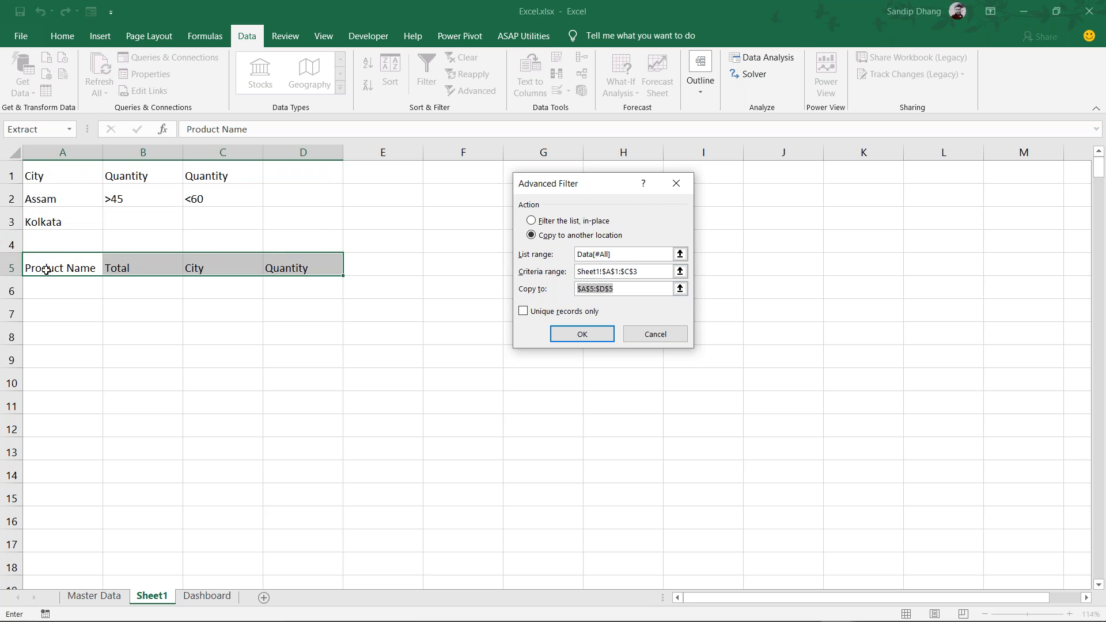
pyautogui.moveTo(50, 257); pyautogui.dragTo(300, 254)
pyautogui.click(581, 335)
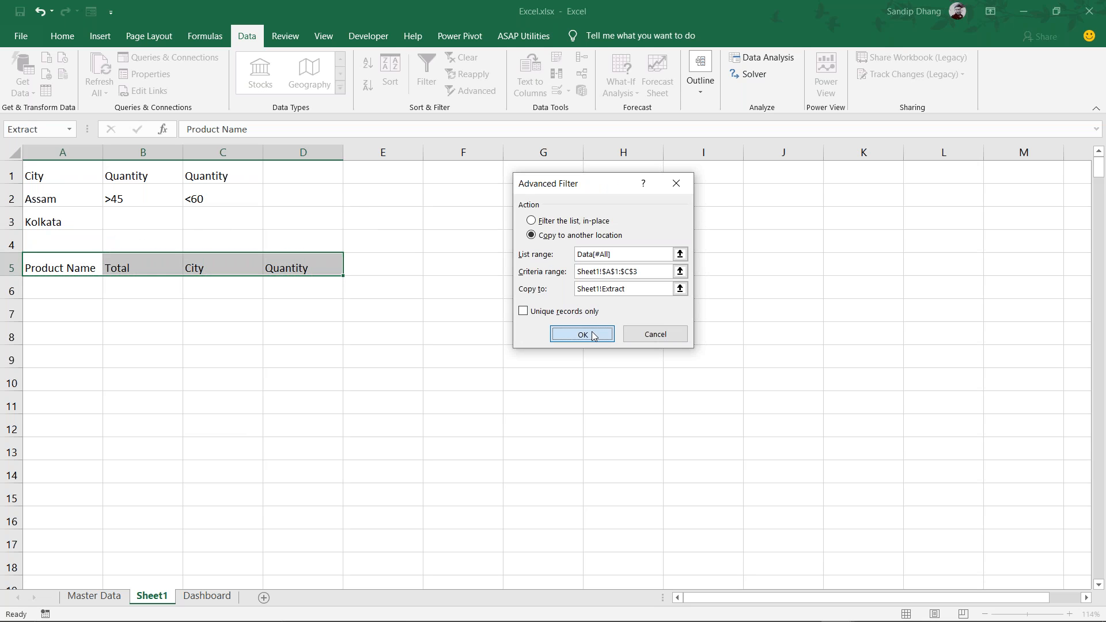
# Examine the City and Quantity values of the extracted Assam and Kolkata records against the criteria in A1:C3
pyautogui.click(236, 291)
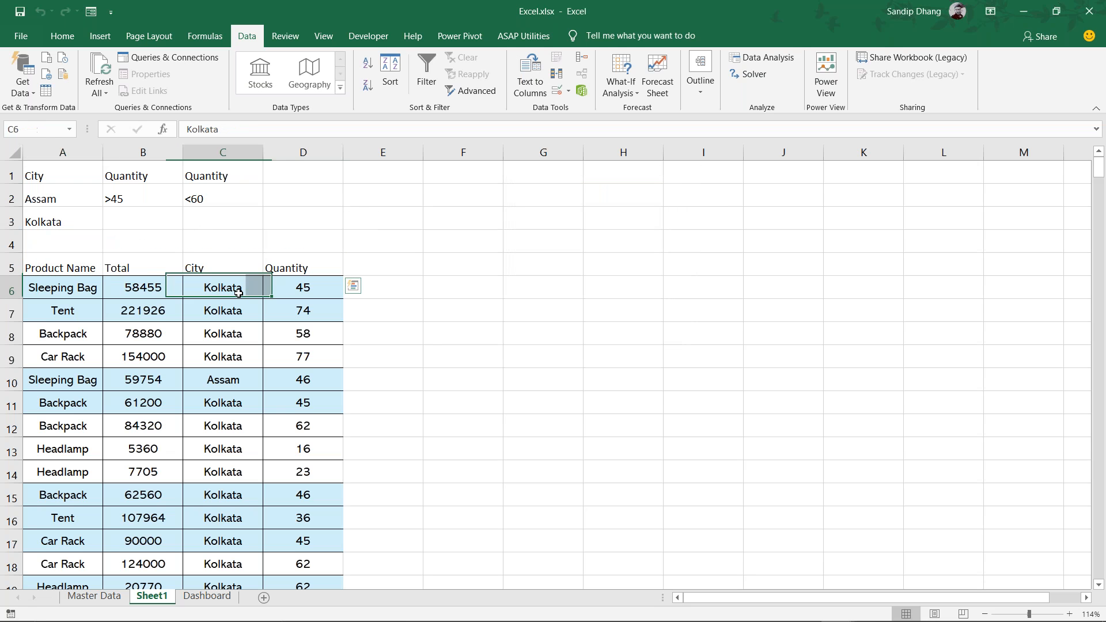
pyautogui.click(280, 291)
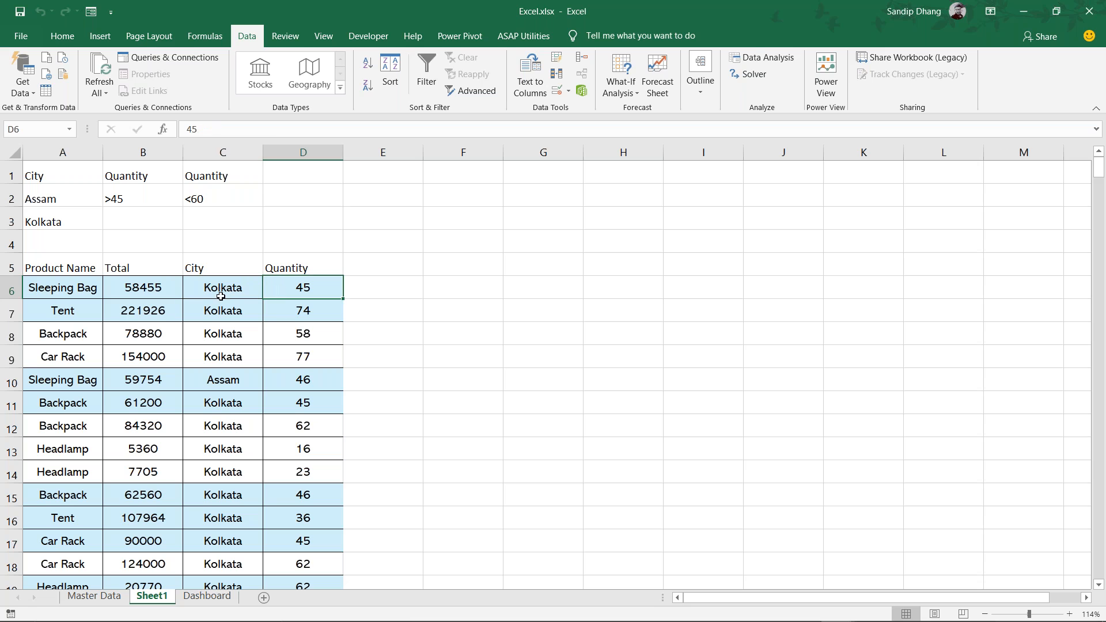
pyautogui.click(282, 313)
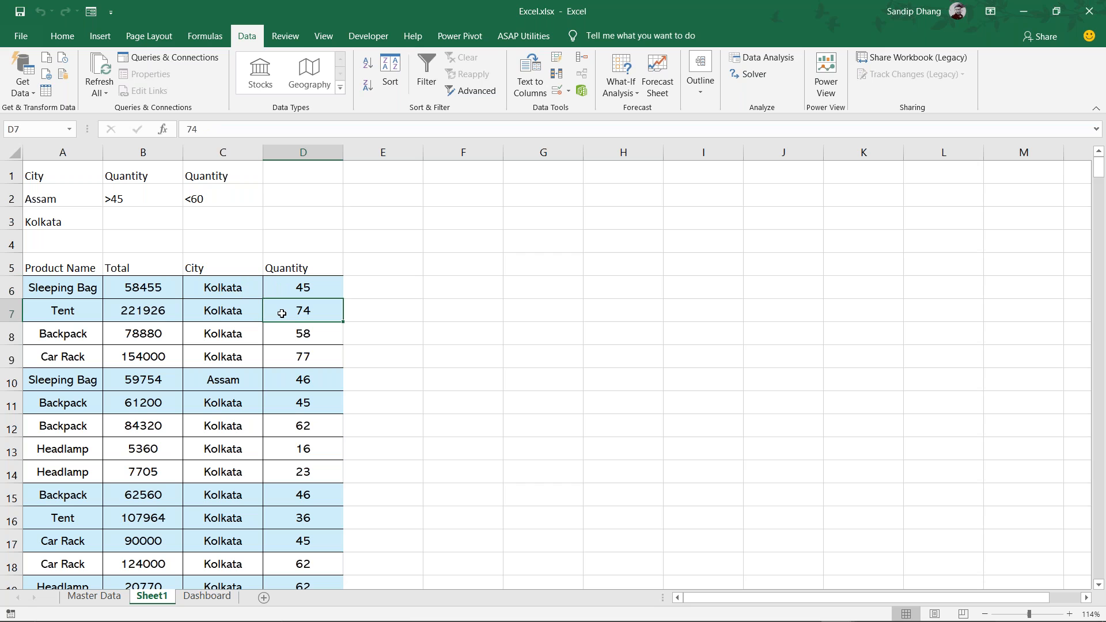
pyautogui.click(218, 382)
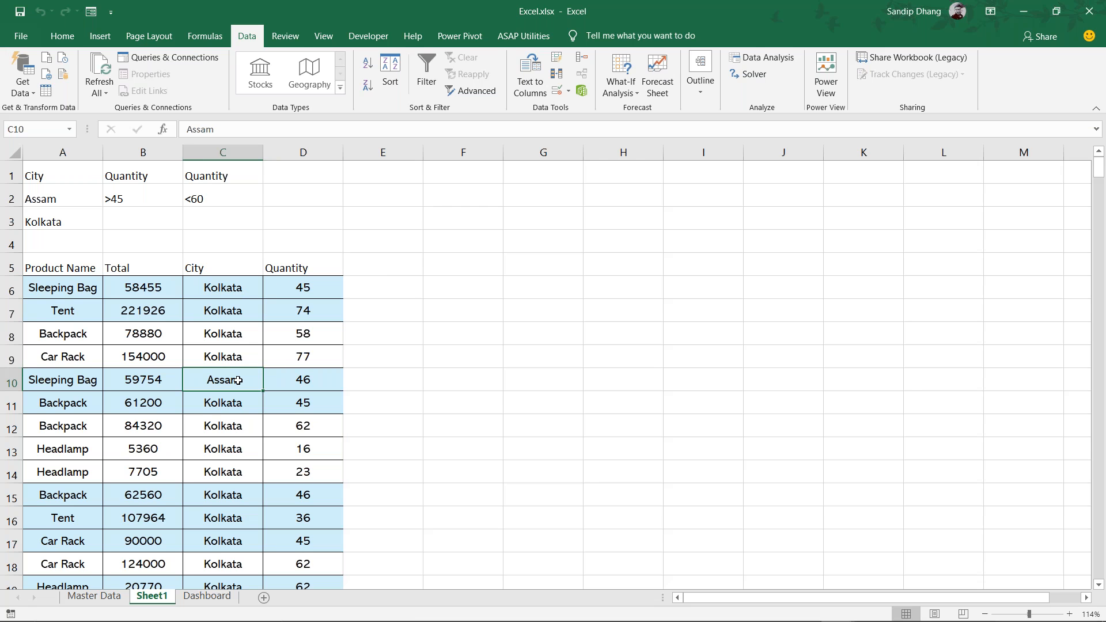
pyautogui.click(292, 375)
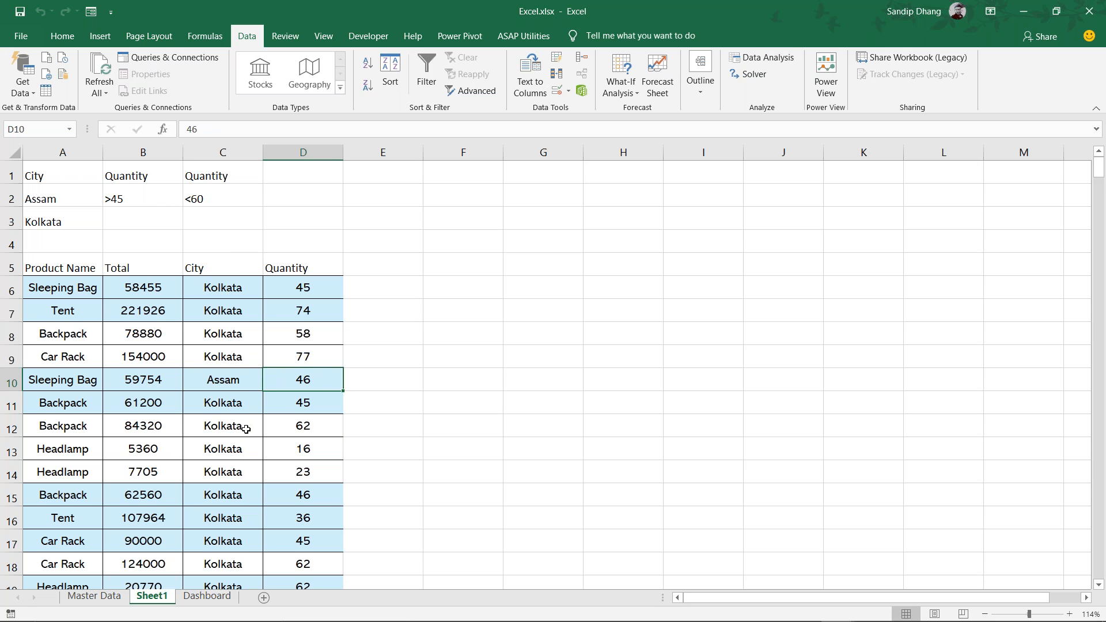
pyautogui.scroll(-1, 240, 452)
pyautogui.scroll(-4, 239, 451)
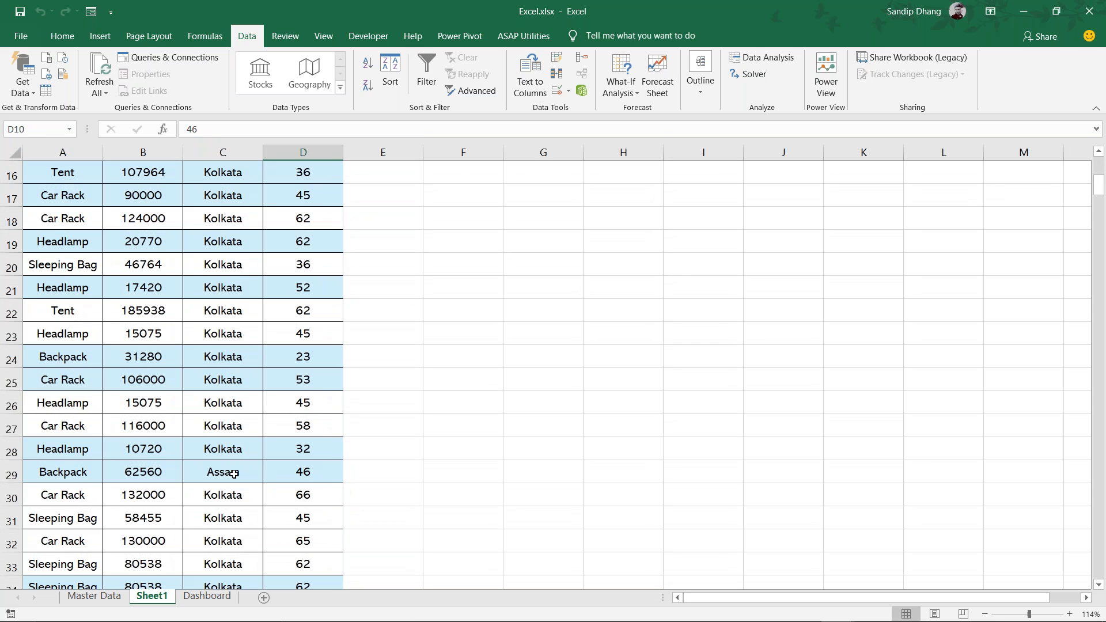
pyautogui.moveTo(234, 473); pyautogui.dragTo(299, 477)
pyautogui.scroll(-3, 301, 477)
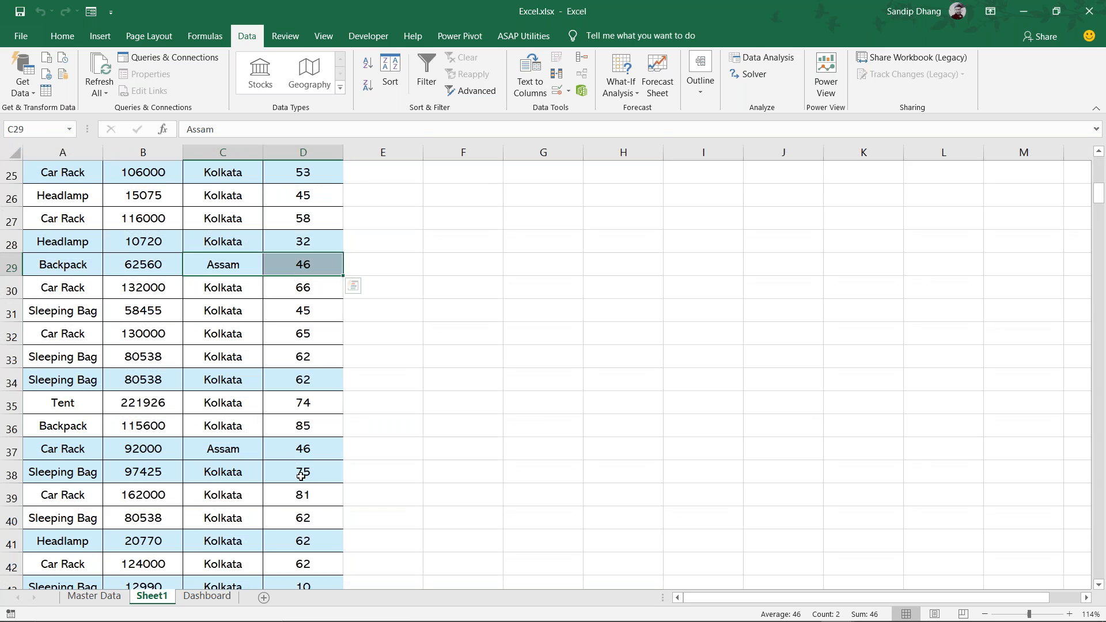
pyautogui.scroll(-3, 300, 476)
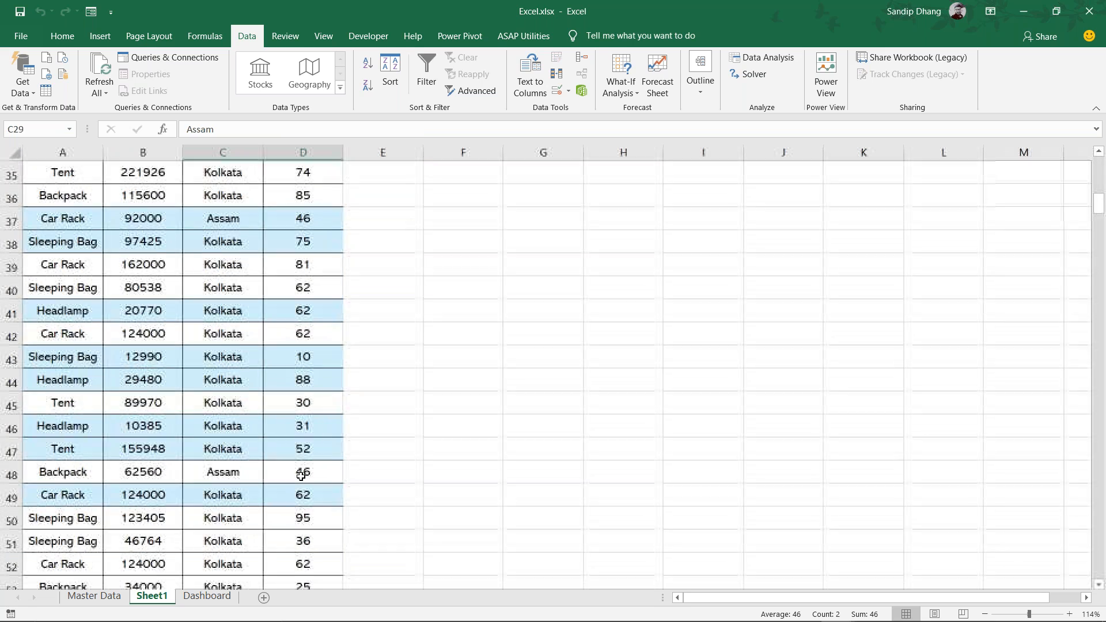
pyautogui.scroll(-2, 300, 477)
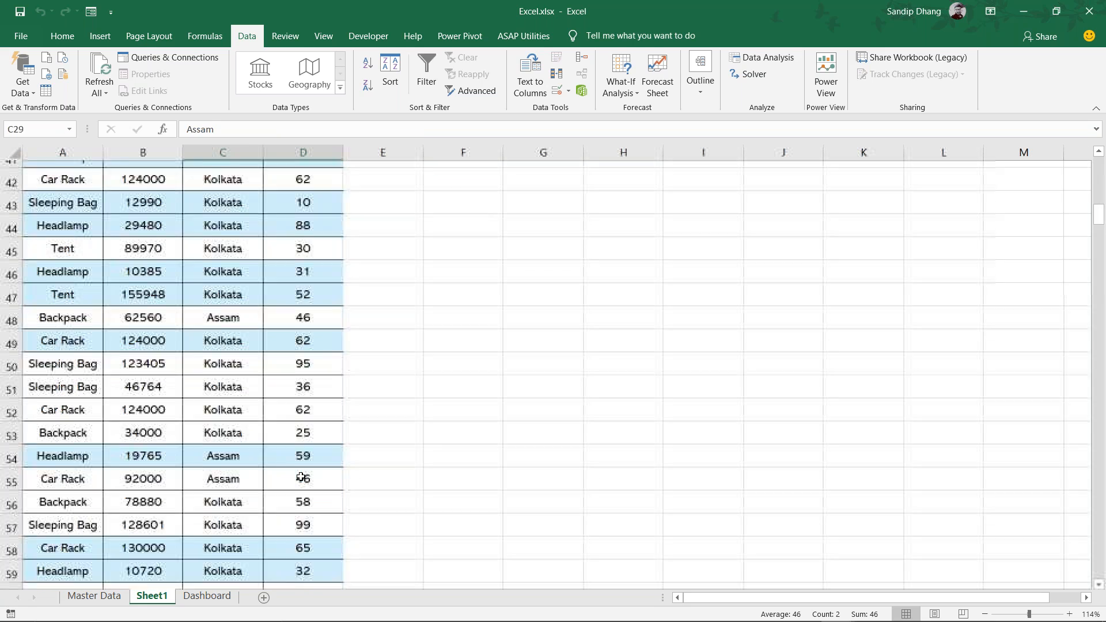
pyautogui.scroll(-1, 300, 476)
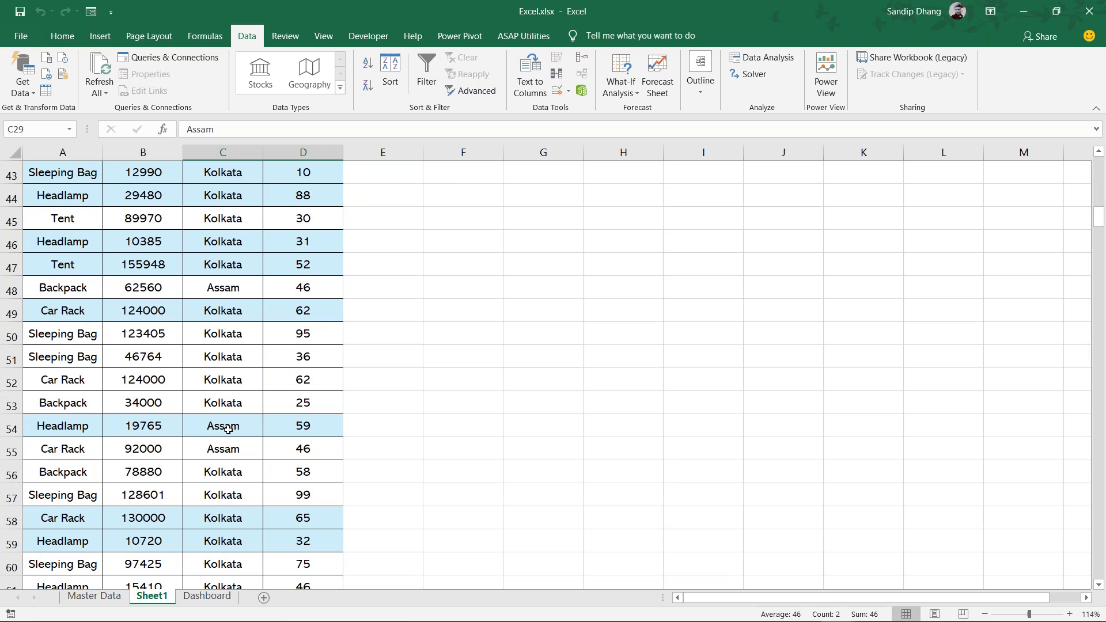
# Delete the extracted records together with their header row, from row 5 down, keeping the criteria in A1:C3
pyautogui.moveTo(224, 430); pyautogui.dragTo(298, 421)
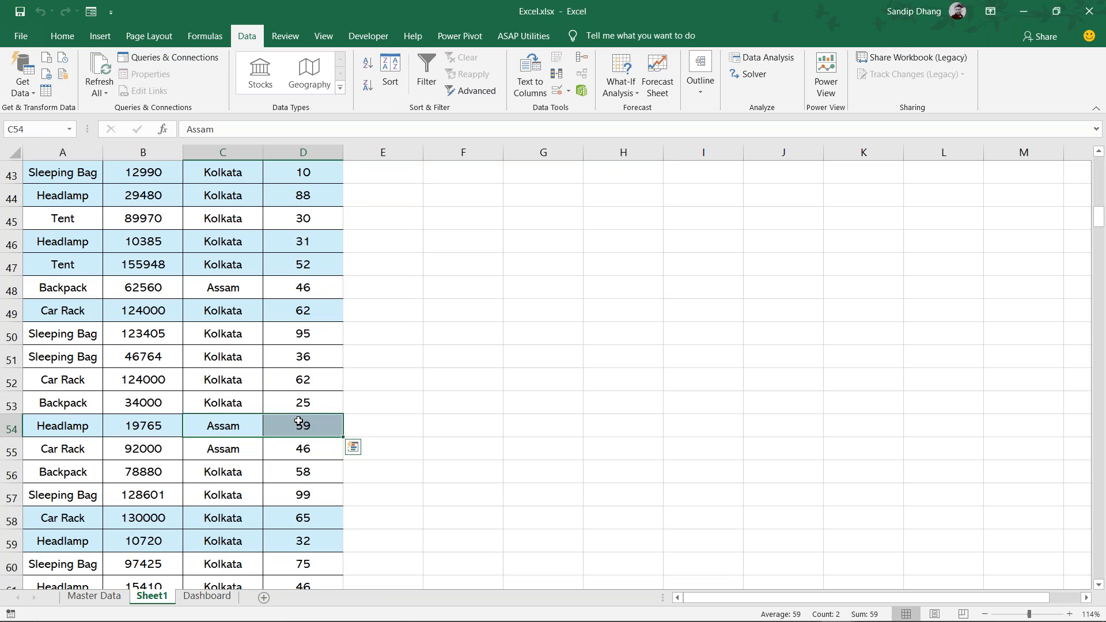
pyautogui.scroll(14, 299, 424)
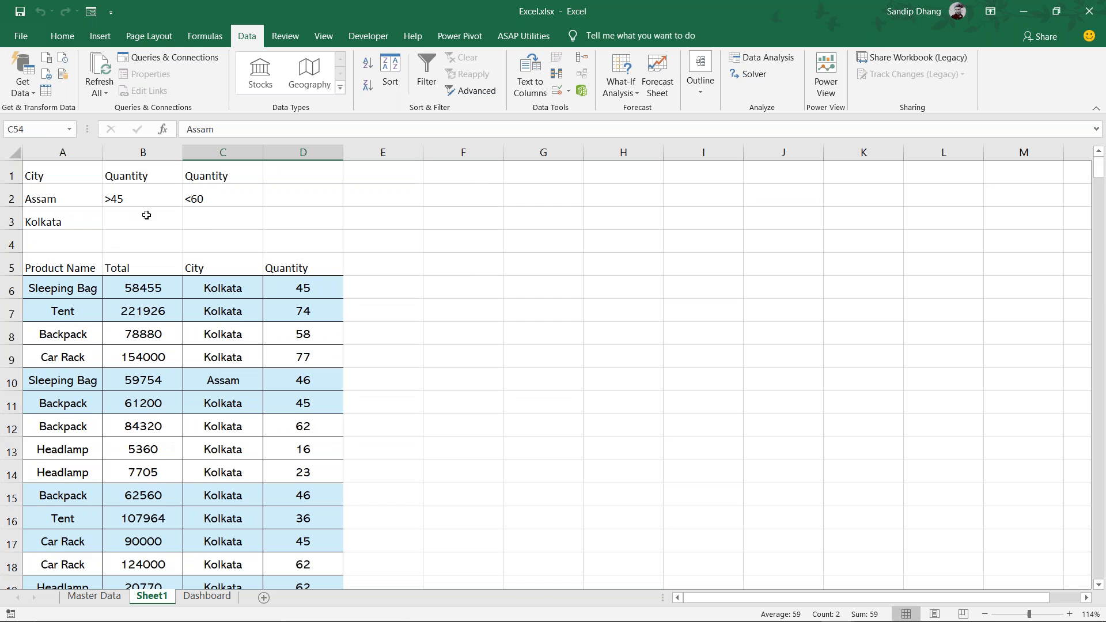
pyautogui.moveTo(57, 170); pyautogui.dragTo(221, 222)
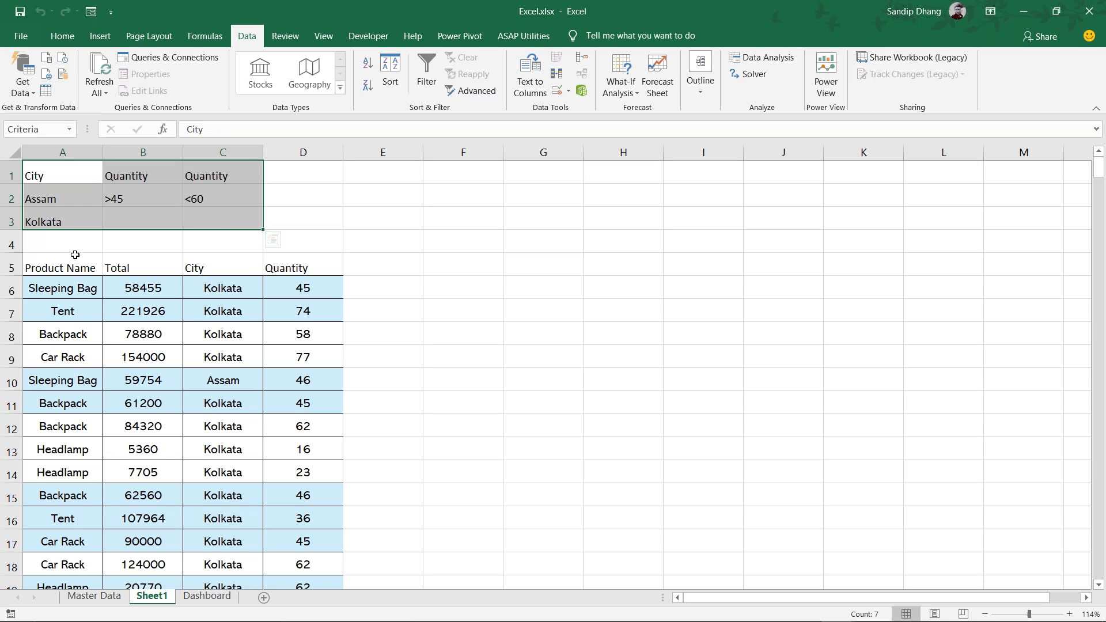
pyautogui.click(11, 269)
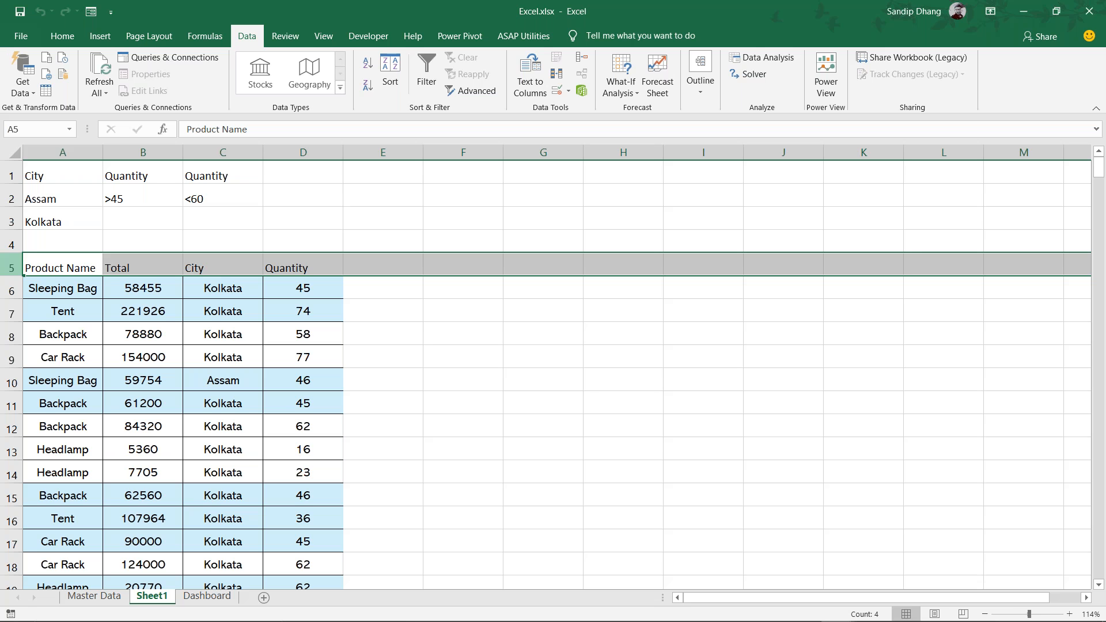
pyautogui.hotkey('ctrl', 'shift', 'Down')
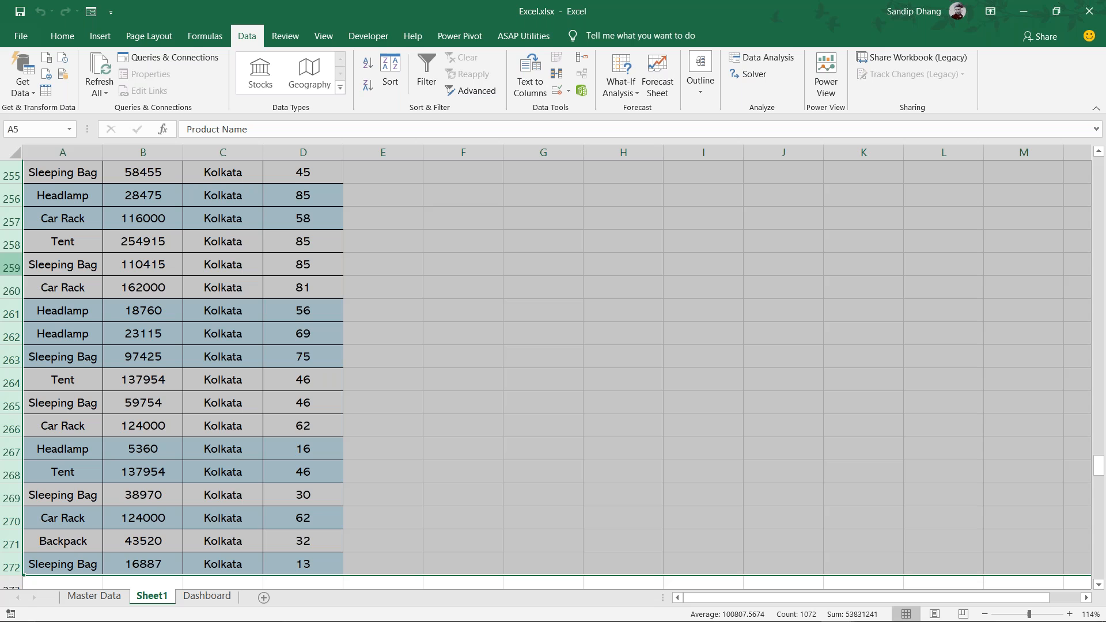
pyautogui.hotkey('ctrl', '-')
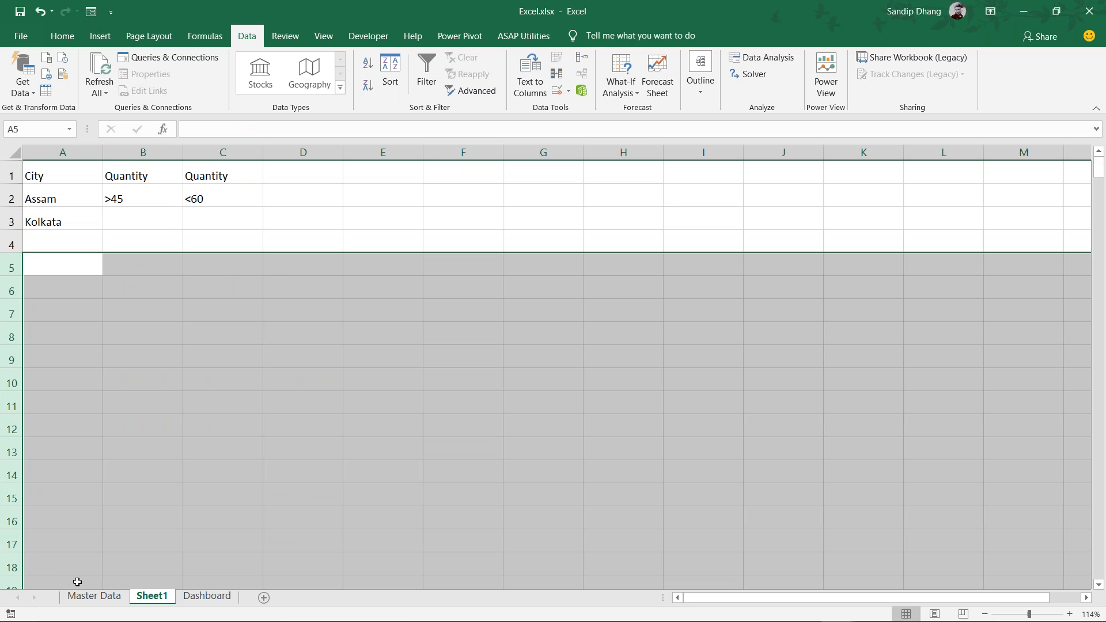
# Turn on the filter buttons for the Master Data table's headers and list the Product Name filter values
pyautogui.click(98, 596)
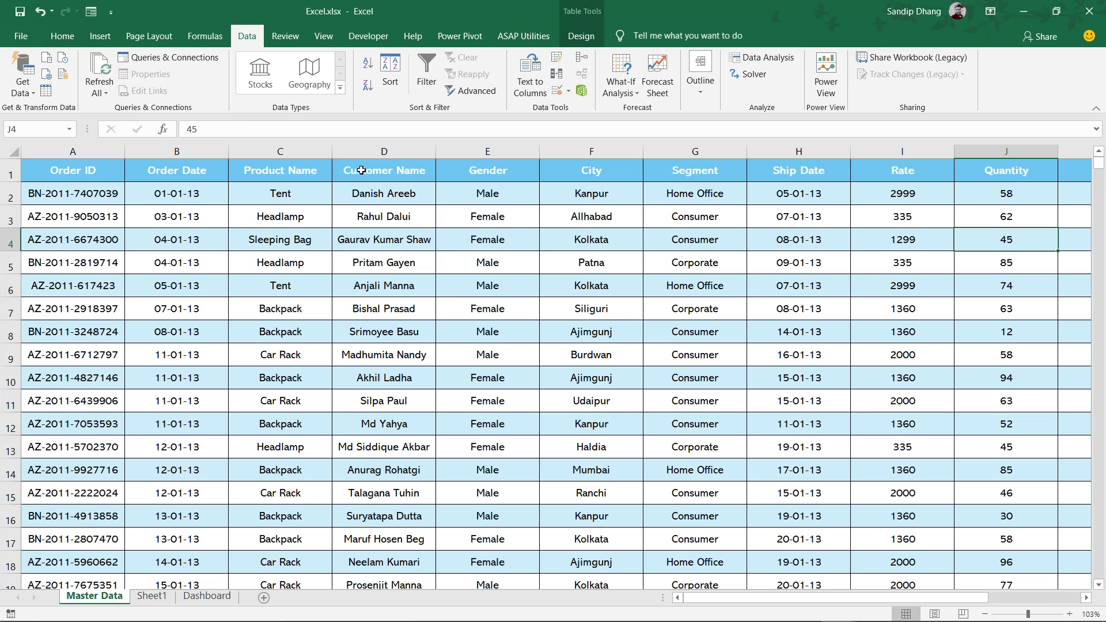
pyautogui.click(309, 172)
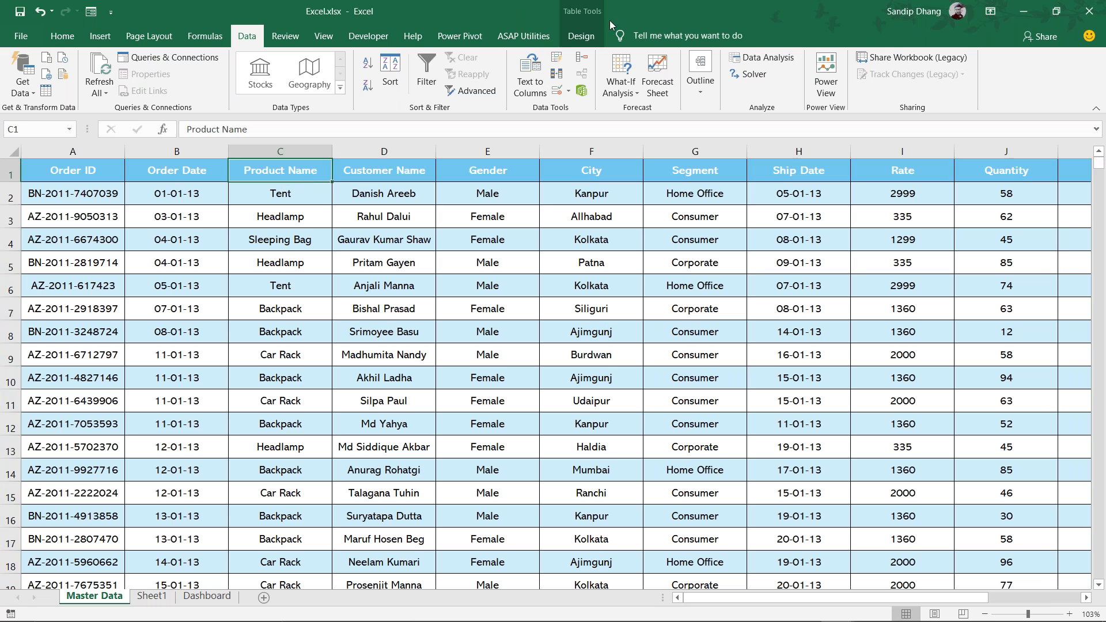
pyautogui.click(580, 37)
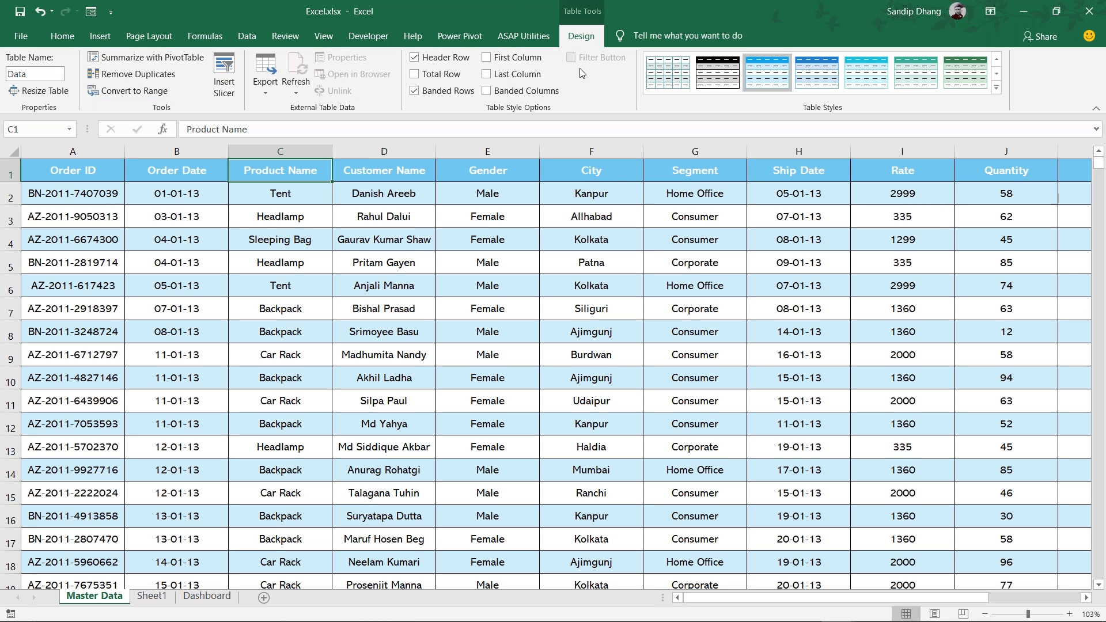
pyautogui.click(340, 249)
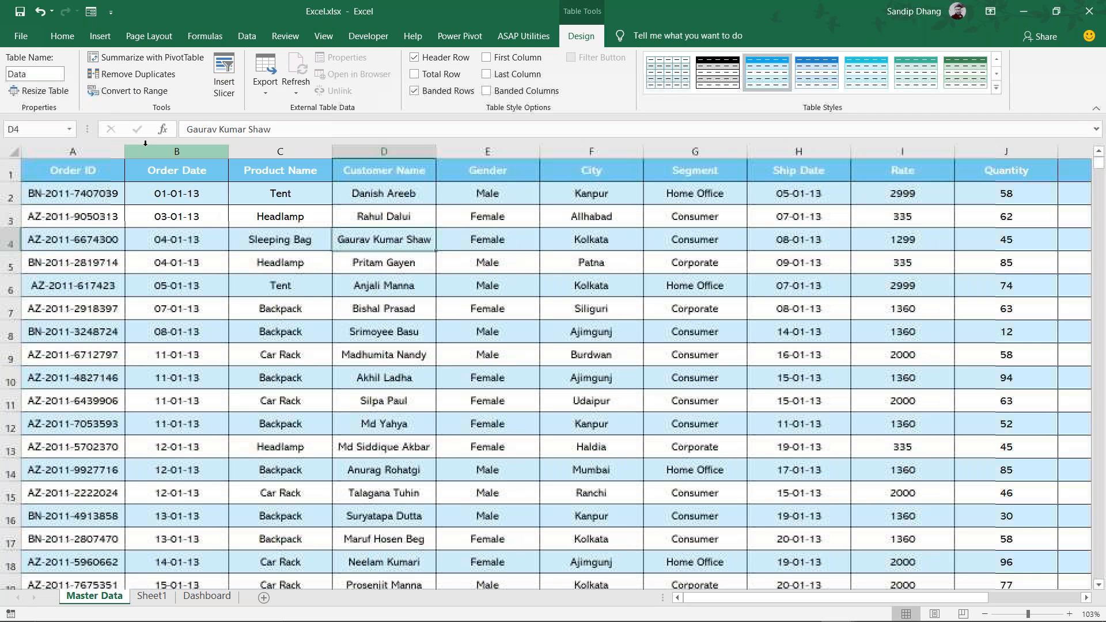
pyautogui.click(66, 178)
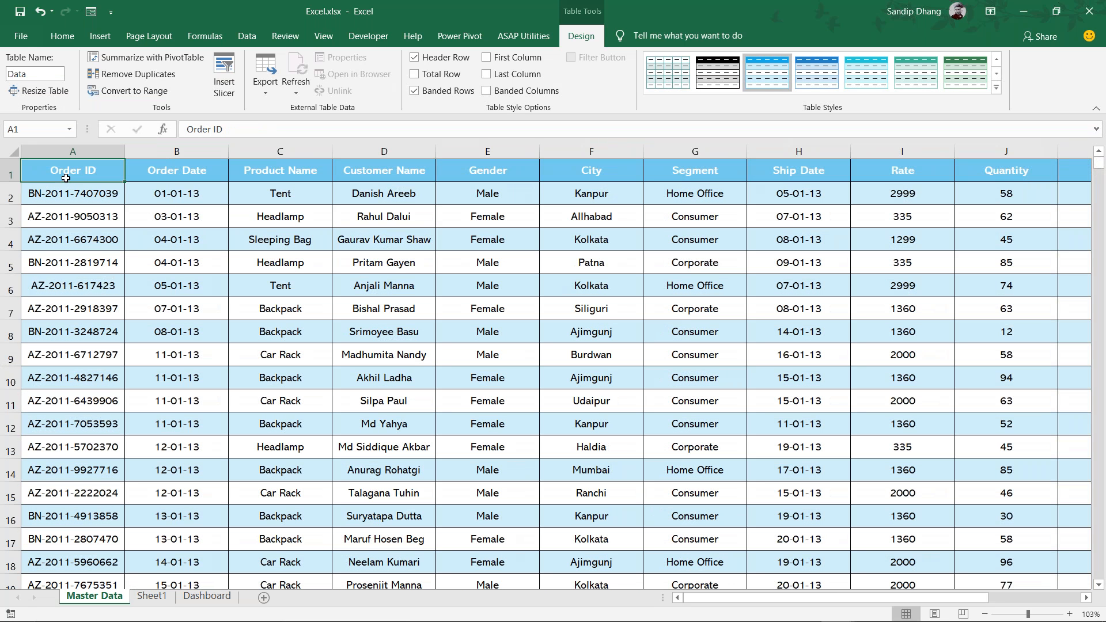
pyautogui.hotkey('ctrl', 'shift', 'l')
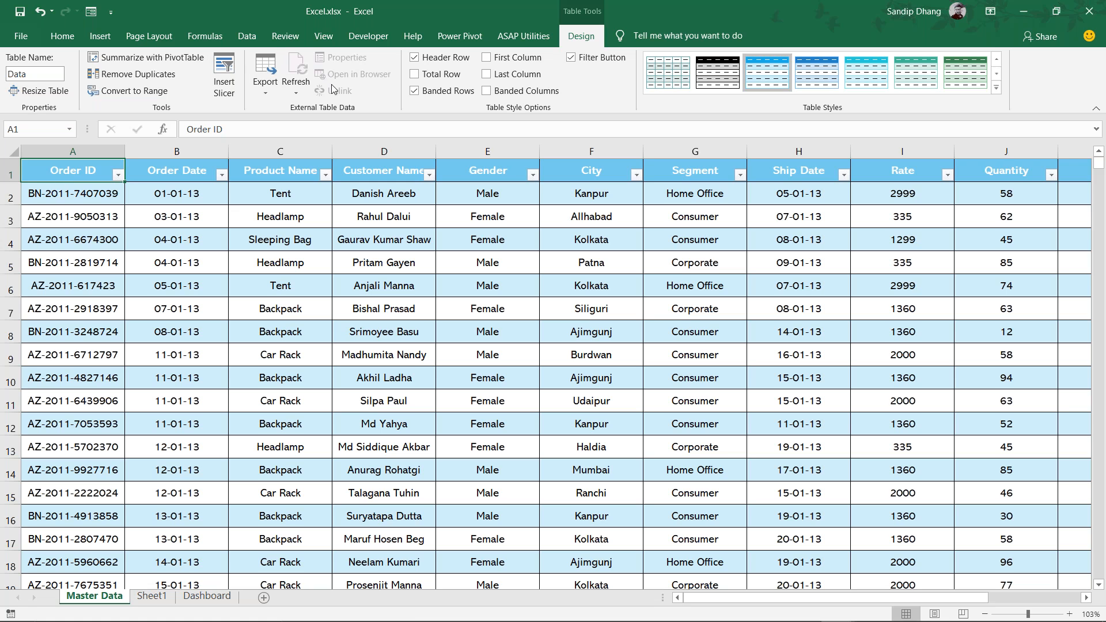
pyautogui.click(326, 175)
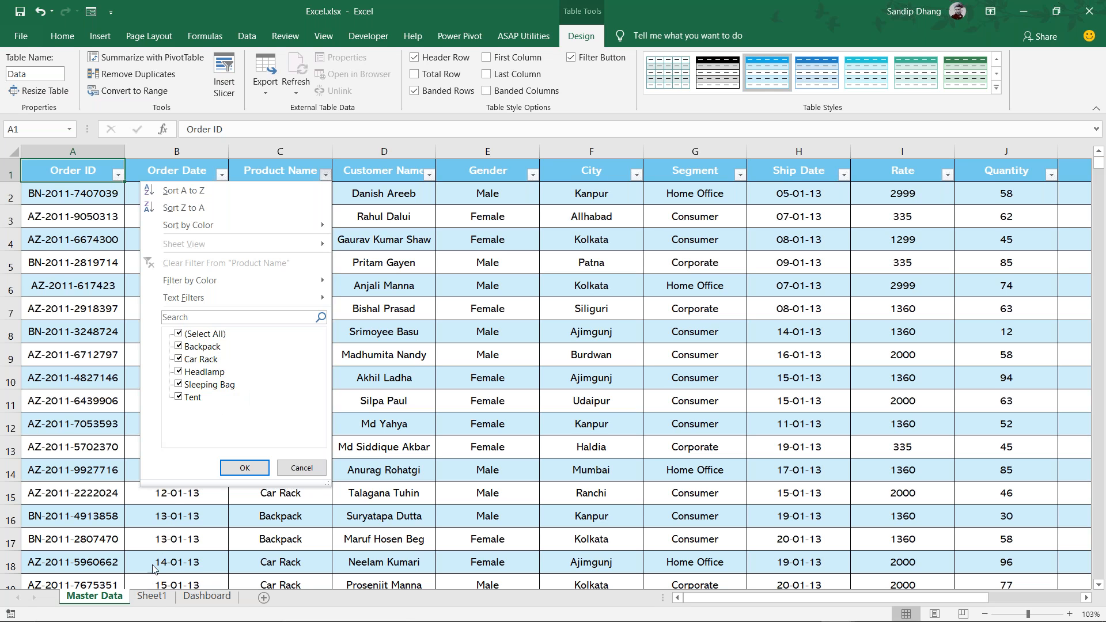
# Enter the header Product Name in cell A5 of Sheet1
pyautogui.click(156, 599)
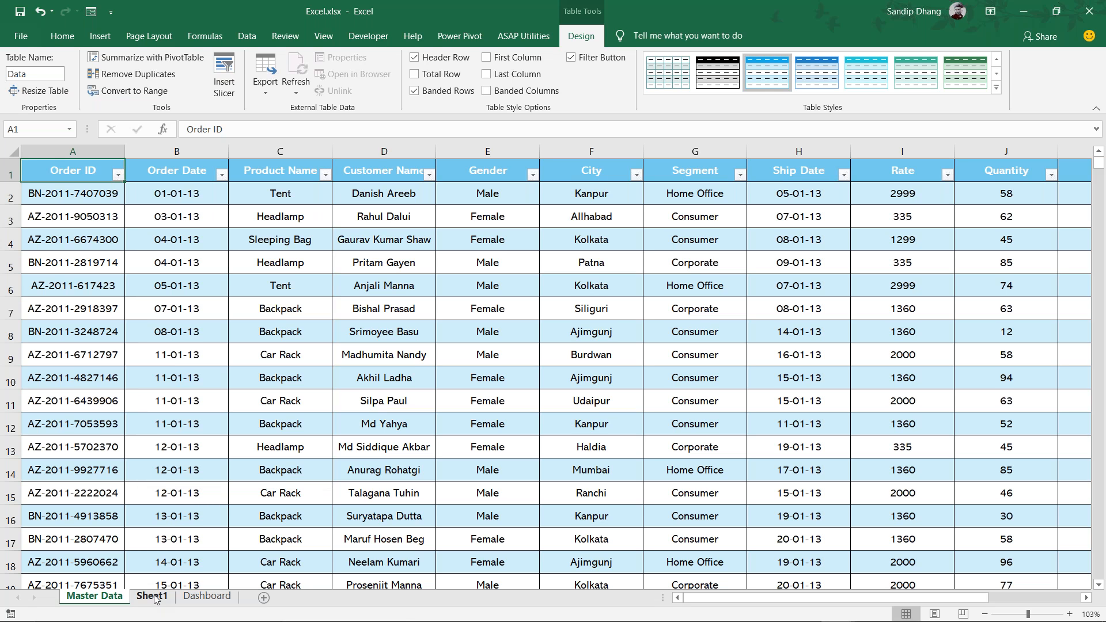
pyautogui.click(155, 599)
pyautogui.click(78, 268)
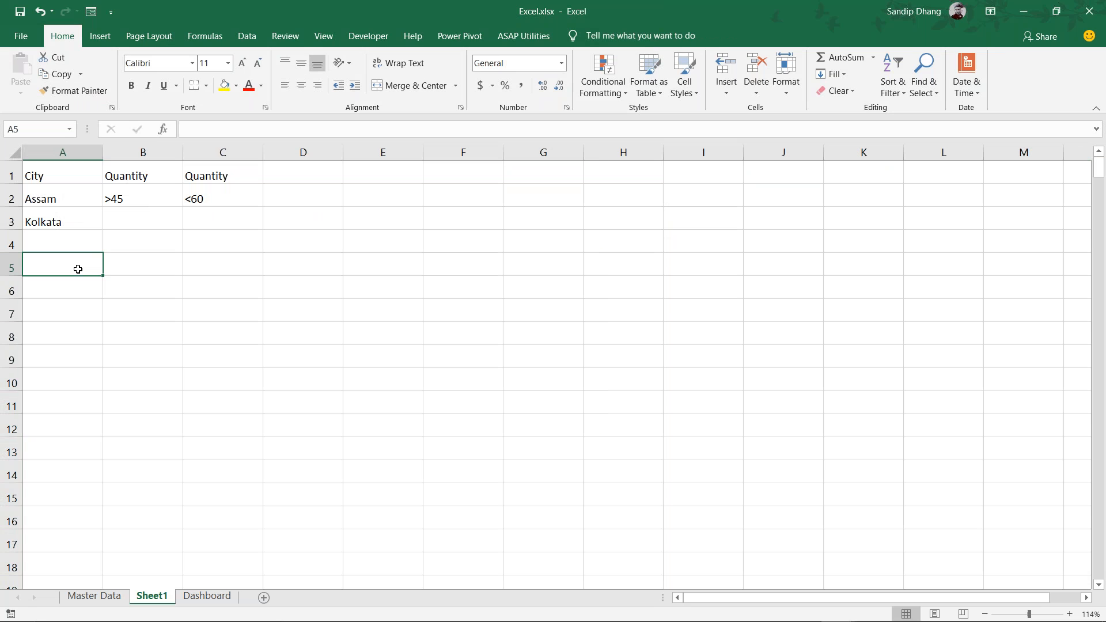
pyautogui.write('sns')
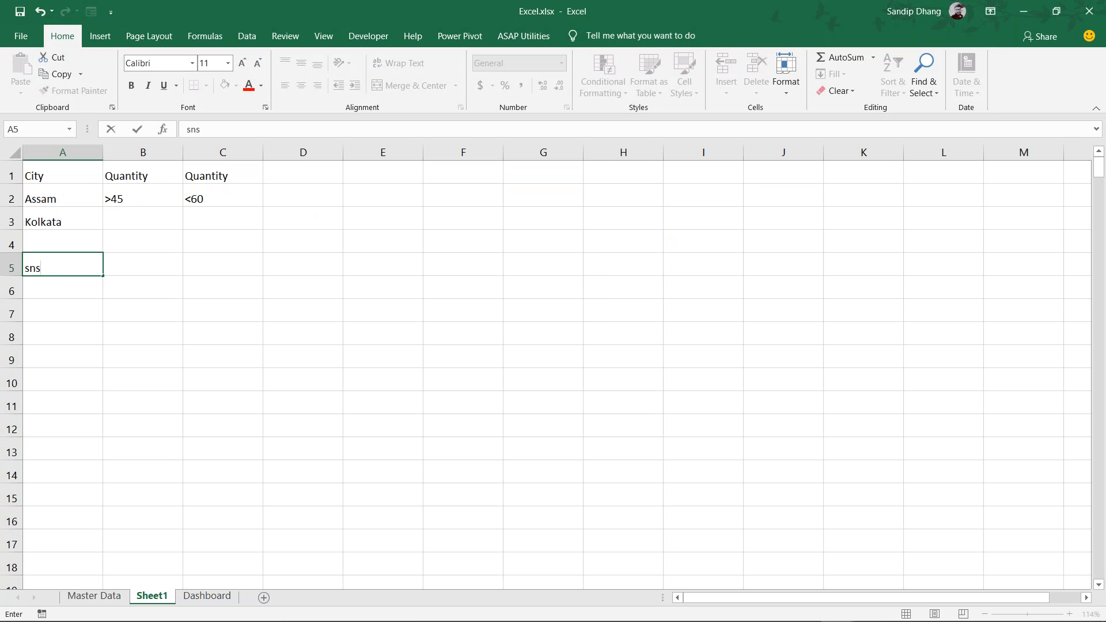
pyautogui.press('Escape')
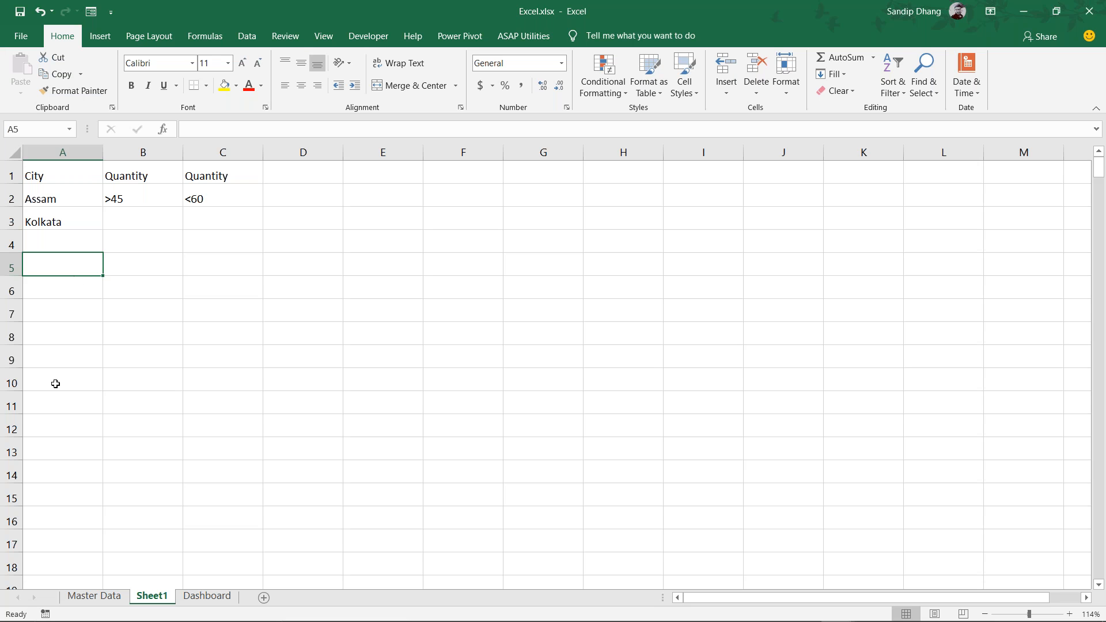
pyautogui.click(93, 596)
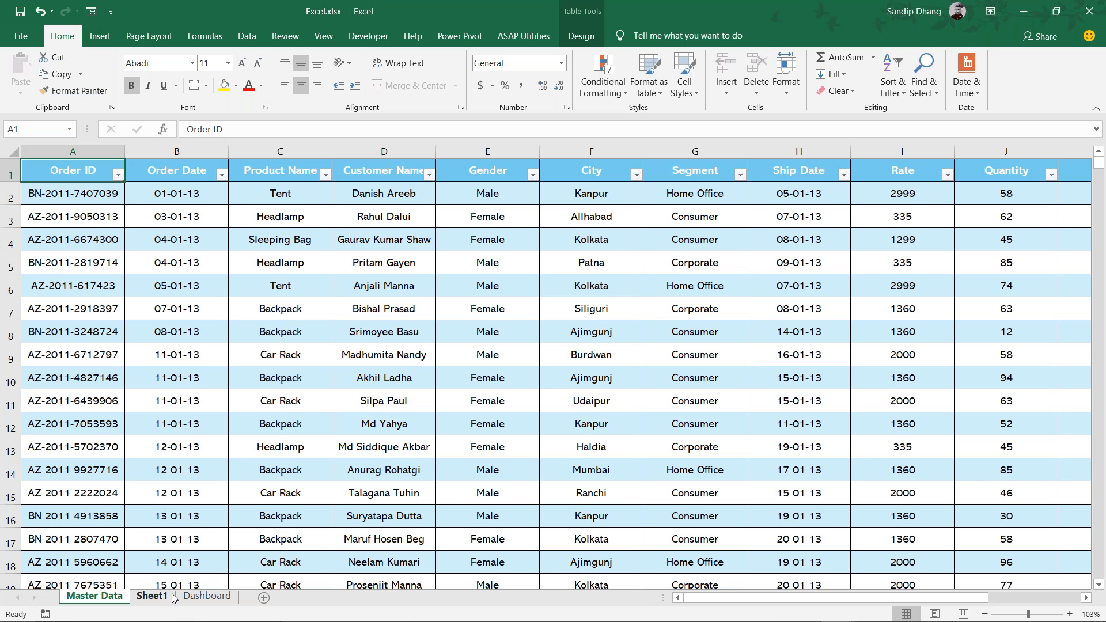
pyautogui.click(164, 596)
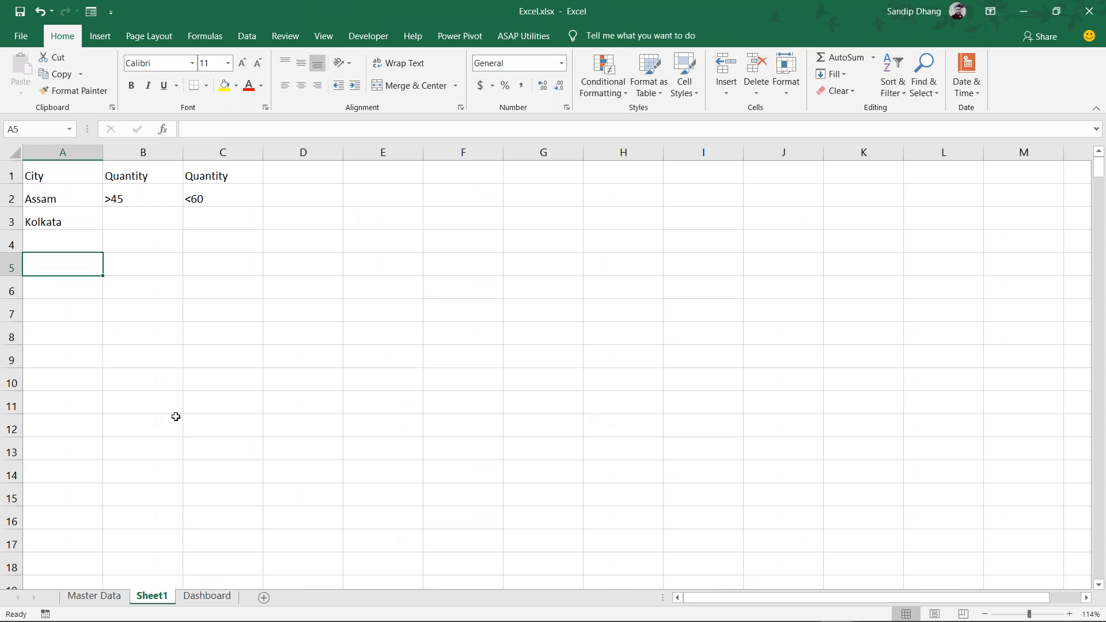
pyautogui.write('Product')
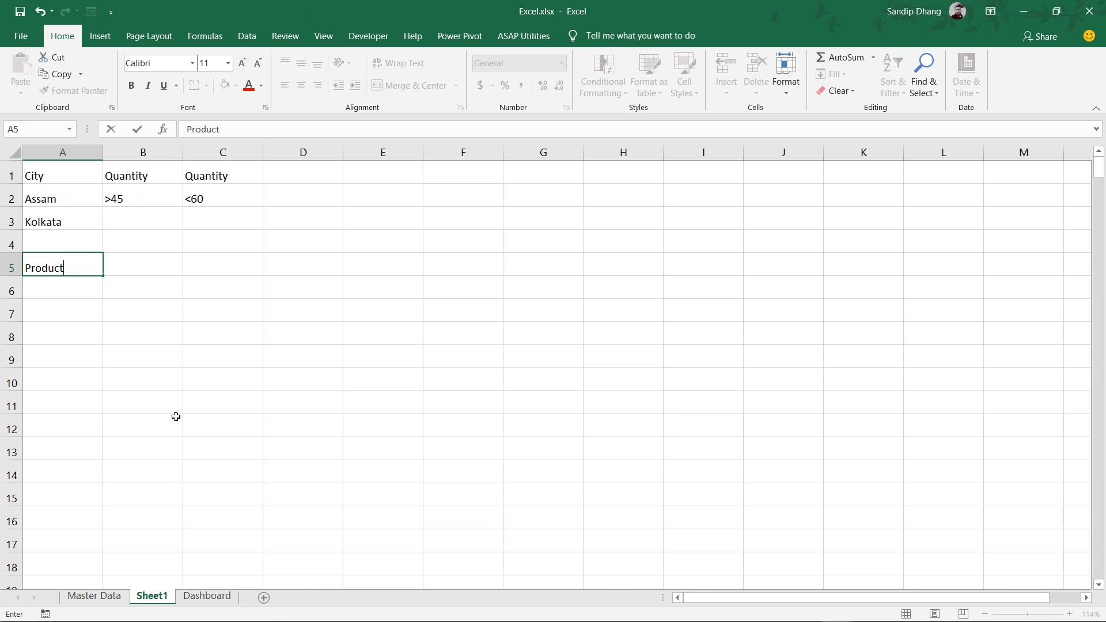
pyautogui.write(' Name')
pyautogui.press('Return')
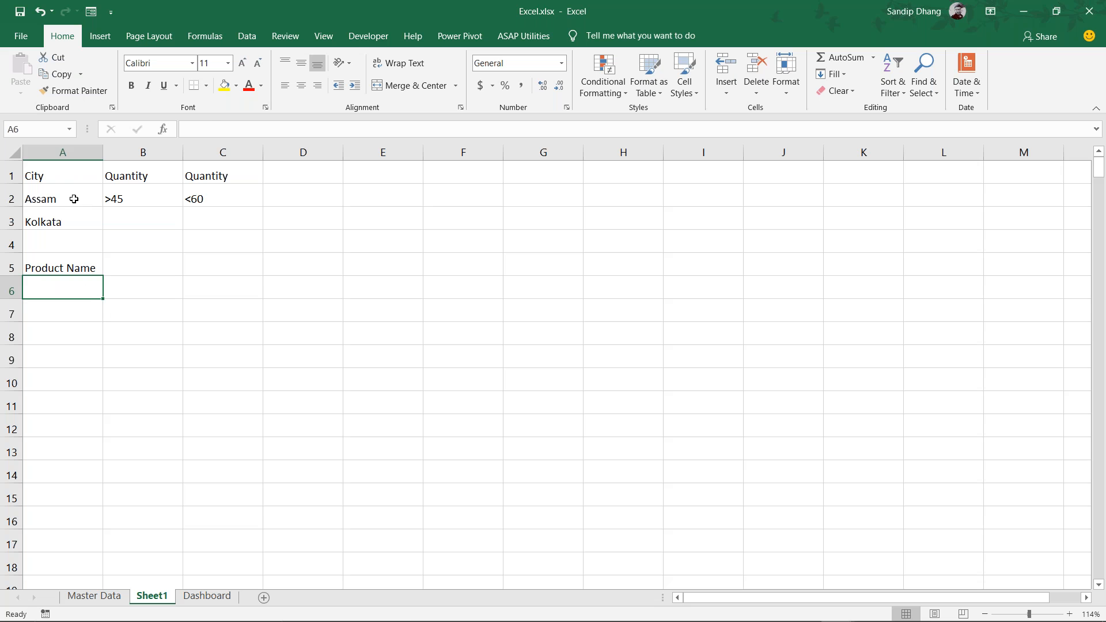
# Start an Advanced Filter from cells A2:A3 on Sheet1, accepting the first row as labels, and set it to copy to another location
pyautogui.moveTo(73, 199); pyautogui.dragTo(74, 216)
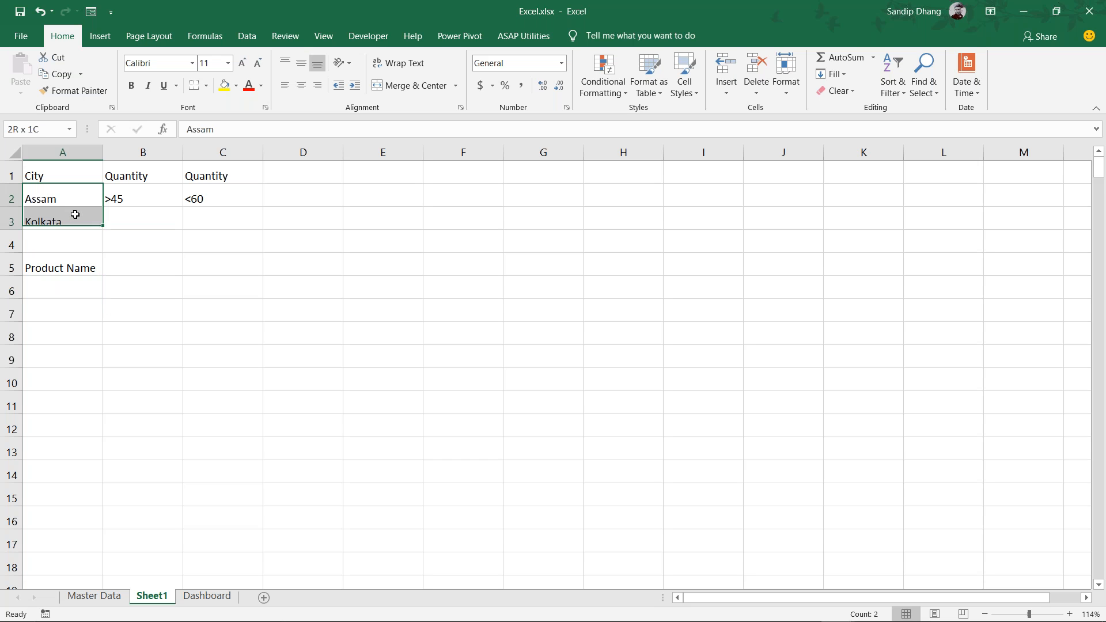
pyautogui.click(253, 40)
pyautogui.click(474, 91)
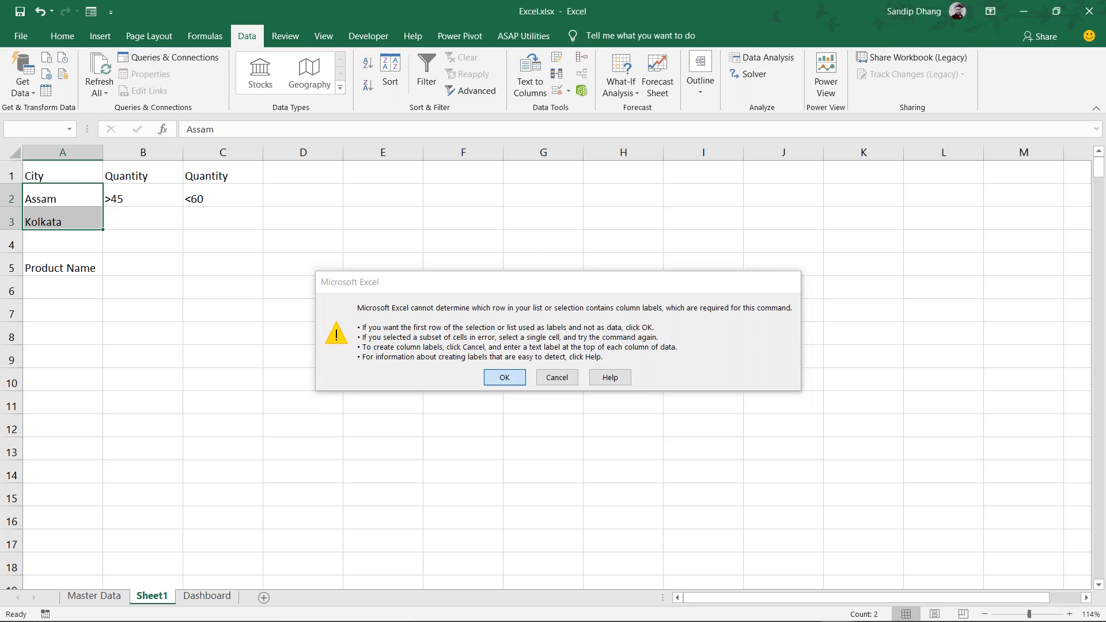
pyautogui.click(508, 377)
pyautogui.click(557, 235)
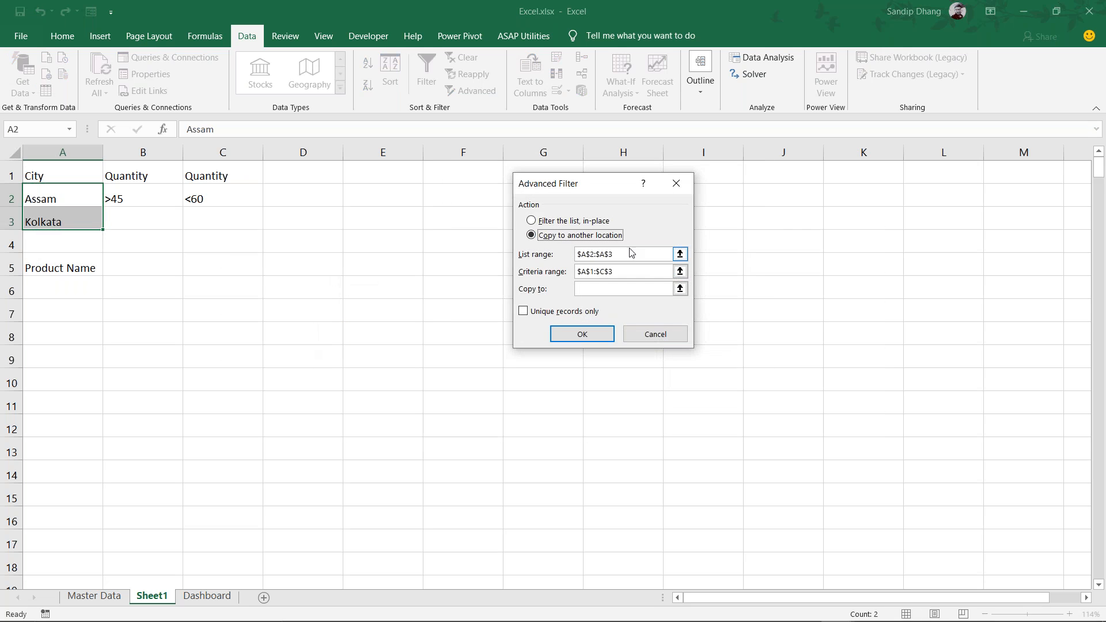
# Set the list range to the whole Product Name column of the Master Data table, Data[[#All],[Product Name]]
pyautogui.press('Tab')
pyautogui.write('Da')
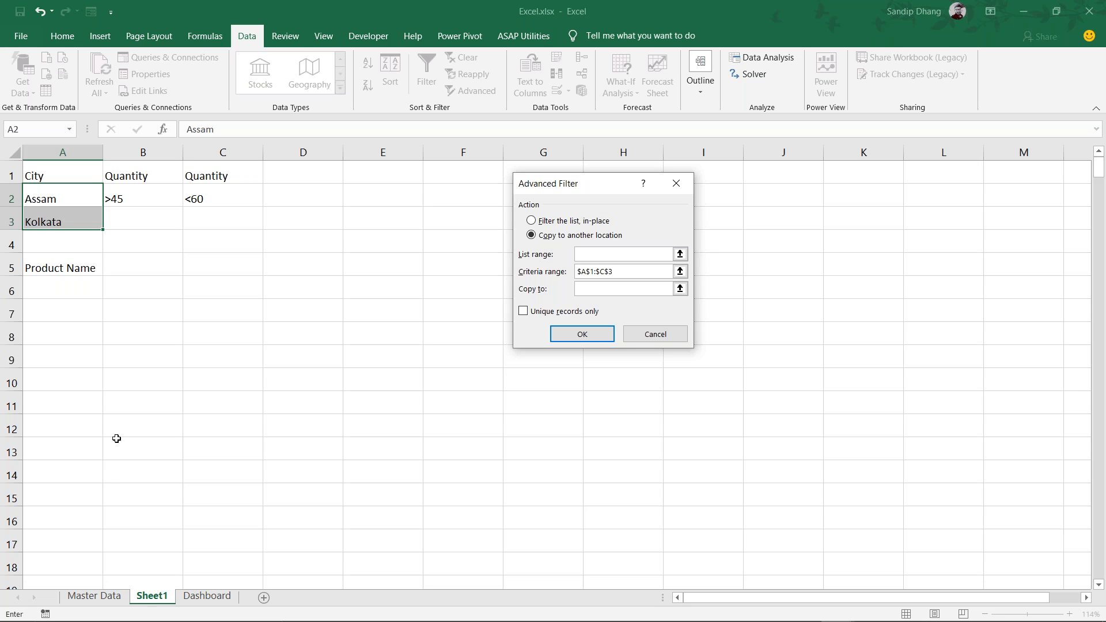
pyautogui.click(107, 599)
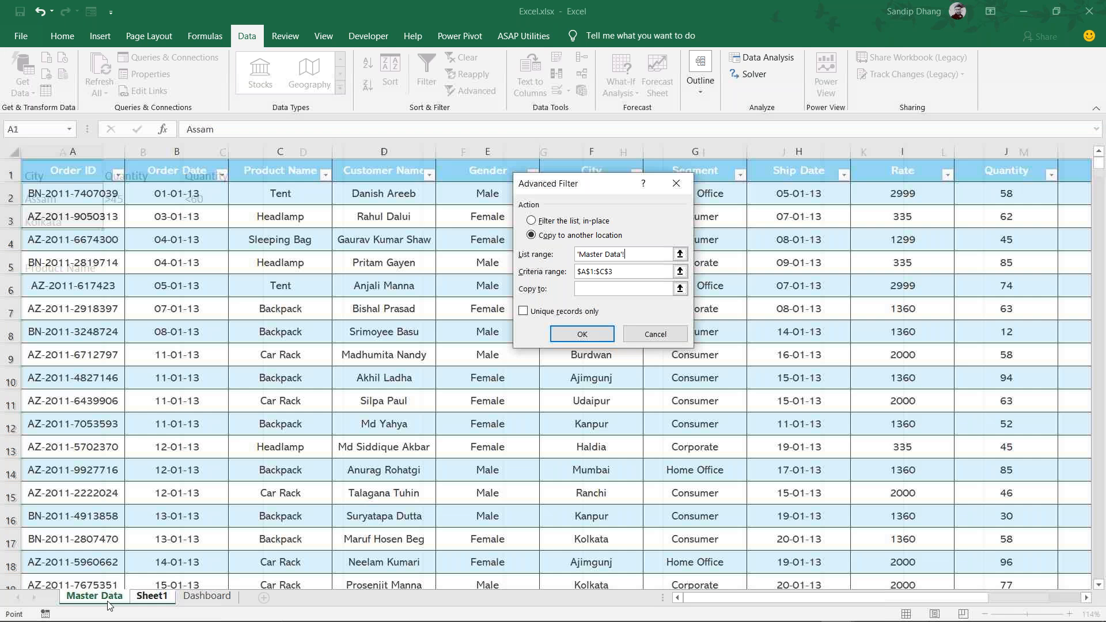
pyautogui.click(287, 175)
pyautogui.hotkey('ctrl', 'shift', 'Down')
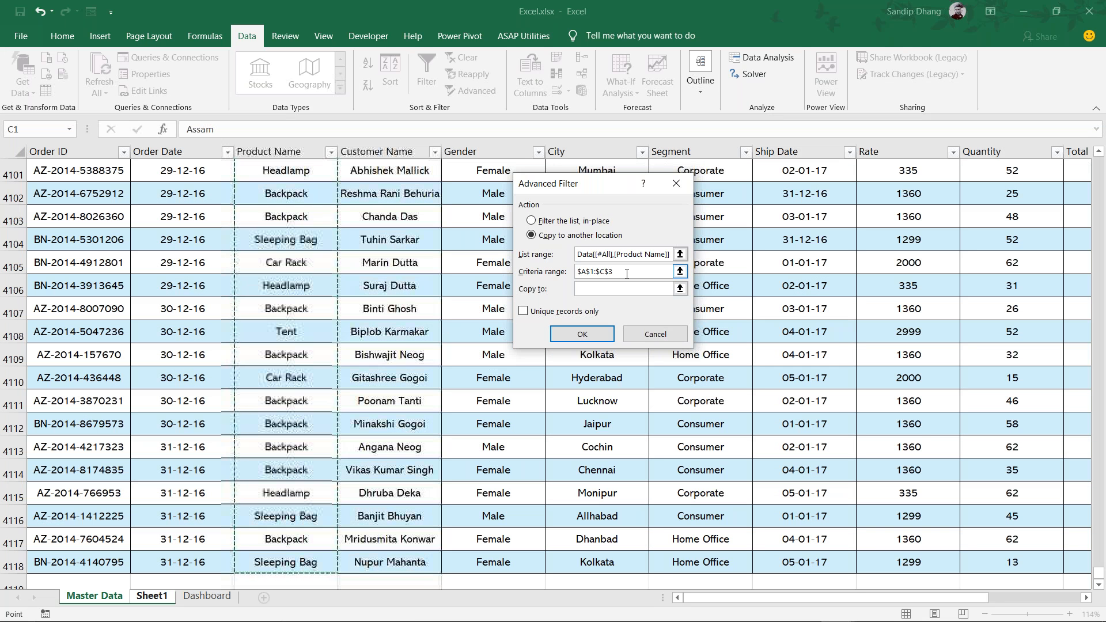
# Clear the criteria range, set the copy-to range to Sheet1!$A$5, and run the filter with unique records only
pyautogui.press('Tab')
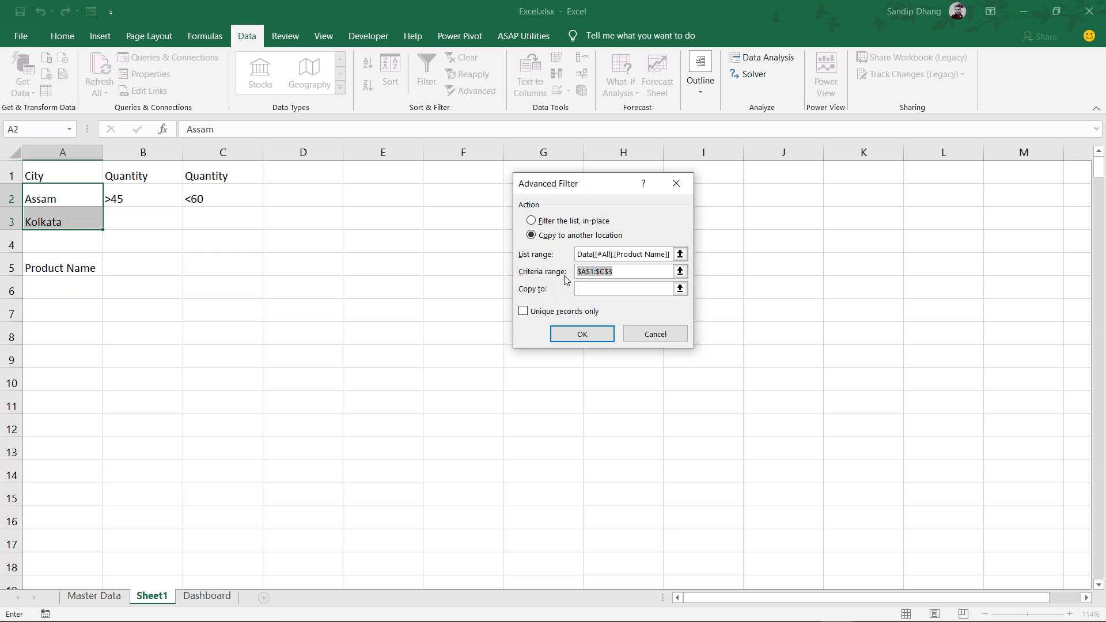
pyautogui.press('BackSpace')
pyautogui.click(71, 263)
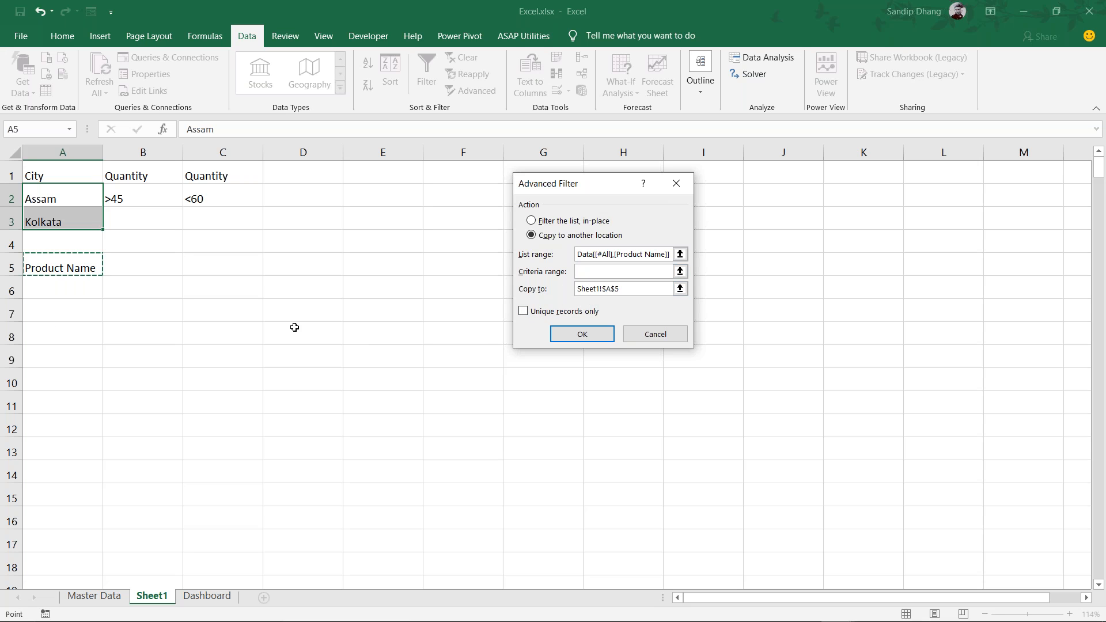
pyautogui.click(523, 311)
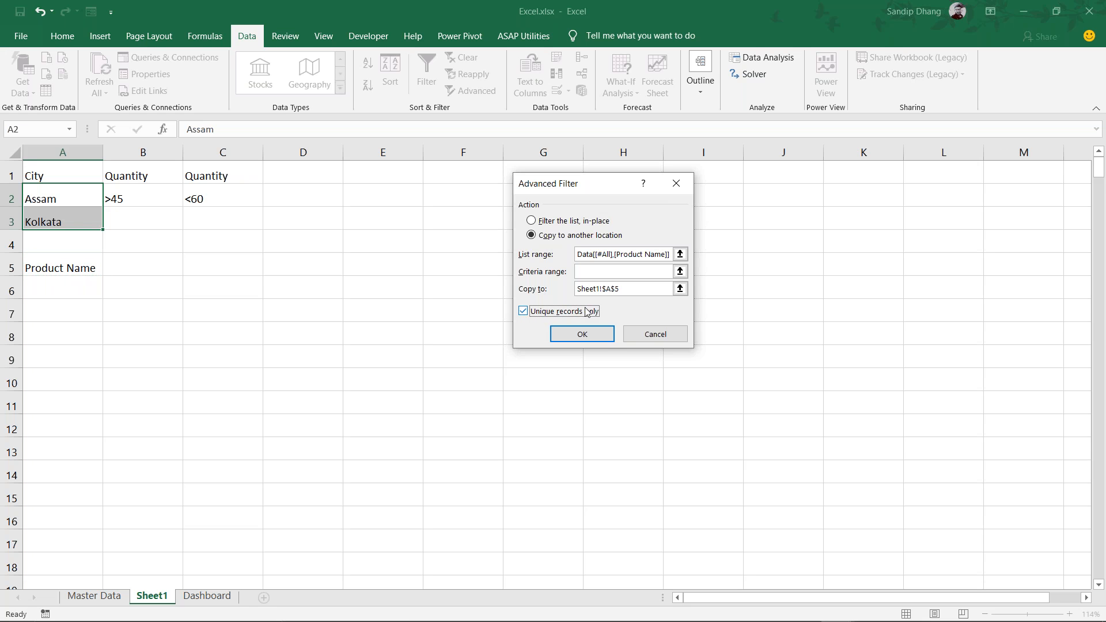
pyautogui.click(582, 337)
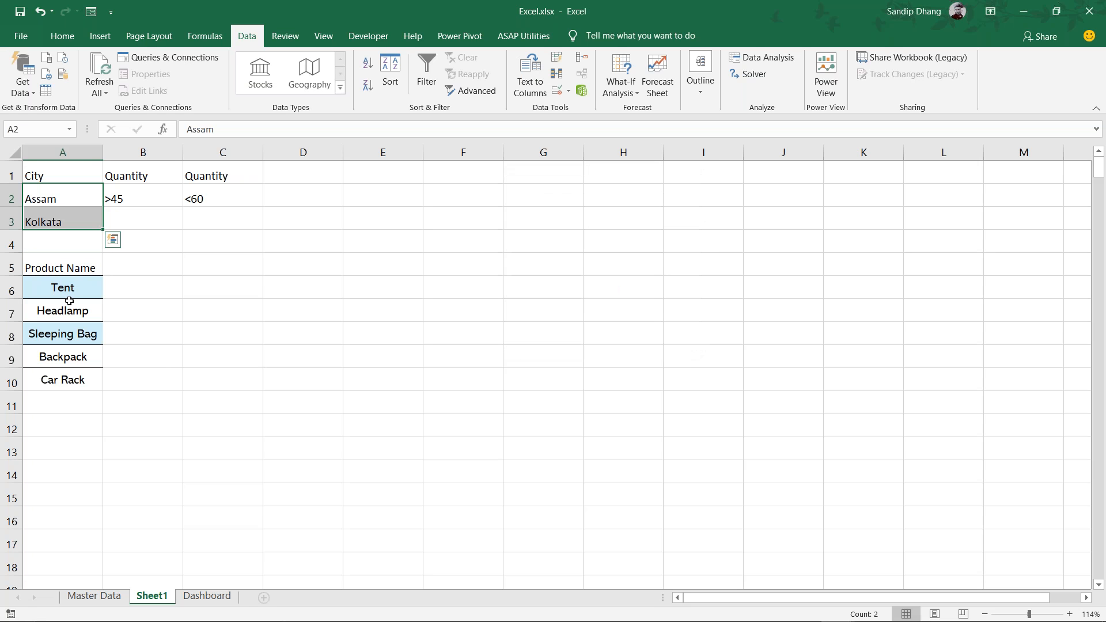
# Compare the extracted product names in A6:A10 with the Product Name filter list on Master Data
pyautogui.moveTo(70, 287); pyautogui.dragTo(76, 340)
pyautogui.moveTo(80, 367); pyautogui.dragTo(82, 377)
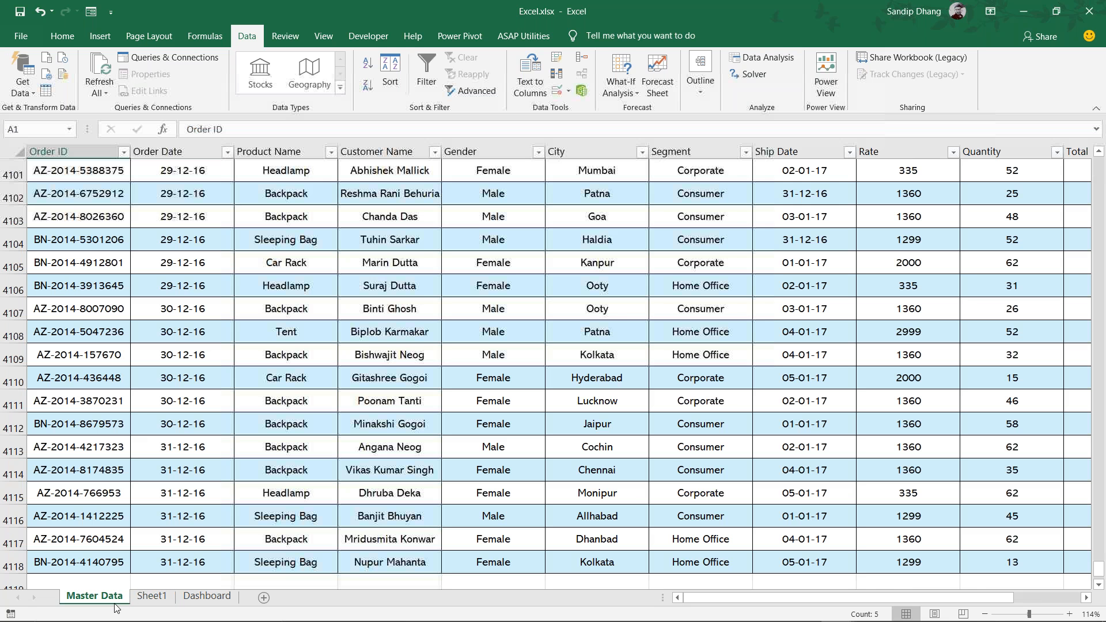
pyautogui.click(114, 600)
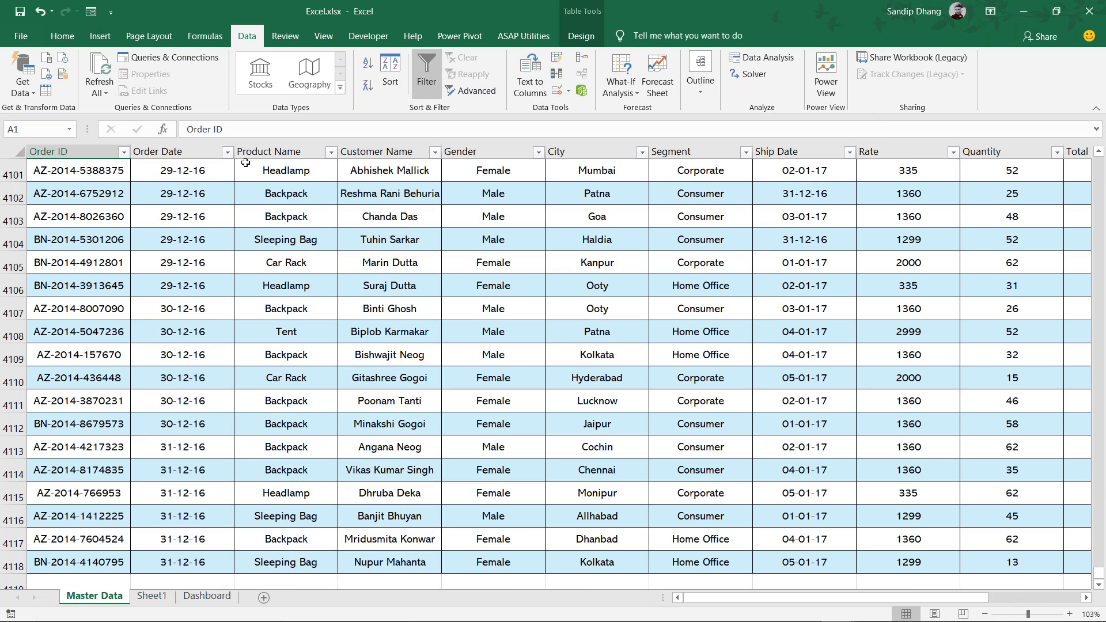
pyautogui.click(331, 151)
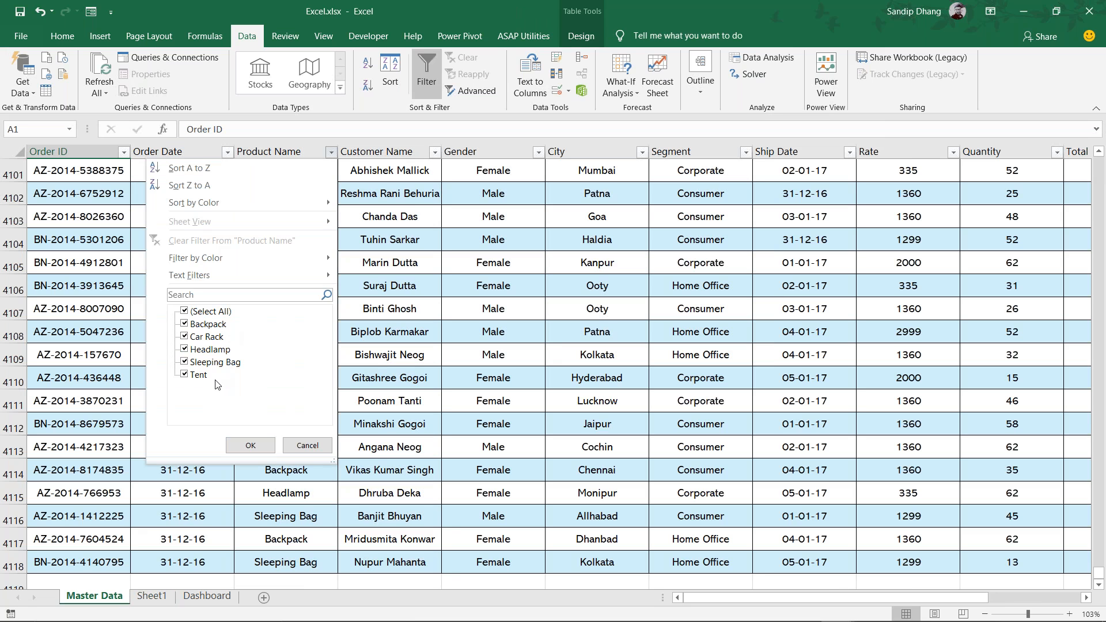
pyautogui.click(377, 283)
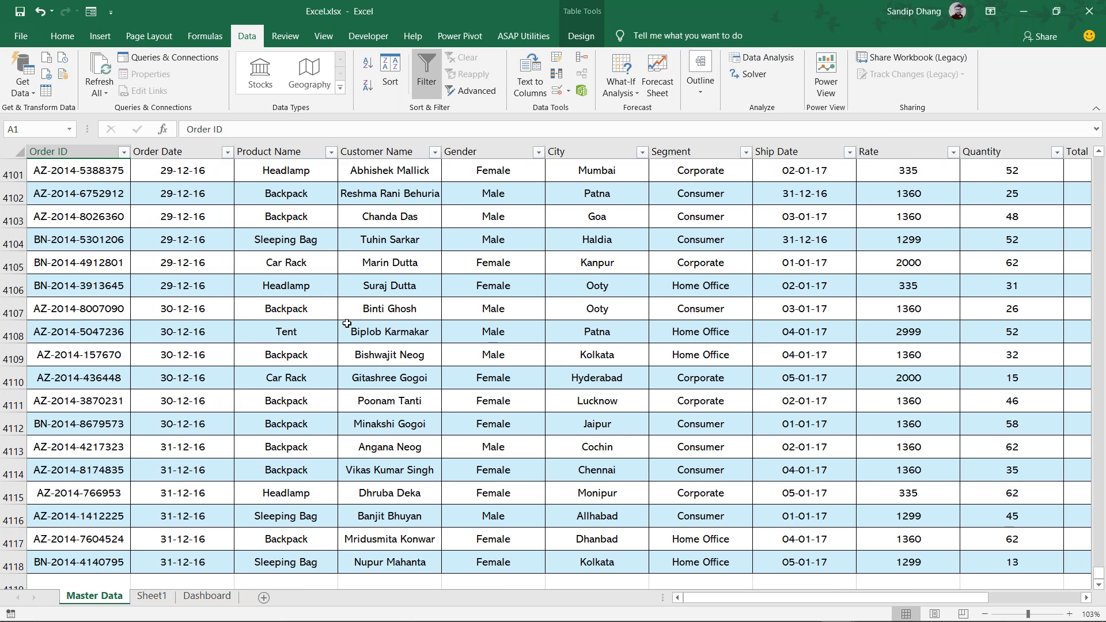
# Delete the extracted product list in rows 5 to 10 and the filter criteria in rows 1 to 3 on Sheet1
pyautogui.click(152, 595)
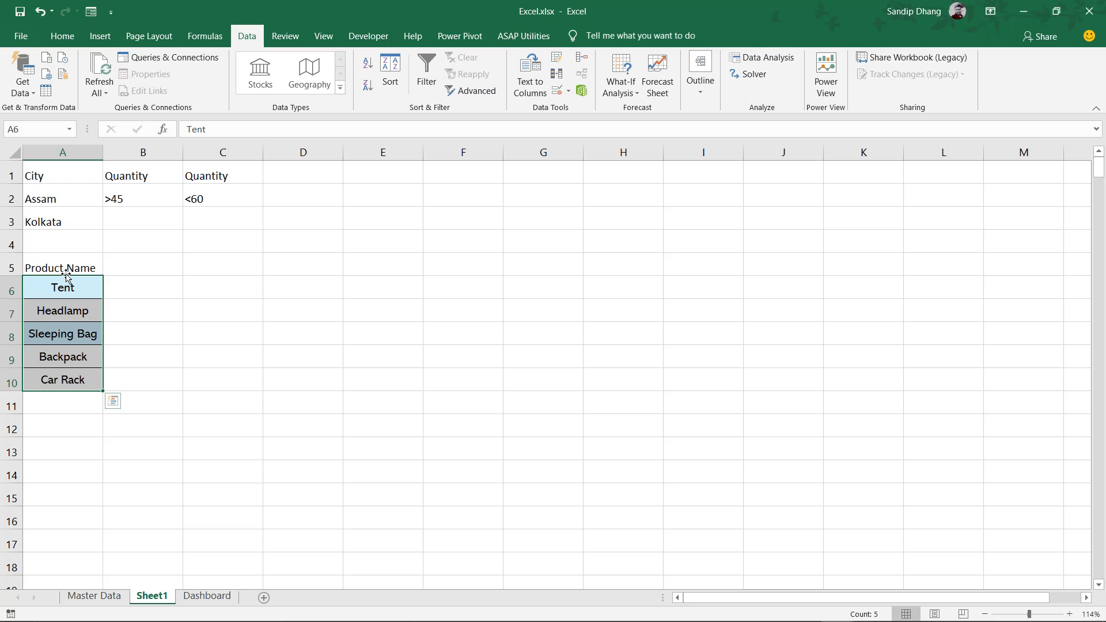
pyautogui.click(12, 268)
pyautogui.keyDown('shift'); pyautogui.click(13, 383); pyautogui.keyUp('shift')
pyautogui.press('Delete')
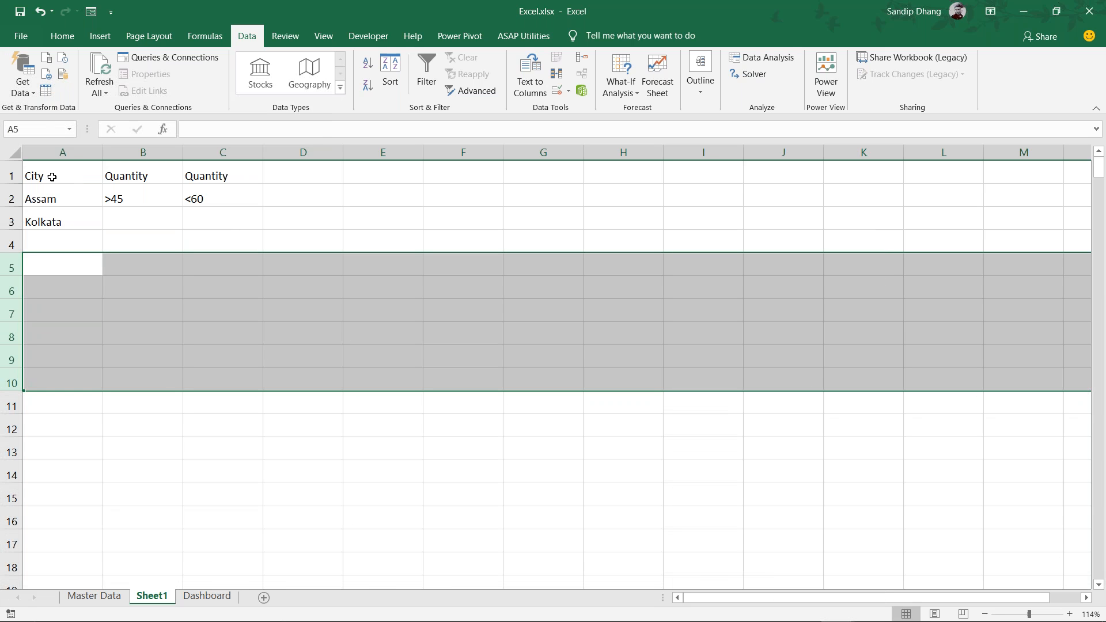
pyautogui.moveTo(10, 175); pyautogui.dragTo(10, 223)
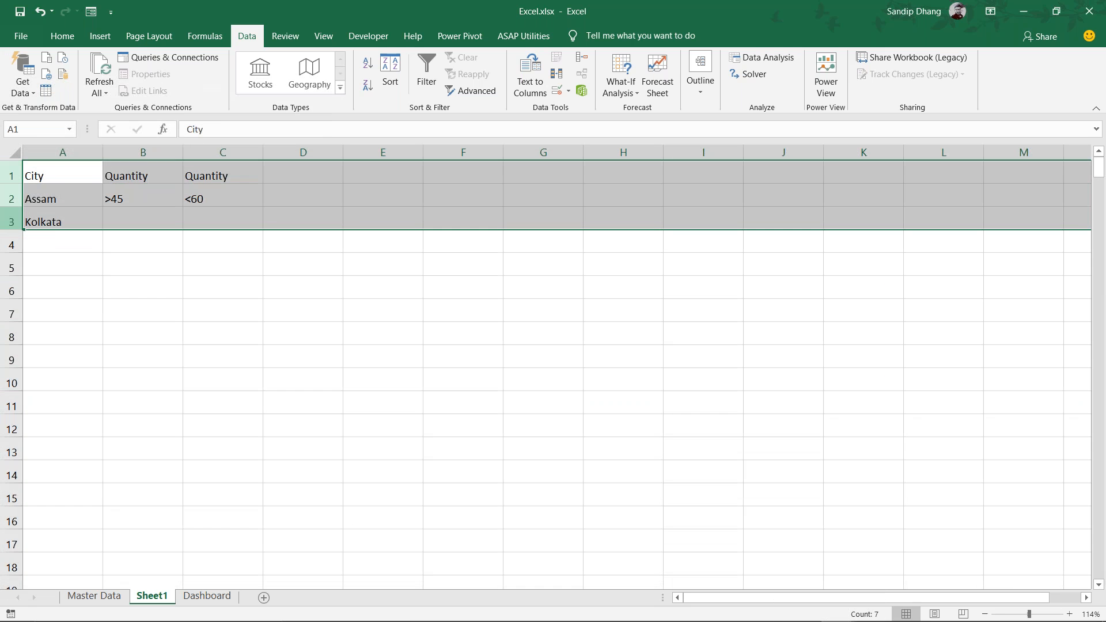
pyautogui.press('Delete')
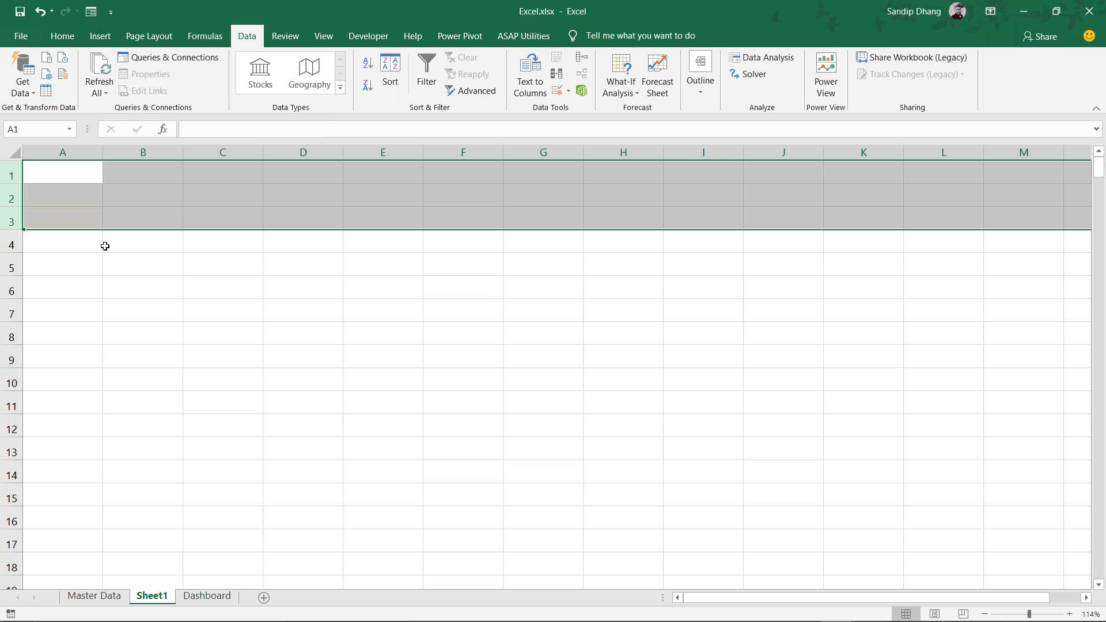
pyautogui.click(78, 186)
pyautogui.moveTo(81, 175); pyautogui.dragTo(119, 528)
pyautogui.click(58, 172)
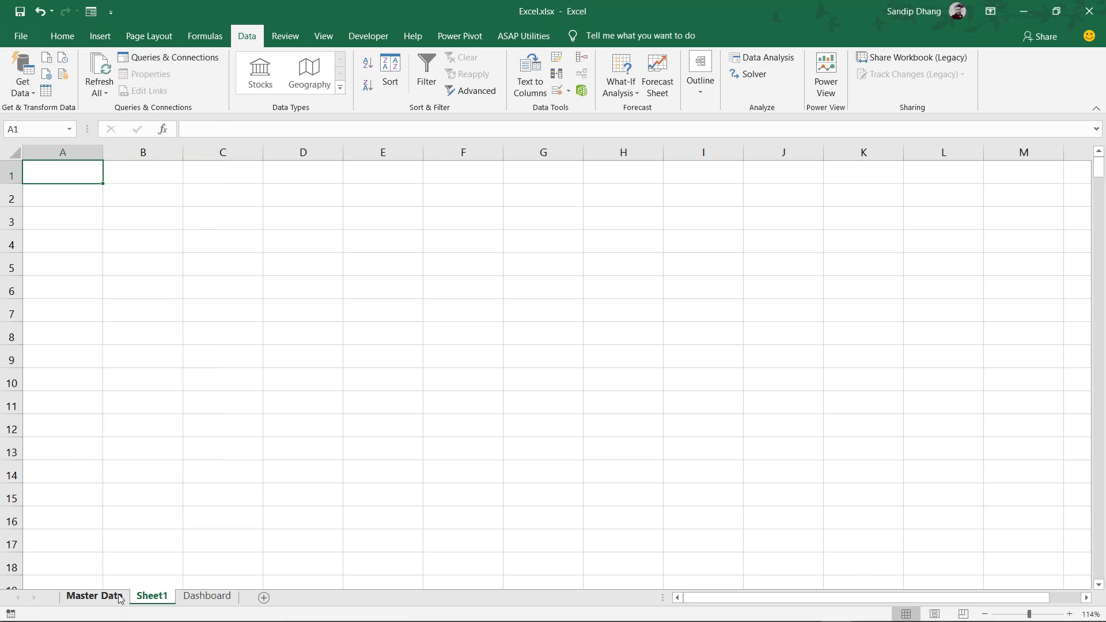
# Review the Master Data table's columns through to State, and return to the emptied Sheet1
pyautogui.click(93, 596)
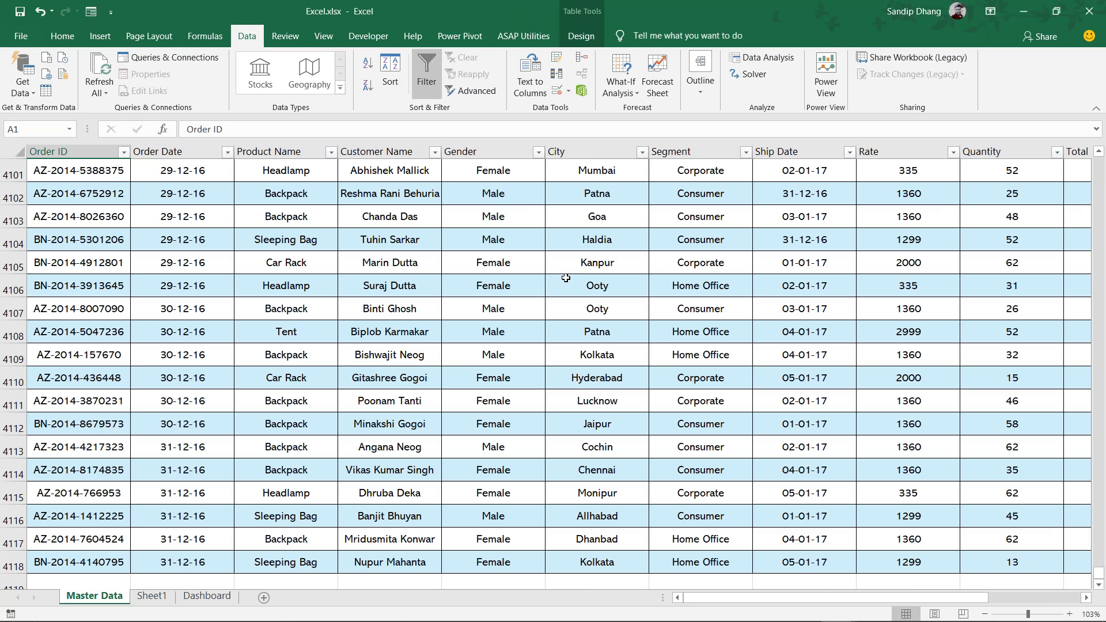
pyautogui.hscroll(3, 565, 278)
pyautogui.scroll(20, 566, 278)
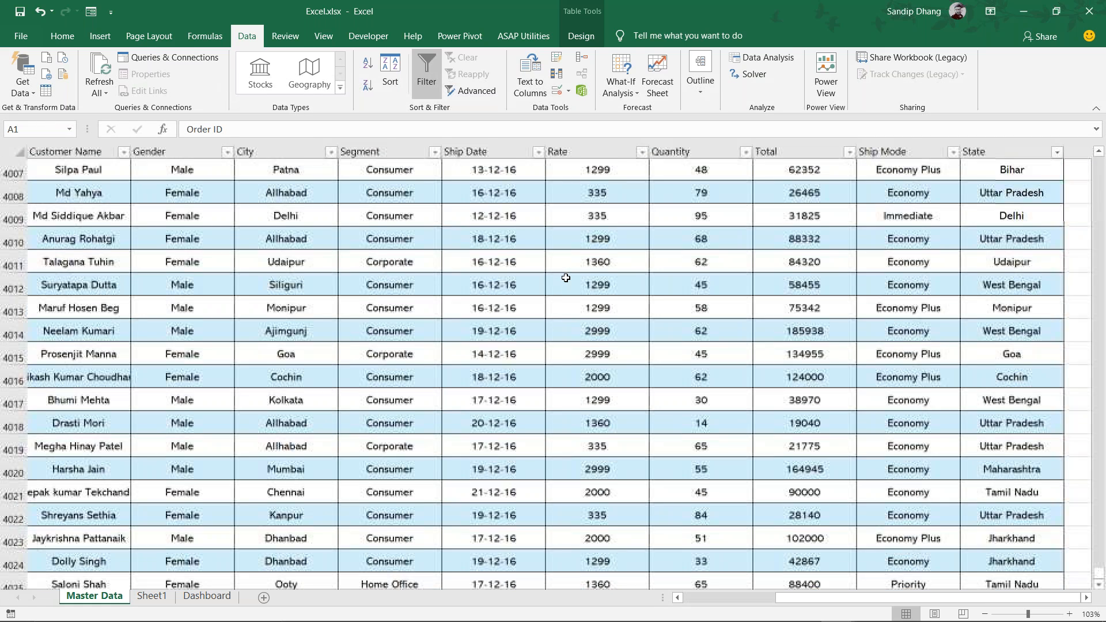
pyautogui.scroll(20, 565, 278)
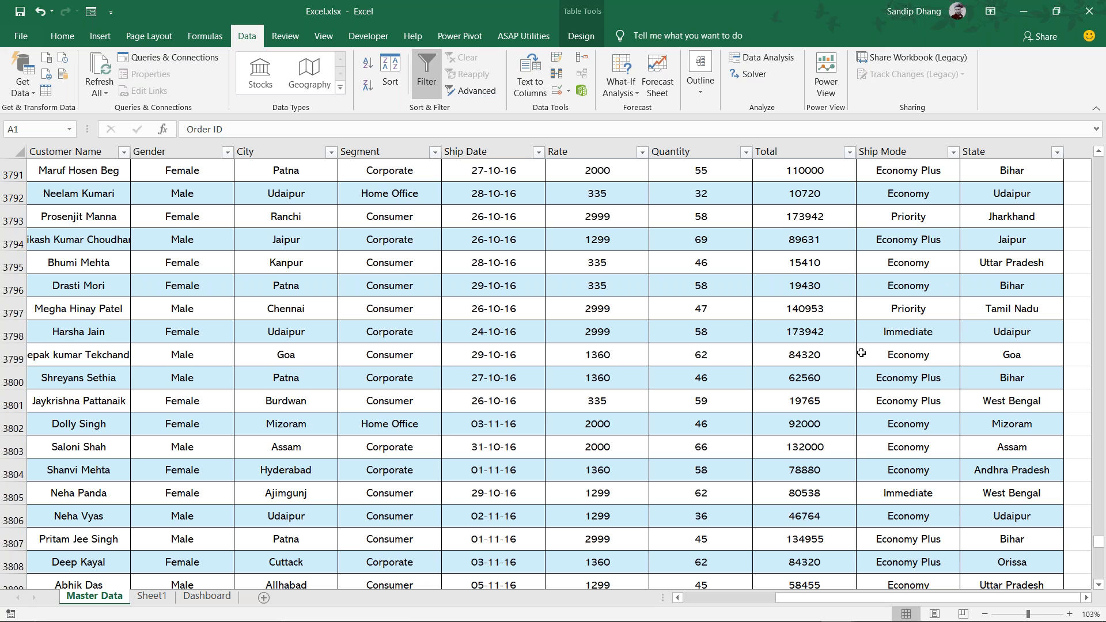
pyautogui.click(153, 597)
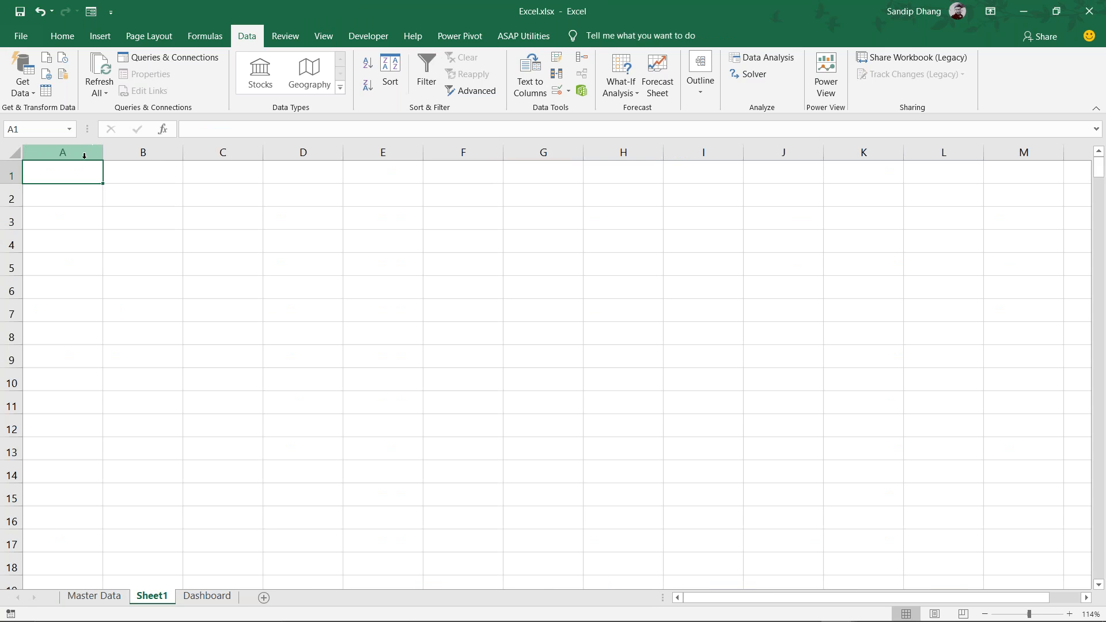
pyautogui.click(108, 597)
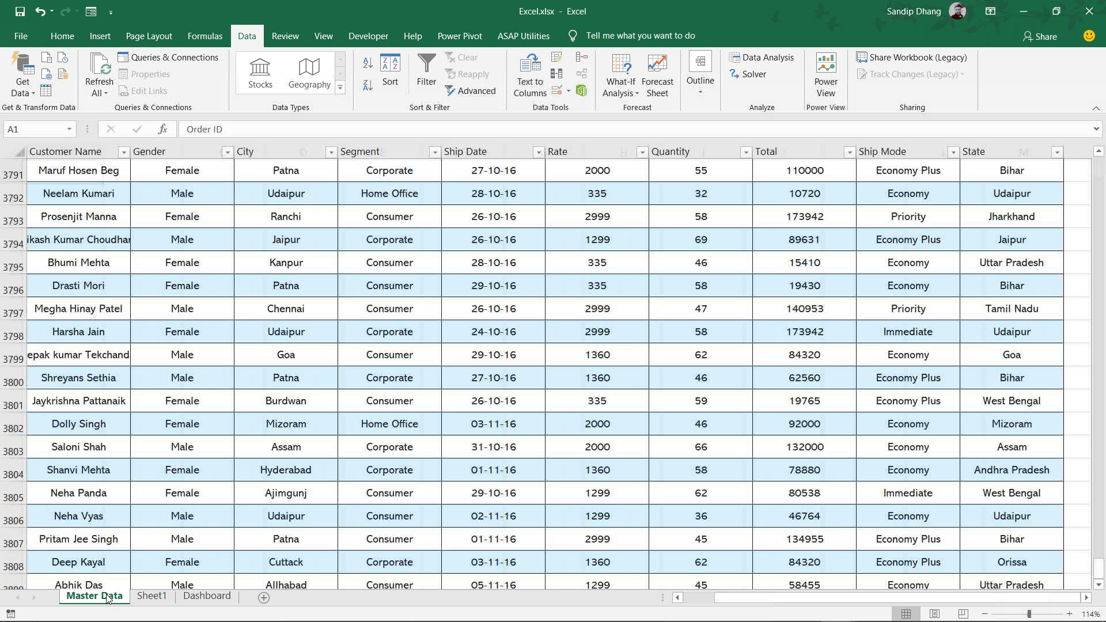
pyautogui.click(145, 597)
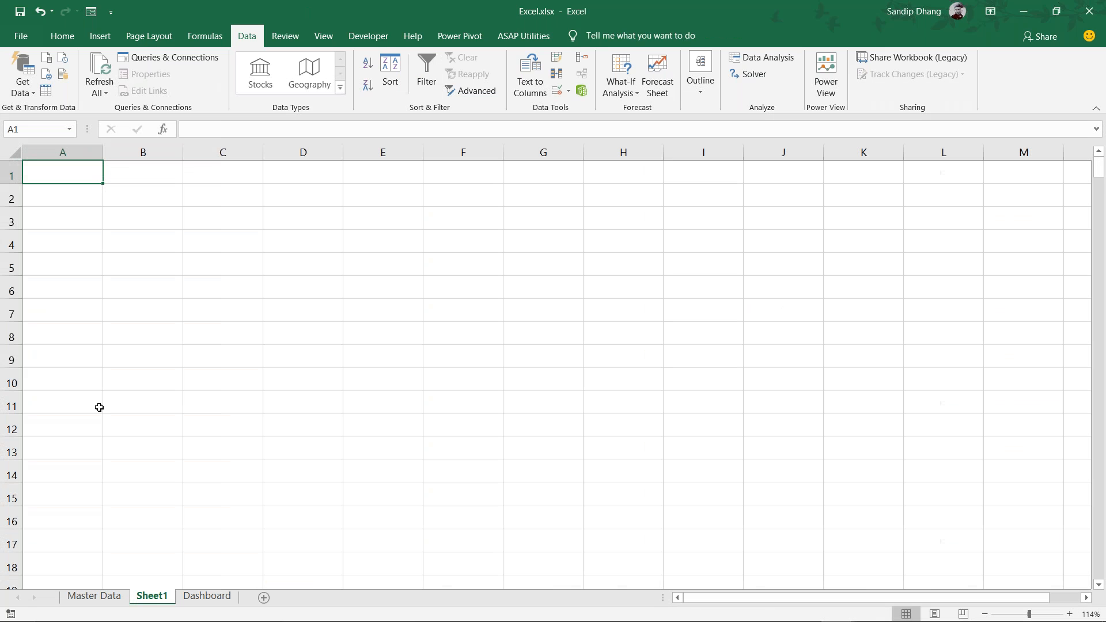
# Enter the filter criteria on Sheet1, with the header Ship Mode in A1 and Economy in A2
pyautogui.write('Ship')
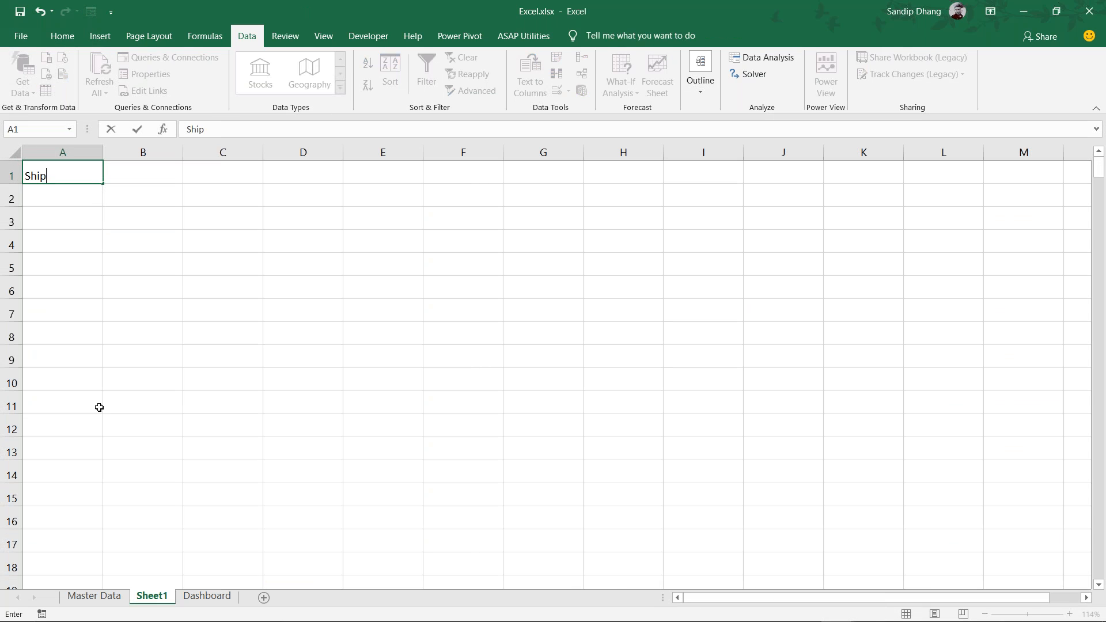
pyautogui.write(' Mode')
pyautogui.press('Return')
pyautogui.write('Ec')
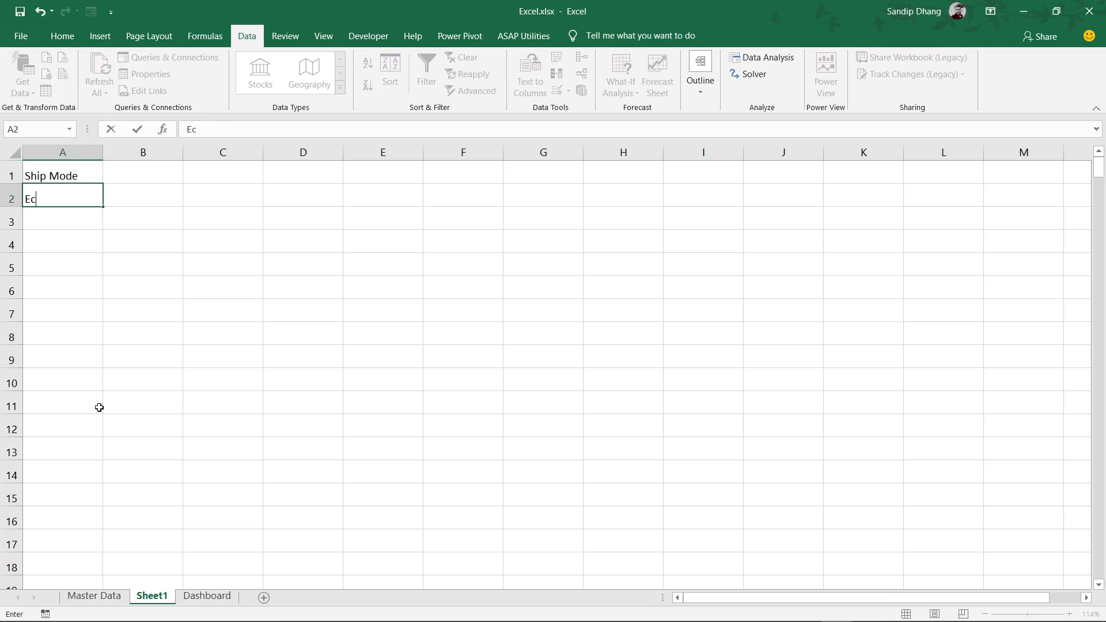
pyautogui.write('onomy')
pyautogui.press('Return')
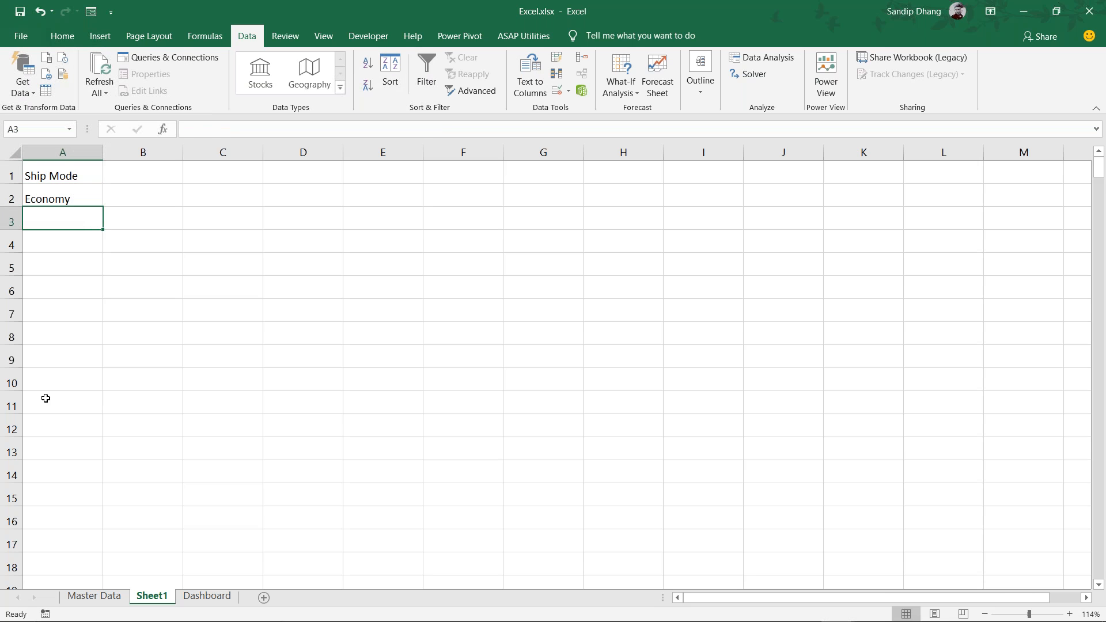
# Run an Advanced Filter that copies records from Data[#All] matching criteria A1:A2 to cell A5 of Sheet1
pyautogui.click(67, 260)
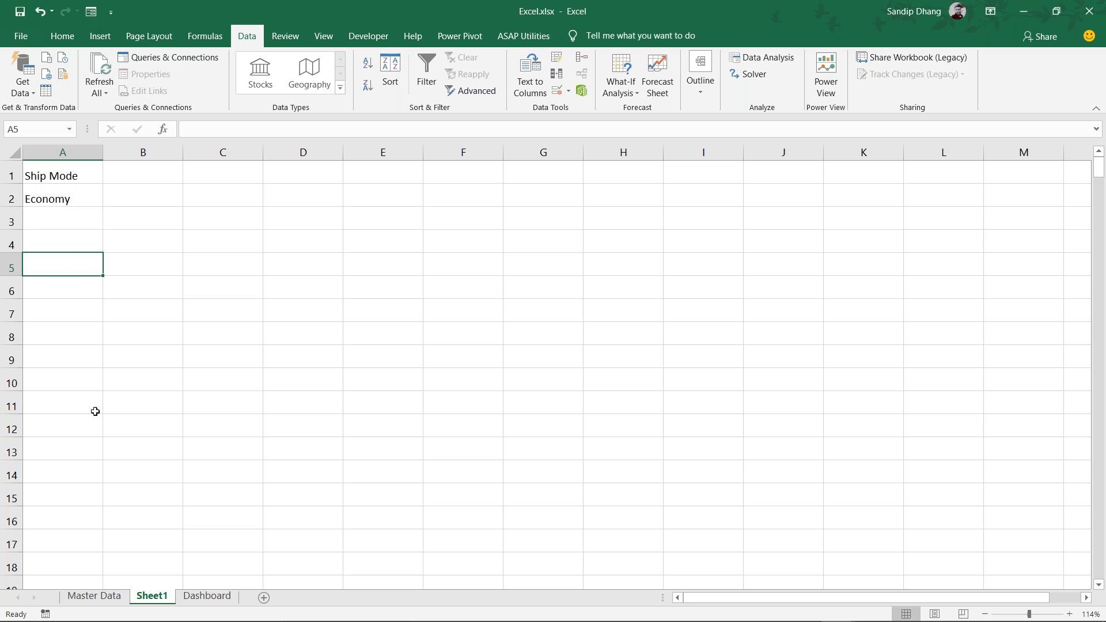
pyautogui.click(110, 594)
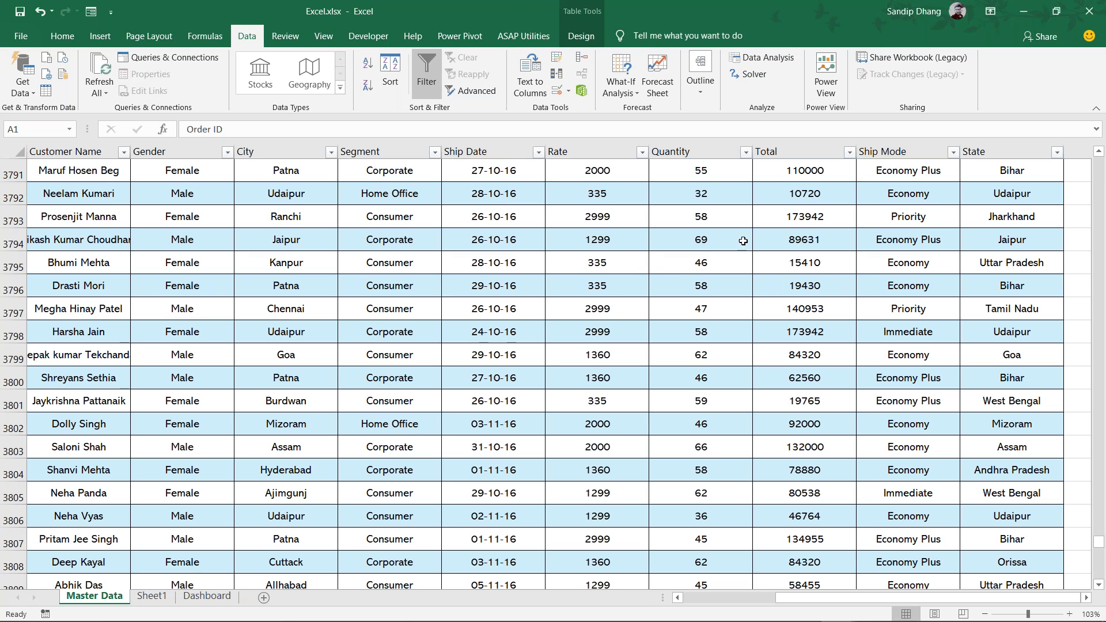
pyautogui.click(155, 596)
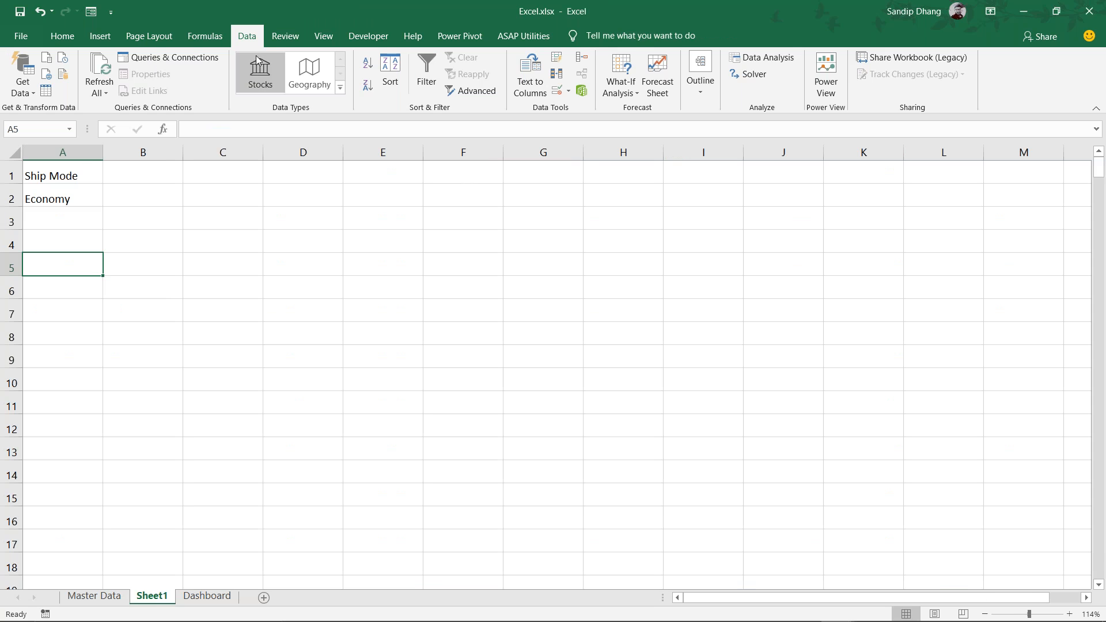
pyautogui.click(465, 91)
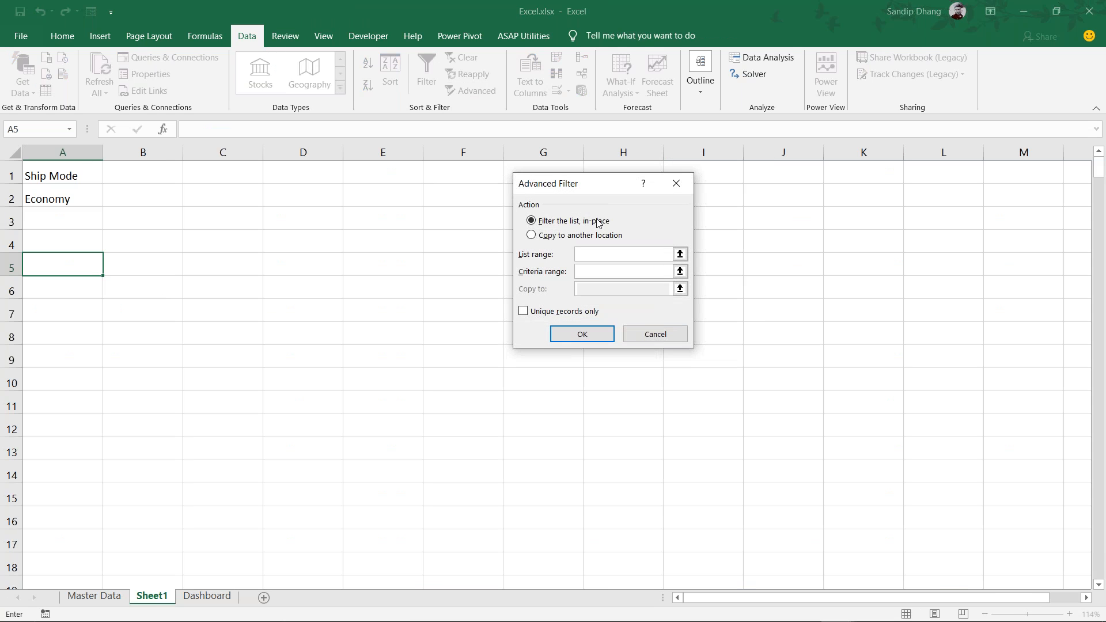
pyautogui.click(599, 235)
pyautogui.click(606, 254)
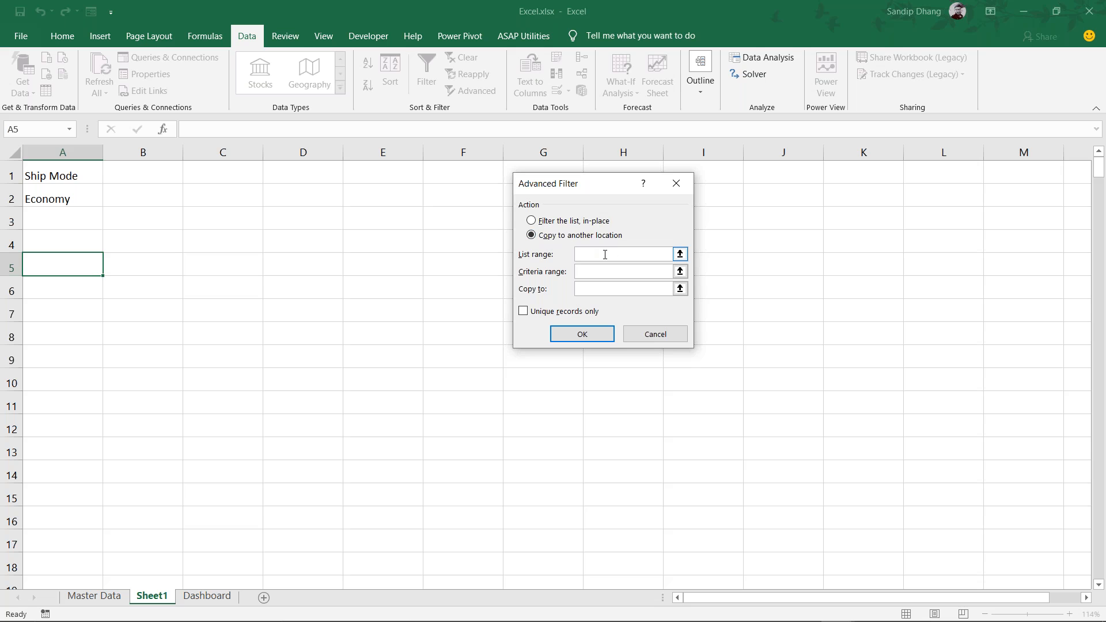
pyautogui.write('Data[#All]')
pyautogui.moveTo(82, 176); pyautogui.dragTo(82, 198)
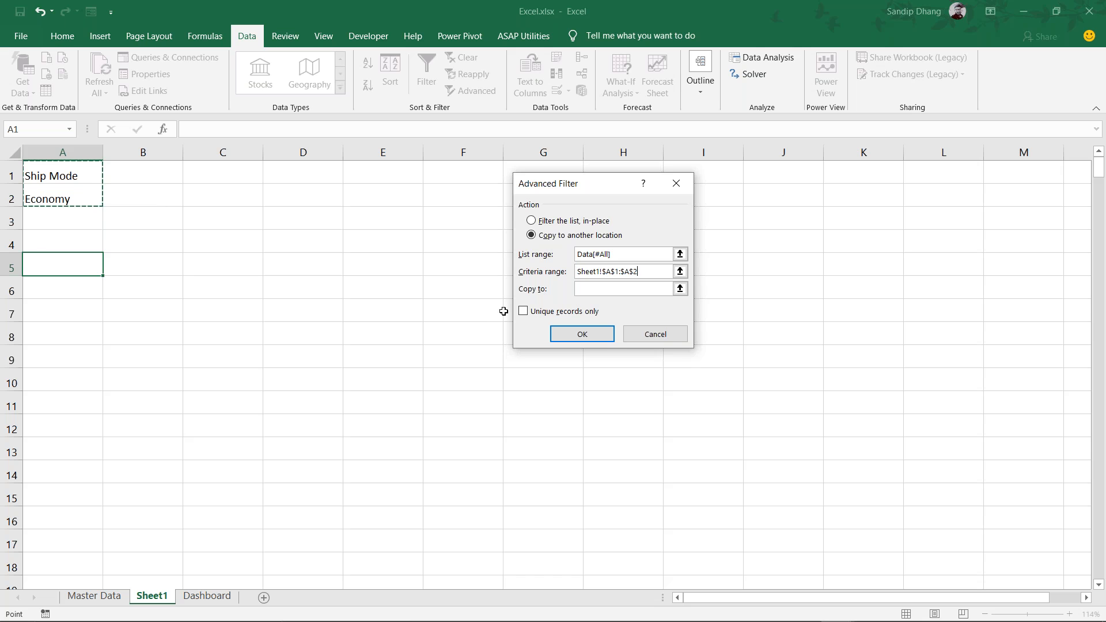
pyautogui.click(668, 288)
pyautogui.click(66, 262)
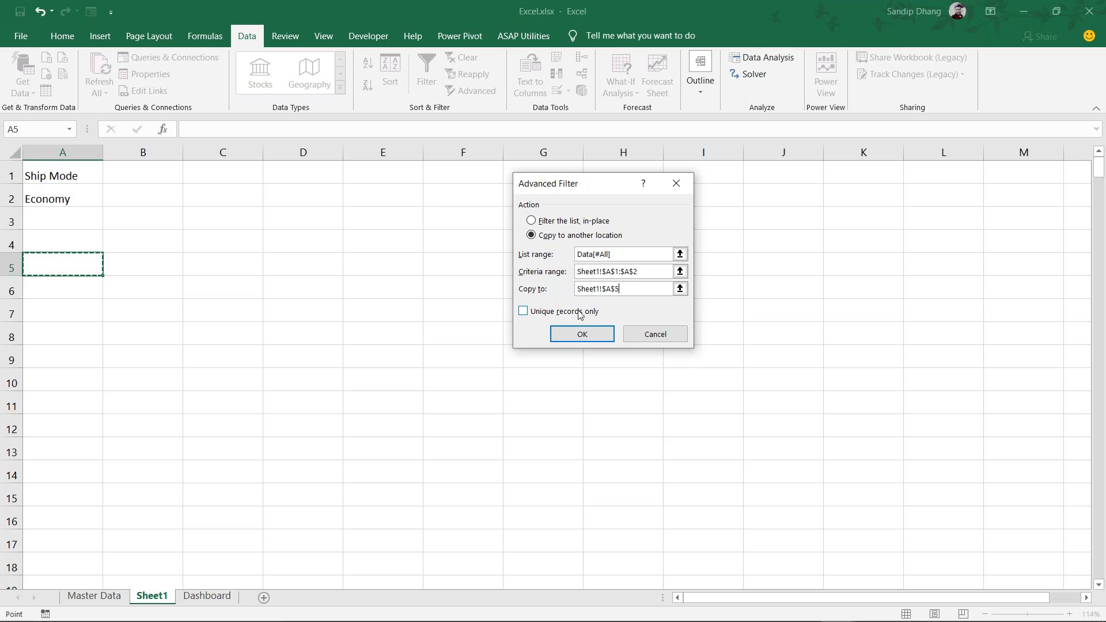
pyautogui.click(593, 334)
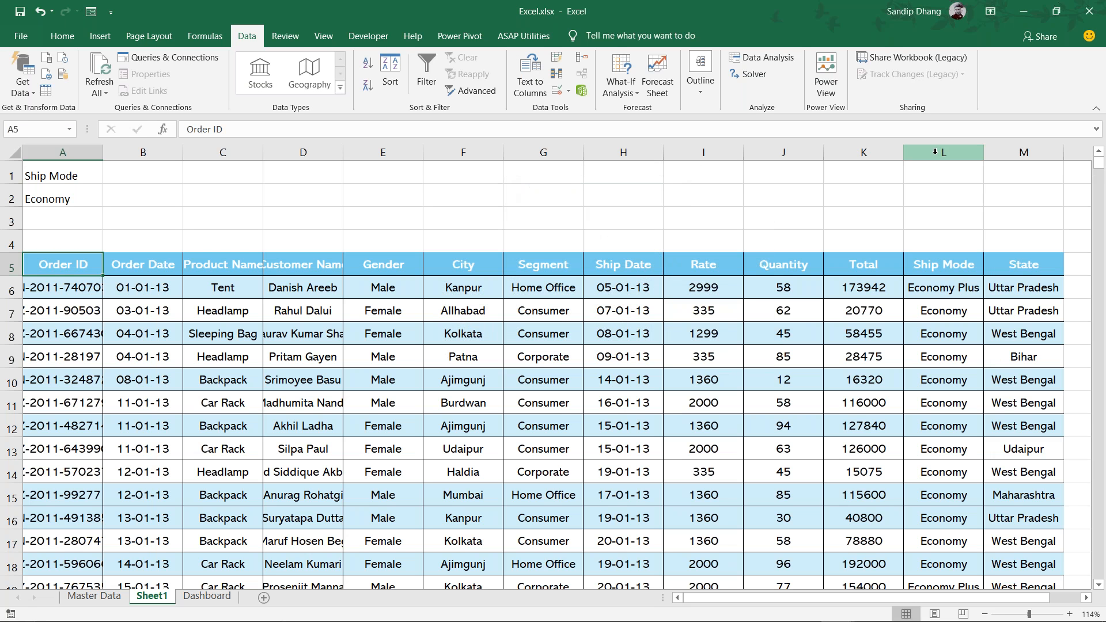
pyautogui.click(959, 308)
pyautogui.click(961, 293)
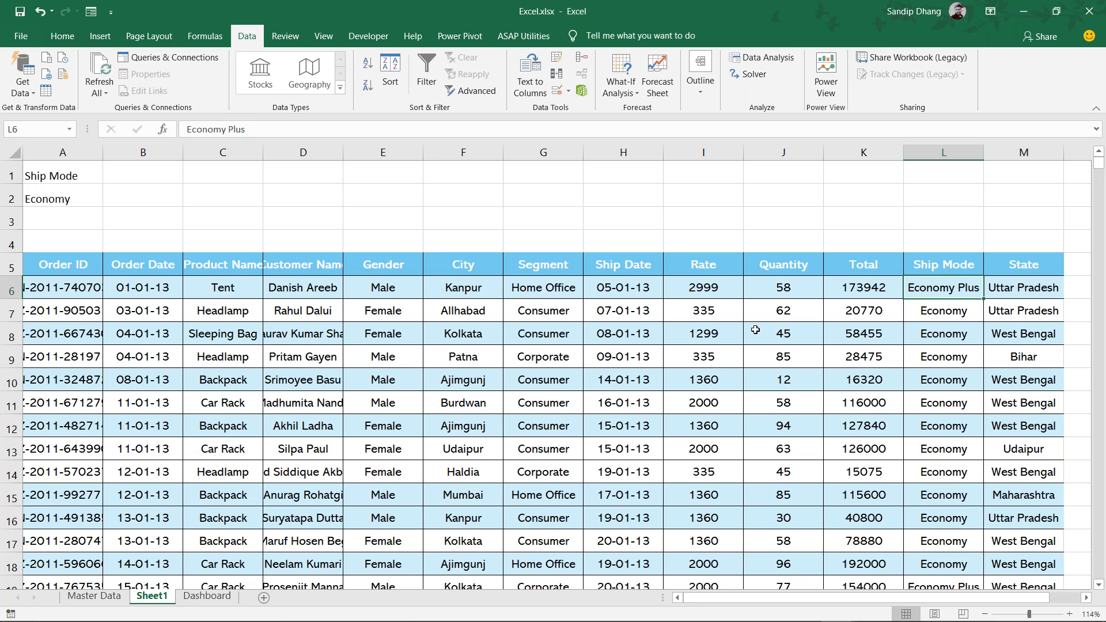
pyautogui.click(811, 393)
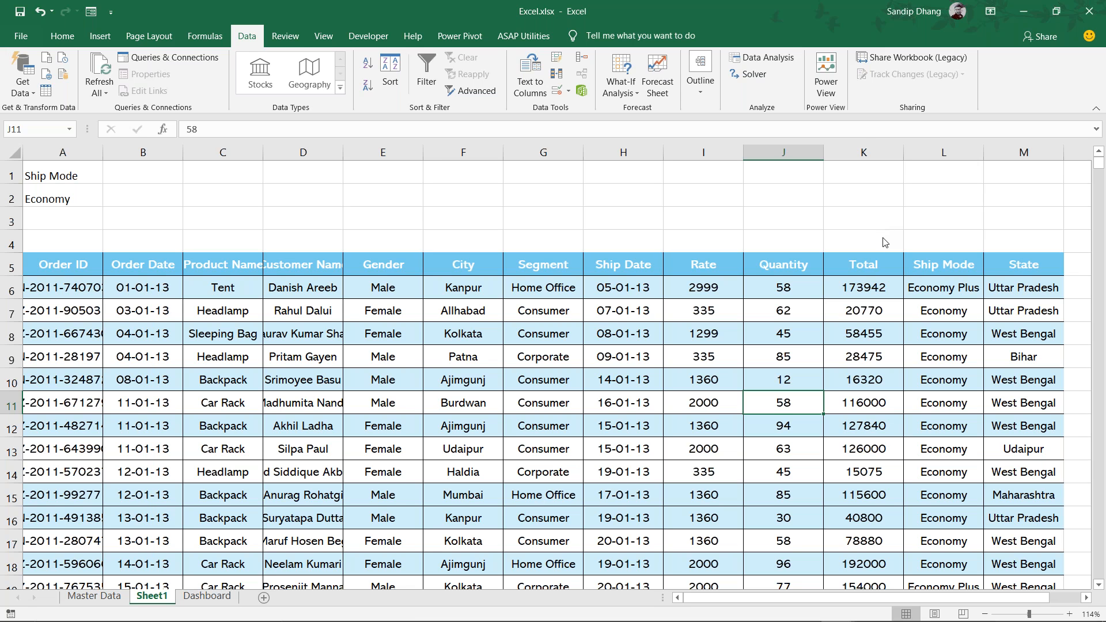
pyautogui.click(856, 60)
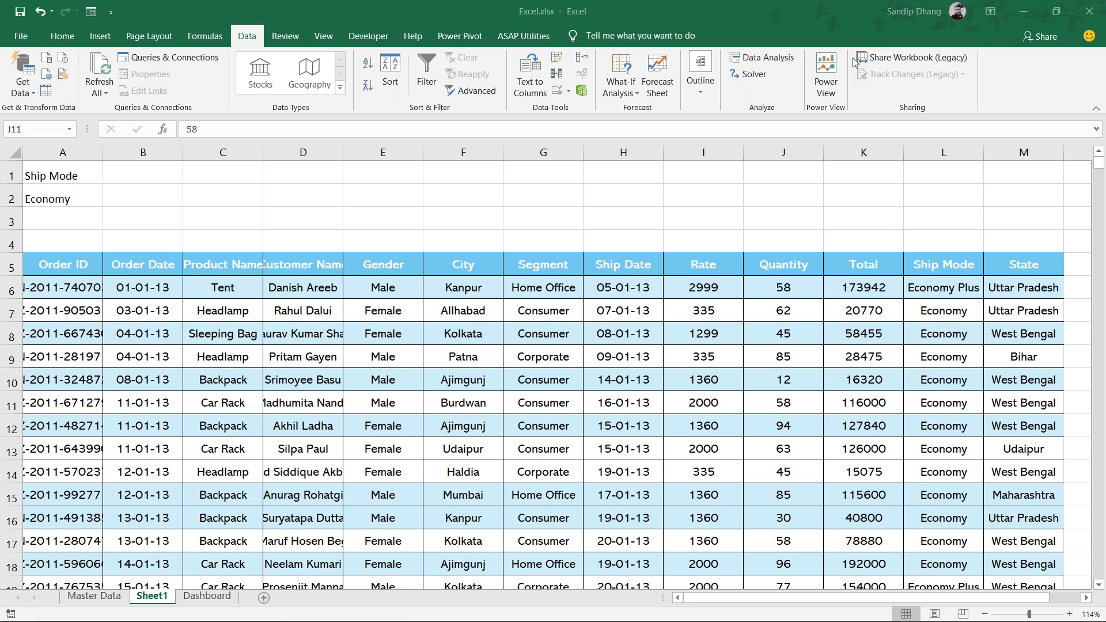
# Delete the whole extracted table starting at A5, shifting the cells left
pyautogui.click(85, 265)
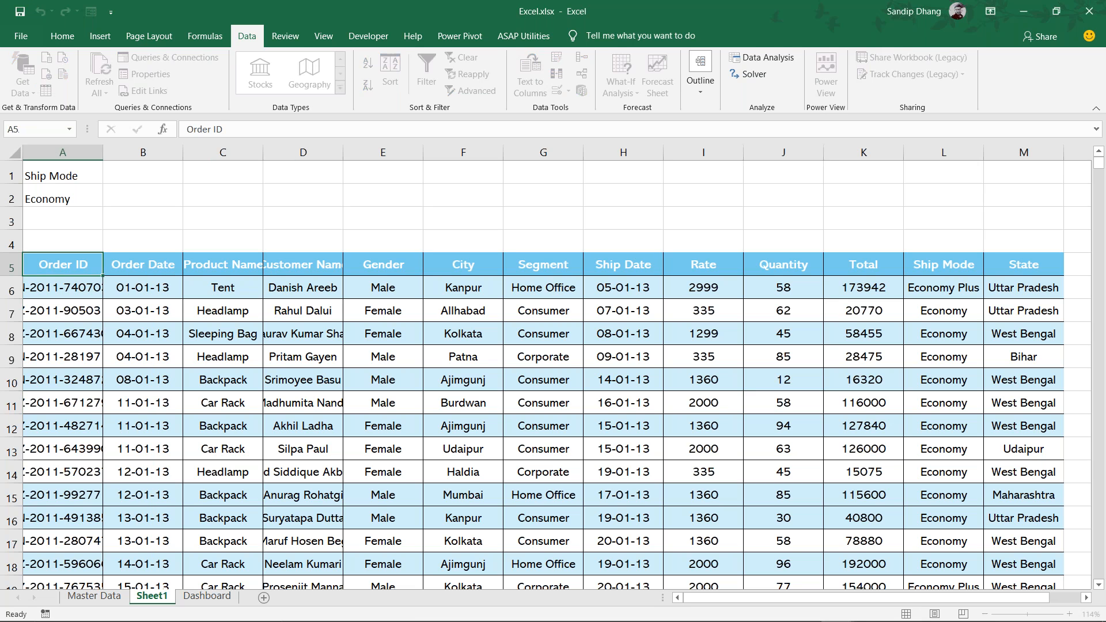
pyautogui.hotkey('ctrl', 'shift', 'Down')
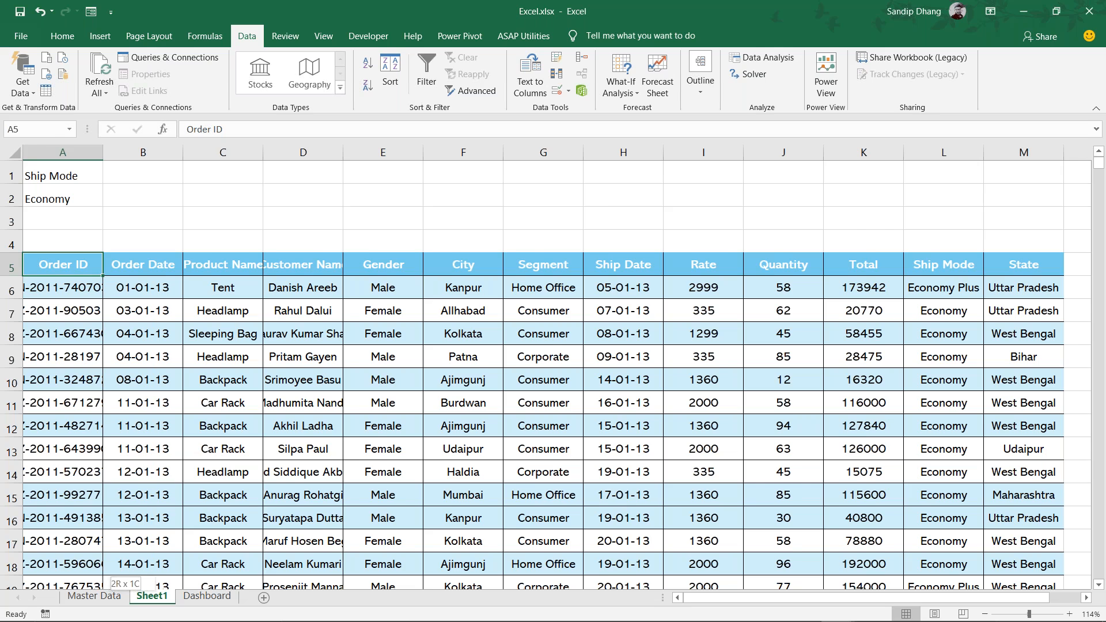
pyautogui.hotkey('ctrl', 'shift', 'Right')
pyautogui.hotkey('ctrl', '-')
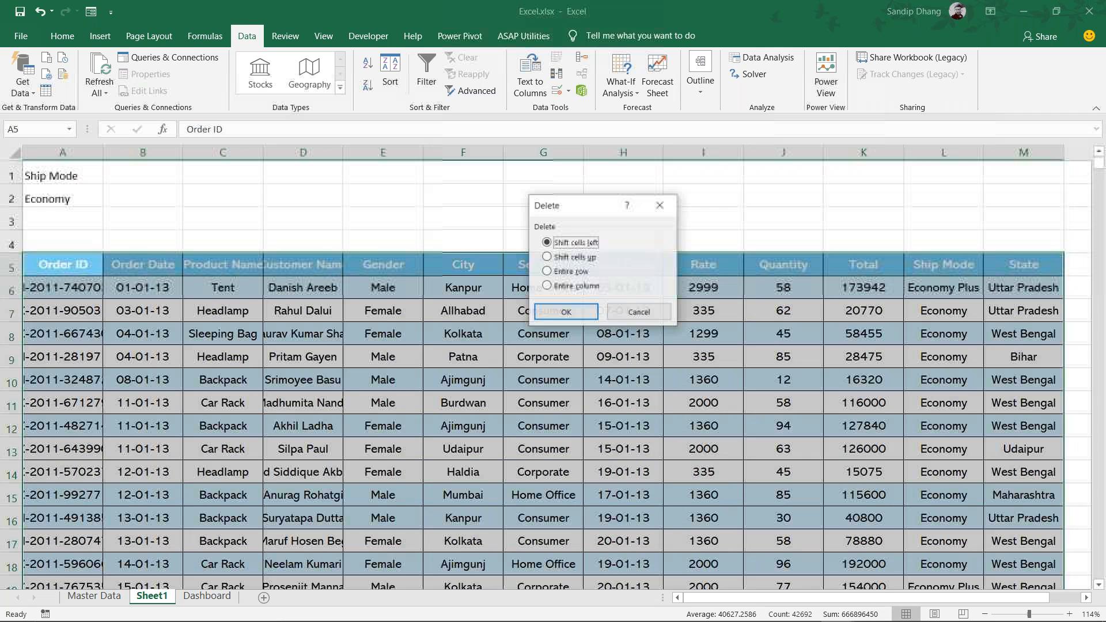
pyautogui.press('Return')
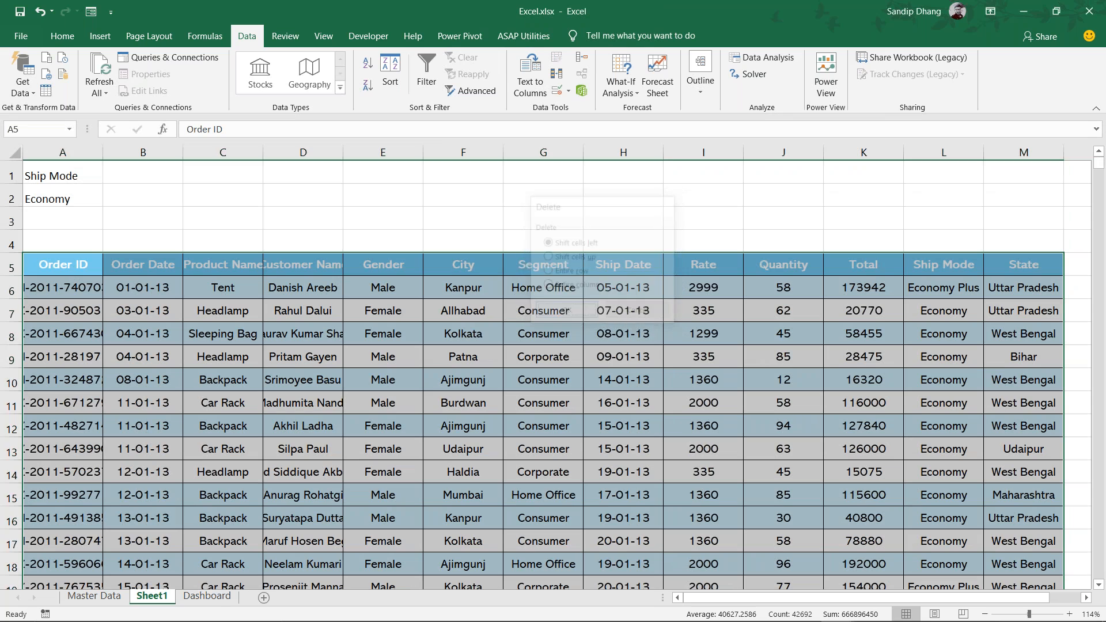
# Enclose the criterion in cell A2 in double quotes so it reads "Economy"
pyautogui.click(54, 194)
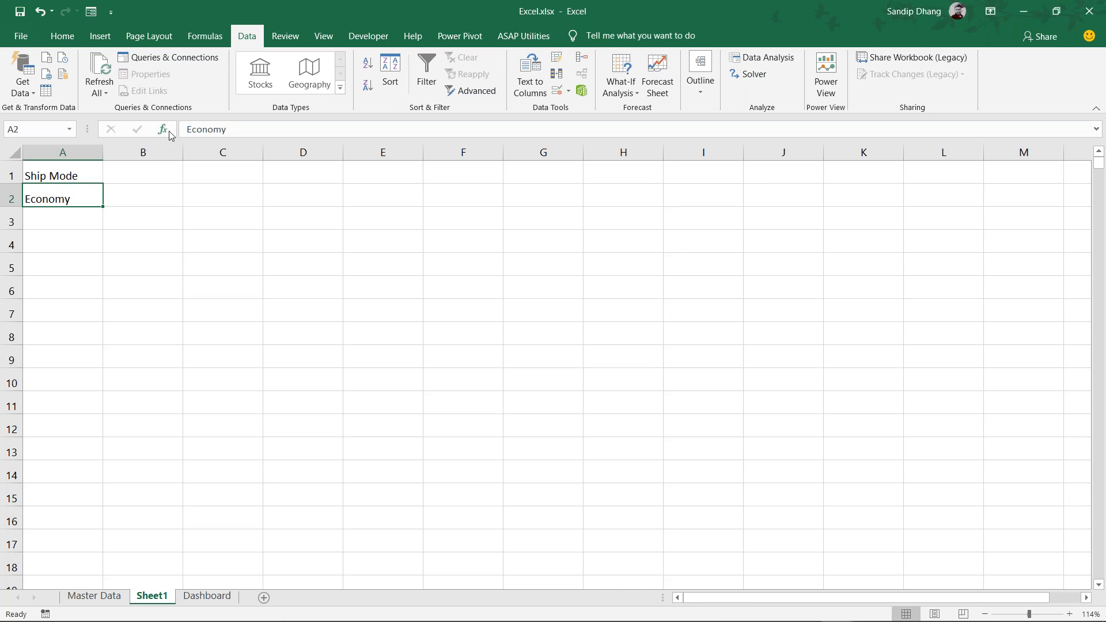
pyautogui.click(186, 128)
pyautogui.write('"')
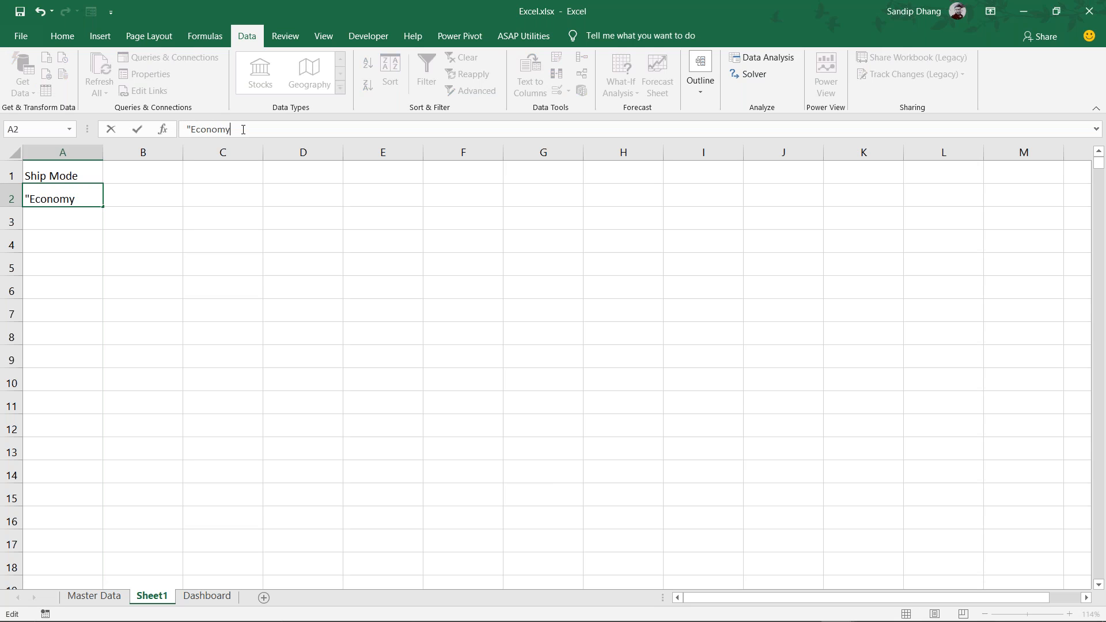
pyautogui.write('"')
pyautogui.press('Return')
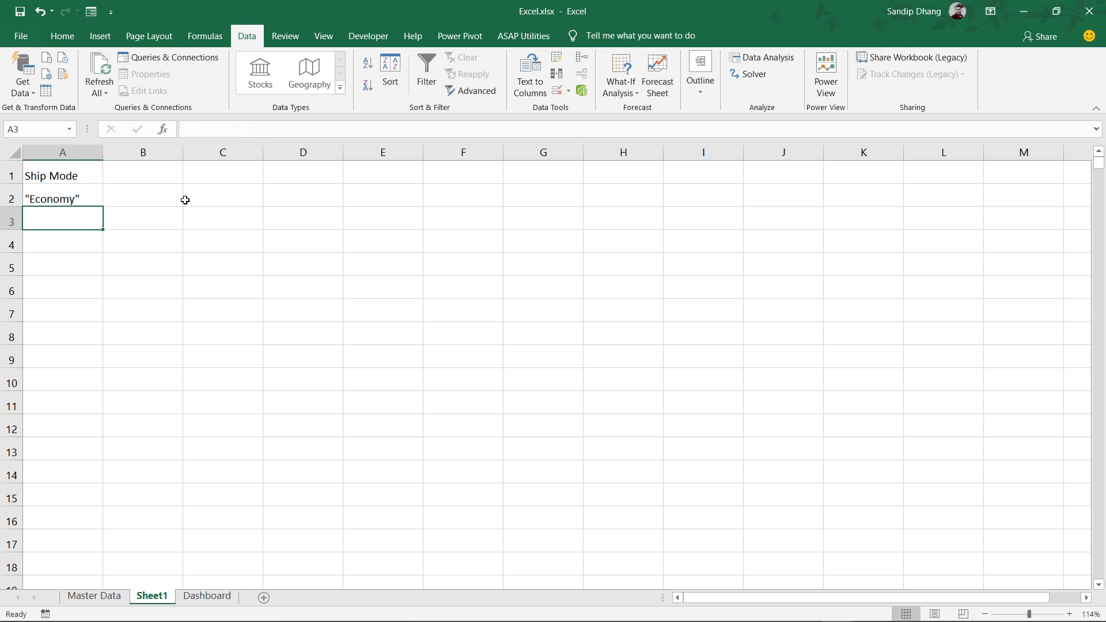
pyautogui.press('Up')
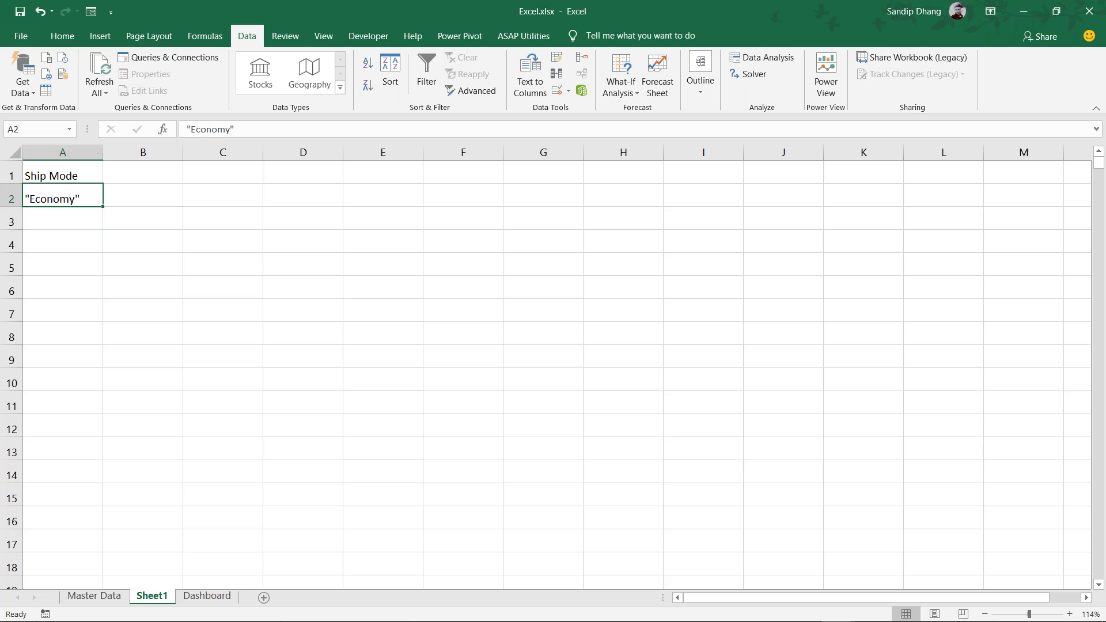
# Run an Advanced Filter that copies records from Data[#All] matching the quoted criterion in A1:A2 to cell A4
pyautogui.click(74, 240)
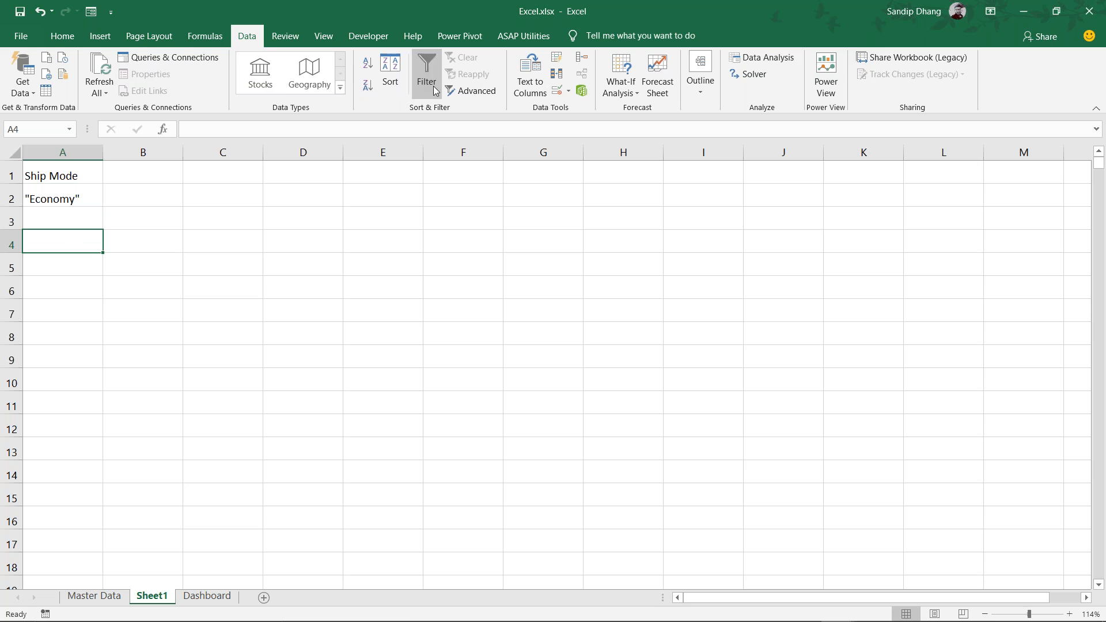
pyautogui.click(470, 91)
pyautogui.click(579, 238)
pyautogui.click(582, 255)
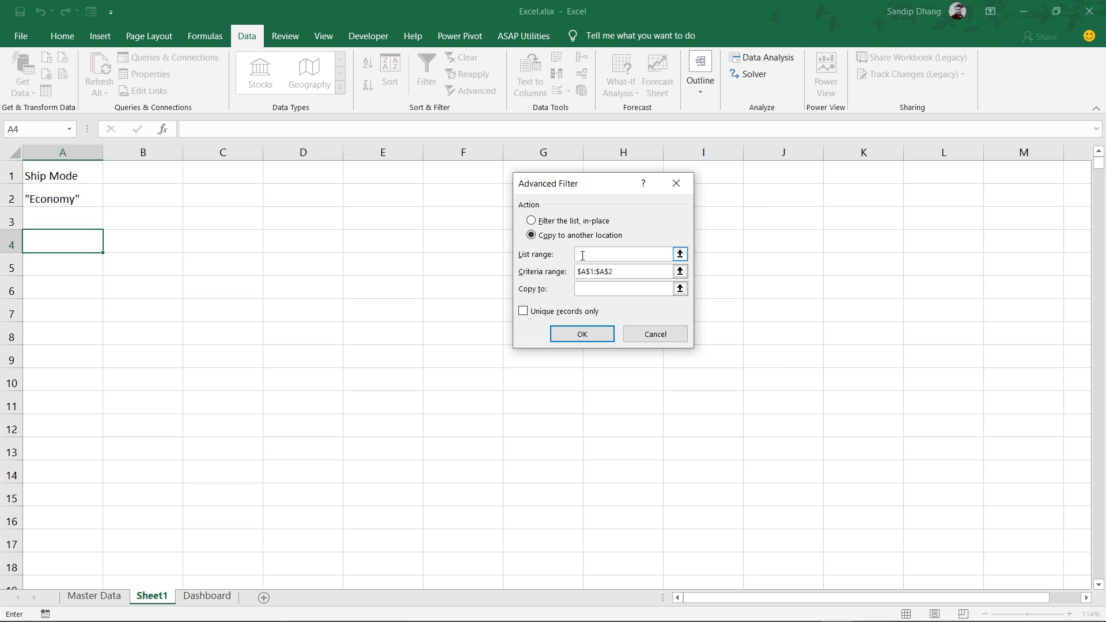
pyautogui.write('Data[#All]')
pyautogui.click(619, 271)
pyautogui.moveTo(589, 274); pyautogui.dragTo(553, 275)
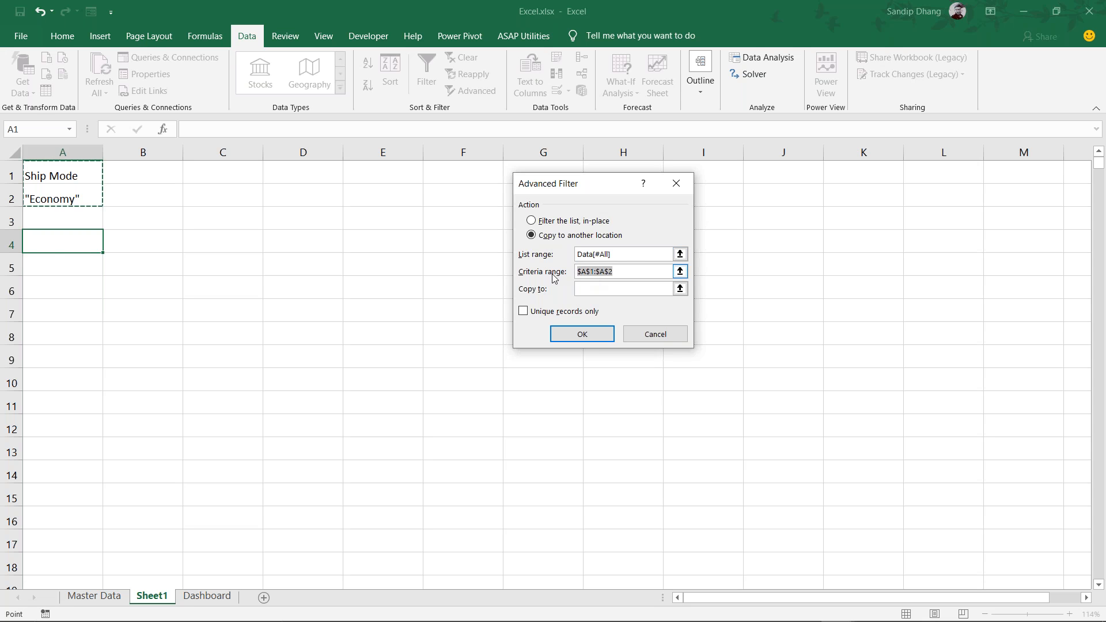
pyautogui.moveTo(75, 167); pyautogui.dragTo(81, 202)
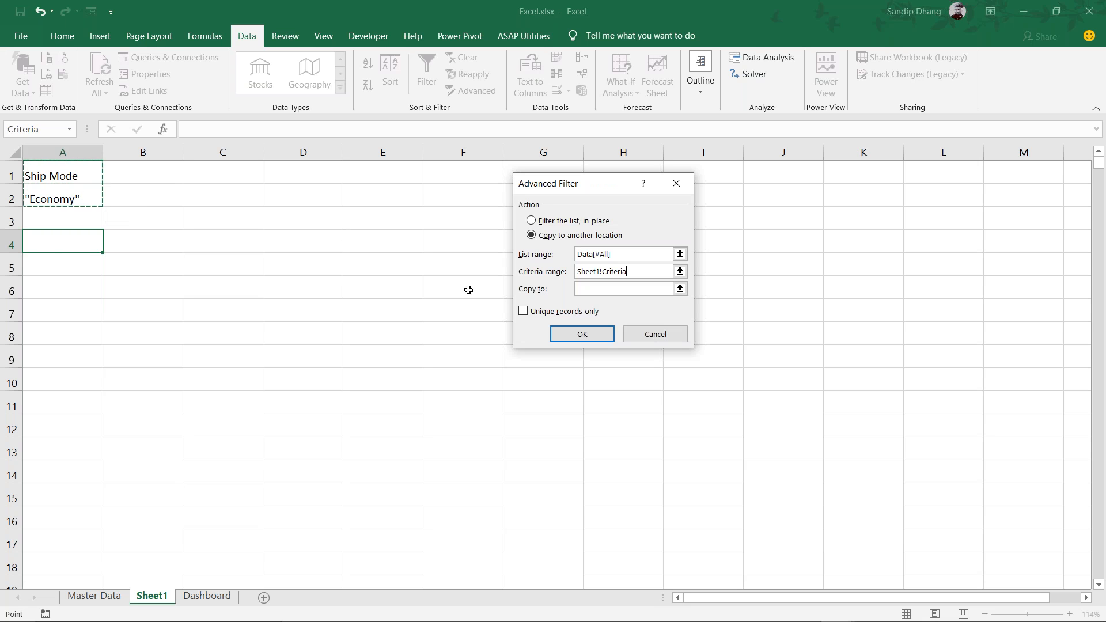
pyautogui.click(629, 289)
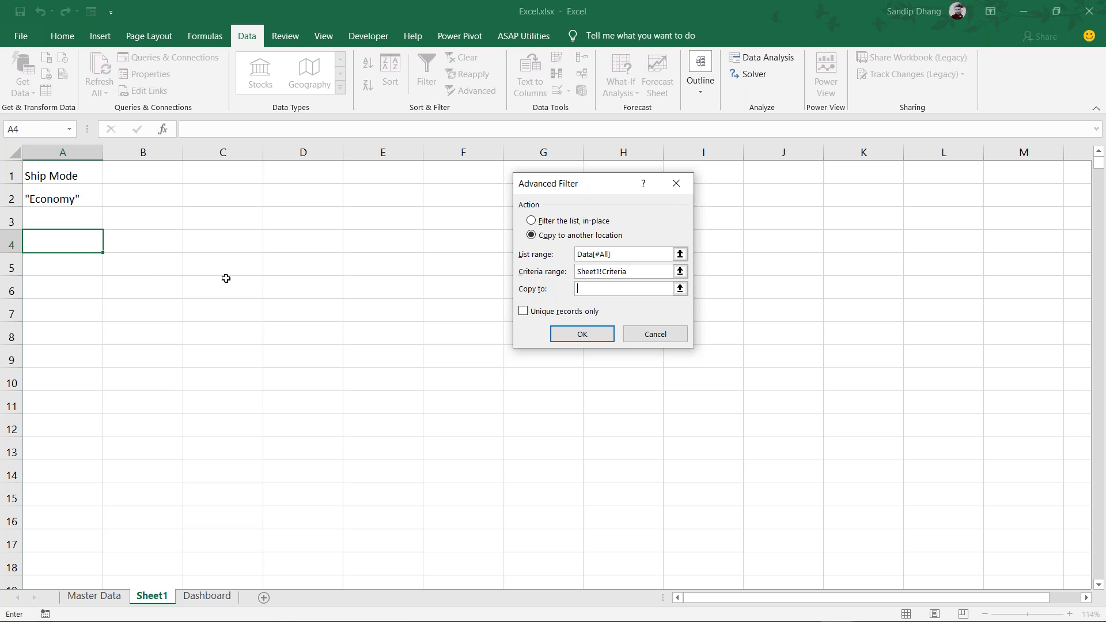
pyautogui.click(71, 242)
pyautogui.click(580, 335)
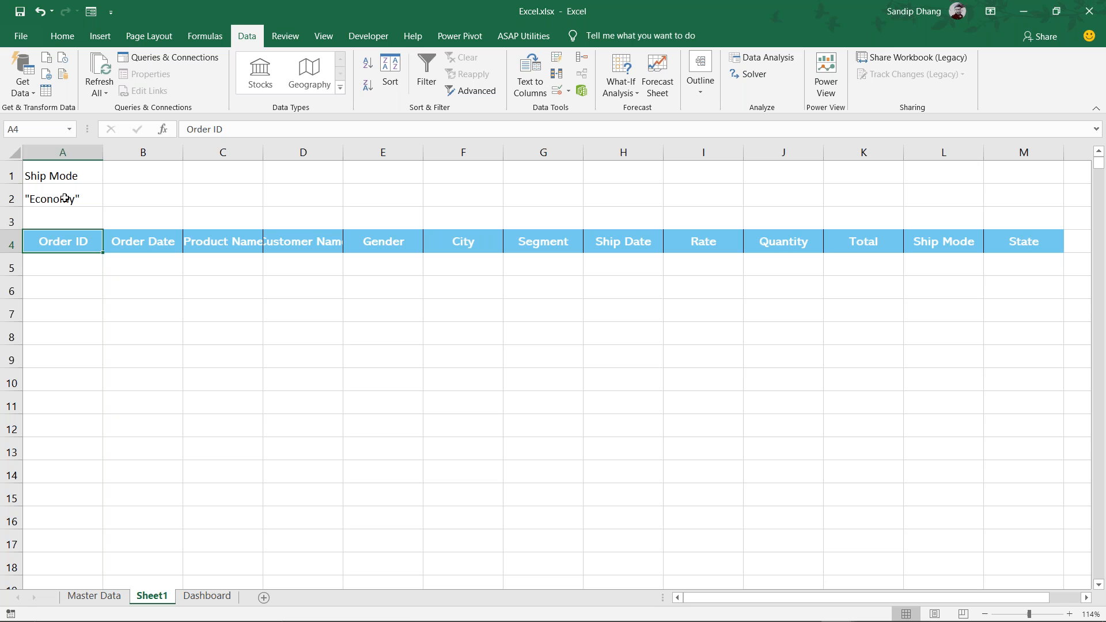
# Delete row 4 containing the extracted headers
pyautogui.click(11, 238)
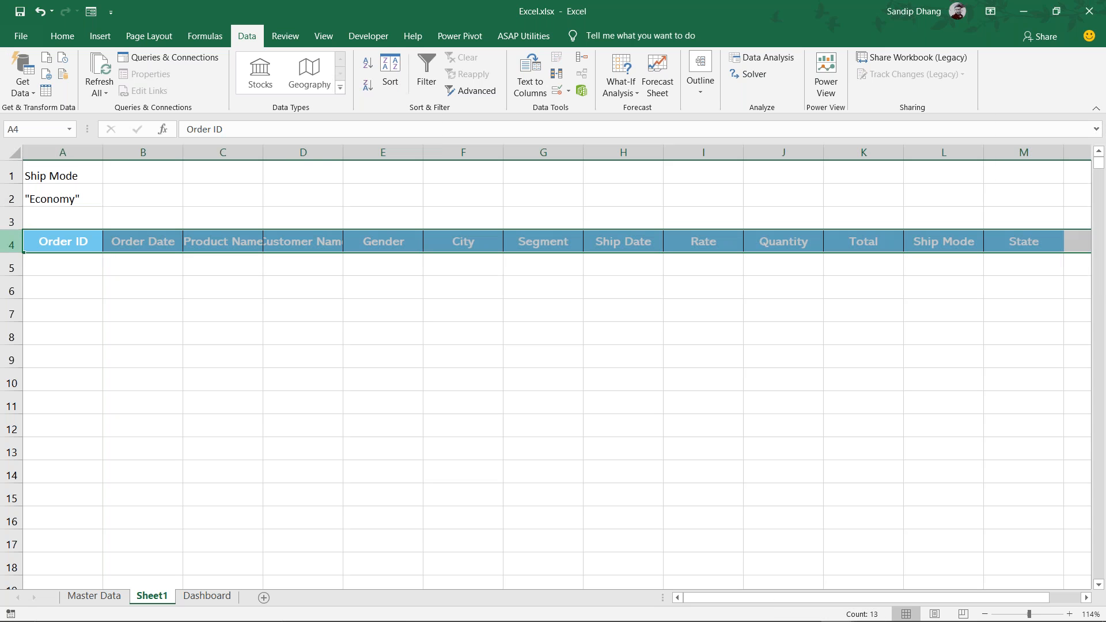
pyautogui.hotkey('ctrl', '-')
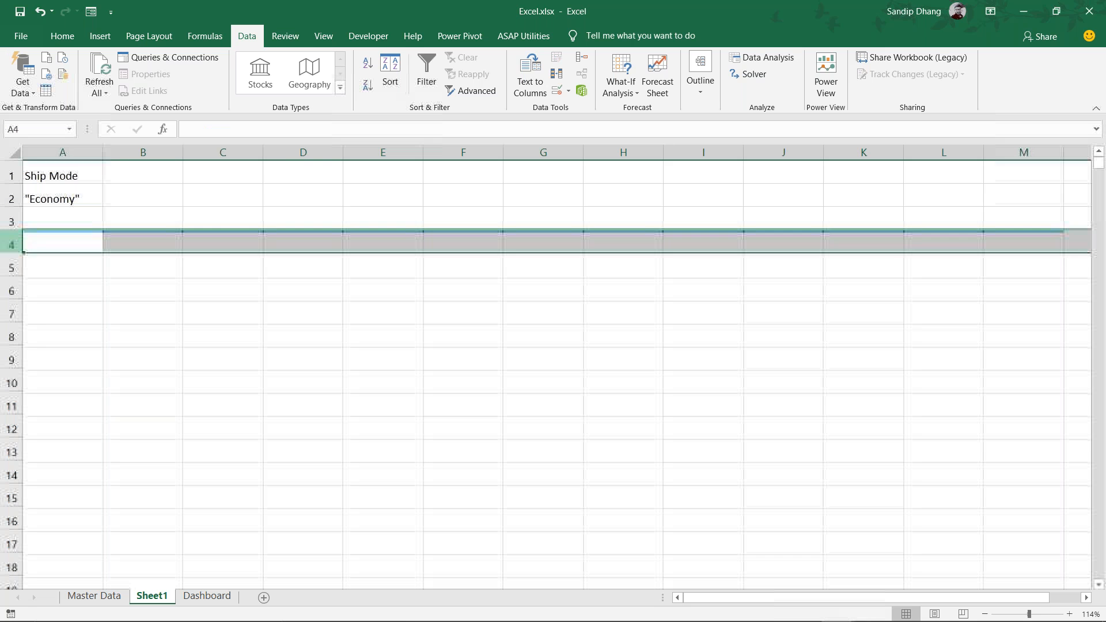
# Change the criterion in cell A2 to the exact-match formula ="=Economy"
pyautogui.click(45, 202)
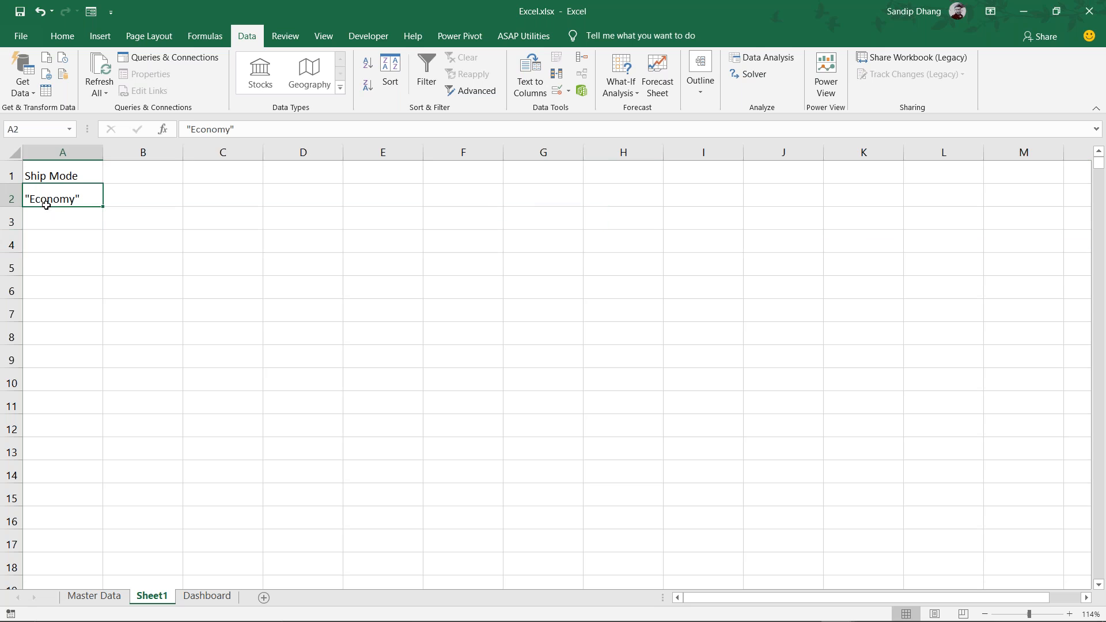
pyautogui.click(184, 129)
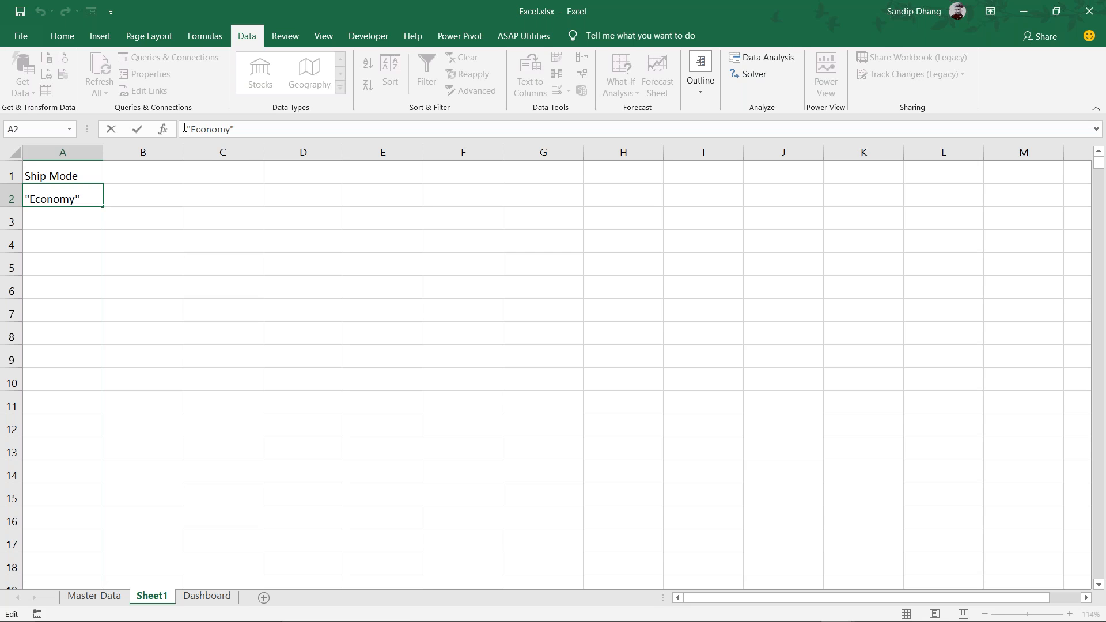
pyautogui.write('="')
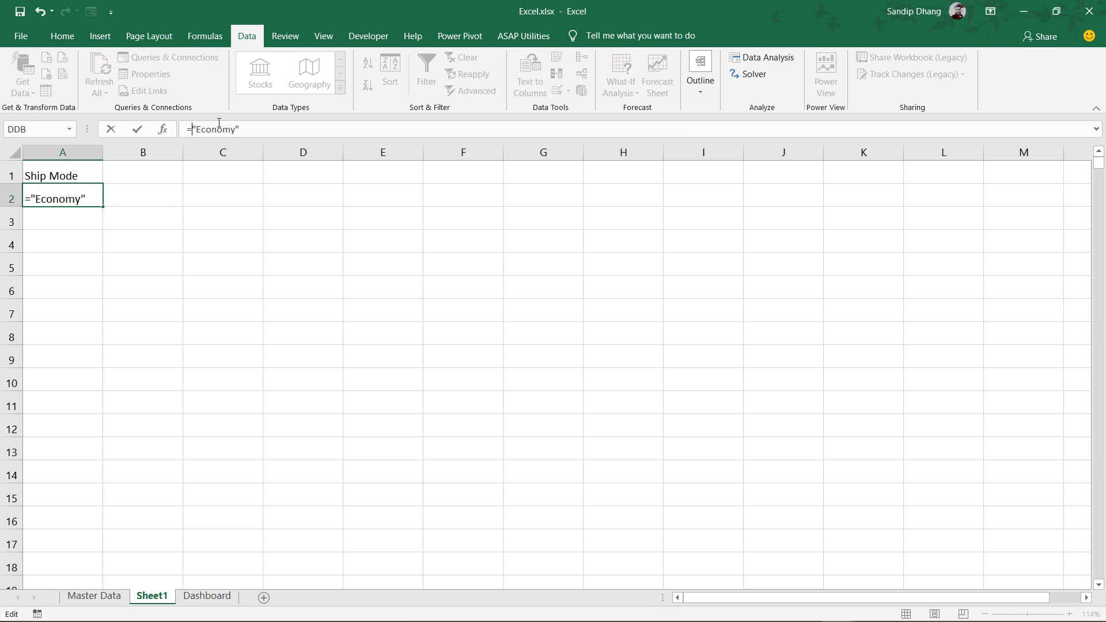
pyautogui.write('=')
pyautogui.moveTo(195, 126); pyautogui.dragTo(259, 122)
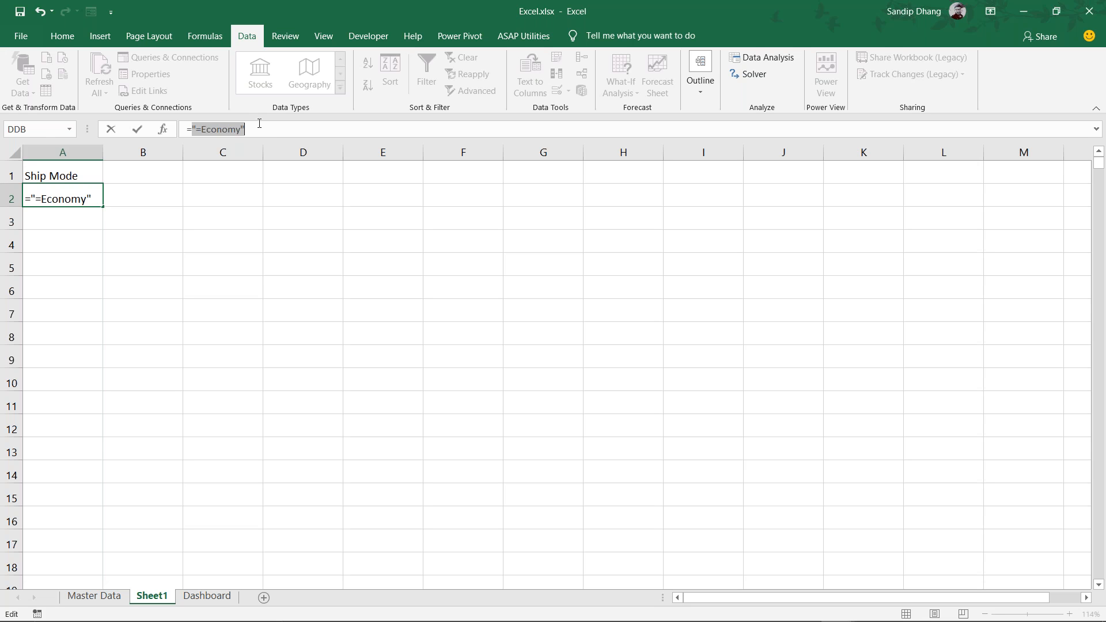
pyautogui.click(259, 133)
pyautogui.press('Return')
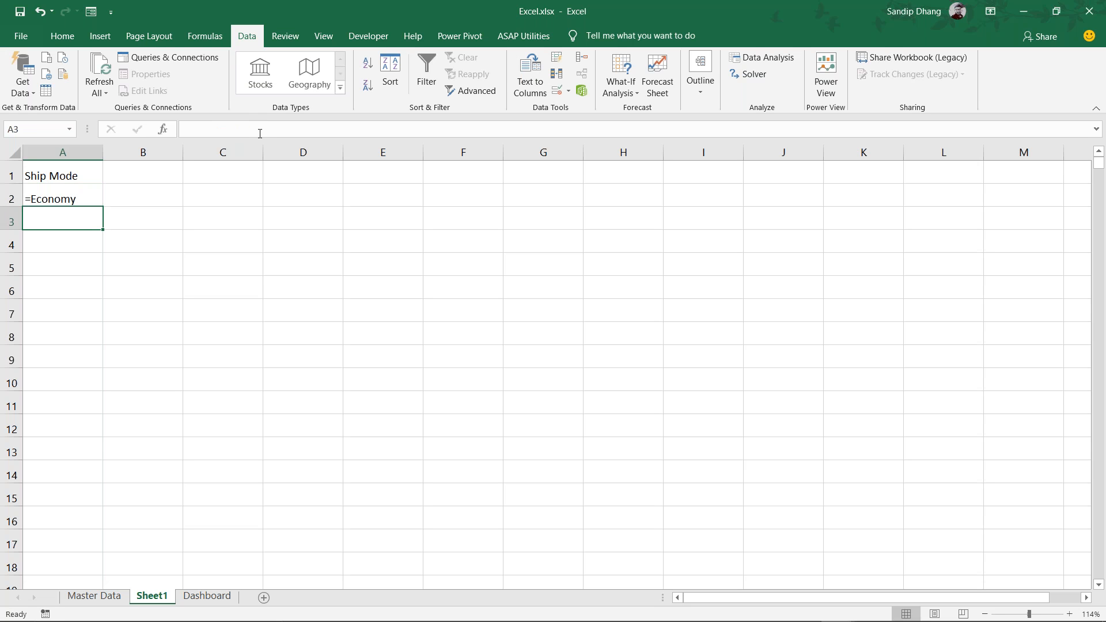
# Try the criterion in cell A2 without its leading equals sign, leaving "=Economy" in quotes as plain text
pyautogui.click(68, 198)
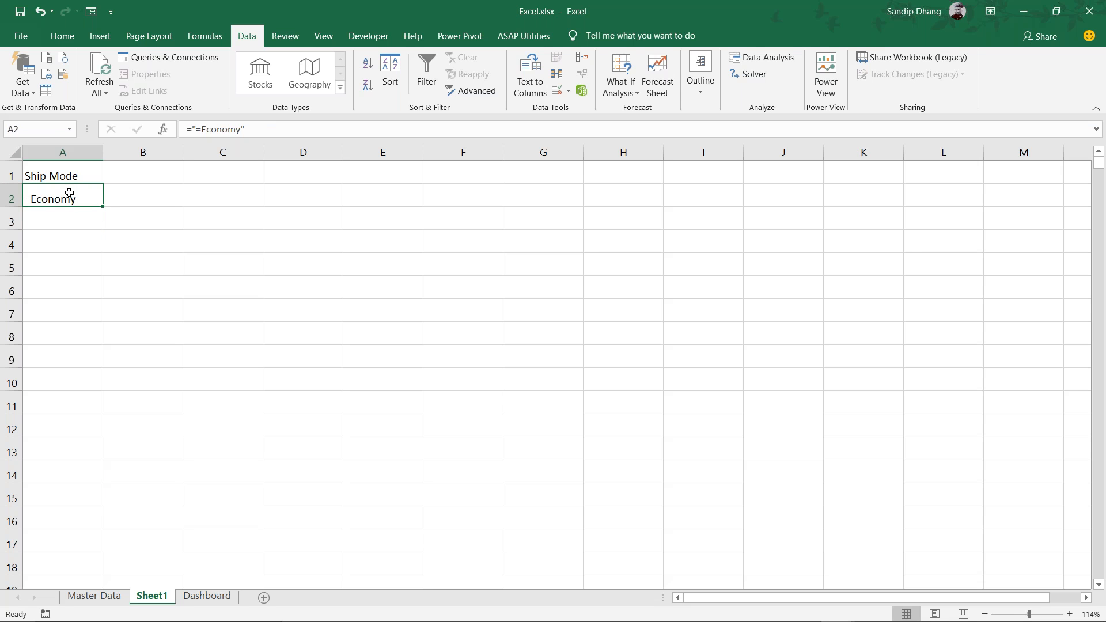
pyautogui.click(186, 130)
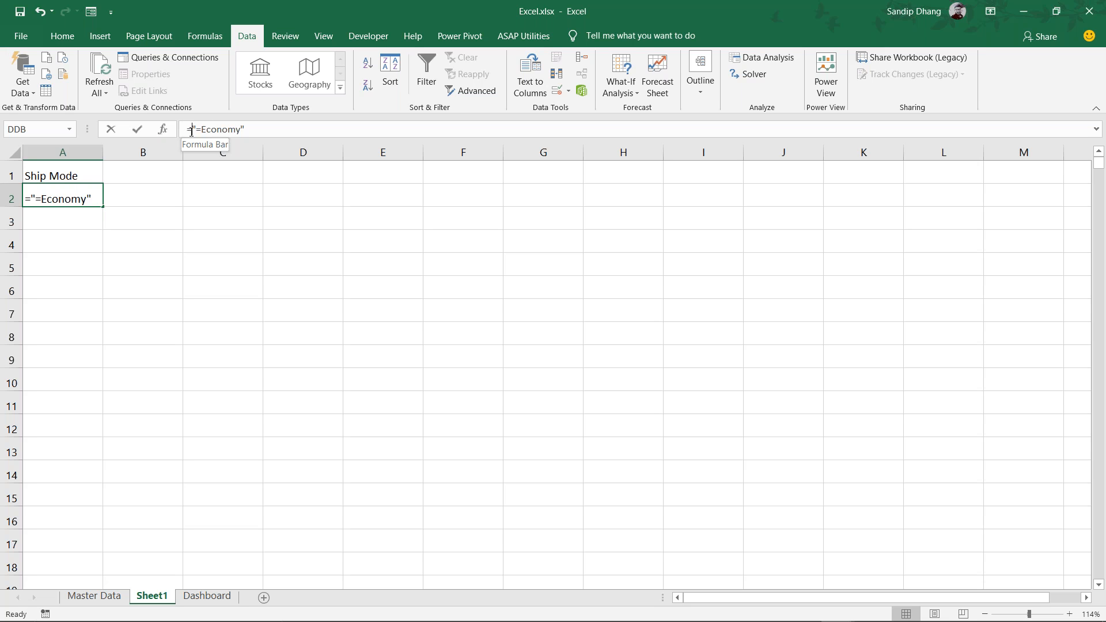
pyautogui.press('Delete')
pyautogui.press('Return')
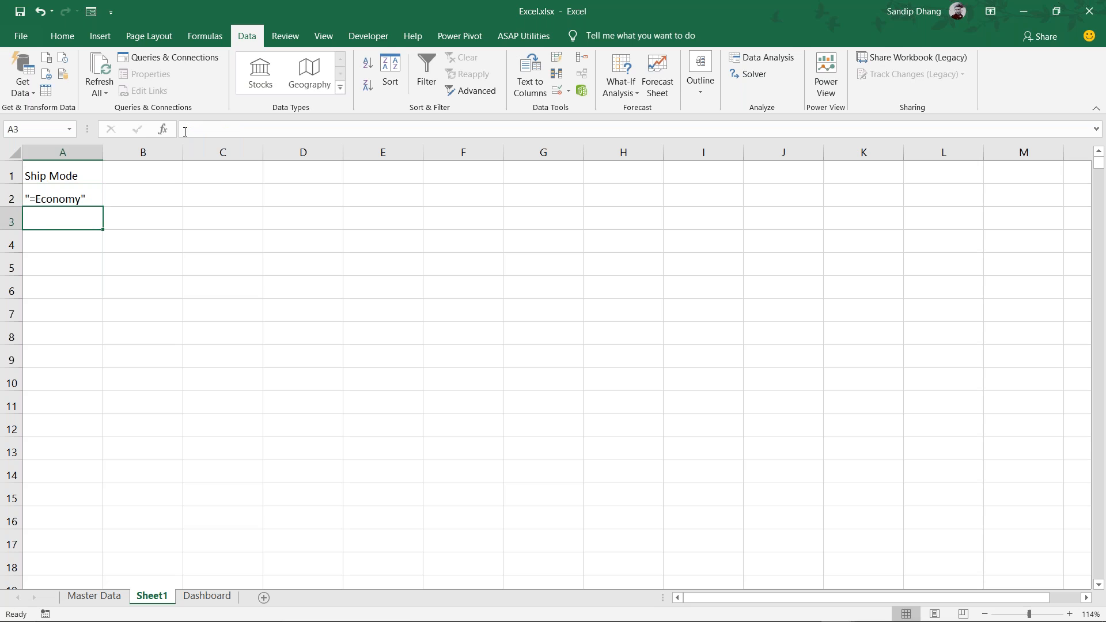
# Put the leading equals sign back in cell A2 so the criterion is the formula ="=Economy"
pyautogui.doubleClick(53, 199)
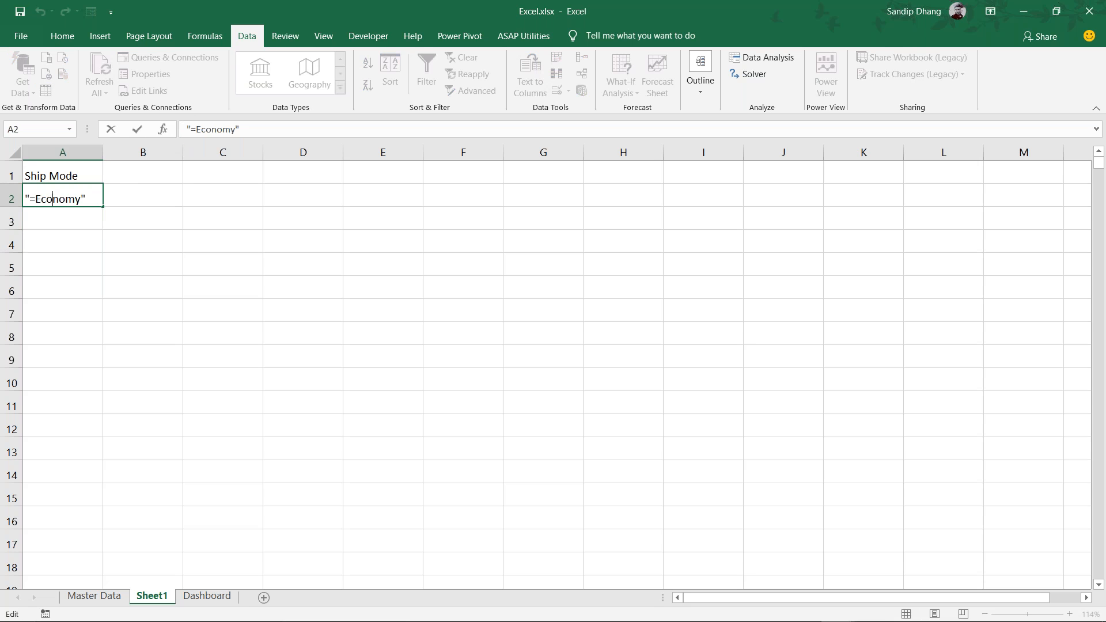
pyautogui.write('=')
pyautogui.press('Return')
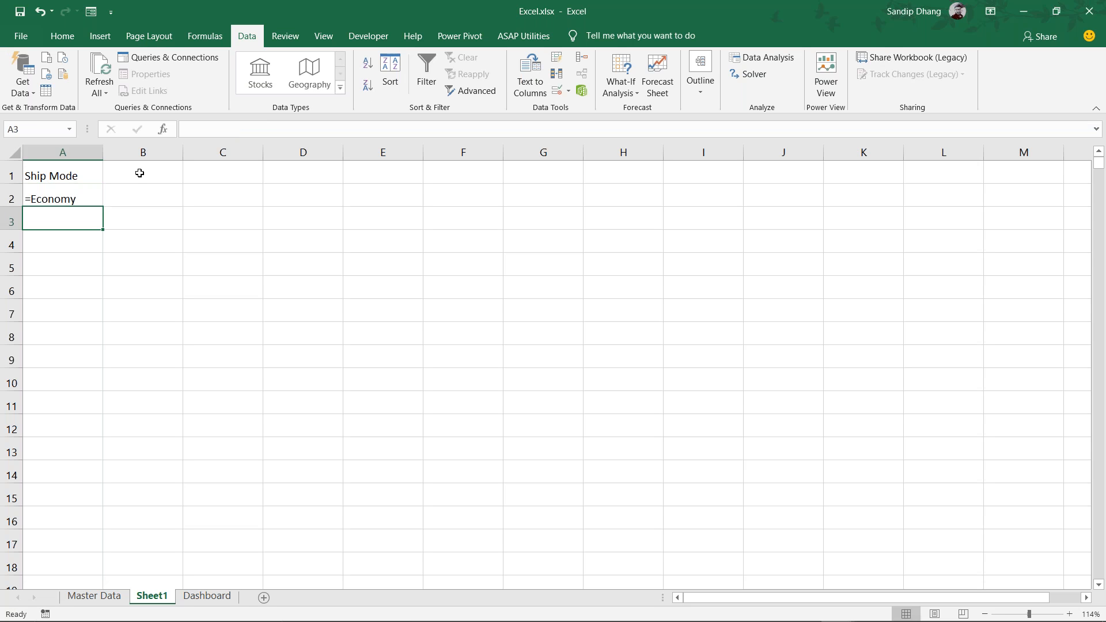
# Enter the sample text formula ="hj" in cell D2 and clear that cell again
pyautogui.click(274, 192)
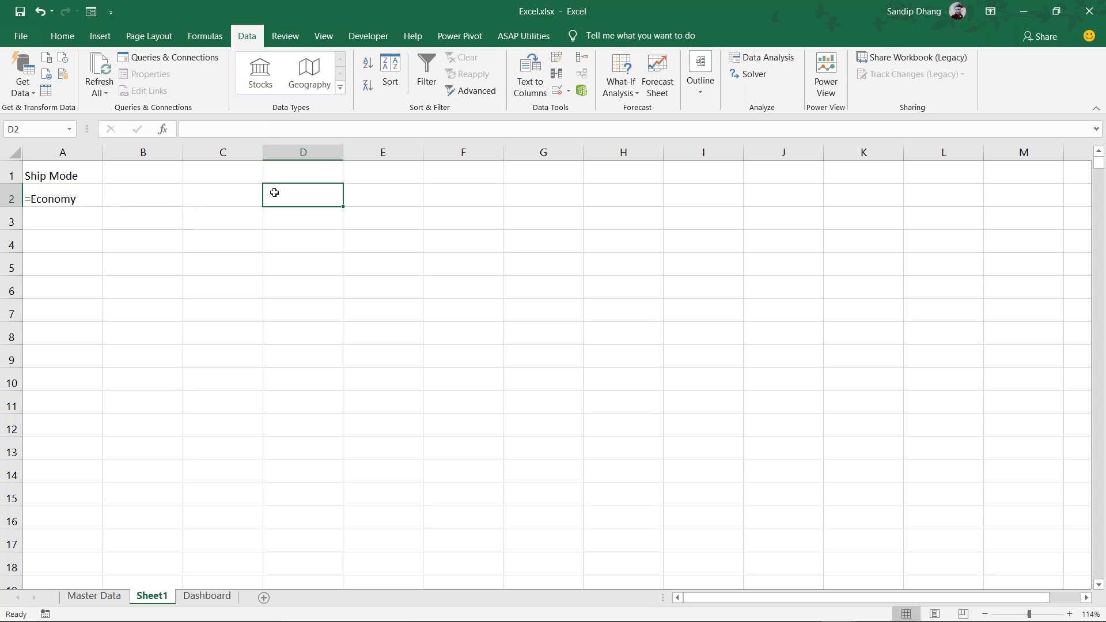
pyautogui.write('=')
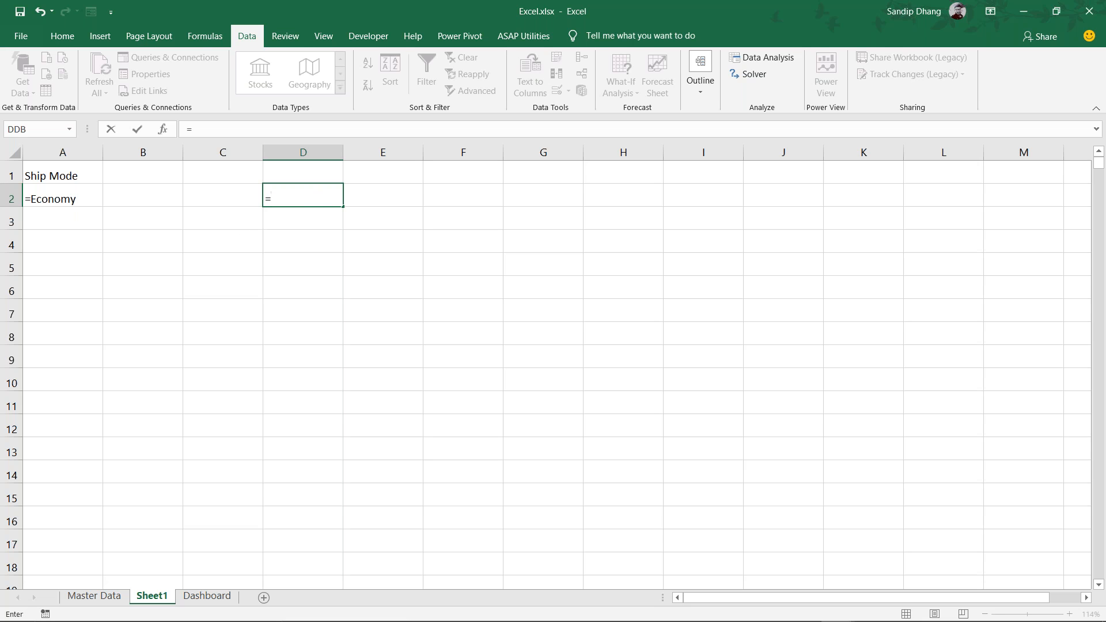
pyautogui.write('"')
pyautogui.write('hj')
pyautogui.write('"')
pyautogui.press('Return')
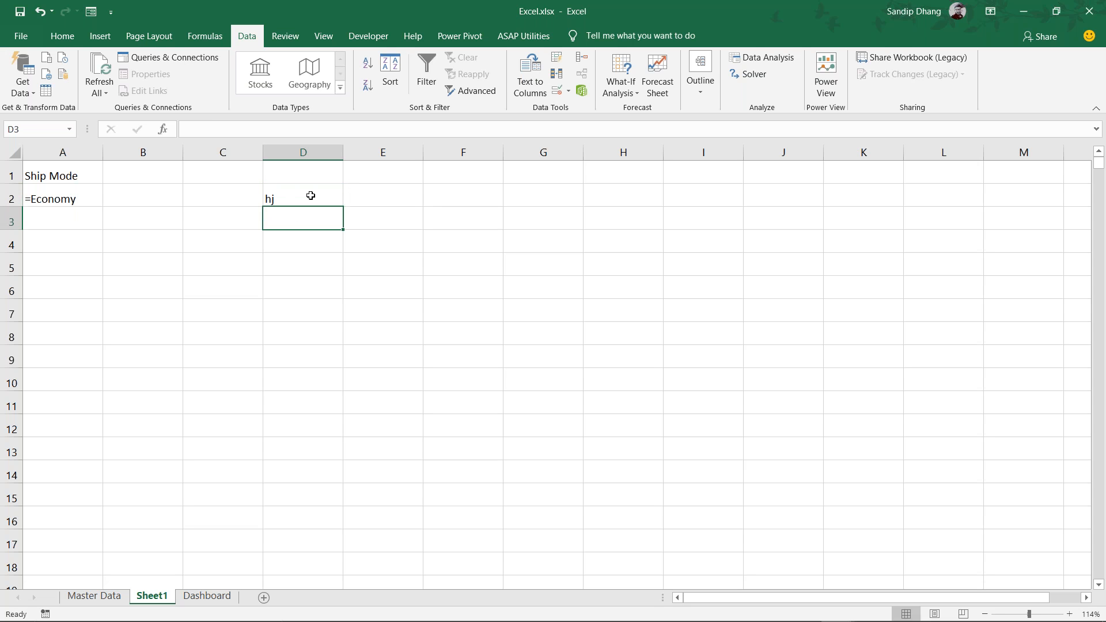
pyautogui.click(310, 195)
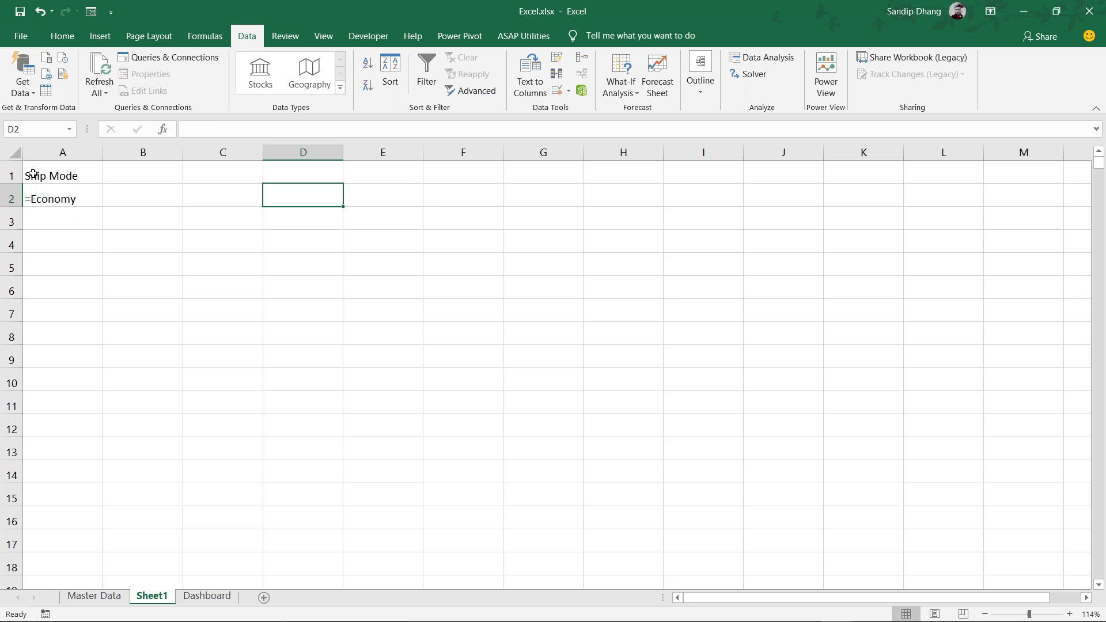
# Examine the leading equals sign and the quoted text in cell A2's exact-match formula
pyautogui.click(64, 190)
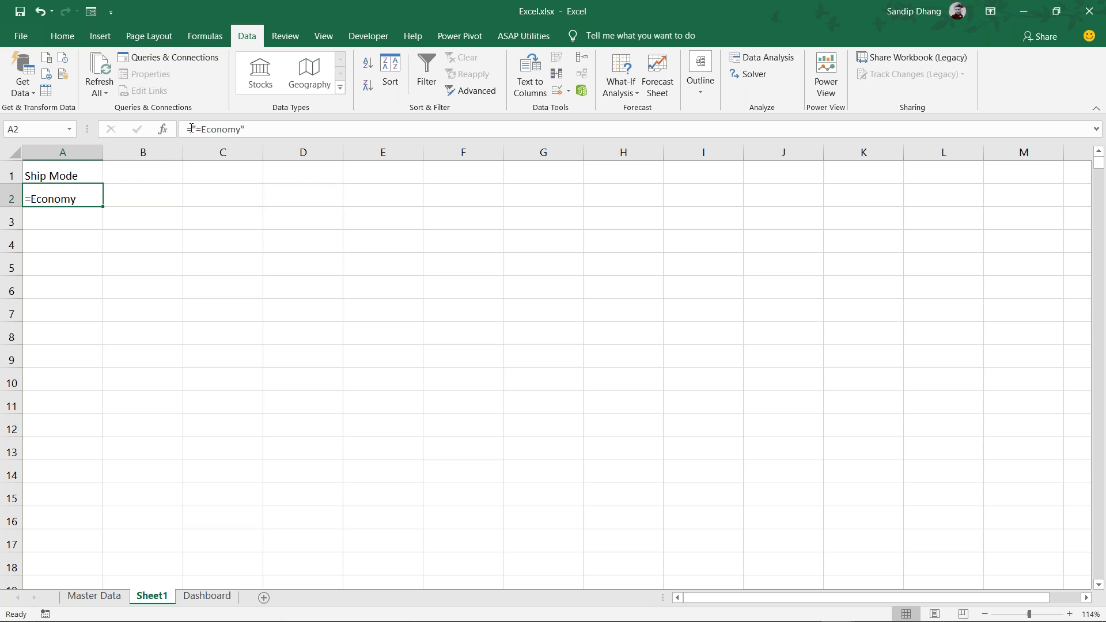
pyautogui.click(189, 129)
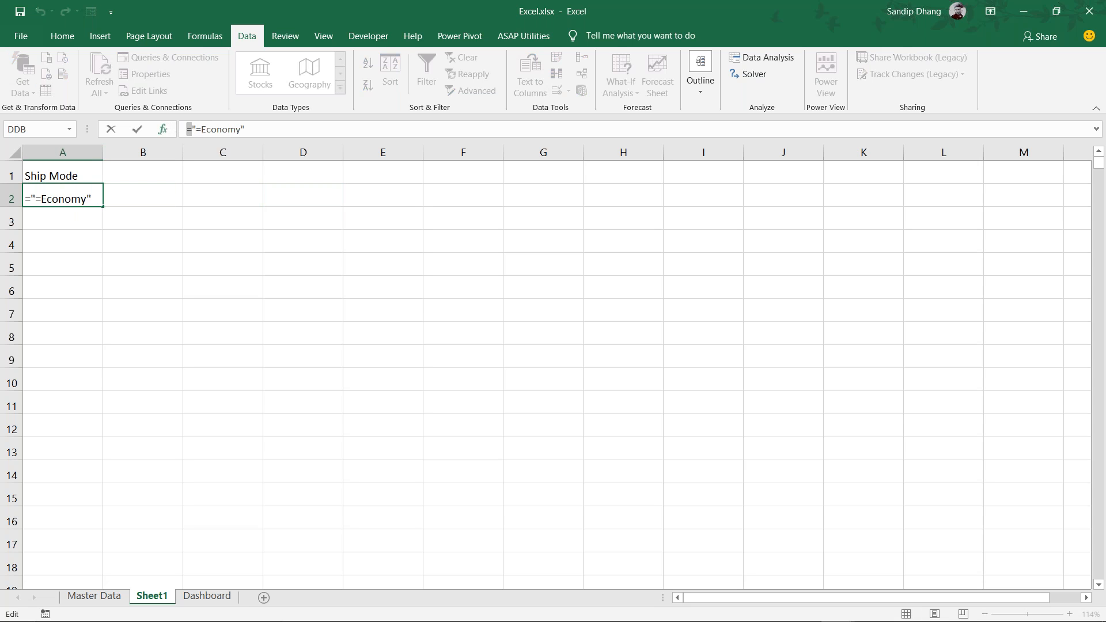
pyautogui.click(253, 123)
pyautogui.moveTo(197, 128); pyautogui.dragTo(242, 128)
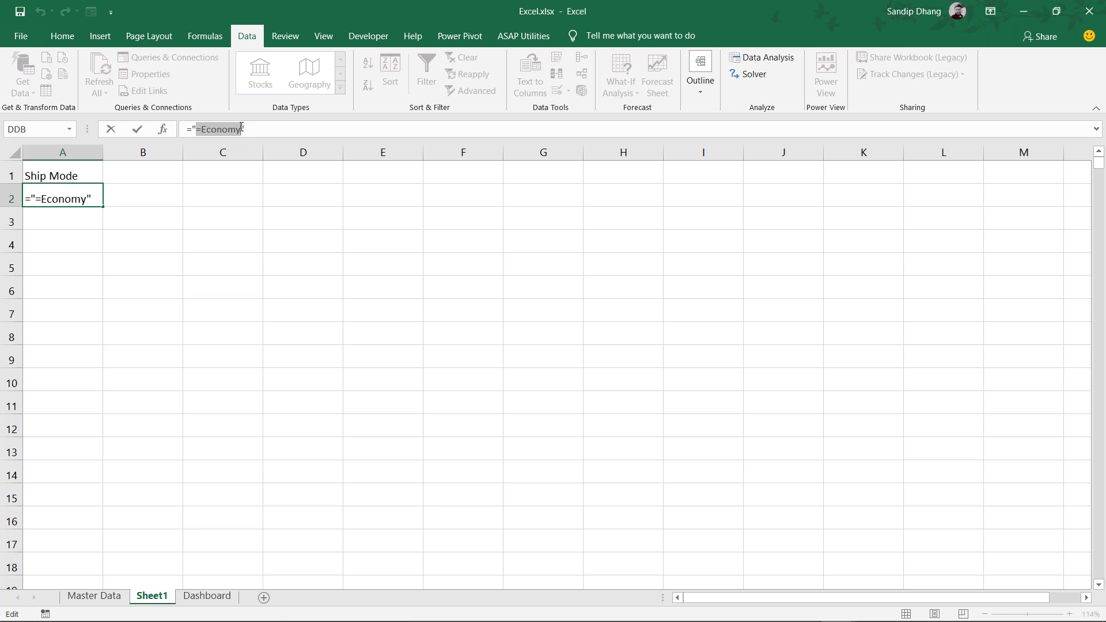
pyautogui.press('Return')
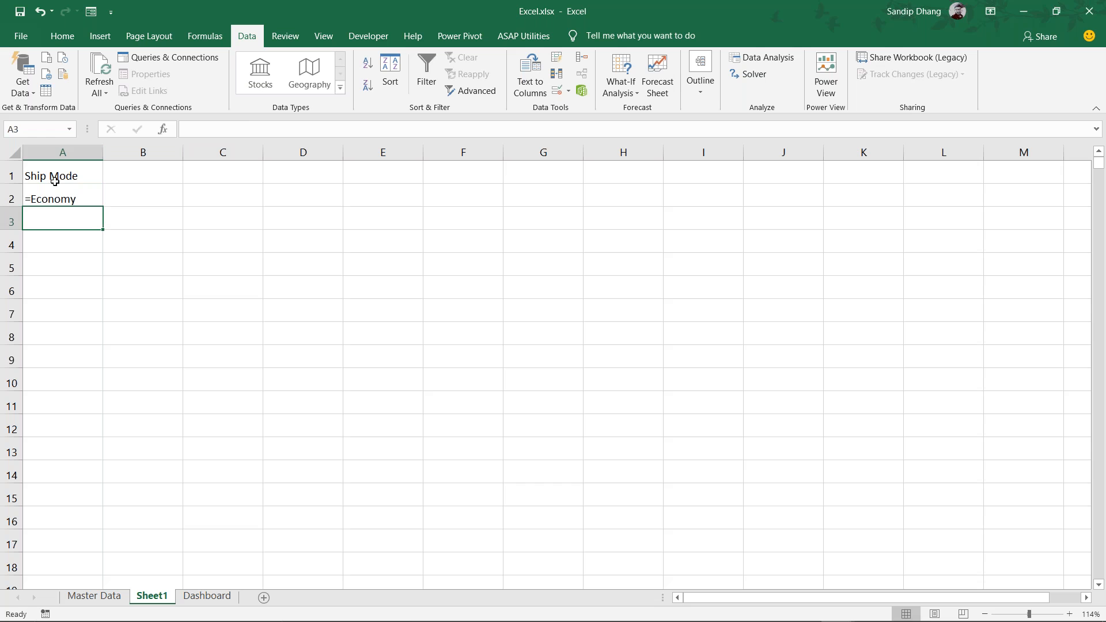
# Run an Advanced Filter that copies records from Data[#All] matching the criteria range A1:A2 to cell A4 on Sheet1
pyautogui.click(71, 237)
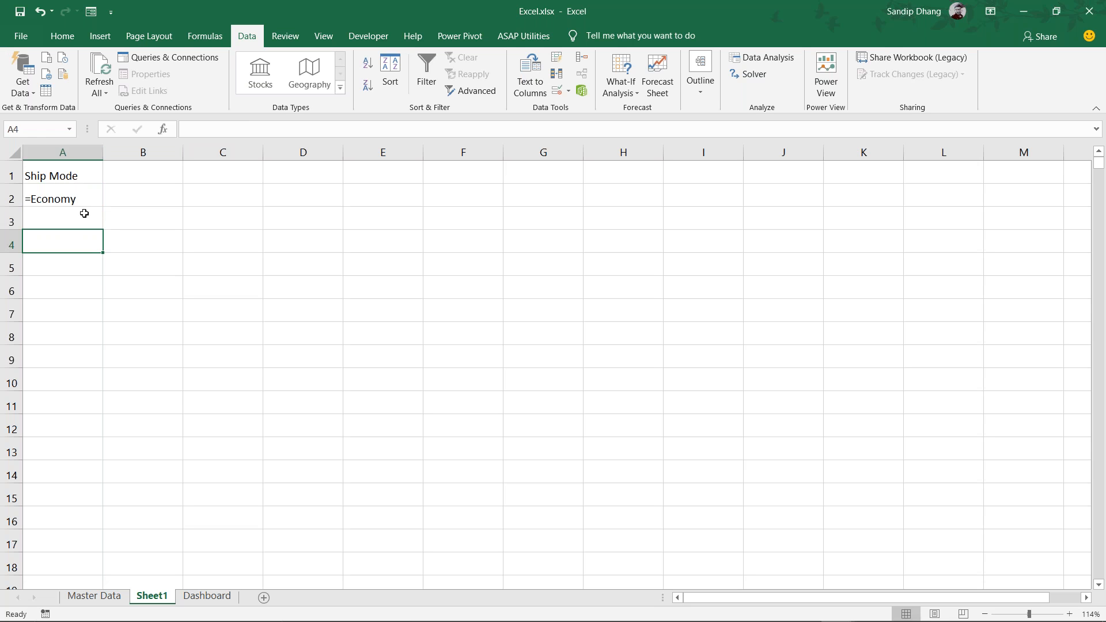
pyautogui.click(470, 90)
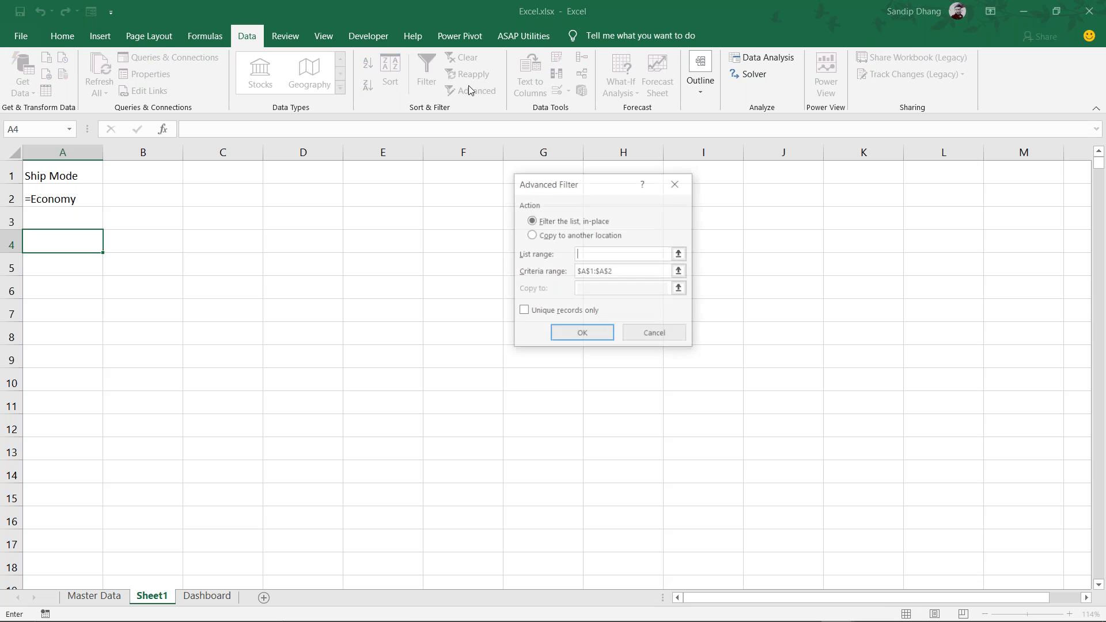
pyautogui.click(560, 237)
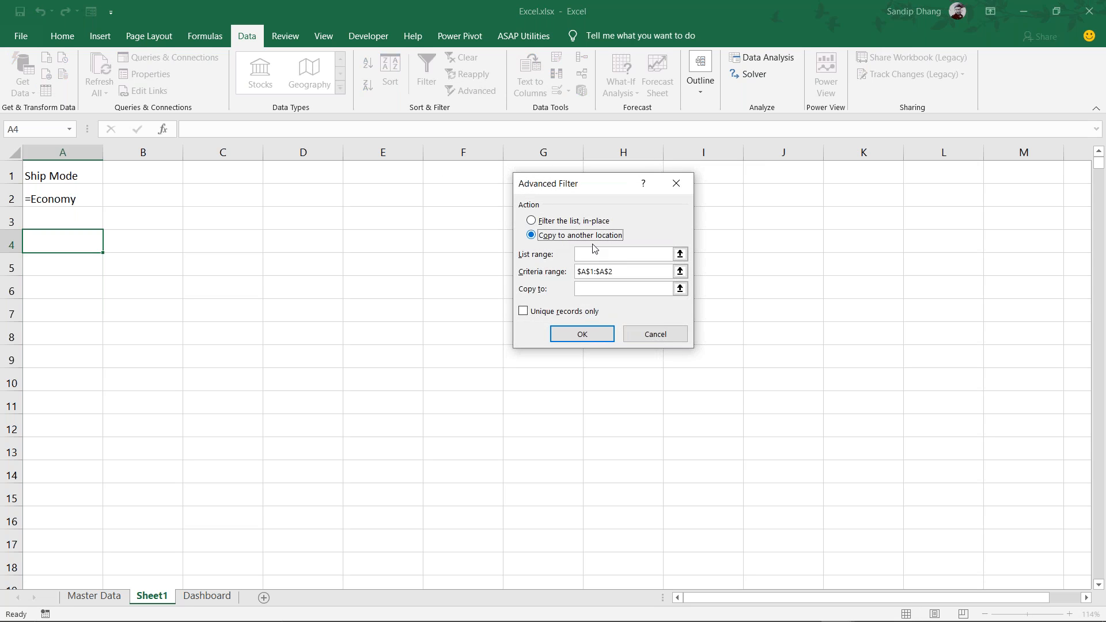
pyautogui.click(603, 253)
pyautogui.write('Data[#All]')
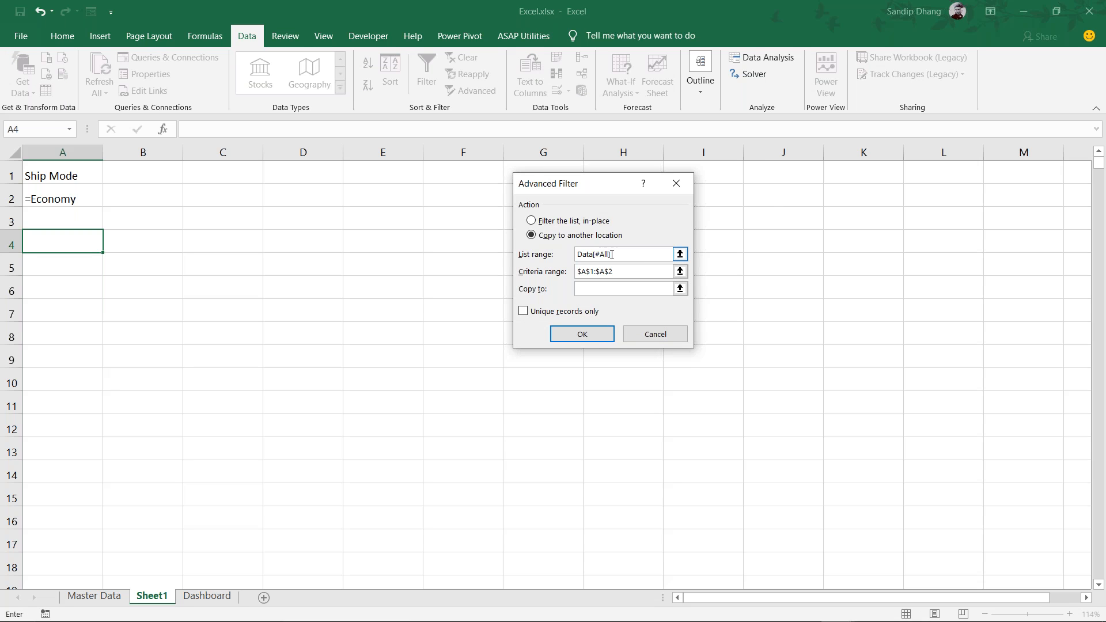
pyautogui.moveTo(642, 272); pyautogui.dragTo(521, 279)
pyautogui.moveTo(61, 172); pyautogui.dragTo(62, 200)
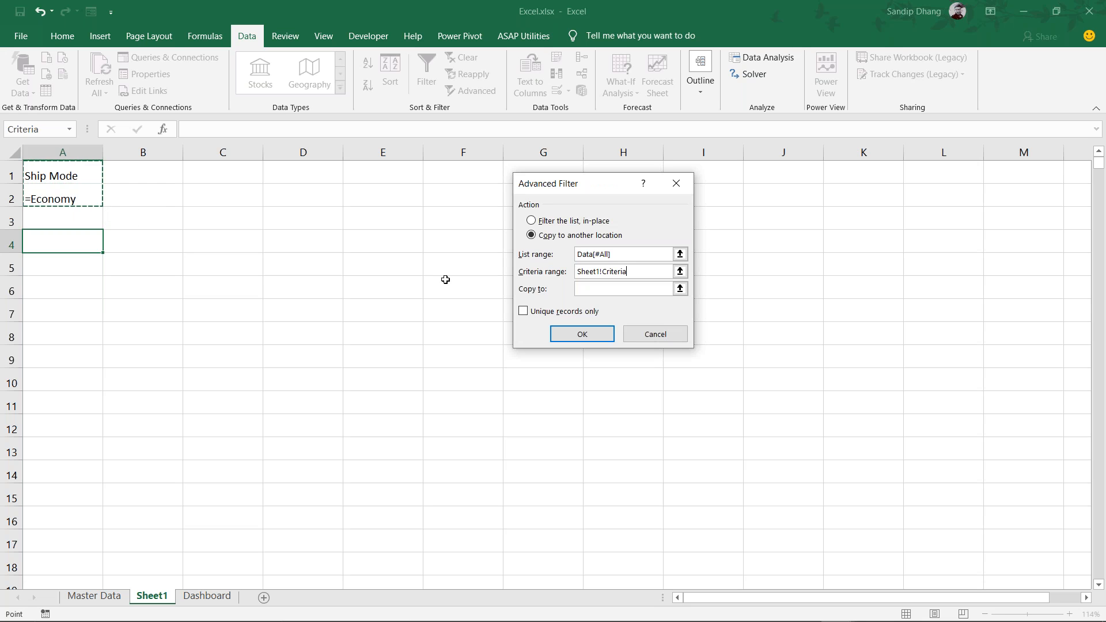
pyautogui.click(599, 288)
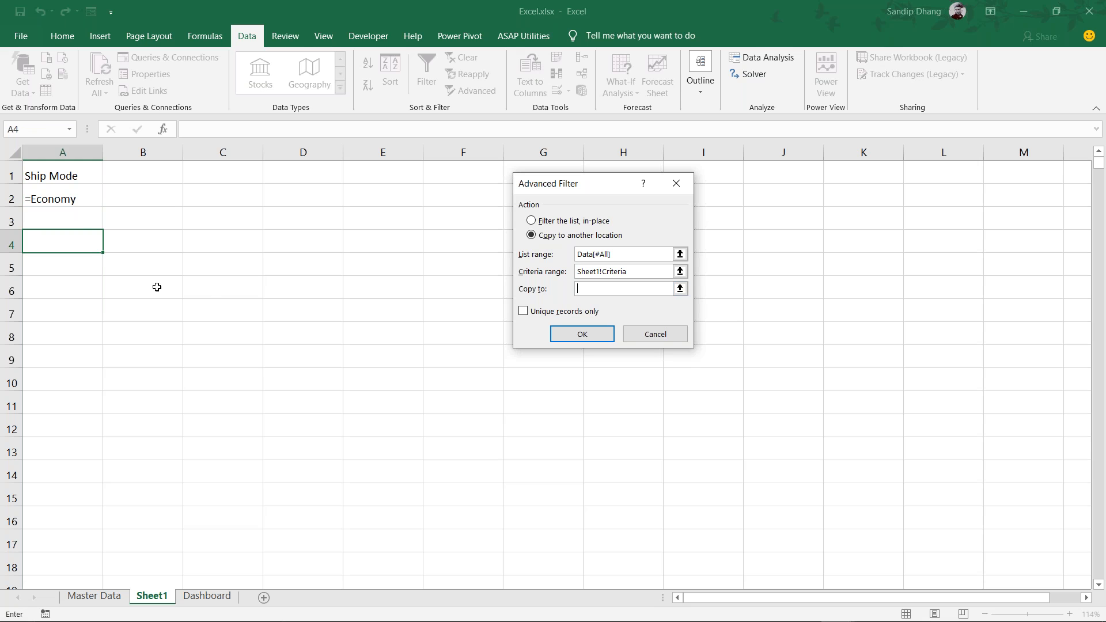
pyautogui.click(74, 247)
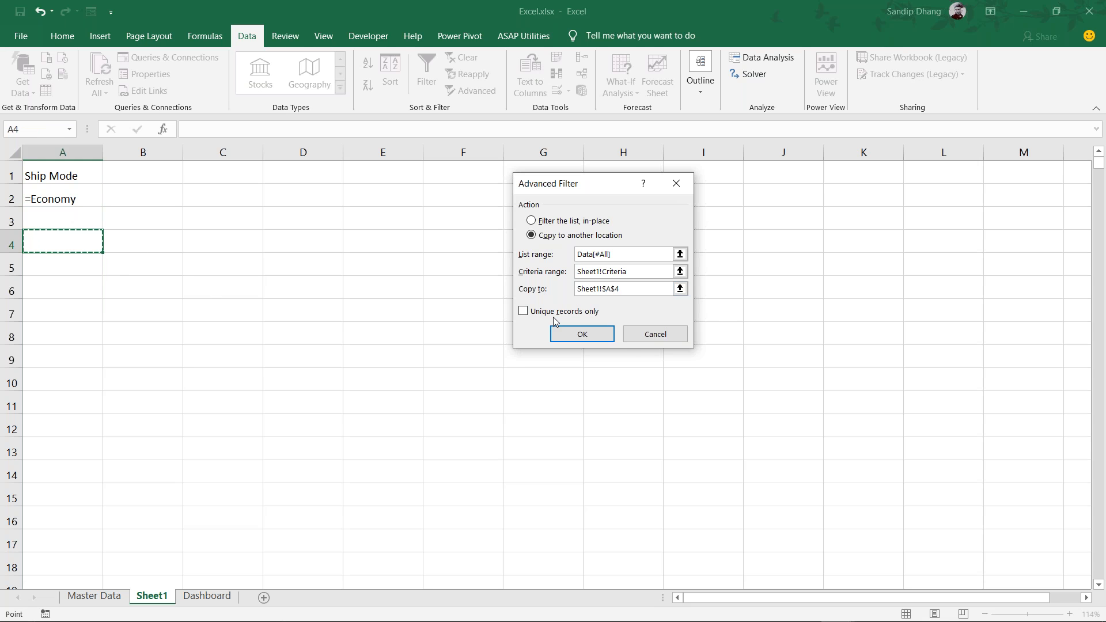
pyautogui.click(582, 334)
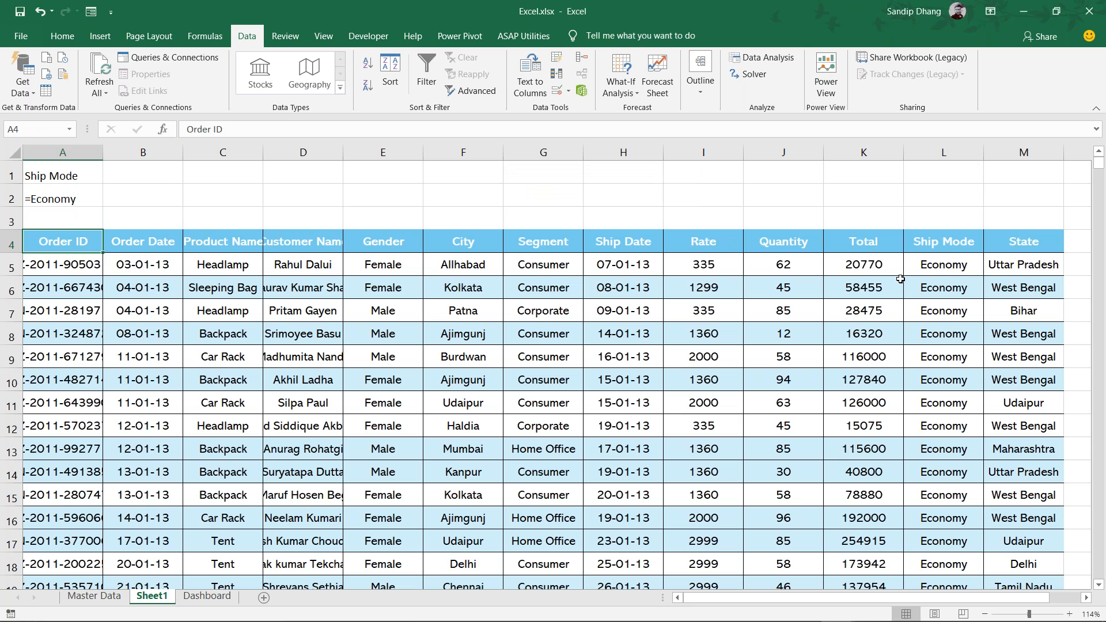
# Check down the Ship Mode column of the extracted records for any value other than Economy, and return to its header
pyautogui.click(955, 263)
pyautogui.press('Down')
pyautogui.press('Down')
pyautogui.press('Down')
pyautogui.press('Down')
pyautogui.press('Down')
pyautogui.press('Down')
pyautogui.press('Down')
pyautogui.press('Down')
pyautogui.press('Down')
pyautogui.press('Down')
pyautogui.press('Down')
pyautogui.press('Down')
pyautogui.press('Down')
pyautogui.press('Down')
pyautogui.press('Down')
pyautogui.press('Down')
pyautogui.press('Down')
pyautogui.press('Down')
pyautogui.press('Down')
pyautogui.press('Down')
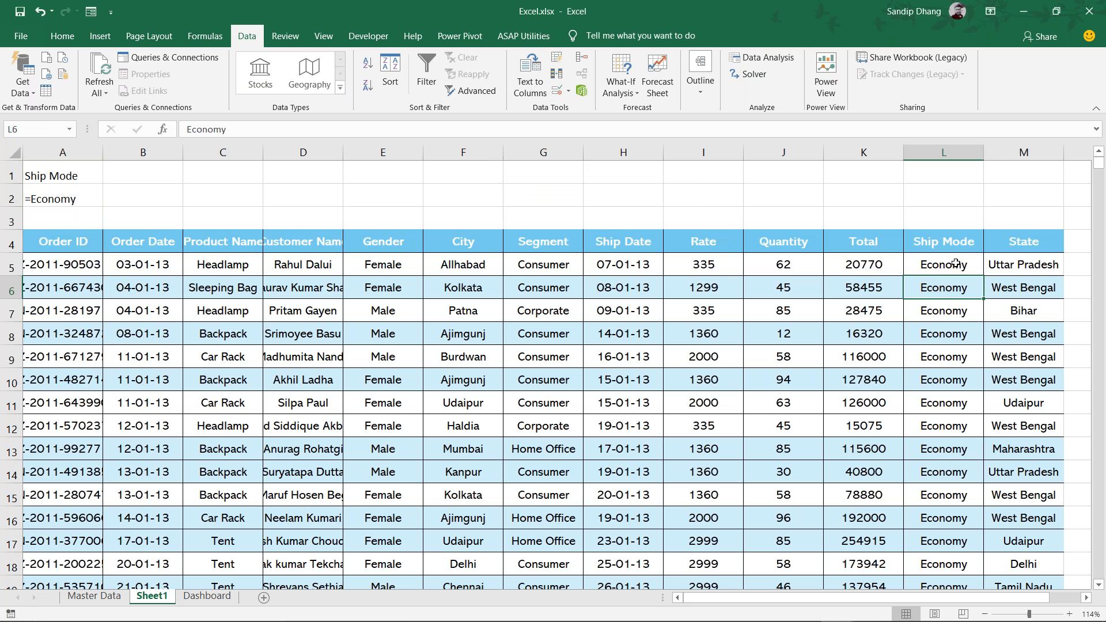
pyautogui.press('Down')
pyautogui.press('Down')
pyautogui.press('Down')
pyautogui.press('Down')
pyautogui.press('Down')
pyautogui.press('Down')
pyautogui.press('Down')
pyautogui.press('Down')
pyautogui.press('Down')
pyautogui.press('Down')
pyautogui.press('Down')
pyautogui.press('Down')
pyautogui.press('Down')
pyautogui.press('Down')
pyautogui.press('Down')
pyautogui.press('Down')
pyautogui.press('Down')
pyautogui.press('Down')
pyautogui.press('Down')
pyautogui.press('Down')
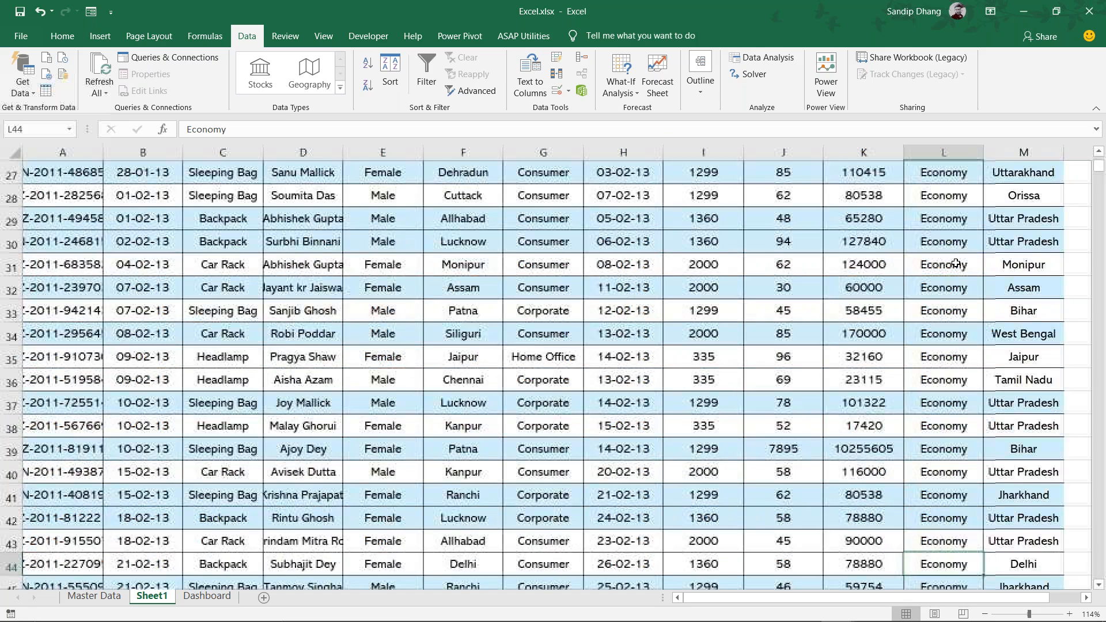
pyautogui.press('Down')
pyautogui.press('Down')
pyautogui.press('Down')
pyautogui.press('Down')
pyautogui.press('Down')
pyautogui.press('Down')
pyautogui.press('Down')
pyautogui.press('Down')
pyautogui.press('Down')
pyautogui.press('Down')
pyautogui.press('Down')
pyautogui.press('Down')
pyautogui.press('Down')
pyautogui.press('Down')
pyautogui.press('Down')
pyautogui.press('Down')
pyautogui.press('Down')
pyautogui.press('Down')
pyautogui.press('Down')
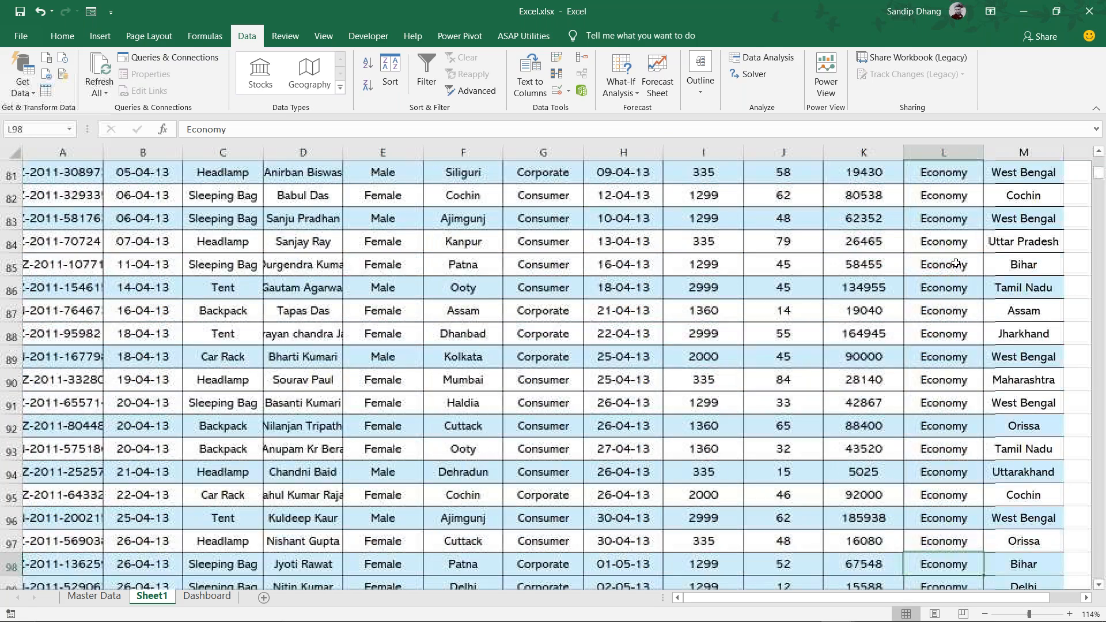
pyautogui.hotkey('ctrl', 'Up')
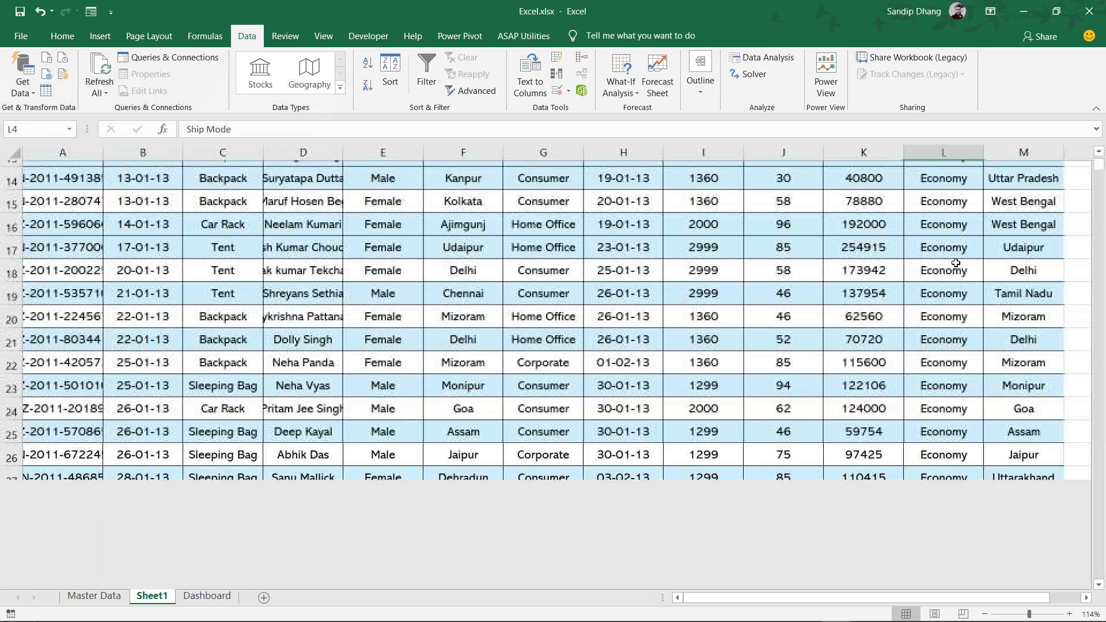
pyautogui.scroll(1, 624, 362)
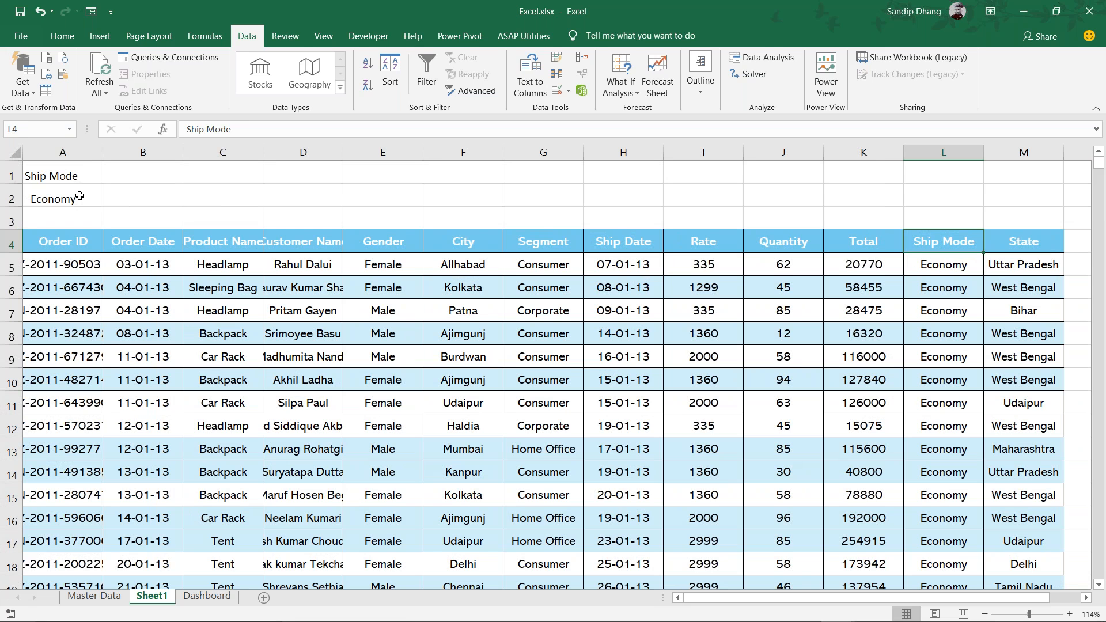
# Add an asterisk wildcard to the criterion in cell A2 so the formula reads ="=Economy*"
pyautogui.click(80, 197)
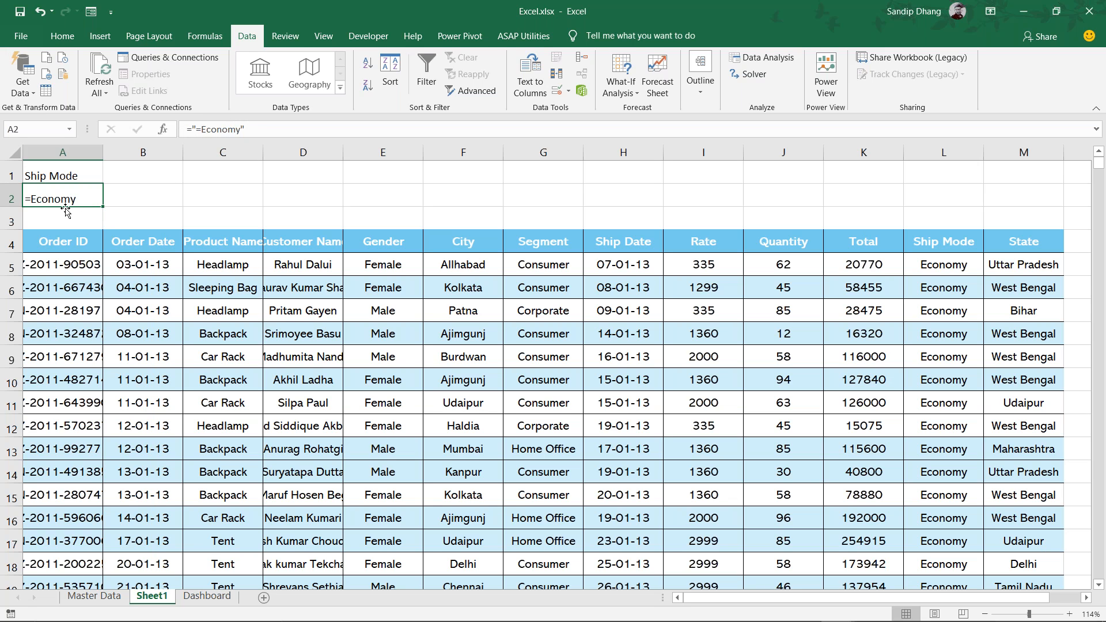
pyautogui.click(240, 132)
pyautogui.write('*')
pyautogui.press('Return')
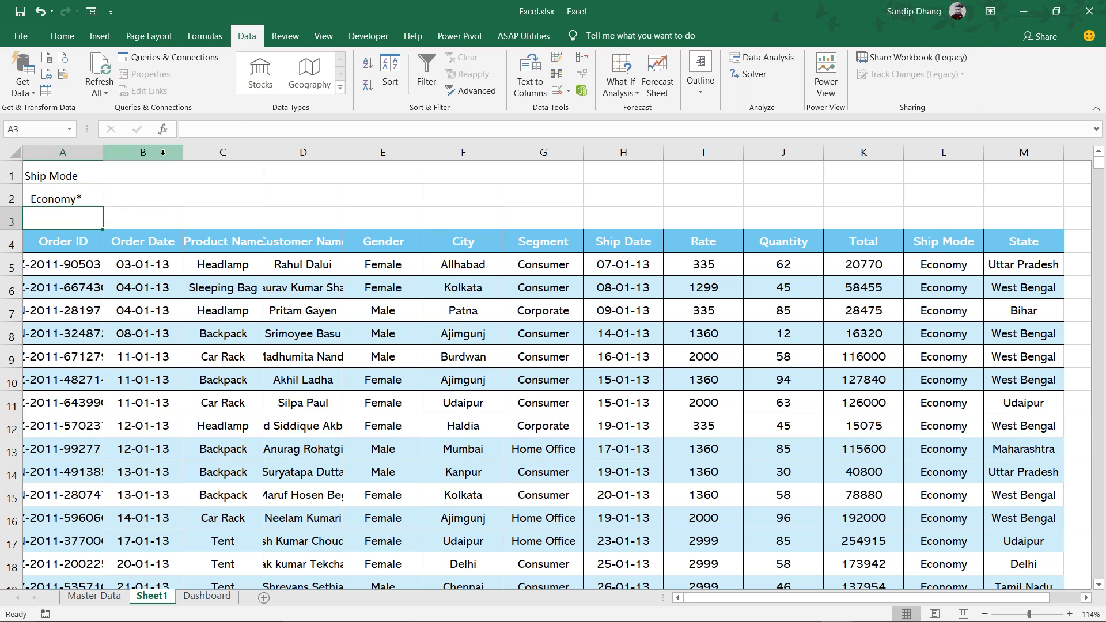
# Change the criterion in cell A2 to the blank-match formula ="="
pyautogui.click(90, 195)
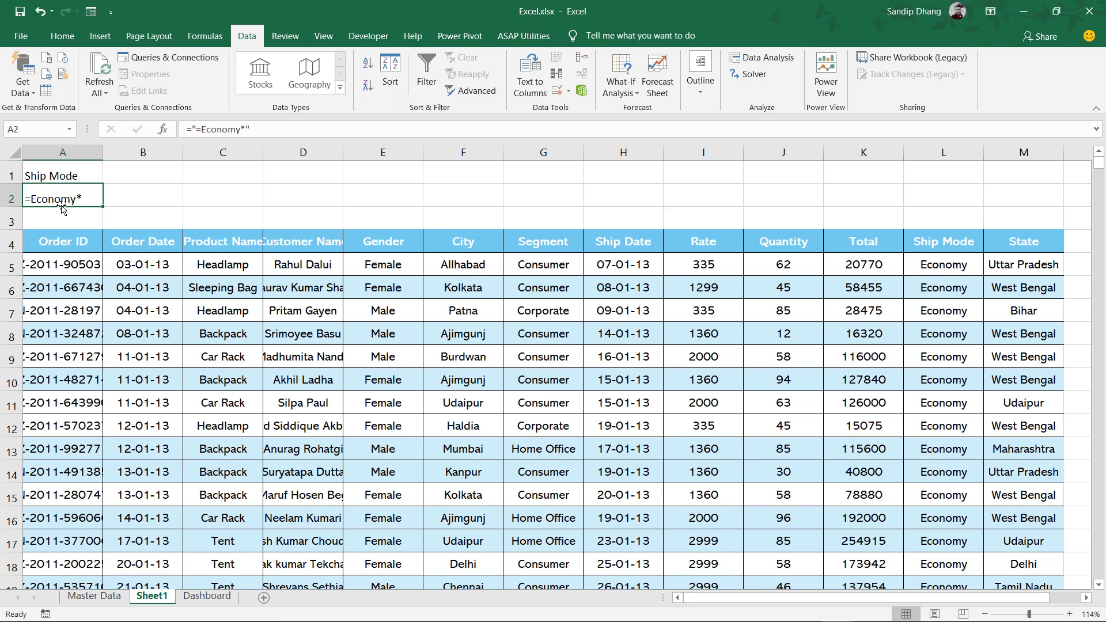
pyautogui.moveTo(246, 129); pyautogui.dragTo(202, 131)
pyautogui.press('BackSpace')
pyautogui.press('Return')
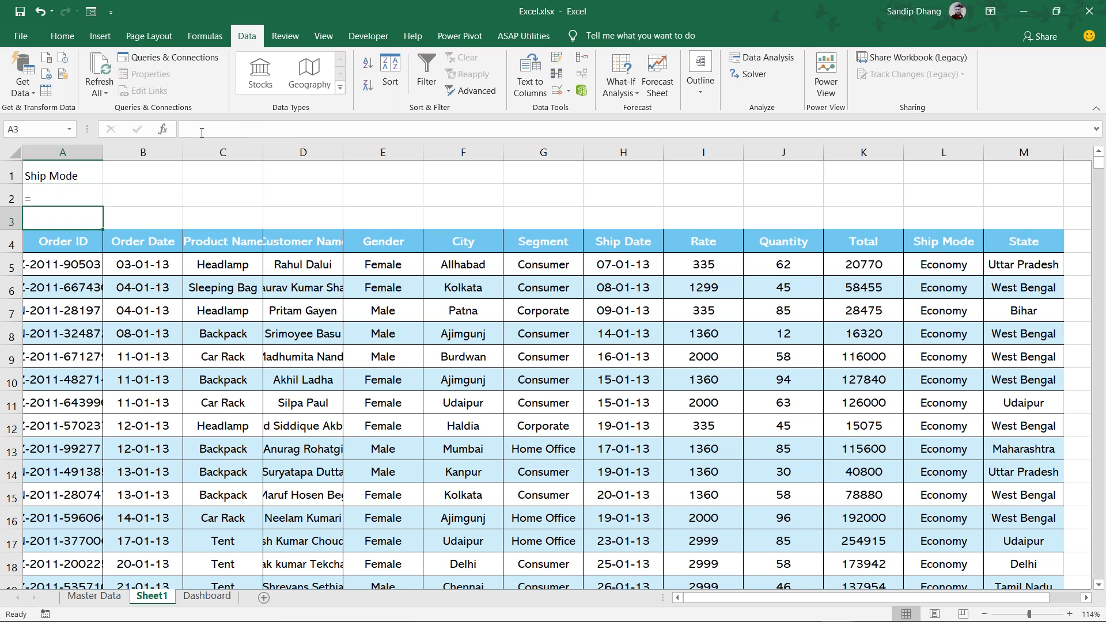
pyautogui.click(52, 195)
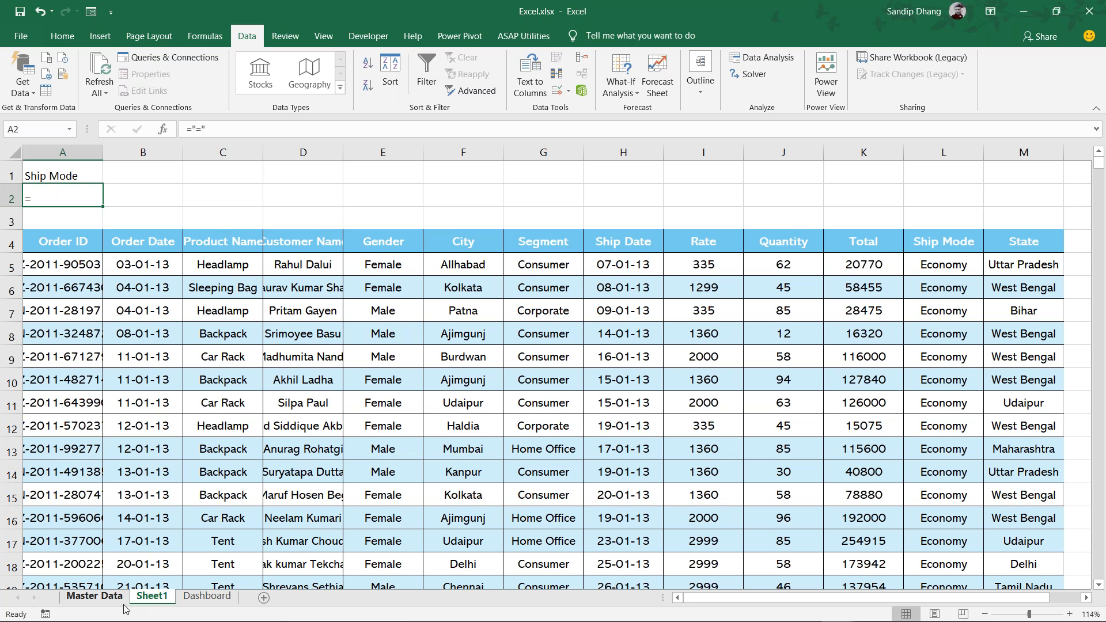
# Clear the Ship Mode values in cells L3799 and L3797 of the Master Data sheet
pyautogui.click(94, 595)
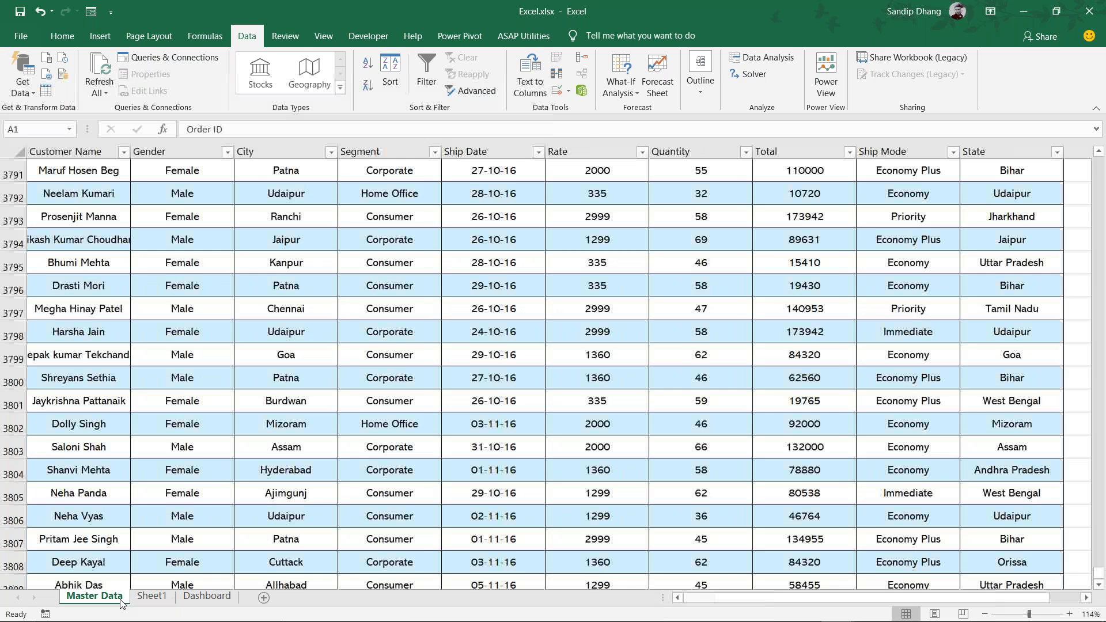
pyautogui.click(886, 347)
pyautogui.press('Delete')
pyautogui.press('Up')
pyautogui.press('Up')
pyautogui.press('Delete')
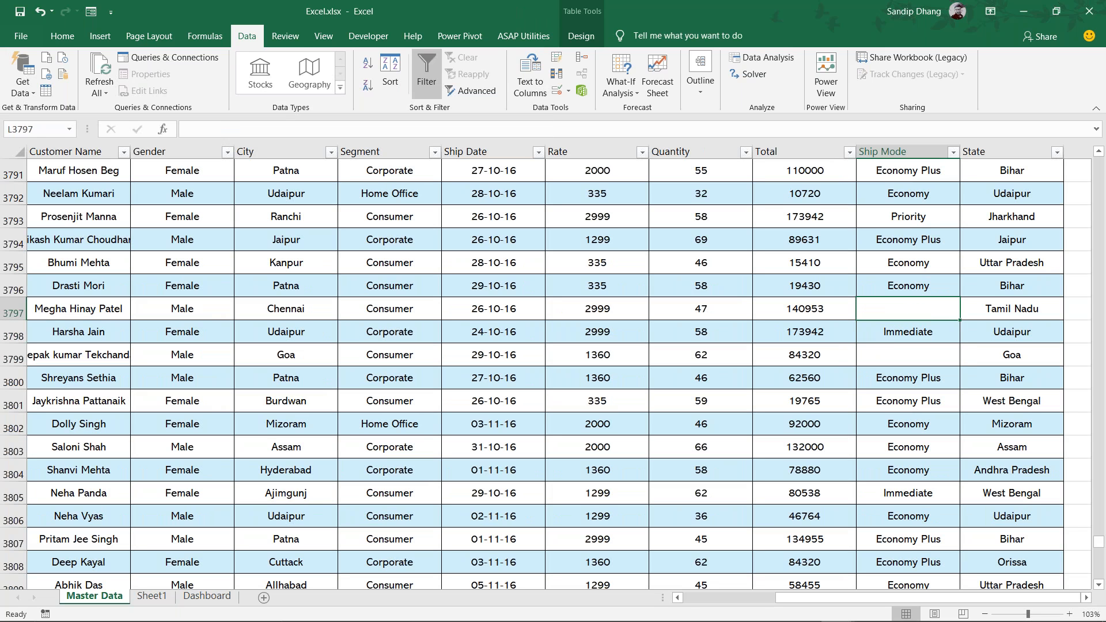
pyautogui.click(912, 352)
pyautogui.click(908, 308)
pyautogui.click(164, 599)
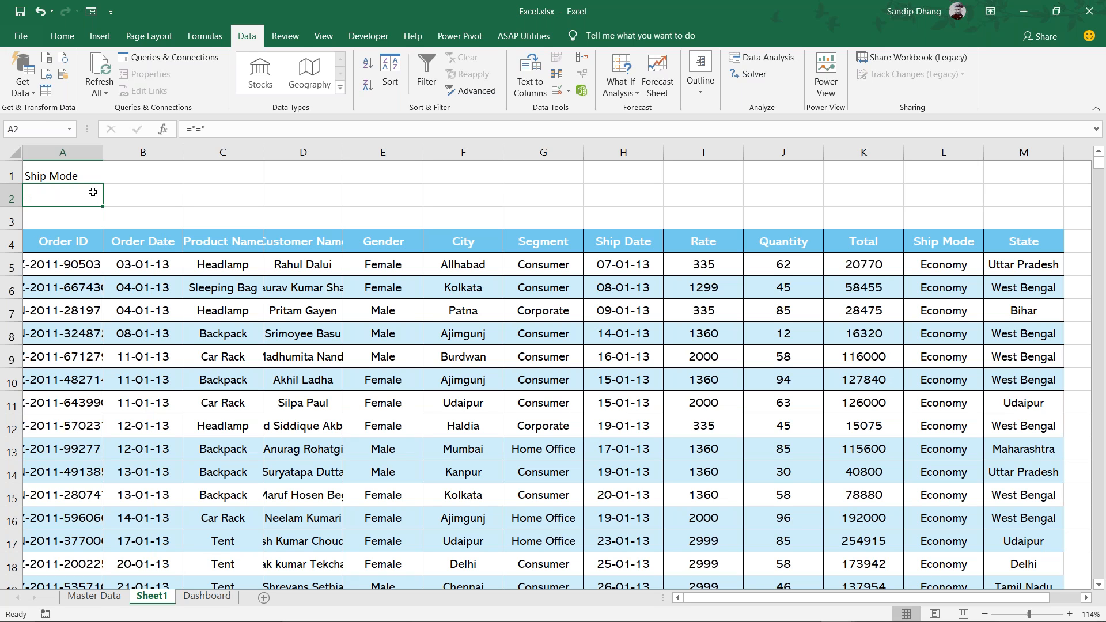
pyautogui.click(95, 597)
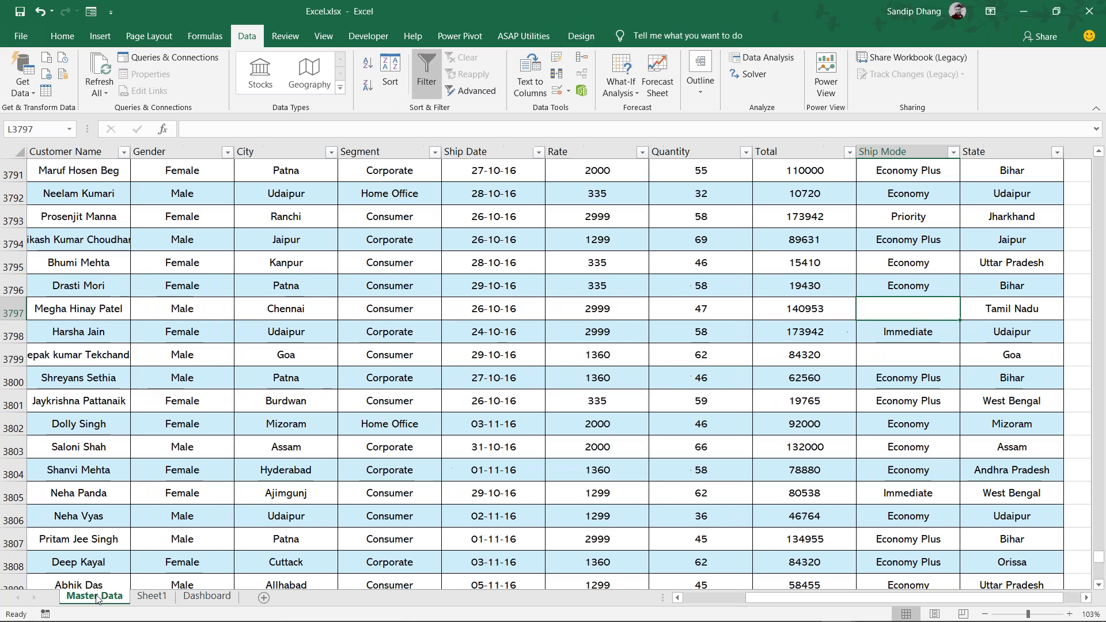
# Undo the clearing of the Ship Mode values in L3797 and L3799 of Master Data, and return to Sheet1
pyautogui.hotkey('ctrl', 'z')
pyautogui.hotkey('ctrl', 'z')
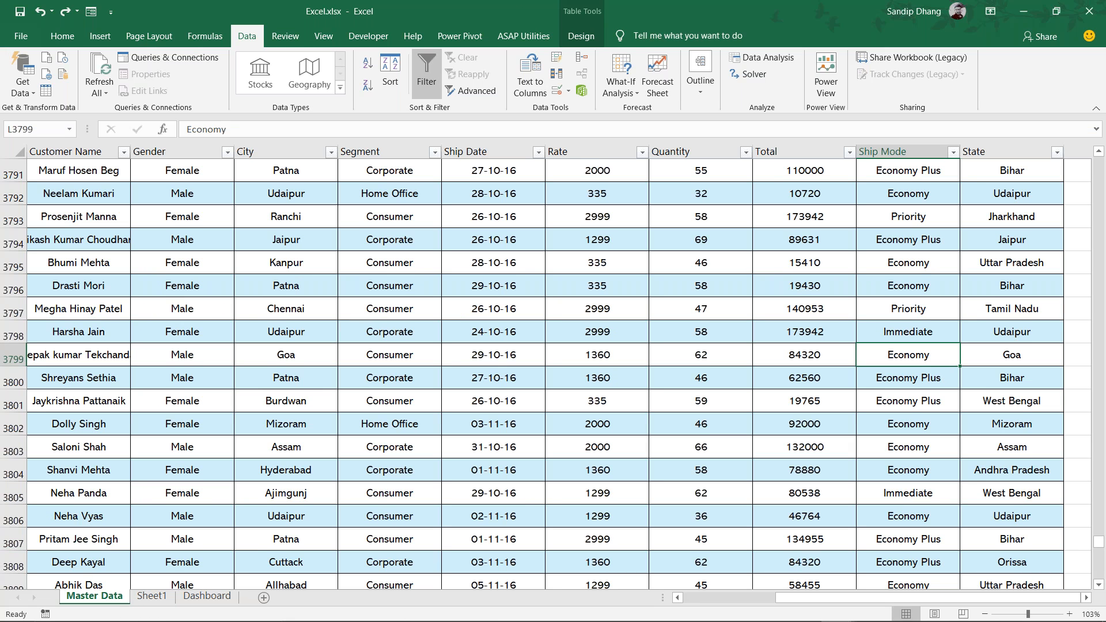
pyautogui.click(151, 596)
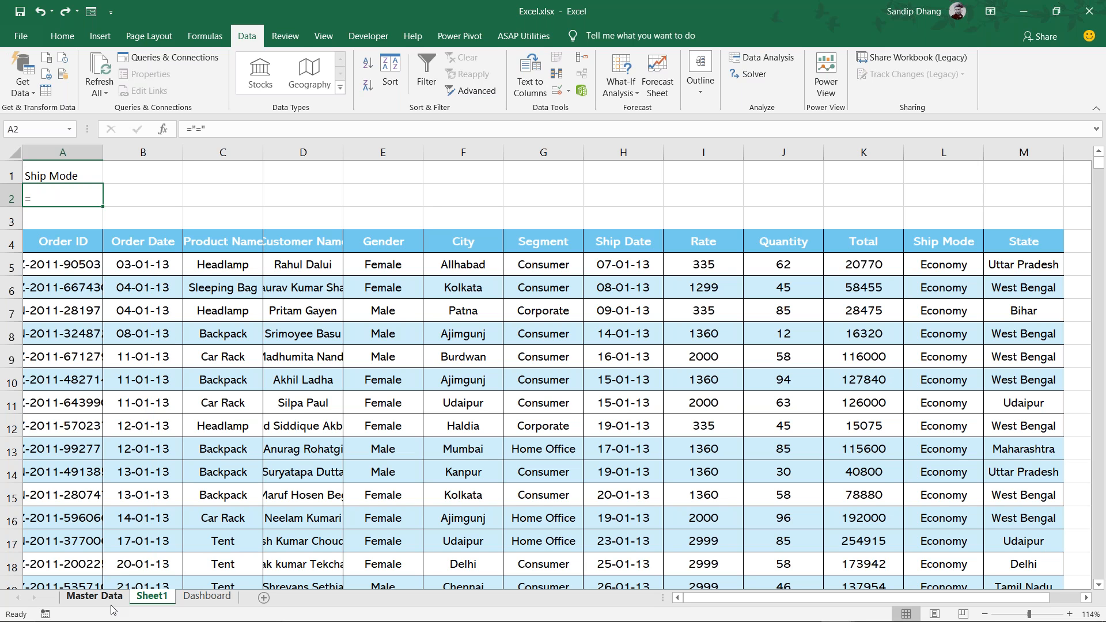
# Create a PivotTable from the Data table on the Master Data sheet, placed in a new worksheet
pyautogui.click(95, 596)
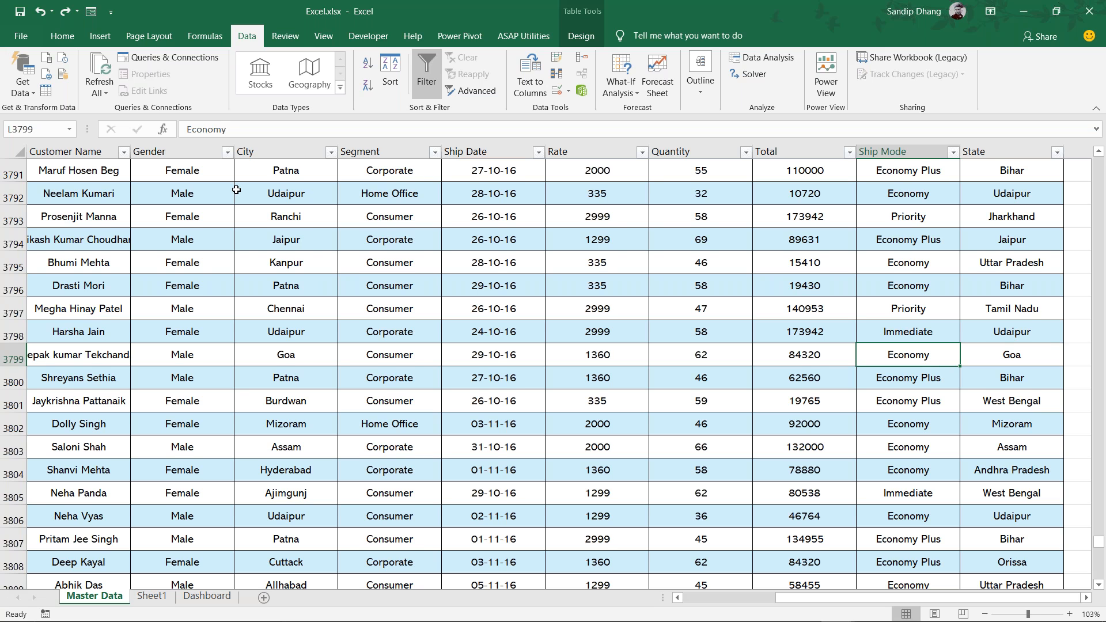
pyautogui.scroll(20, 236, 189)
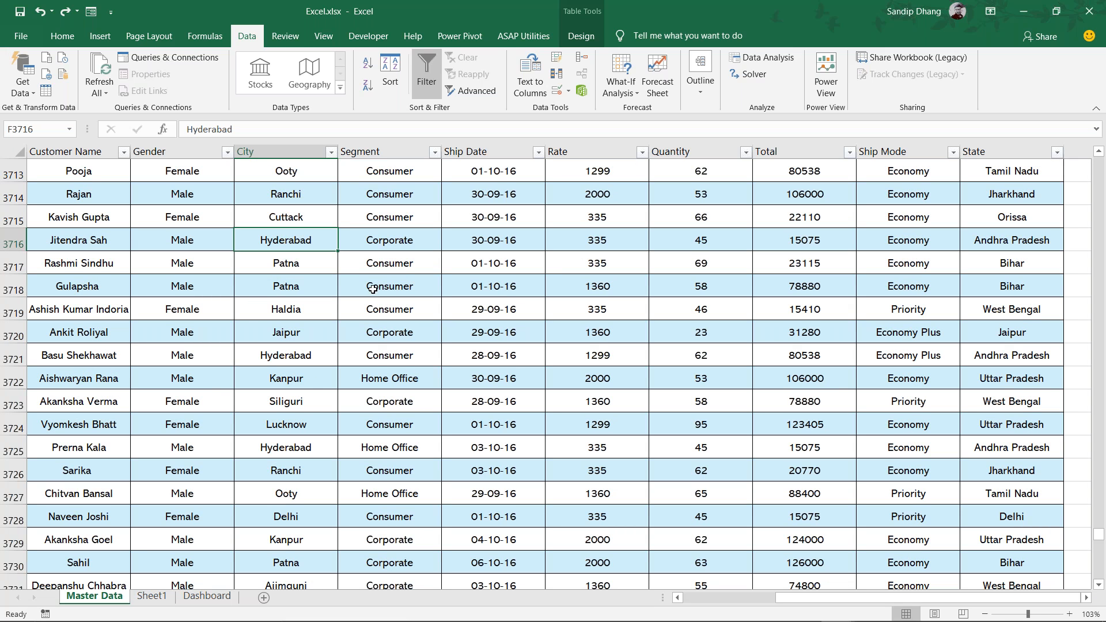
pyautogui.click(403, 266)
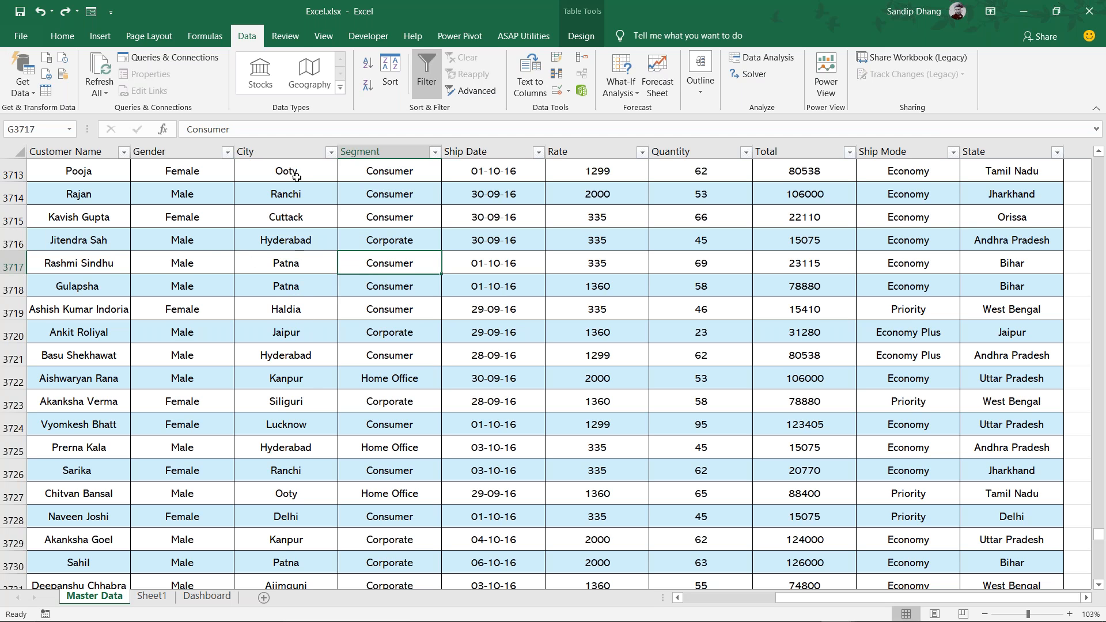
pyautogui.click(113, 41)
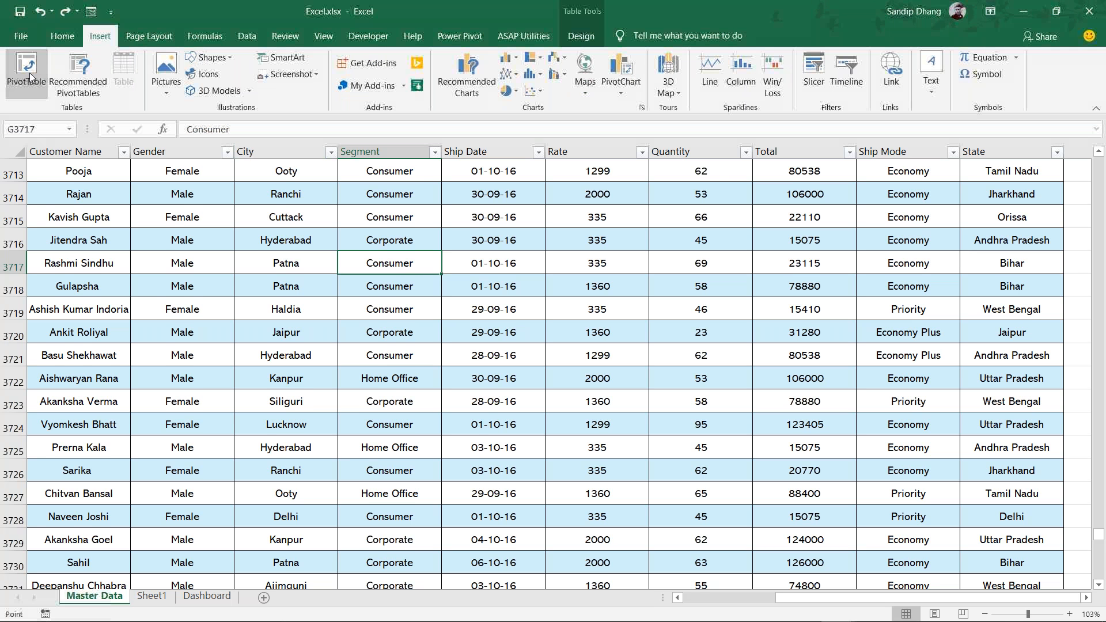
pyautogui.click(30, 73)
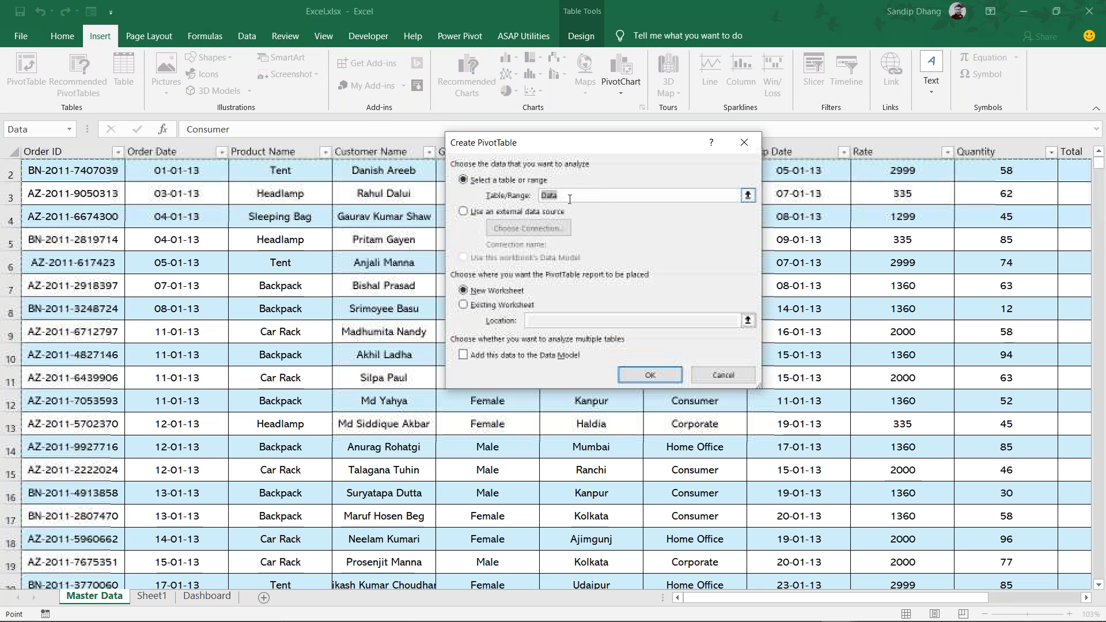
pyautogui.moveTo(561, 195); pyautogui.dragTo(524, 194)
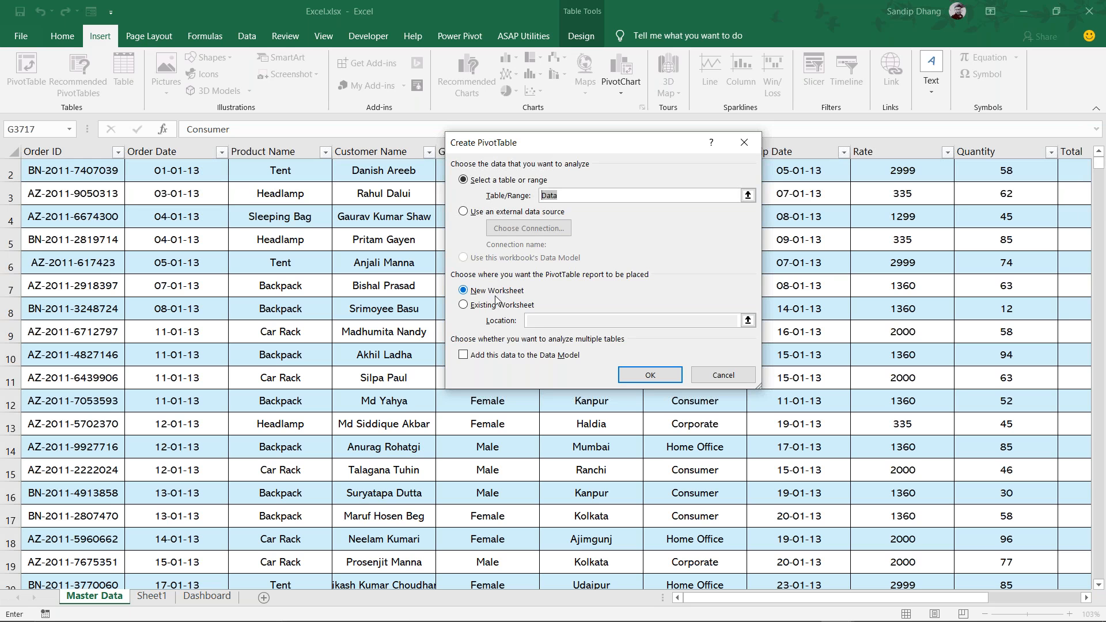
pyautogui.click(646, 381)
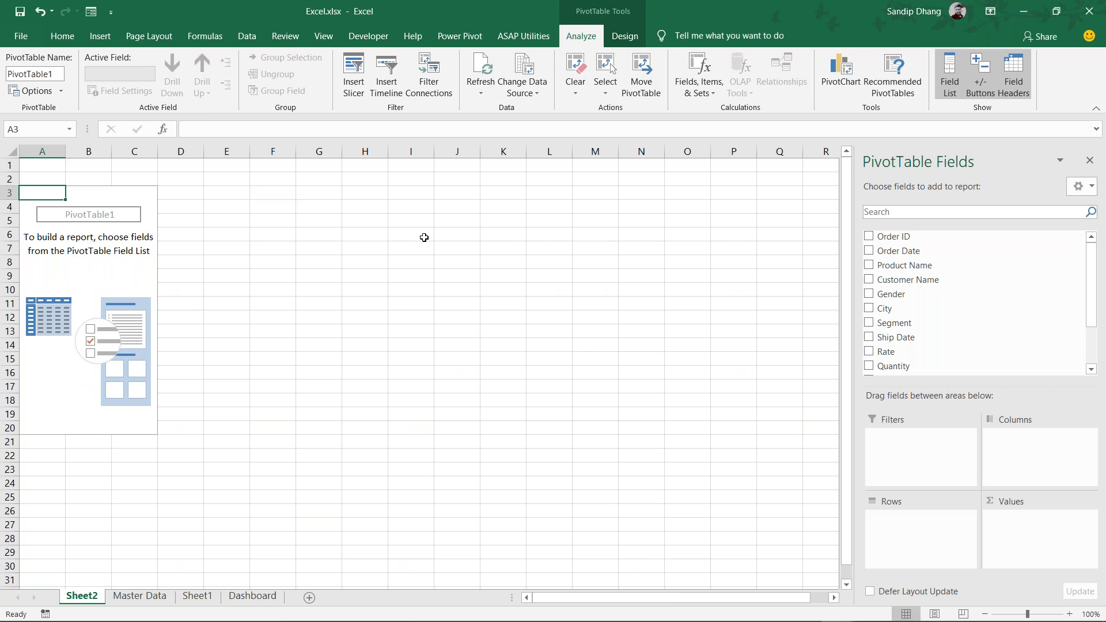
# Add State as the PivotTable's row field and summarize Total as its values
pyautogui.moveTo(902, 279); pyautogui.dragTo(895, 304)
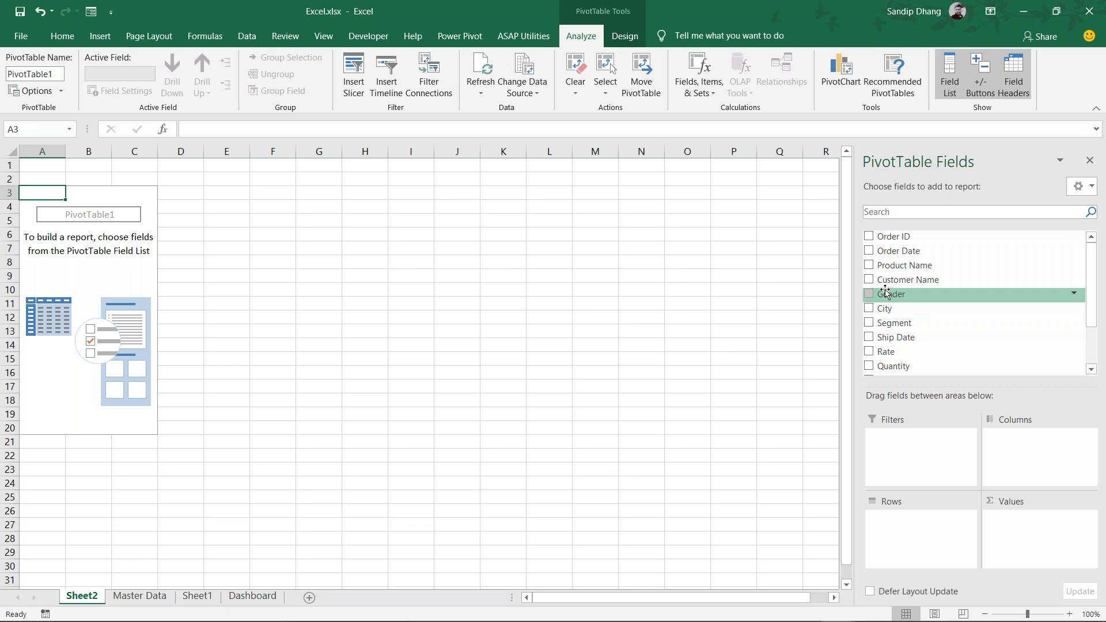
pyautogui.scroll(-2, 918, 313)
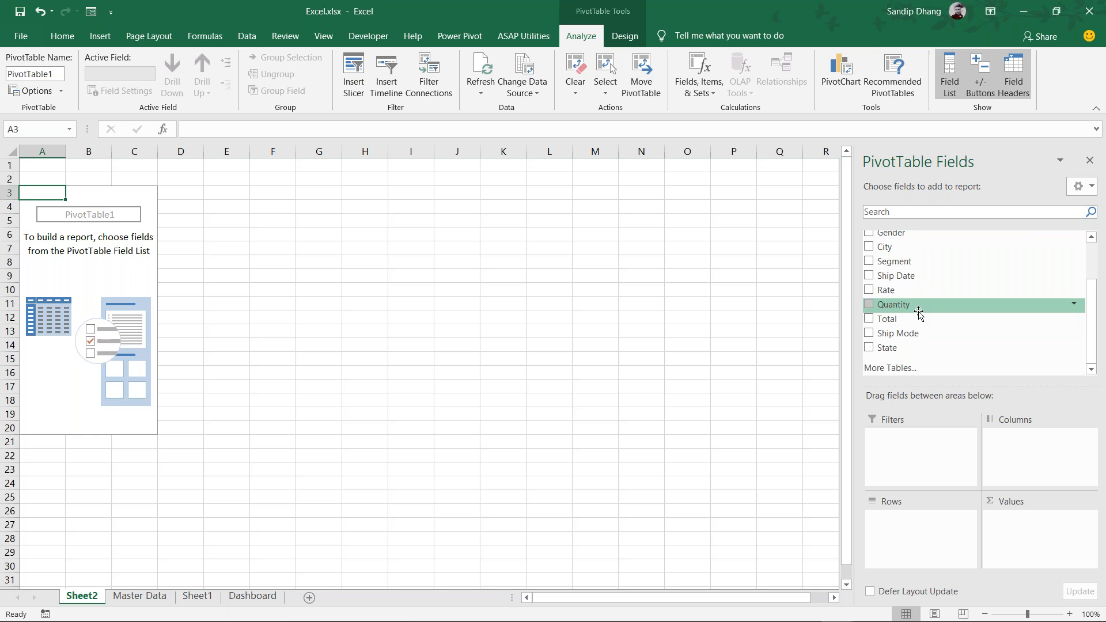
pyautogui.click(868, 348)
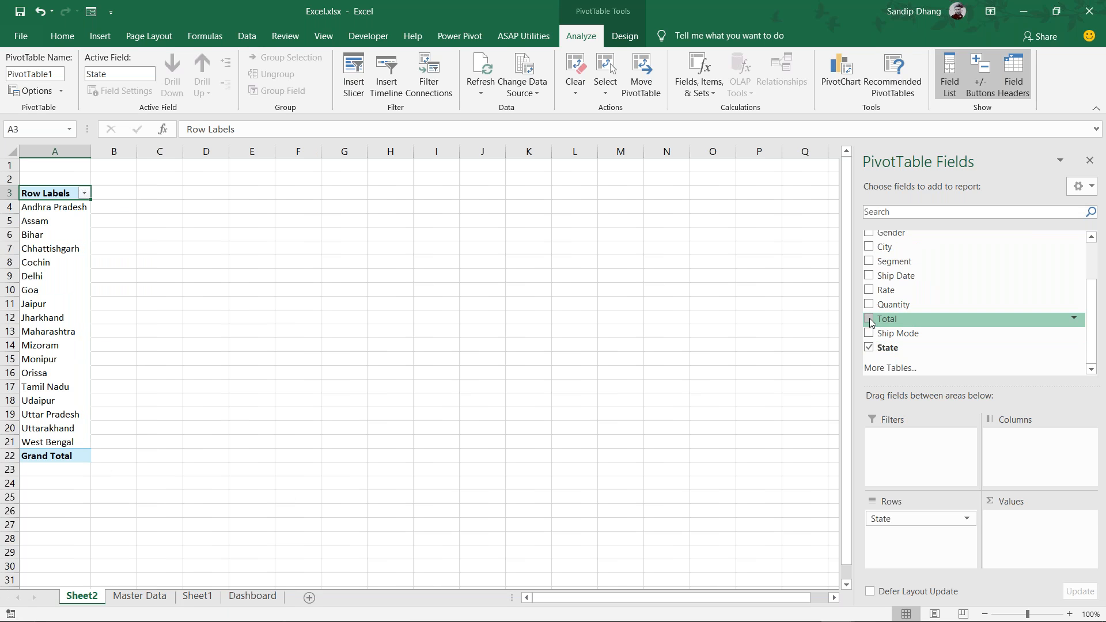
pyautogui.click(869, 319)
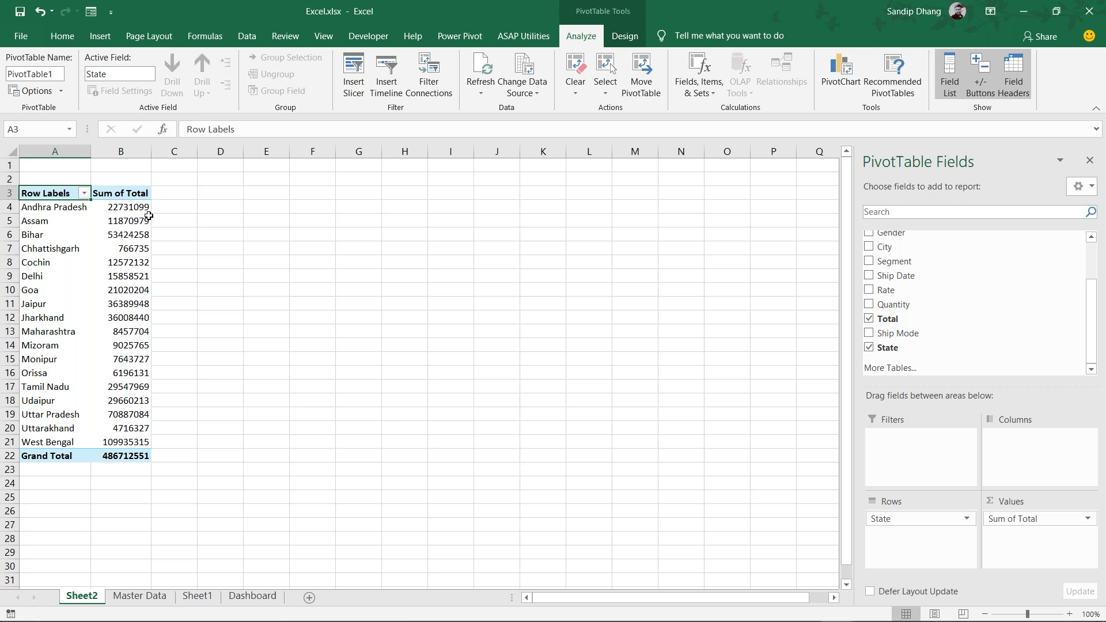
# Examine the PivotTable's state labels and totals, and compare the report with the extracted records on Sheet1
pyautogui.moveTo(141, 206)
pyautogui.mouseDown()
pyautogui.moveTo(133, 436)
pyautogui.moveTo(133, 209)
pyautogui.mouseUp()
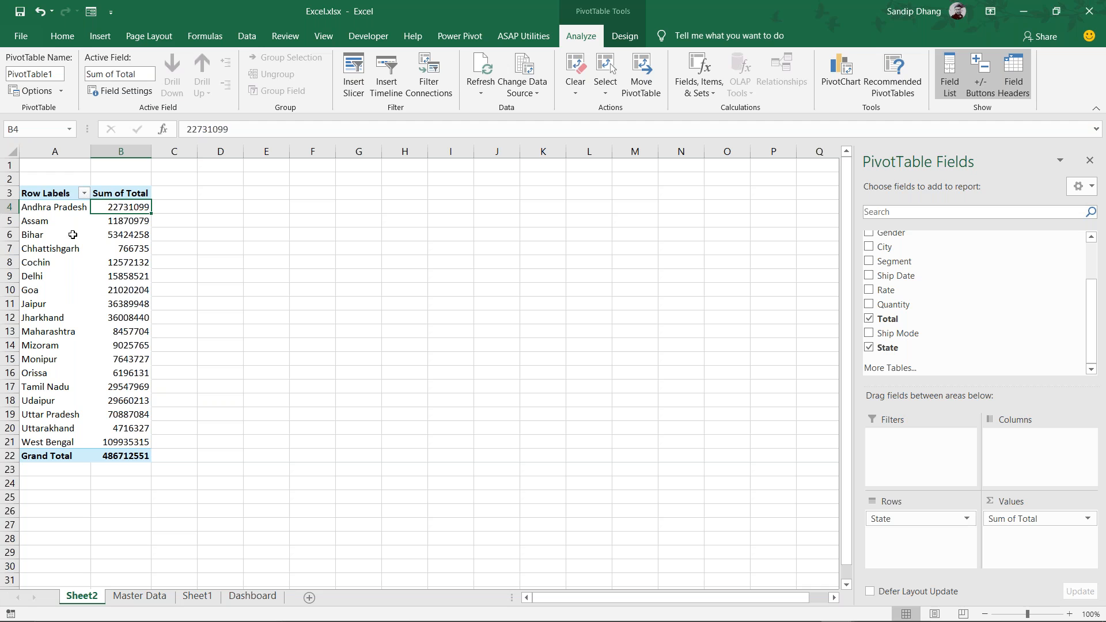
pyautogui.click(62, 201)
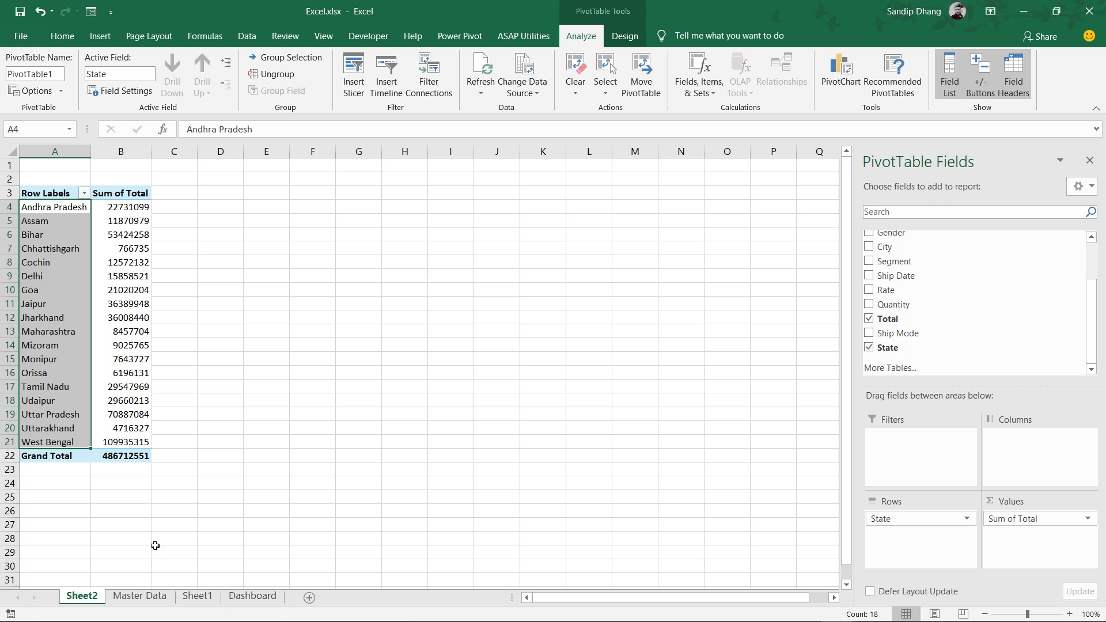
pyautogui.click(198, 596)
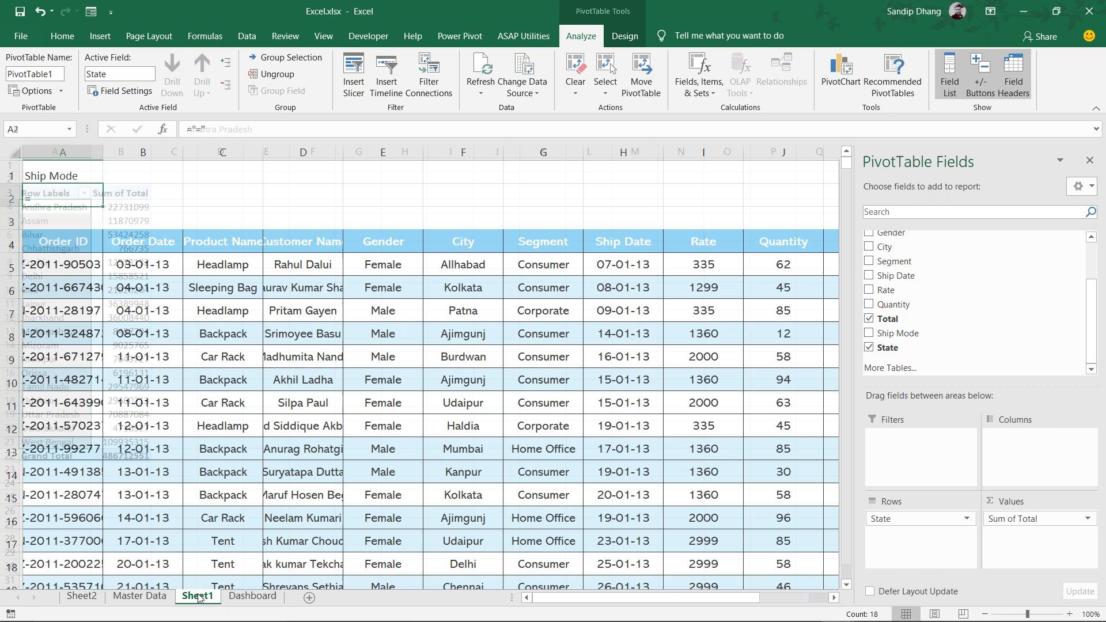
pyautogui.click(80, 598)
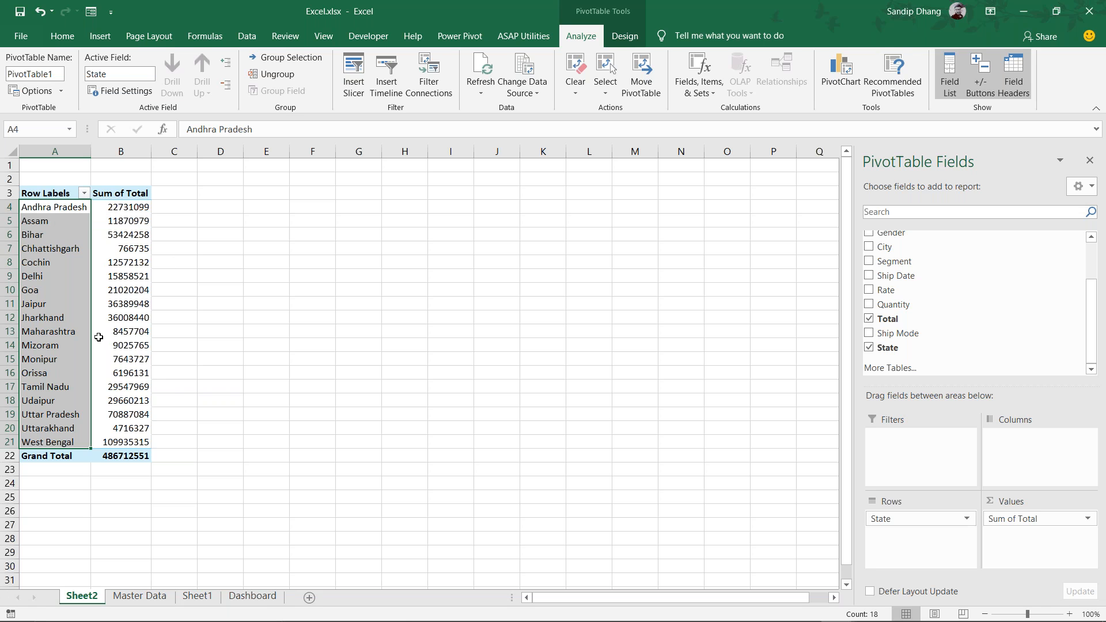
# Copy the state labels and totals in A4:B21 to cell I5 and fit column I to its contents
pyautogui.moveTo(61, 211); pyautogui.dragTo(113, 442)
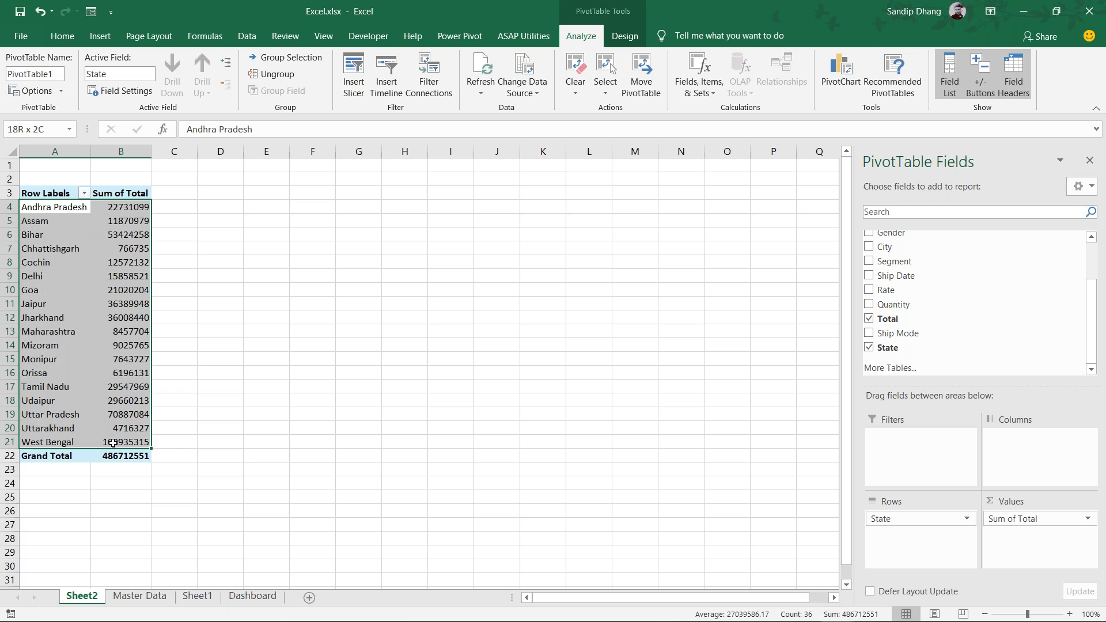
pyautogui.hotkey('ctrl', 'c')
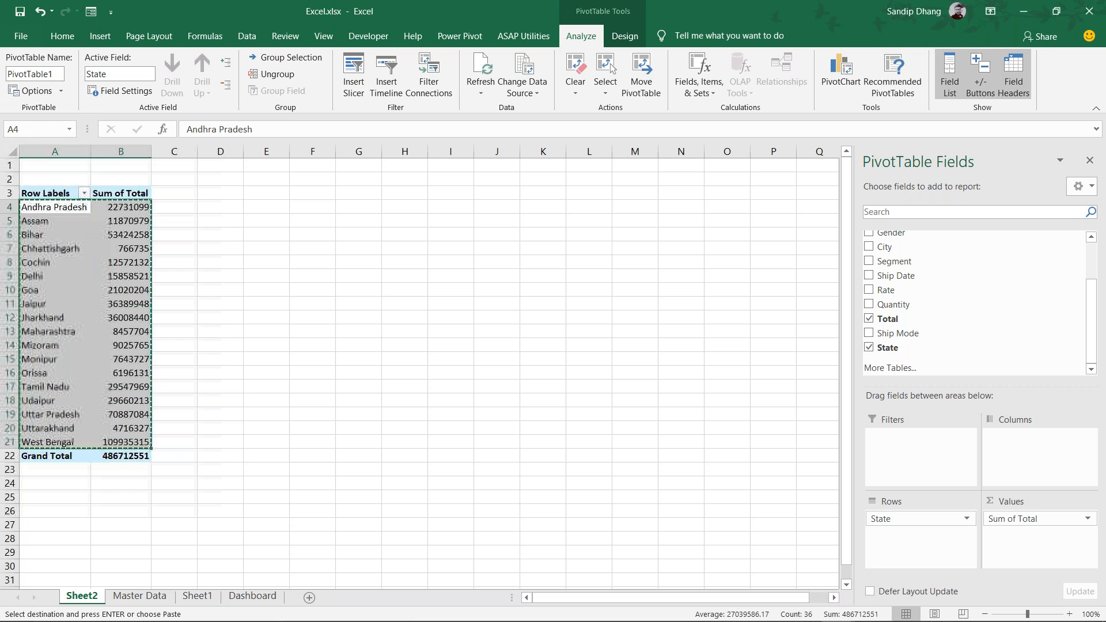
pyautogui.click(445, 216)
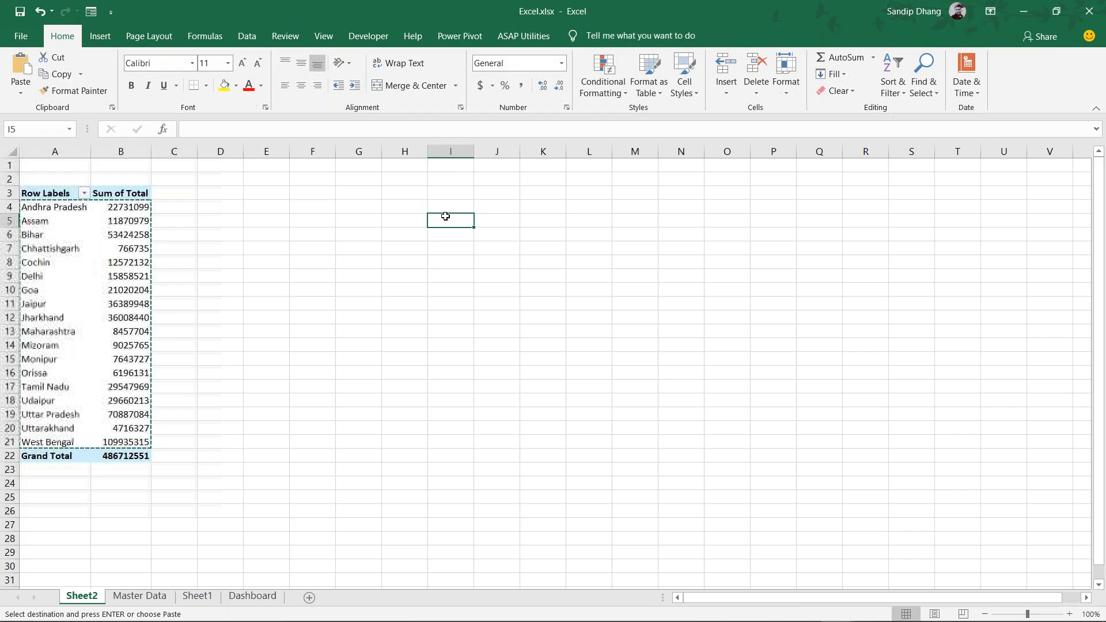
pyautogui.hotkey('ctrl', 'v')
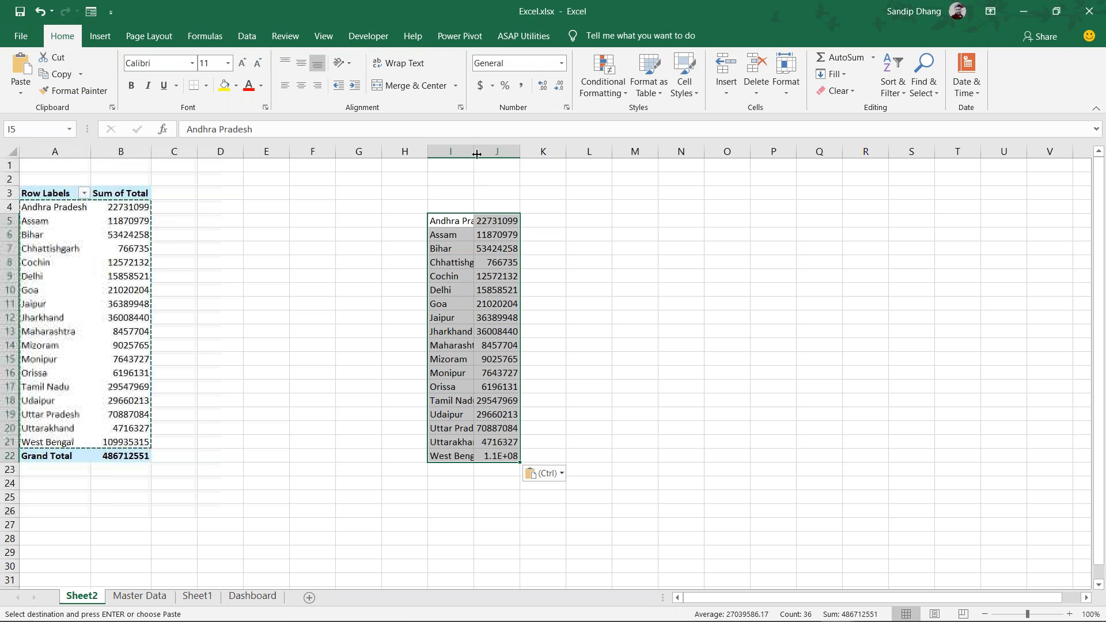
pyautogui.doubleClick(477, 154)
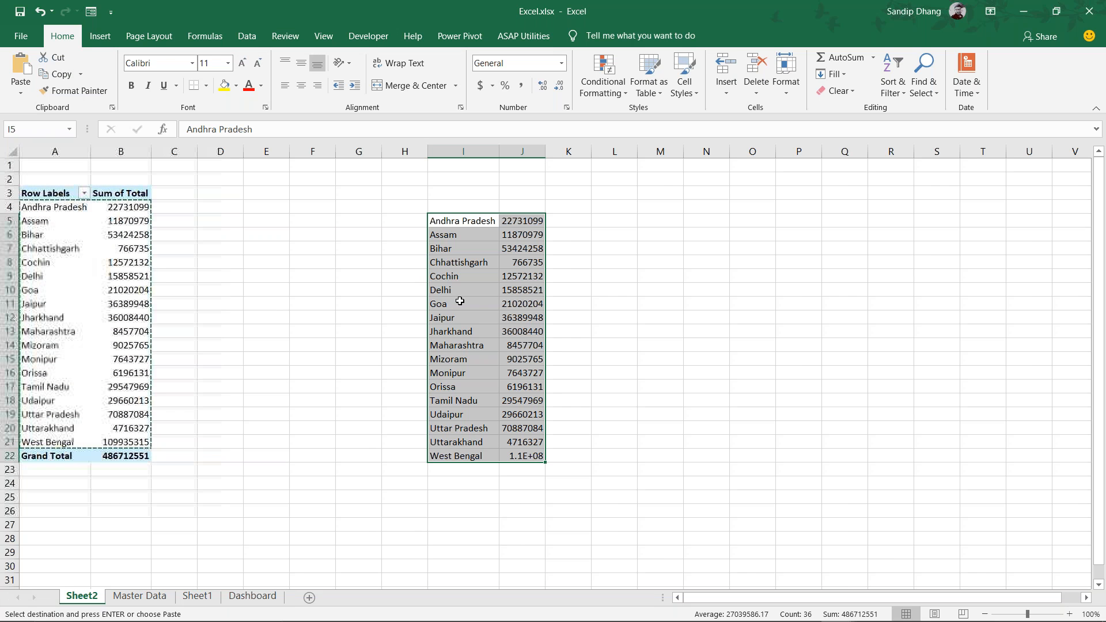
pyautogui.press('Escape')
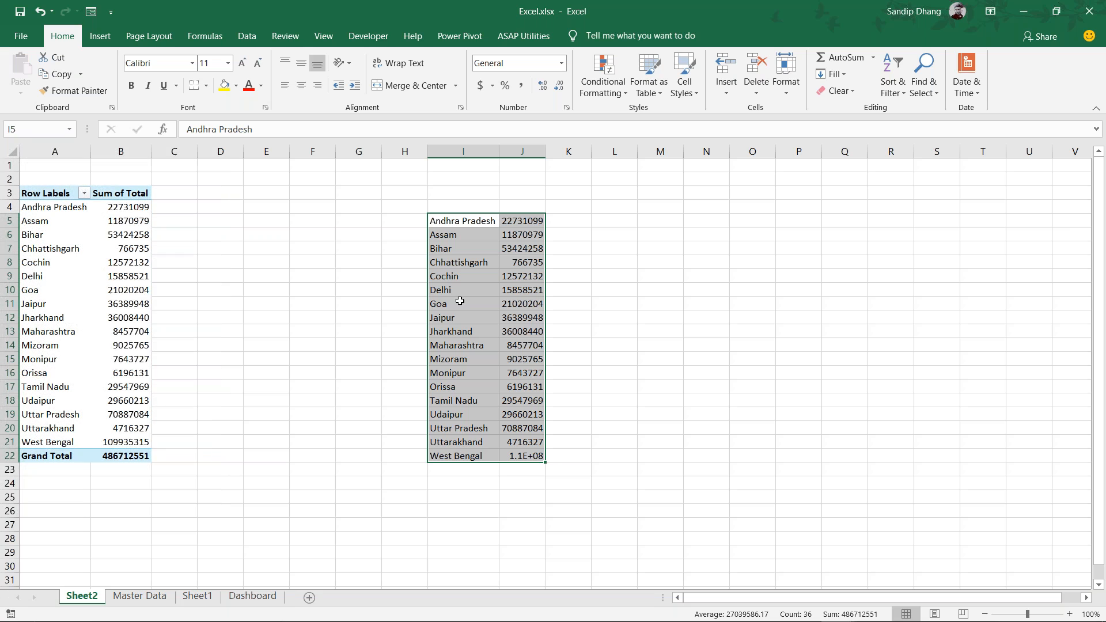
# Delete the pasted copy of the state totals in I5:J22
pyautogui.hotkey('ctrl', '-')
pyautogui.press('Return')
pyautogui.click(364, 220)
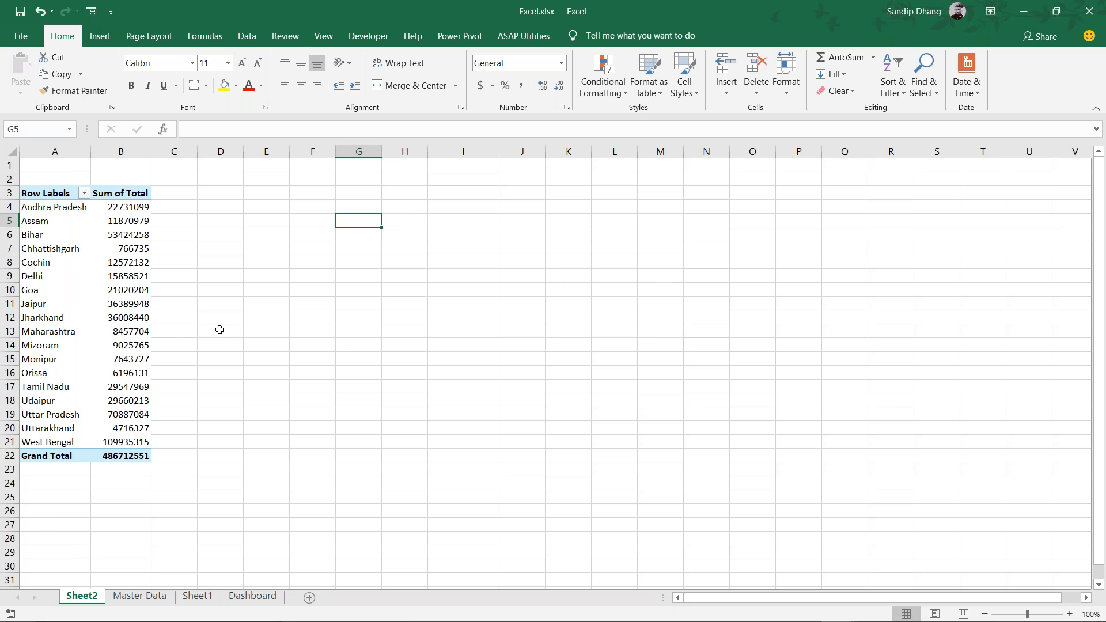
# Examine the first state's row and the Sum of Total values in B4:B21 of the PivotTable
pyautogui.moveTo(126, 325)
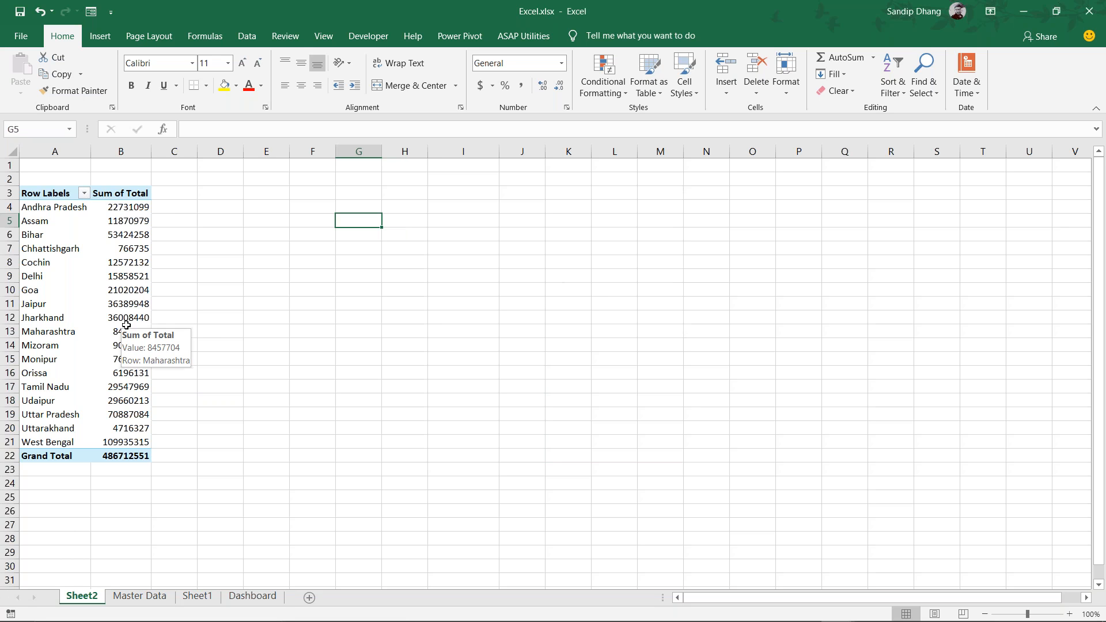
pyautogui.click(36, 206)
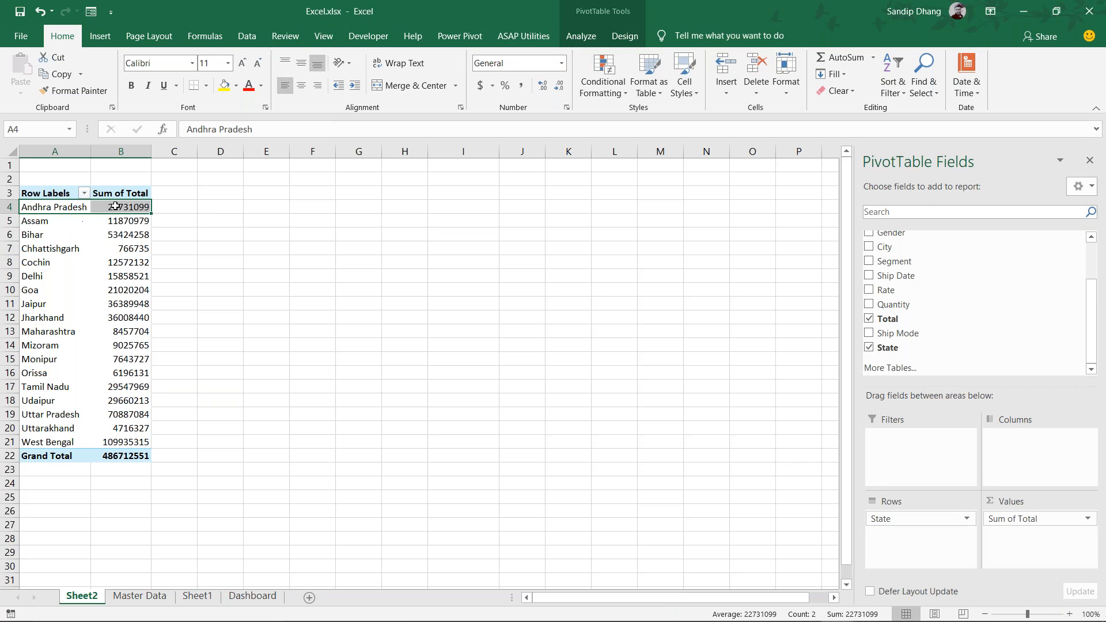
pyautogui.moveTo(118, 206); pyautogui.dragTo(138, 443)
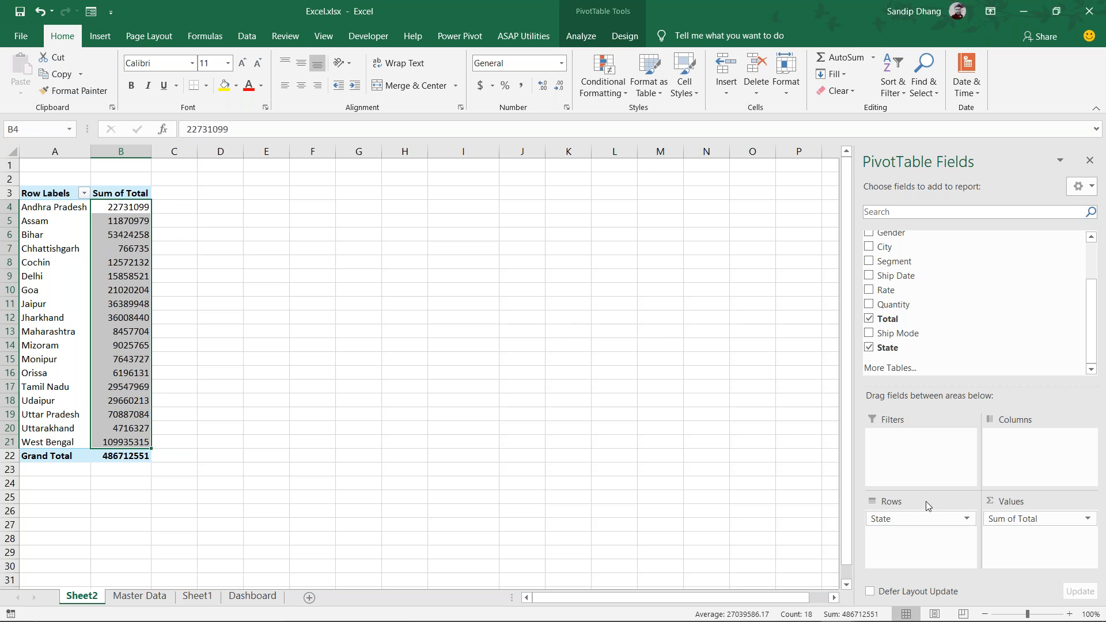
# Add City below State in the PivotTable rows and set the report layout to Outline Form
pyautogui.moveTo(894, 253); pyautogui.dragTo(920, 544)
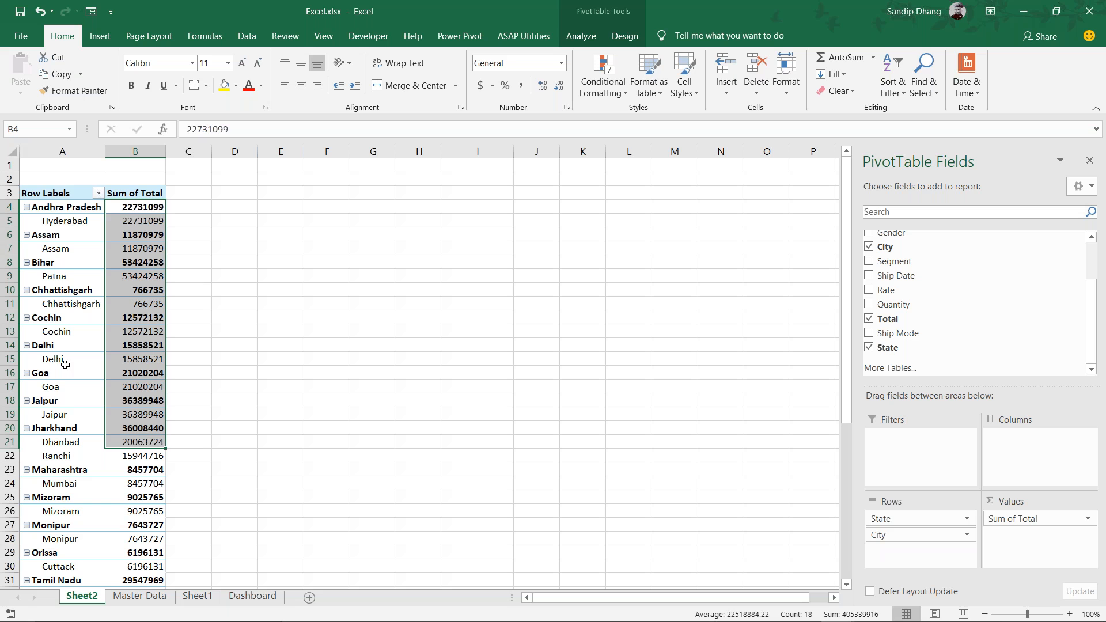
pyautogui.click(86, 331)
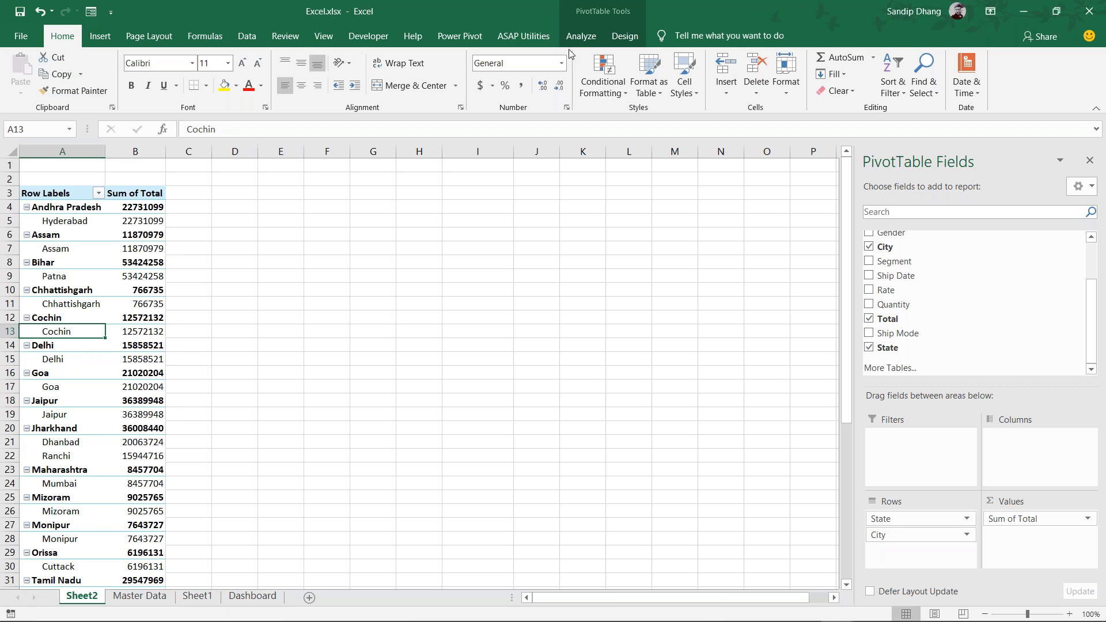
pyautogui.click(622, 39)
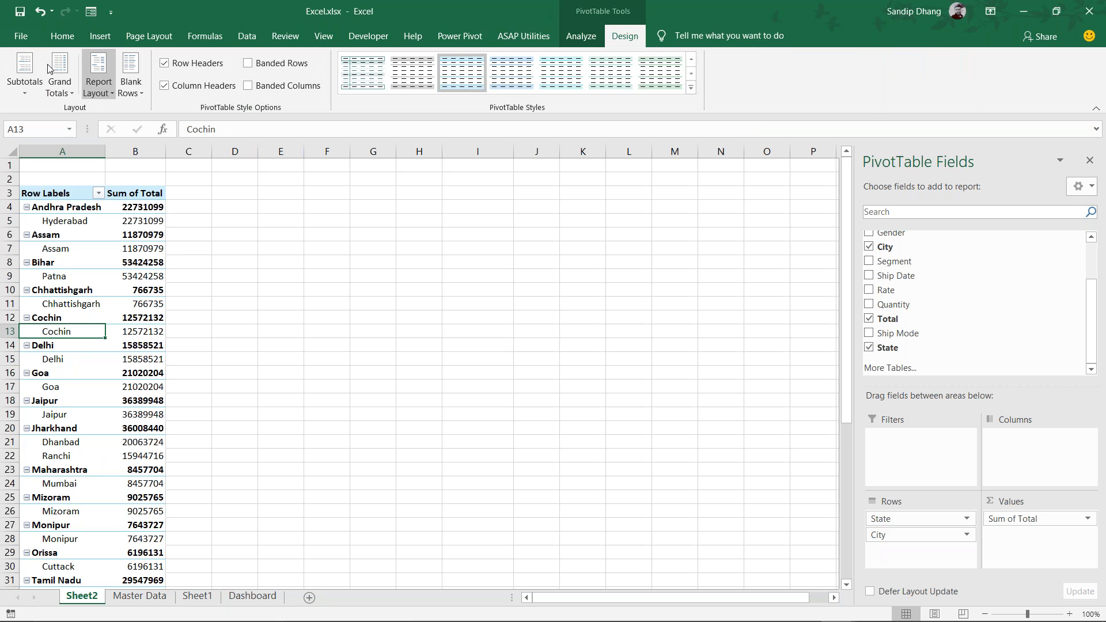
pyautogui.click(97, 79)
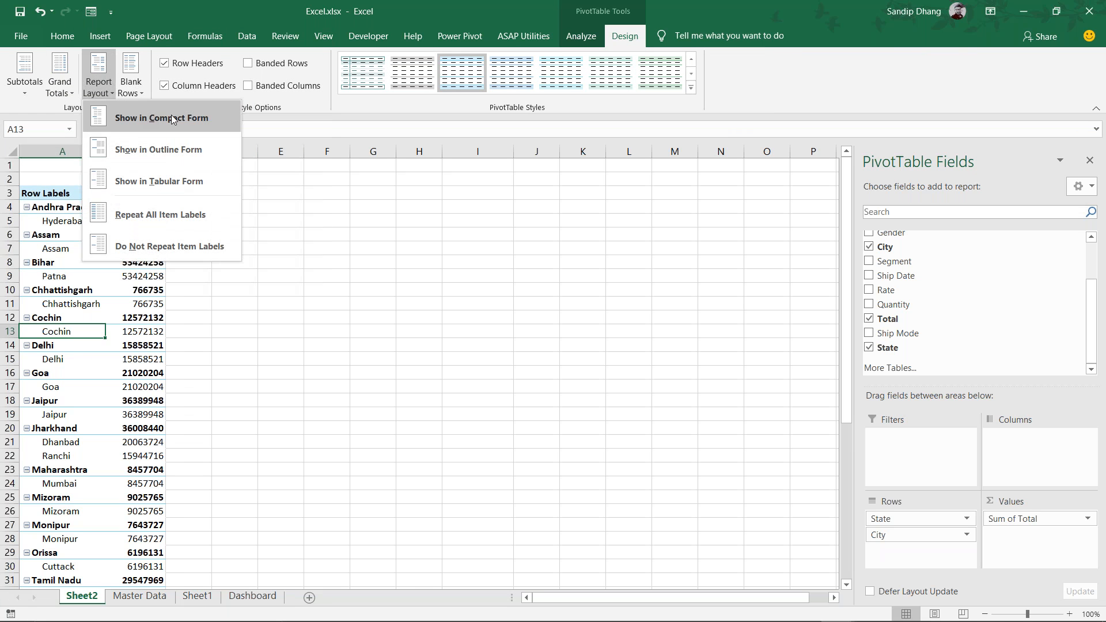
pyautogui.click(185, 149)
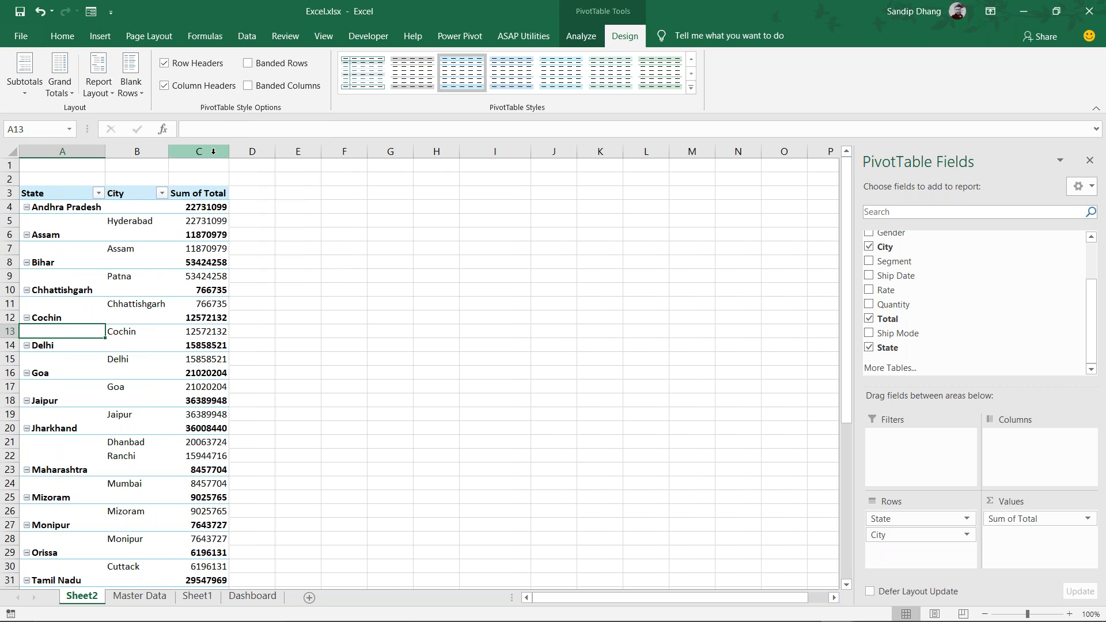
# Select the City column cells B3:B25 to examine how cities are laid out beside their states
pyautogui.moveTo(142, 193); pyautogui.dragTo(133, 492)
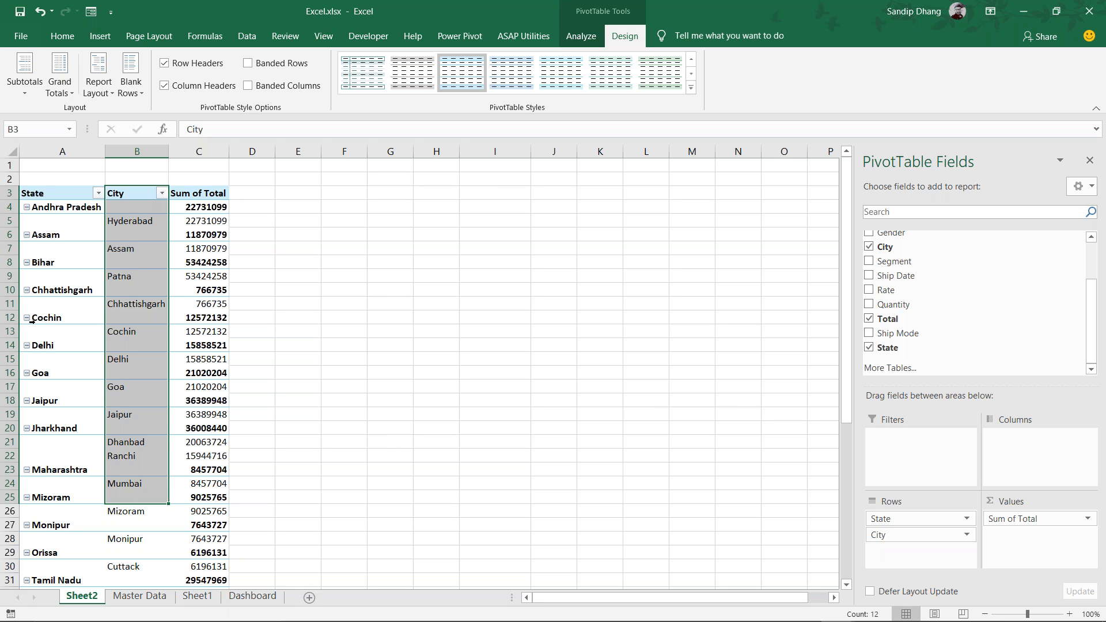
pyautogui.click(58, 336)
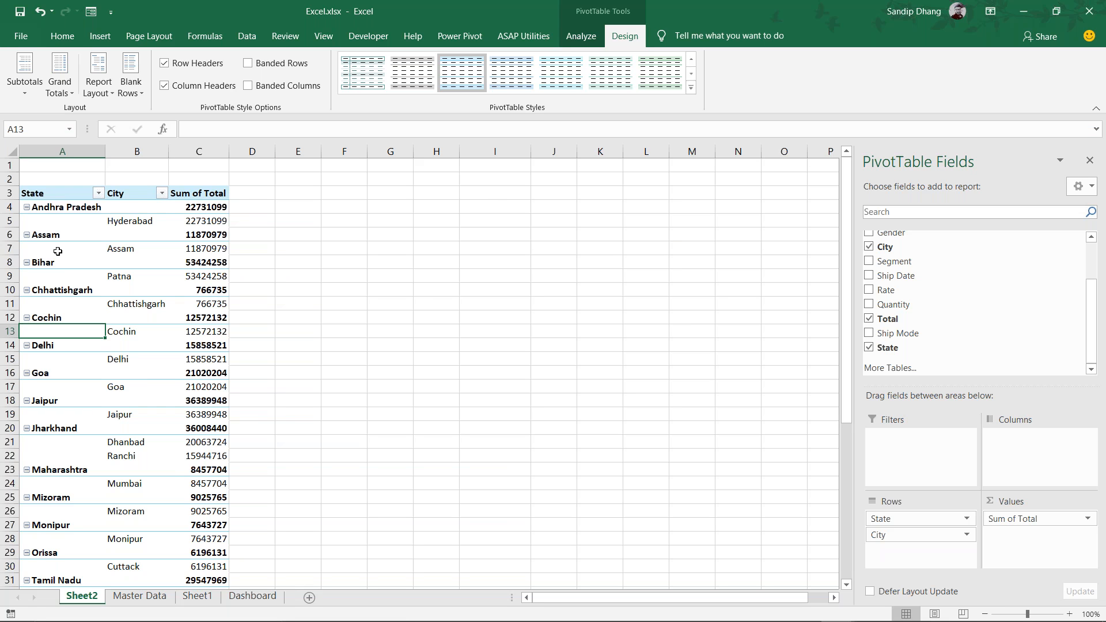
pyautogui.moveTo(140, 193); pyautogui.dragTo(155, 496)
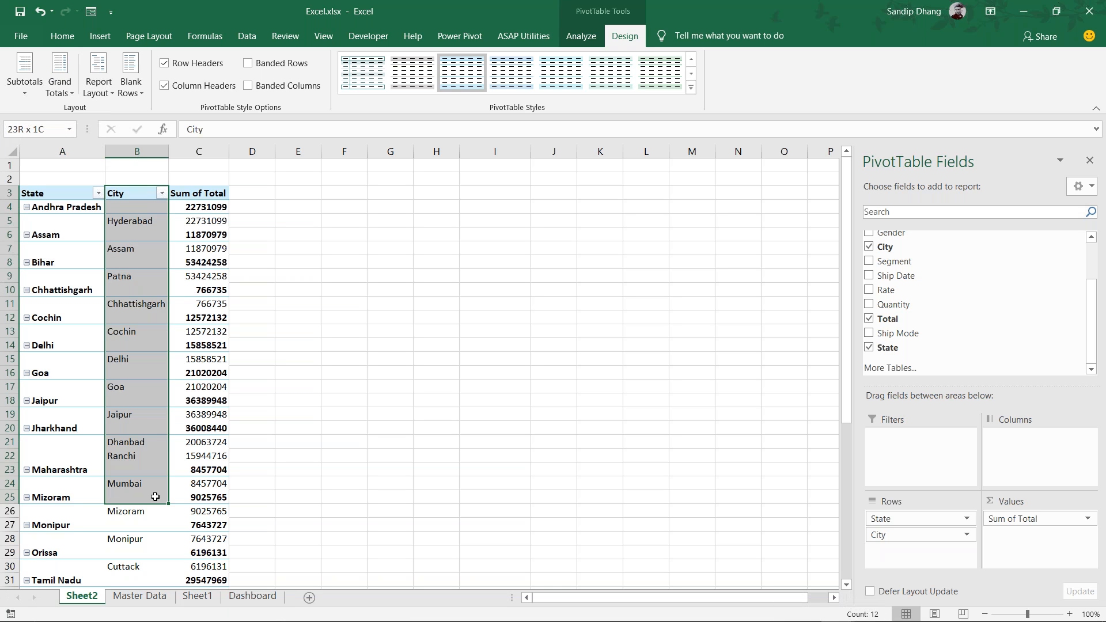
# Examine the cities listed under each state down to the Grand Total, including the West Bengal group in A42
pyautogui.scroll(-7, 130, 514)
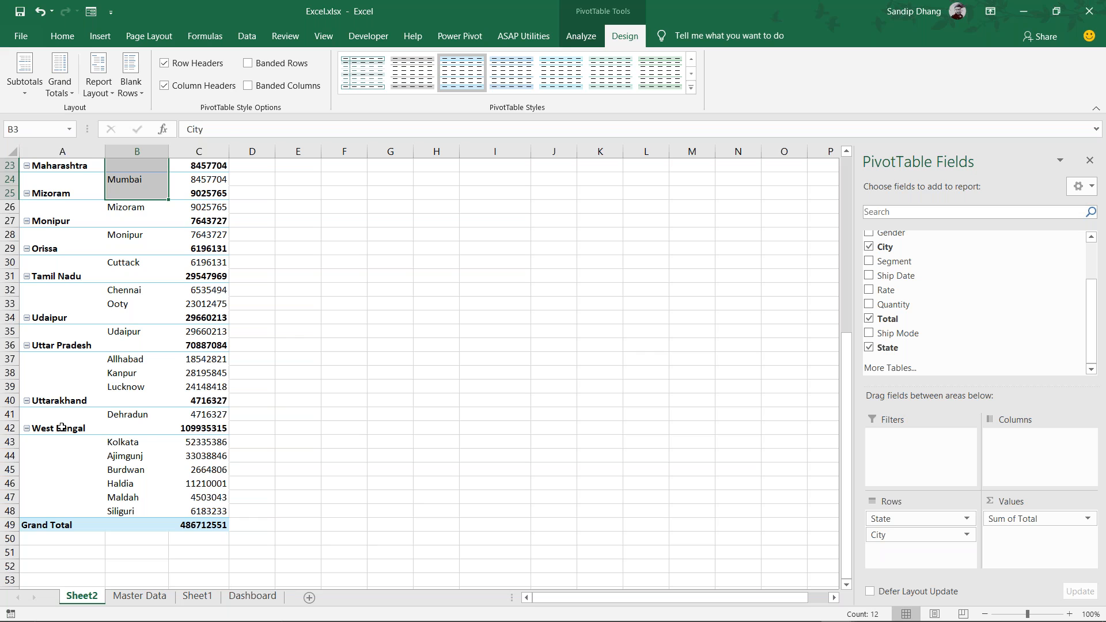
pyautogui.click(63, 427)
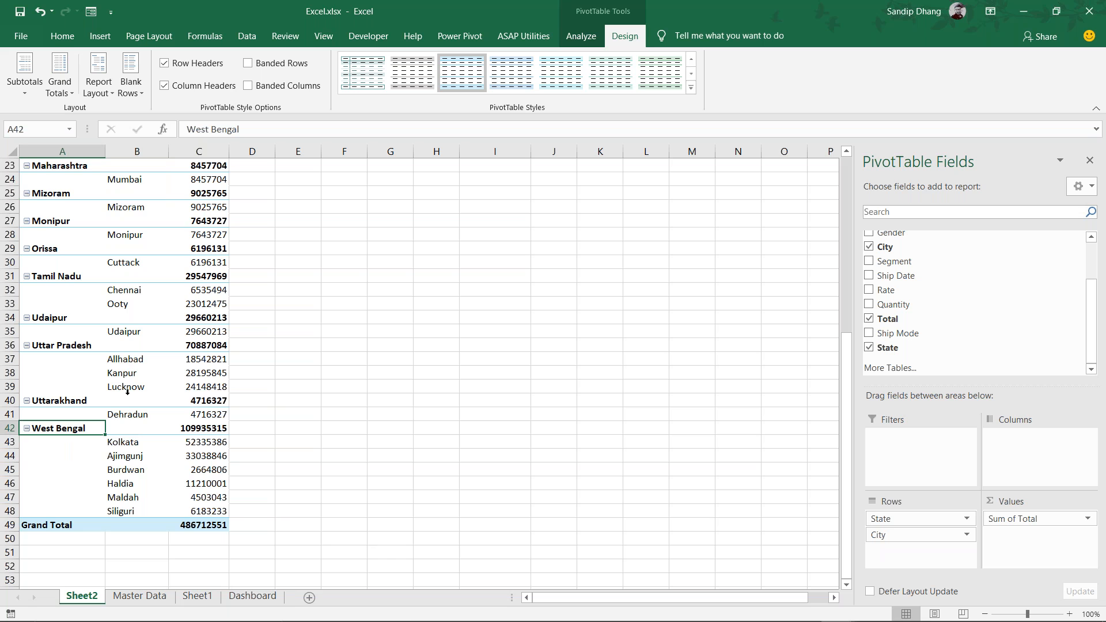
pyautogui.scroll(7, 158, 252)
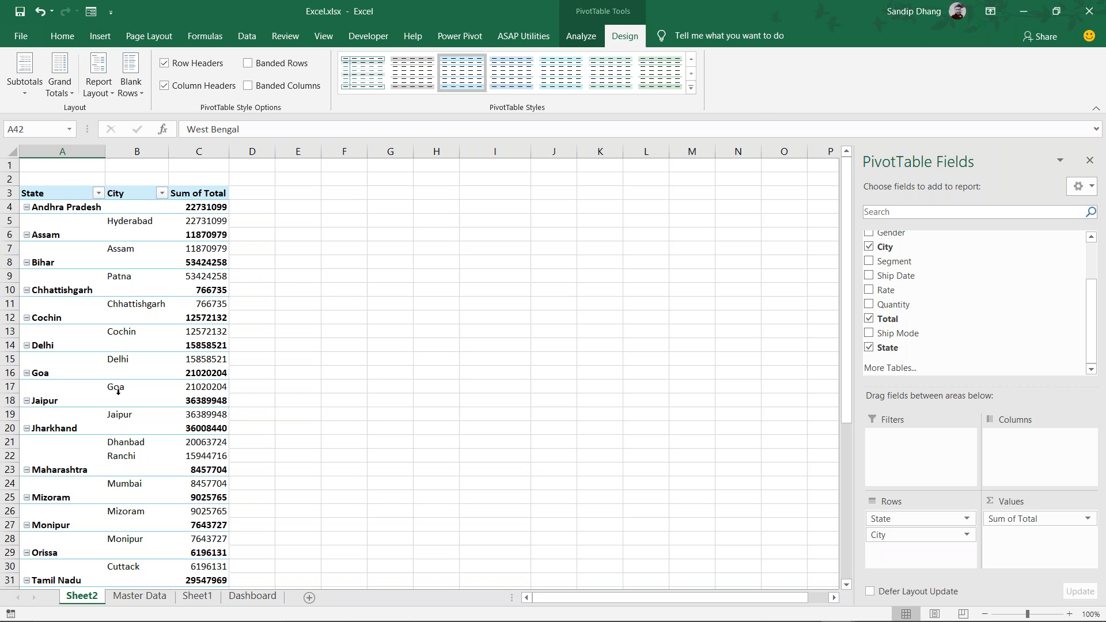
pyautogui.scroll(-7, 119, 393)
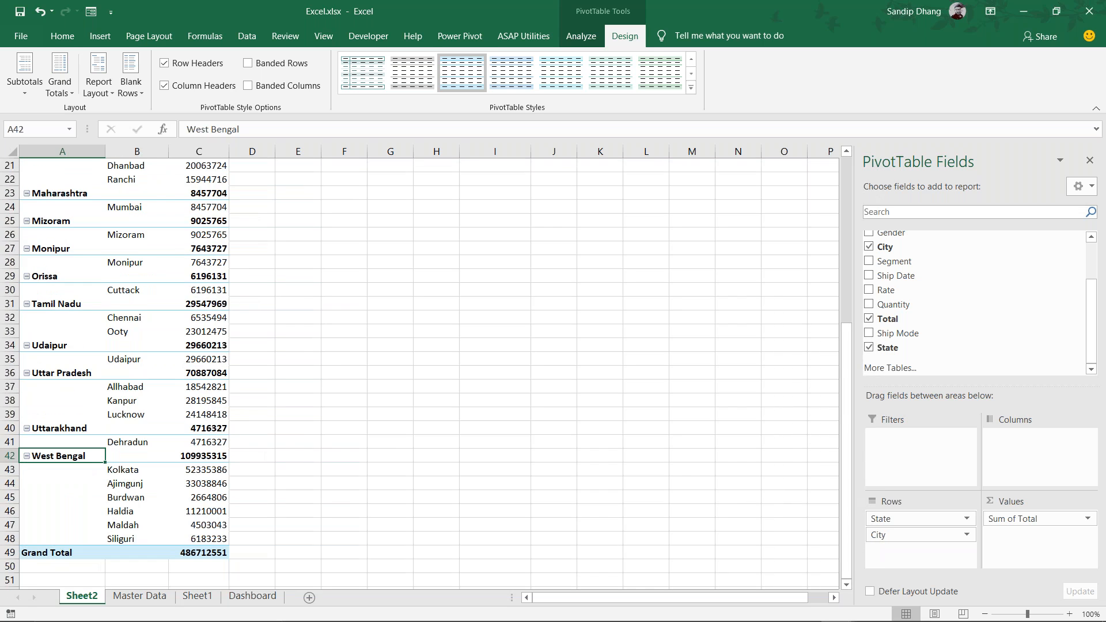
pyautogui.scroll(7, 123, 337)
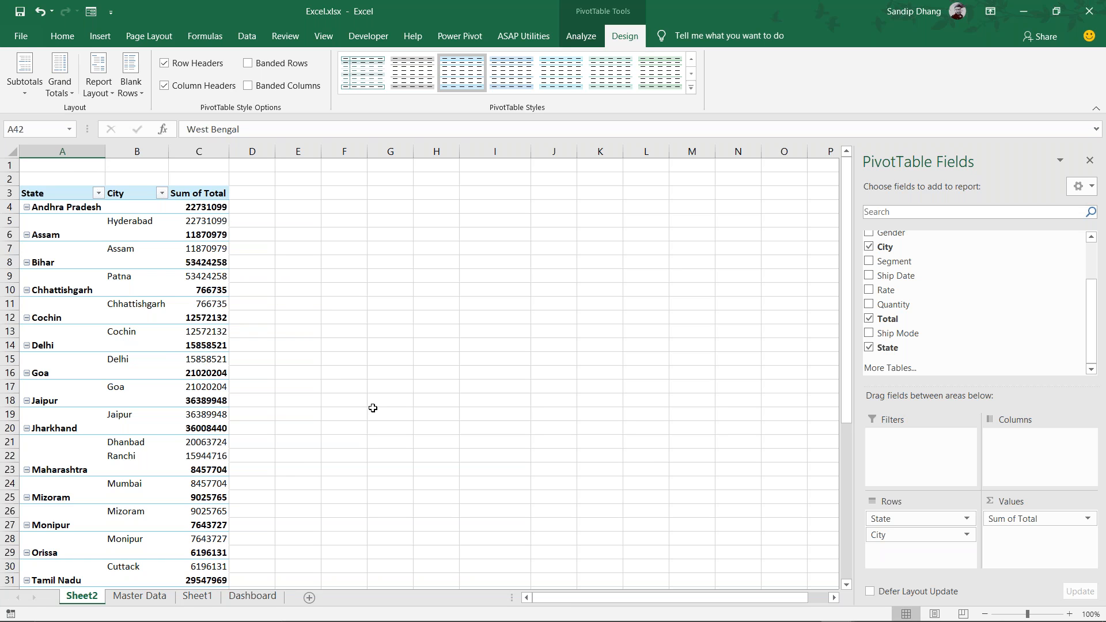
pyautogui.moveTo(216, 388)
# Remove City and rearrange the PivotTable with State in the rows and Ship Mode in the columns
pyautogui.moveTo(891, 535); pyautogui.dragTo(646, 403)
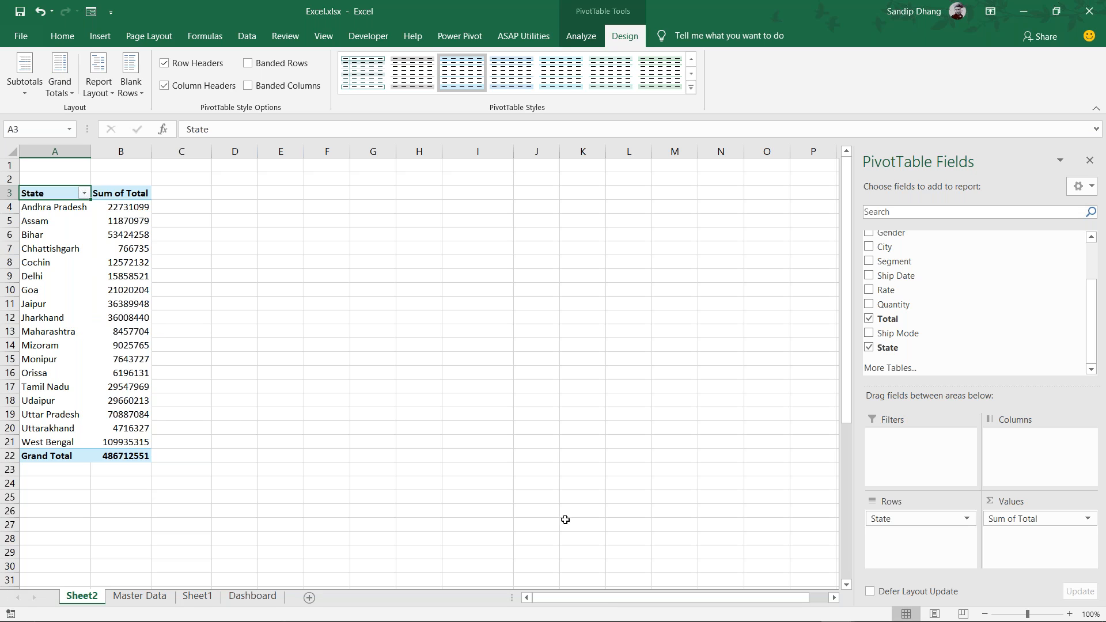
pyautogui.moveTo(933, 520); pyautogui.dragTo(742, 455)
pyautogui.moveTo(910, 334); pyautogui.dragTo(955, 526)
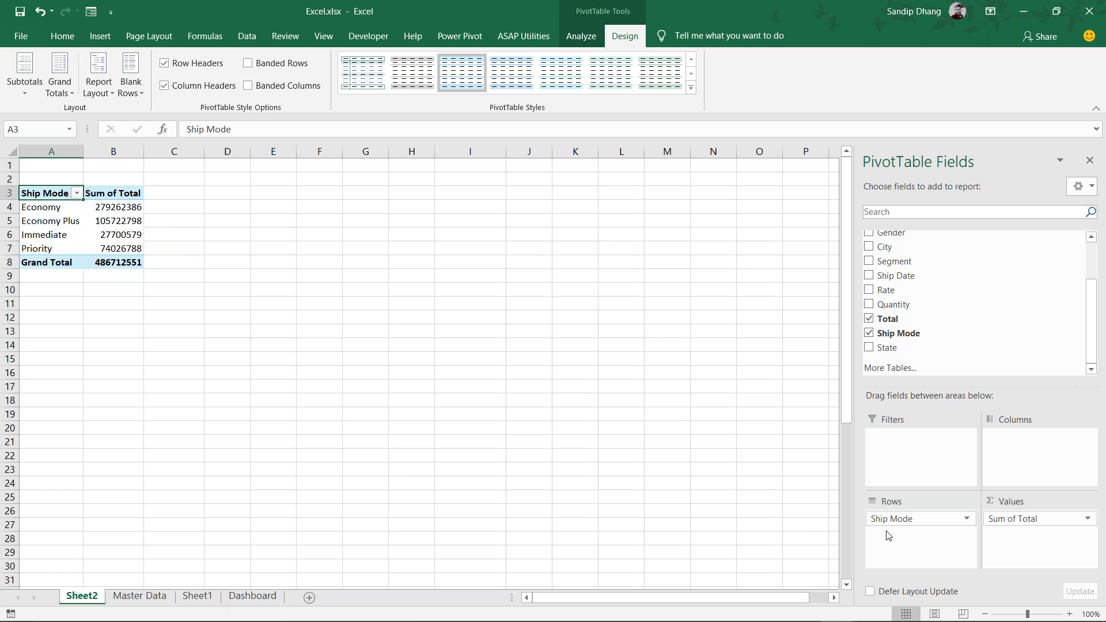
pyautogui.moveTo(908, 520); pyautogui.dragTo(1045, 441)
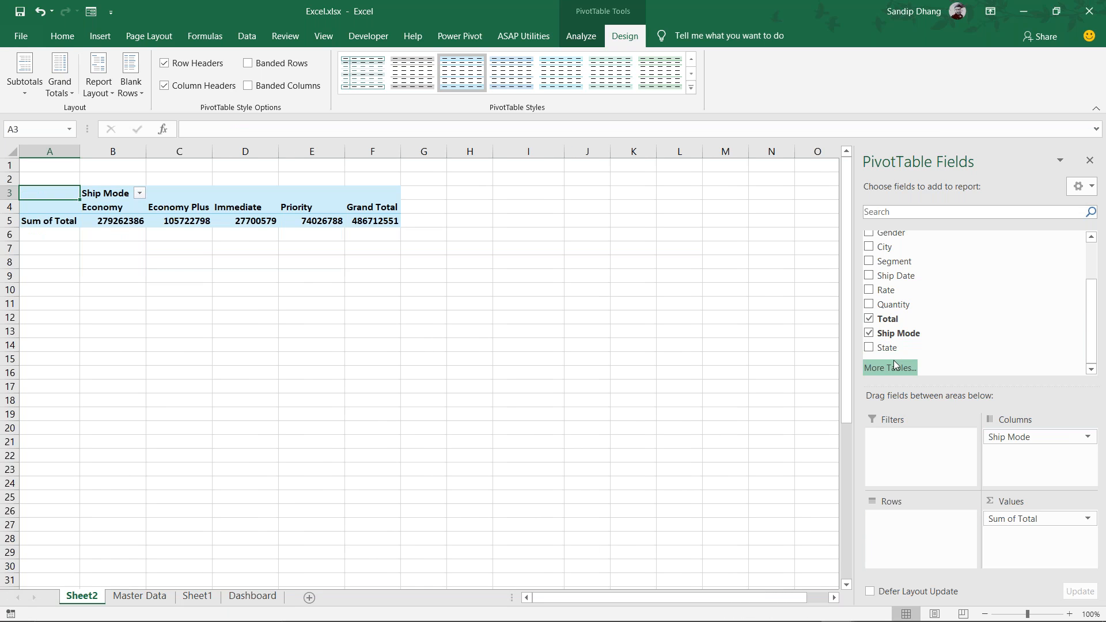
pyautogui.moveTo(895, 348); pyautogui.dragTo(912, 554)
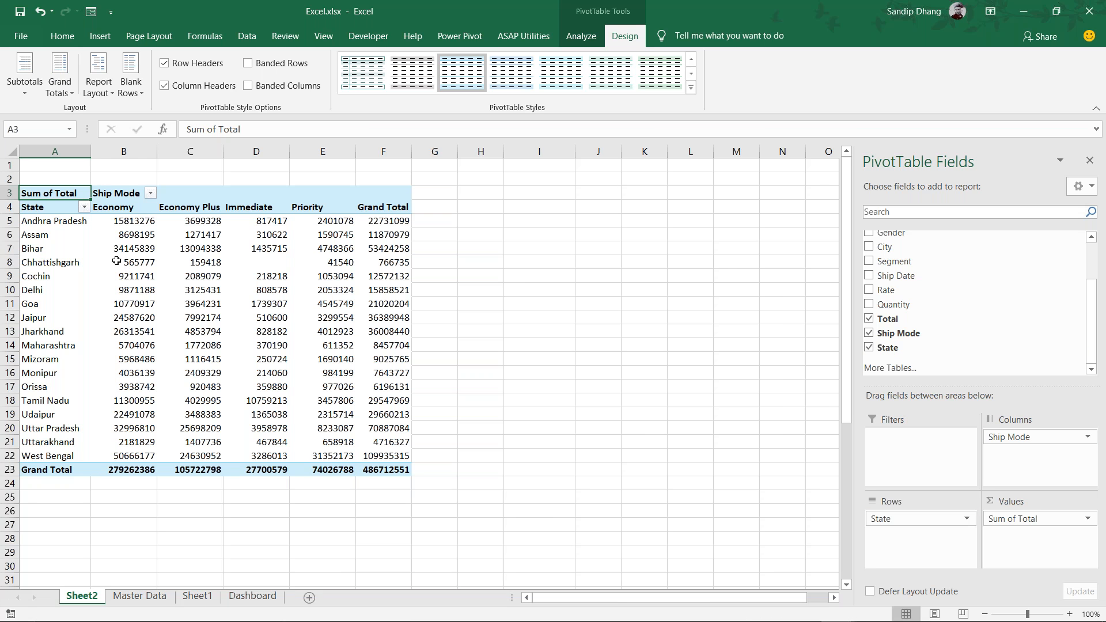
# Select the state-by-ship-mode values in A5:F21 and the Priority grand total in E23 to examine the cross-tabulation
pyautogui.moveTo(66, 220); pyautogui.dragTo(374, 440)
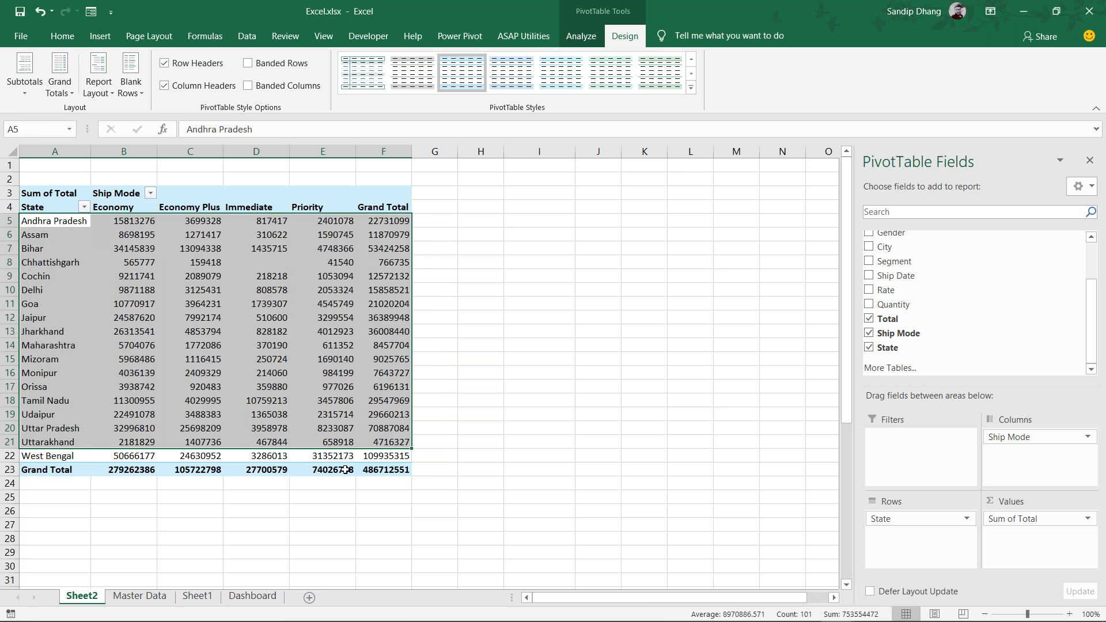
pyautogui.click(344, 470)
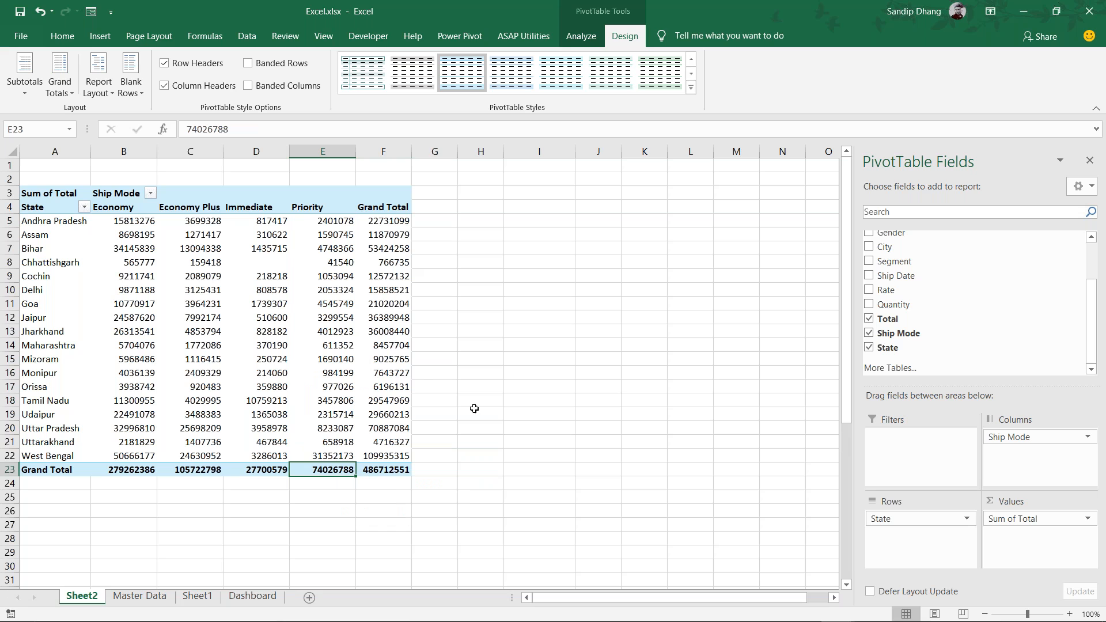
pyautogui.moveTo(383, 299)
# Change the value field's calculation for Total from Sum to Max
pyautogui.click(1088, 520)
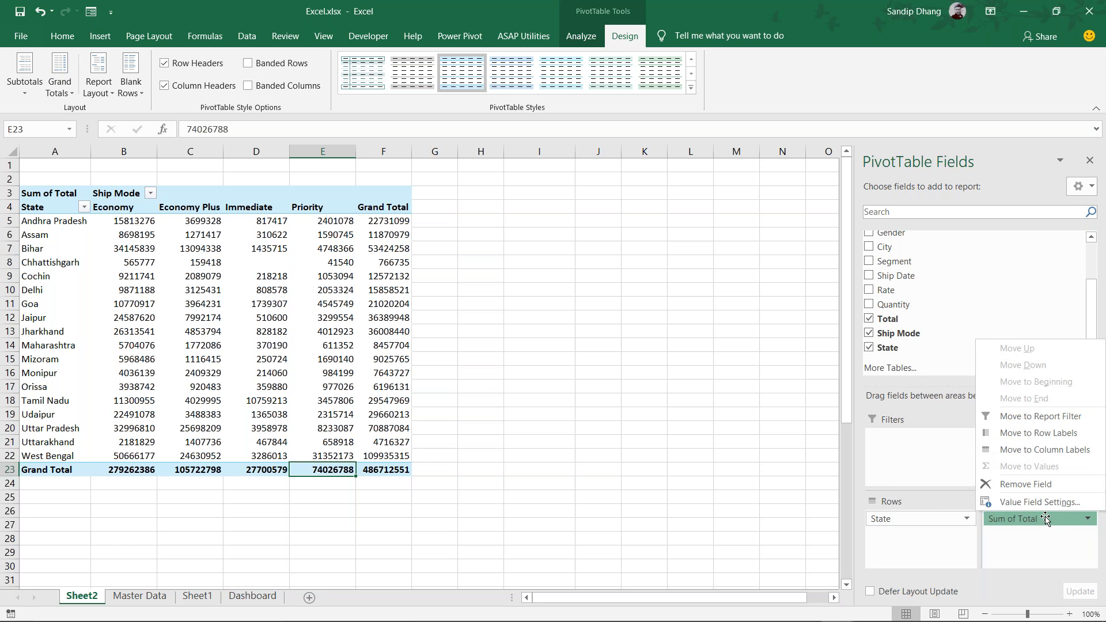
pyautogui.click(1048, 503)
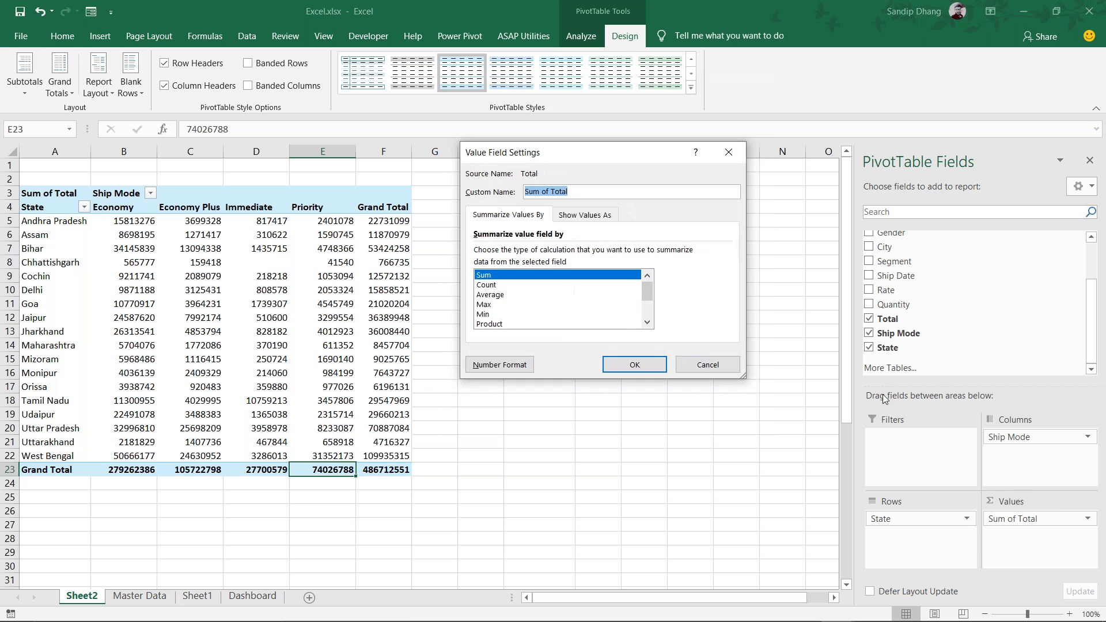
pyautogui.click(500, 306)
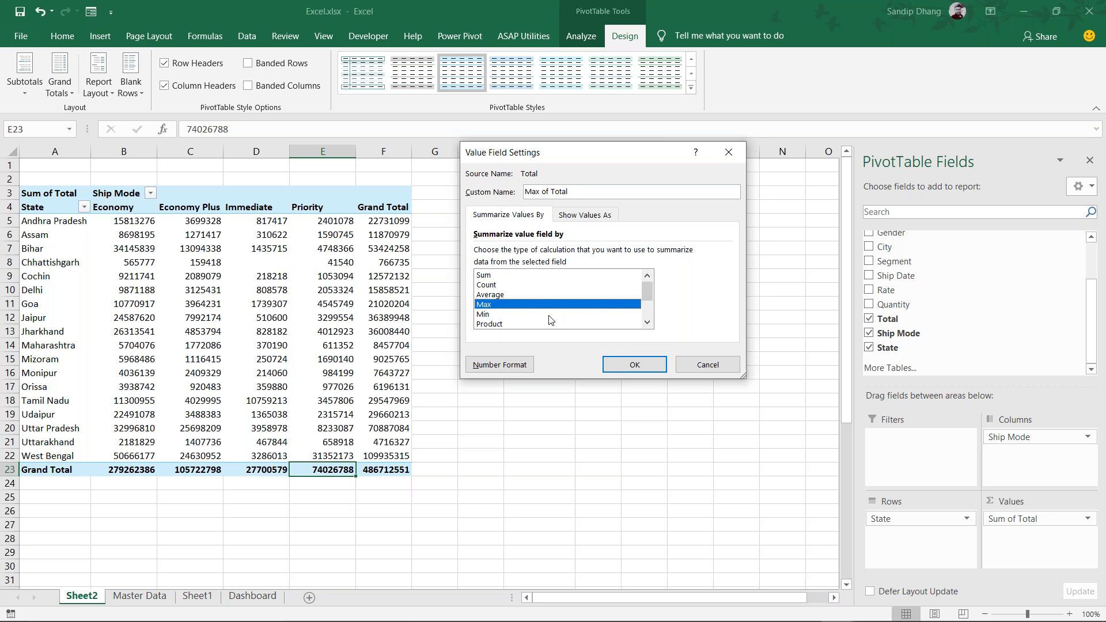
pyautogui.click(633, 365)
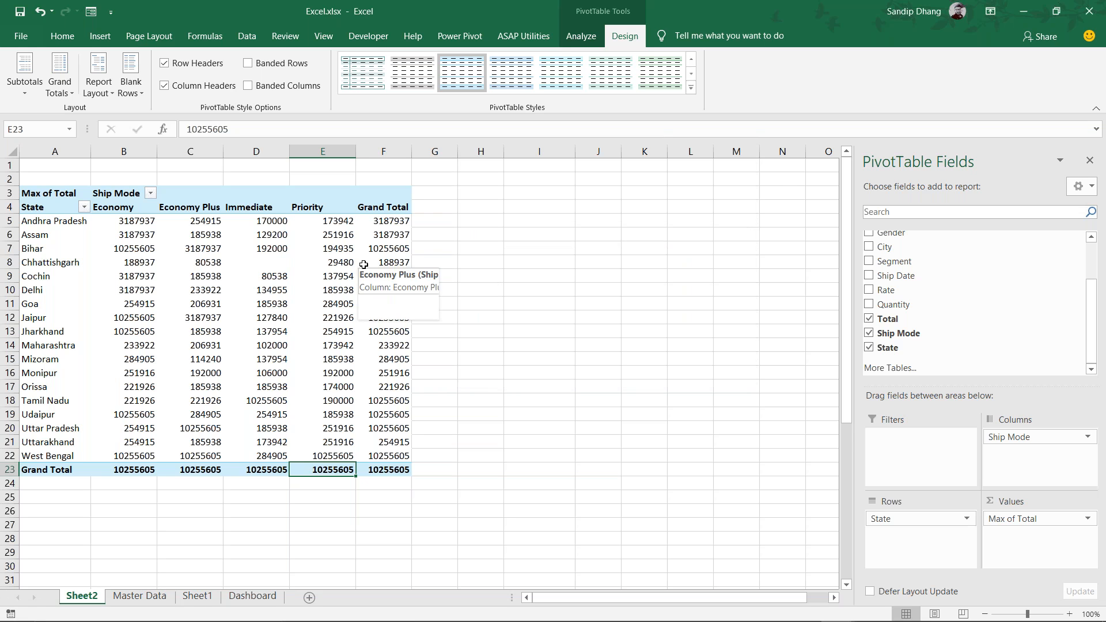
# Select the state names in A5:A22 and the first state's Economy value in B5 to examine the maximums
pyautogui.click(51, 215)
pyautogui.moveTo(106, 215)
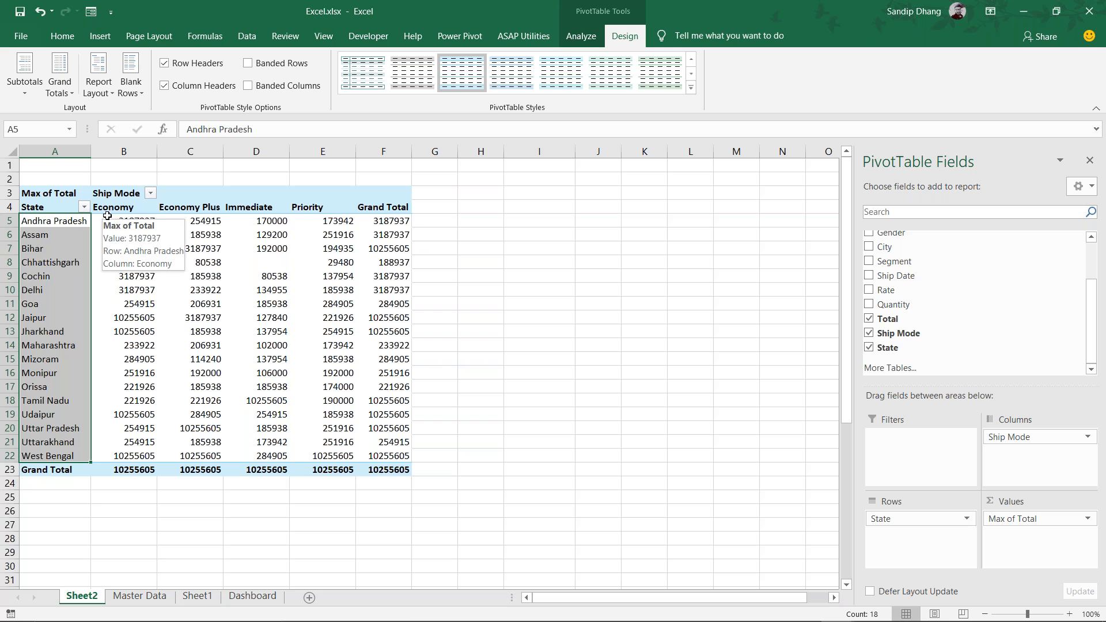
pyautogui.click(107, 216)
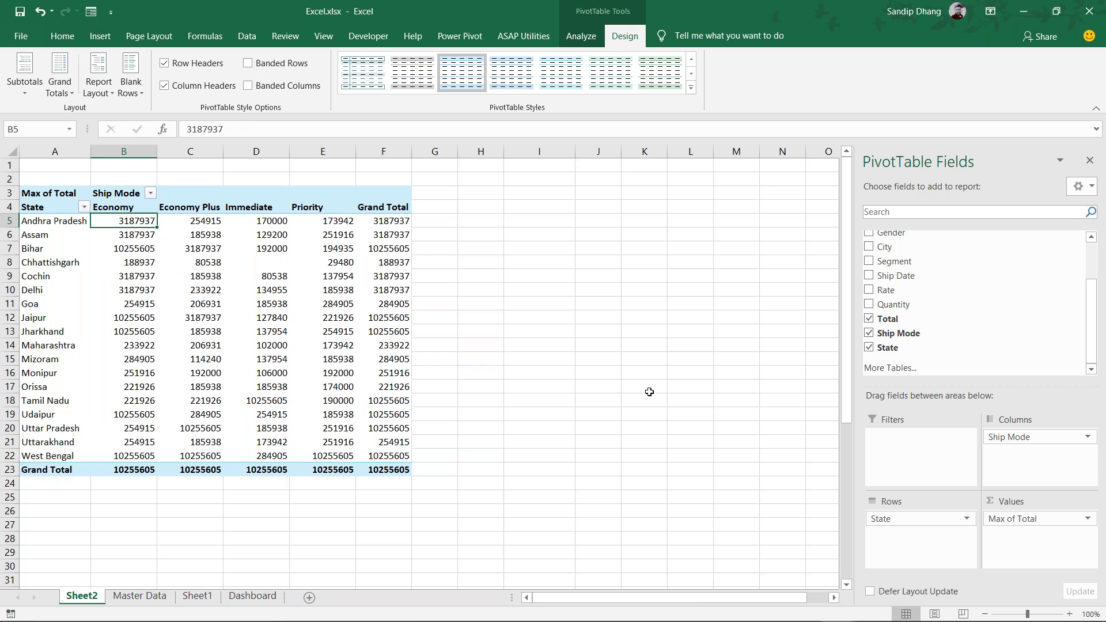
# Add Customer Name below State in the PivotTable rows and look through the customers listed per state
pyautogui.scroll(2, 975, 291)
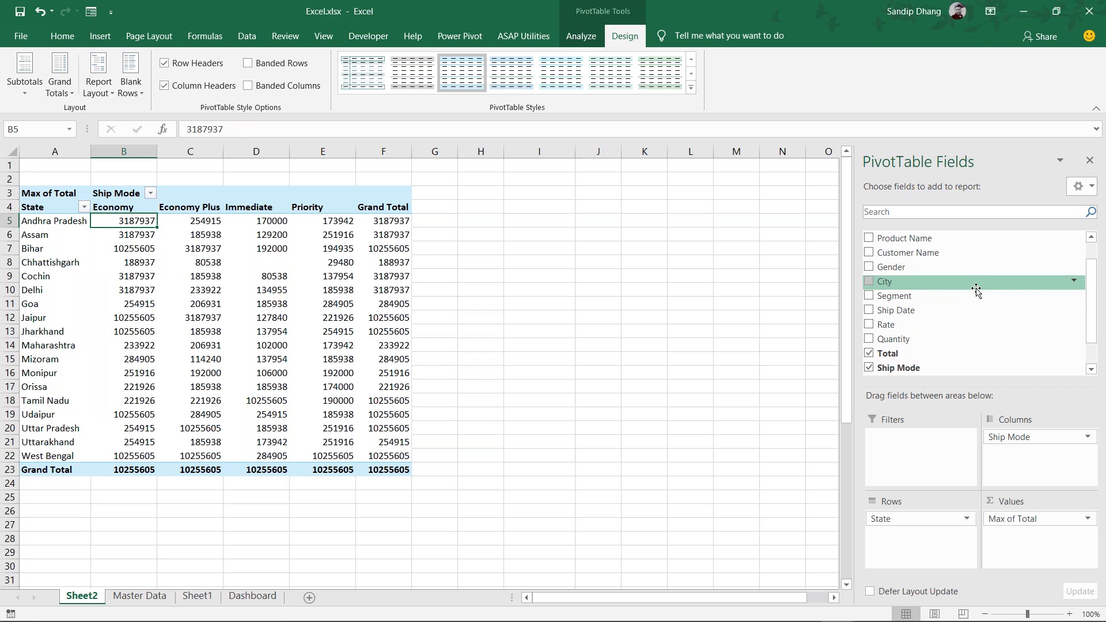
pyautogui.moveTo(940, 280); pyautogui.dragTo(936, 544)
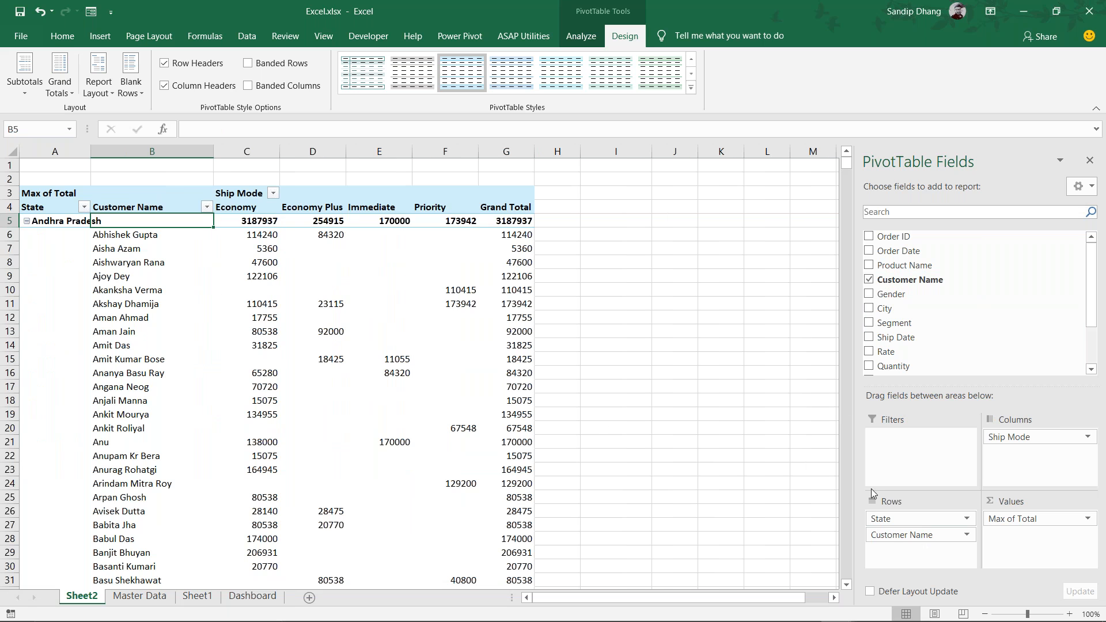
pyautogui.scroll(-9, 144, 379)
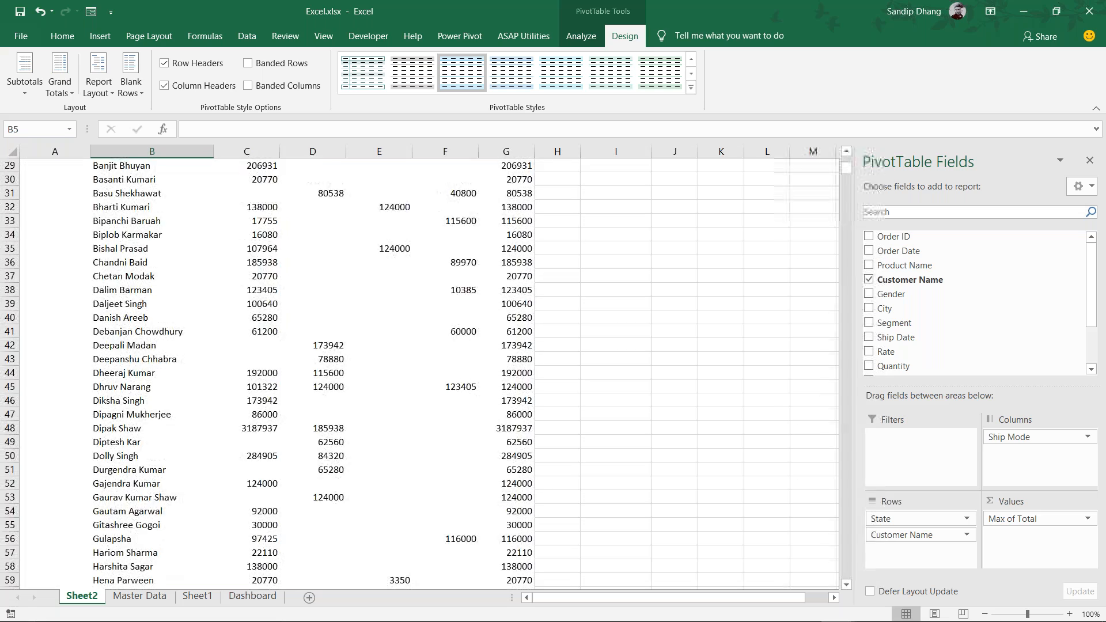
pyautogui.scroll(-20, 145, 377)
pyautogui.scroll(-20, 144, 377)
pyautogui.scroll(20, 145, 377)
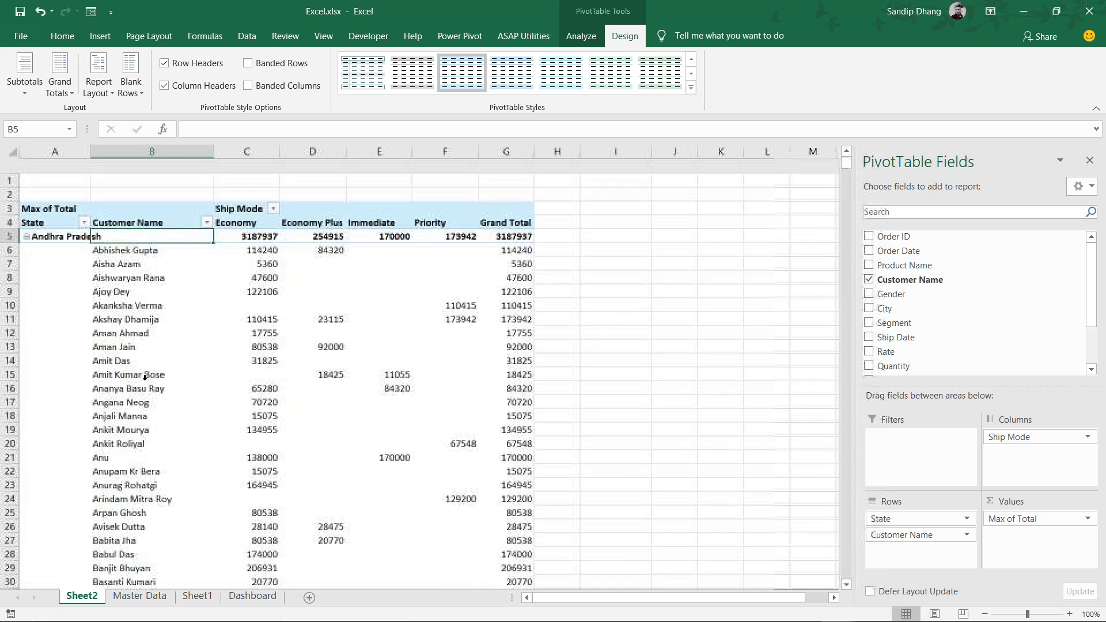
# Try Customer Name below Ship Mode in the columns and remove it from the PivotTable
pyautogui.moveTo(903, 540); pyautogui.dragTo(1031, 461)
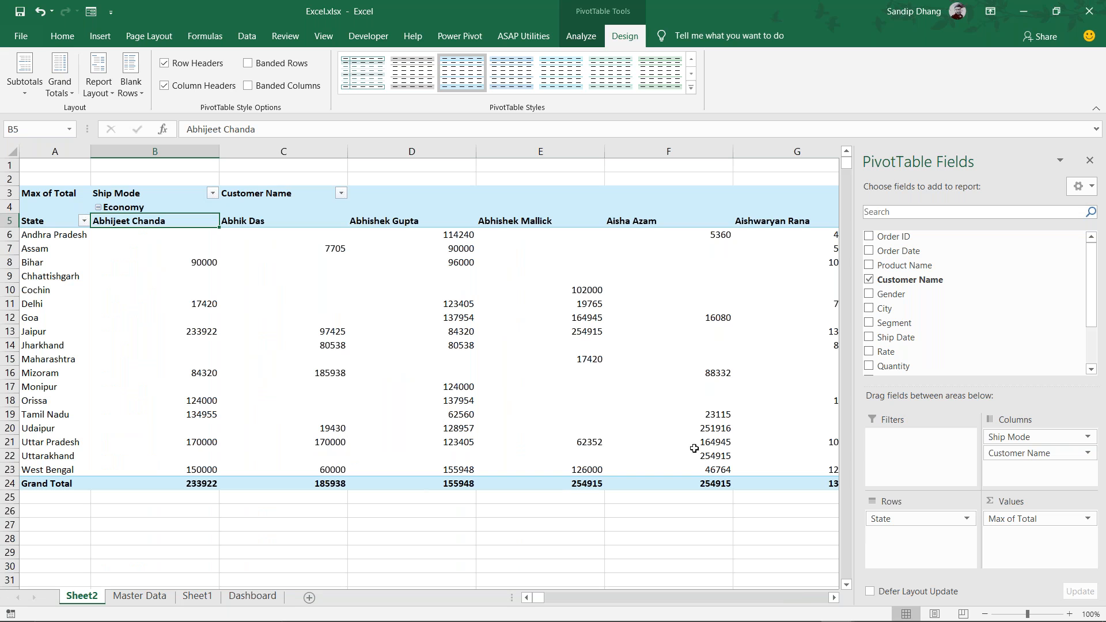
pyautogui.moveTo(1034, 458); pyautogui.dragTo(748, 403)
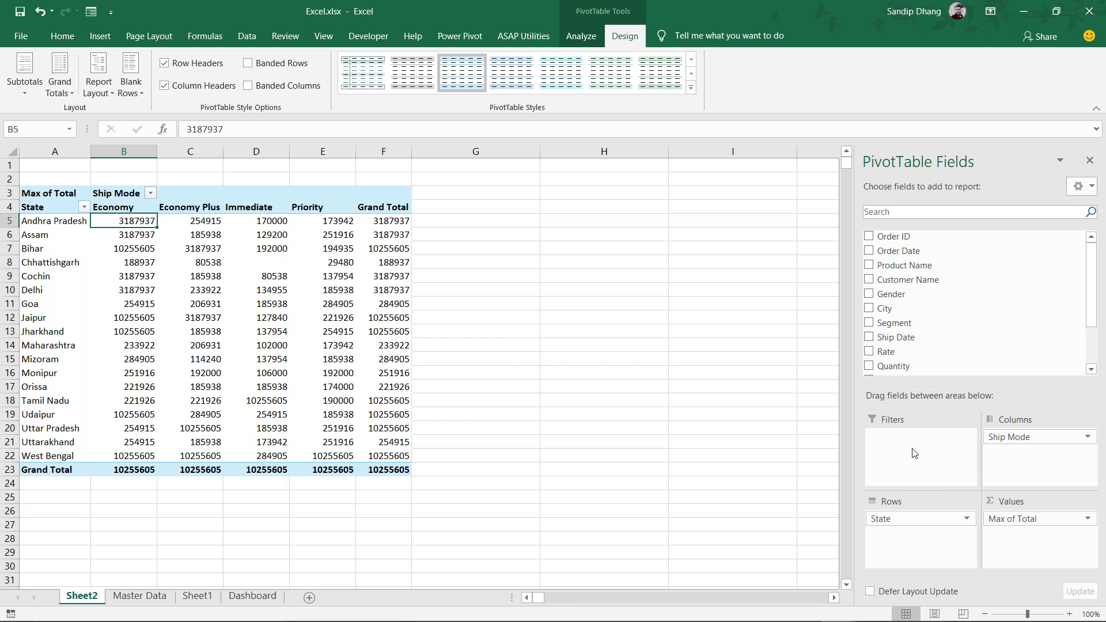
# Place State in the report filter and City in the rows, and filter the PivotTable to Assam
pyautogui.moveTo(894, 309); pyautogui.dragTo(919, 439)
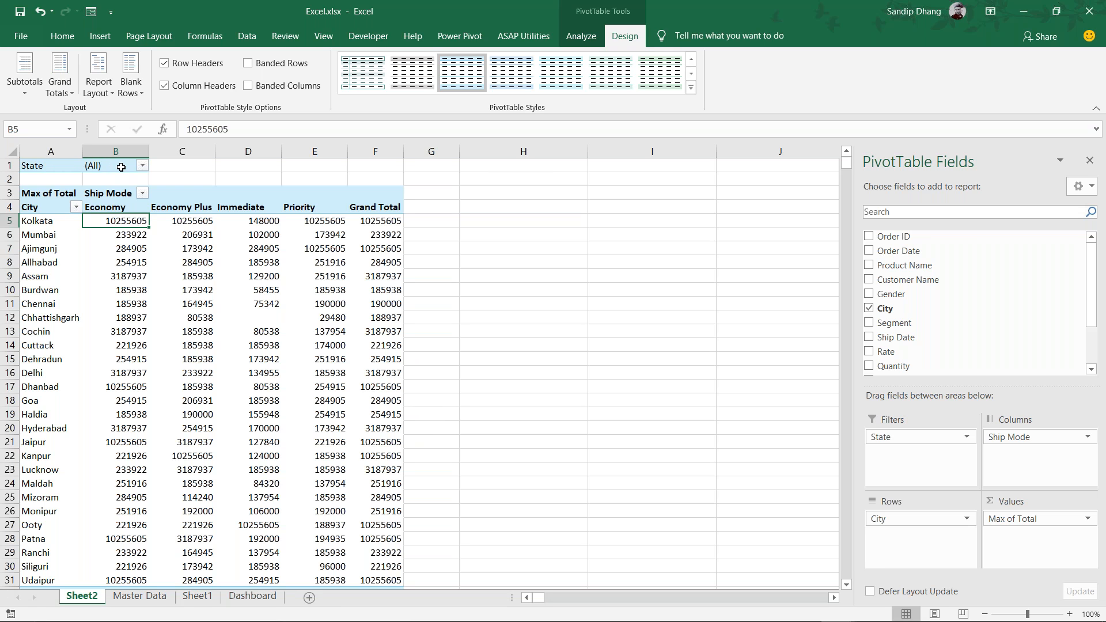
pyautogui.click(141, 166)
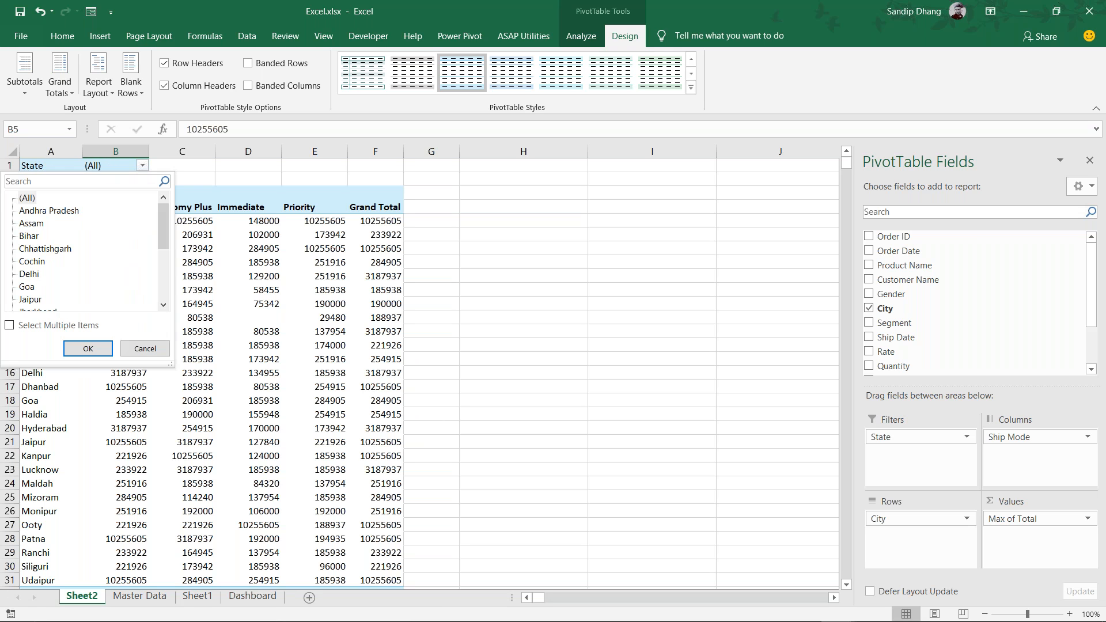
pyautogui.moveTo(163, 234)
pyautogui.mouseDown()
pyautogui.moveTo(164, 285)
pyautogui.moveTo(161, 230)
pyautogui.mouseUp()
pyautogui.click(30, 225)
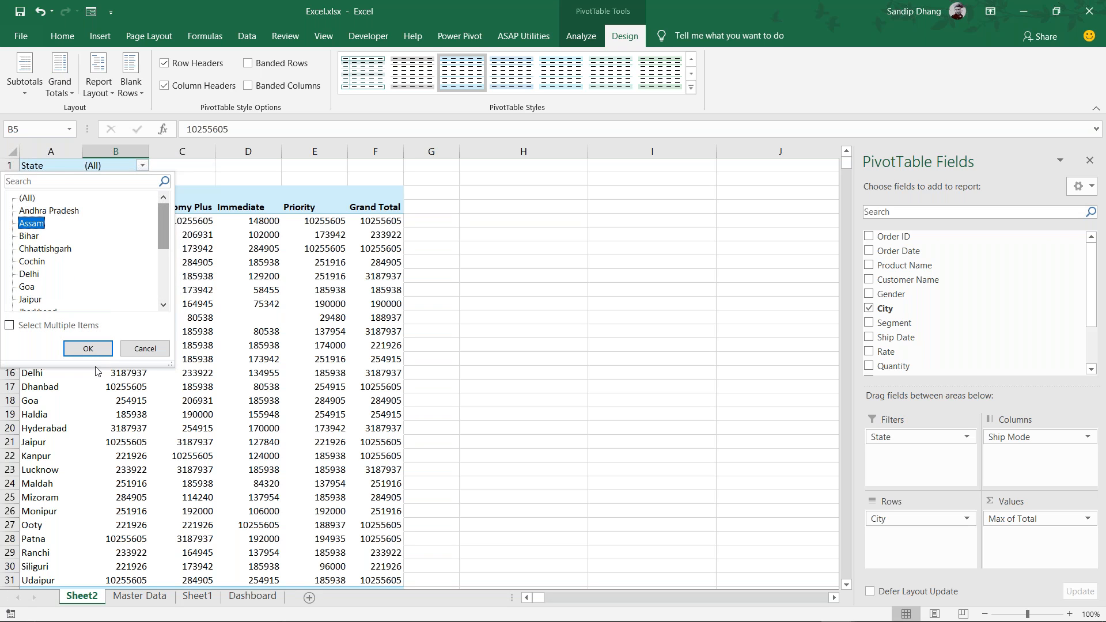
pyautogui.click(88, 348)
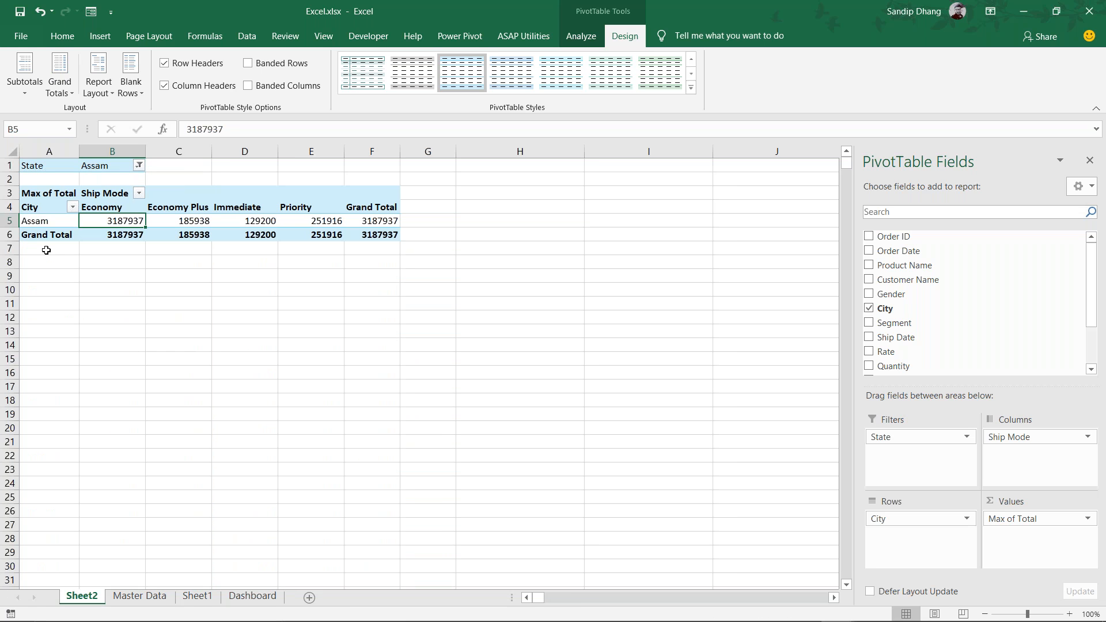
# Set the State report filter to West Bengal
pyautogui.click(137, 167)
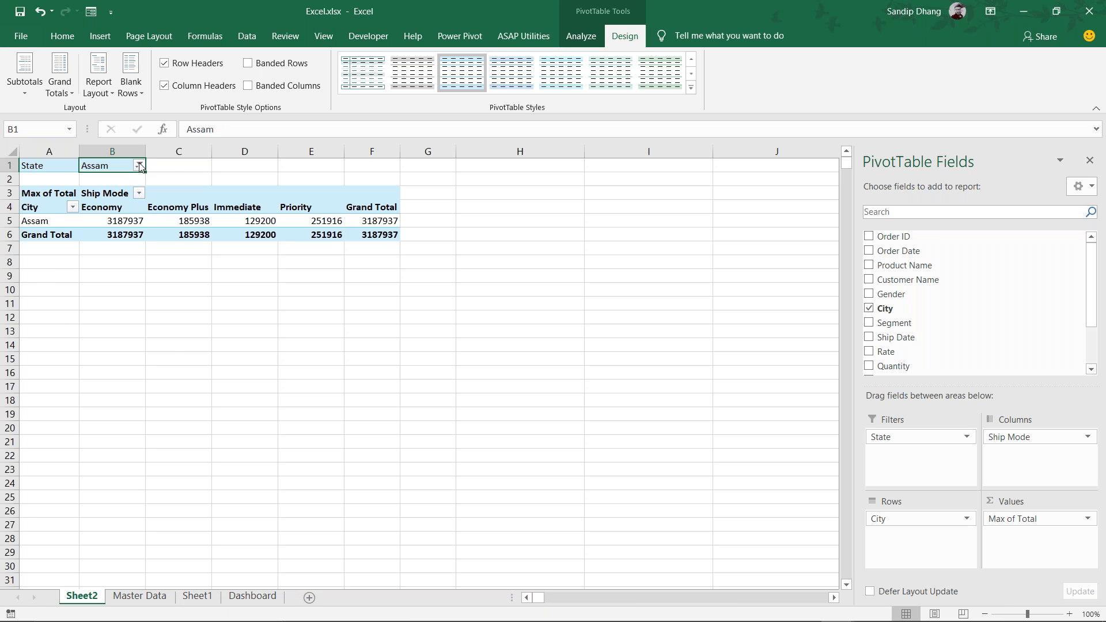
pyautogui.click(138, 165)
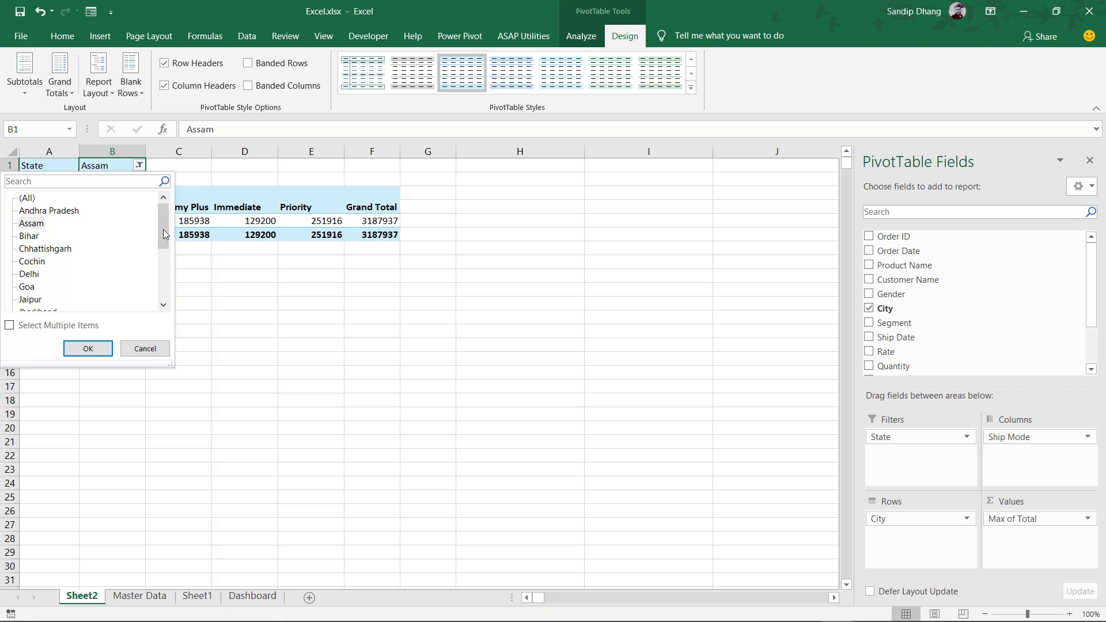
pyautogui.moveTo(164, 229); pyautogui.dragTo(159, 270)
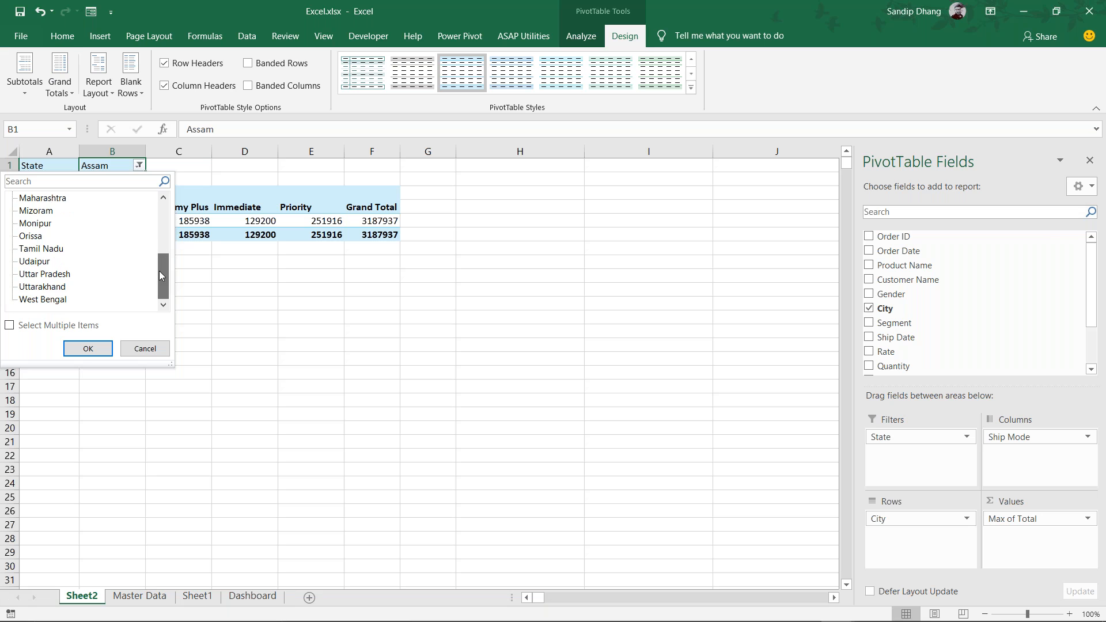
pyautogui.click(50, 300)
pyautogui.click(85, 349)
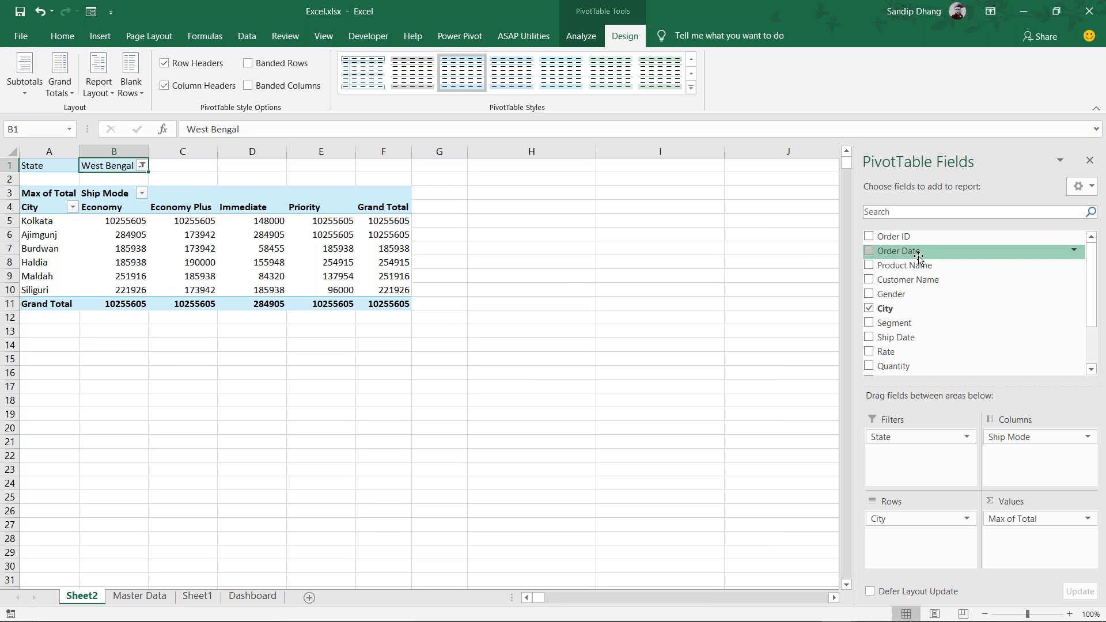
# Add Customer Name below City in the PivotTable rows and examine the customers listed under each city, selecting B6:B15
pyautogui.moveTo(921, 280); pyautogui.dragTo(921, 550)
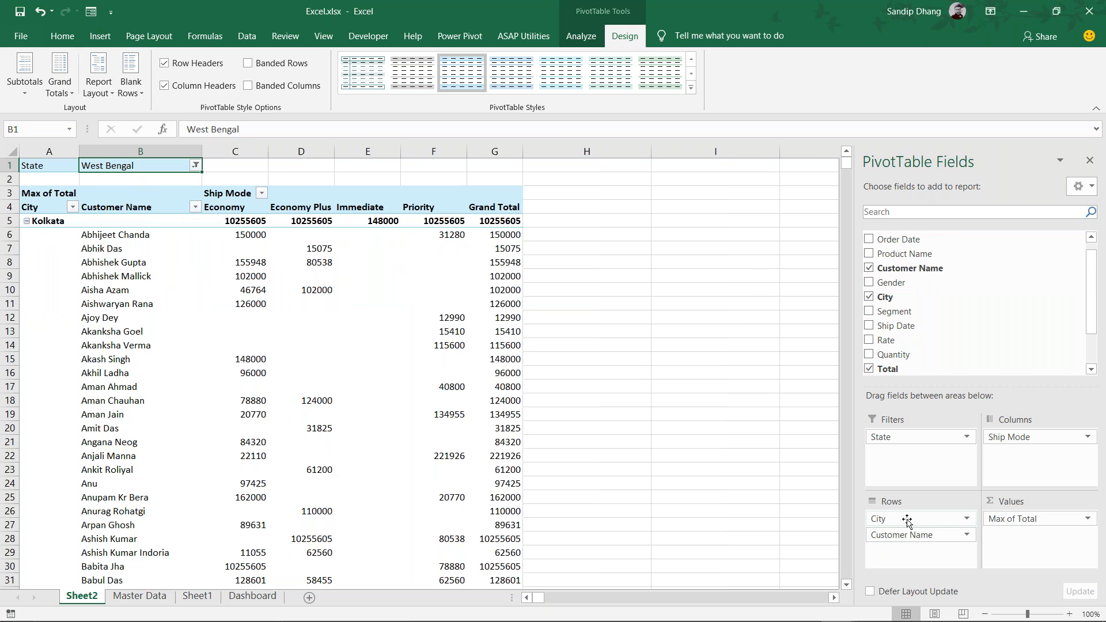
pyautogui.moveTo(127, 236); pyautogui.dragTo(130, 359)
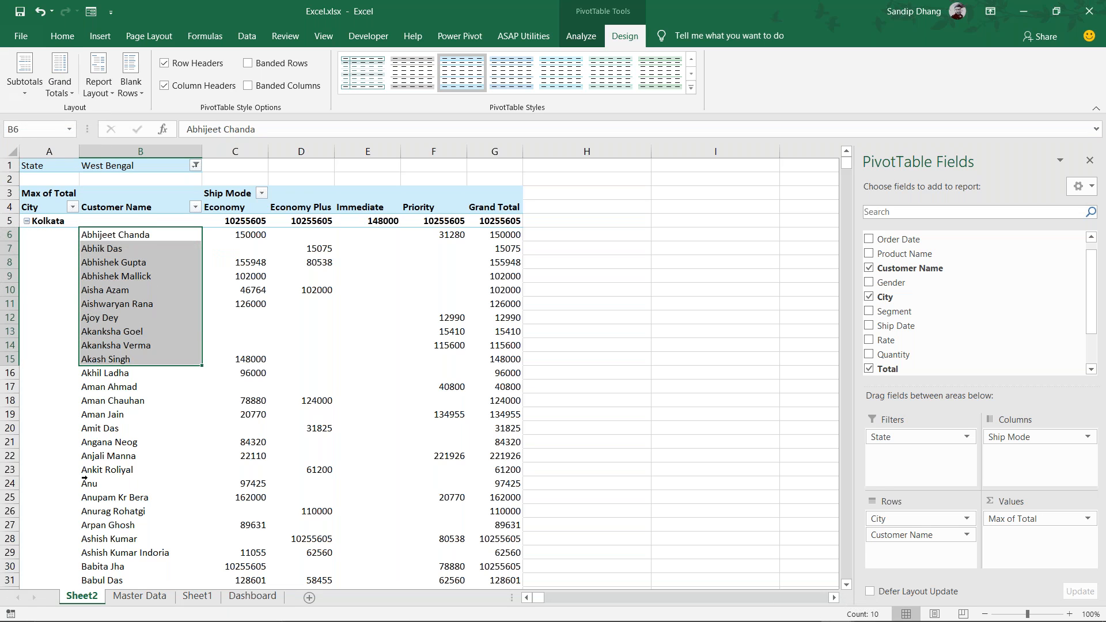
pyautogui.scroll(-20, 85, 478)
pyautogui.scroll(-20, 85, 477)
pyautogui.scroll(4, 85, 478)
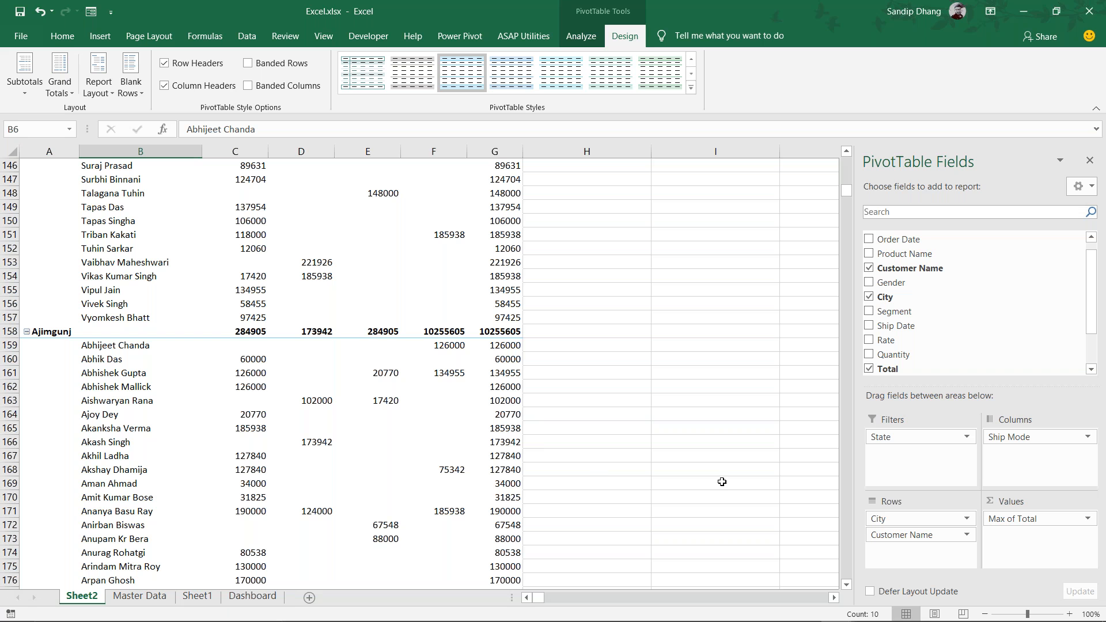
pyautogui.scroll(20, 337, 443)
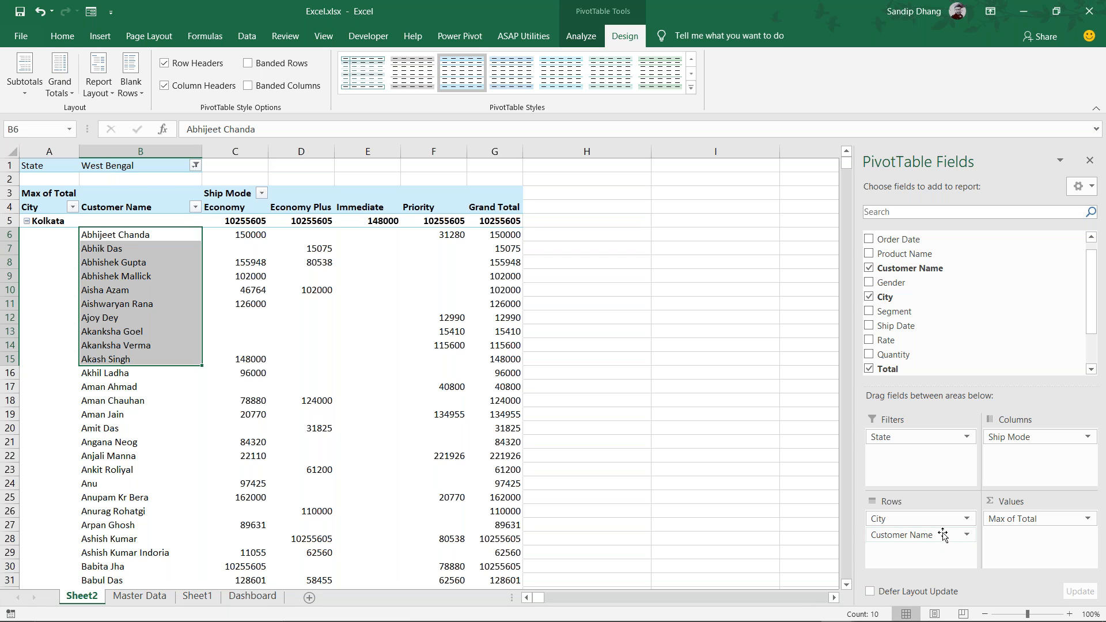
# Remove Customer Name from the PivotTable rows and check Kolkata's Economy and Grand Total values
pyautogui.moveTo(945, 534); pyautogui.dragTo(766, 478)
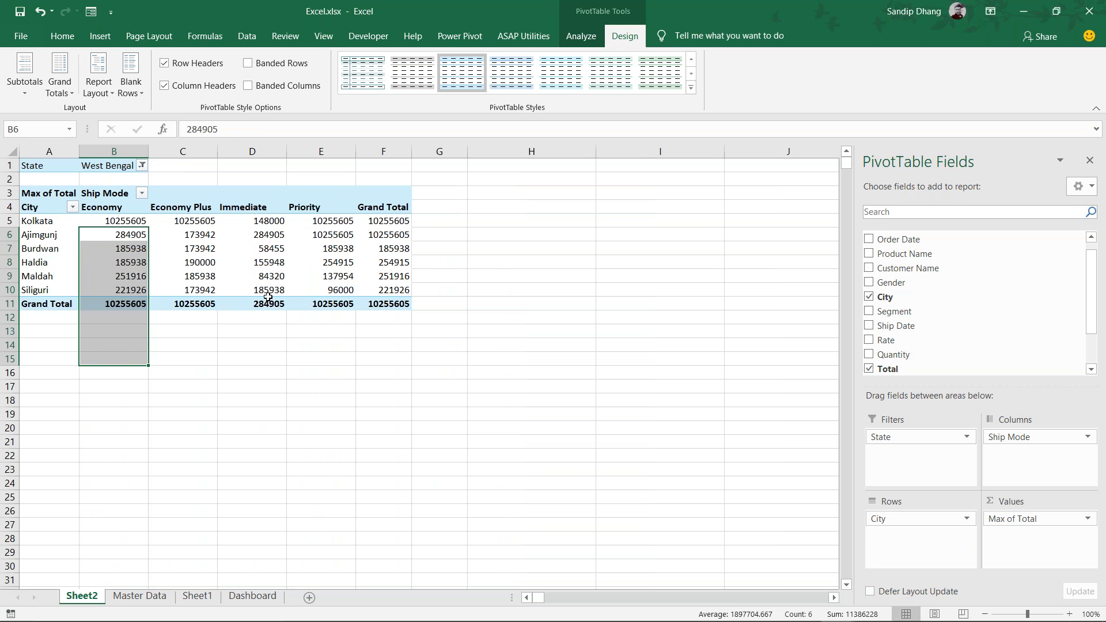
pyautogui.click(199, 266)
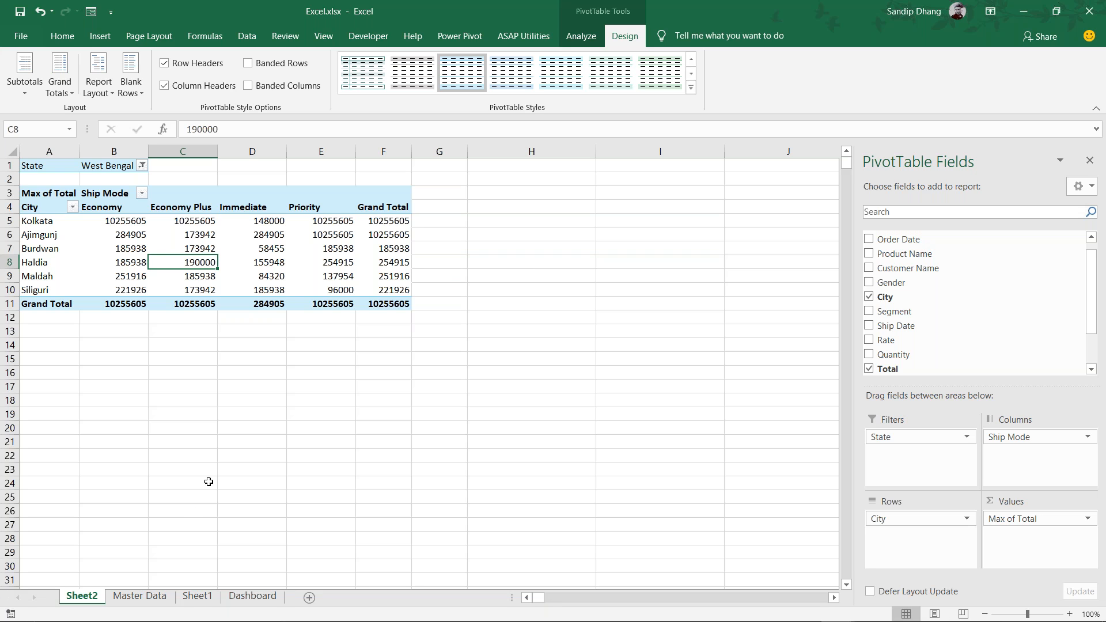
pyautogui.click(100, 217)
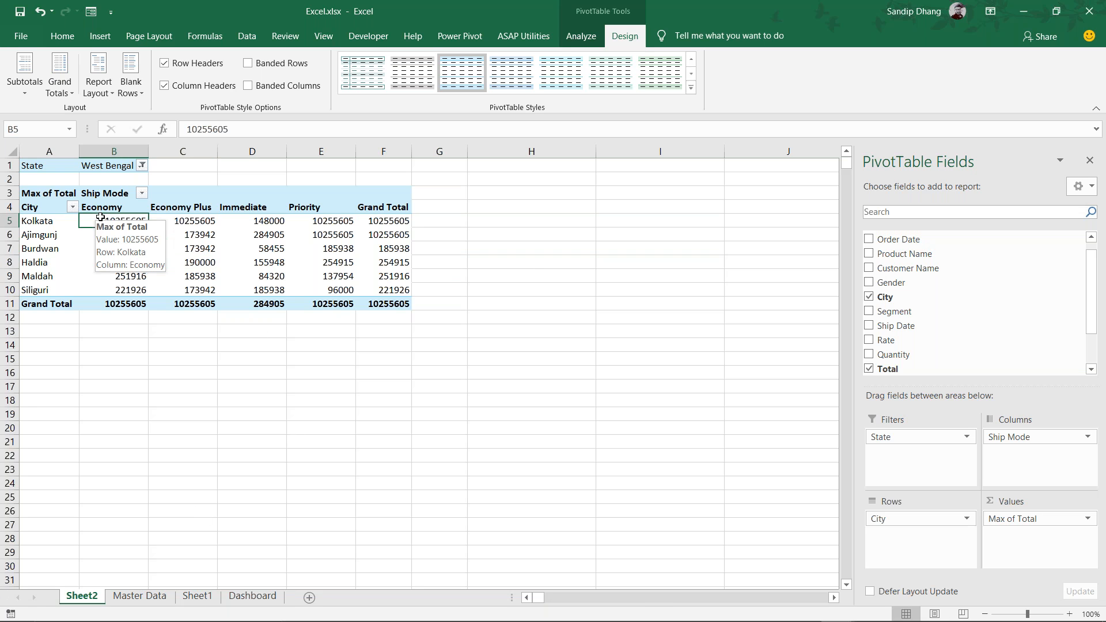
pyautogui.click(393, 224)
# Enter 10255605 in cell H5 beside the PivotTable on Sheet2
pyautogui.click(489, 221)
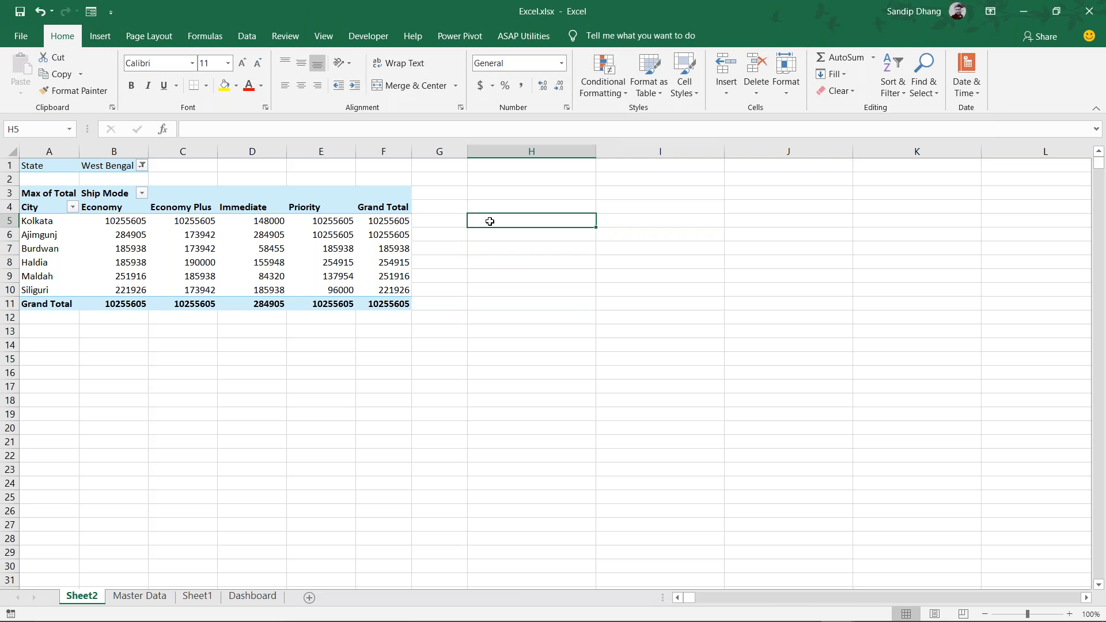
pyautogui.write('10')
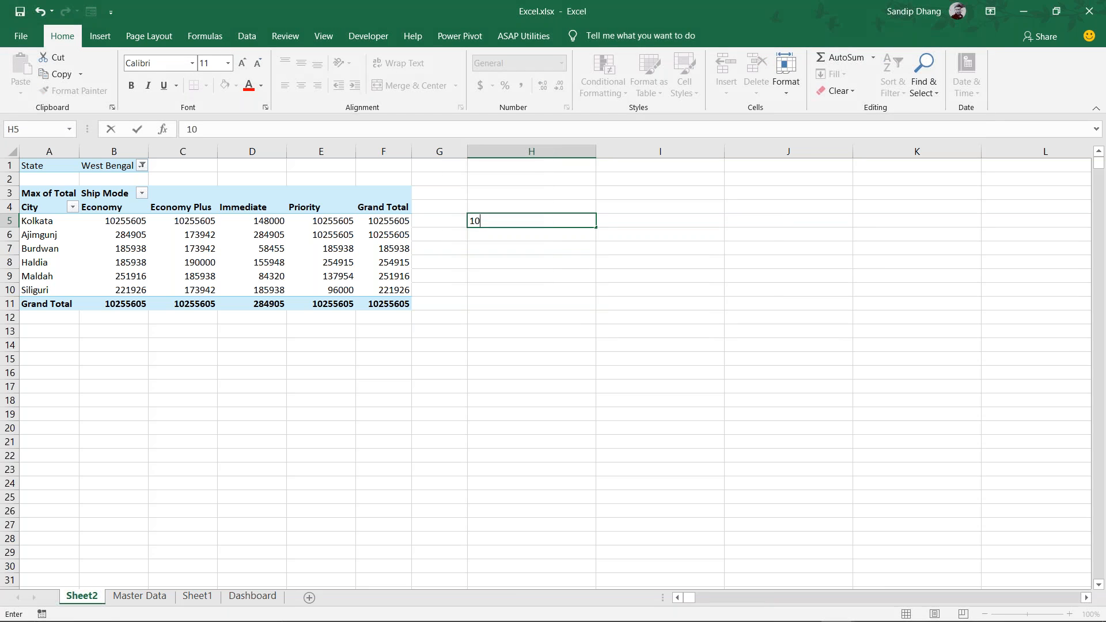
pyautogui.write('255605')
# Set the Quantity of the Kolkata order in row 4 of the Master Data sheet to 1000
pyautogui.click(143, 597)
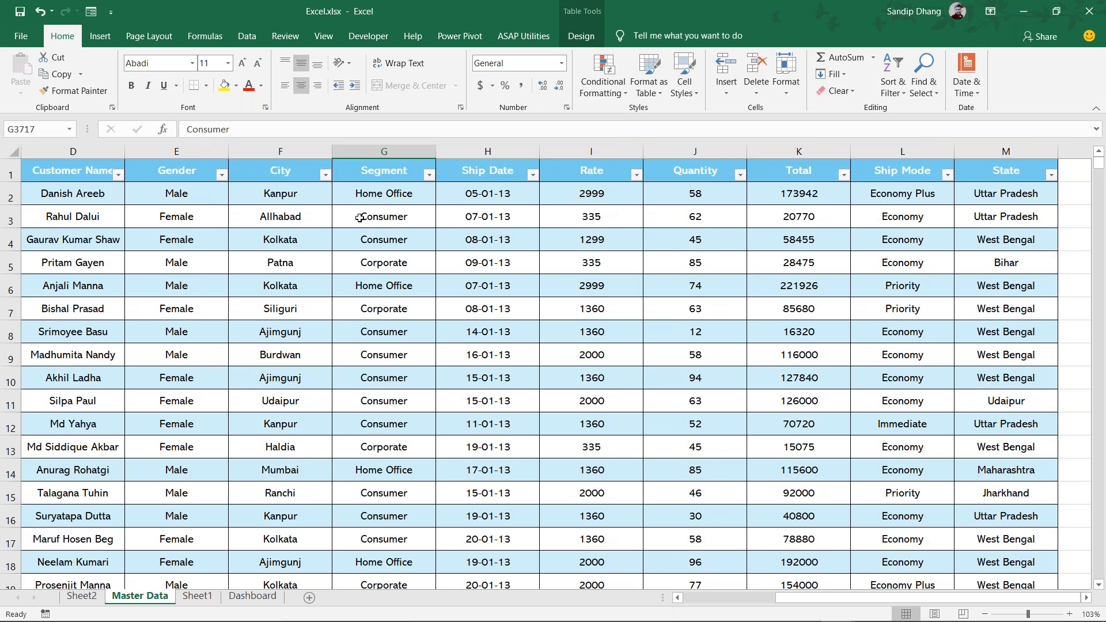
pyautogui.moveTo(311, 240); pyautogui.dragTo(725, 234)
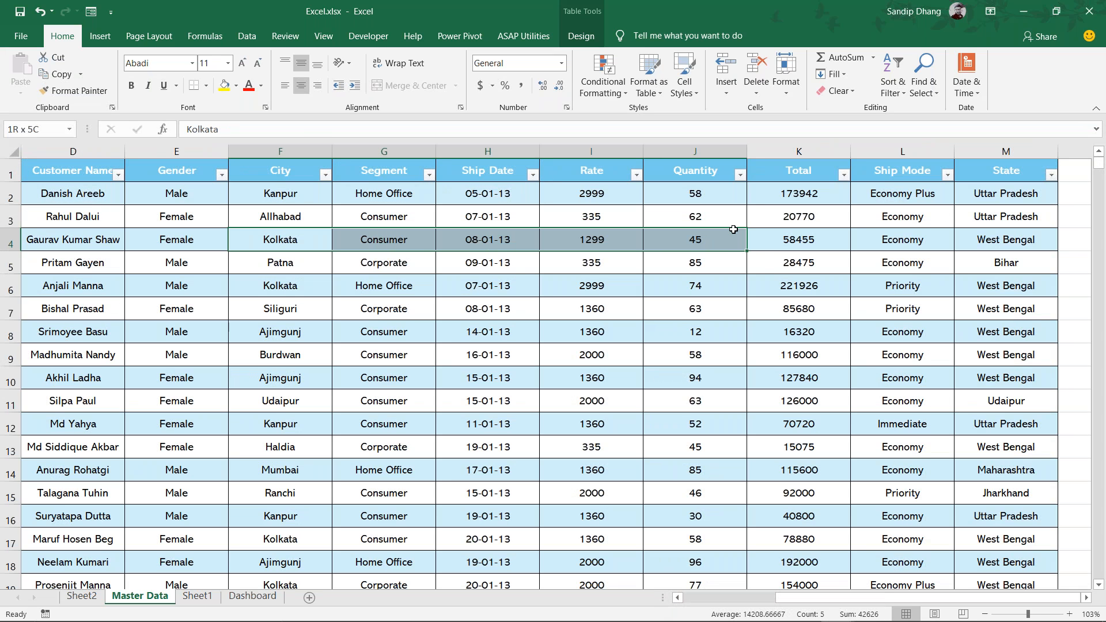
pyautogui.click(710, 240)
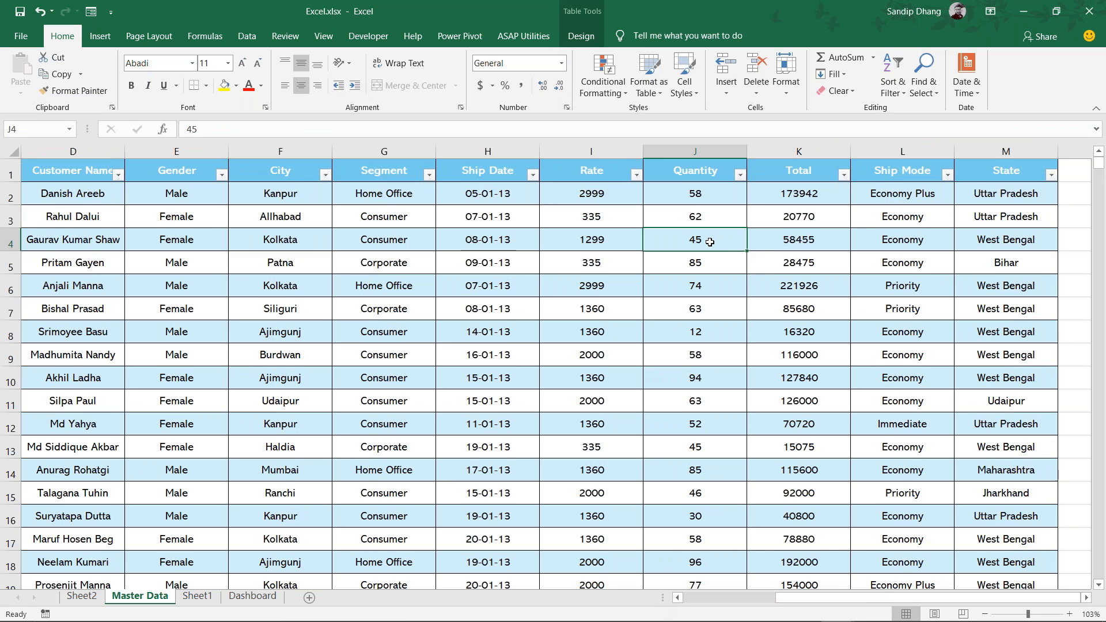
pyautogui.write('1000')
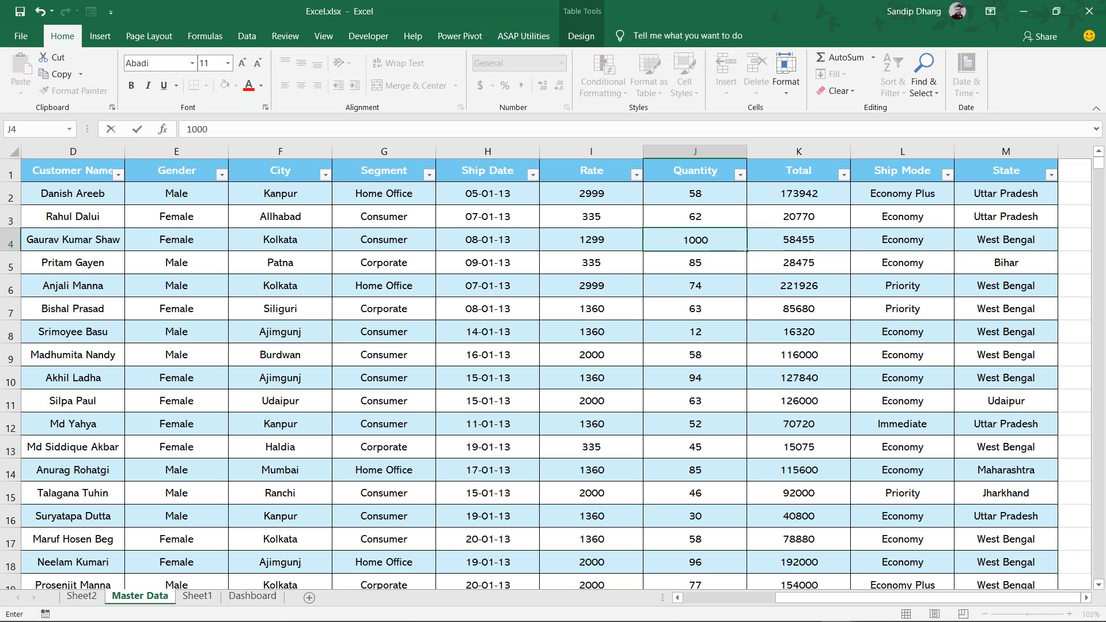
pyautogui.press('Return')
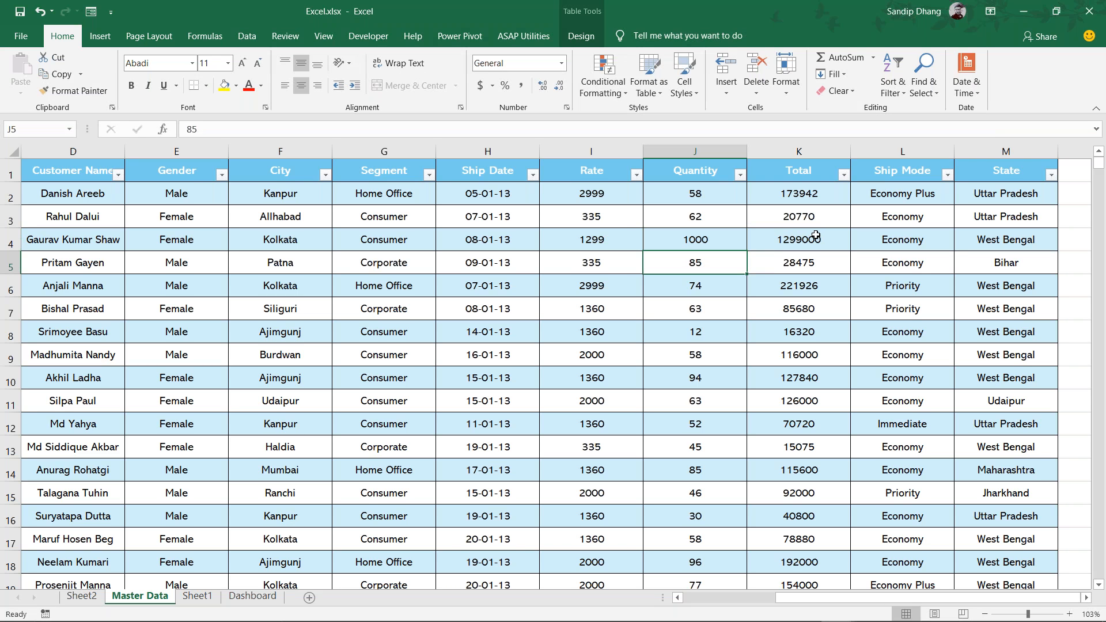
# Return to the PivotTable on Sheet2 and apply Refresh All to update it from the source data
pyautogui.click(200, 605)
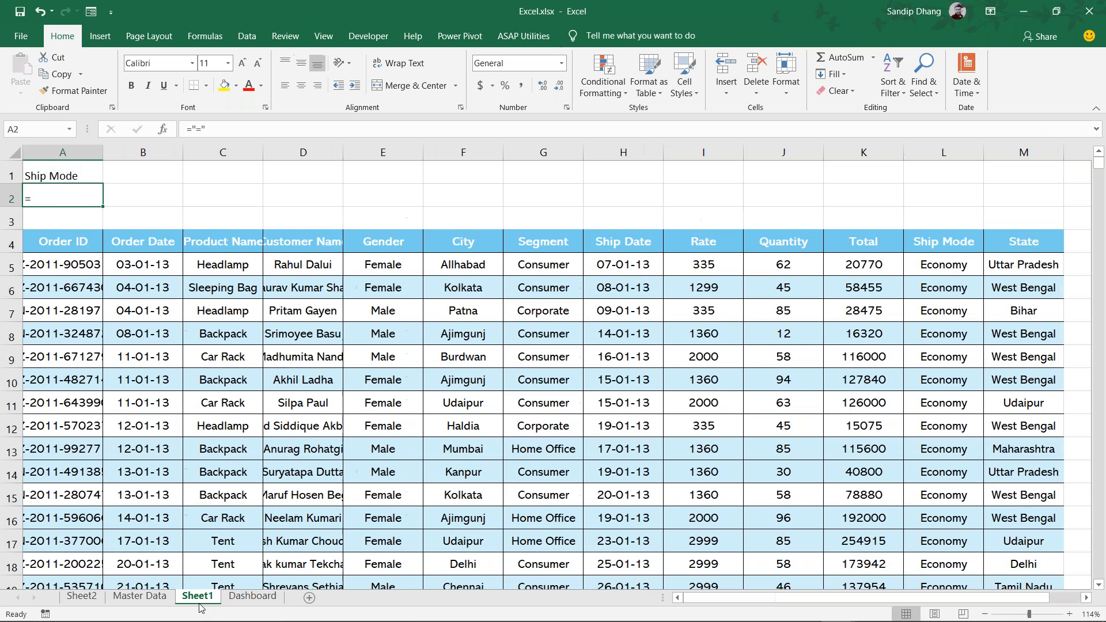
pyautogui.click(73, 601)
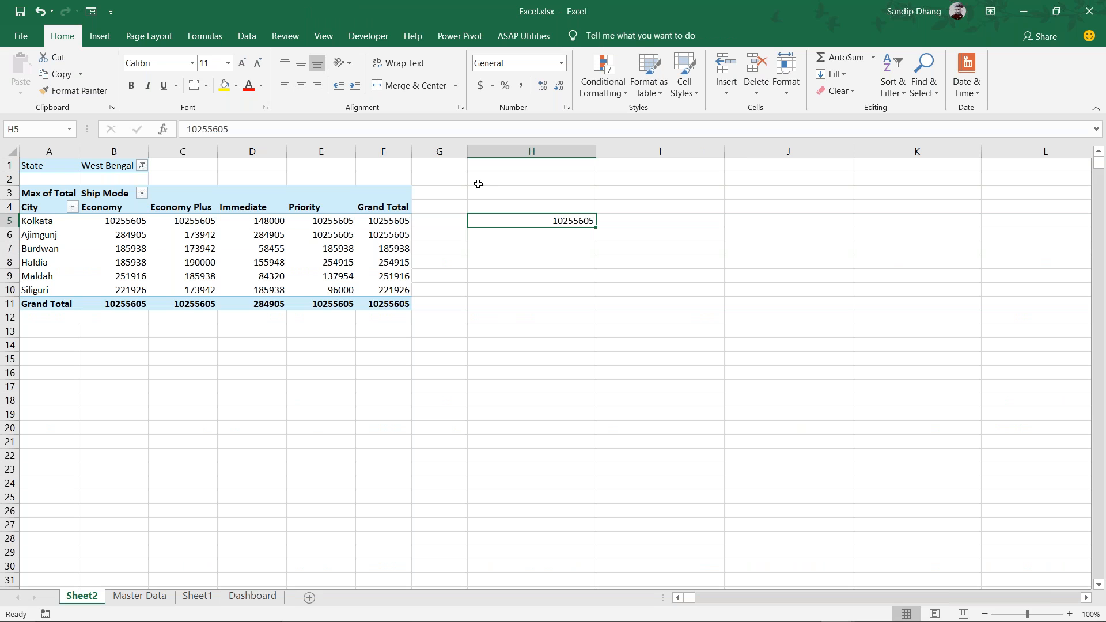
pyautogui.click(353, 244)
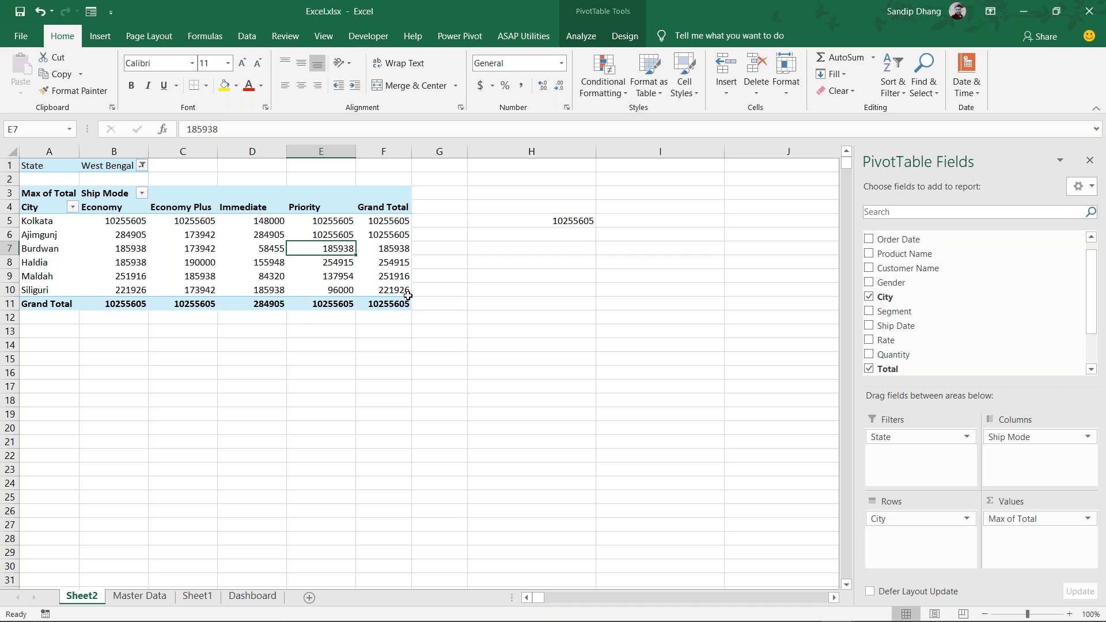
pyautogui.moveTo(410, 297)
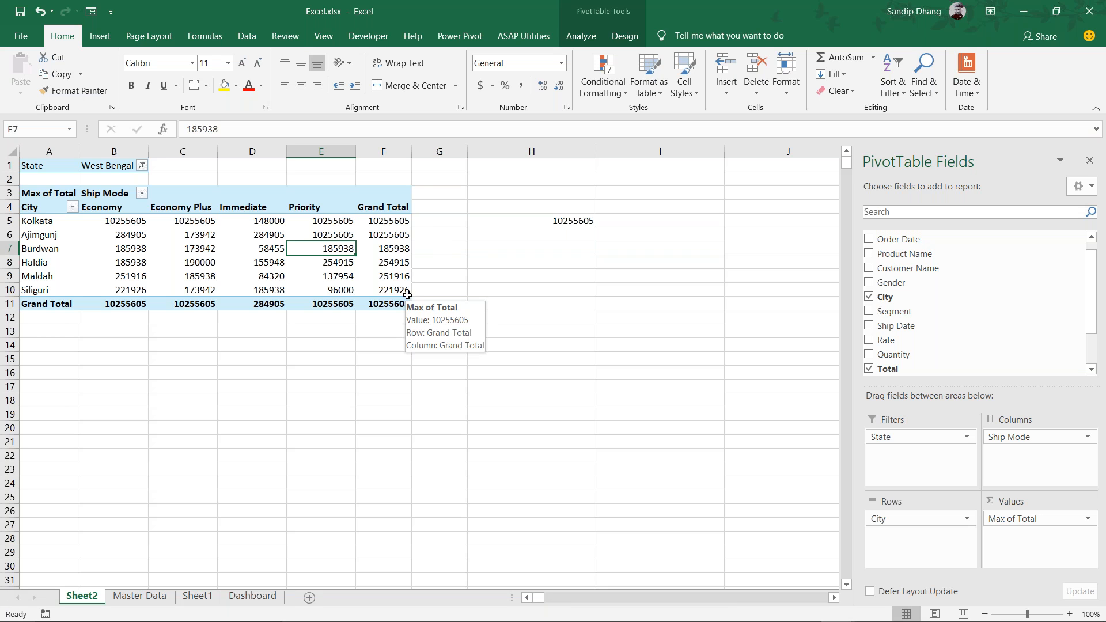
pyautogui.click(581, 38)
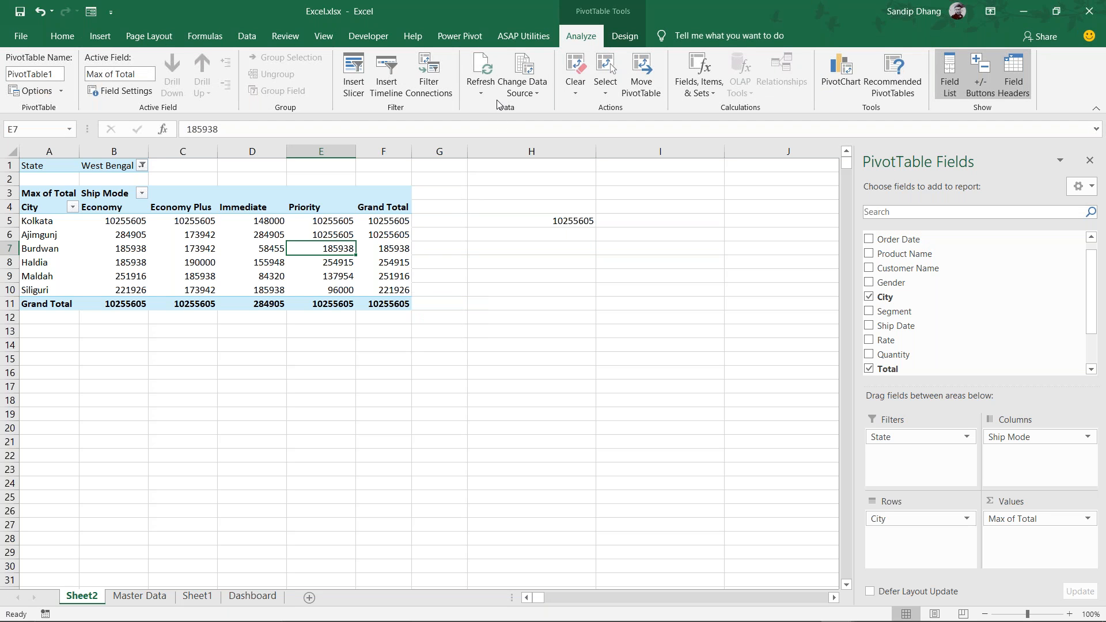
pyautogui.click(484, 91)
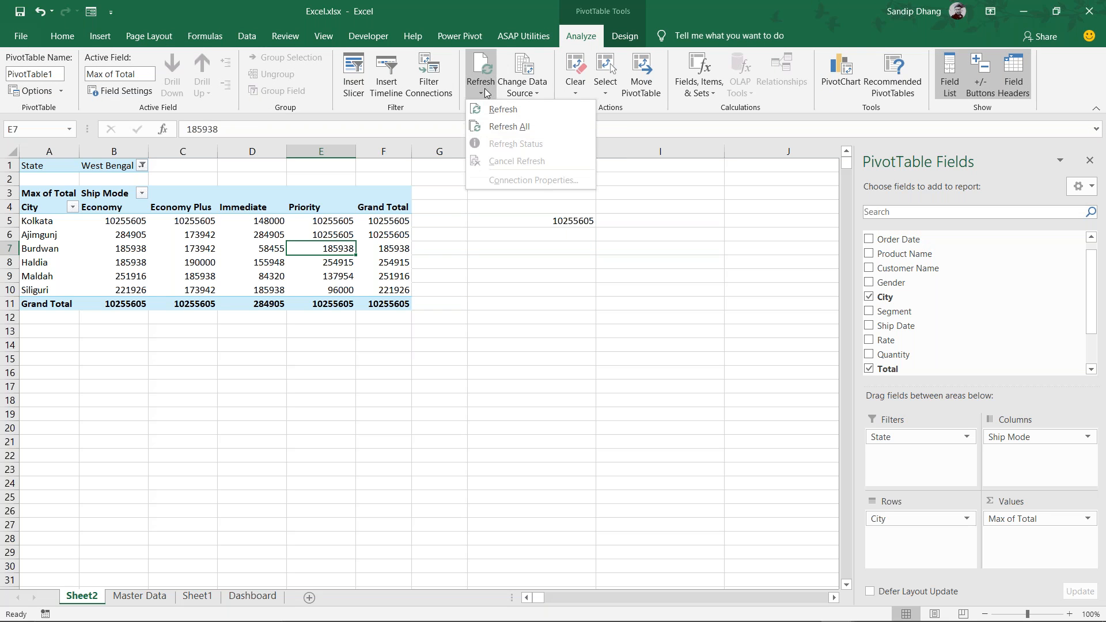
pyautogui.click(510, 127)
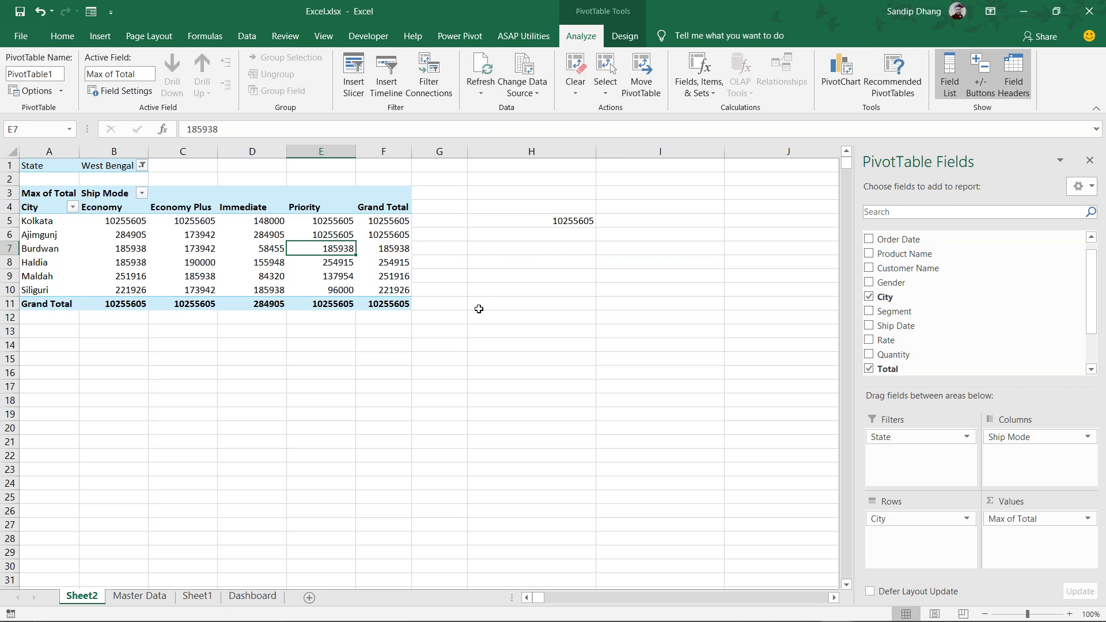
# Compare the PivotTable's Kolkata and Ajimgunj maximums with the Quantity and Ship Mode of the row 4 order on Master Data
pyautogui.click(367, 258)
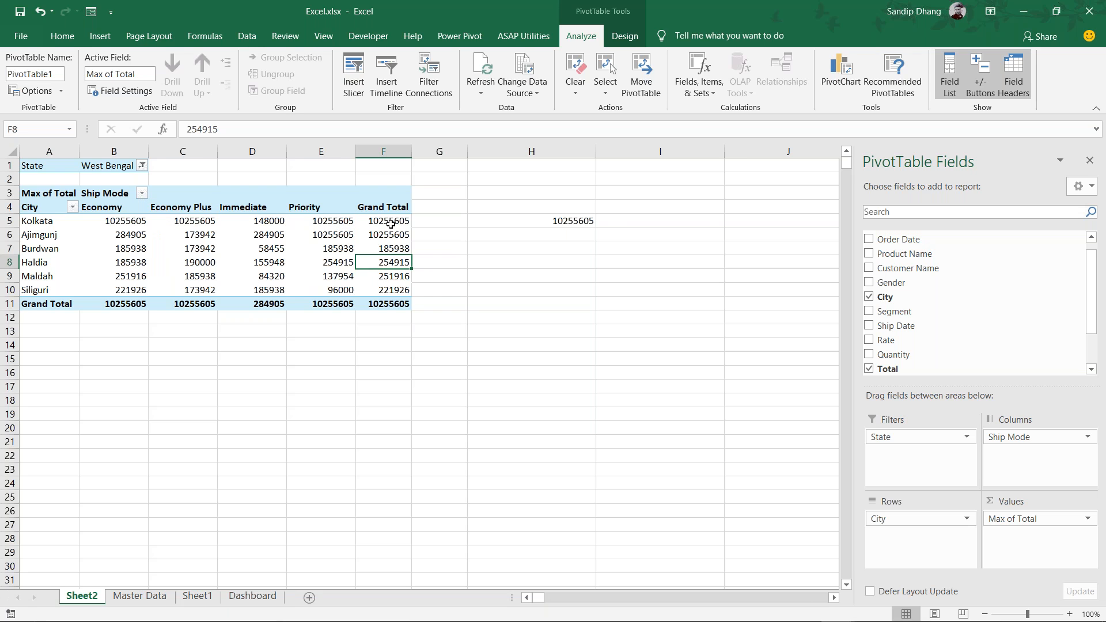
pyautogui.moveTo(390, 223); pyautogui.dragTo(389, 242)
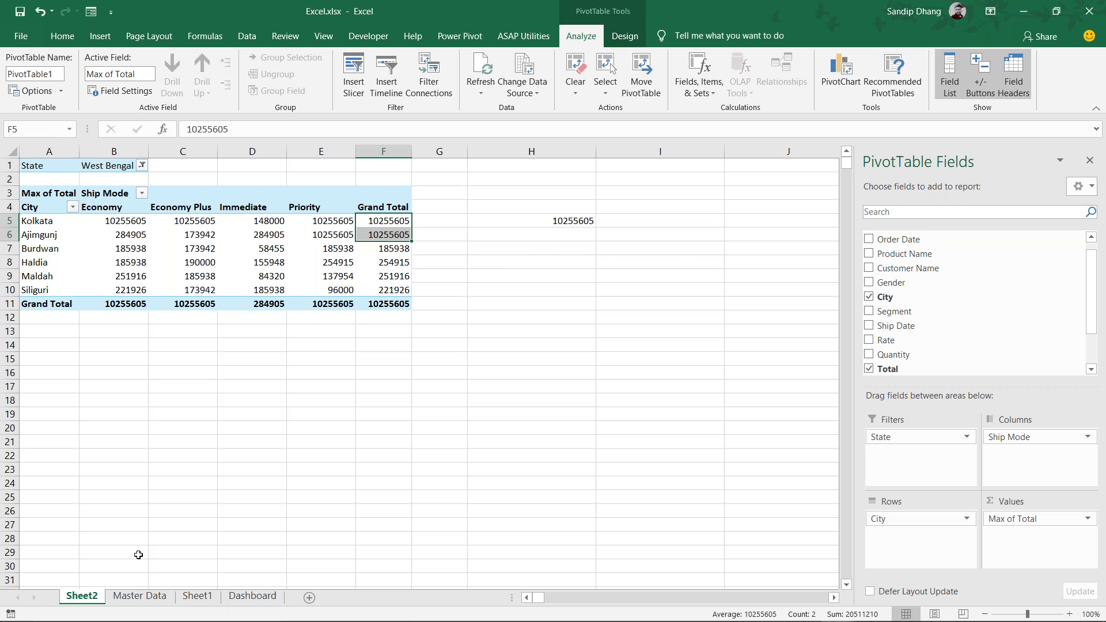
pyautogui.click(140, 596)
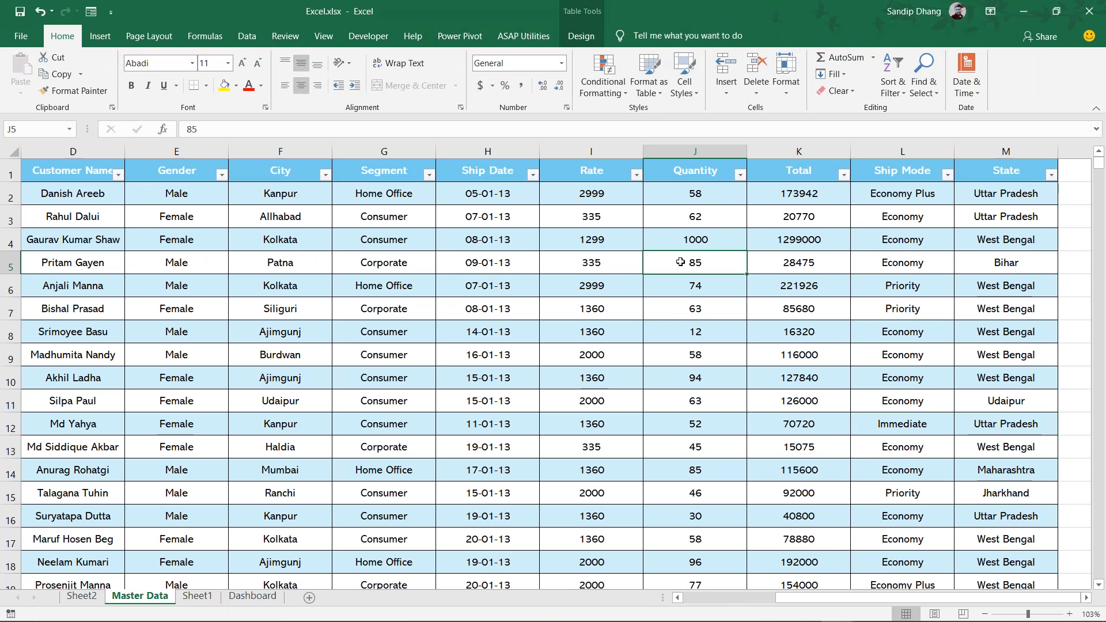
pyautogui.click(729, 239)
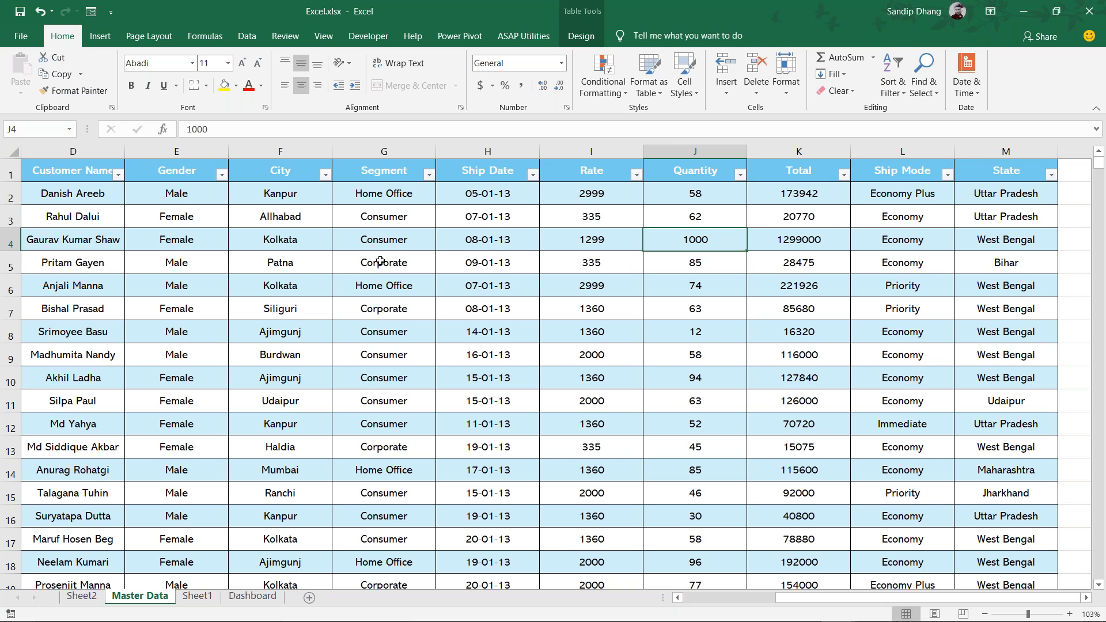
pyautogui.click(896, 242)
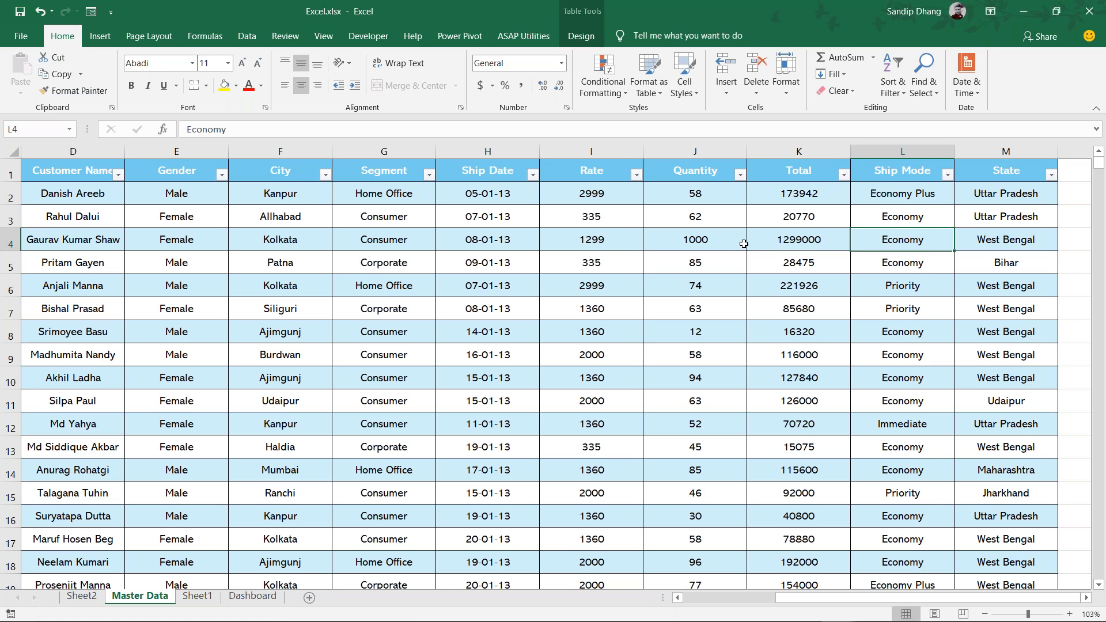
pyautogui.click(214, 601)
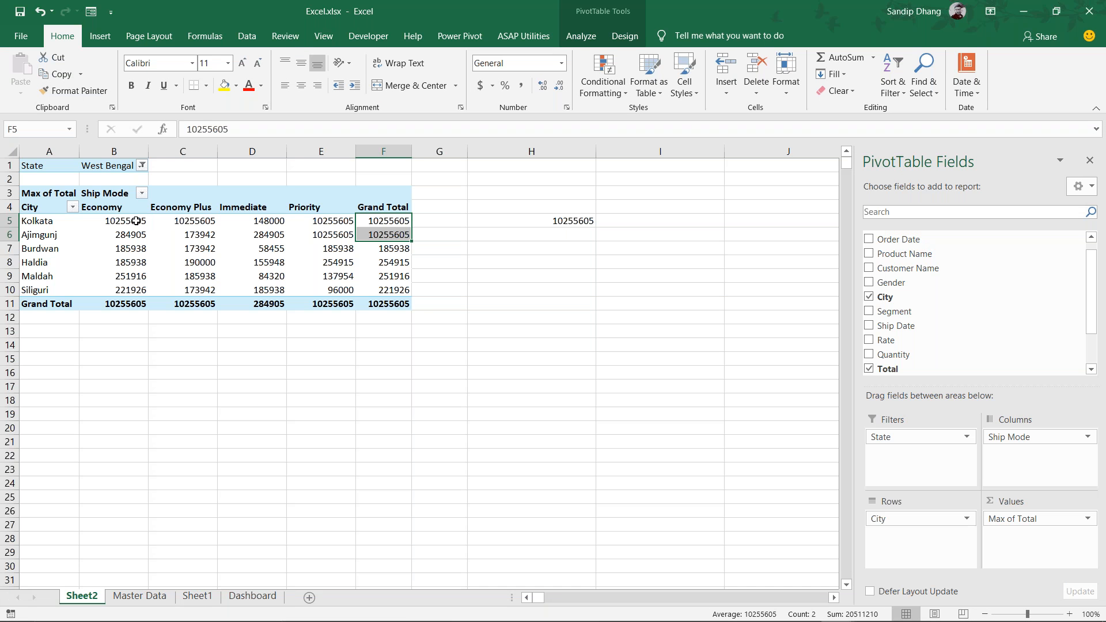
pyautogui.click(136, 221)
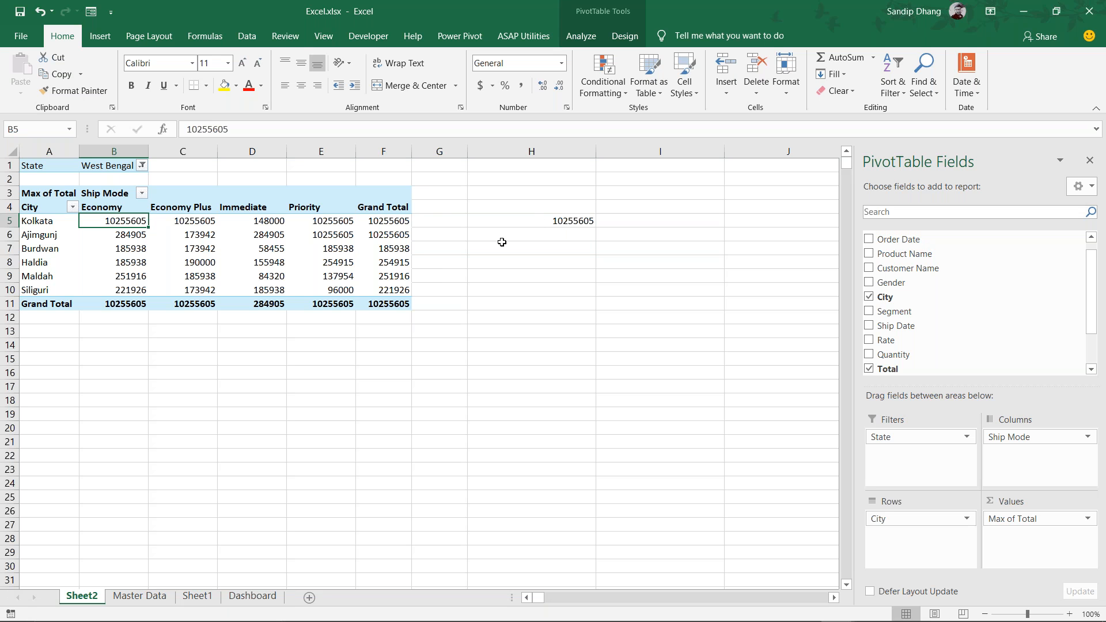
# Set the Quantity in J4 of the Master Data sheet to 1
pyautogui.click(138, 599)
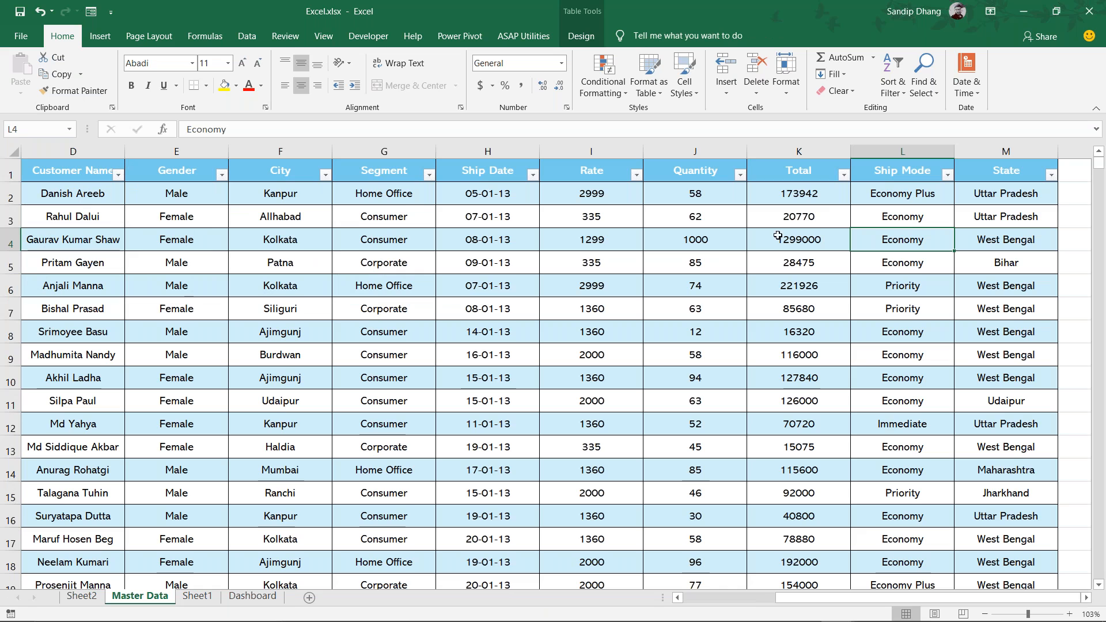
pyautogui.click(709, 238)
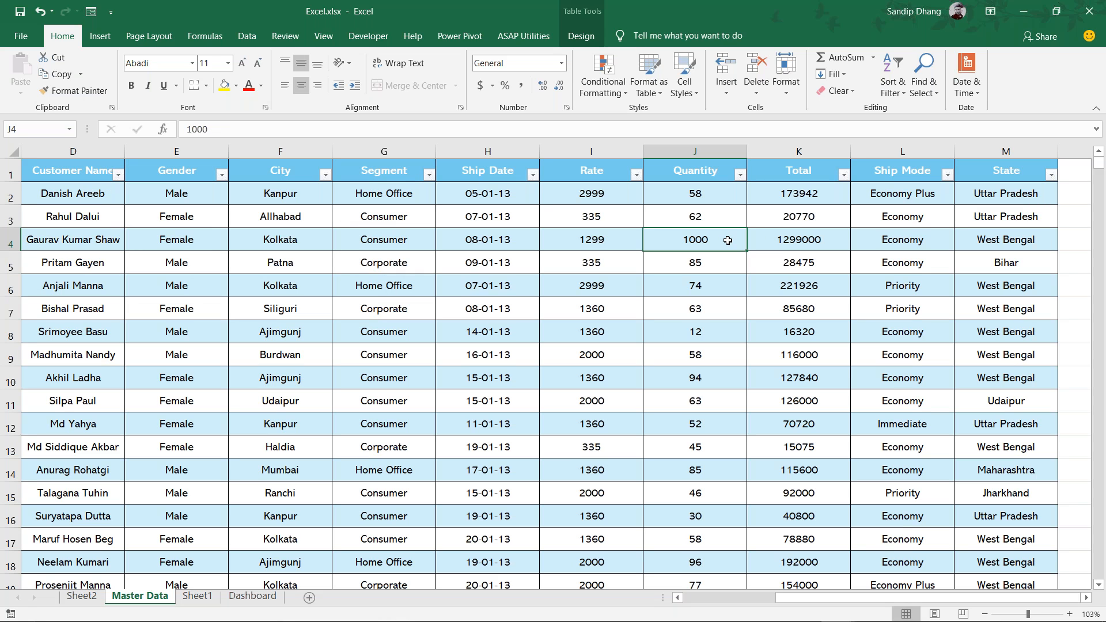
pyautogui.write('1')
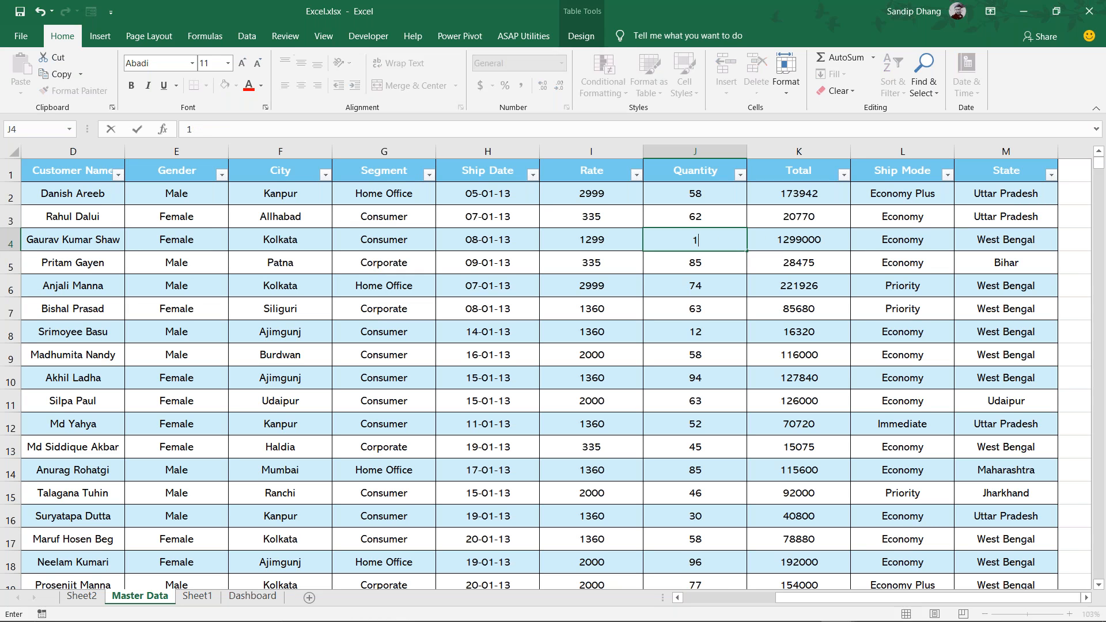
pyautogui.press('Return')
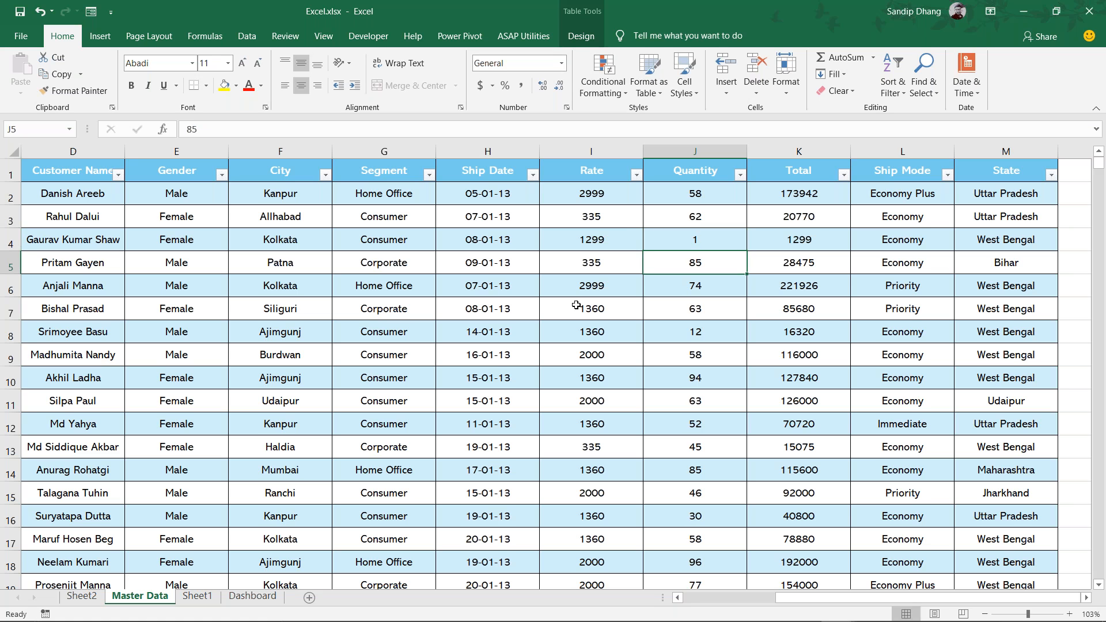
# Refresh the PivotTable on Sheet2 and check Kolkata's ship mode values in B5:E5 against its Grand Total
pyautogui.click(82, 596)
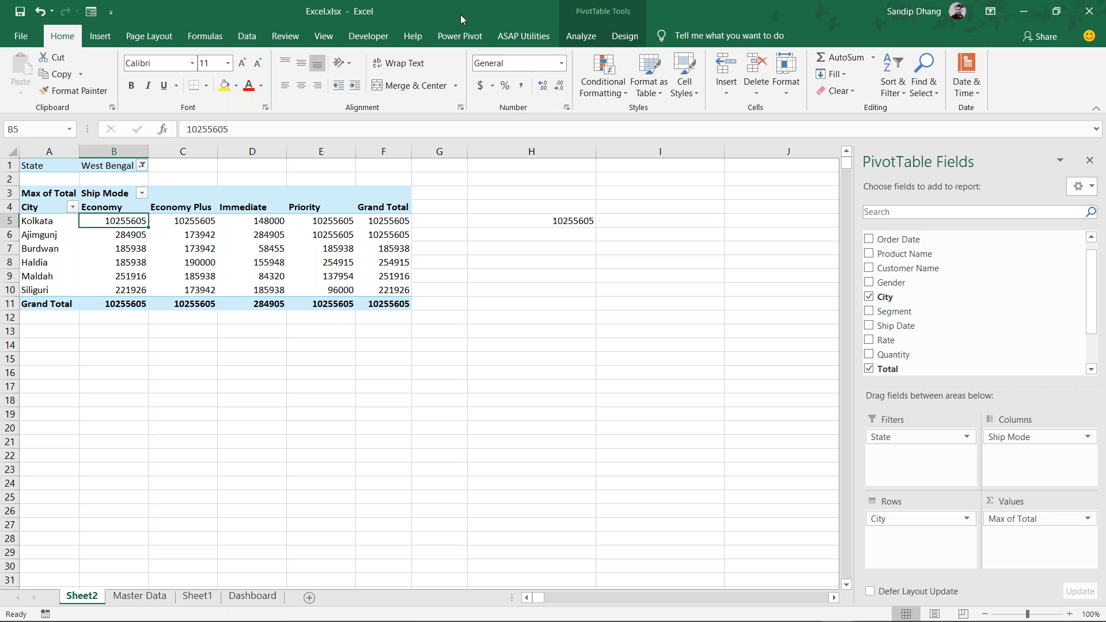
pyautogui.click(588, 36)
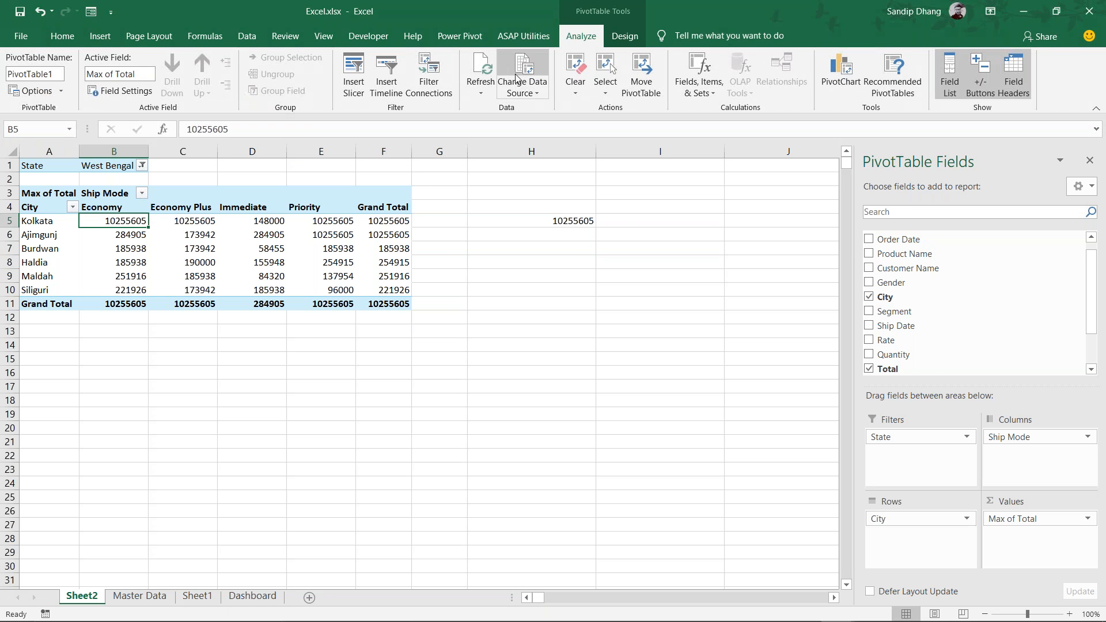
pyautogui.click(480, 68)
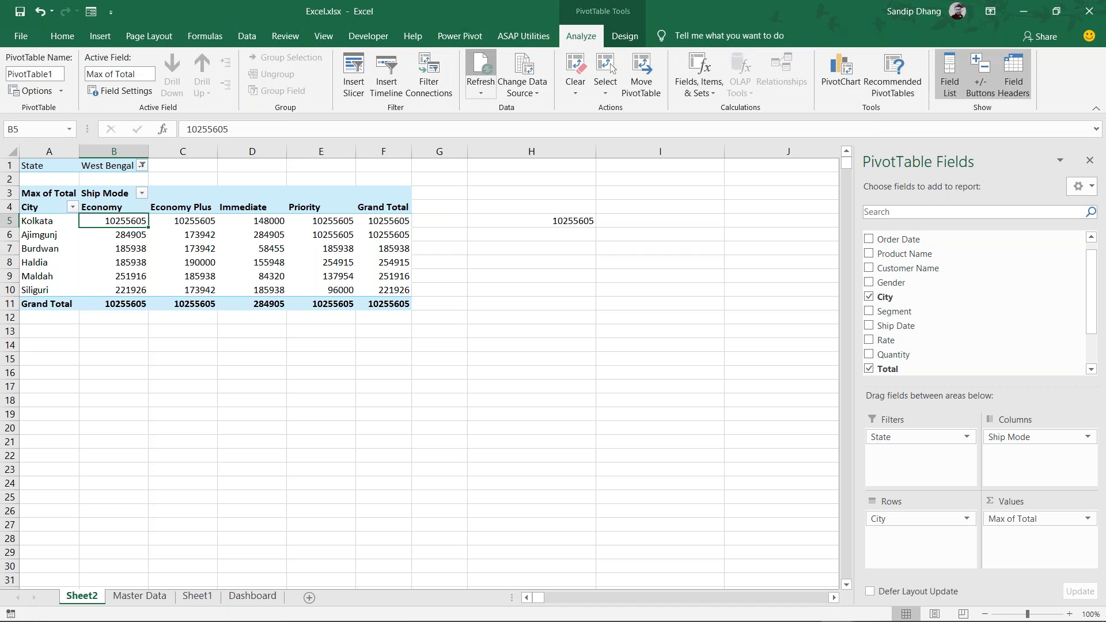
pyautogui.click(481, 68)
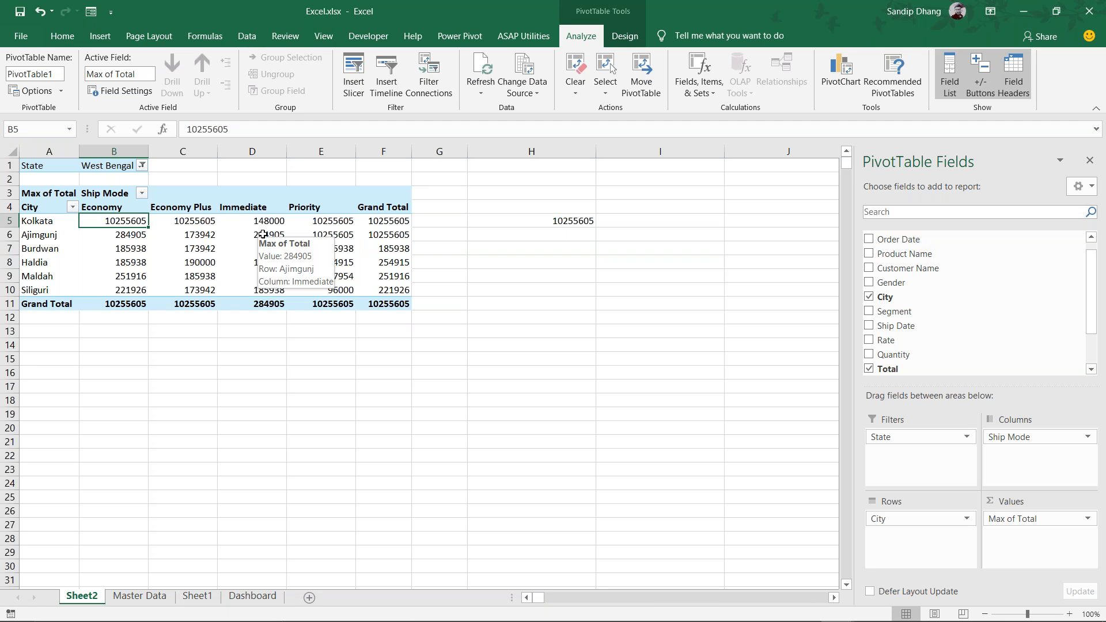
pyautogui.click(378, 217)
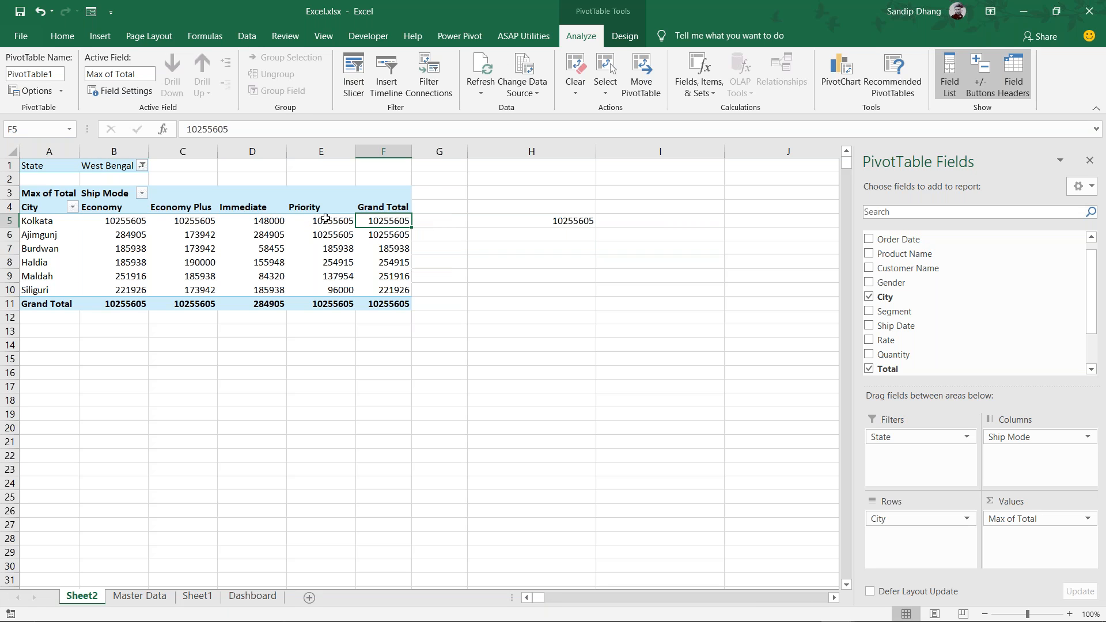
pyautogui.moveTo(129, 219); pyautogui.dragTo(349, 223)
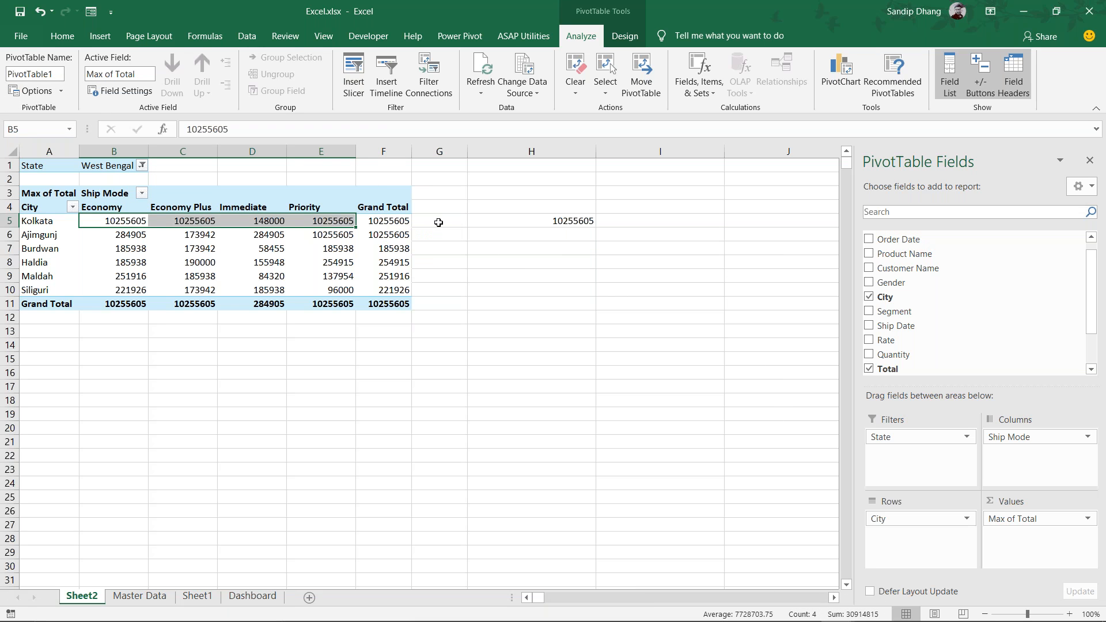
pyautogui.click(375, 220)
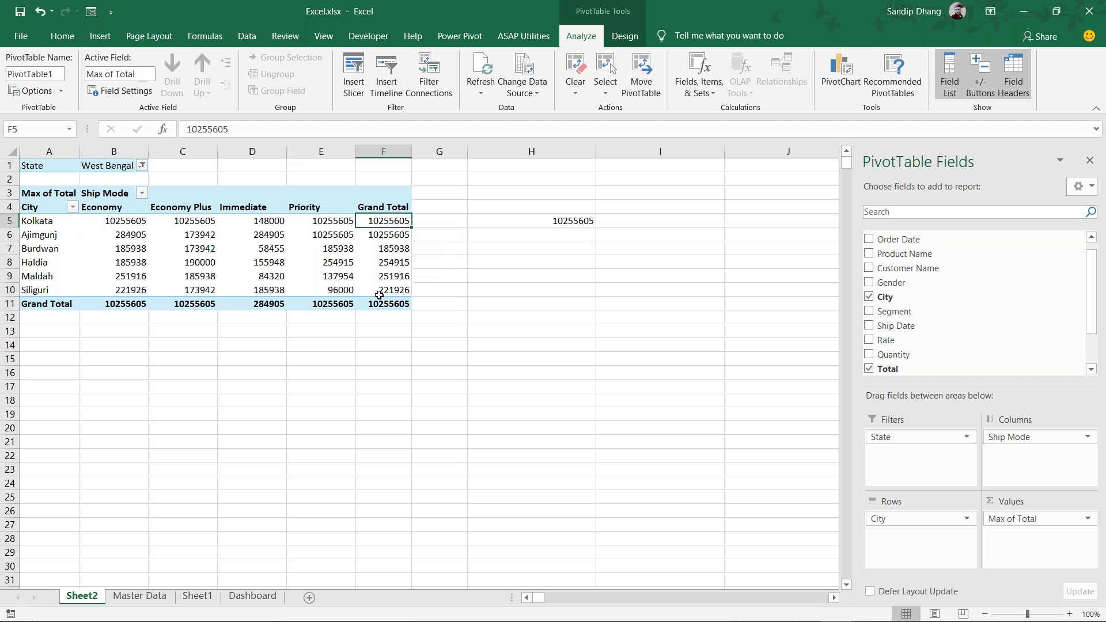
# Change the PivotTable's Total value field from Max to the Sum calculation
pyautogui.click(1069, 522)
pyautogui.click(1087, 521)
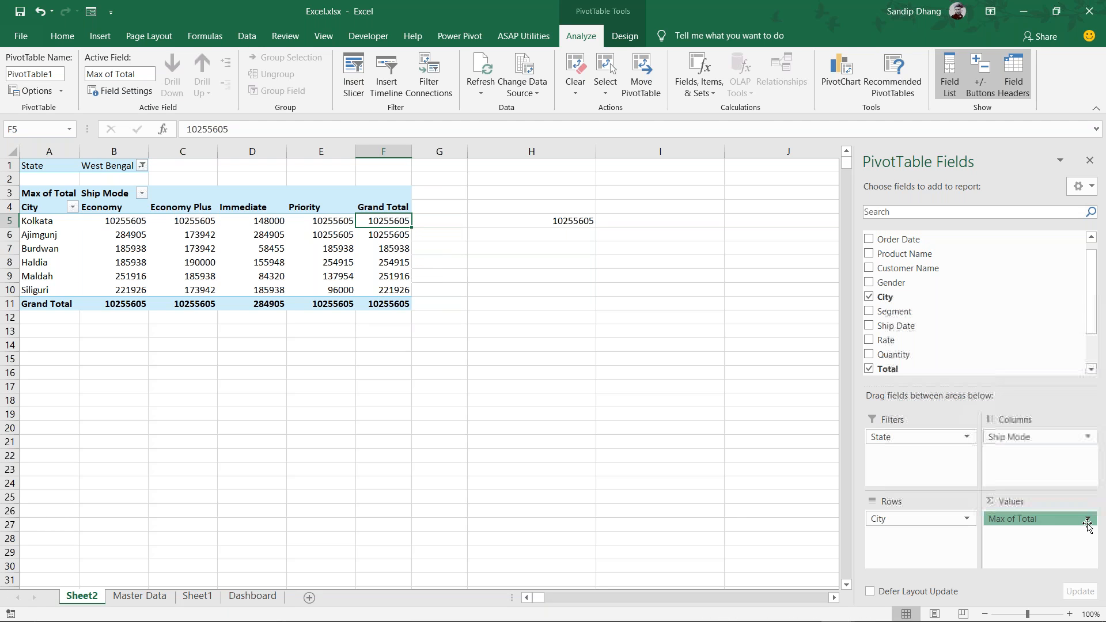
pyautogui.click(1087, 521)
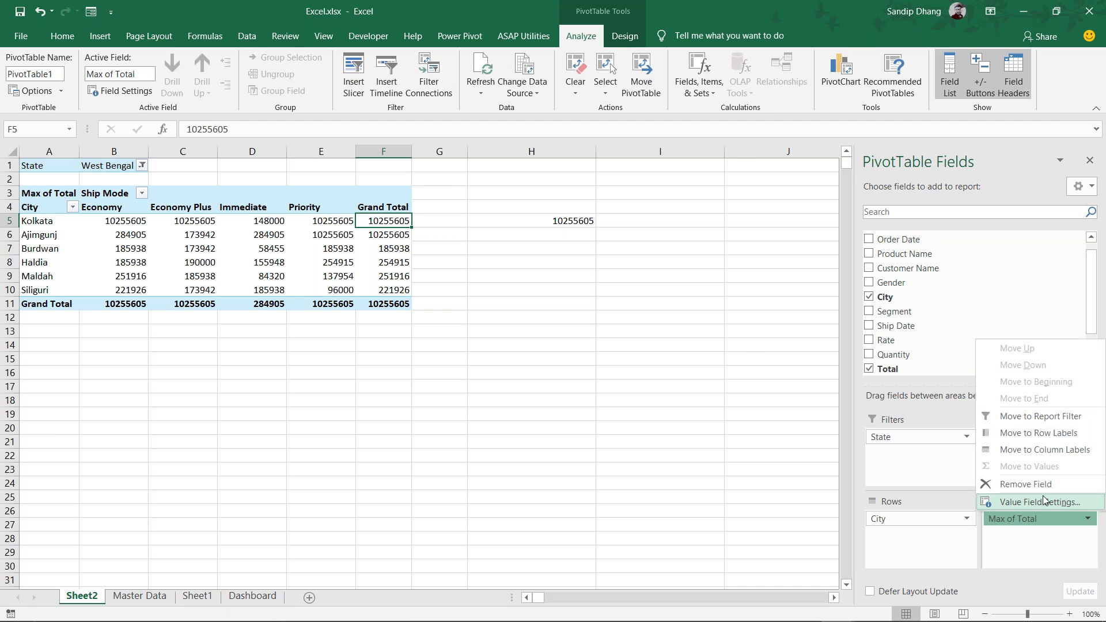
pyautogui.click(1013, 430)
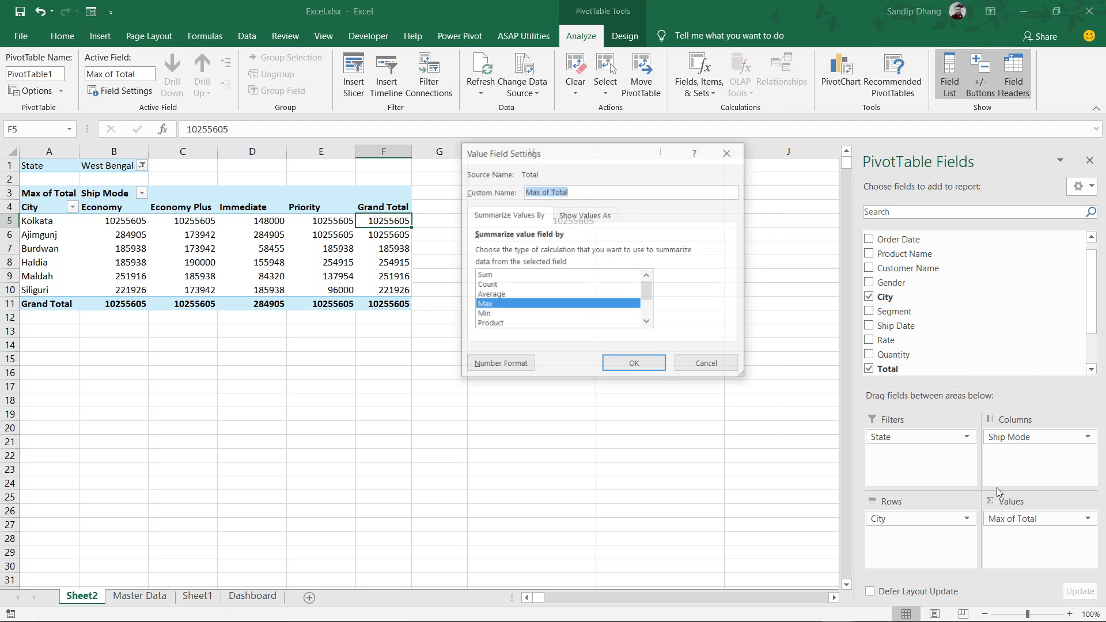
pyautogui.click(482, 275)
pyautogui.click(634, 365)
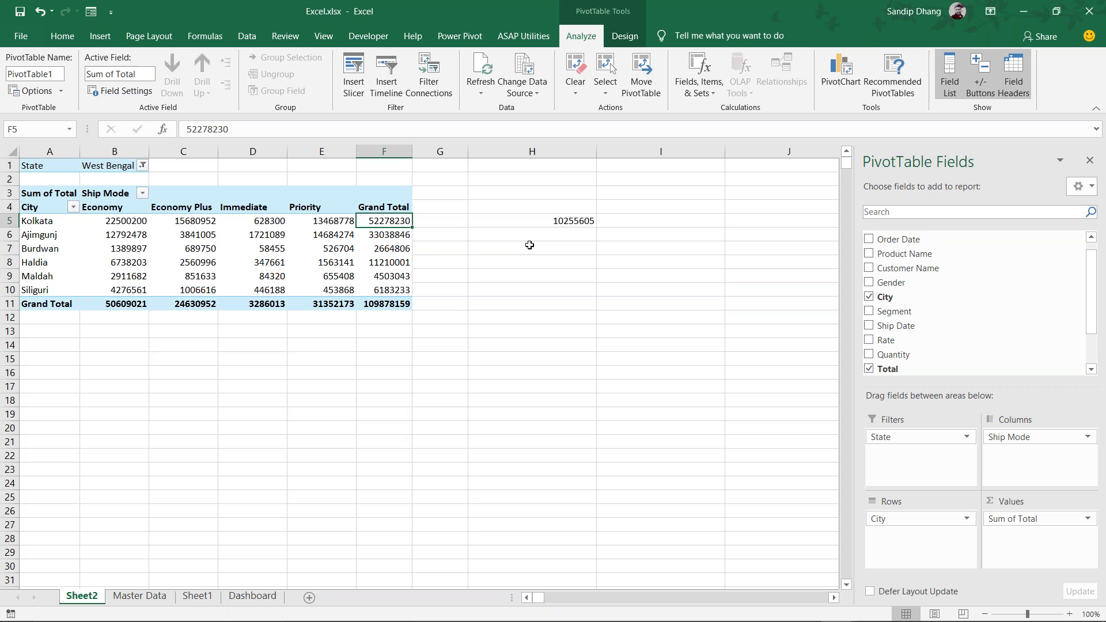
# Record Kolkata's Economy total, 22500200, in cell H5 for comparison
pyautogui.click(552, 220)
pyautogui.write('22500200')
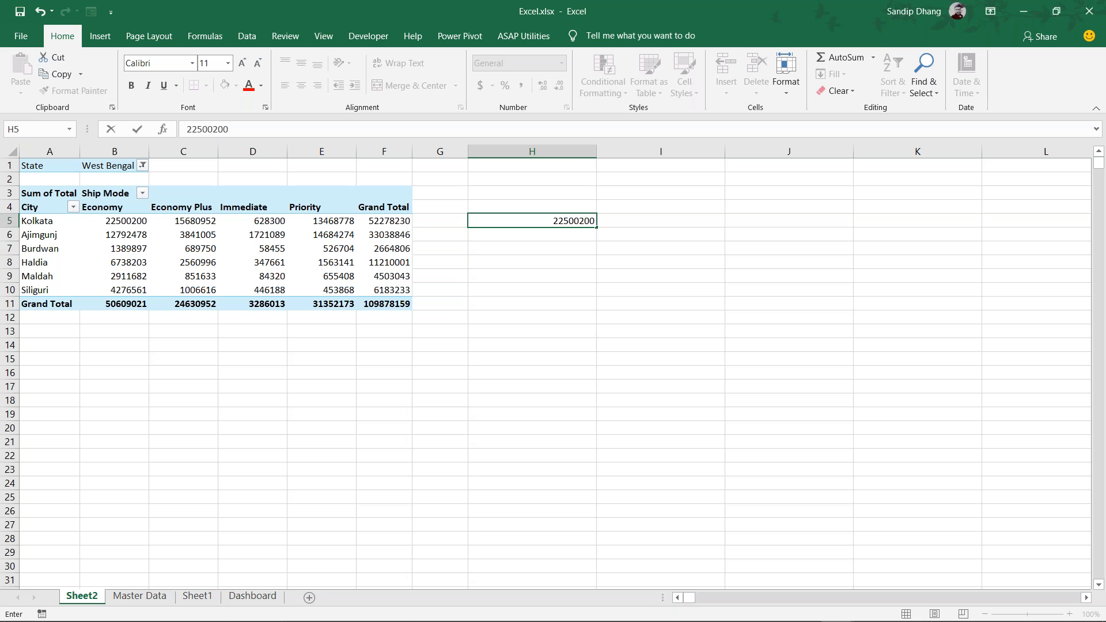
pyautogui.press('Return')
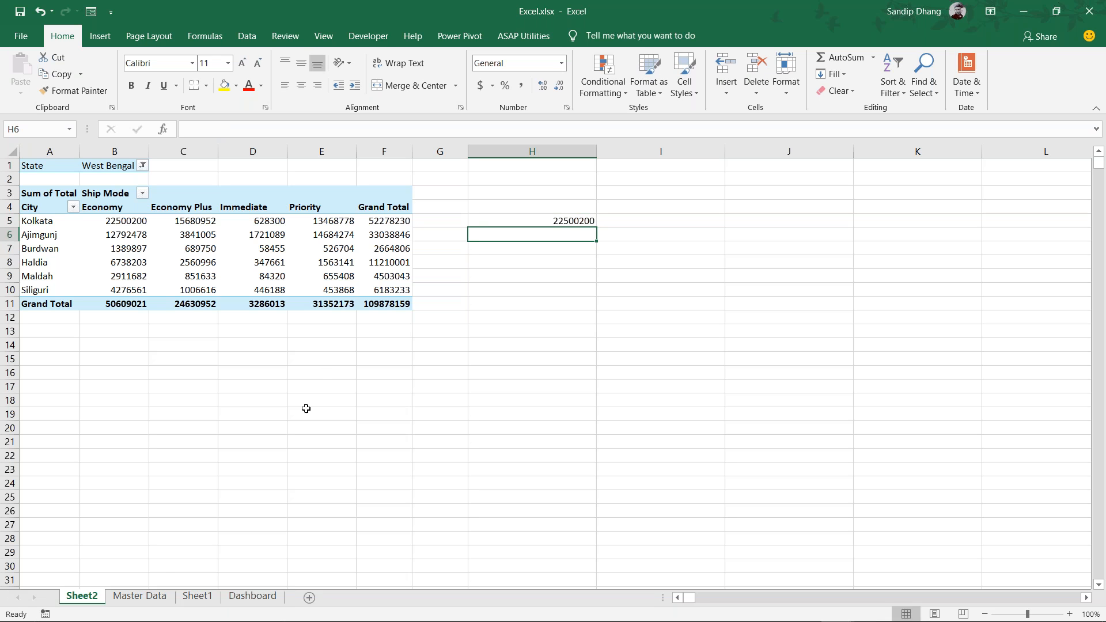
# Set the Quantity in J4 of the Master Data sheet to 10000
pyautogui.click(138, 599)
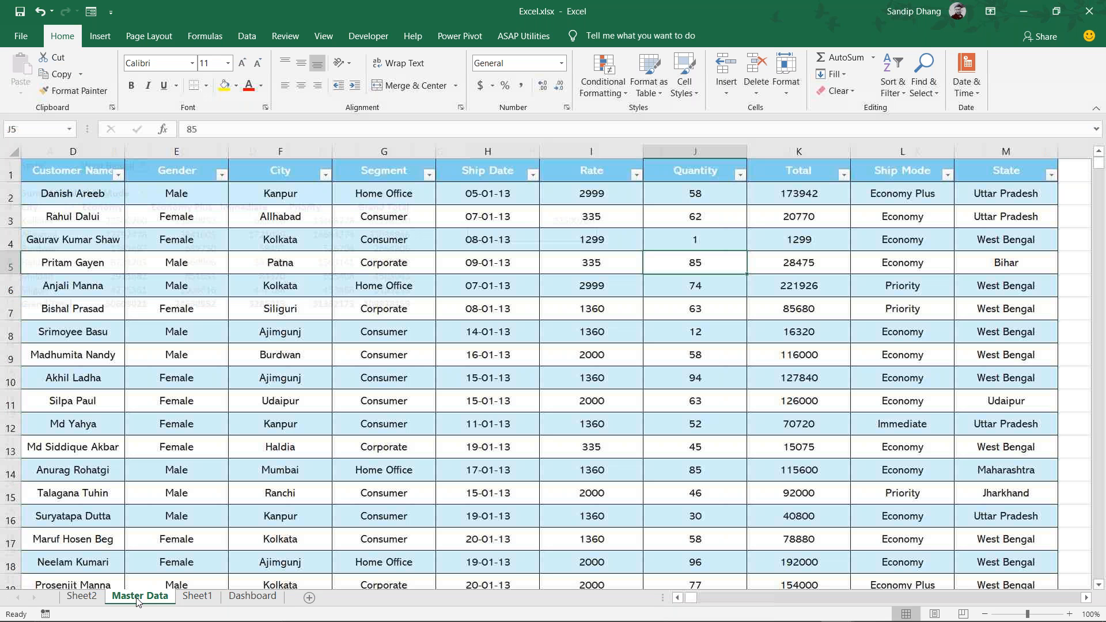
pyautogui.click(713, 237)
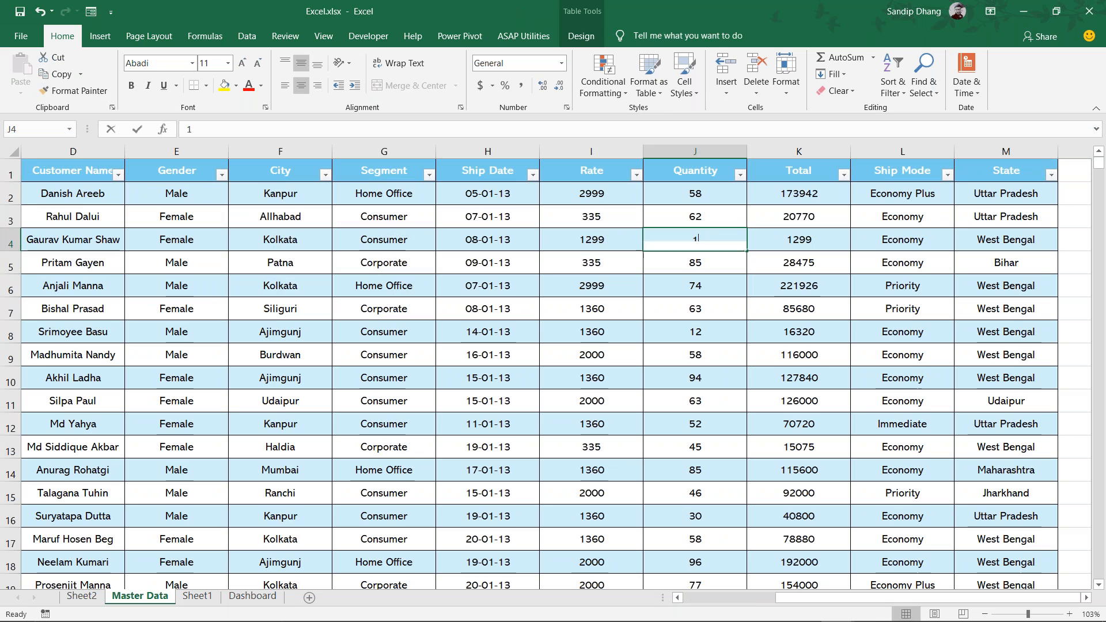
pyautogui.write('10.0')
pyautogui.press('BackSpace')
pyautogui.press('BackSpace')
pyautogui.press('BackSpace')
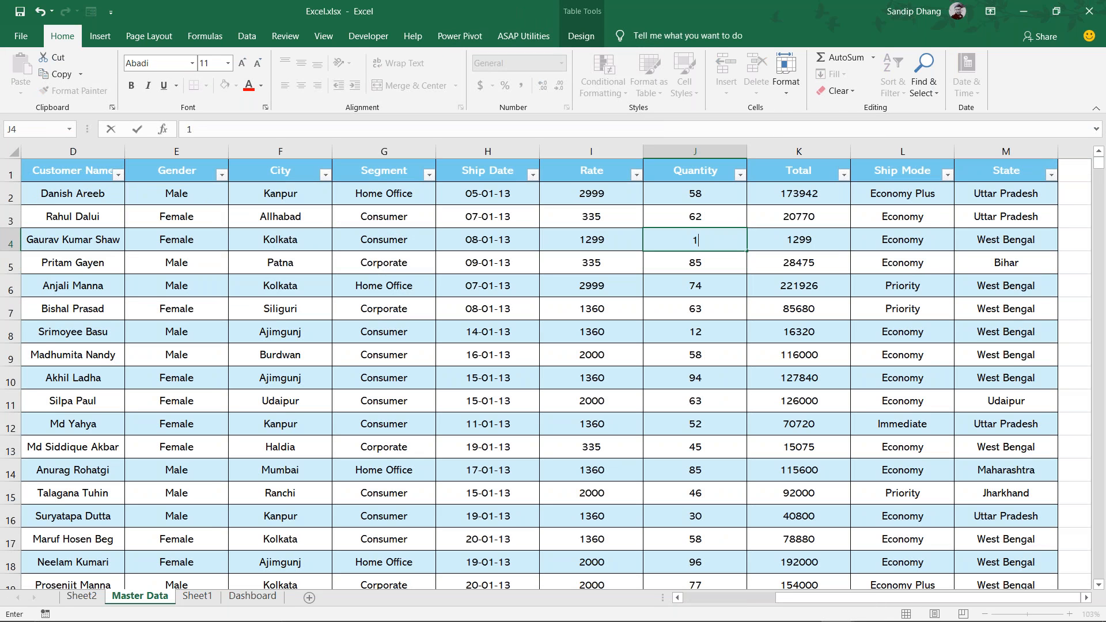
pyautogui.write('0000')
pyautogui.press('Return')
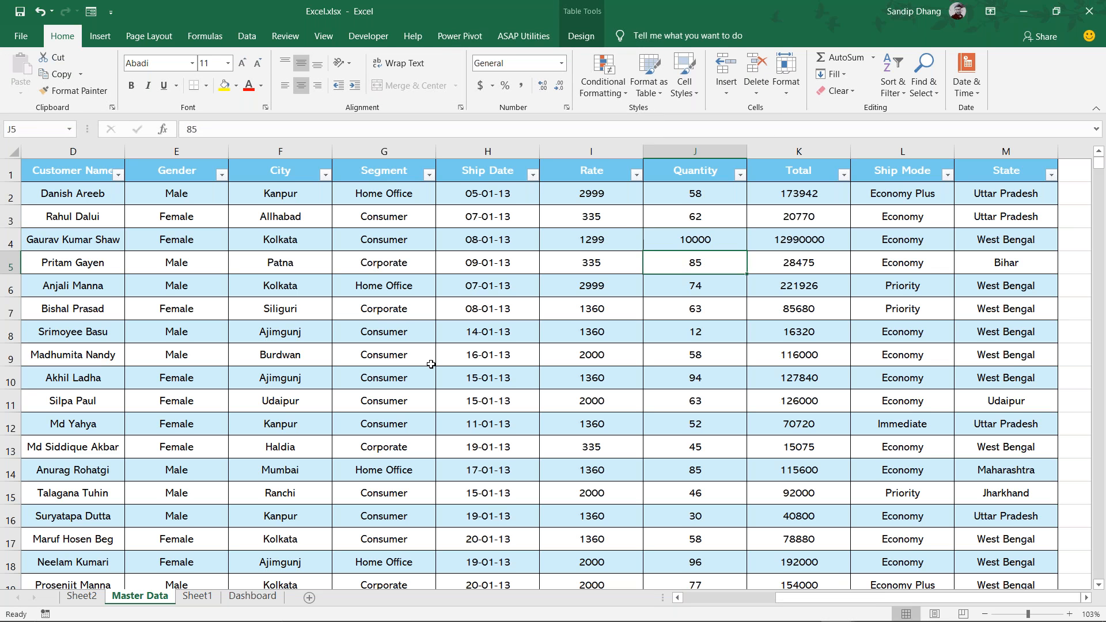
# Return to Sheet2 and refresh the PivotTable to update its sums from the source data
pyautogui.click(96, 596)
pyautogui.click(113, 219)
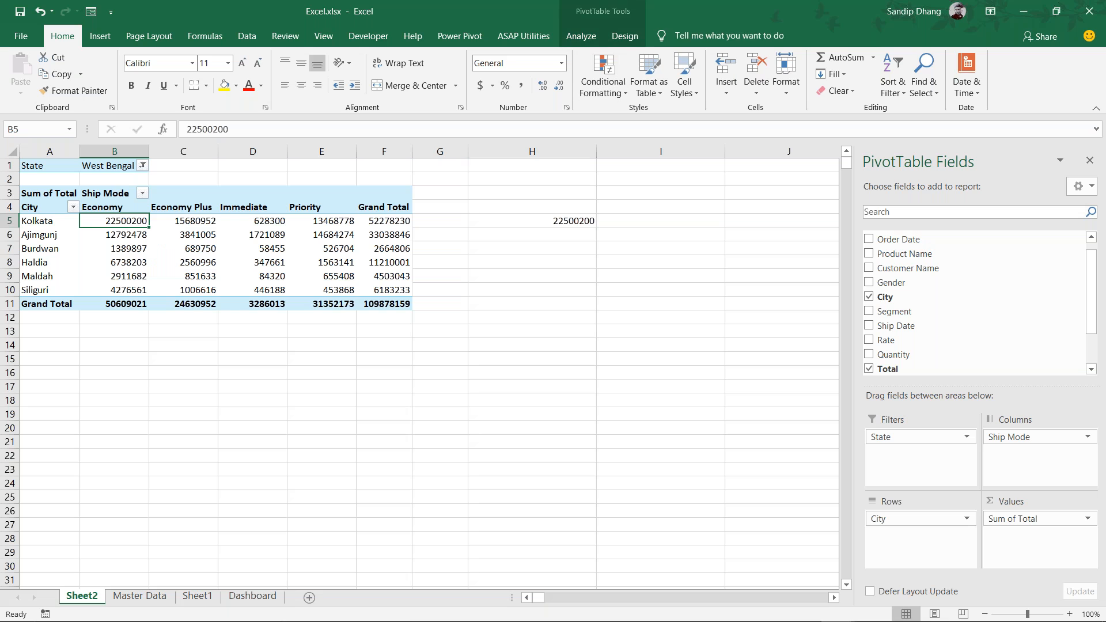
pyautogui.click(579, 33)
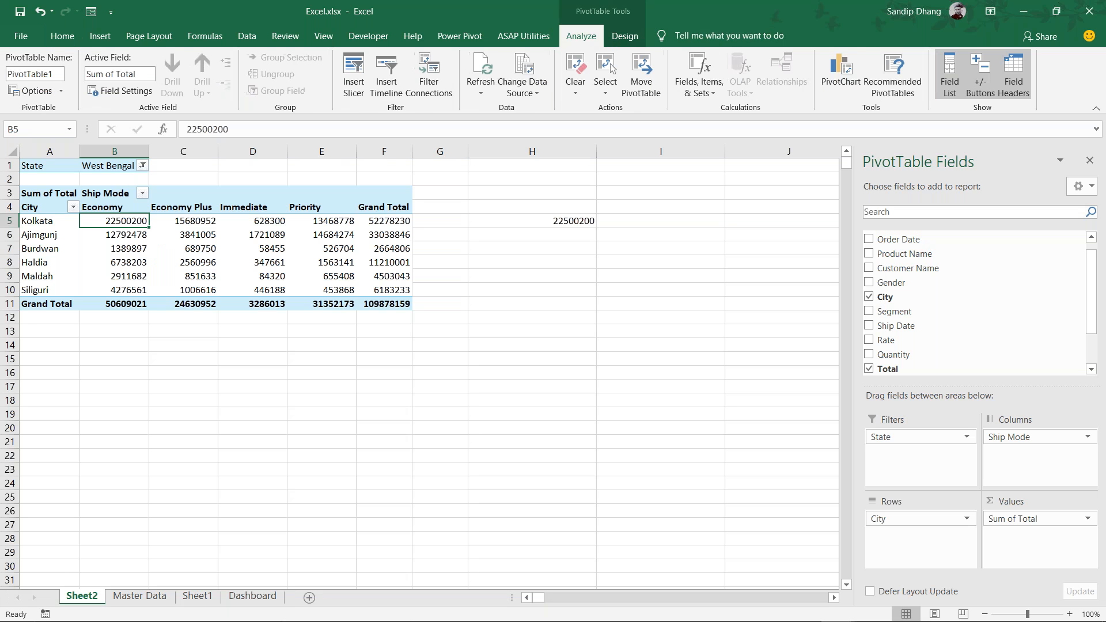
pyautogui.click(481, 68)
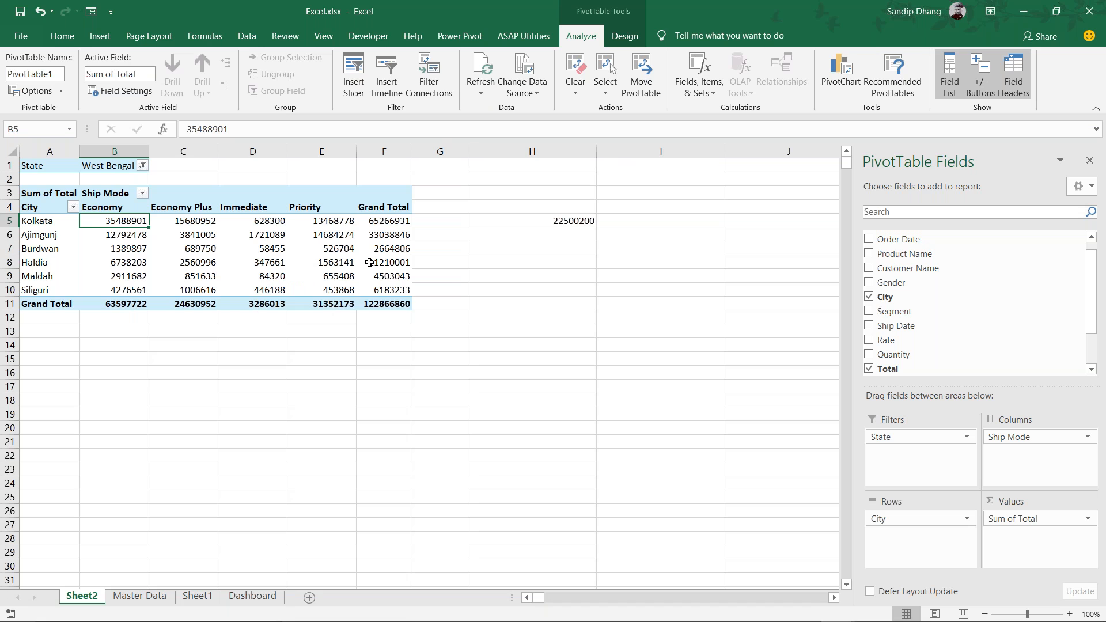
pyautogui.moveTo(369, 263)
pyautogui.click(143, 166)
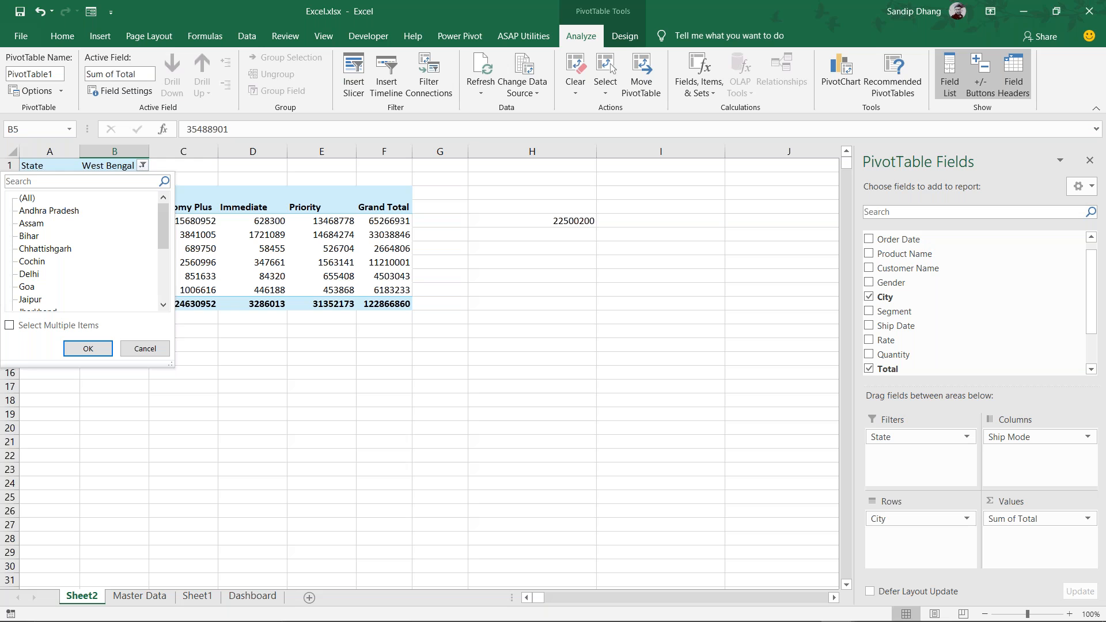
pyautogui.moveTo(166, 223)
pyautogui.mouseDown()
pyautogui.moveTo(162, 275)
pyautogui.moveTo(161, 212)
pyautogui.moveTo(165, 335)
pyautogui.moveTo(161, 211)
pyautogui.mouseUp()
pyautogui.click(312, 342)
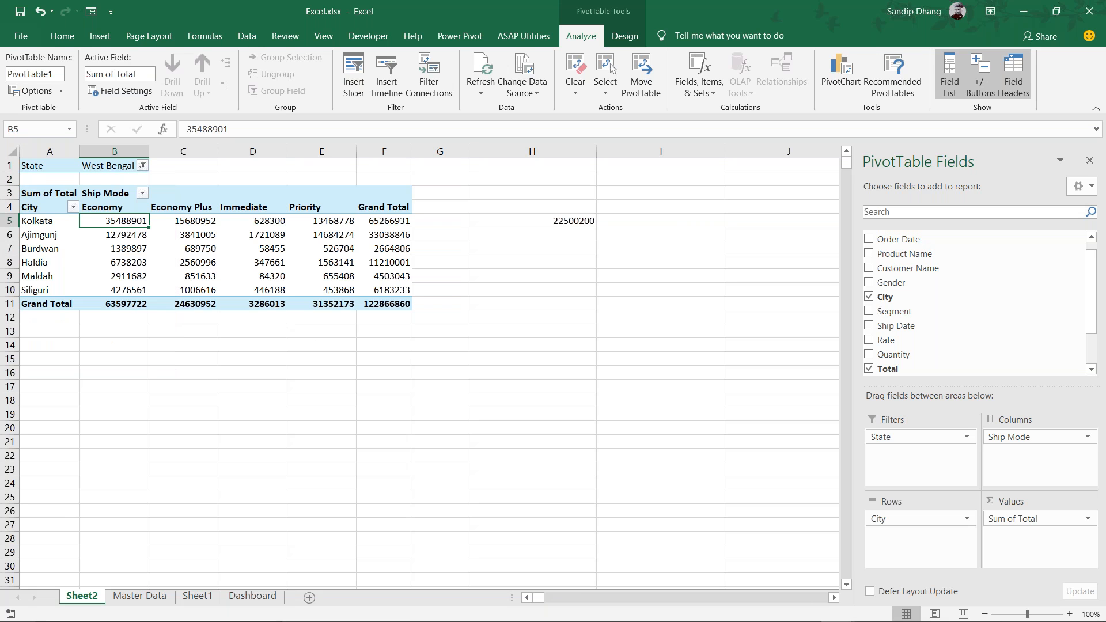
# Clear the contents of column H beside the PivotTable
pyautogui.click(537, 157)
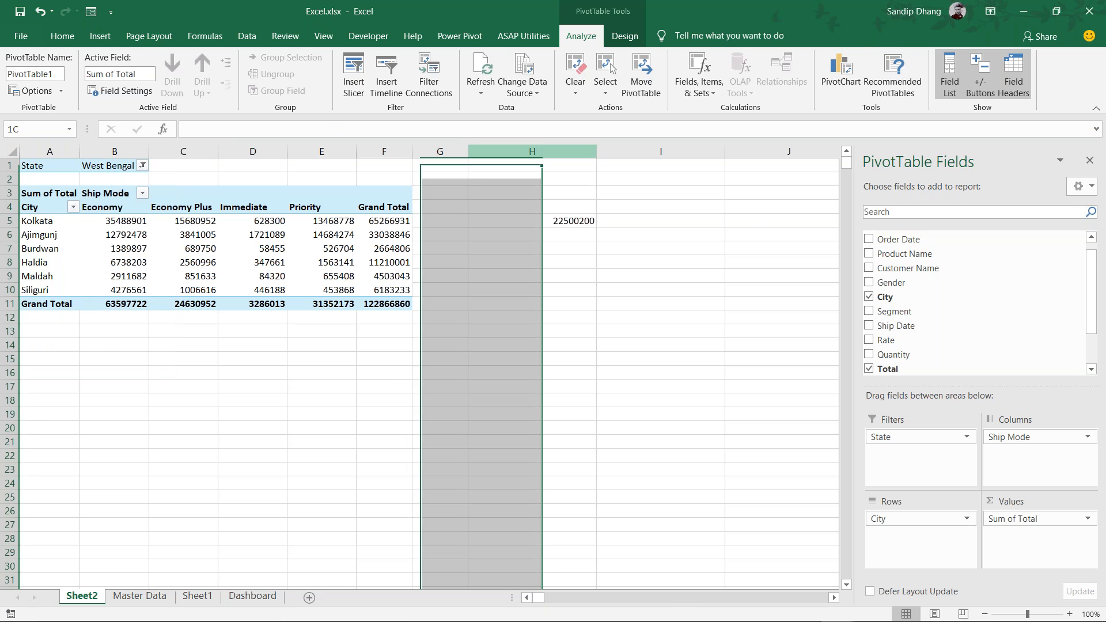
pyautogui.press('Delete')
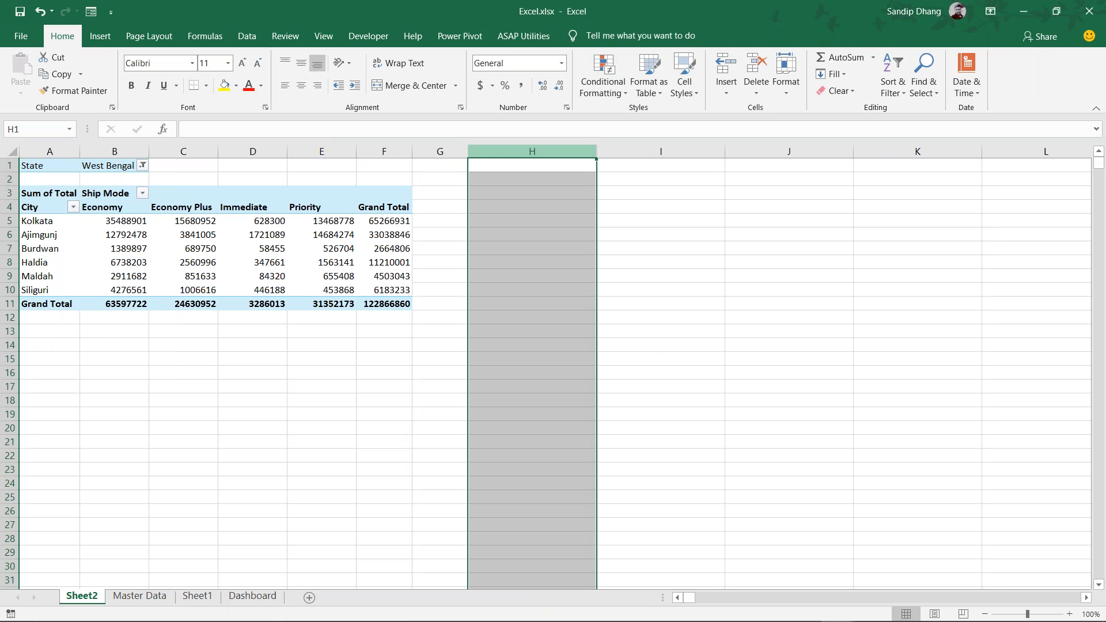
pyautogui.click(451, 348)
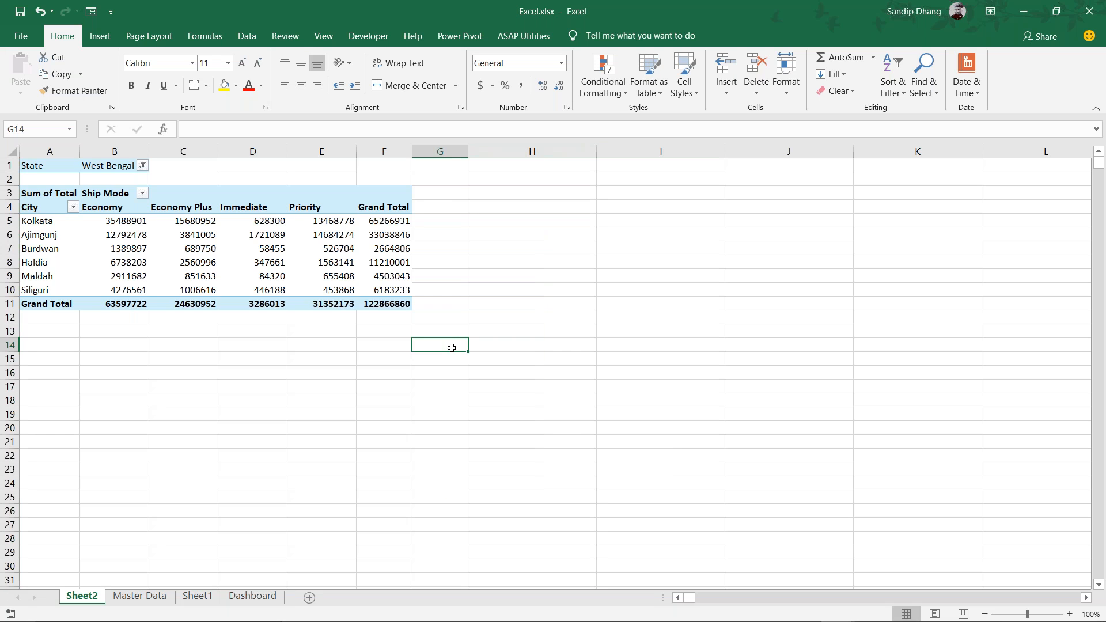
# Remove the State field from the PivotTable's report filter so all cities are included
pyautogui.click(330, 263)
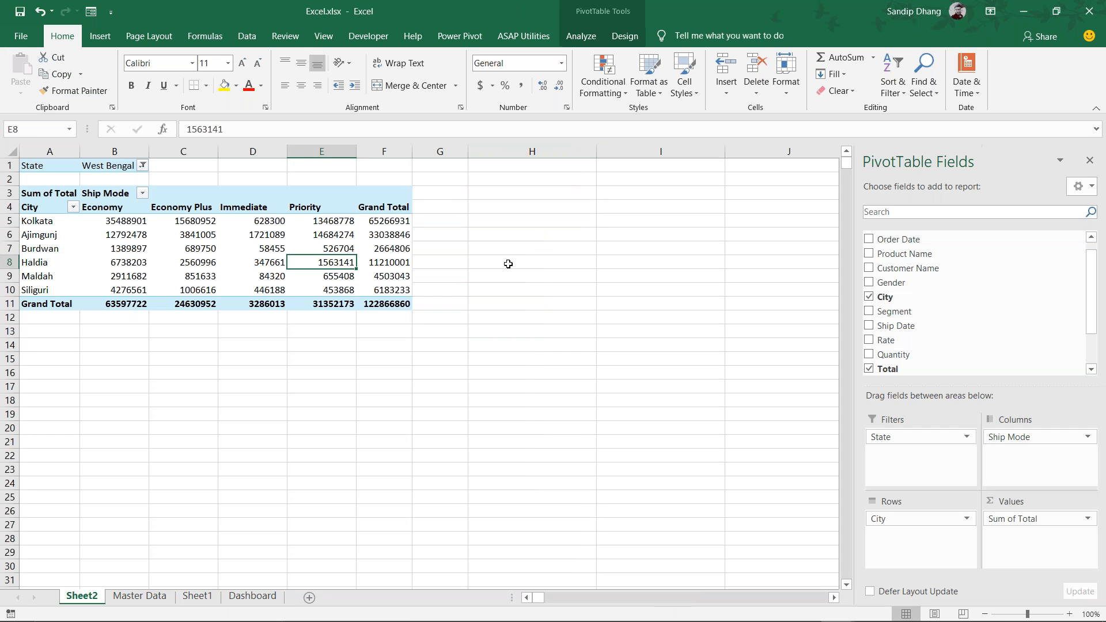
pyautogui.click(907, 437)
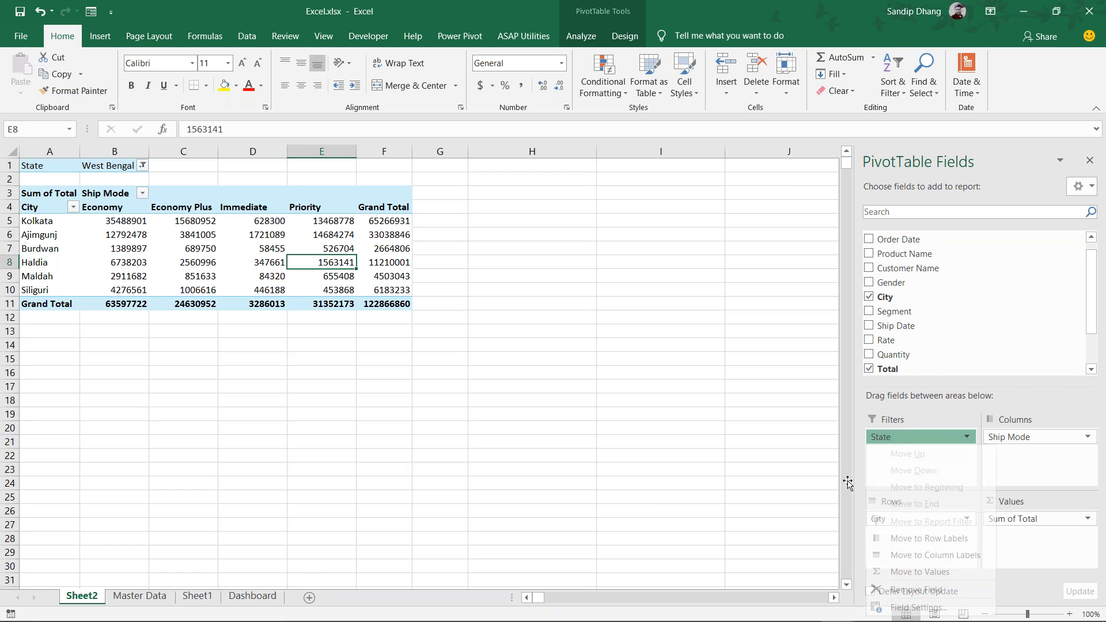
pyautogui.click(922, 436)
pyautogui.moveTo(921, 436); pyautogui.dragTo(602, 339)
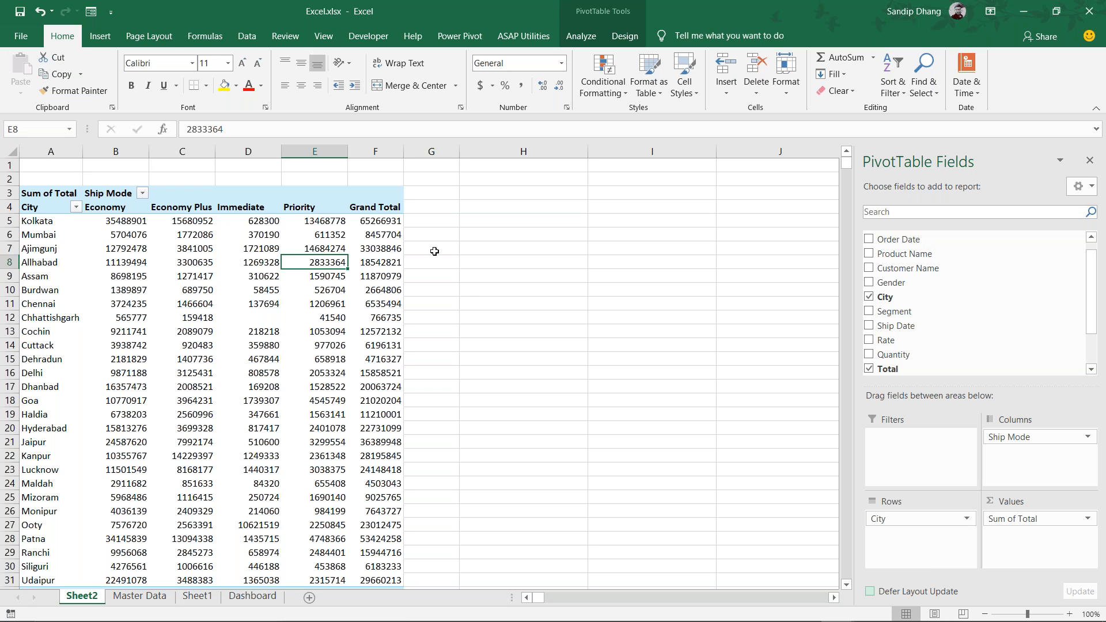
pyautogui.click(591, 37)
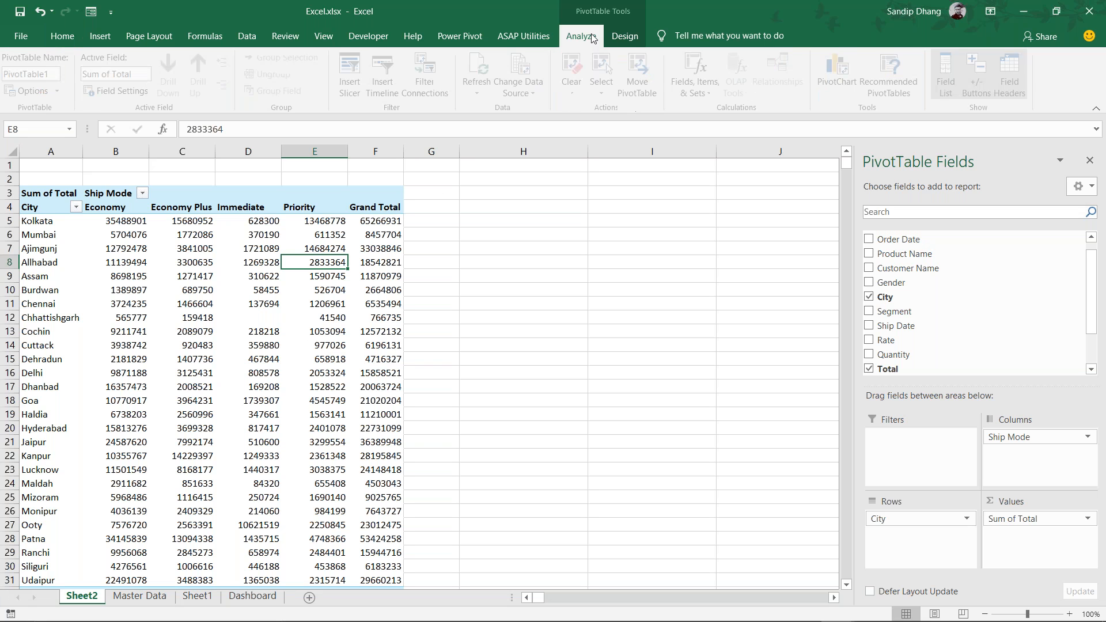
pyautogui.click(100, 37)
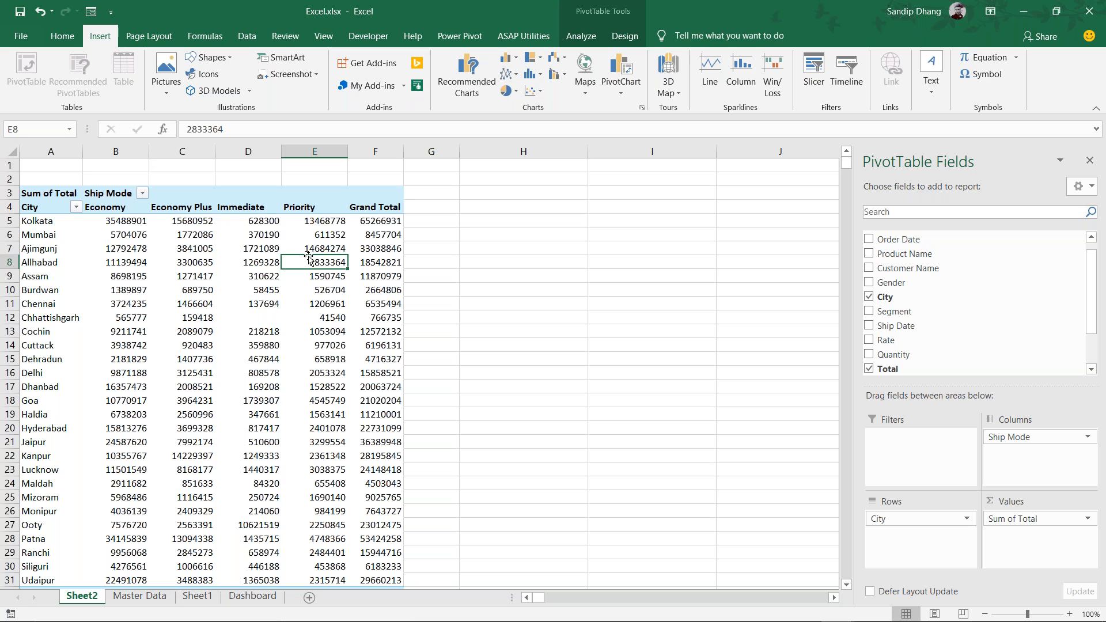
pyautogui.click(618, 266)
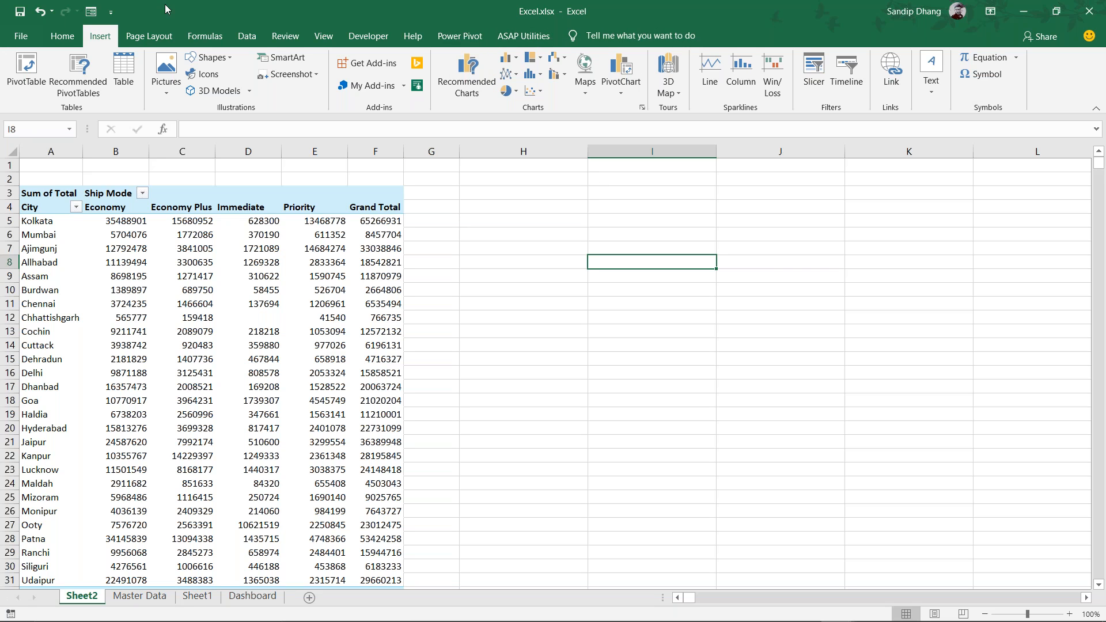
pyautogui.click(813, 75)
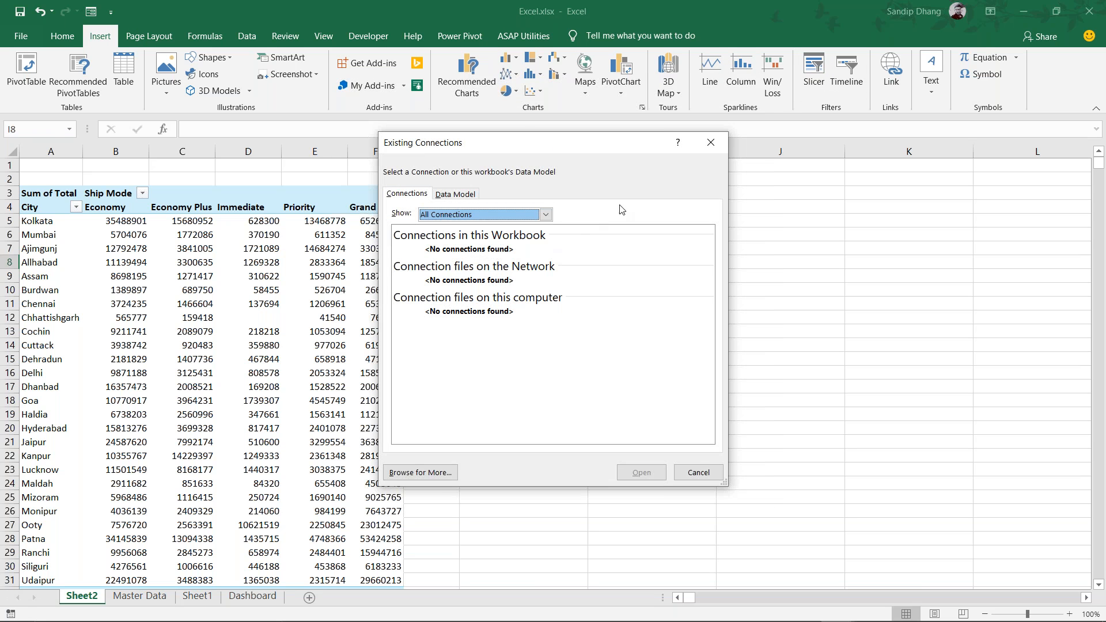
pyautogui.click(710, 142)
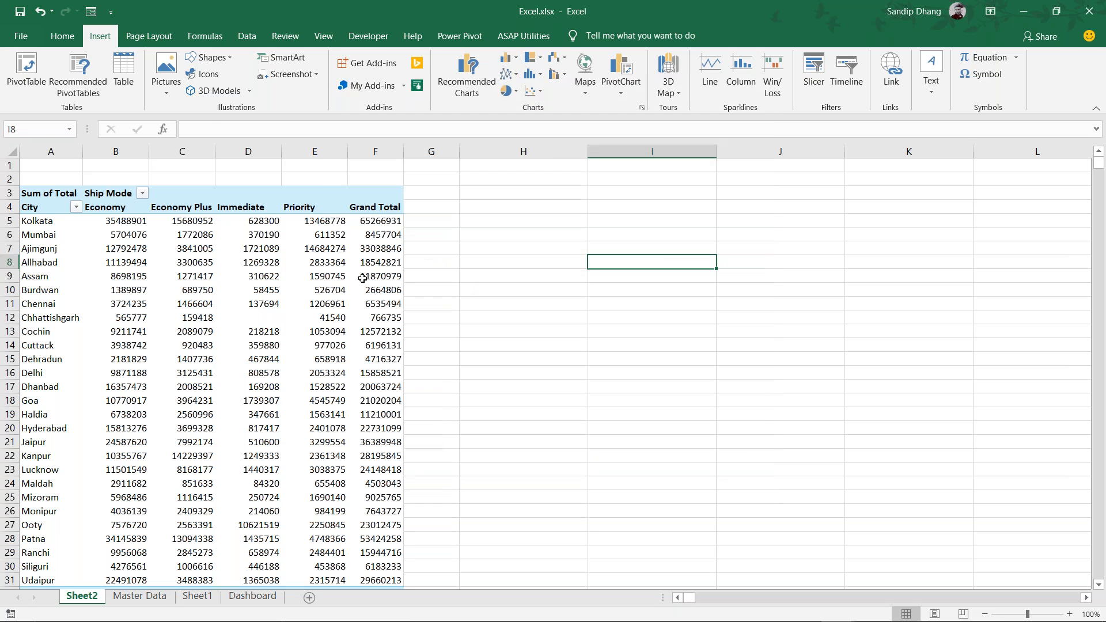
# Insert a slicer for the State field, connected to the PivotTable
pyautogui.click(265, 301)
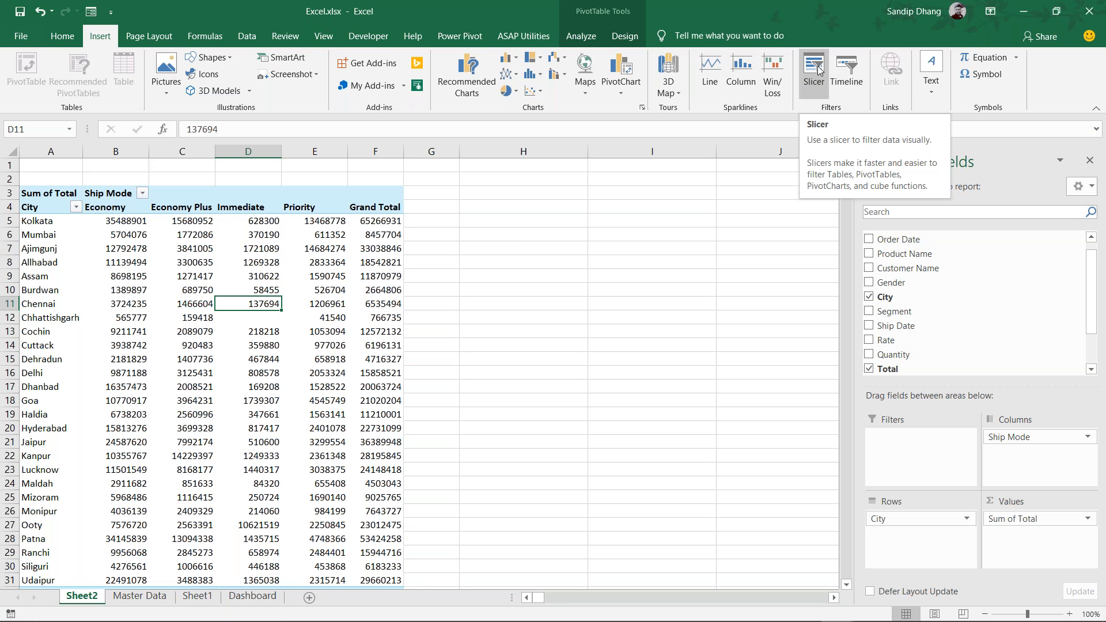
pyautogui.click(573, 36)
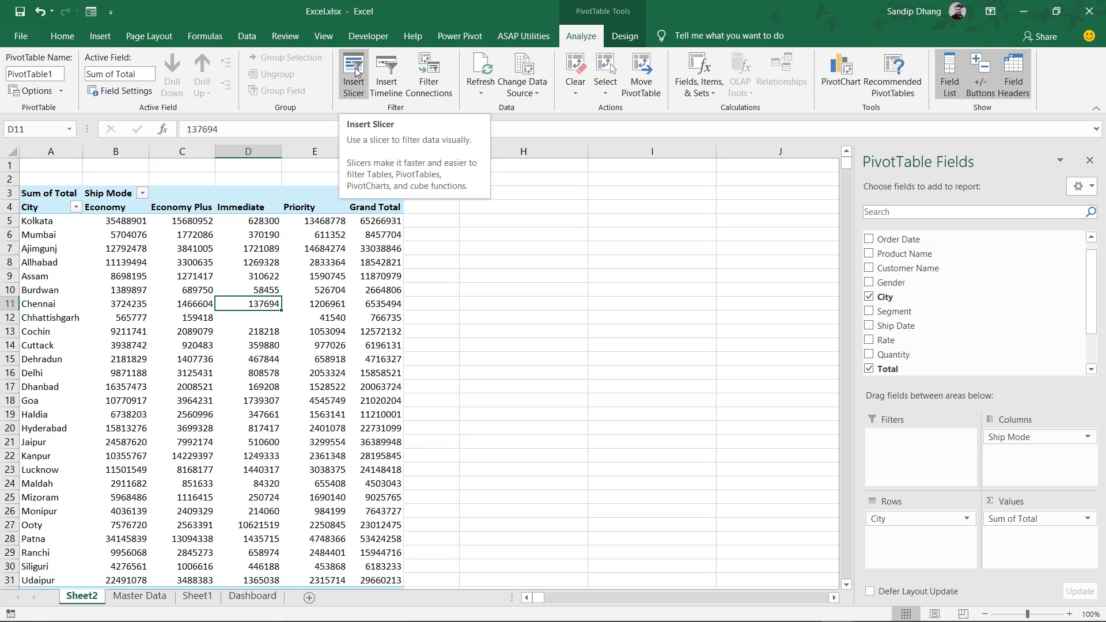
pyautogui.click(354, 73)
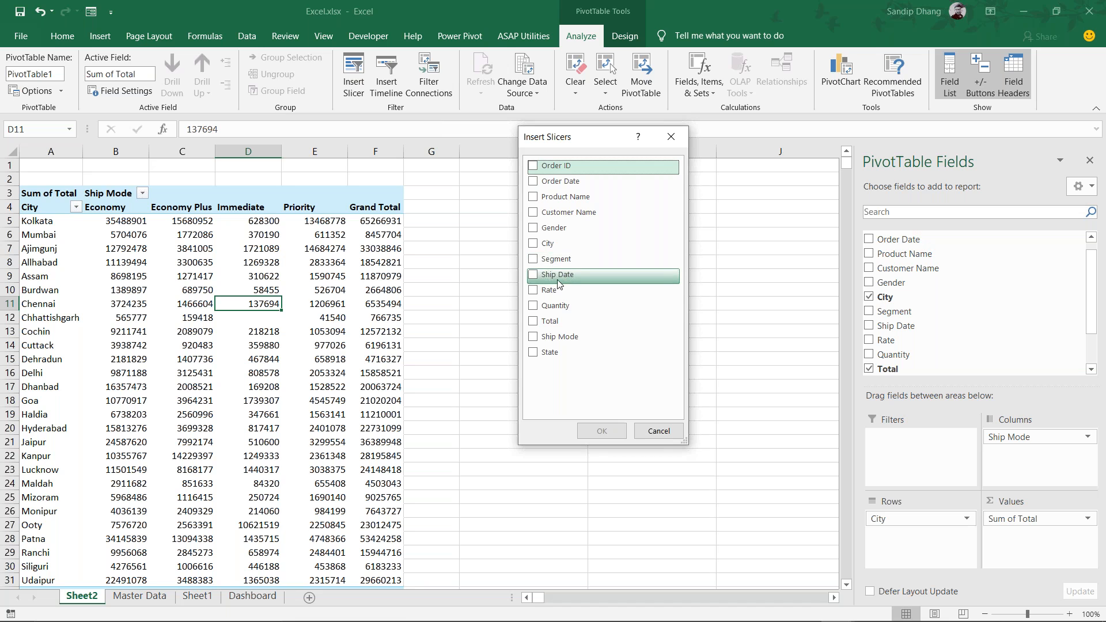
pyautogui.click(545, 352)
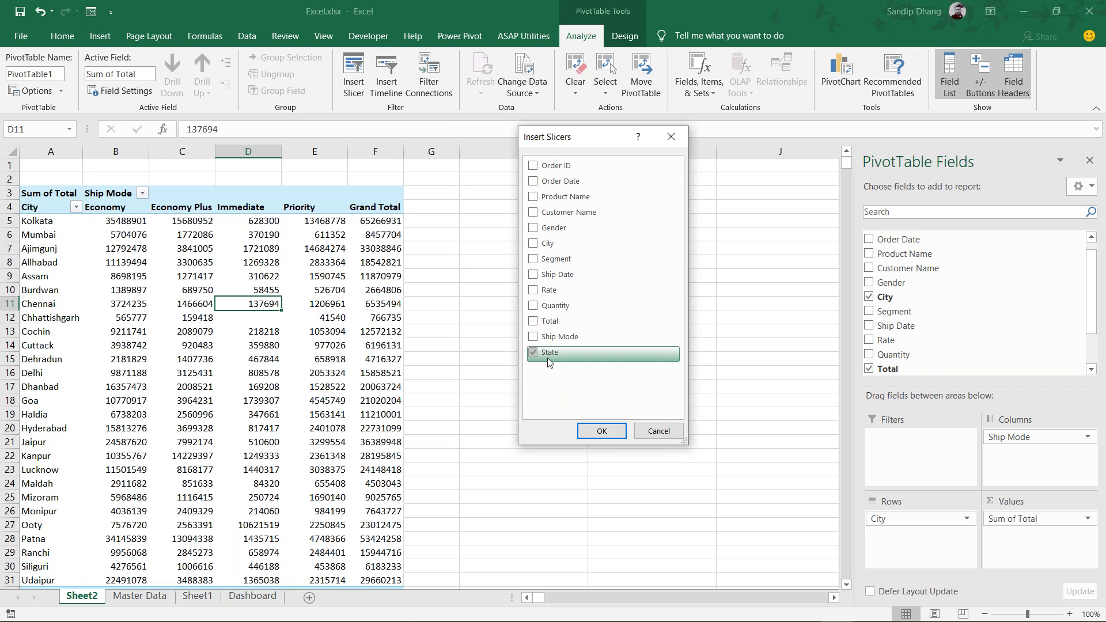
pyautogui.click(604, 431)
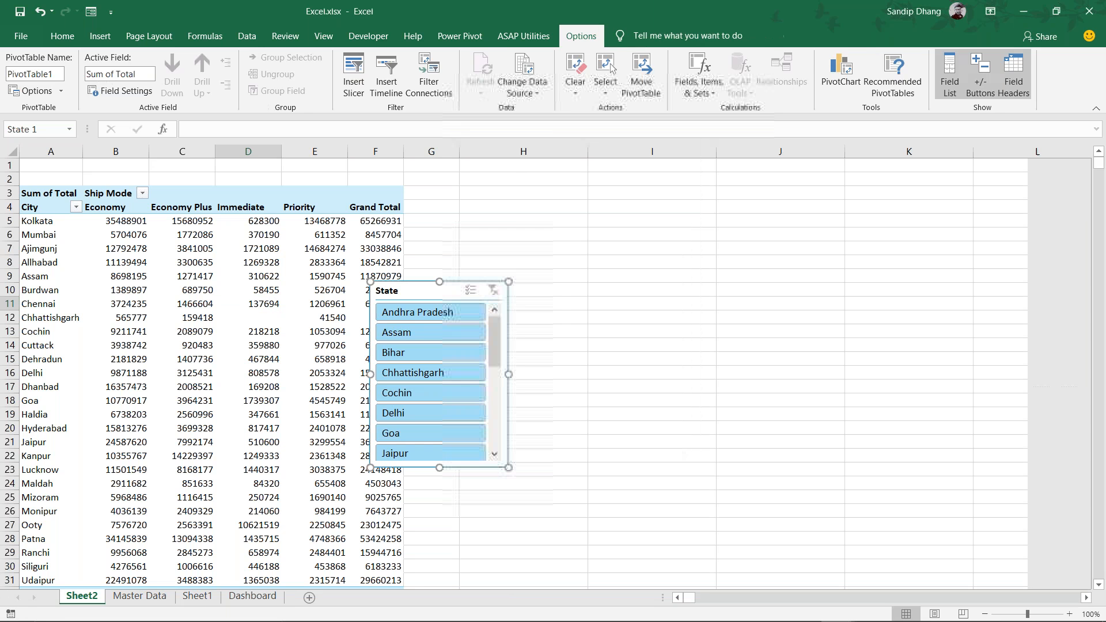
# Place the State slicer beside the PivotTable and stretch it to about 6 inches high so every state fits
pyautogui.moveTo(414, 289); pyautogui.dragTo(485, 196)
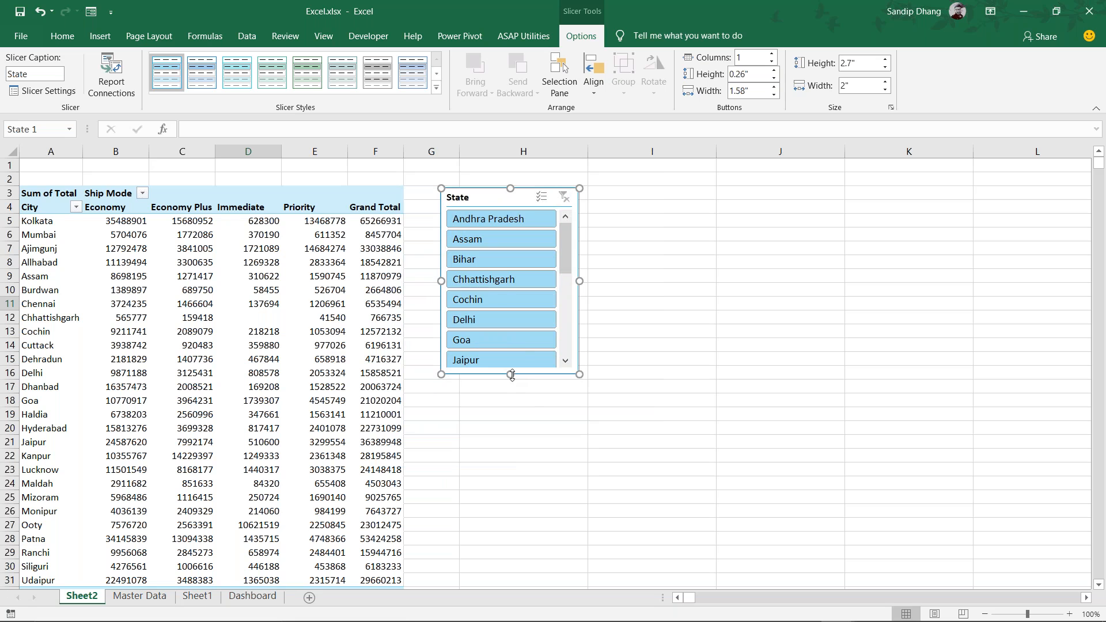
pyautogui.moveTo(511, 376); pyautogui.dragTo(531, 560)
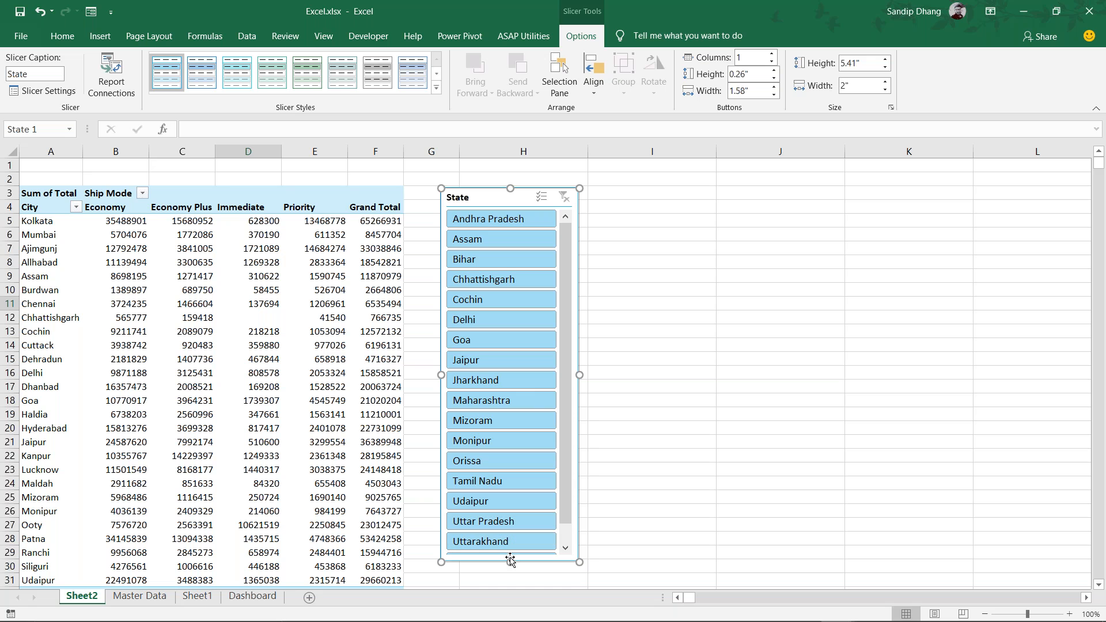
pyautogui.moveTo(511, 561); pyautogui.dragTo(494, 508)
pyautogui.keyDown('ctrl'); pyautogui.scroll(-2, 195, 361); pyautogui.keyUp('ctrl')
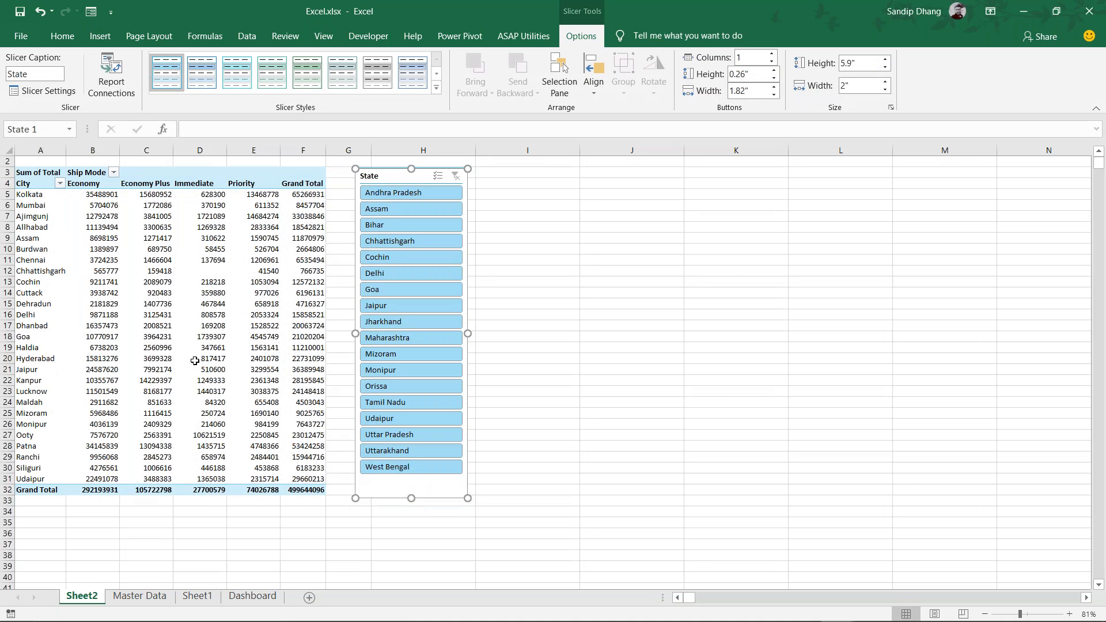
pyautogui.keyDown('ctrl'); pyautogui.scroll(3, 195, 361); pyautogui.keyUp('ctrl')
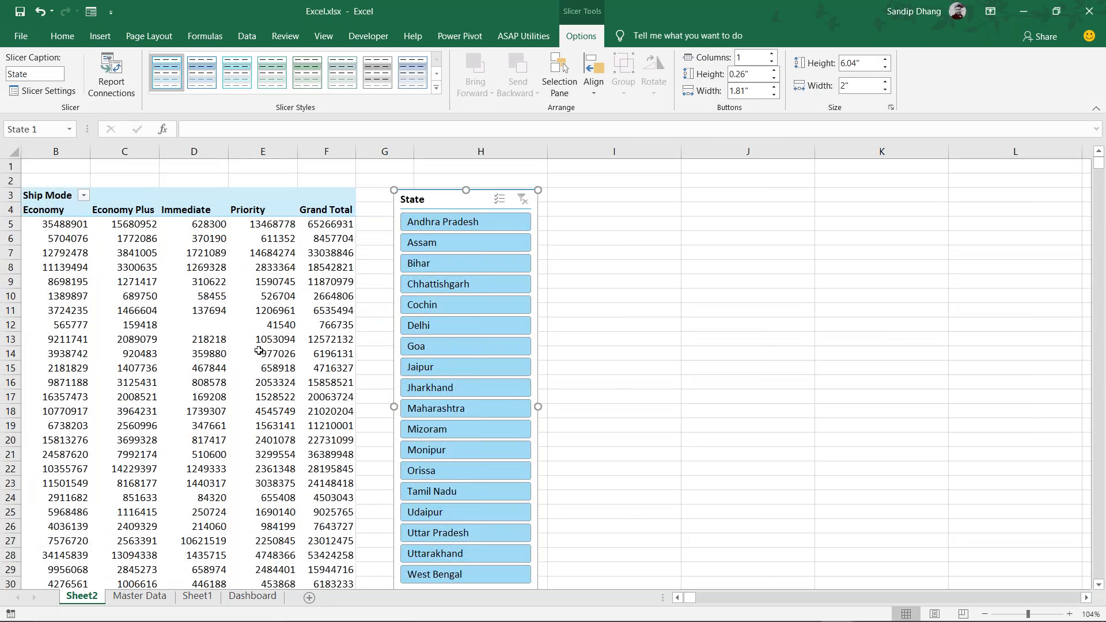
# Filter the PivotTable with the State slicer by Assam, Delhi, Monipur, West Bengal and Uttar Pradesh in turn
pyautogui.hscroll(-2, 258, 350)
pyautogui.click(813, 281)
pyautogui.click(536, 237)
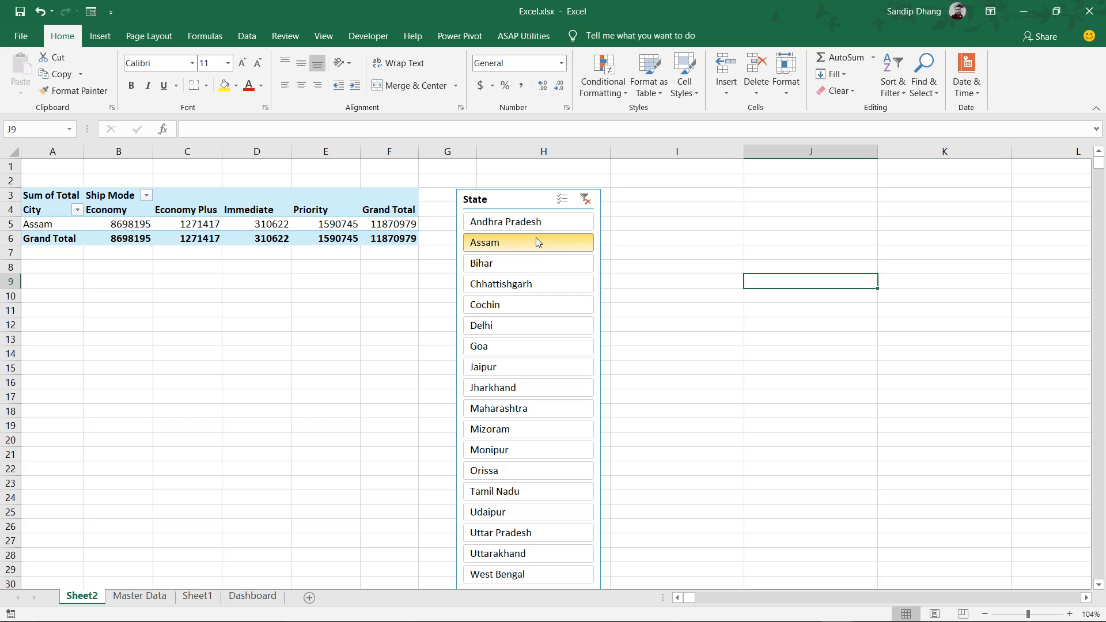
pyautogui.click(523, 326)
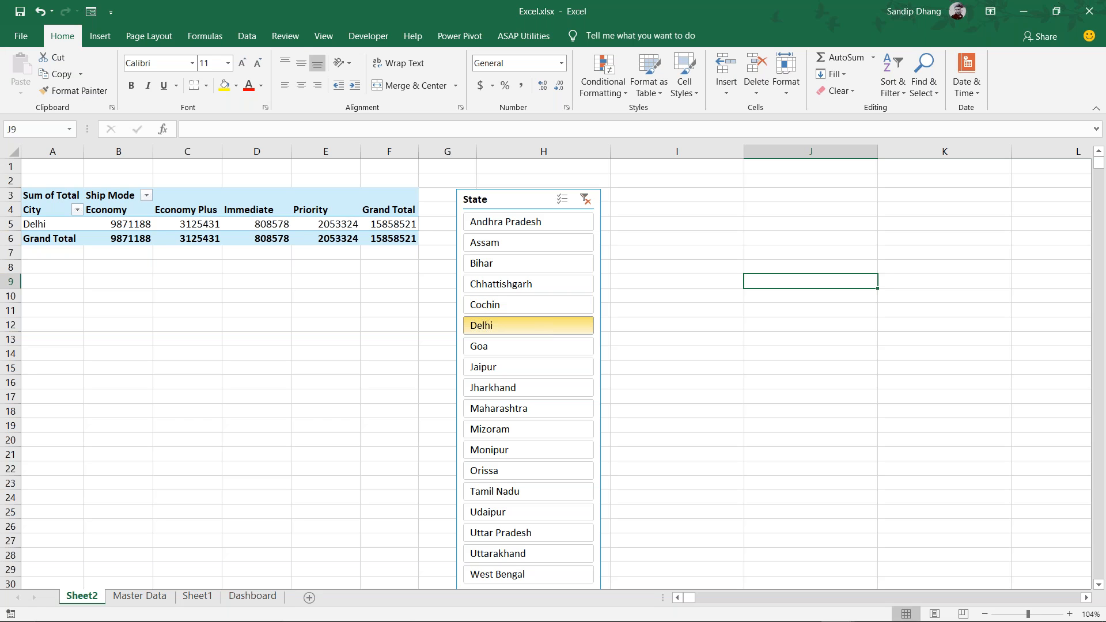
pyautogui.click(508, 448)
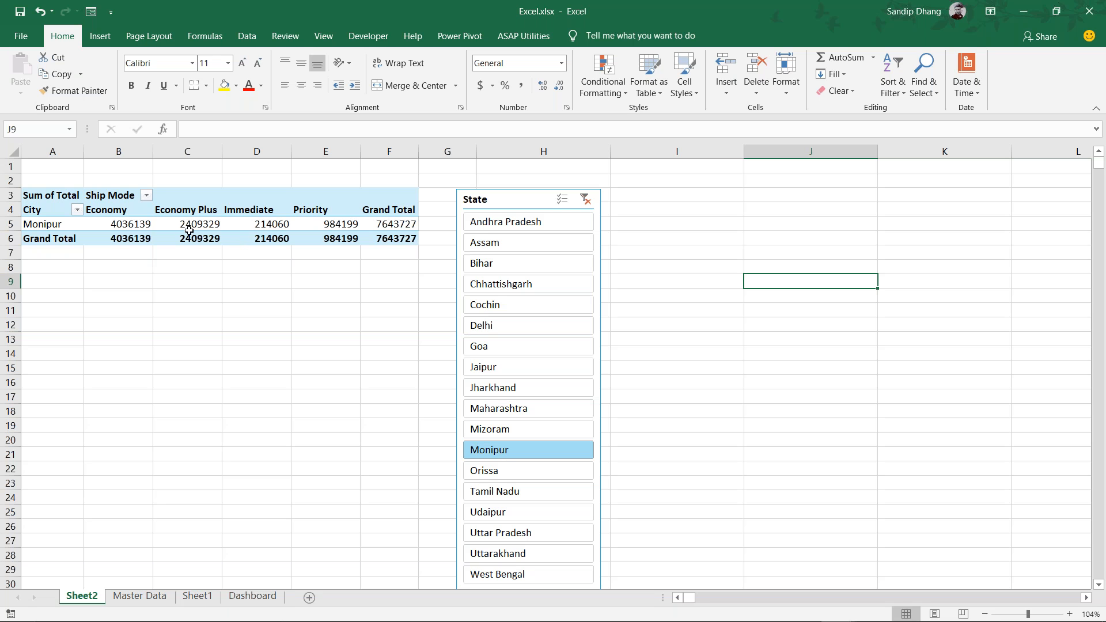
pyautogui.scroll(-7, 483, 369)
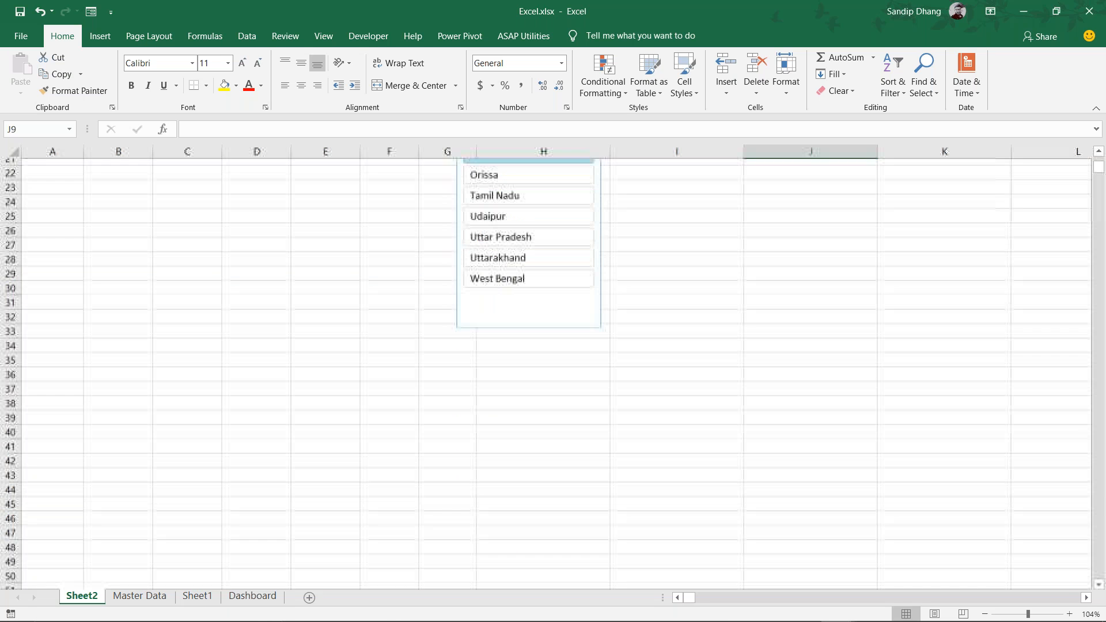
pyautogui.scroll(3, 497, 391)
pyautogui.click(497, 388)
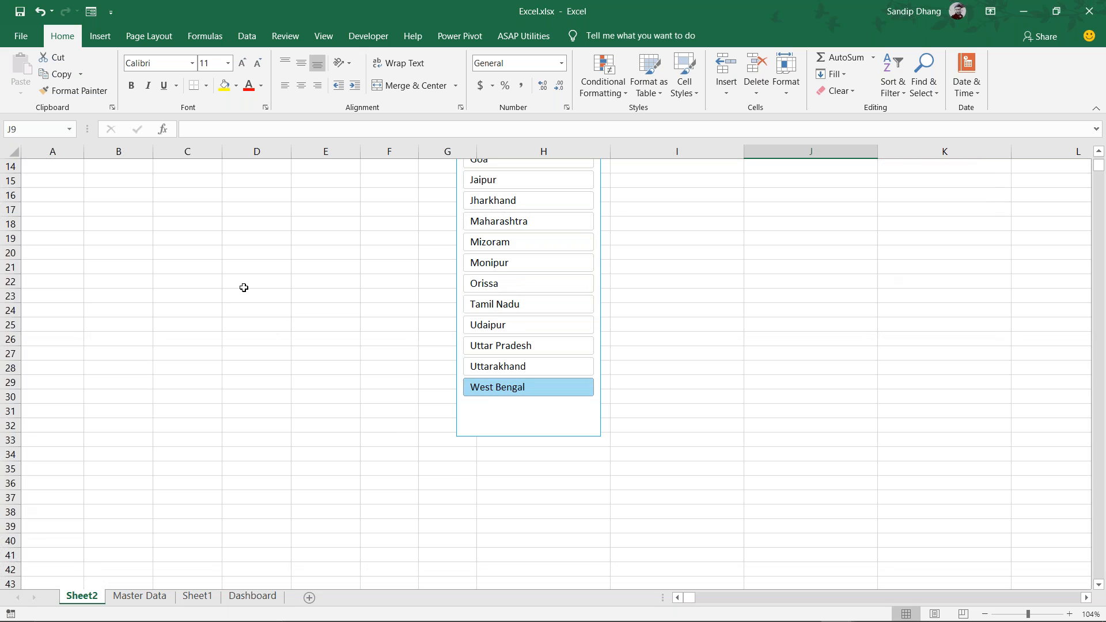
pyautogui.scroll(5, 245, 277)
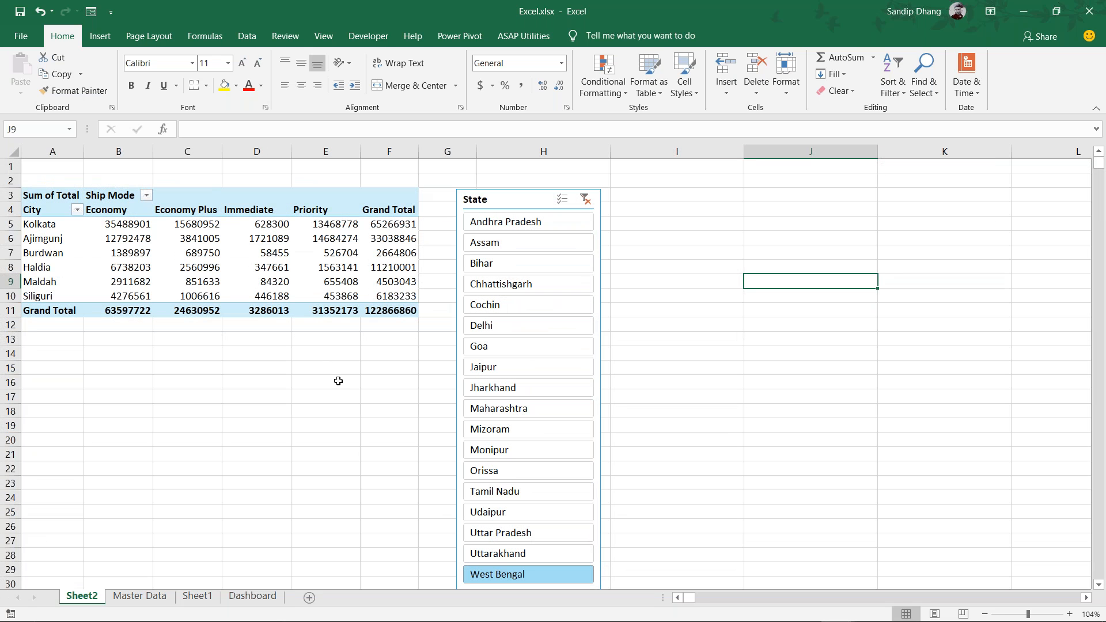
pyautogui.click(523, 534)
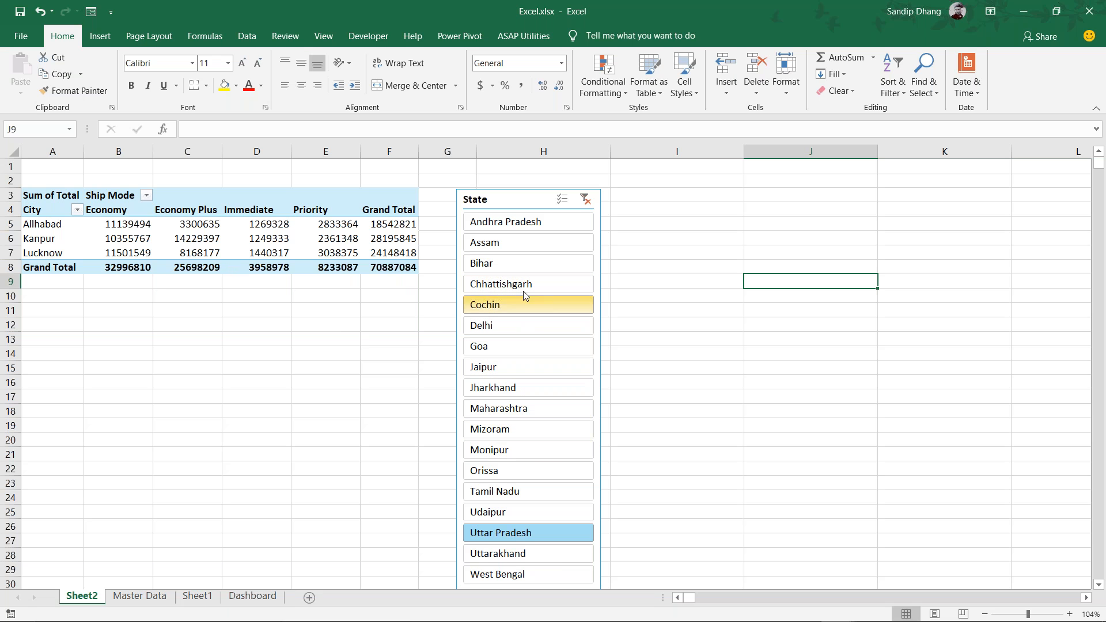
# Move the State slicer closer to the PivotTable and filter by Andhra Pradesh, Assam, Chhattishgarh, Jharkhand, Mizoram and Cochin in turn
pyautogui.moveTo(506, 195); pyautogui.dragTo(474, 189)
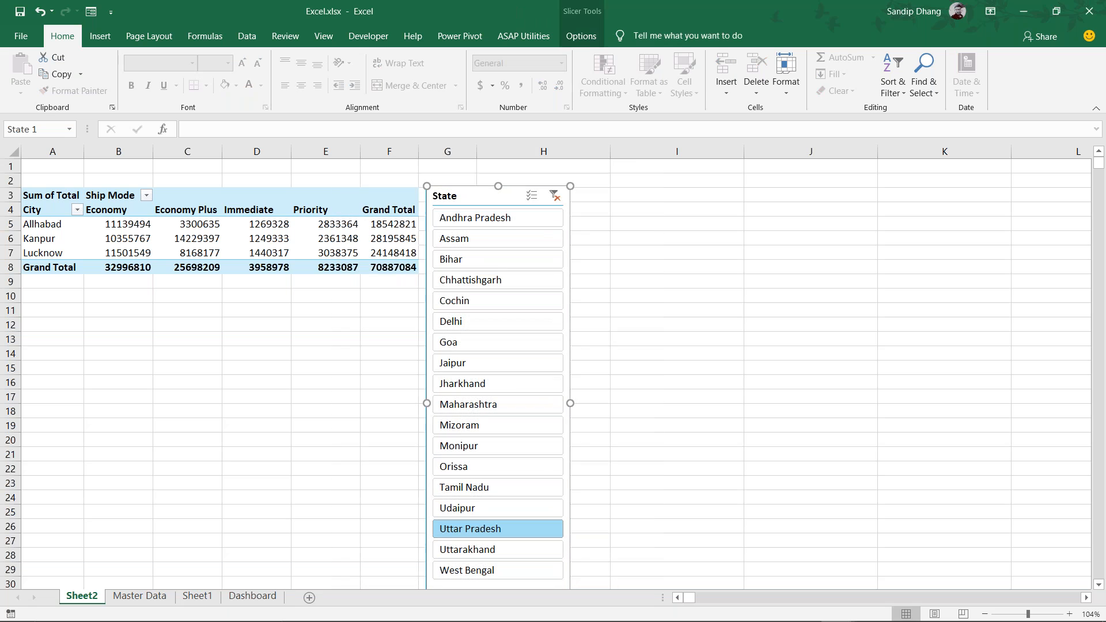
pyautogui.click(485, 219)
pyautogui.click(491, 242)
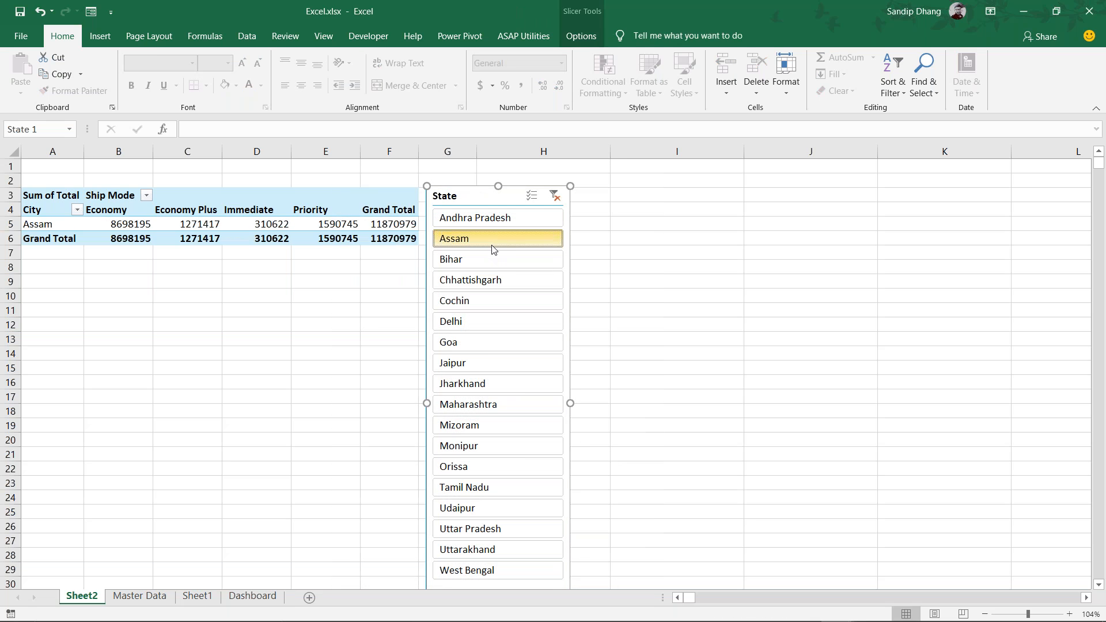
pyautogui.click(494, 283)
pyautogui.click(497, 381)
pyautogui.click(496, 426)
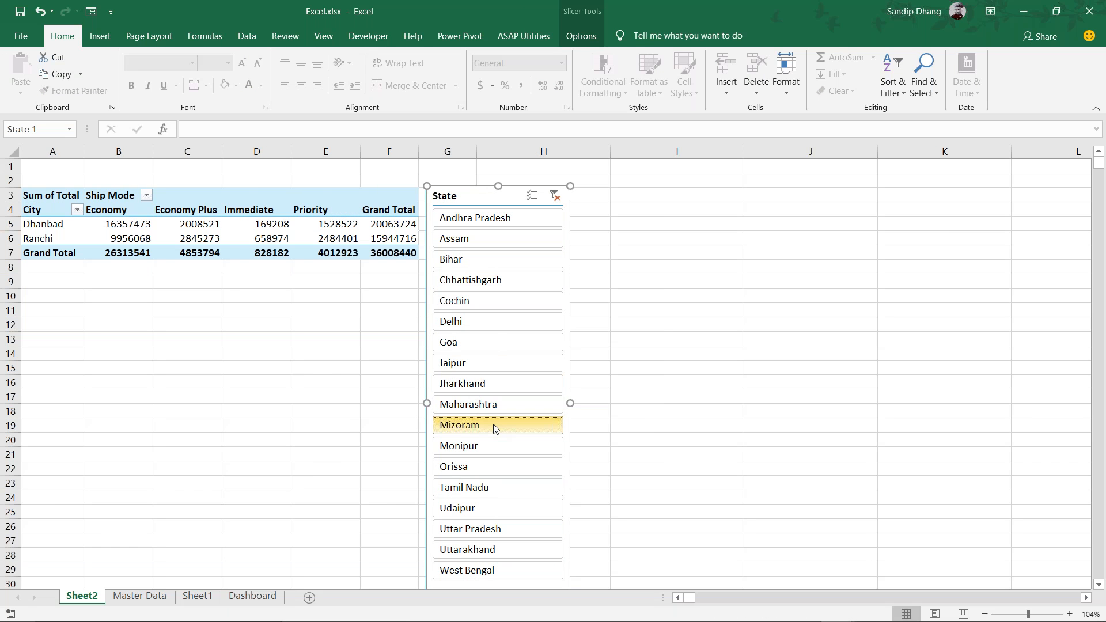
pyautogui.click(487, 298)
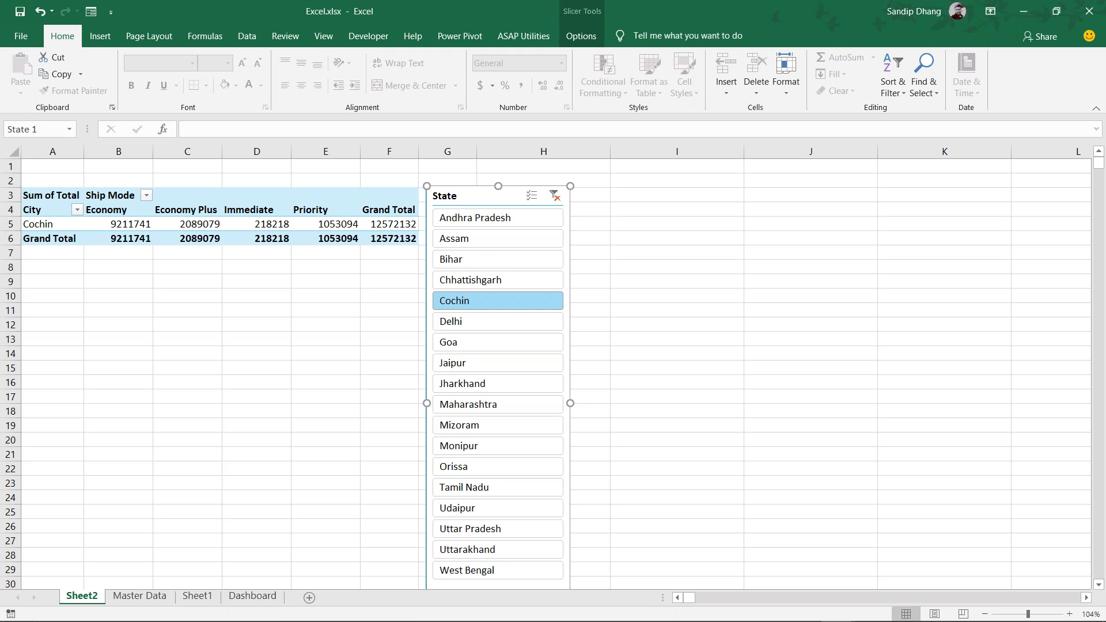
# Clear the State filter and delete the slicer so the PivotTable covers all cities
pyautogui.click(815, 281)
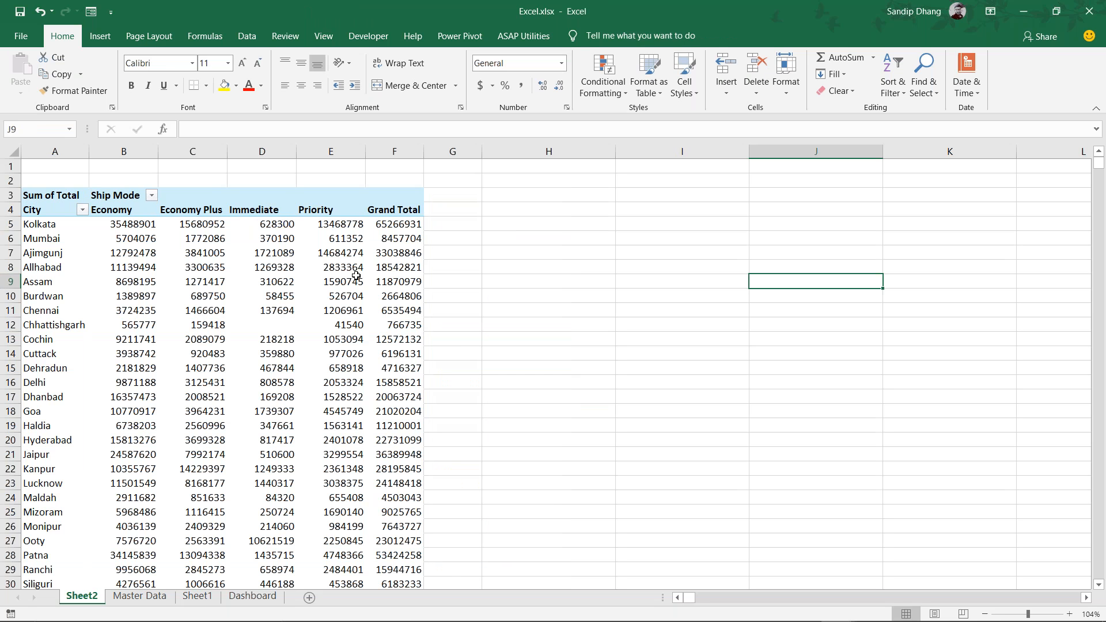
pyautogui.scroll(-2, 242, 257)
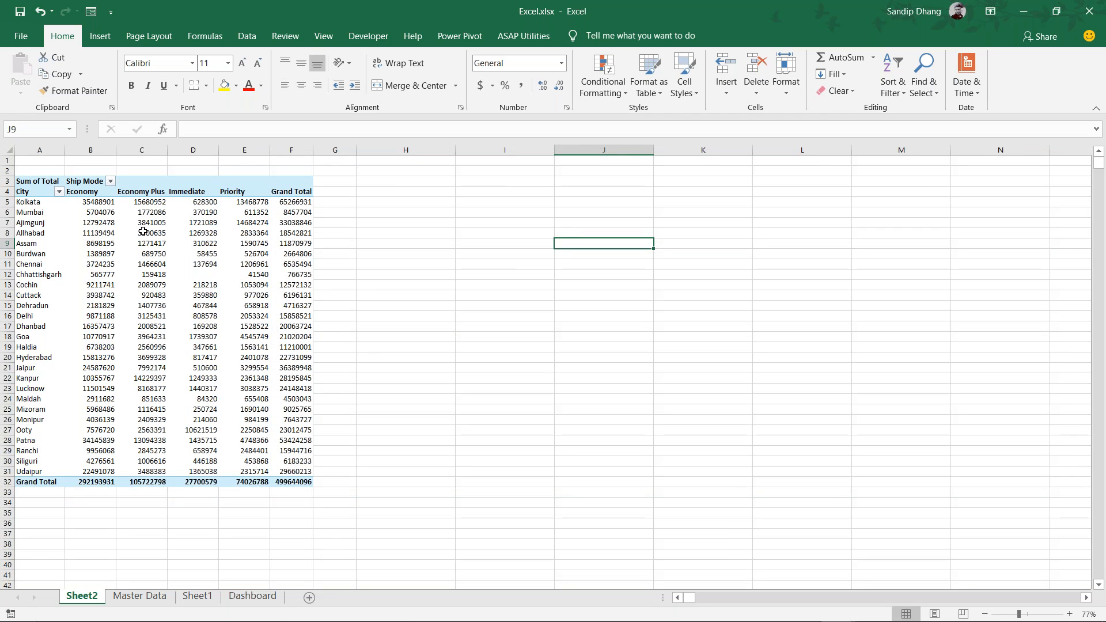
pyautogui.scroll(2, 143, 231)
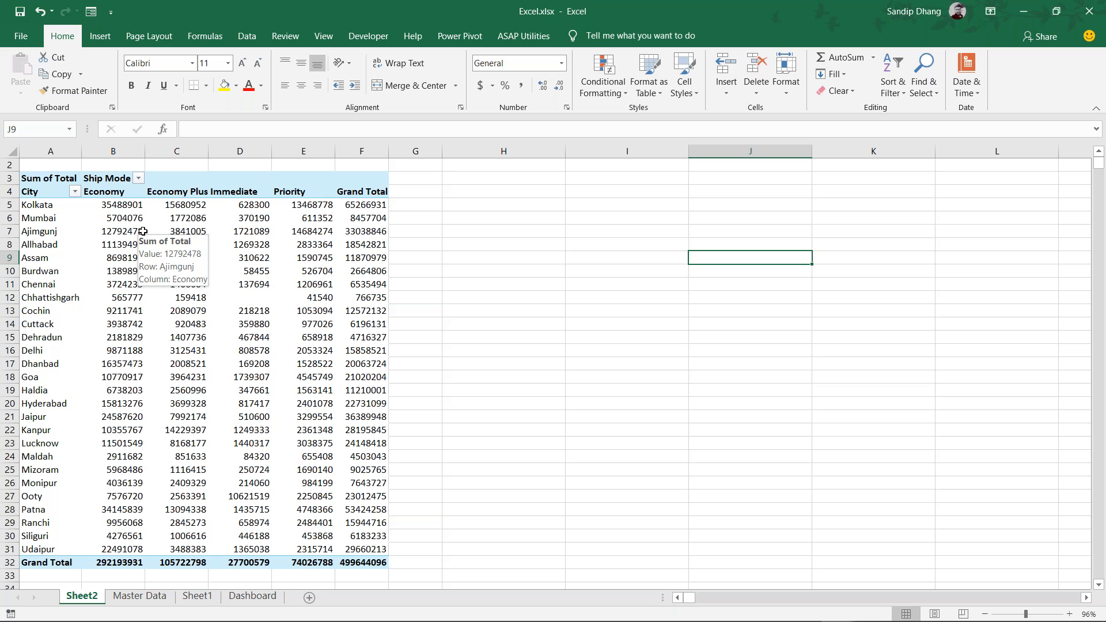
# Copy the entire City by Ship Mode PivotTable and paste the duplicate starting at cell H3
pyautogui.click(44, 178)
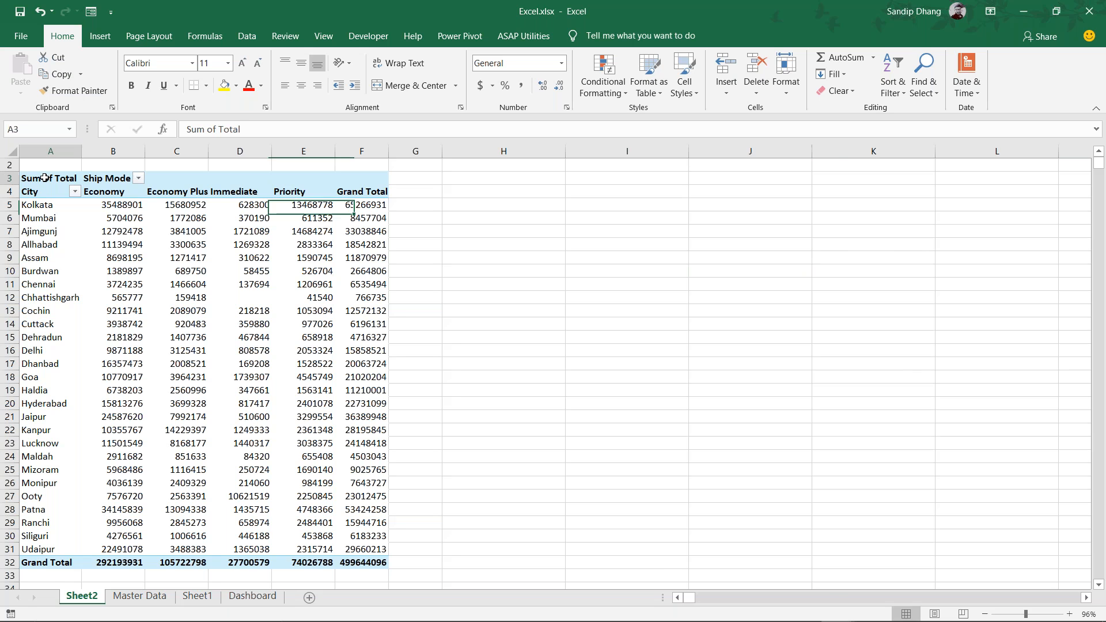
pyautogui.hotkey('ctrl', 'shift', 'Down')
pyautogui.hotkey('shift', 'Right')
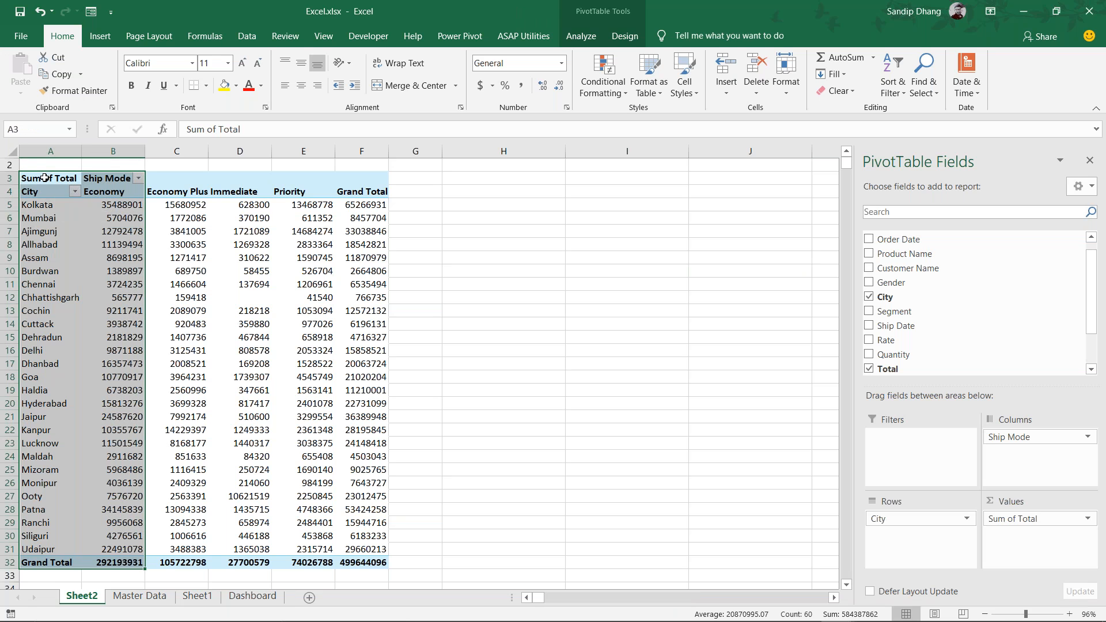
pyautogui.hotkey('ctrl', 'shift', 'Right')
pyautogui.hotkey('ctrl', 'shift', 'Left')
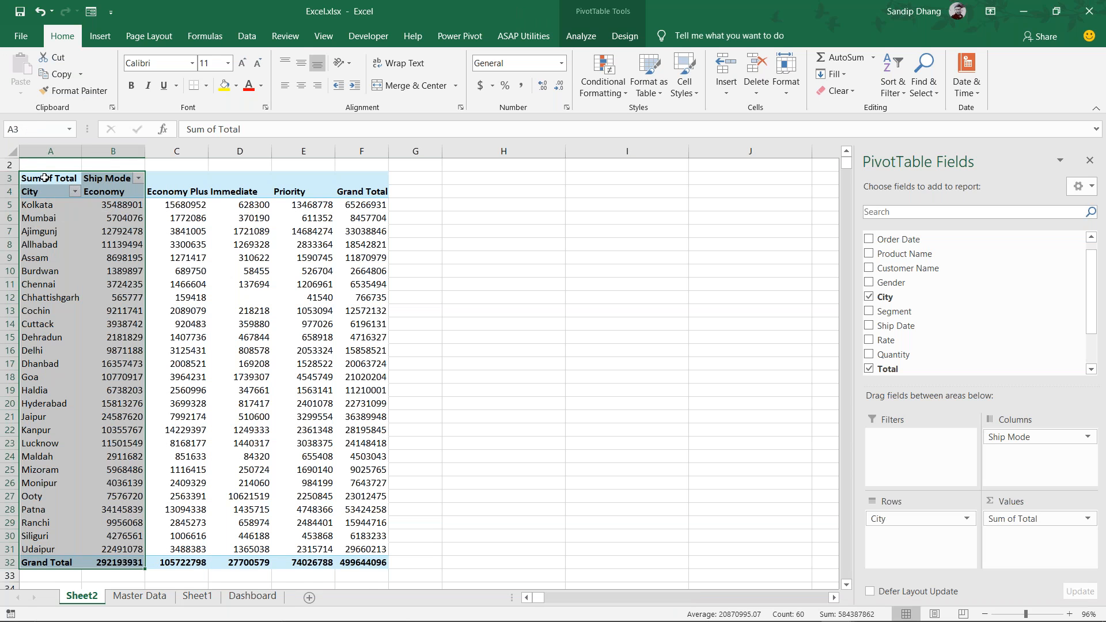
pyautogui.hotkey('ctrl', 'shift', 'Right')
pyautogui.hotkey('ctrl', 'c')
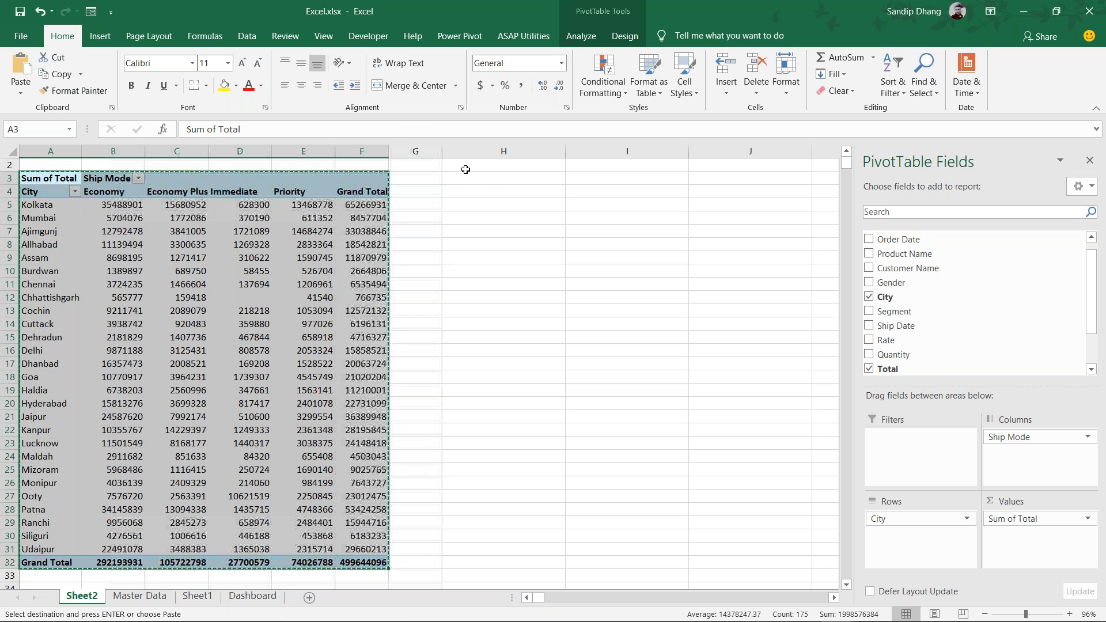
pyautogui.click(533, 177)
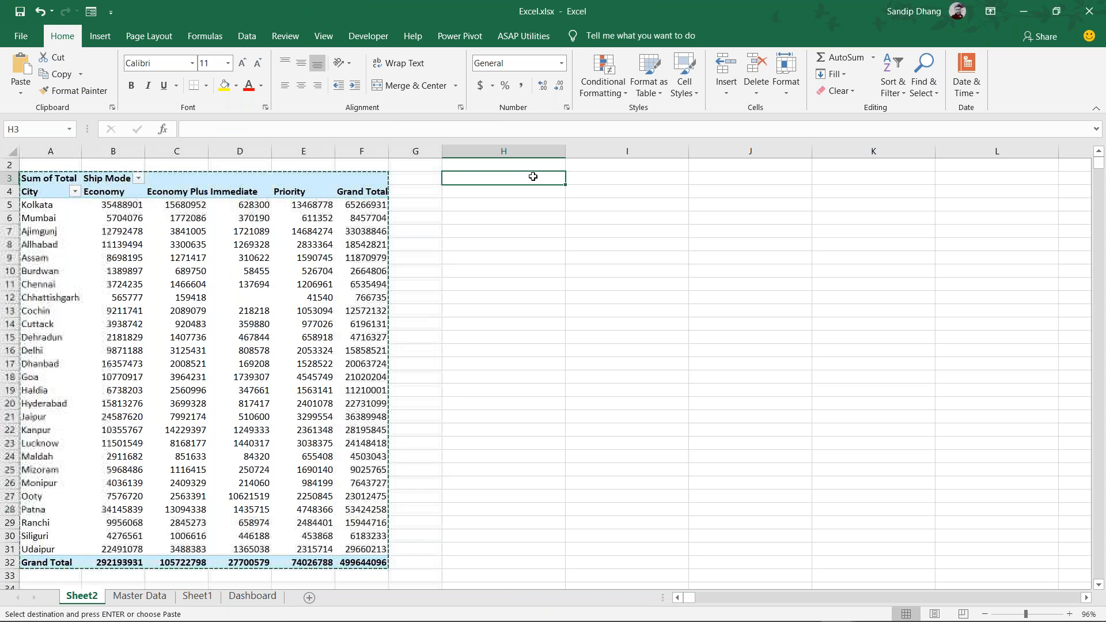
pyautogui.press('Return')
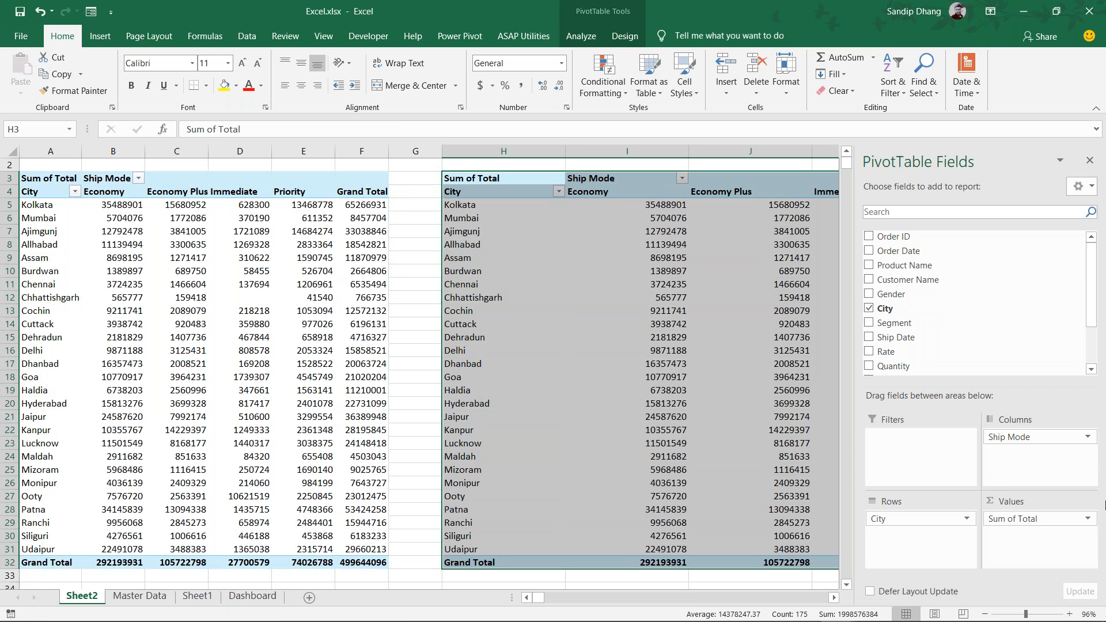
# Remove Ship Mode and City from the duplicate PivotTable at H3 and set Customer Name as its row field
pyautogui.moveTo(1049, 437); pyautogui.dragTo(792, 448)
pyautogui.moveTo(793, 450); pyautogui.dragTo(794, 451)
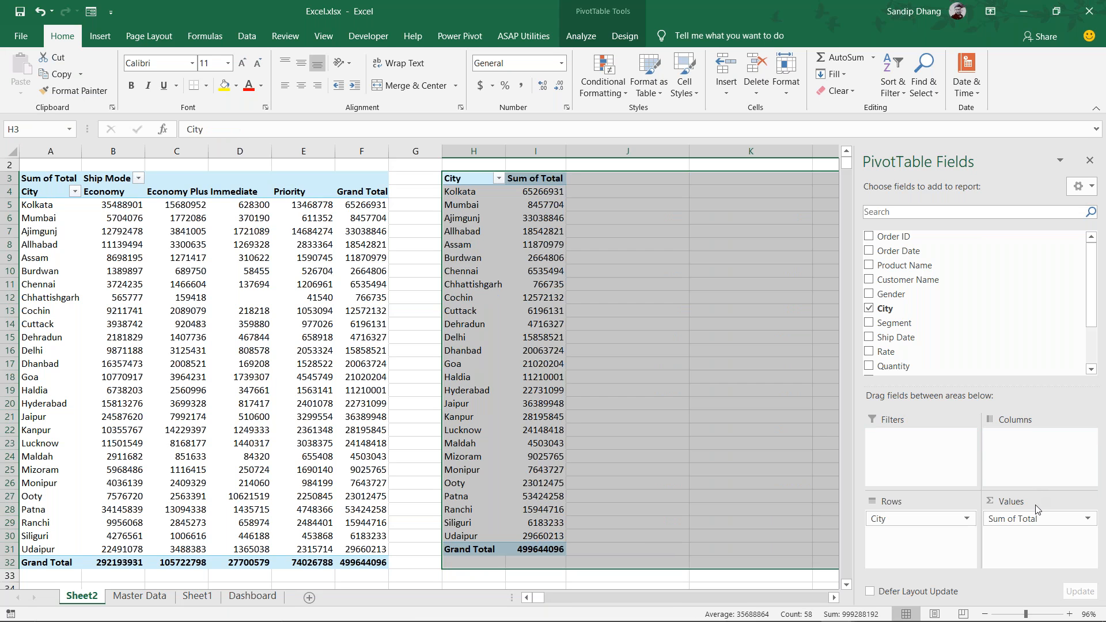
pyautogui.moveTo(906, 520); pyautogui.dragTo(712, 392)
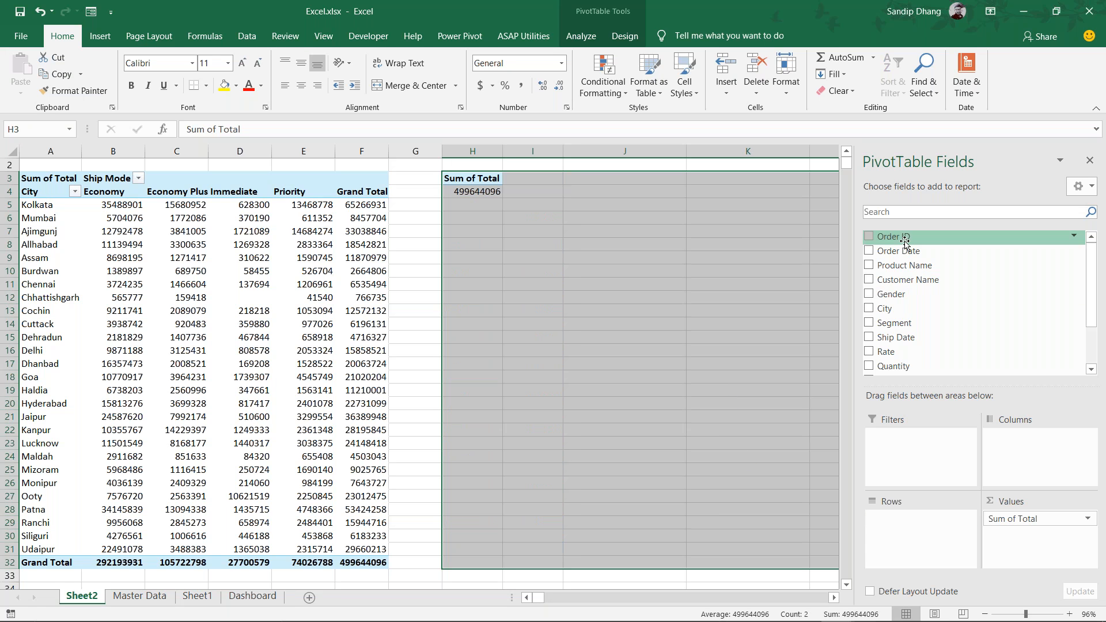
pyautogui.moveTo(897, 281); pyautogui.dragTo(916, 518)
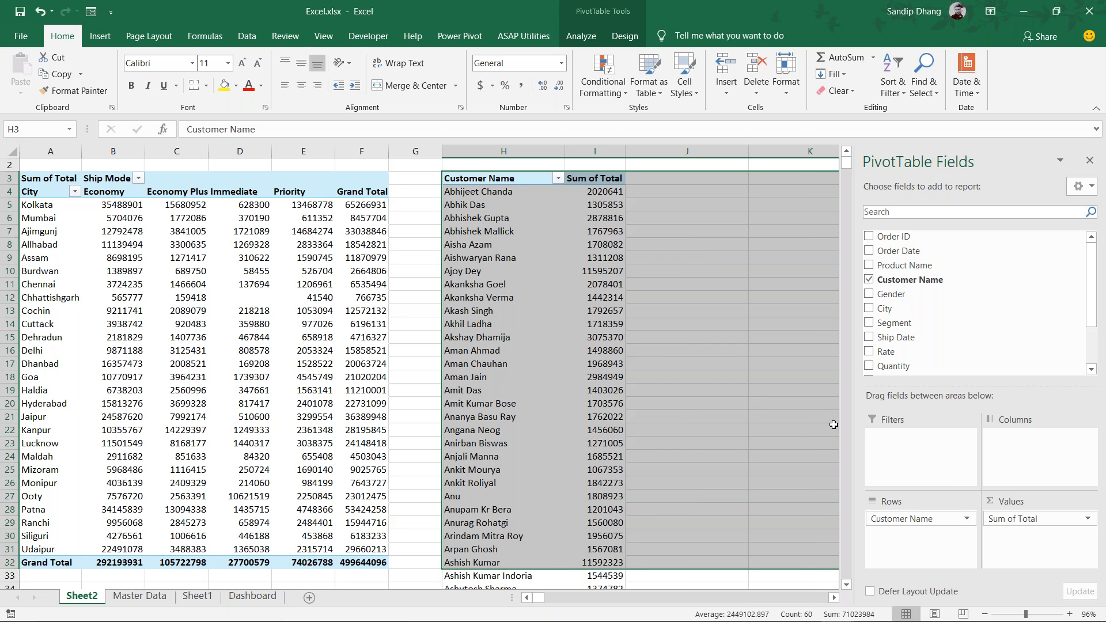
pyautogui.click(412, 320)
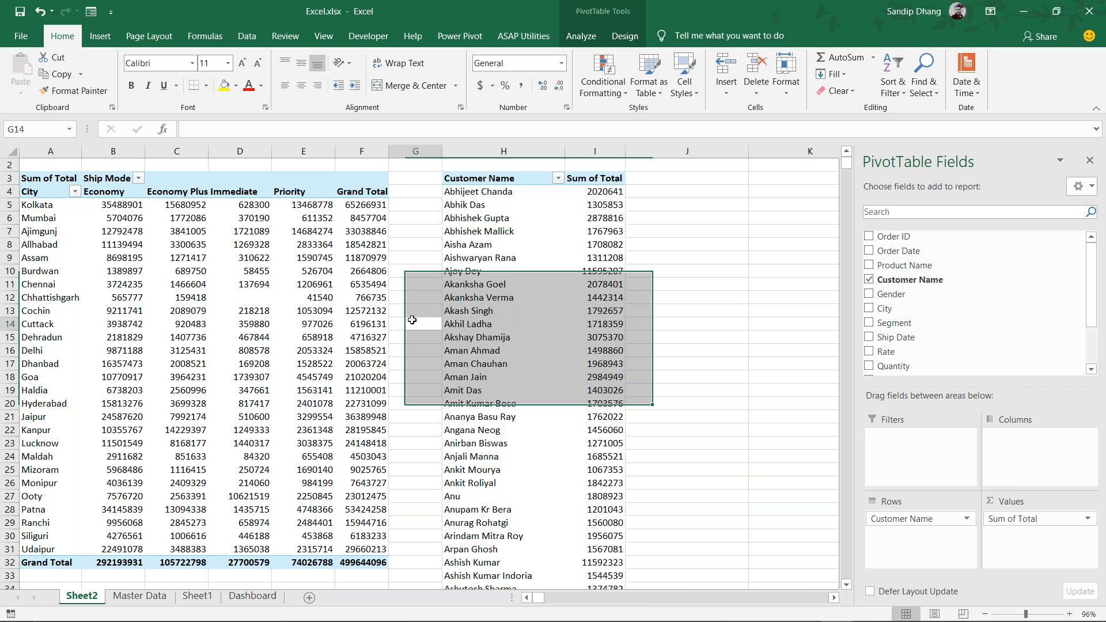
# Copy the whole Customer Name PivotTable and paste another duplicate starting at cell K3
pyautogui.click(506, 180)
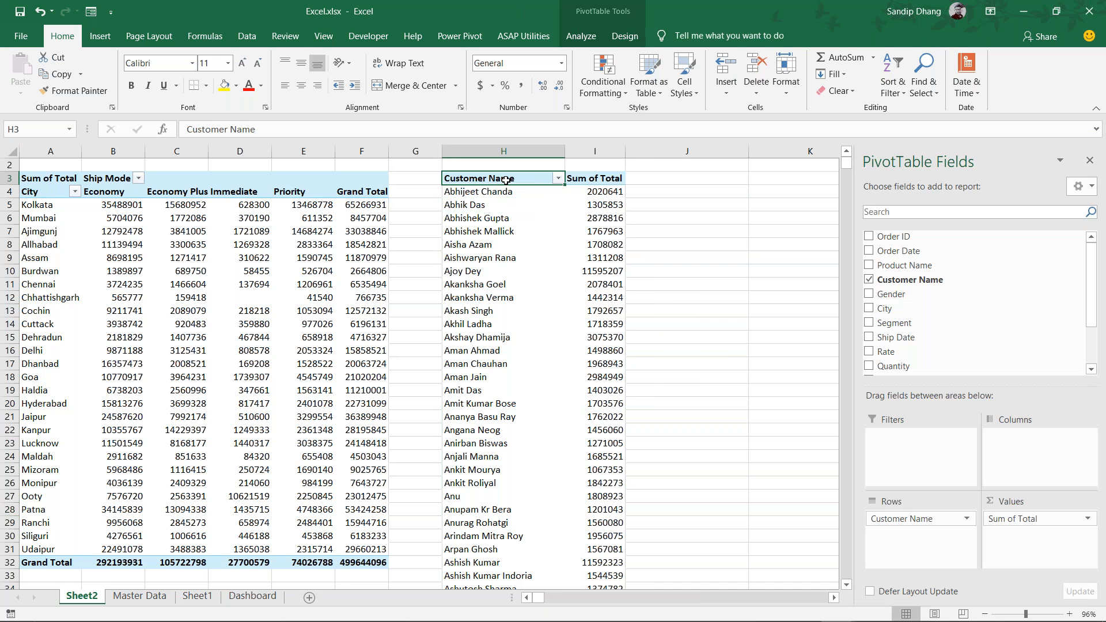
pyautogui.hotkey('ctrl', 'shift', 'End')
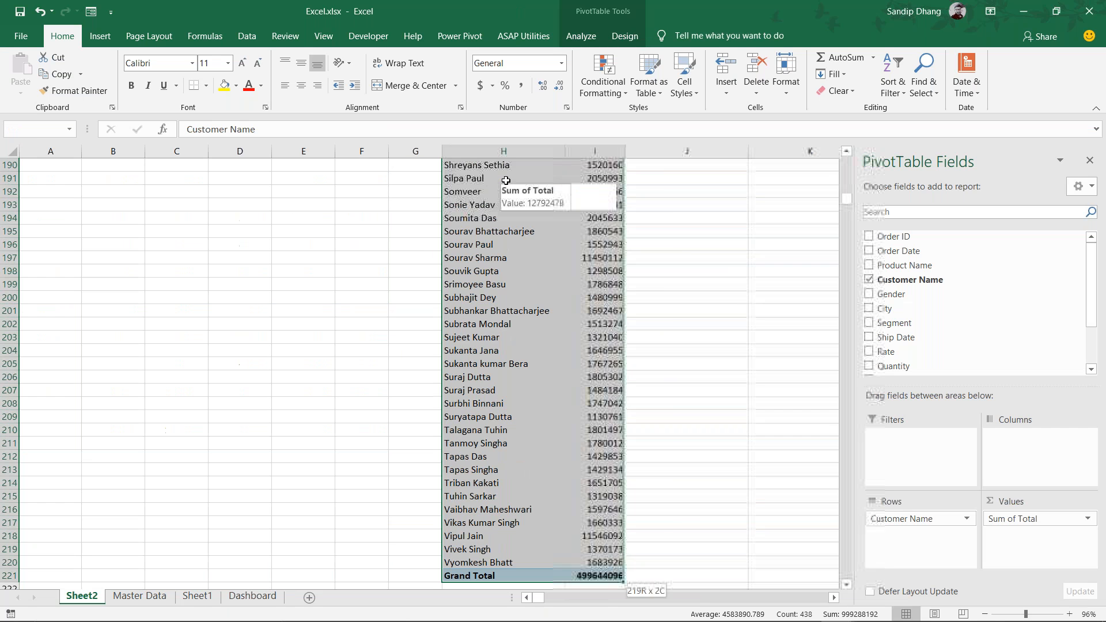
pyautogui.hotkey('ctrl', 'c')
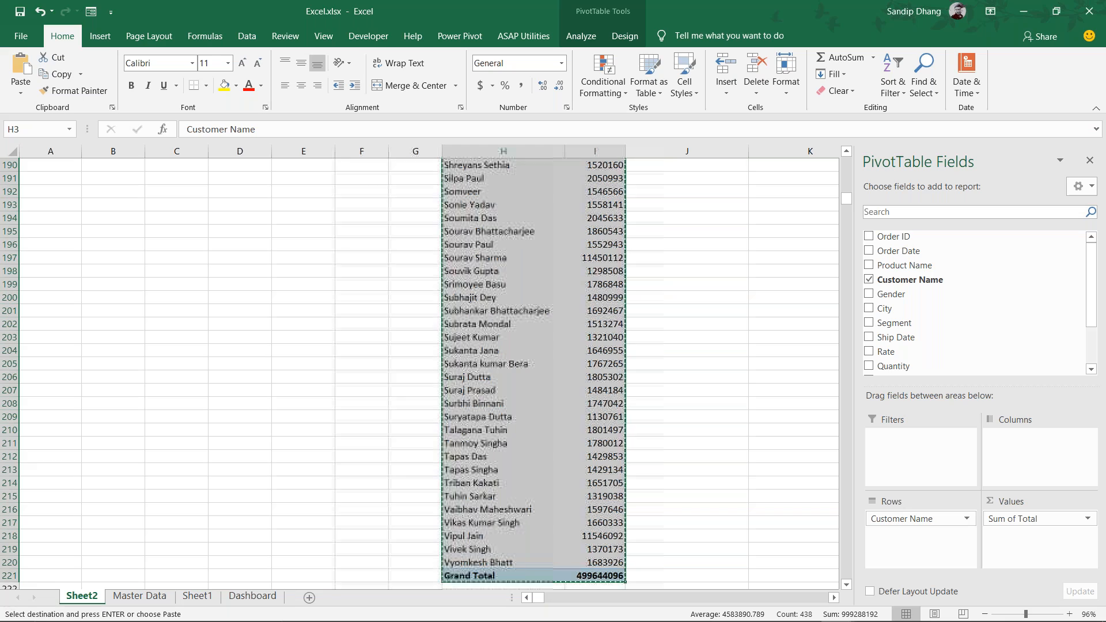
pyautogui.scroll(20, 506, 180)
pyautogui.scroll(20, 713, 195)
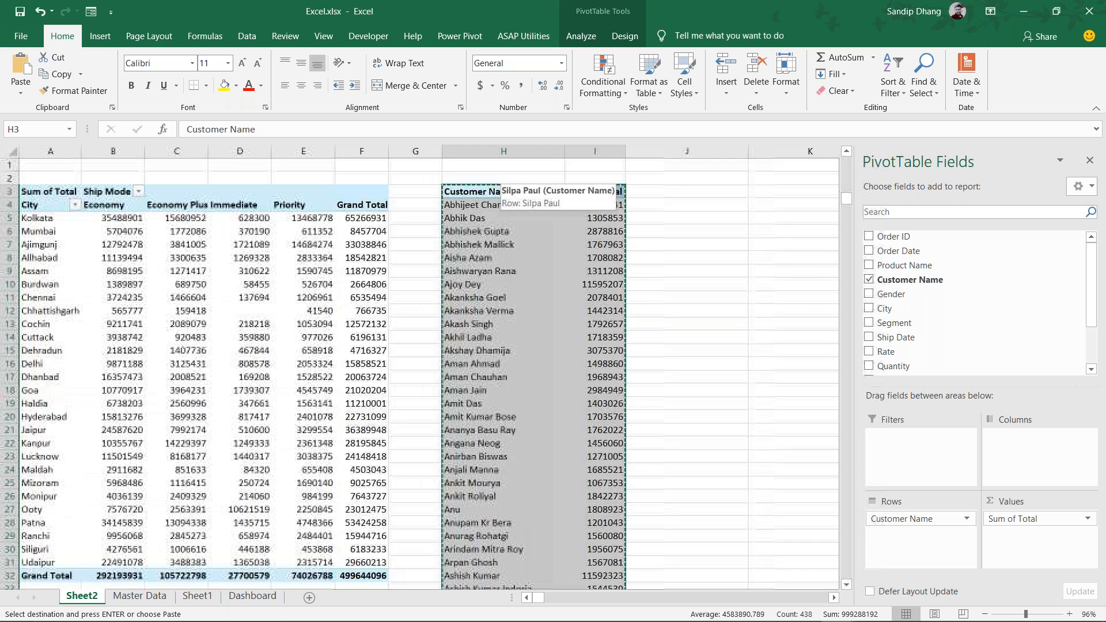
pyautogui.click(754, 191)
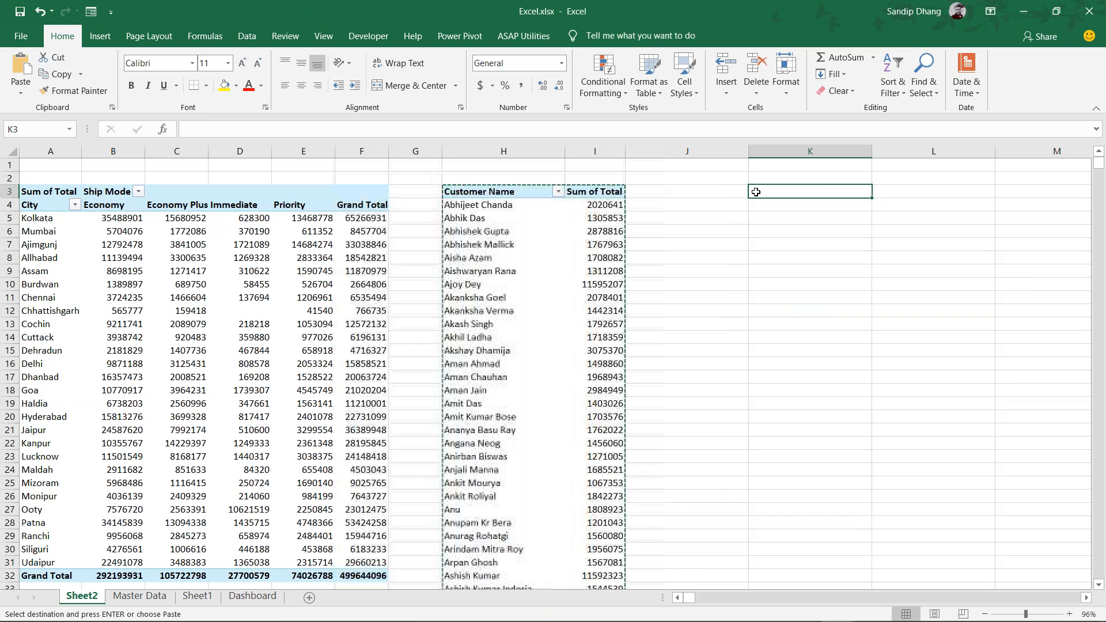
pyautogui.press('Return')
# Replace Customer Name with Segment as the row field of the PivotTable at K3
pyautogui.moveTo(927, 518); pyautogui.dragTo(765, 458)
pyautogui.moveTo(908, 321); pyautogui.dragTo(916, 573)
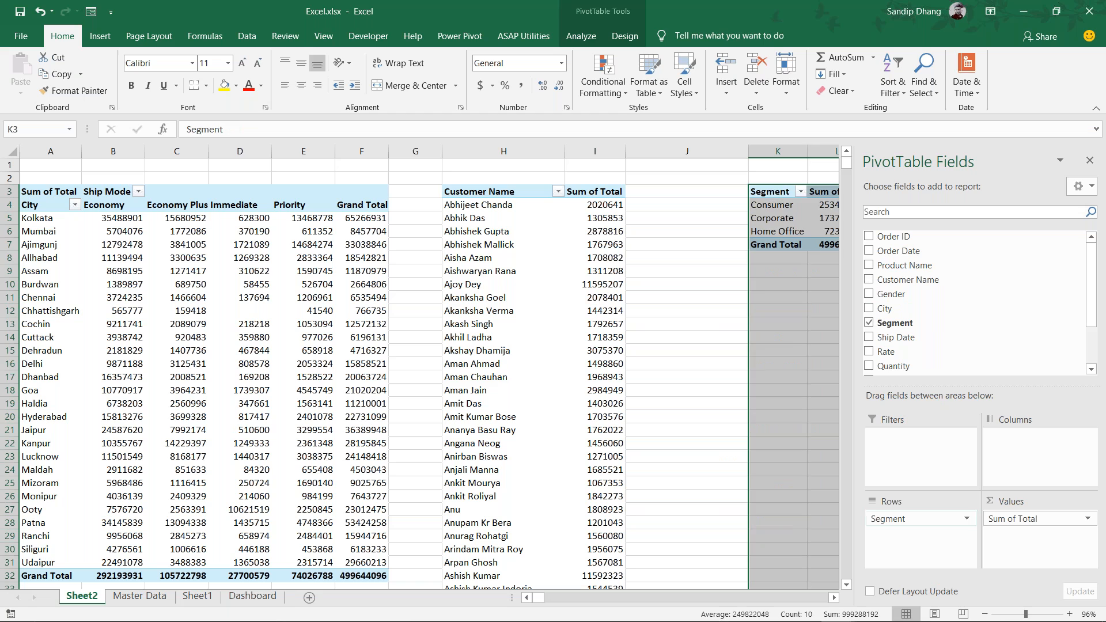
pyautogui.click(695, 352)
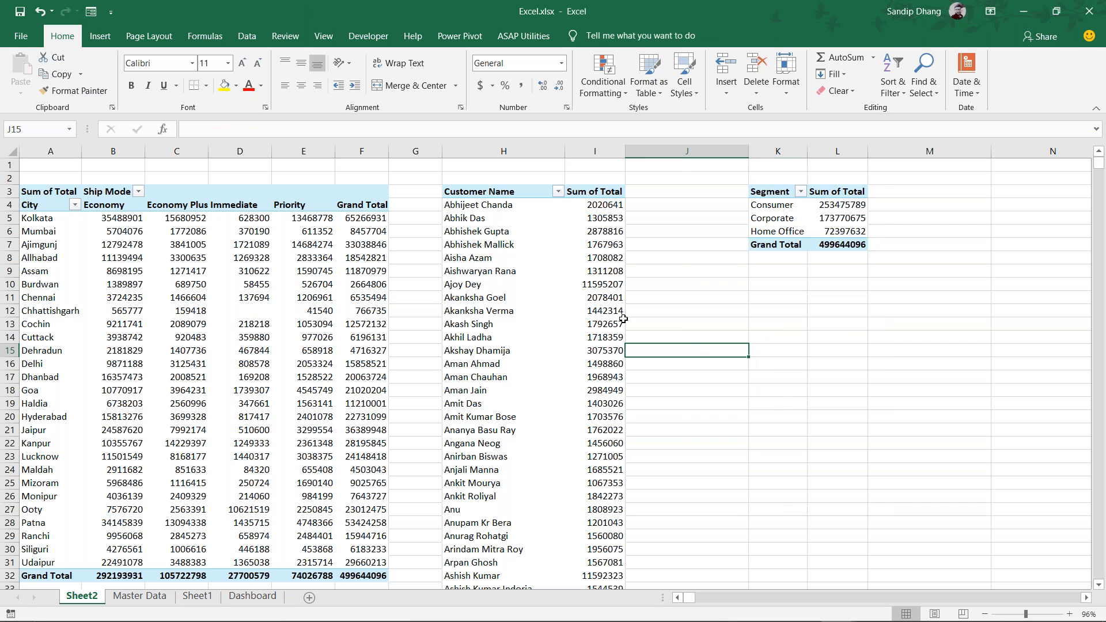
# Insert a slicer for the State field from the Segment PivotTable
pyautogui.click(779, 212)
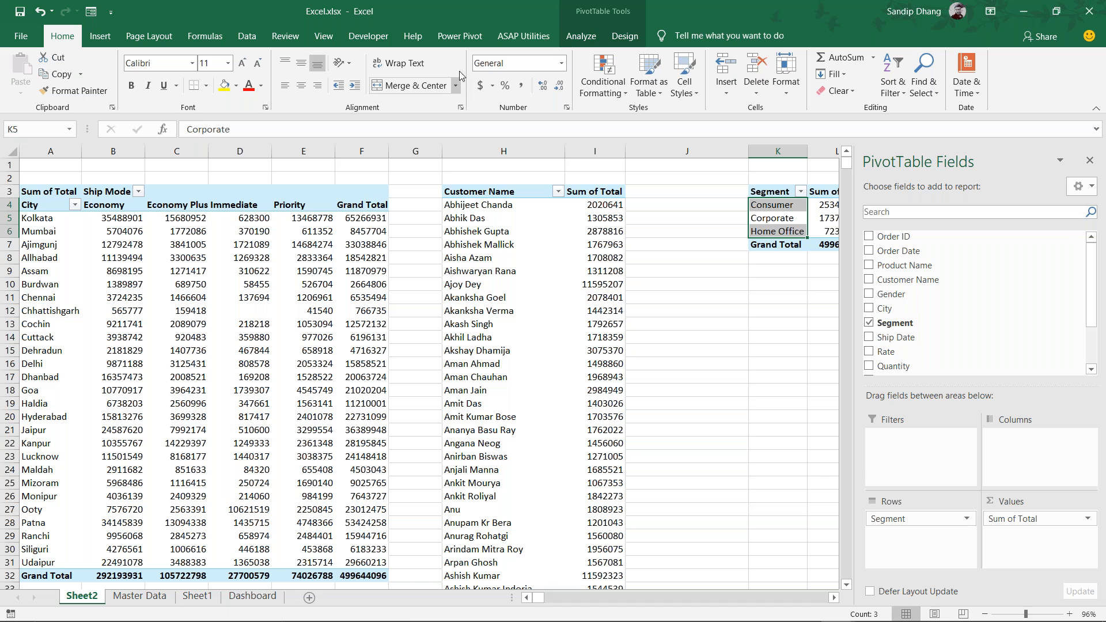
pyautogui.click(578, 39)
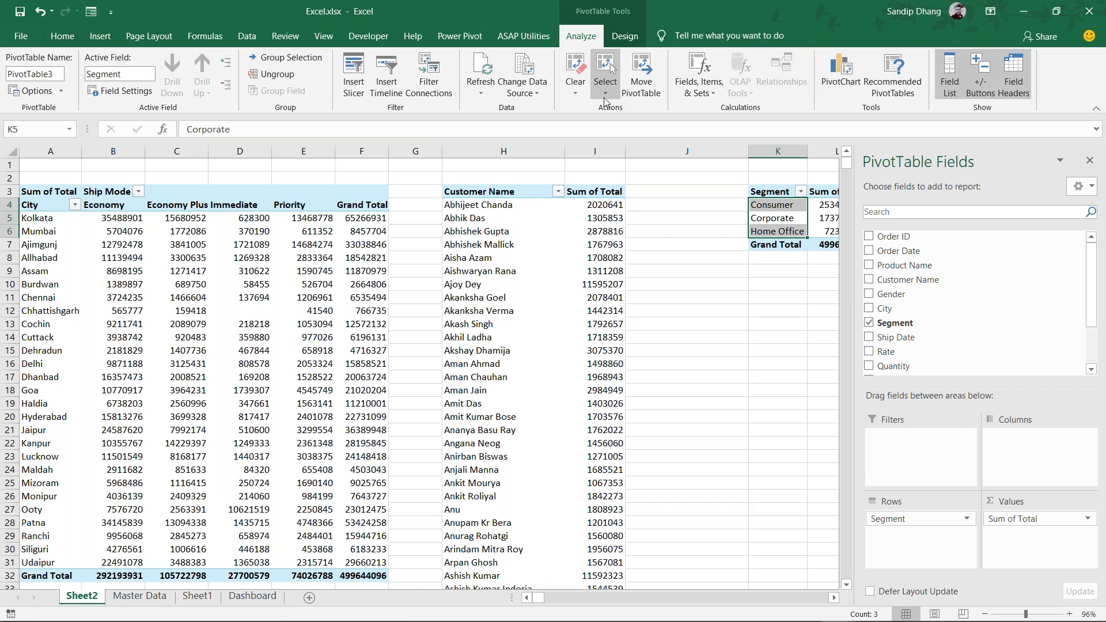
pyautogui.click(353, 71)
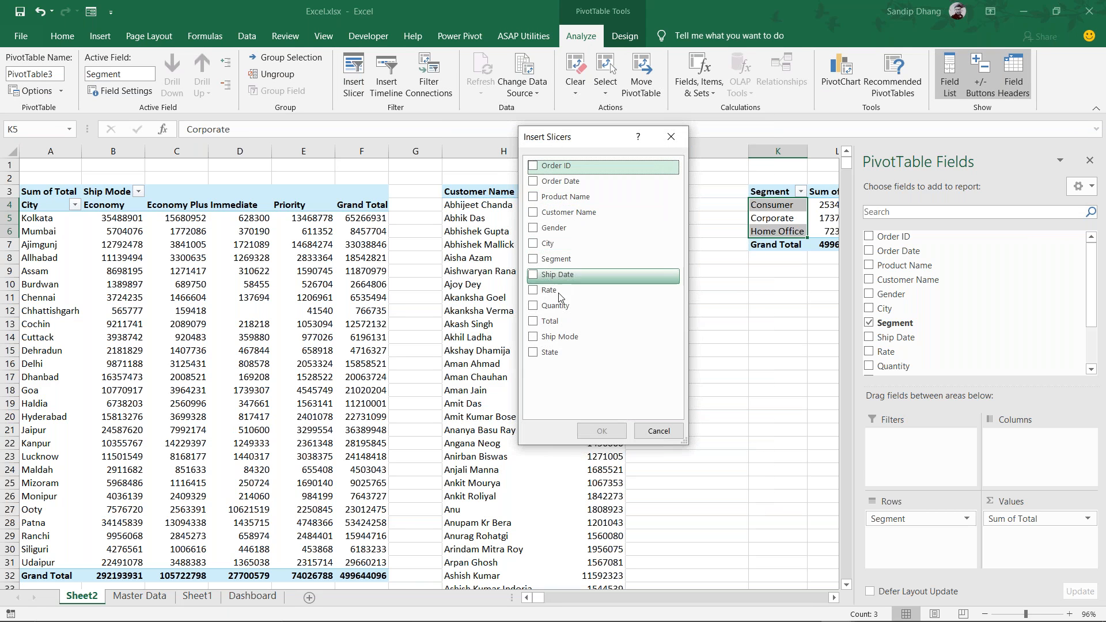
pyautogui.click(533, 352)
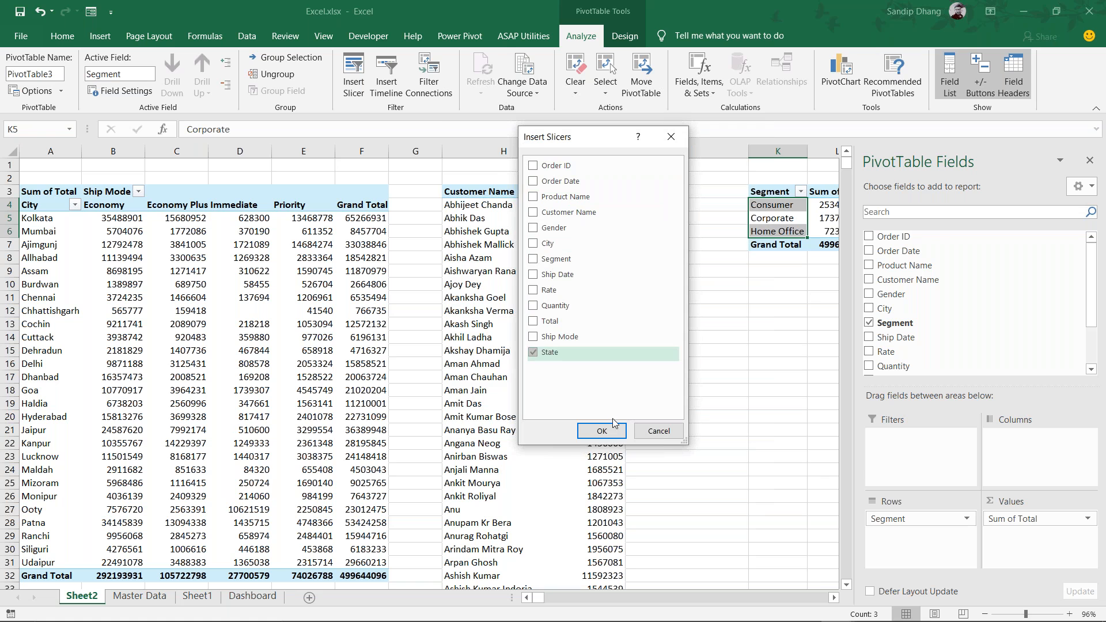
pyautogui.press('Return')
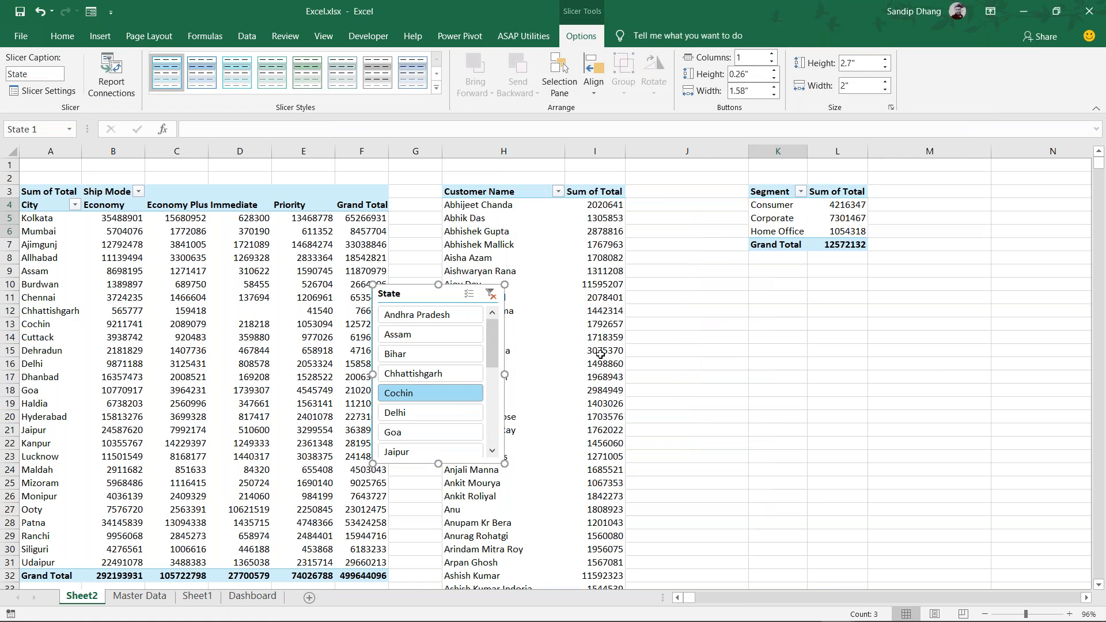
# Move the State slicer below the Segment PivotTable and clear its filter, closing the field list
pyautogui.moveTo(415, 286); pyautogui.dragTo(756, 373)
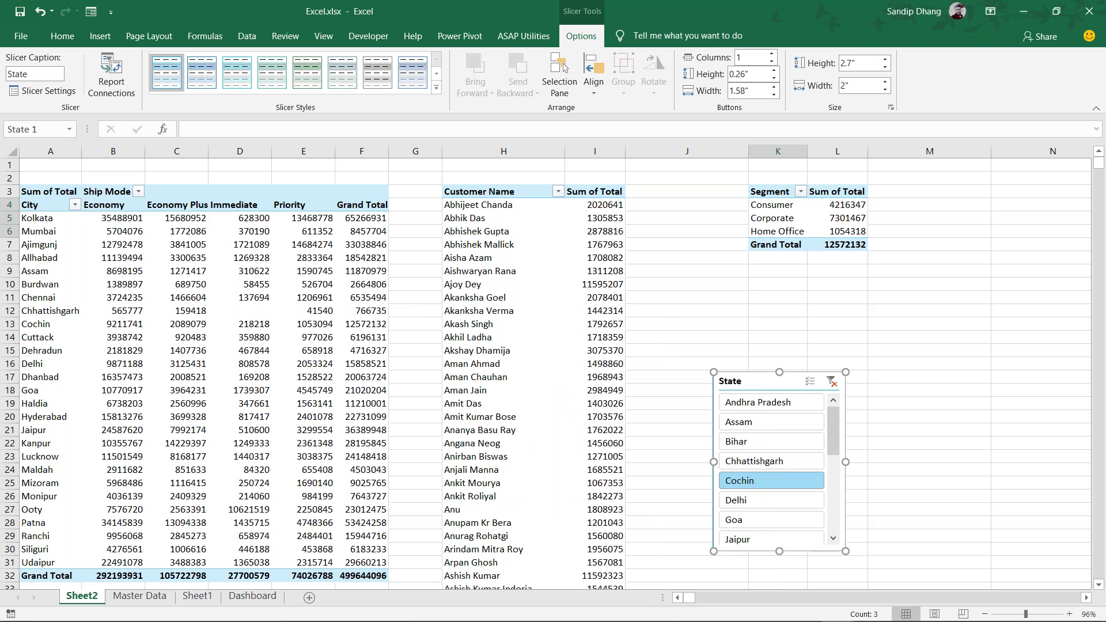
pyautogui.click(831, 381)
pyautogui.click(1089, 163)
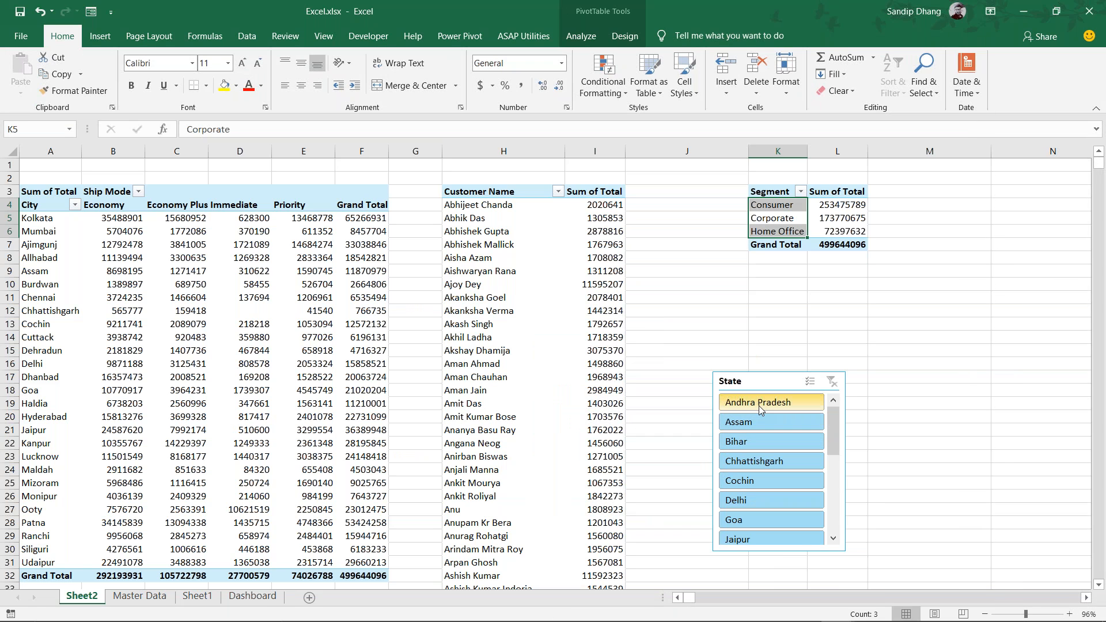
# Filter the Segment PivotTable by several single states, ending on Chhattishgarh, and move the State slicer closer to the table
pyautogui.click(759, 402)
pyautogui.click(755, 460)
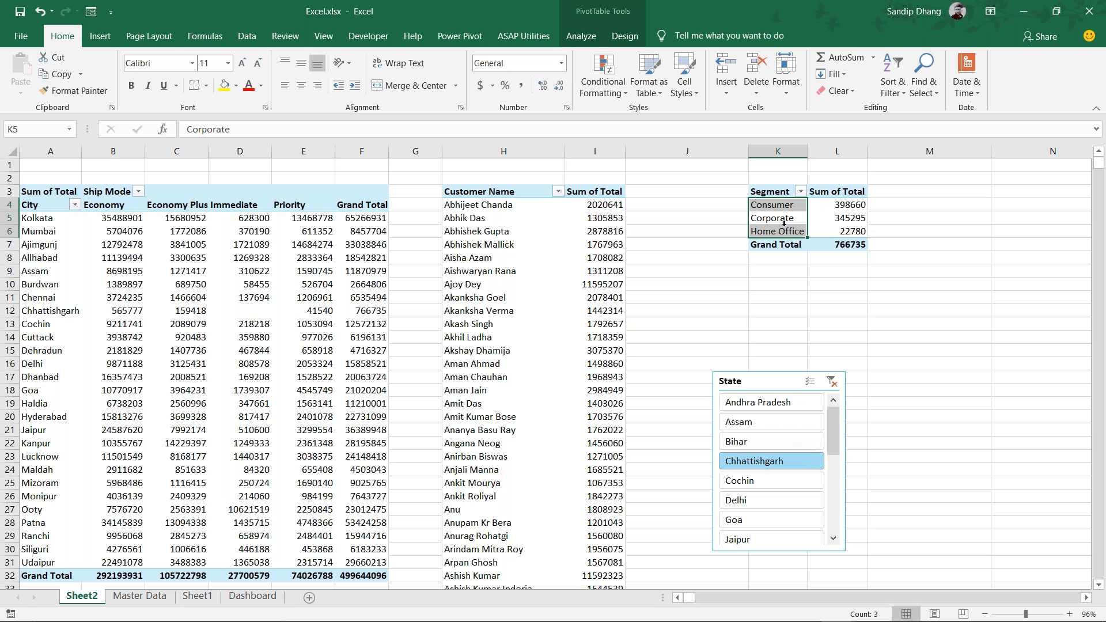
pyautogui.click(769, 499)
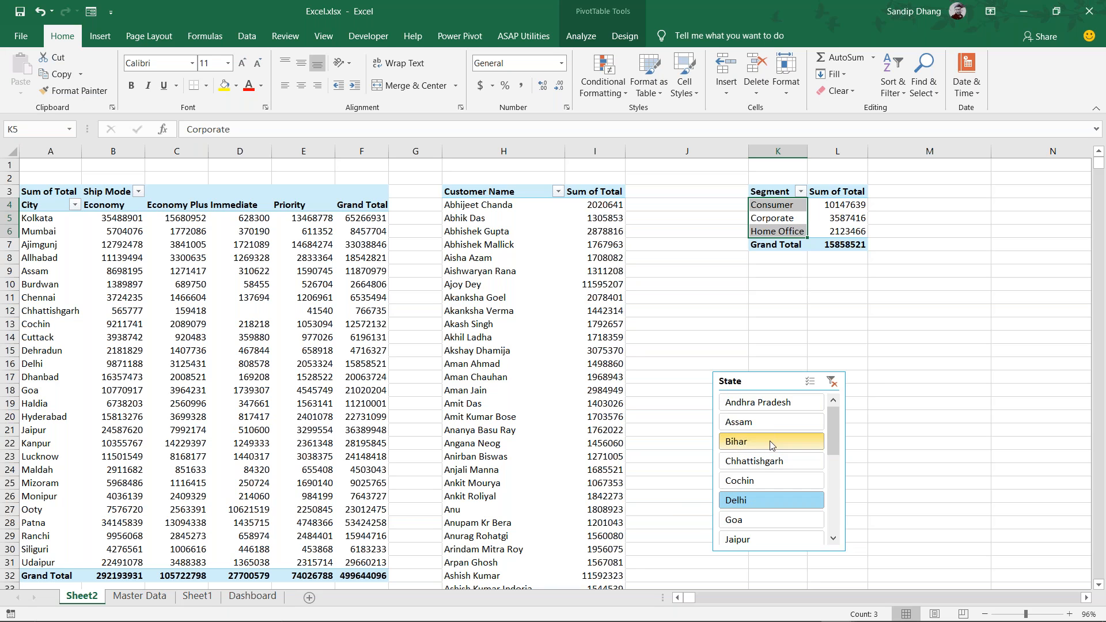
pyautogui.click(769, 424)
pyautogui.click(769, 462)
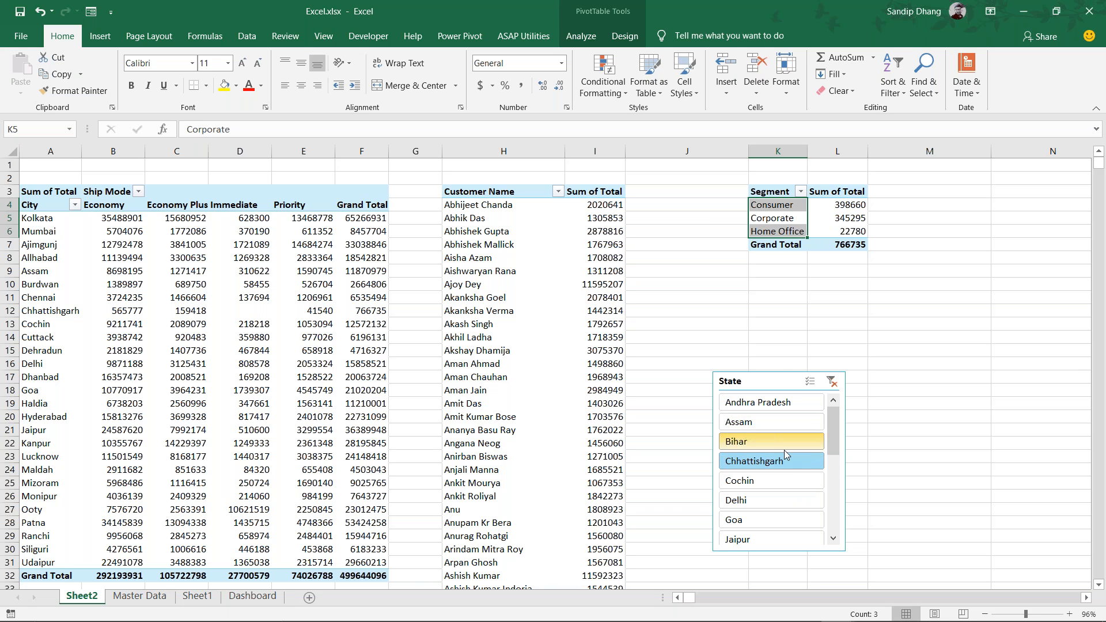
pyautogui.moveTo(753, 373); pyautogui.dragTo(712, 296)
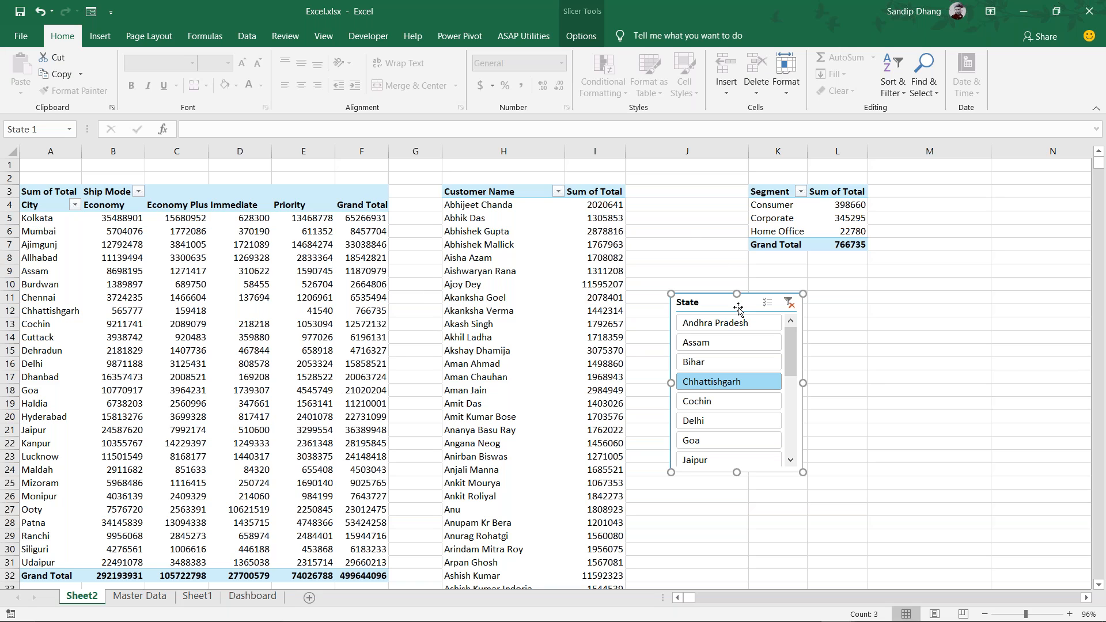
# Check the PivotTable names of the Customer Name and City by Ship Mode PivotTables
pyautogui.click(477, 270)
pyautogui.hotkey('ctrl', 'space')
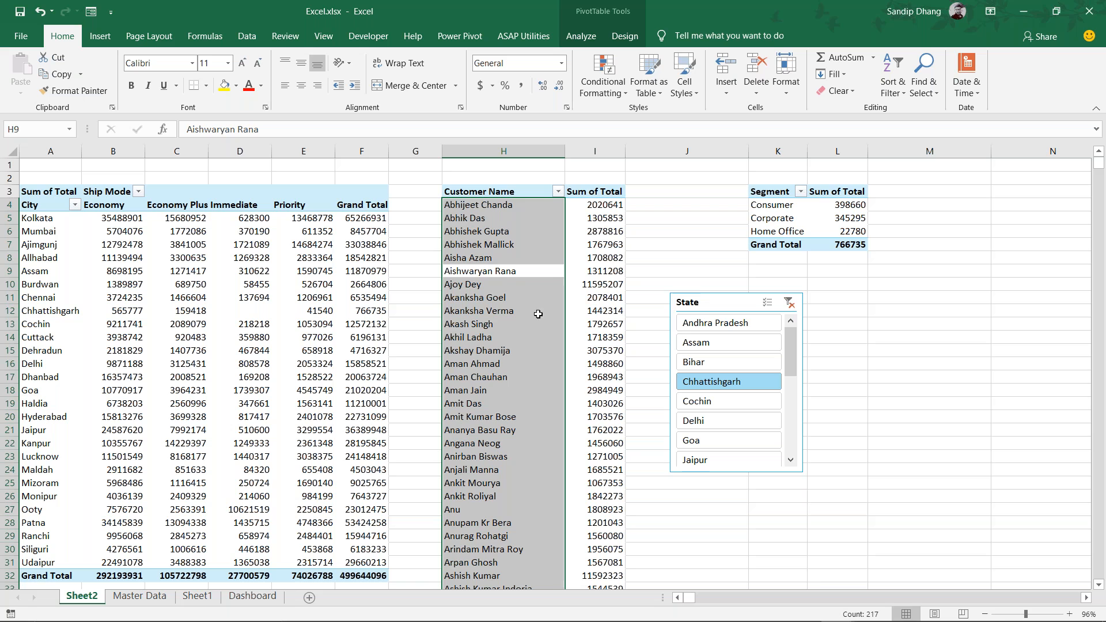
pyautogui.click(323, 283)
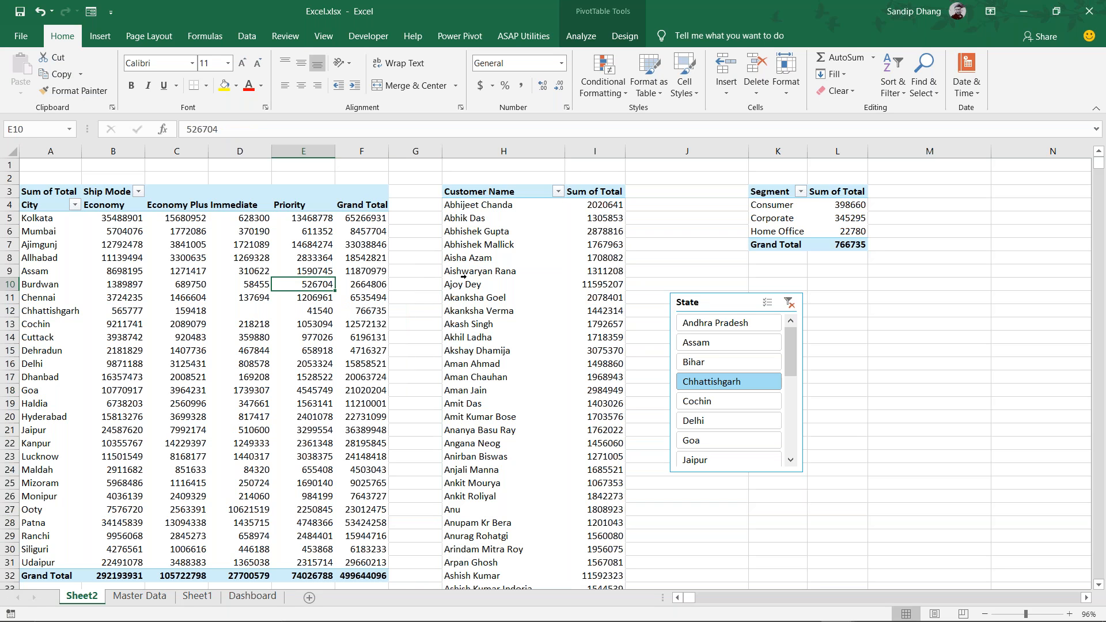
pyautogui.click(464, 273)
pyautogui.hotkey('shift', 'Right')
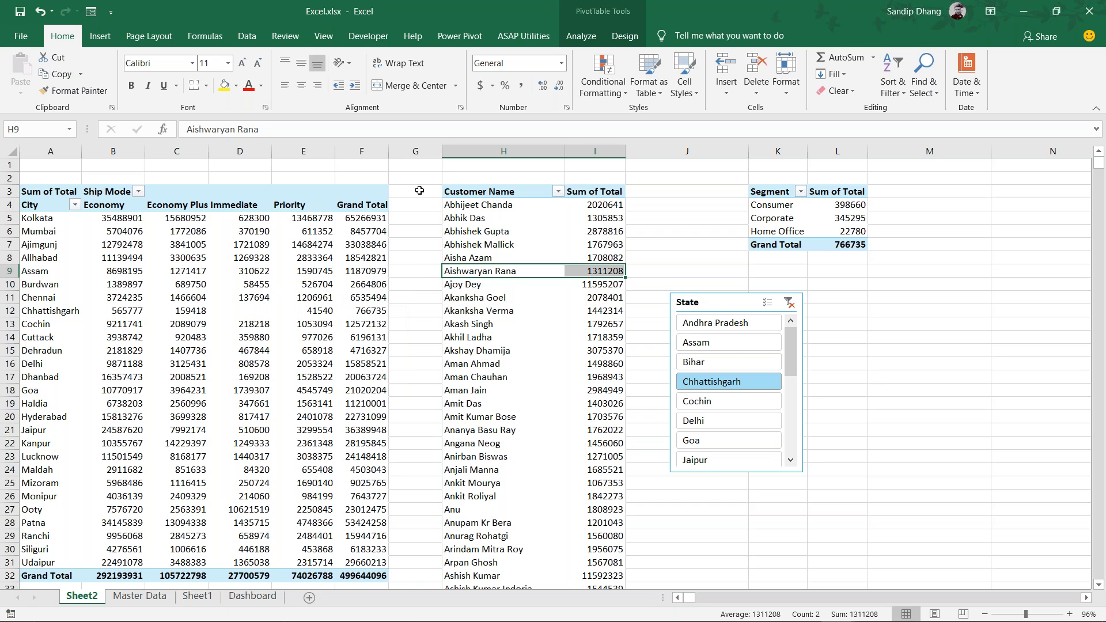
pyautogui.click(581, 36)
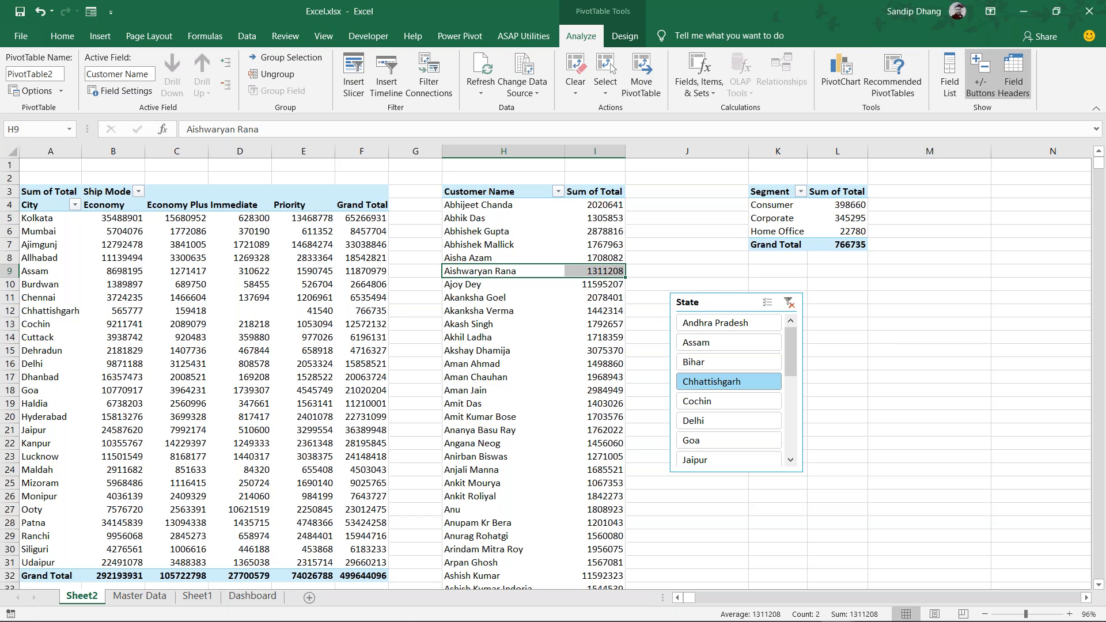
pyautogui.click(66, 232)
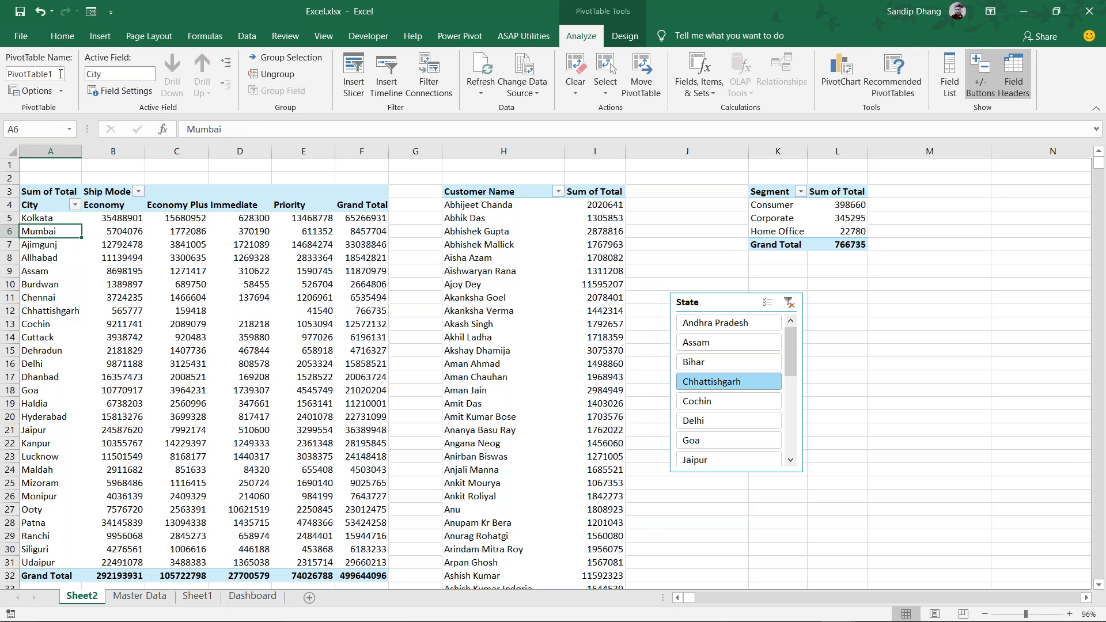
# Connect the State slicer to PivotTable1 on Sheet2 and to the PivotTables on Report Sheet through its report connections
pyautogui.click(721, 297)
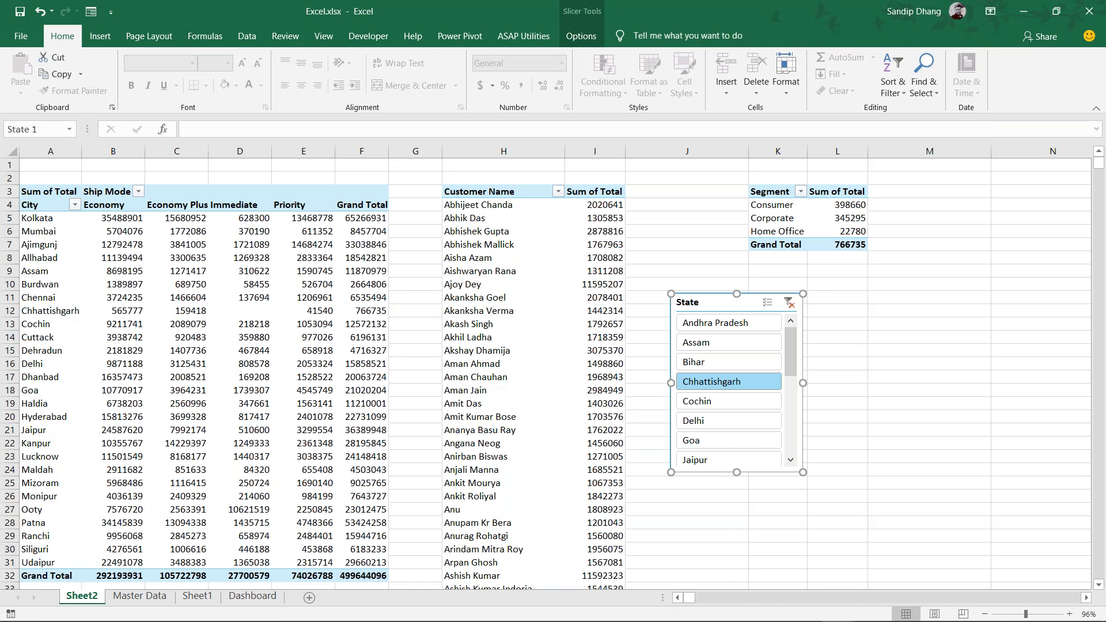
pyautogui.rightClick(722, 297)
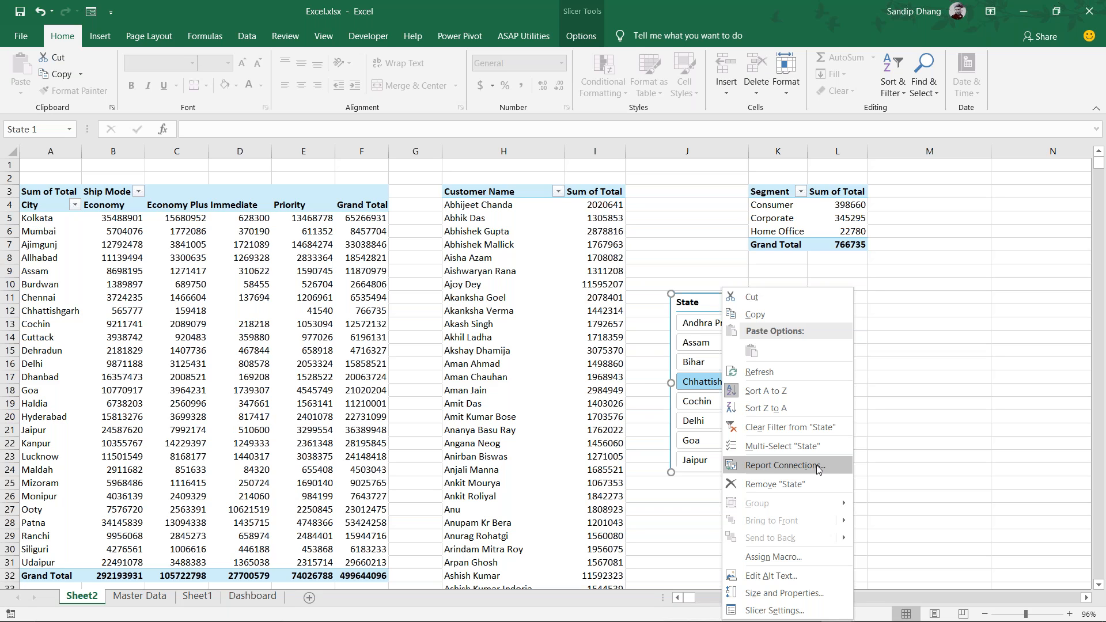
pyautogui.click(768, 468)
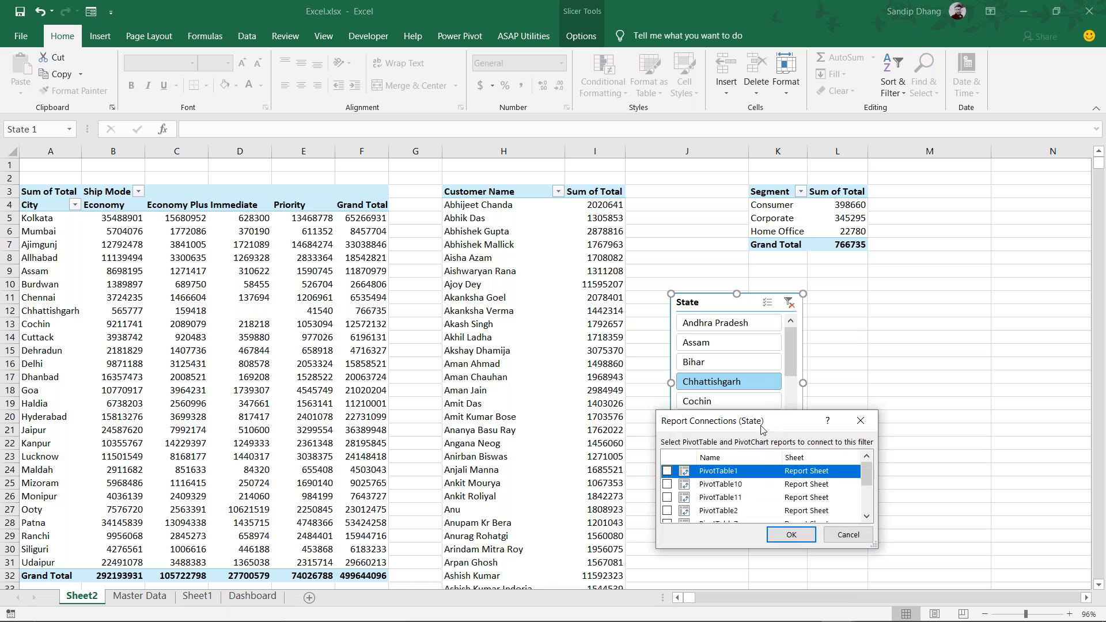
pyautogui.moveTo(786, 427); pyautogui.dragTo(838, 254)
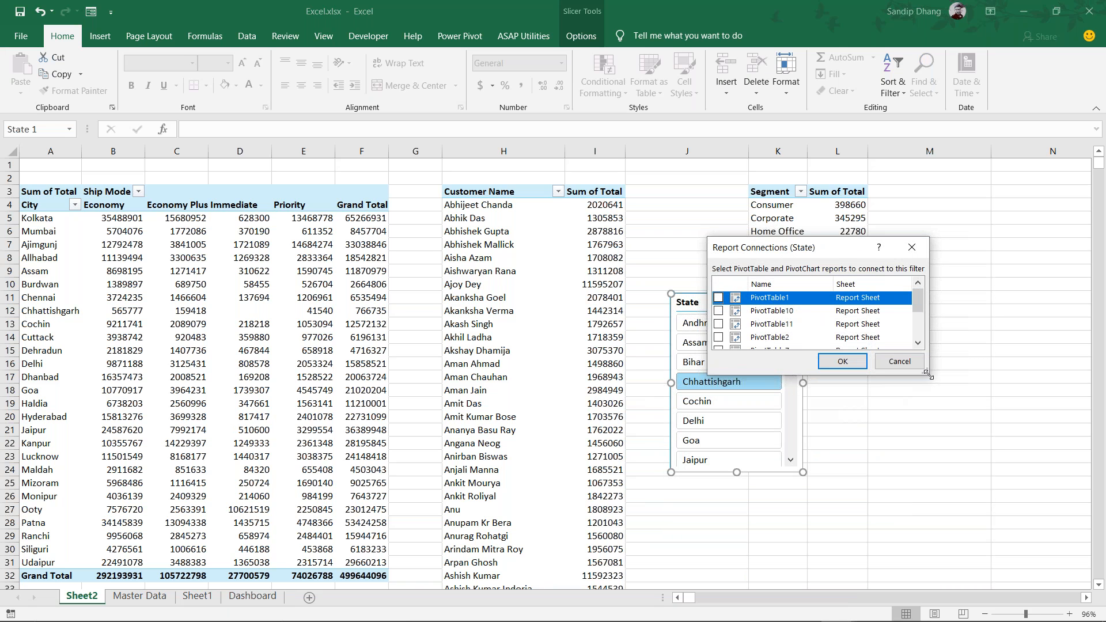
pyautogui.moveTo(926, 373); pyautogui.dragTo(969, 499)
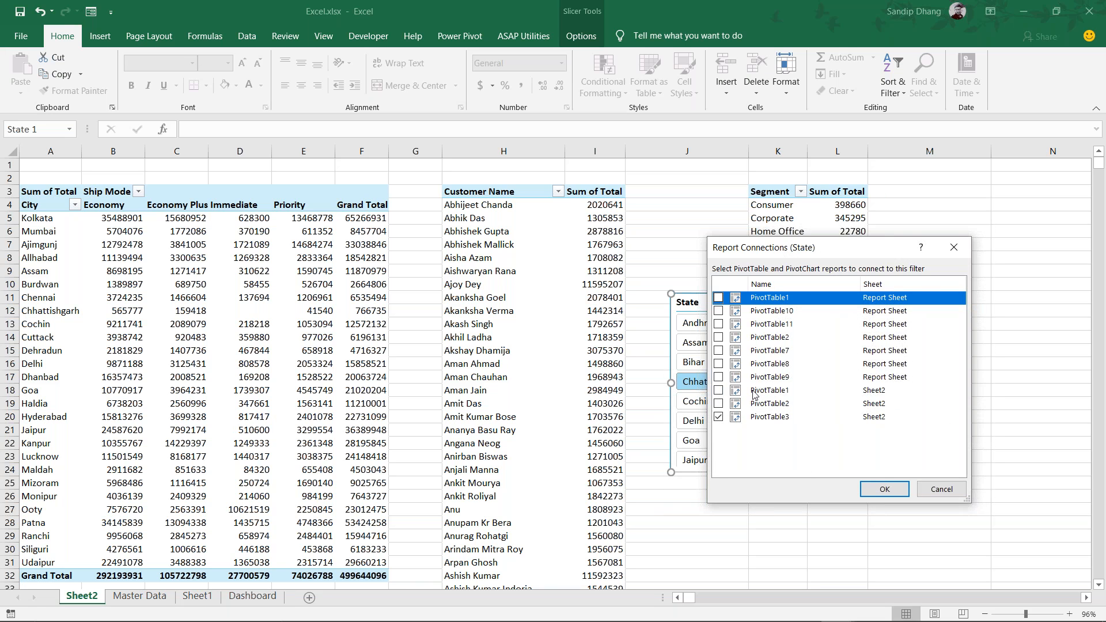
pyautogui.click(723, 393)
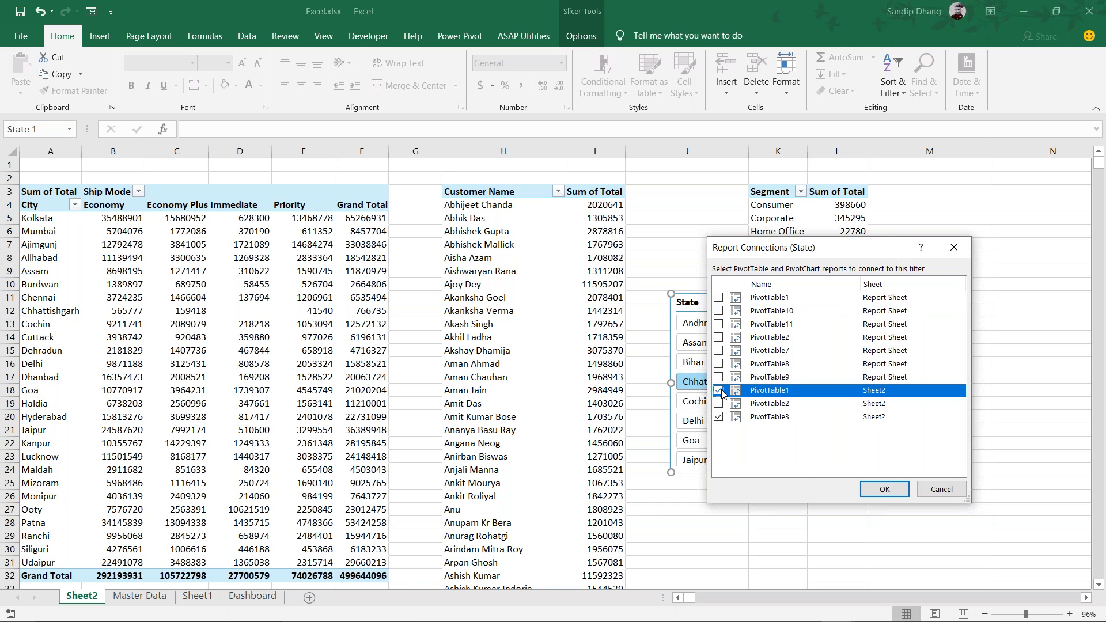
pyautogui.click(721, 339)
pyautogui.click(719, 338)
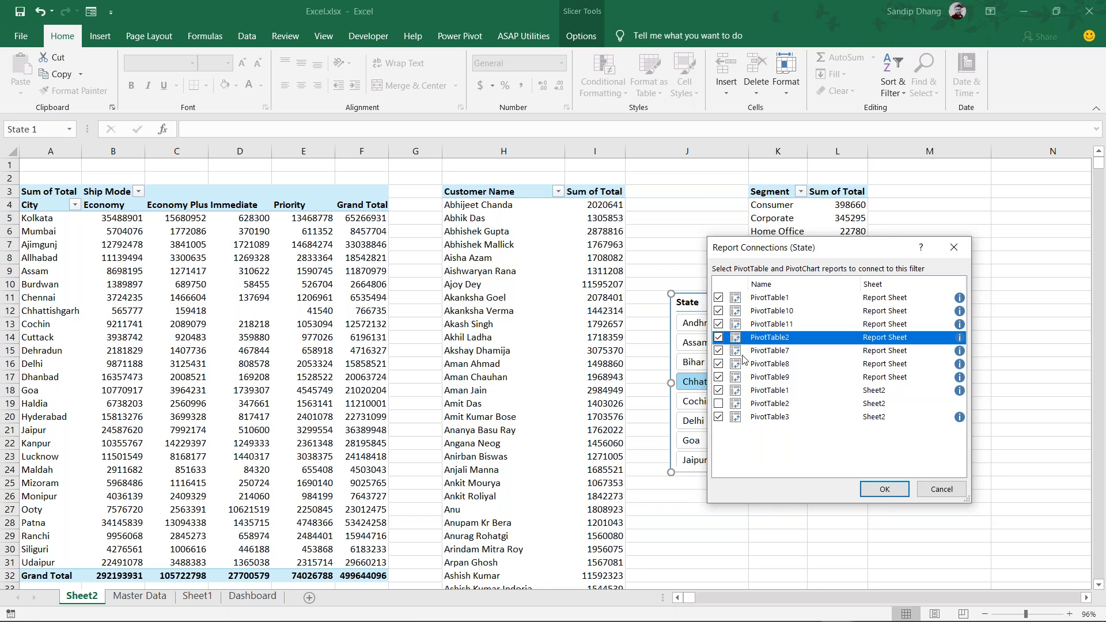
pyautogui.click(905, 494)
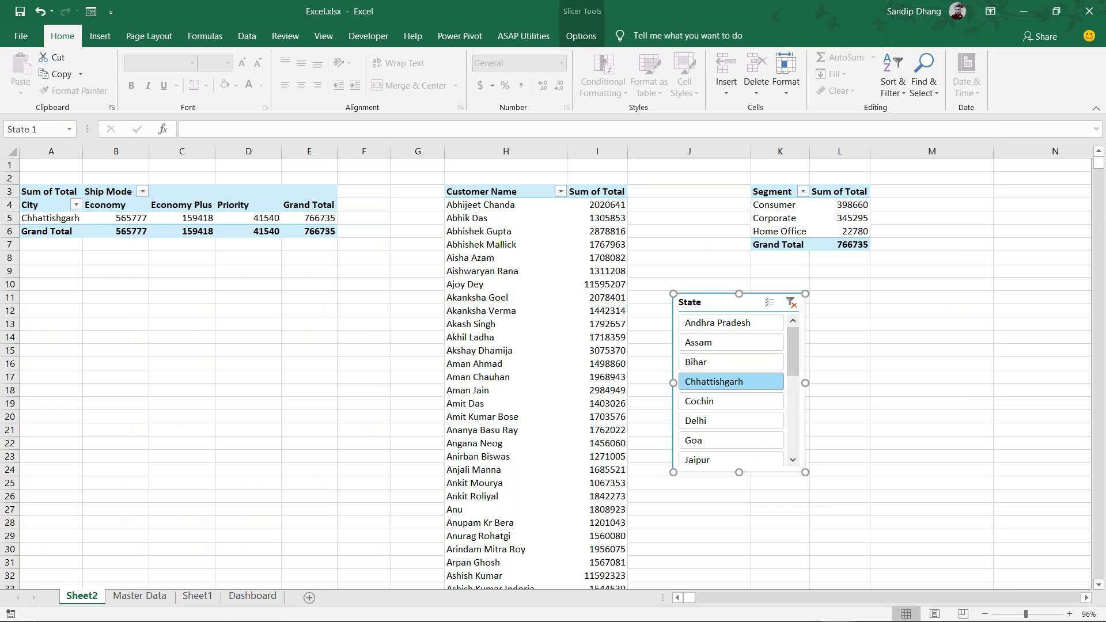
# Filter the connected PivotTables by single states with the State slicer, including Assam and ending on Andhra Pradesh
pyautogui.moveTo(251, 222)
pyautogui.click(752, 346)
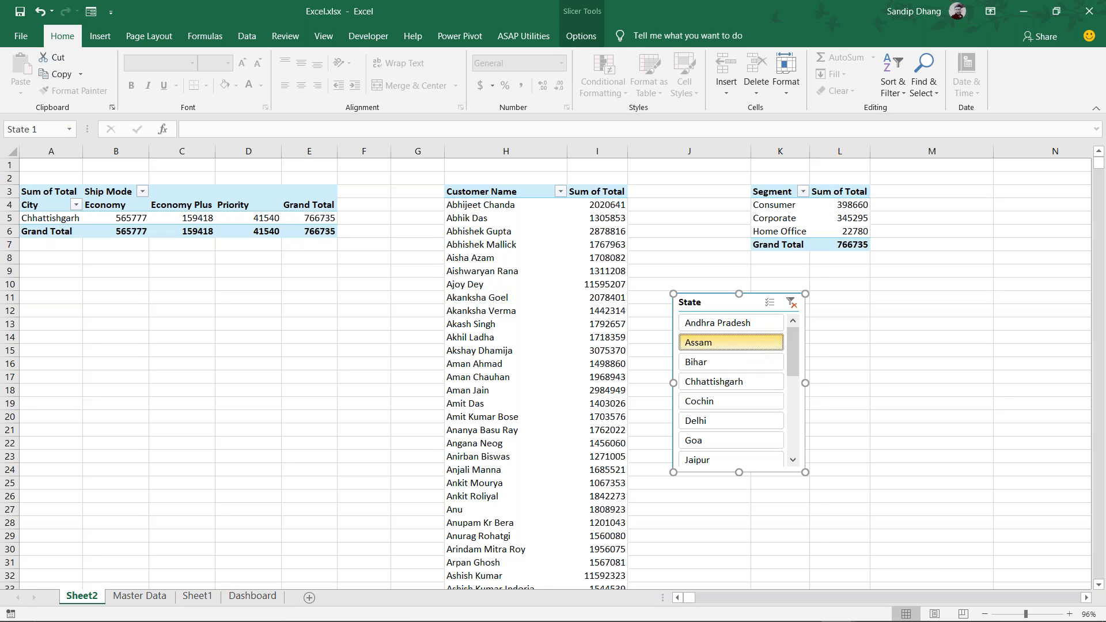
pyautogui.click(729, 431)
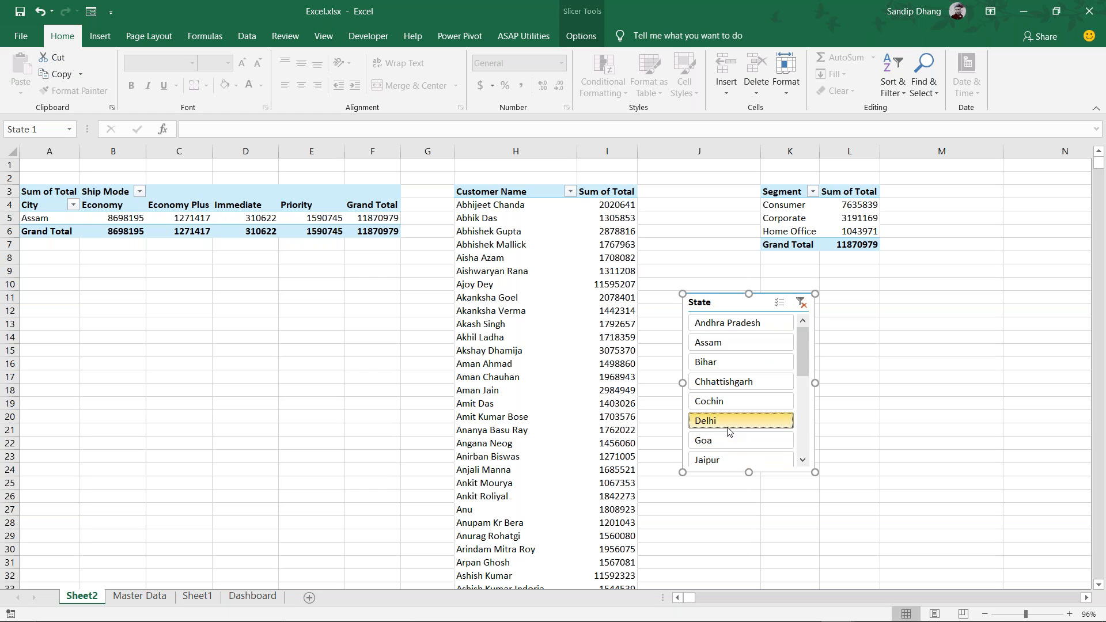
pyautogui.click(740, 322)
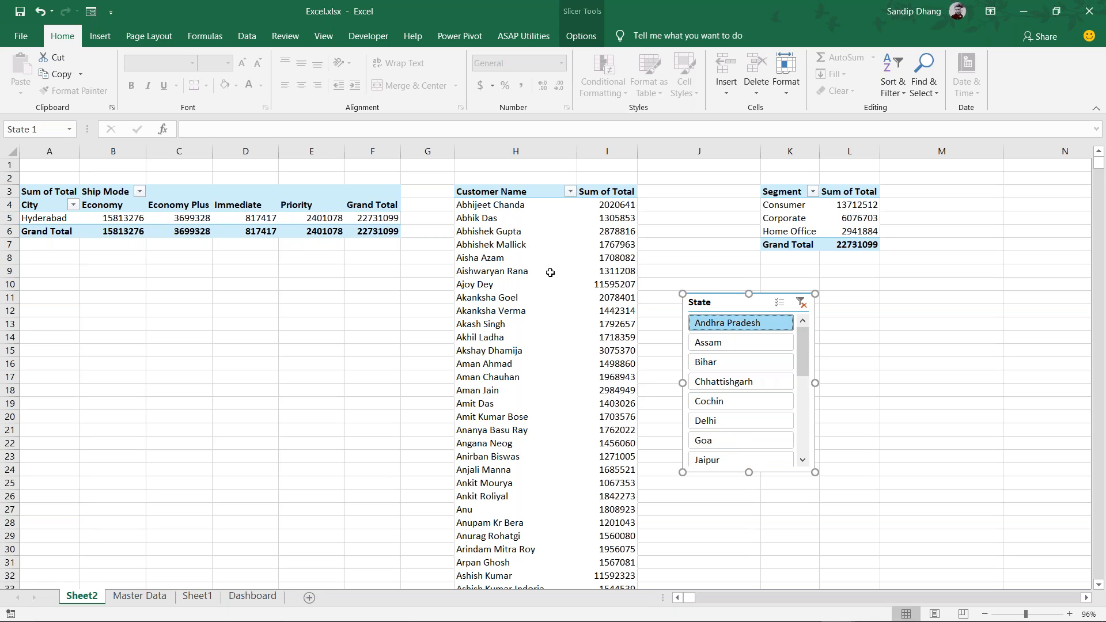
# Rename the Customer Name PivotTable as cn
pyautogui.click(534, 239)
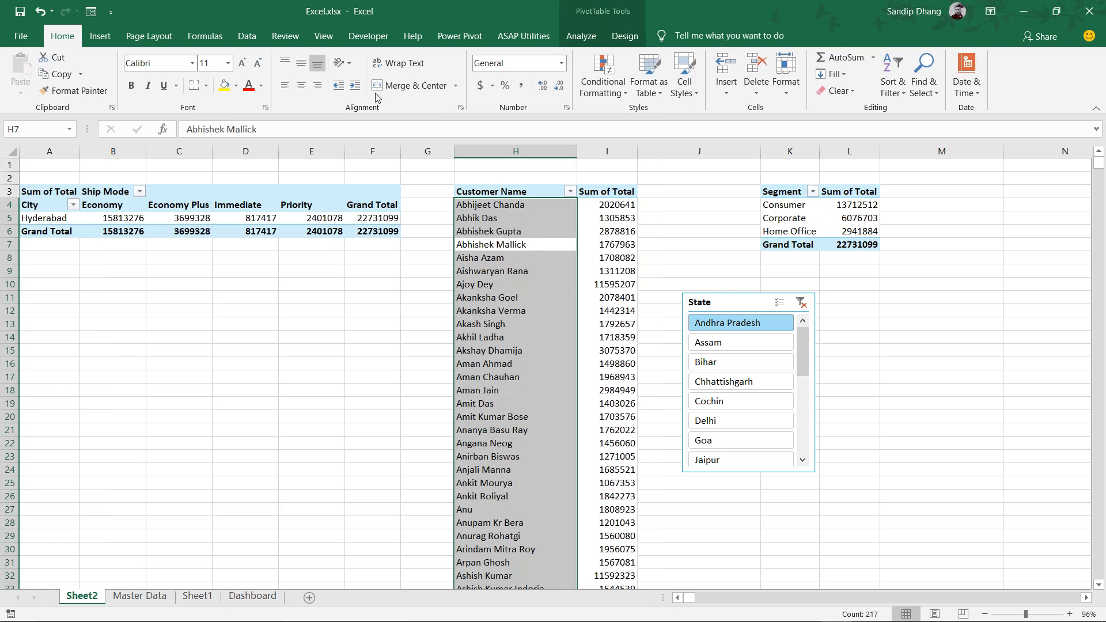
pyautogui.click(723, 299)
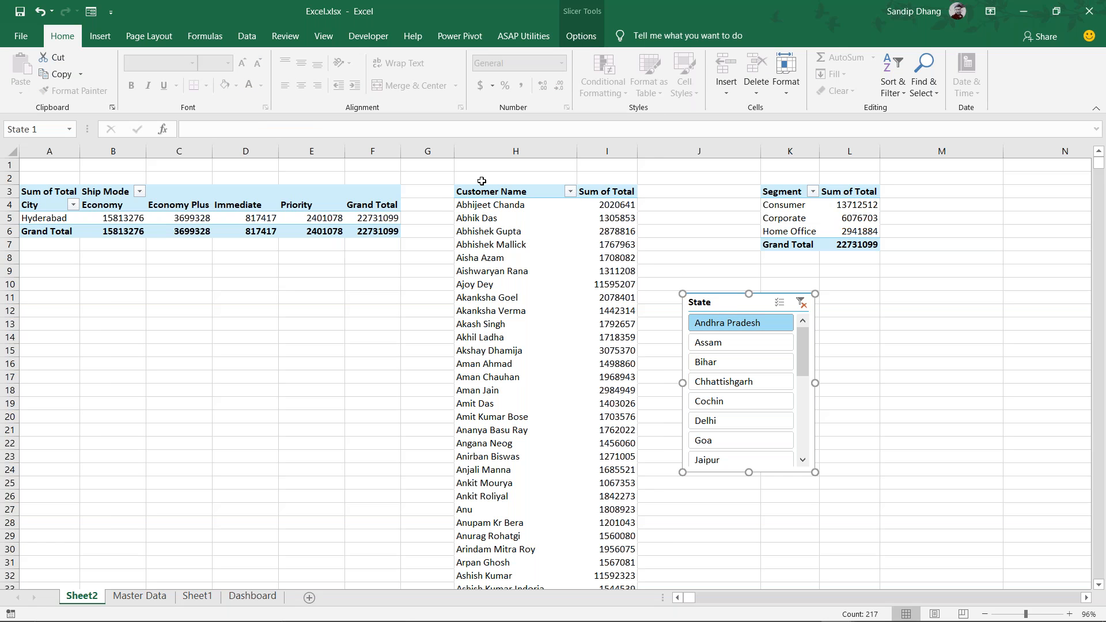
pyautogui.click(482, 217)
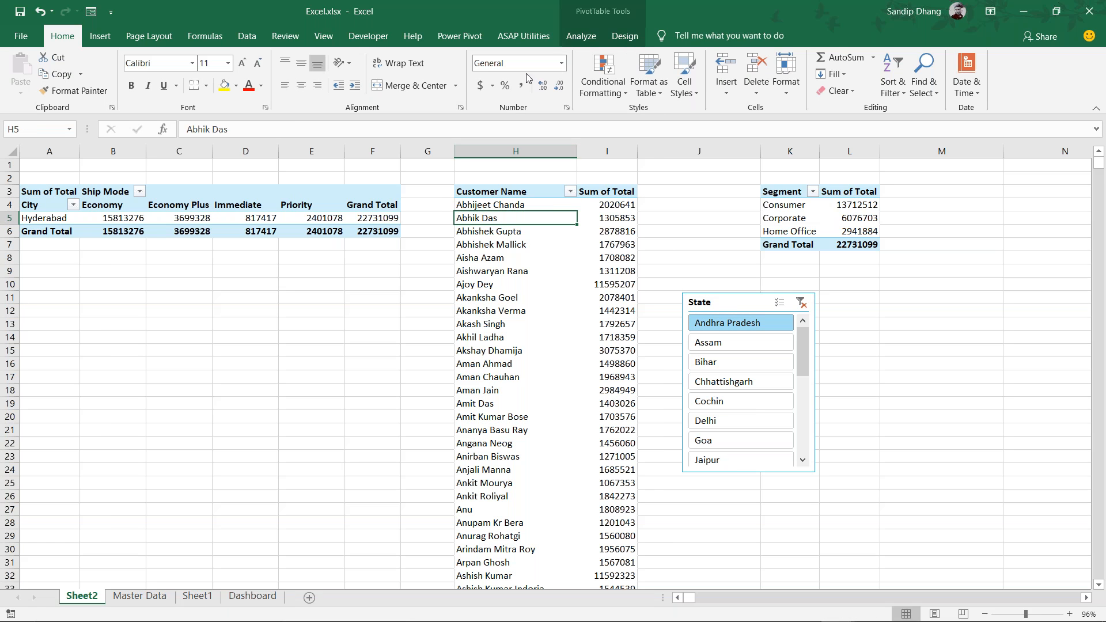
pyautogui.click(582, 34)
pyautogui.click(57, 73)
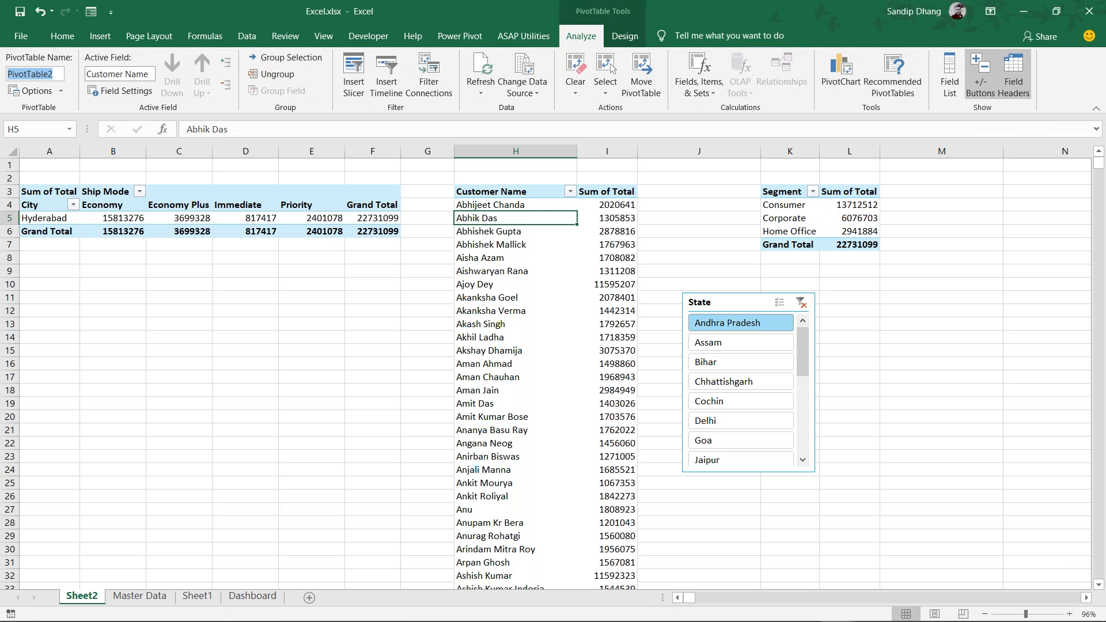
pyautogui.write('ccn')
pyautogui.click(721, 300)
pyautogui.rightClick(723, 289)
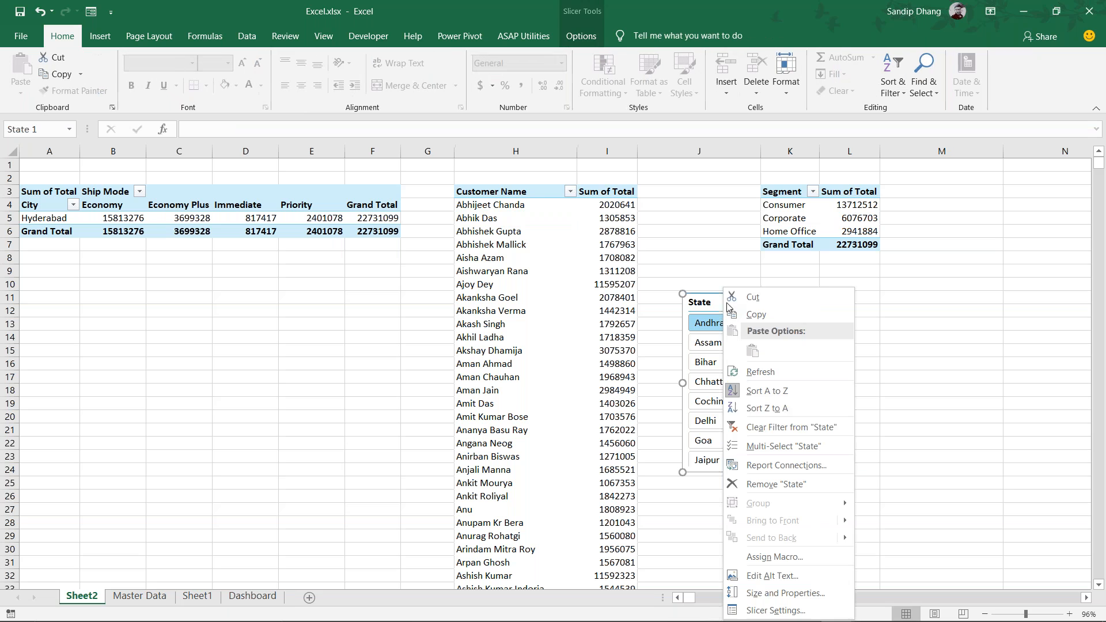
pyautogui.click(836, 471)
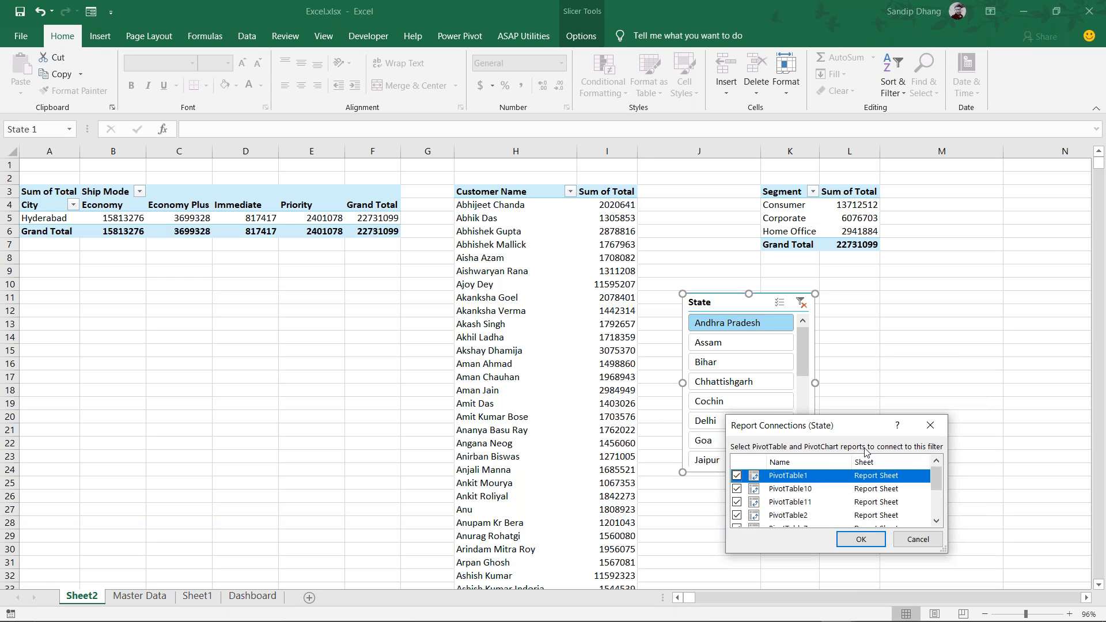
pyautogui.moveTo(830, 420); pyautogui.dragTo(621, 344)
pyautogui.moveTo(752, 485); pyautogui.dragTo(965, 577)
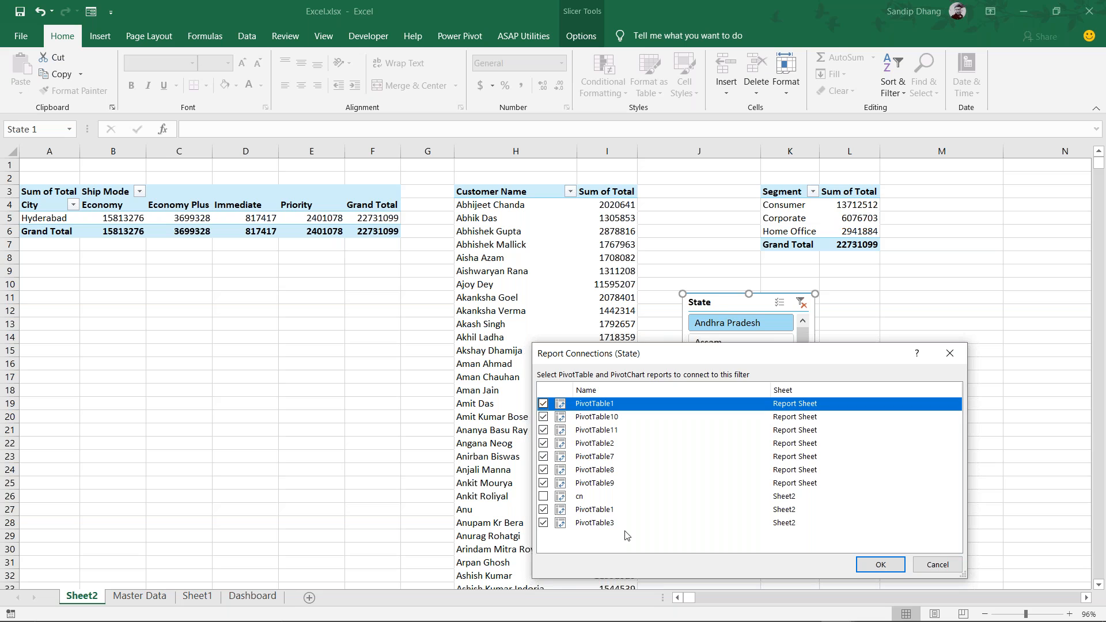
pyautogui.click(543, 417)
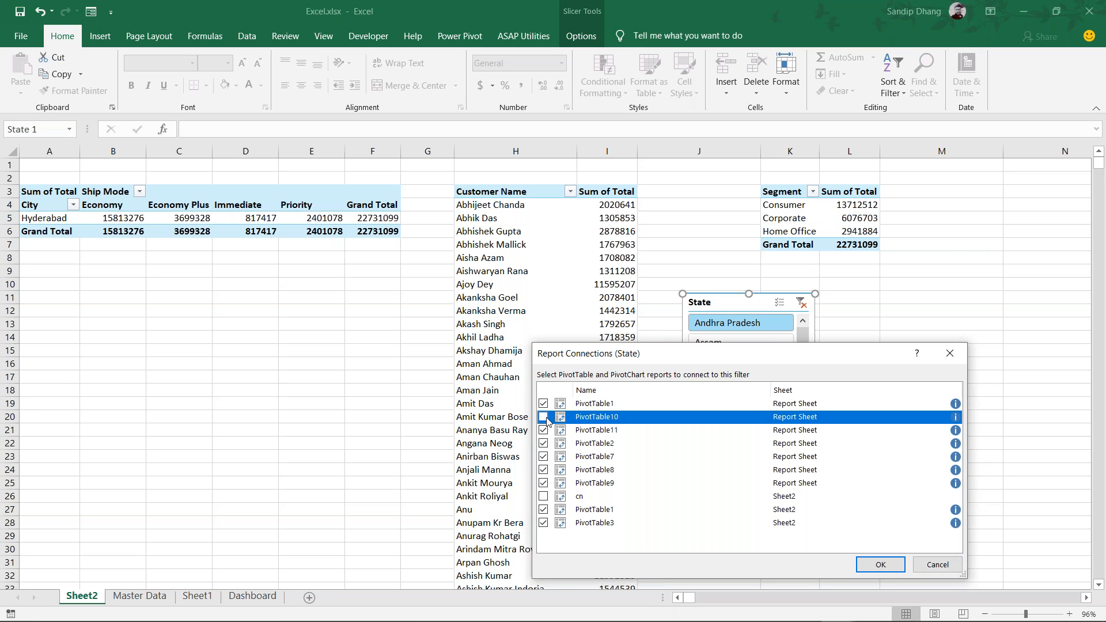
pyautogui.click(543, 430)
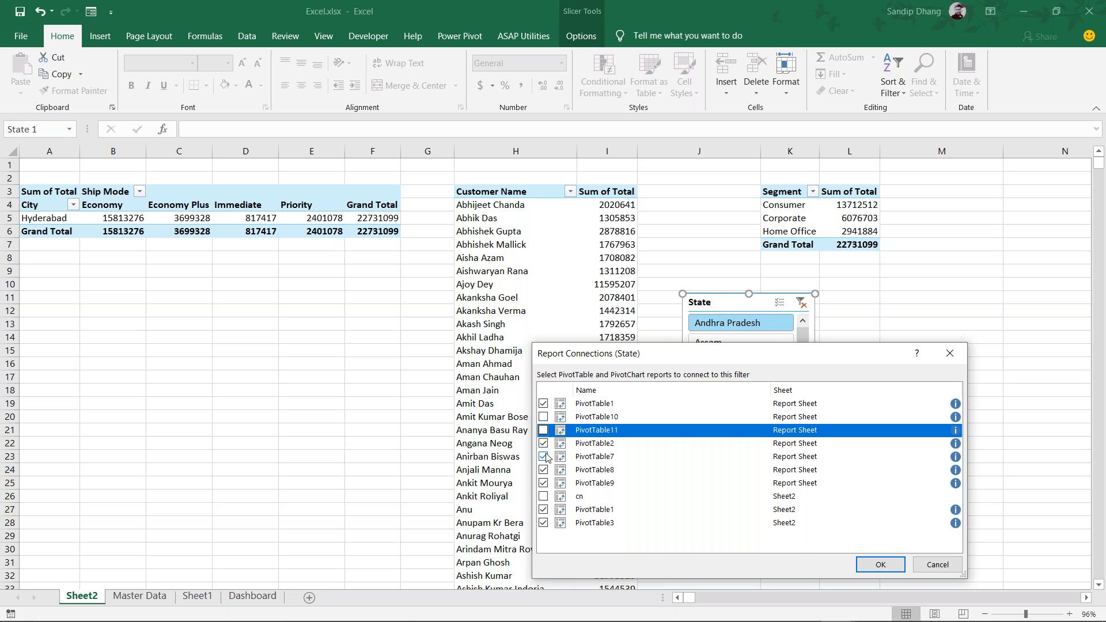
pyautogui.click(949, 354)
pyautogui.press('Escape')
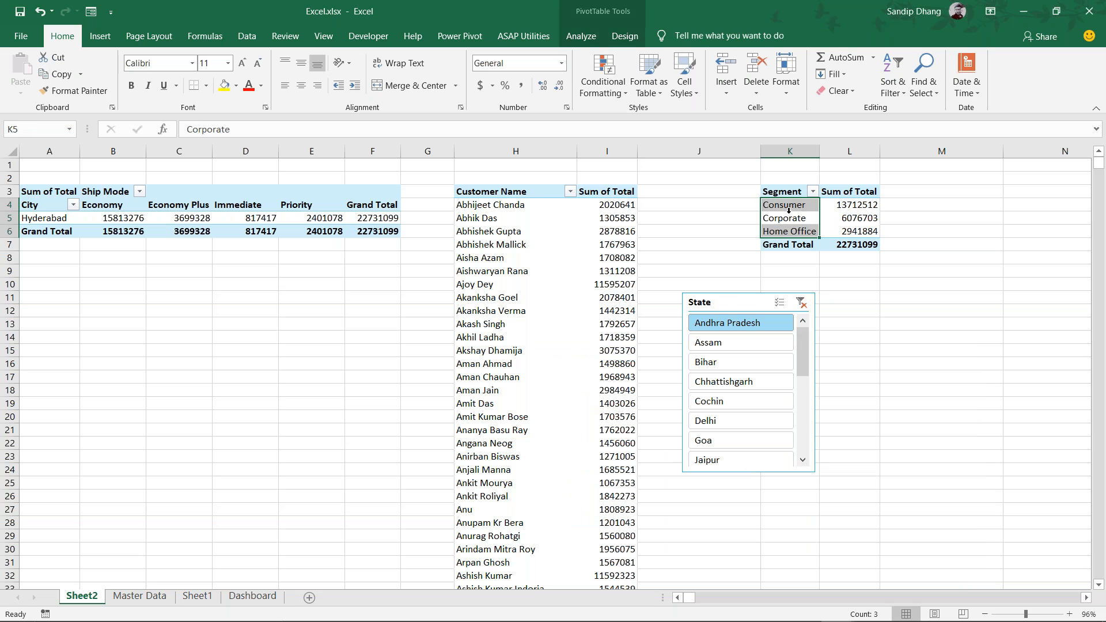
# Rename the Segment PivotTable as se and the City by Ship Mode PivotTable as city
pyautogui.click(573, 35)
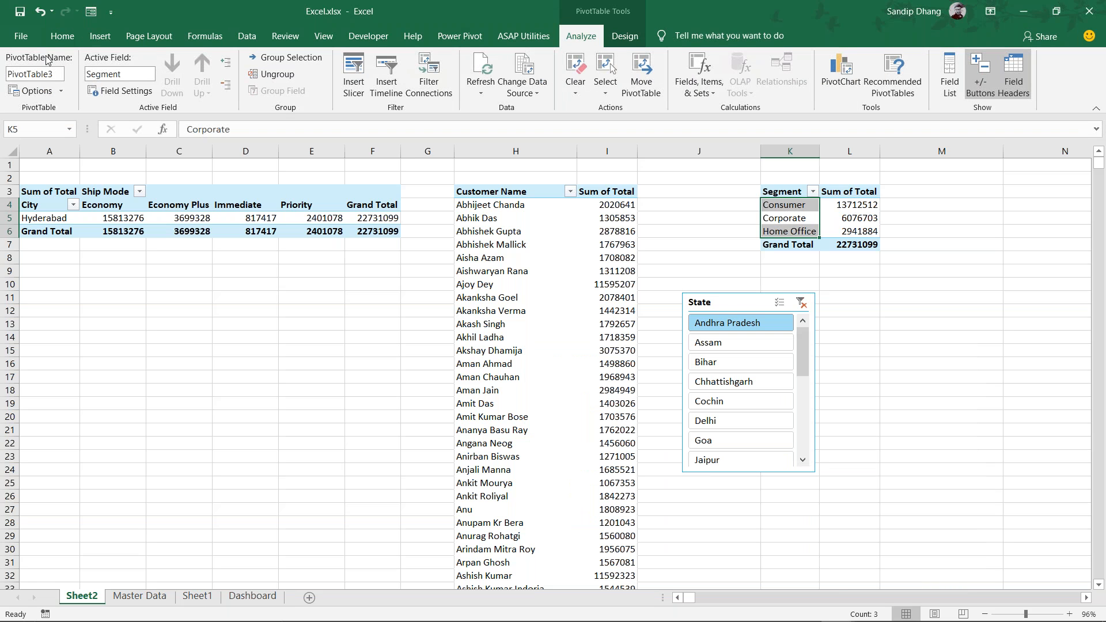
pyautogui.click(60, 72)
pyautogui.write('se')
pyautogui.click(99, 216)
pyautogui.click(58, 76)
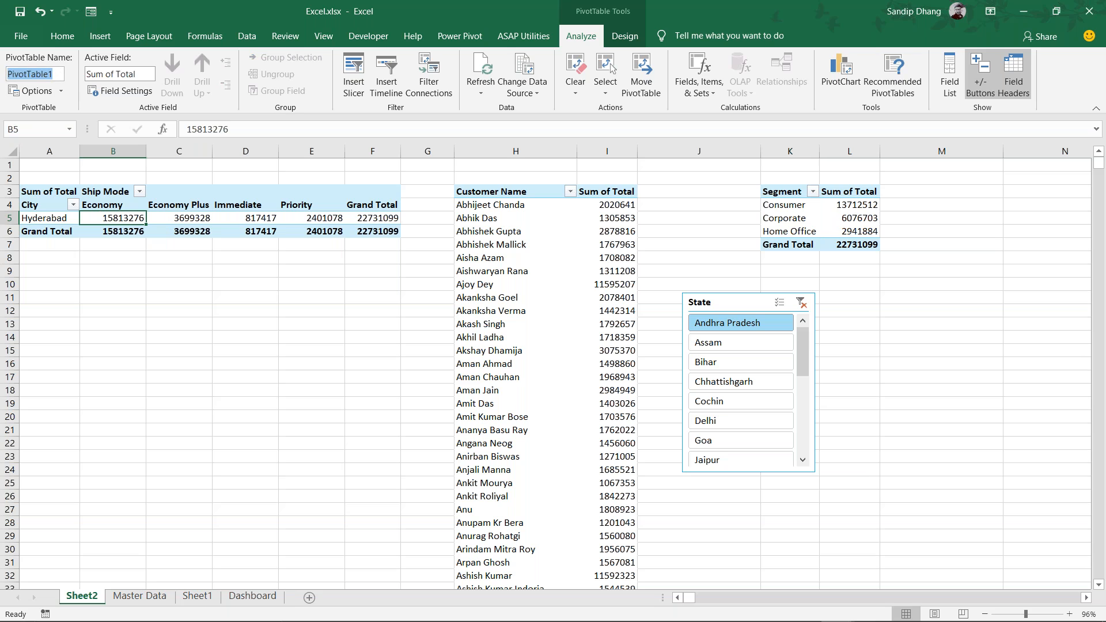
pyautogui.write('city')
# Include the cn PivotTable on Sheet2 in the State slicer's report connections, enlarging the dialog to show the whole list
pyautogui.click(739, 304)
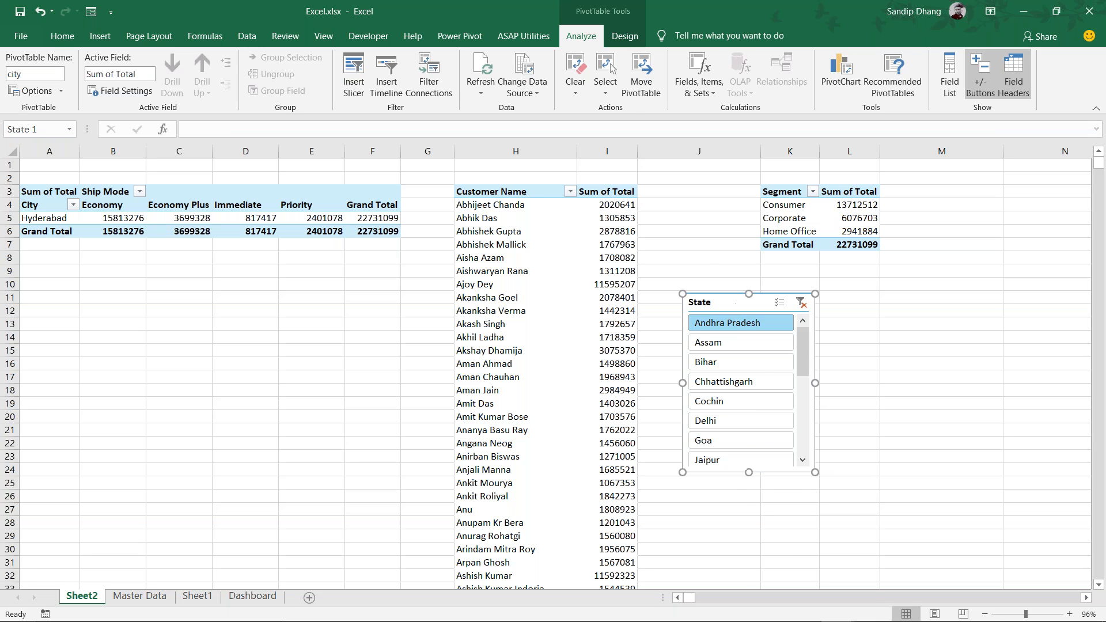
pyautogui.rightClick(738, 304)
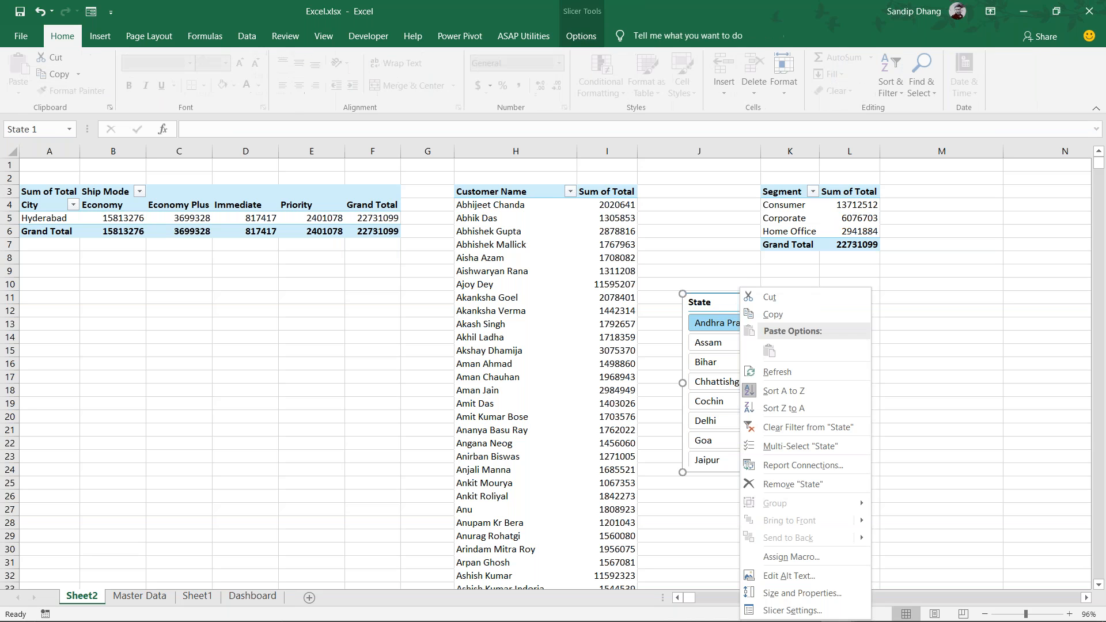
pyautogui.click(804, 467)
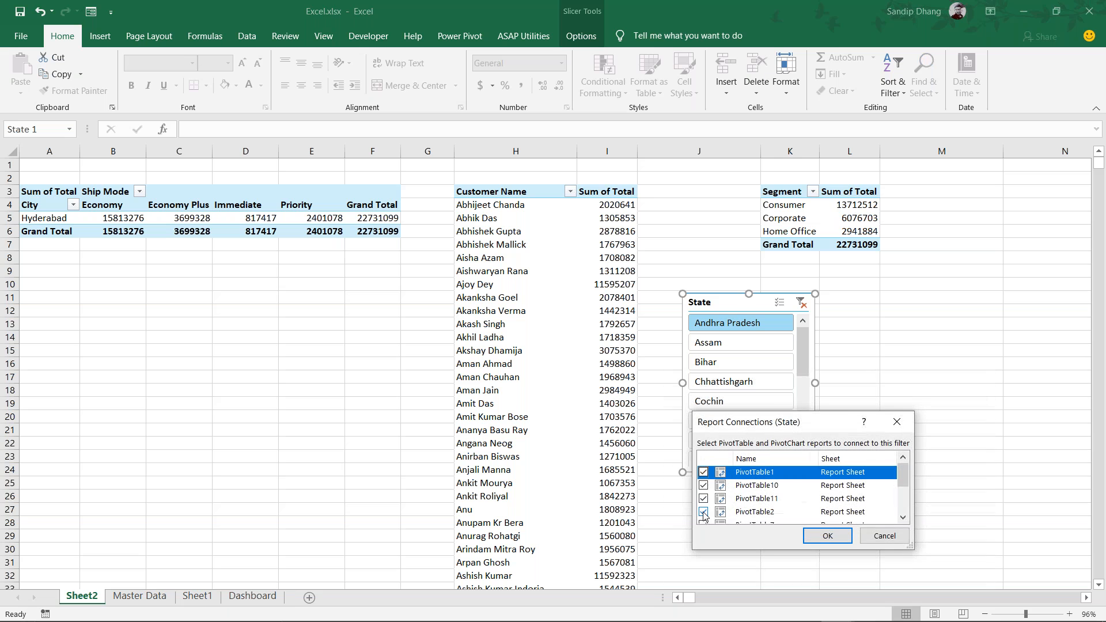
pyautogui.moveTo(809, 425); pyautogui.dragTo(497, 262)
pyautogui.moveTo(598, 384); pyautogui.dragTo(901, 559)
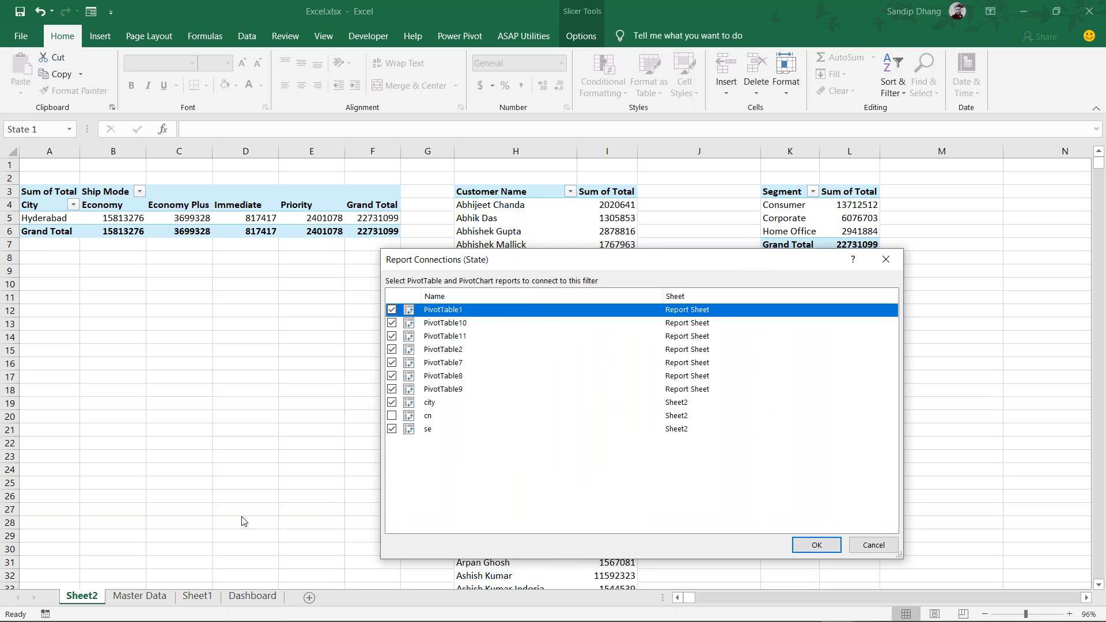
pyautogui.click(391, 415)
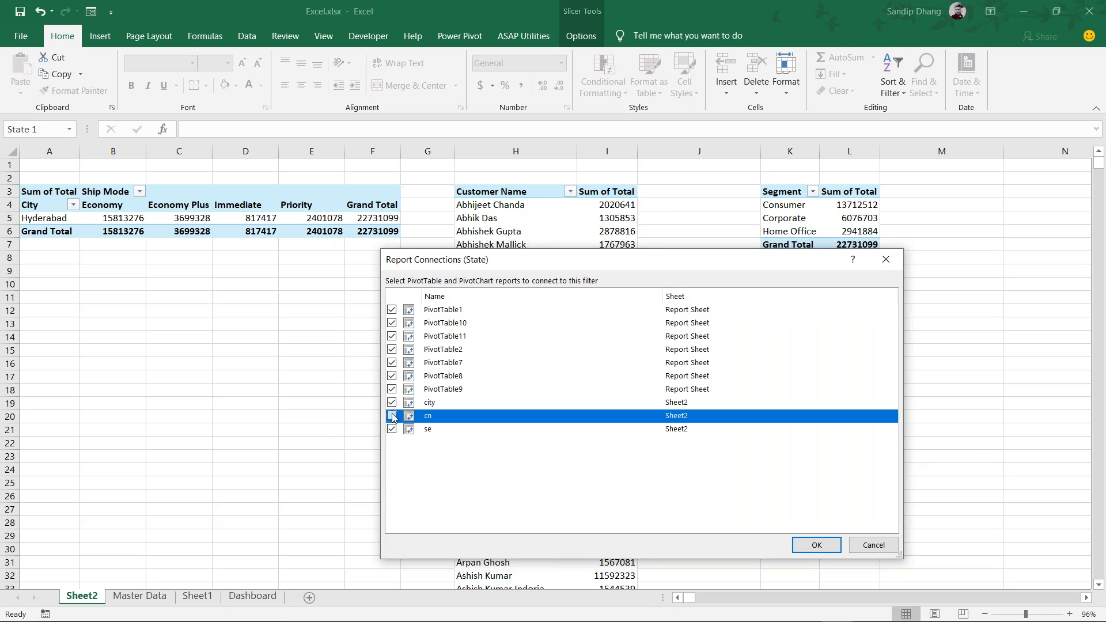
# Disconnect all Report Sheet PivotTables (PivotTable1, 2, 7, 8, 9, 10 and 11) from the State slicer
pyautogui.click(391, 389)
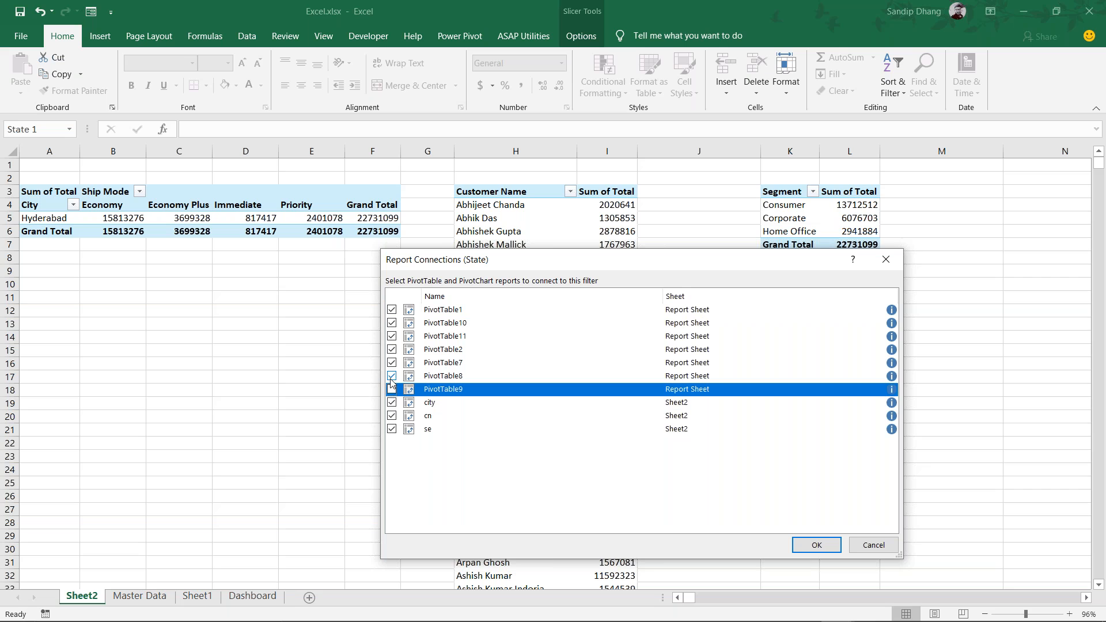
pyautogui.click(392, 376)
pyautogui.click(392, 363)
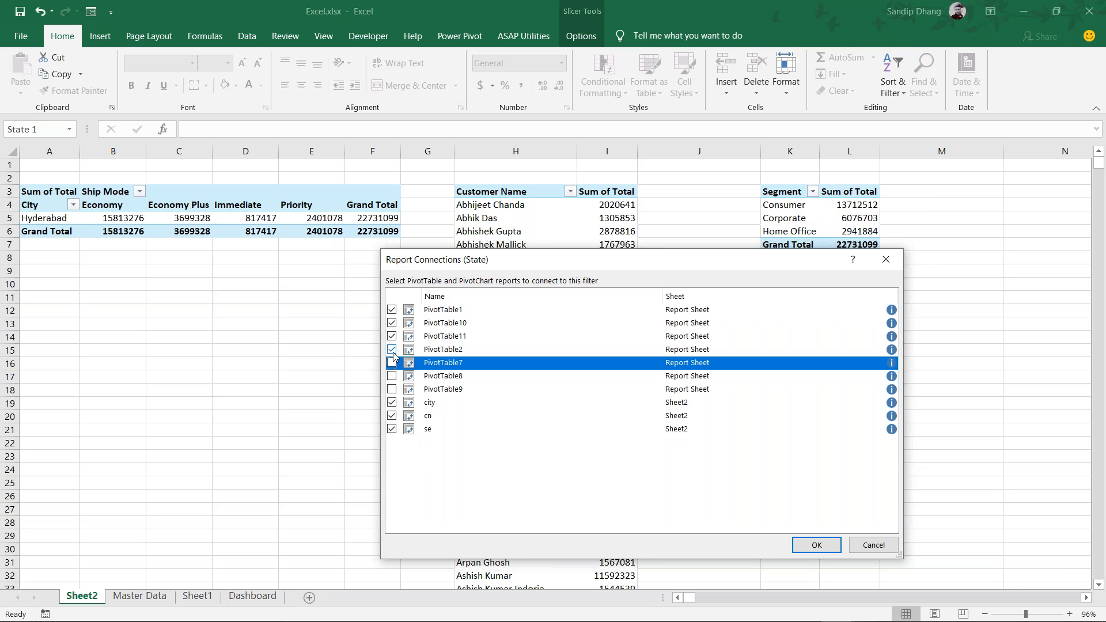
pyautogui.click(392, 350)
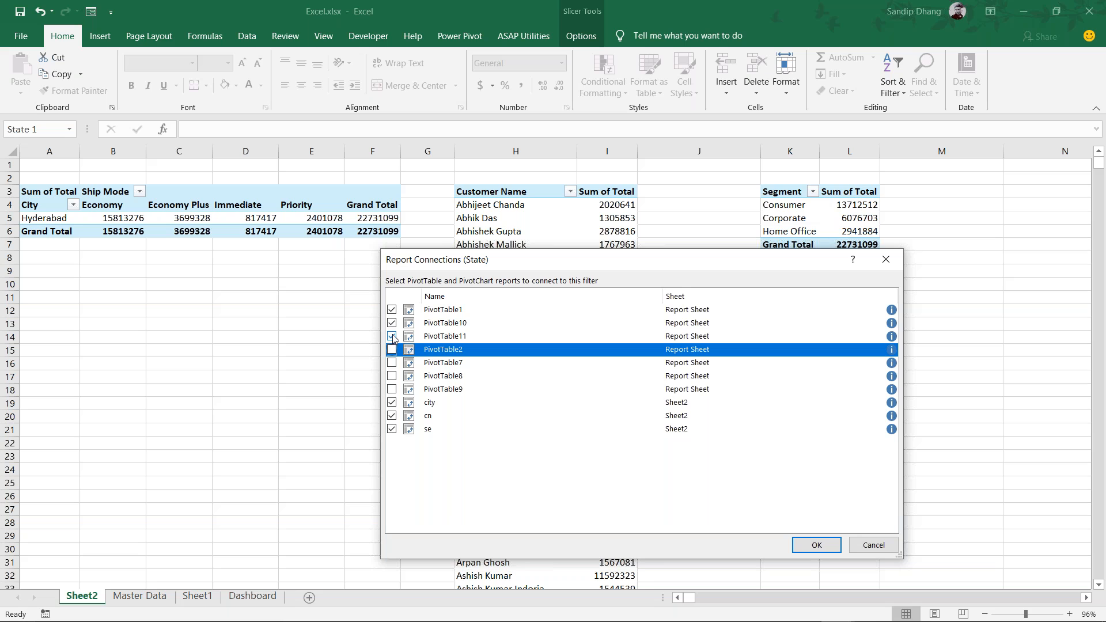
pyautogui.click(392, 336)
pyautogui.click(391, 323)
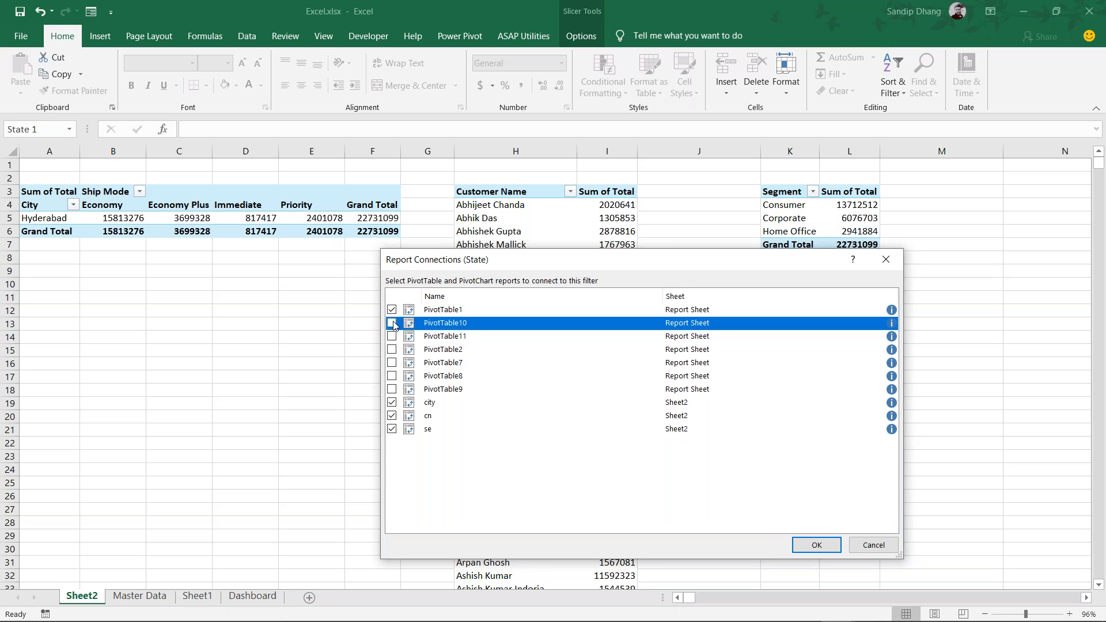
pyautogui.click(390, 316)
pyautogui.click(391, 311)
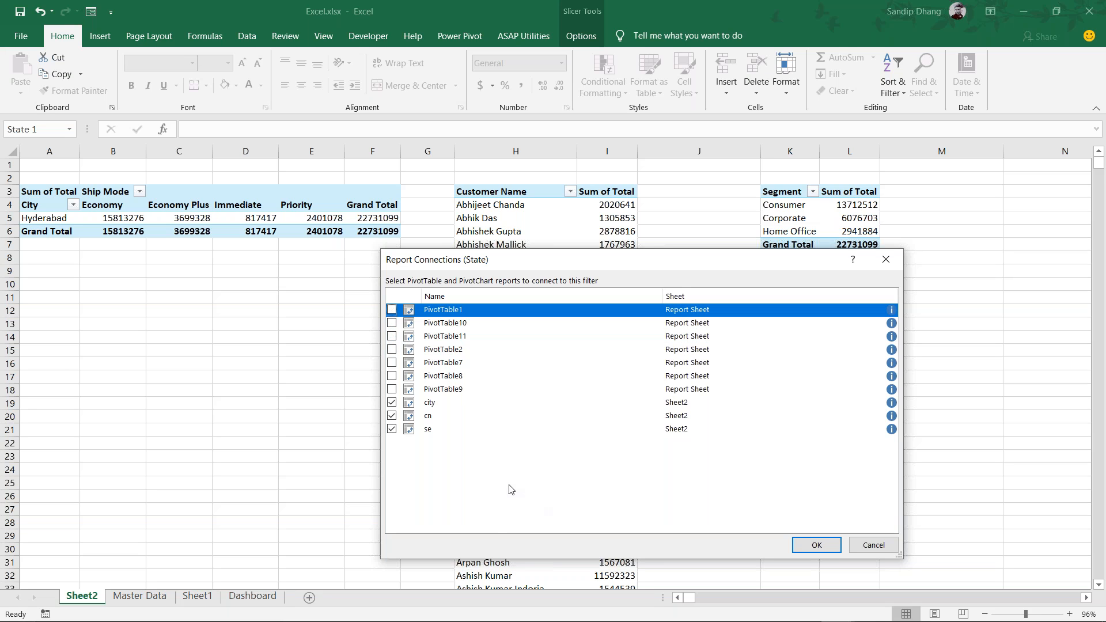
# Apply the State slicer's connections to the city, cn and se pivot tables and filter by Chhattishgarh, Delhi and Jaipur in turn
pyautogui.click(808, 542)
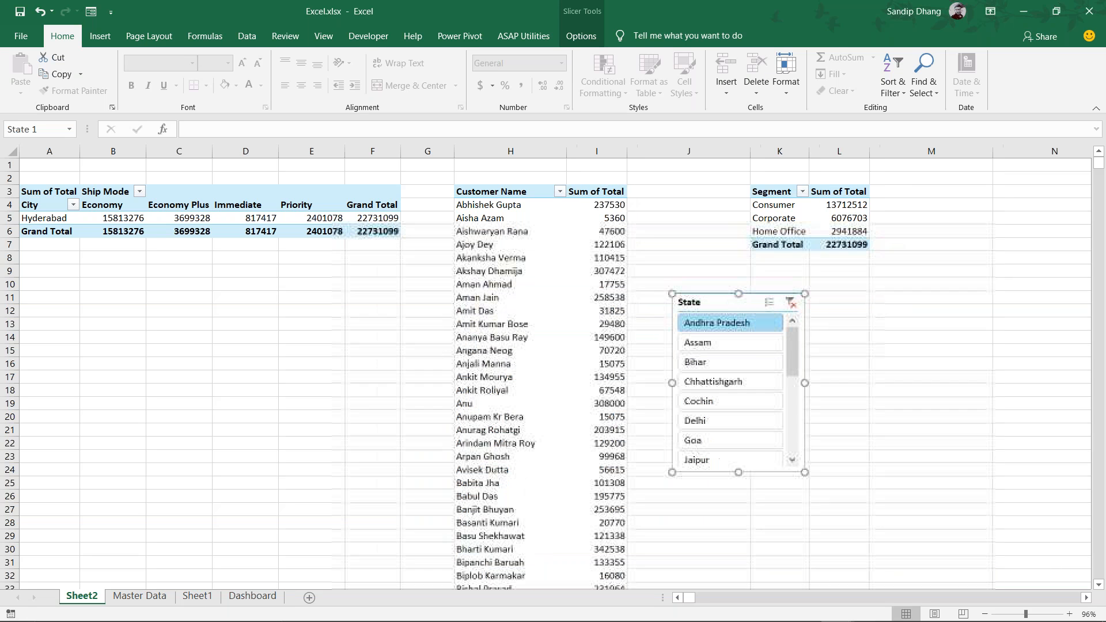
pyautogui.click(717, 356)
pyautogui.click(727, 384)
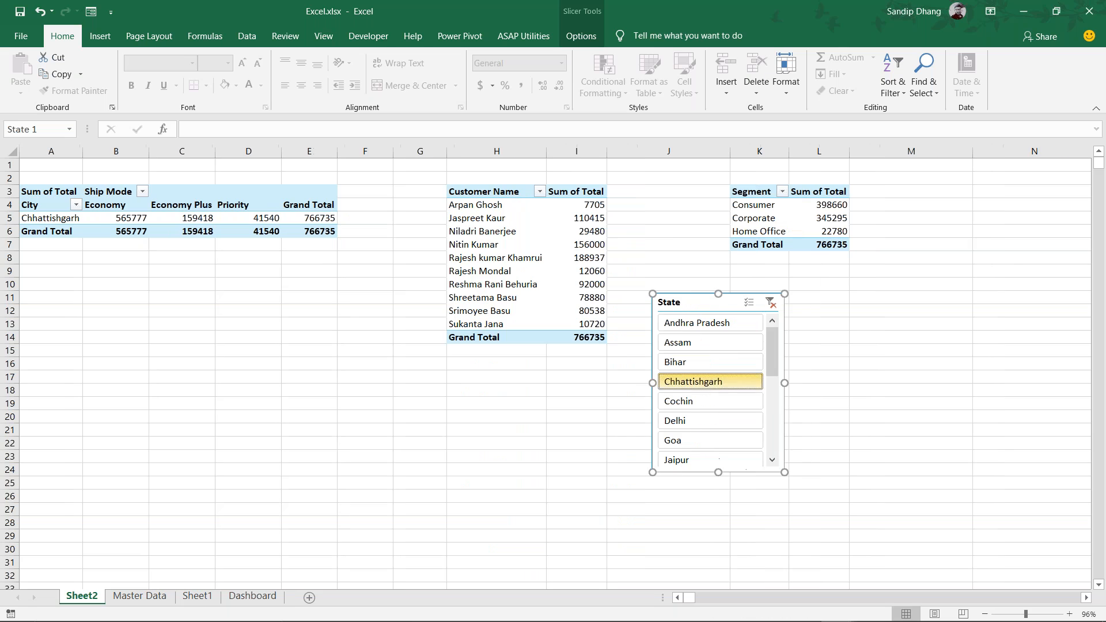
pyautogui.click(732, 420)
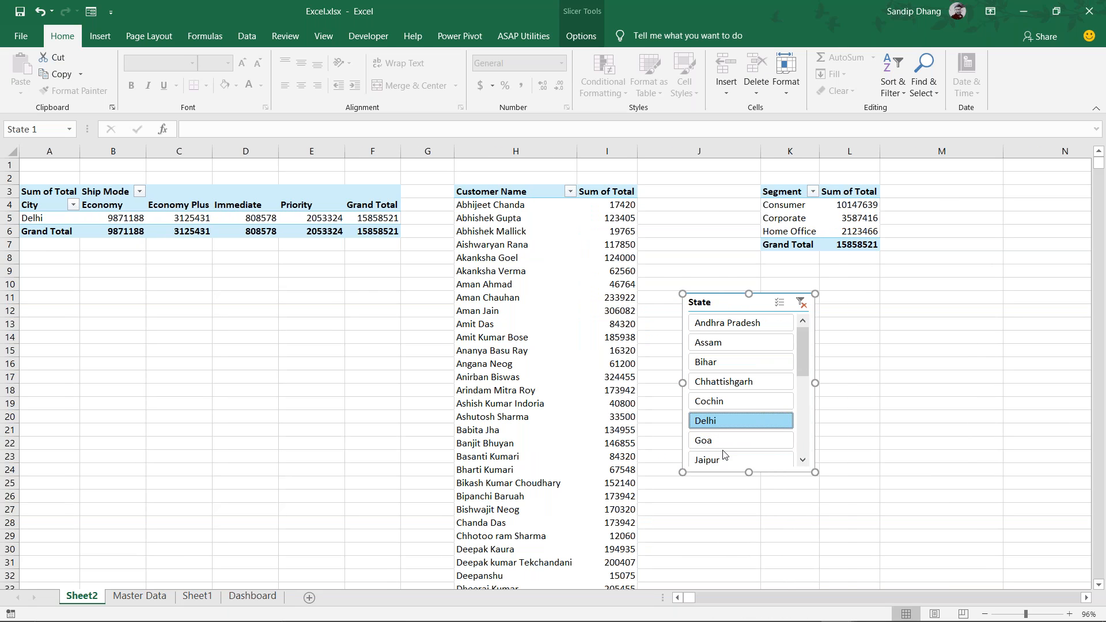
pyautogui.click(724, 459)
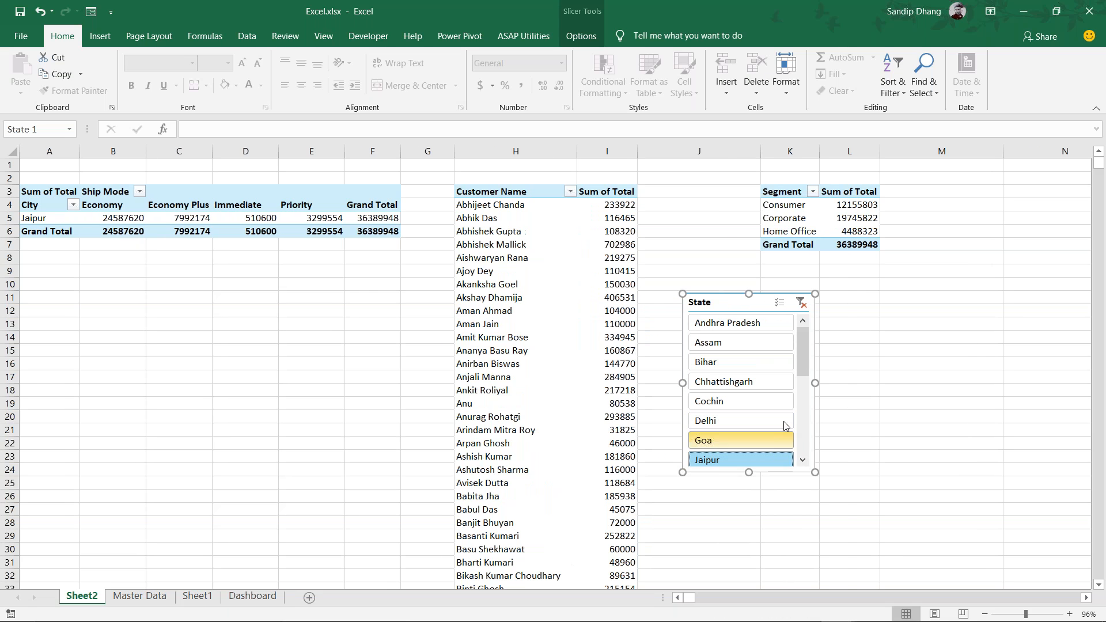
# Filter the three connected pivot tables on Sheet2 to the state of Orissa using the State slicer
pyautogui.scroll(-5, 803, 372)
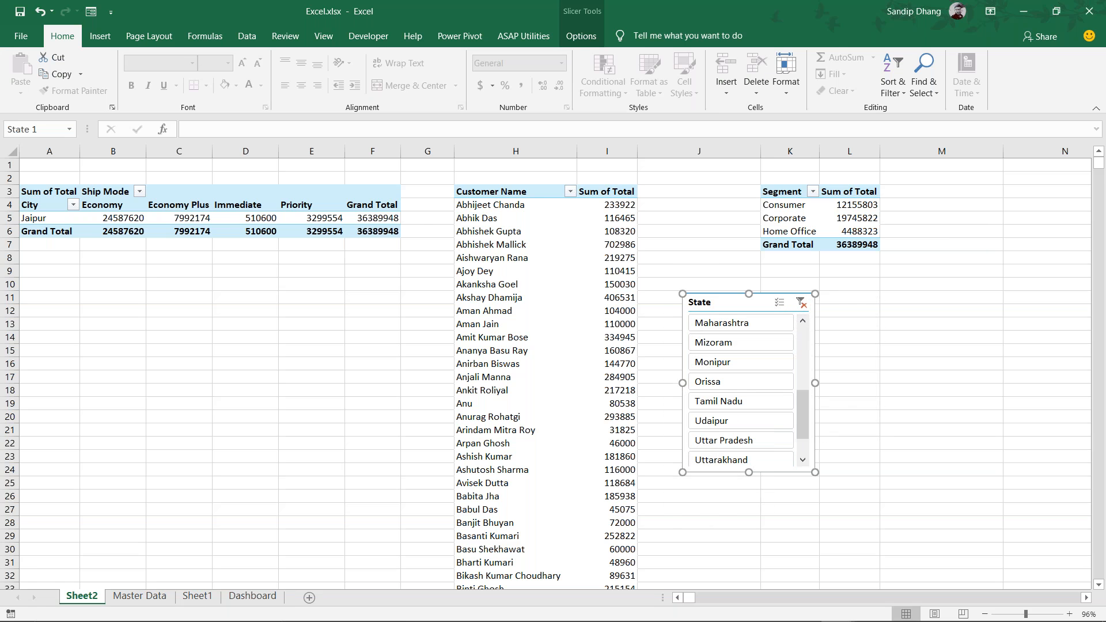
pyautogui.click(762, 383)
pyautogui.click(740, 322)
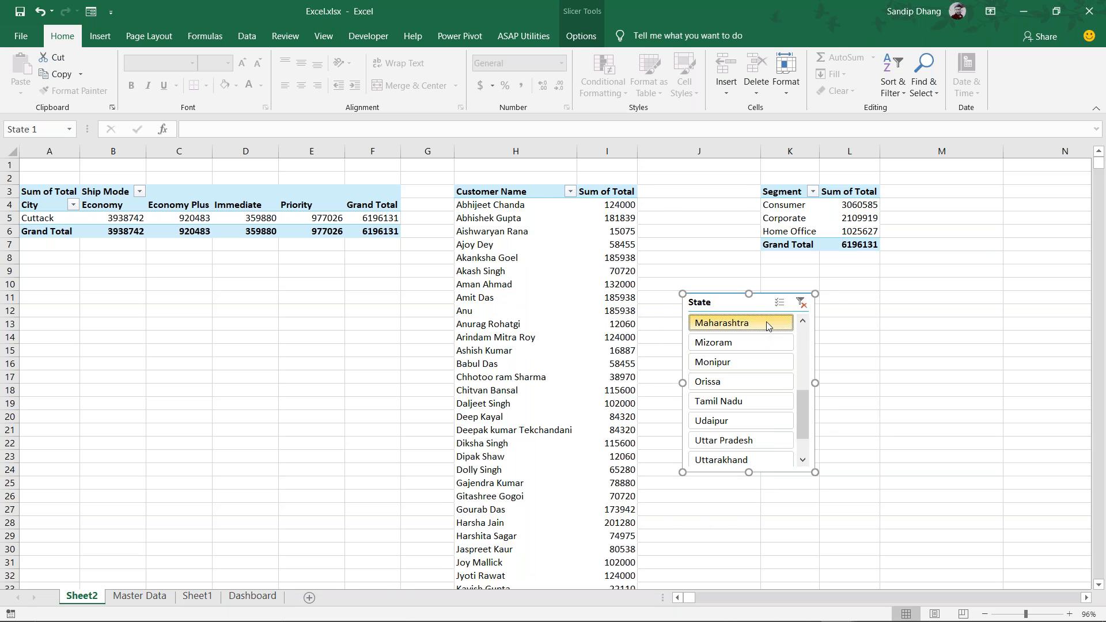
pyautogui.click(747, 382)
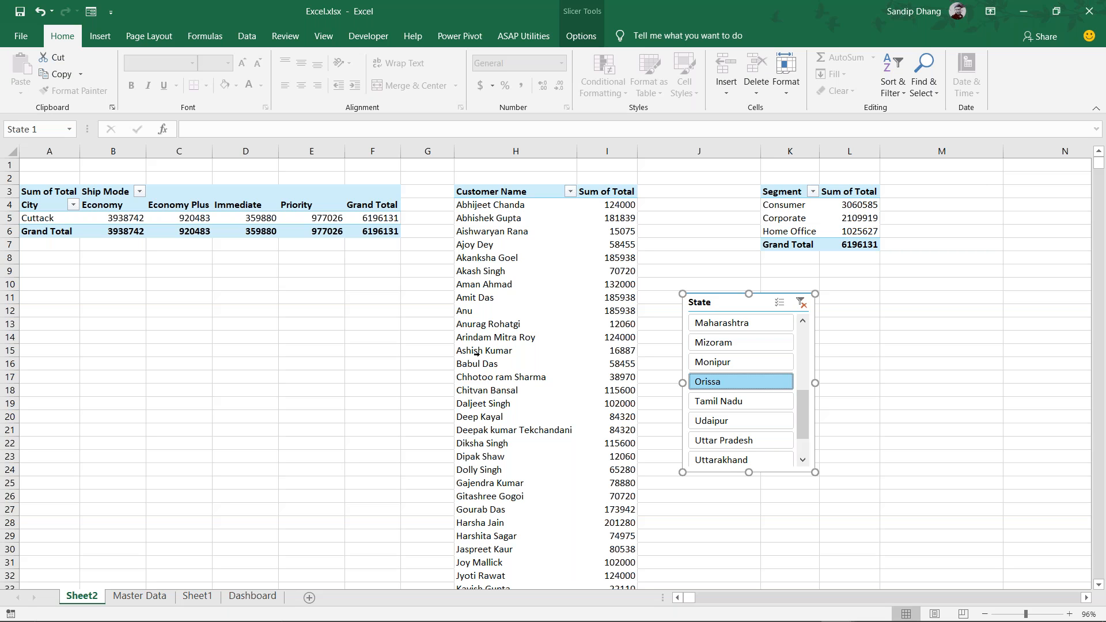
pyautogui.click(485, 286)
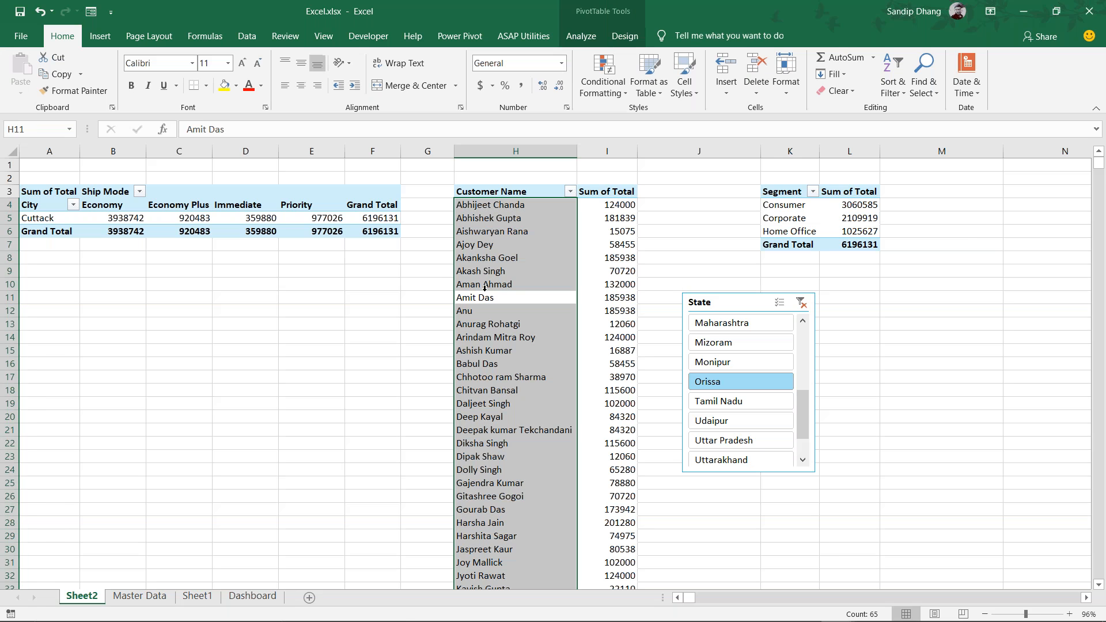
pyautogui.click(438, 286)
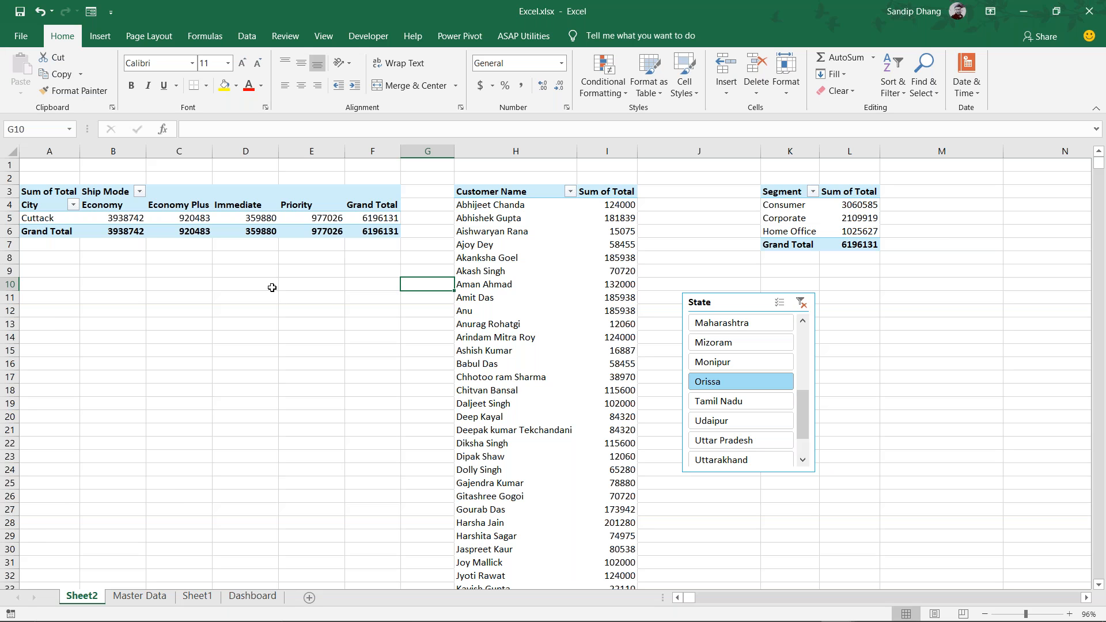
pyautogui.moveTo(47, 205); pyautogui.dragTo(361, 229)
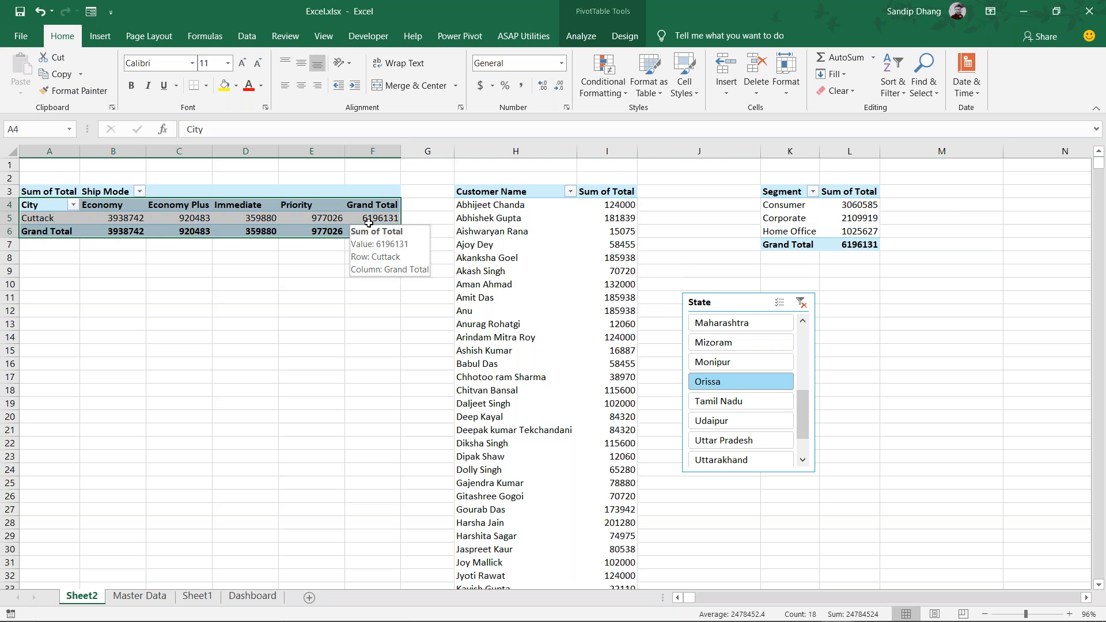
# Clear the State slicer's filter on the Dashboard sheet
pyautogui.click(262, 598)
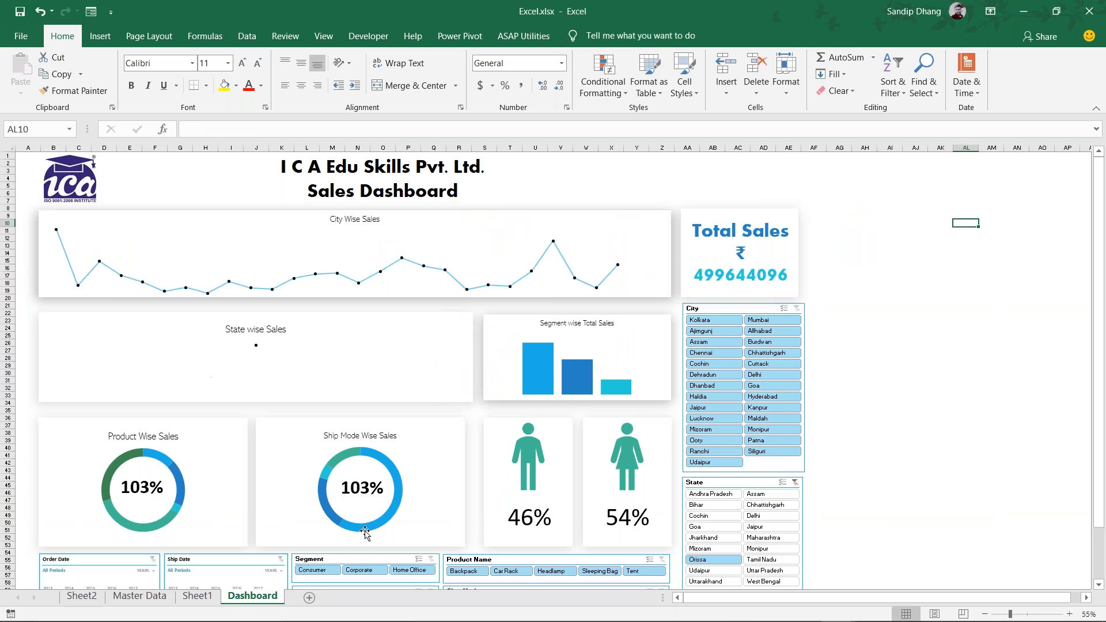
pyautogui.click(795, 482)
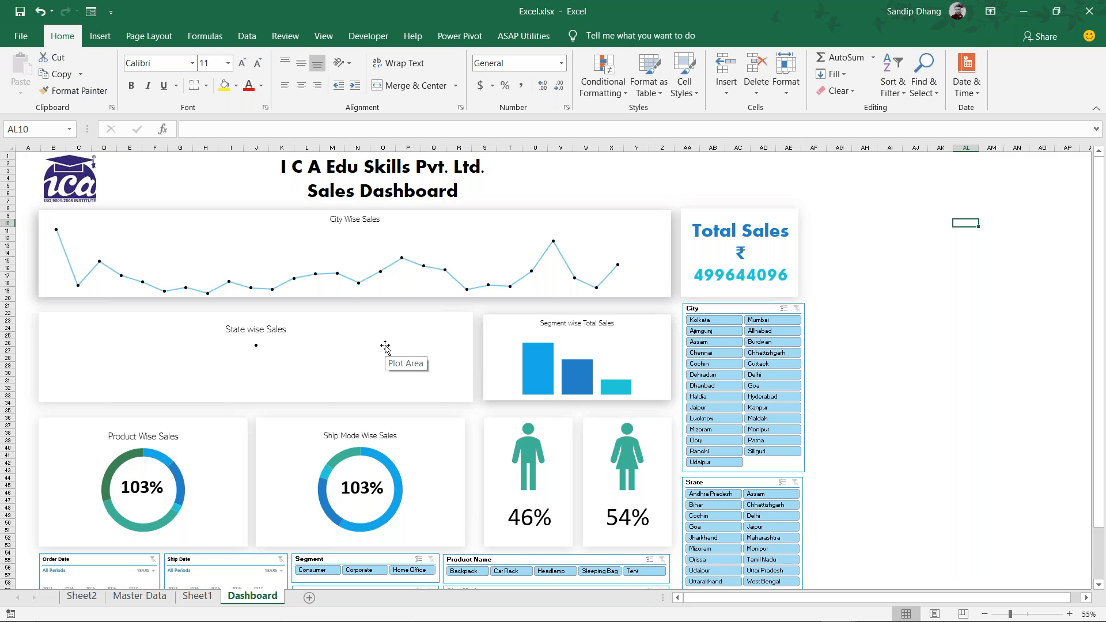
# Review the dashboard's charts, totals and slicers, and check the unfiltered pivot tables on Sheet2
pyautogui.scroll(-3, 384, 348)
pyautogui.scroll(1, 385, 348)
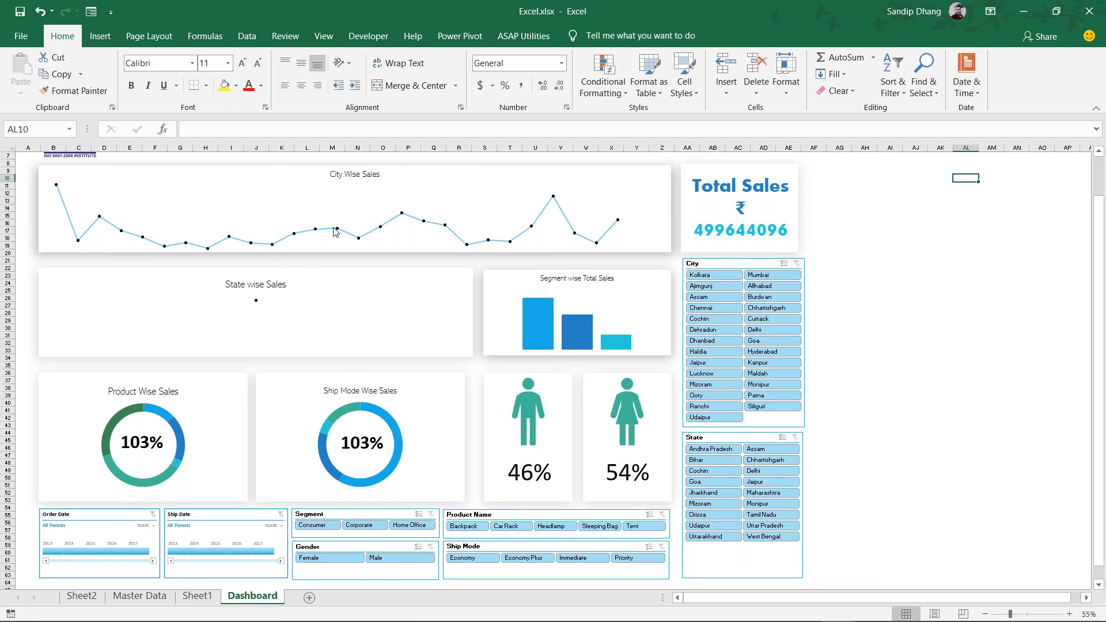
pyautogui.scroll(2, 336, 232)
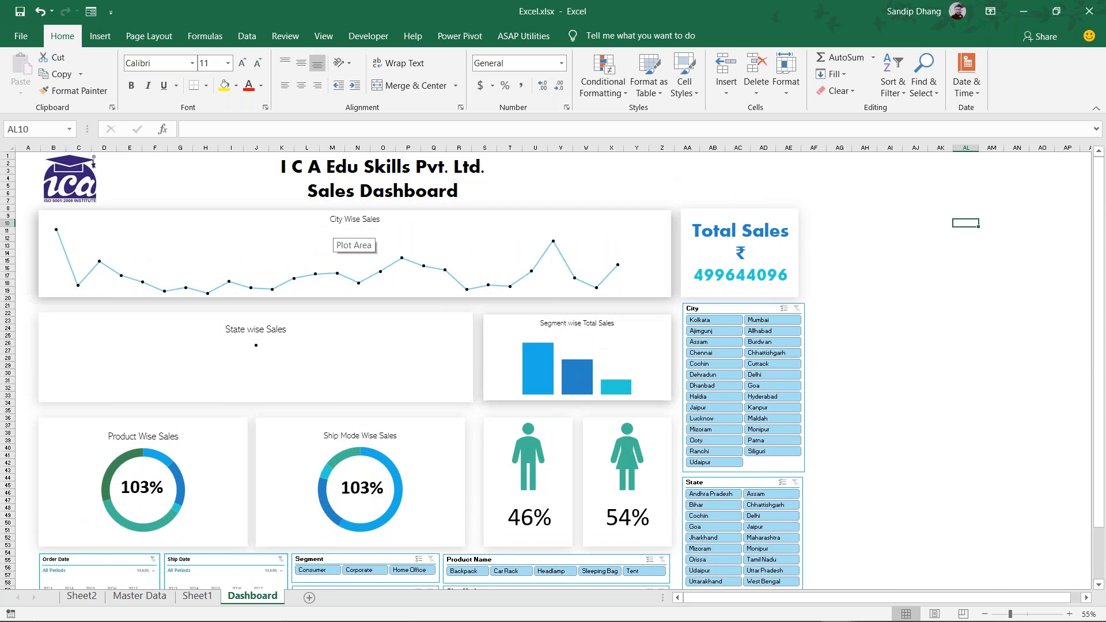
pyautogui.scroll(3, 340, 234)
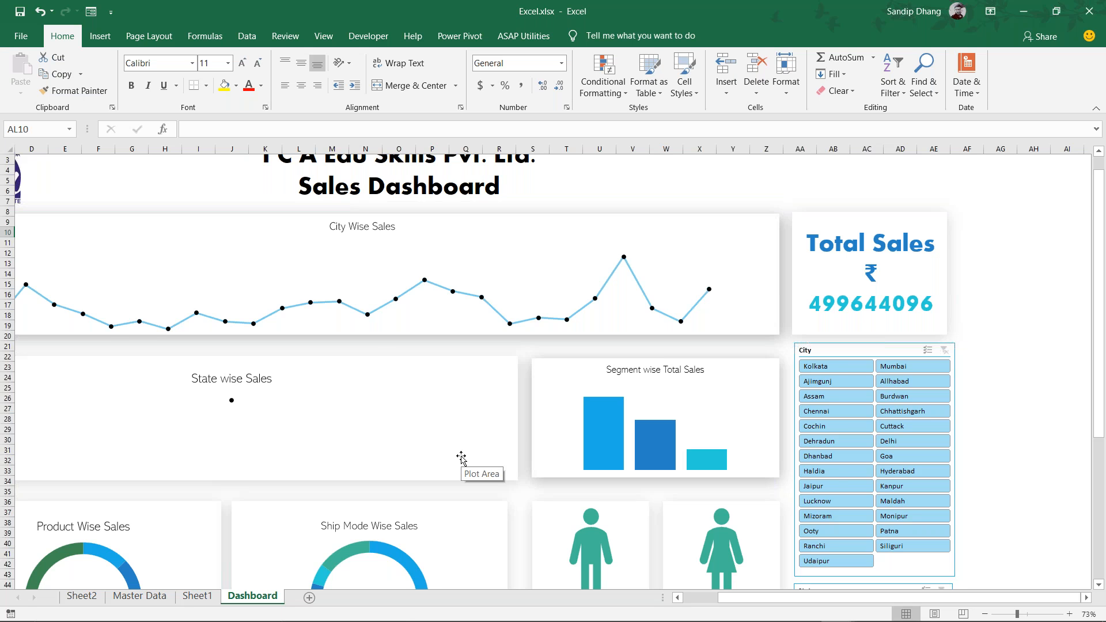
pyautogui.scroll(-3, 460, 457)
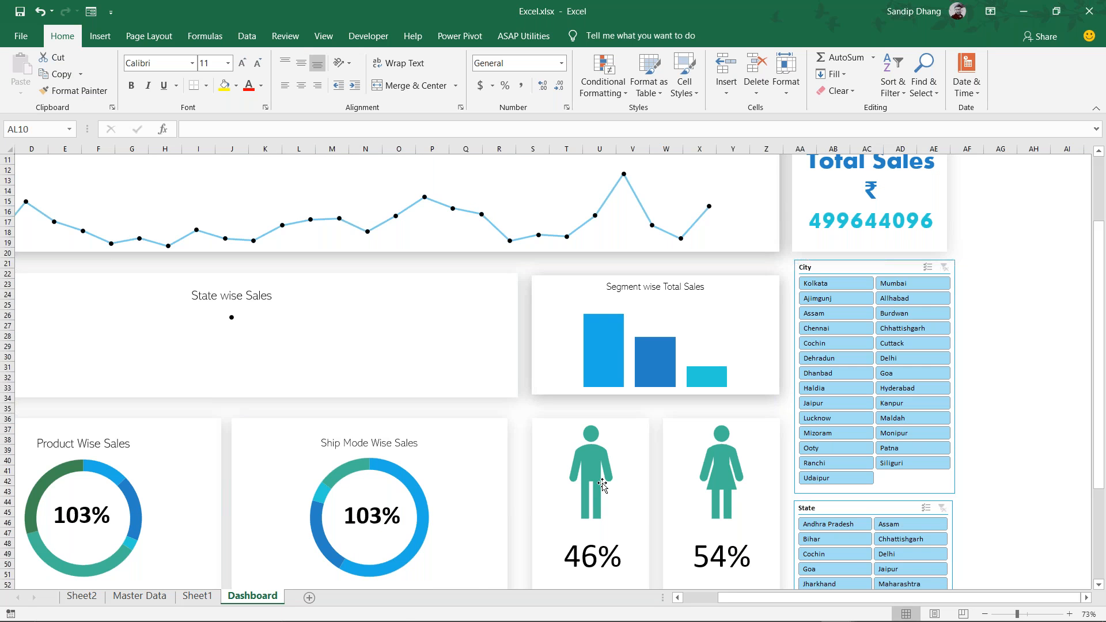
pyautogui.scroll(-4, 602, 486)
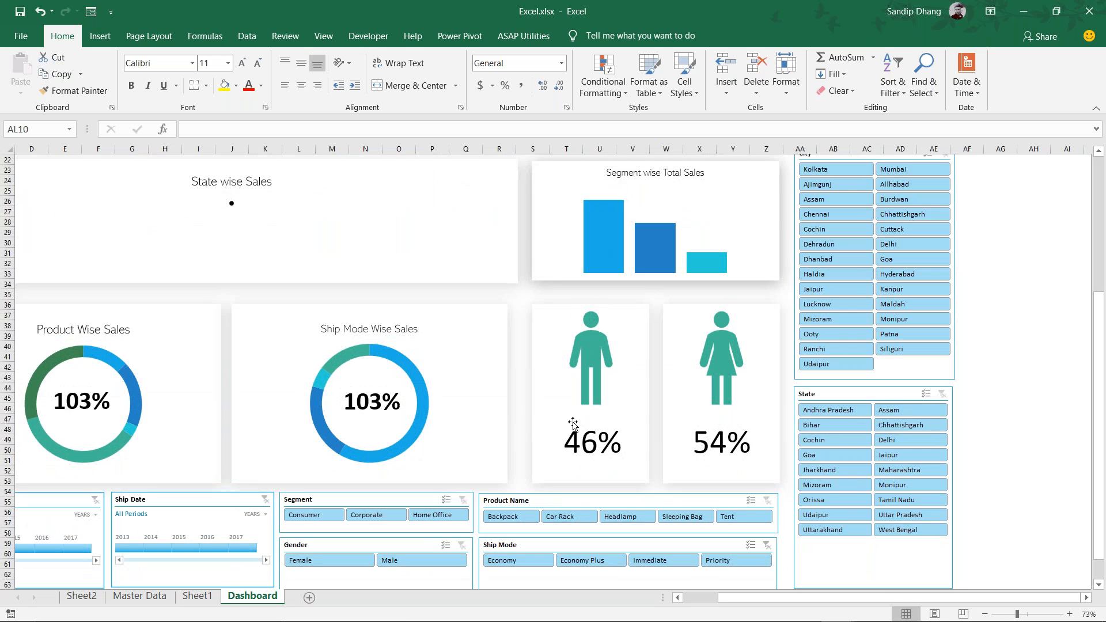
pyautogui.keyDown('ctrl'); pyautogui.scroll(-2, 516, 451); pyautogui.keyUp('ctrl')
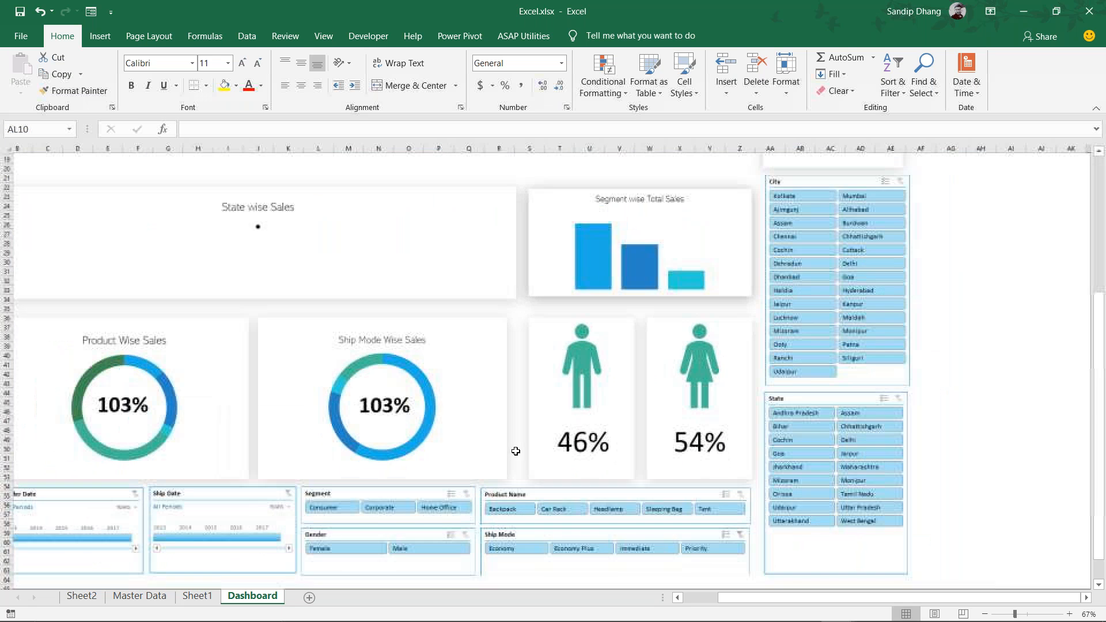
pyautogui.scroll(4, 515, 451)
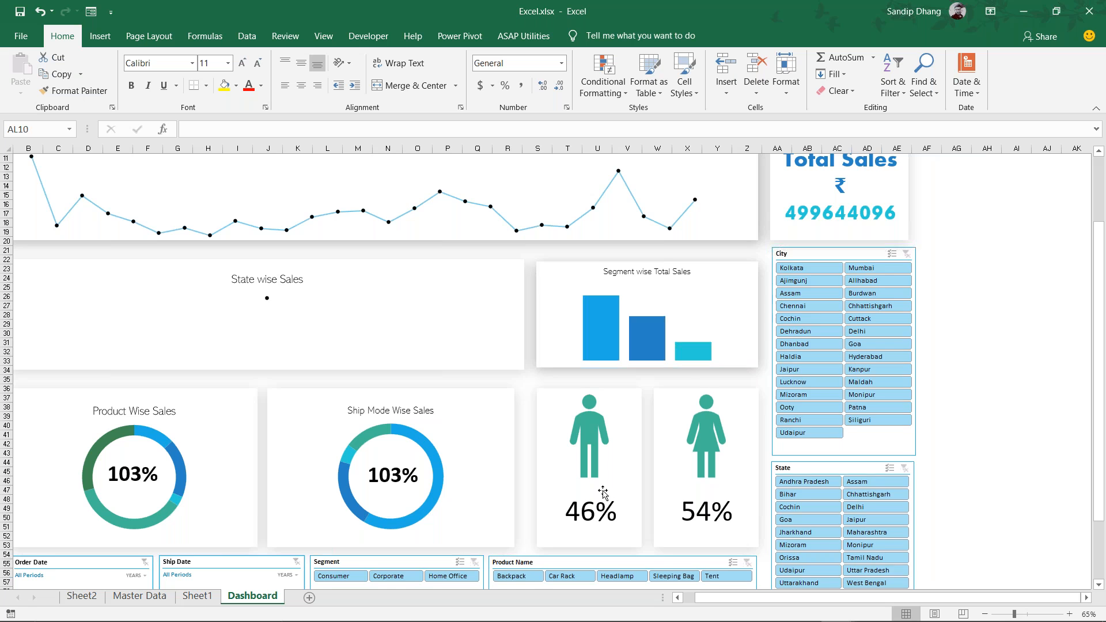
pyautogui.scroll(-1, 603, 493)
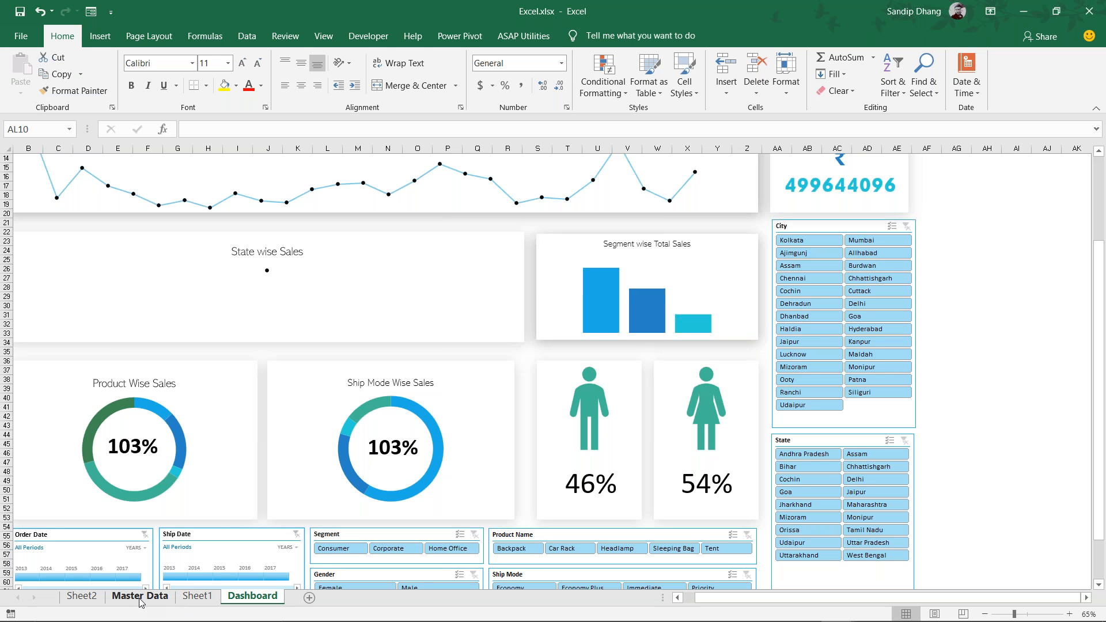
pyautogui.click(82, 596)
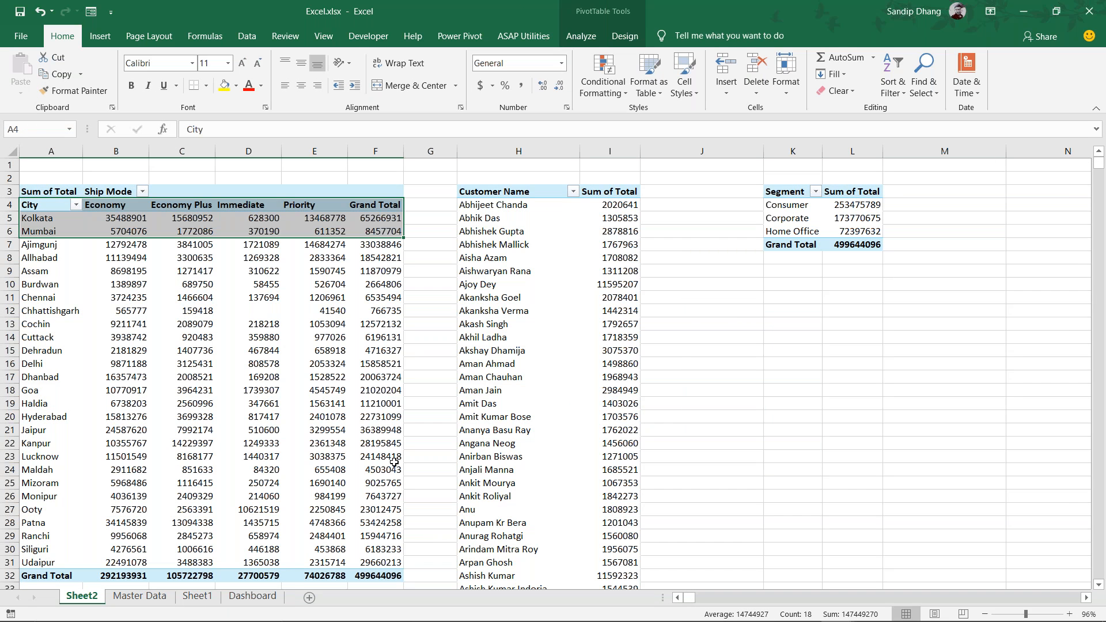
# Disconnect the State slicer on the Dashboard sheet from the city, cn and se pivot tables of Sheet2
pyautogui.click(270, 602)
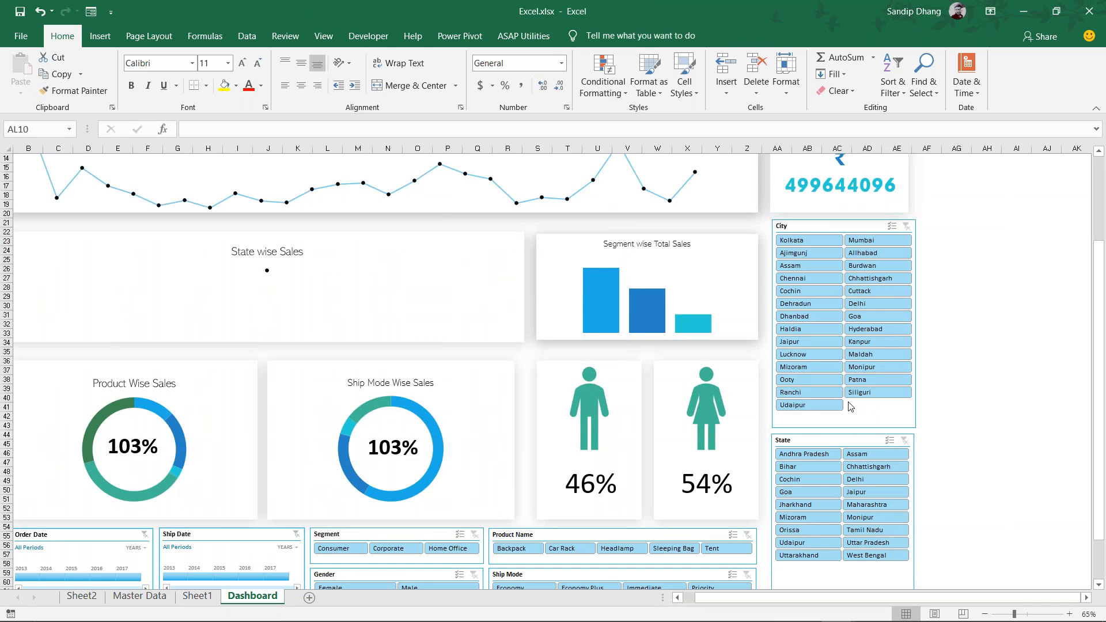
pyautogui.click(842, 438)
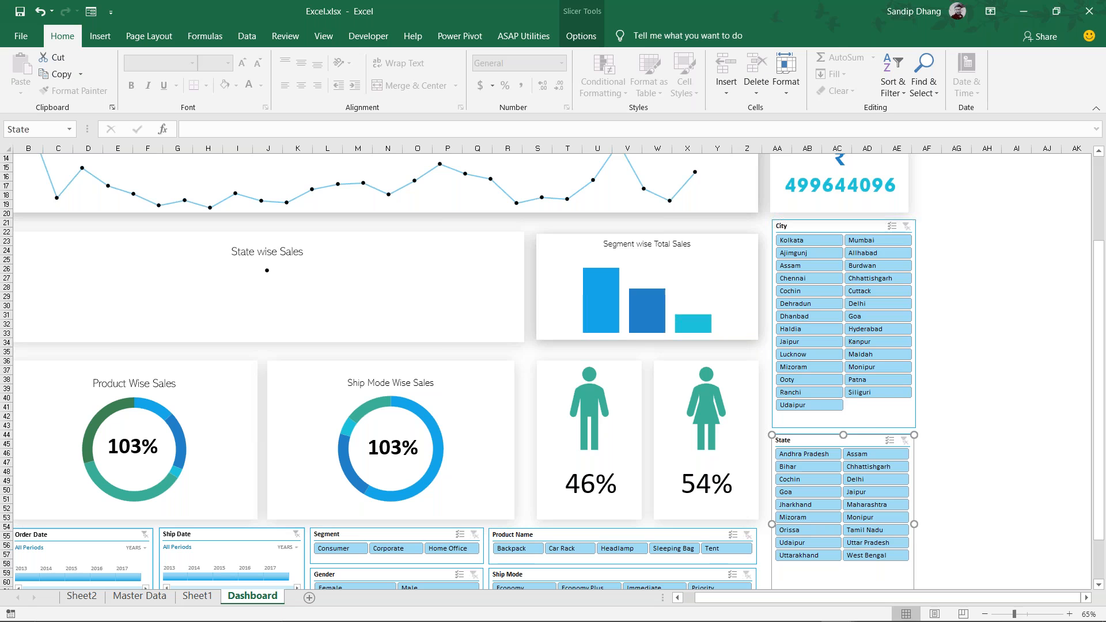
pyautogui.rightClick(842, 438)
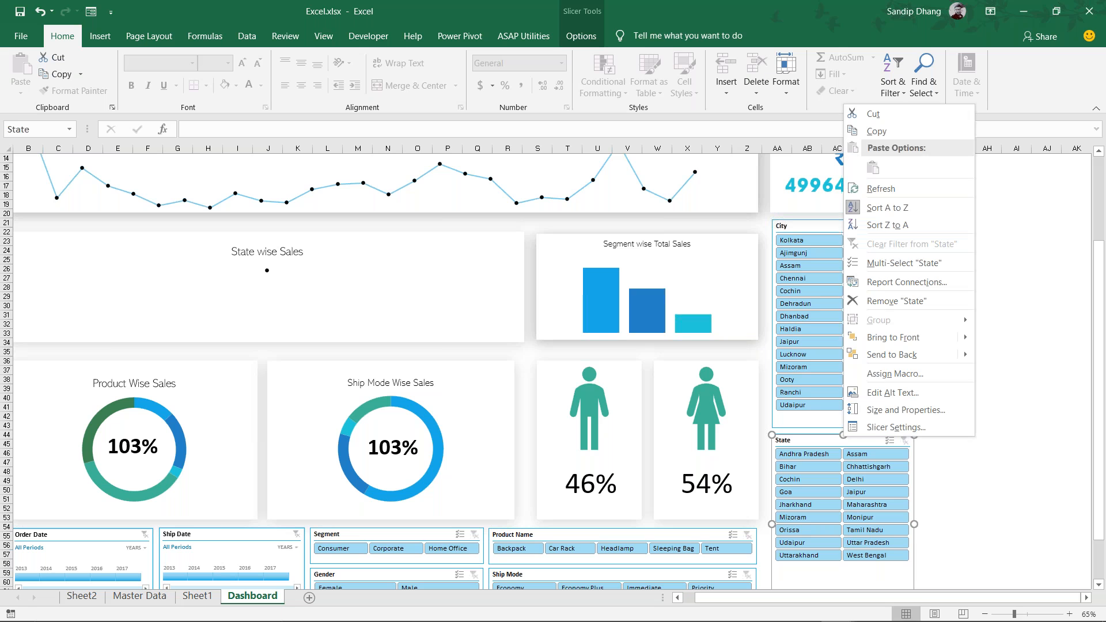
pyautogui.click(924, 282)
pyautogui.moveTo(939, 239); pyautogui.dragTo(669, 133)
pyautogui.moveTo(760, 254); pyautogui.dragTo(909, 381)
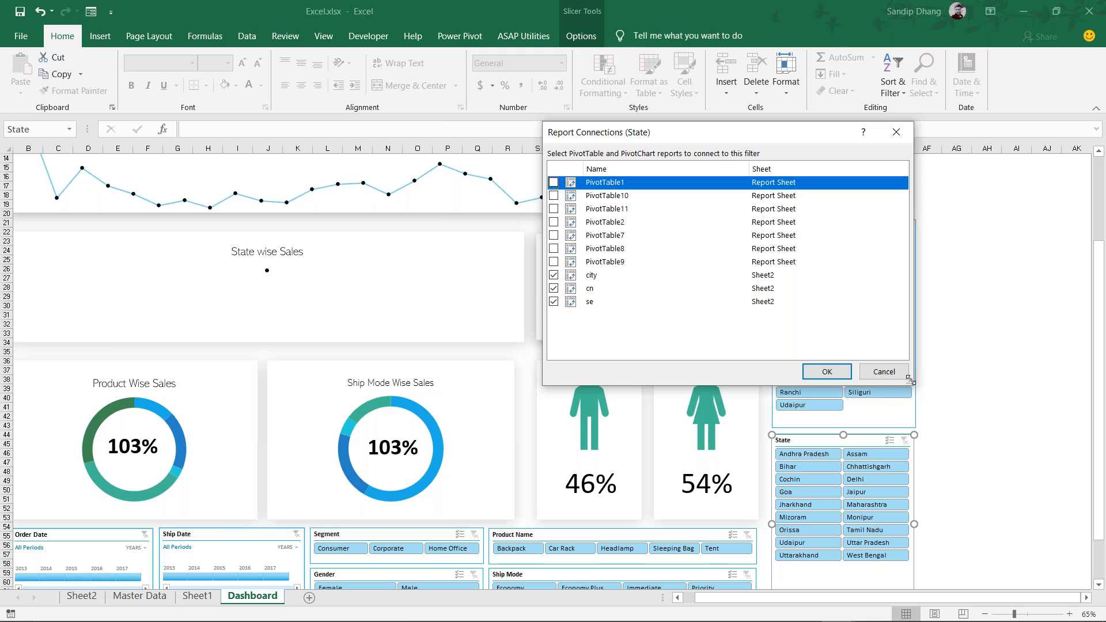
pyautogui.click(553, 275)
pyautogui.click(553, 288)
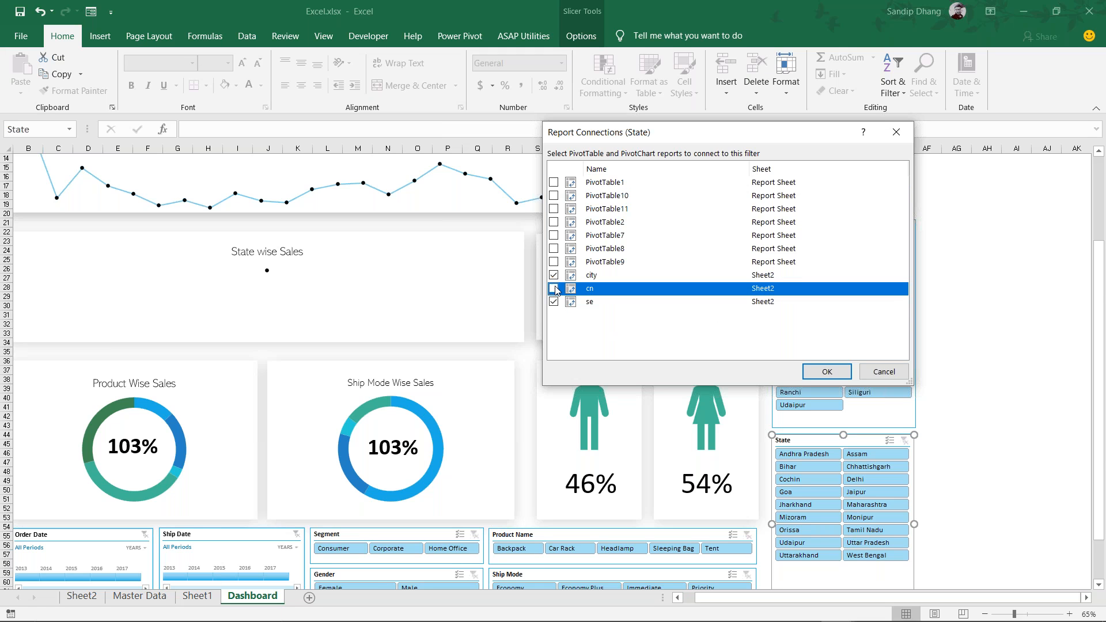
pyautogui.click(554, 301)
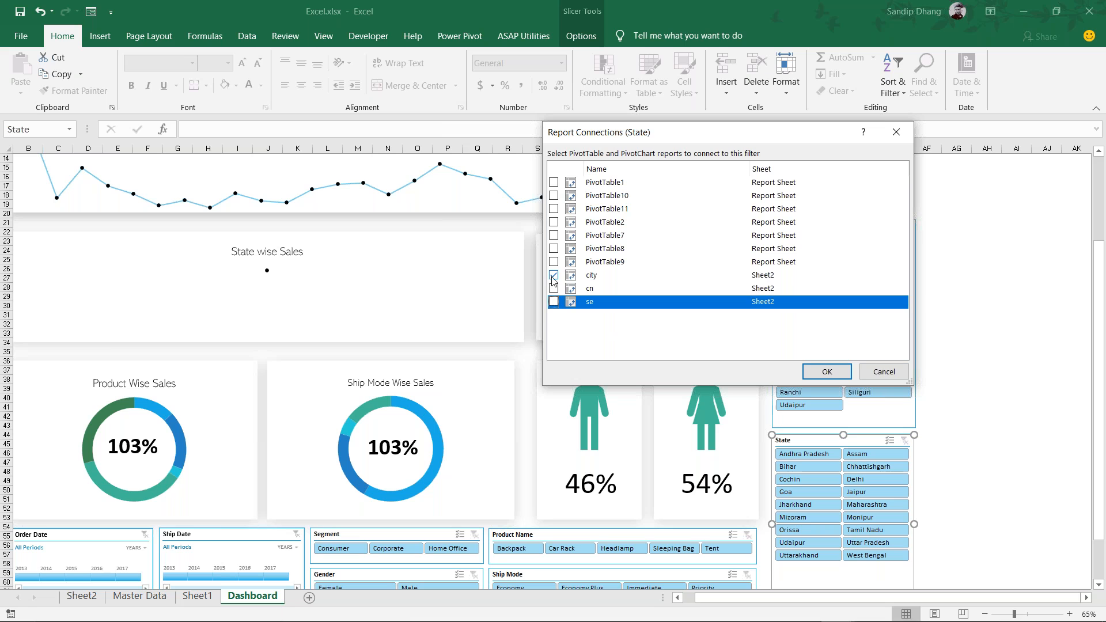
pyautogui.click(553, 277)
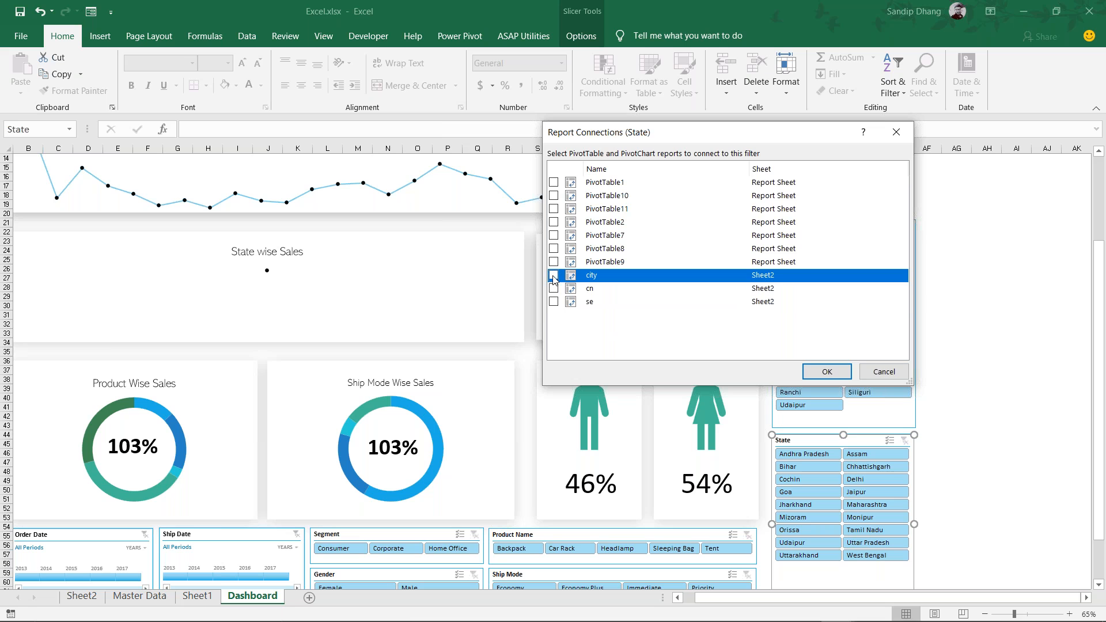
# Connect the State slicer to PivotTable1, 2, 7, 8, 9, 10 and 11 on Report Sheet and apply the connections
pyautogui.click(553, 183)
pyautogui.click(553, 196)
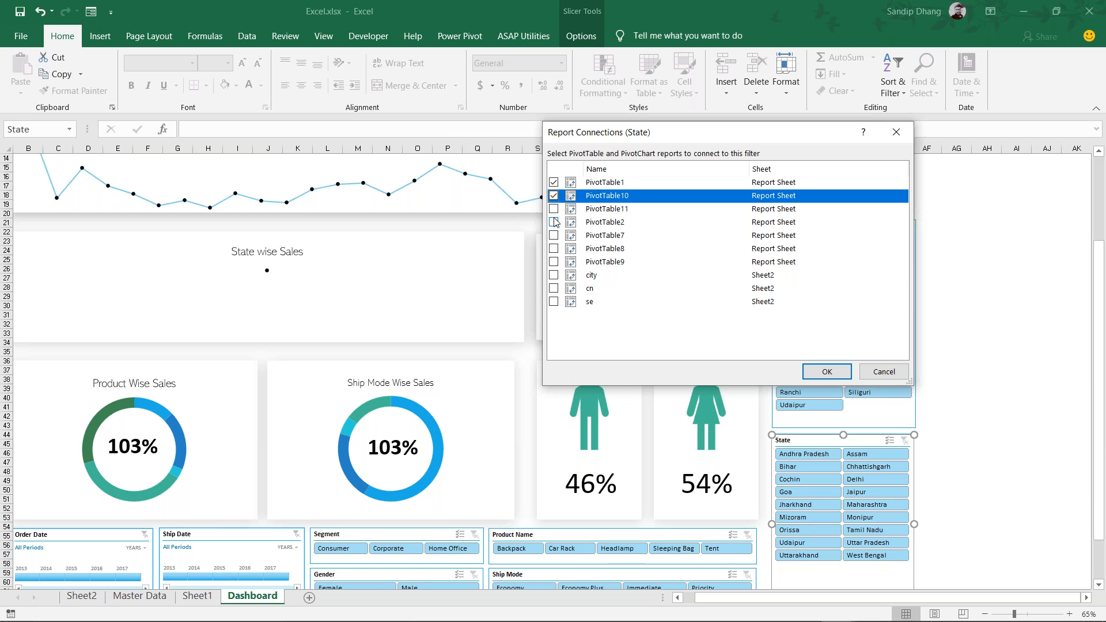
pyautogui.click(553, 209)
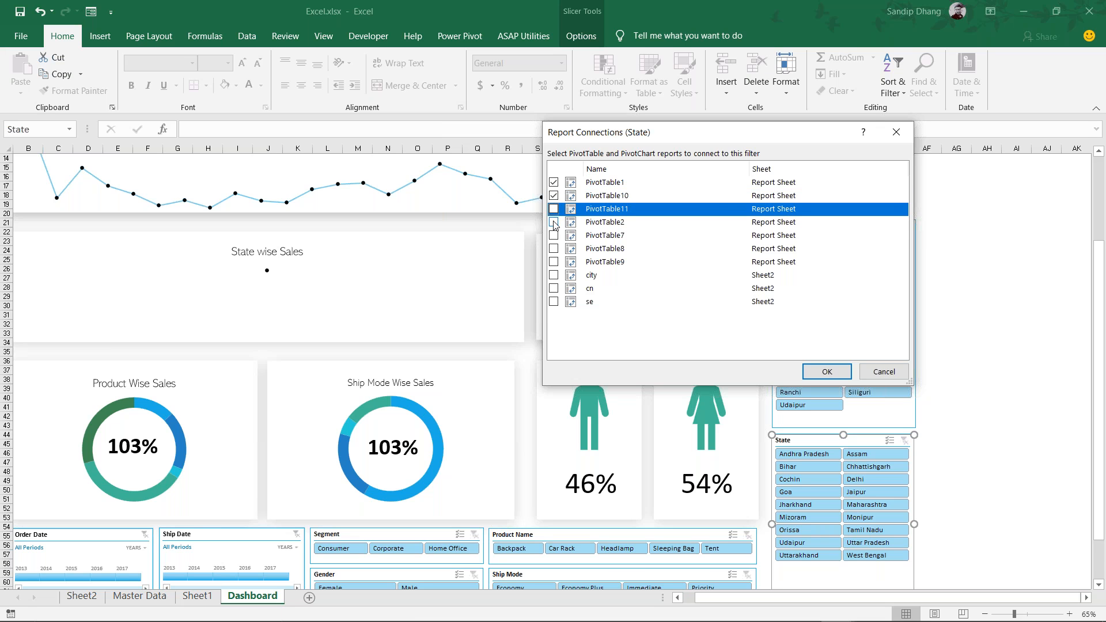
pyautogui.click(554, 223)
pyautogui.click(553, 209)
pyautogui.click(560, 229)
pyautogui.click(560, 231)
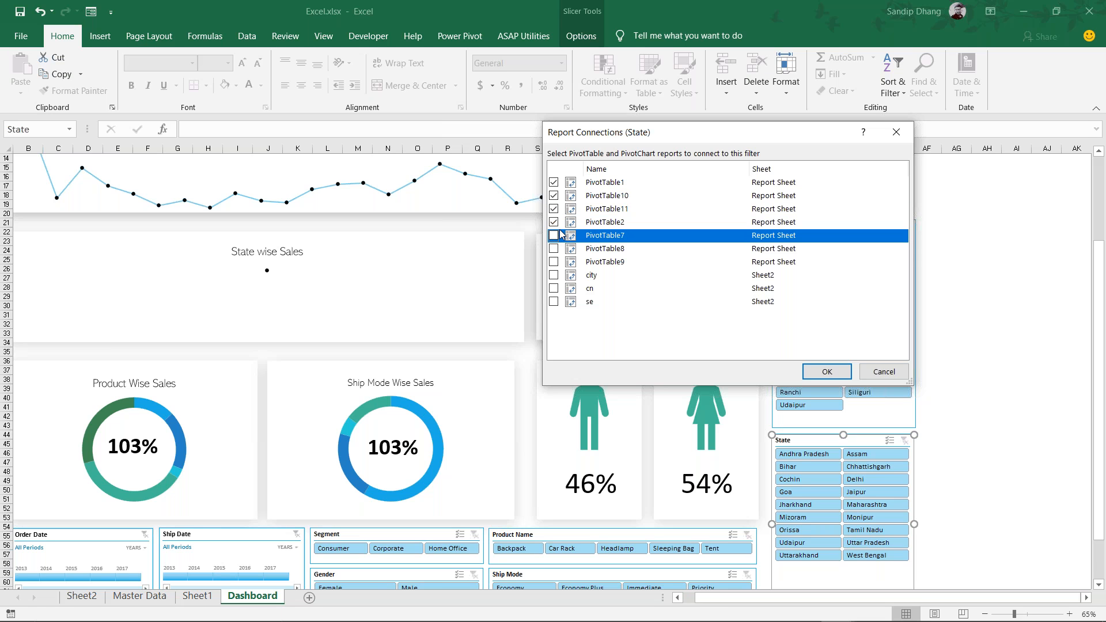
pyautogui.press('Down')
pyautogui.press('space')
pyautogui.press('Down')
pyautogui.press('space')
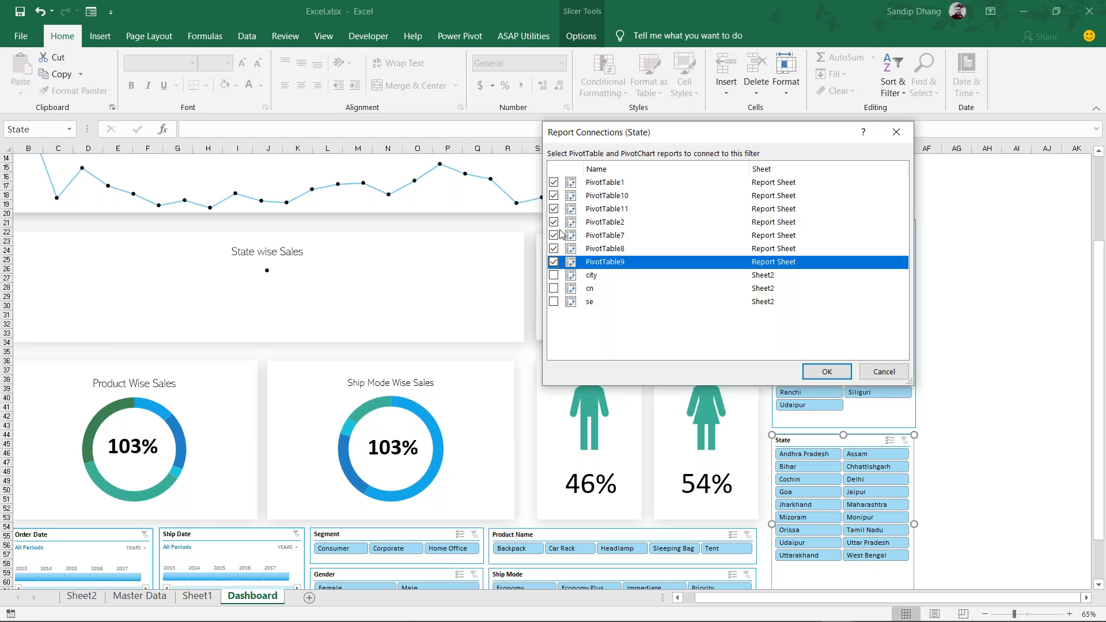
pyautogui.click(835, 371)
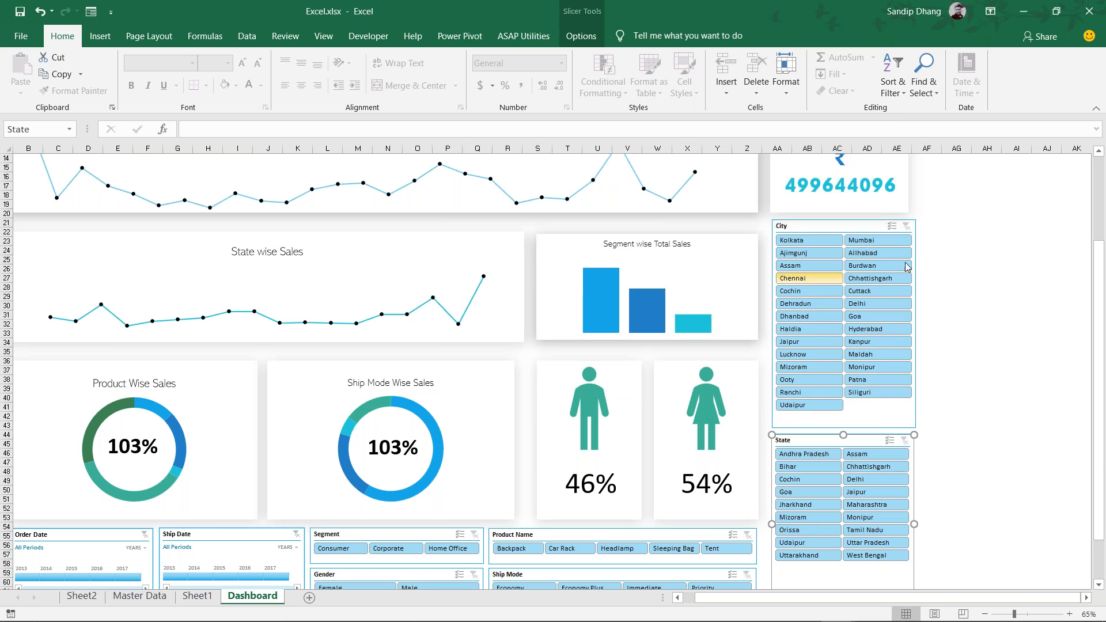
# Filter the dashboard to Chennai with the City slicer and view the charts and total sales
pyautogui.click(810, 279)
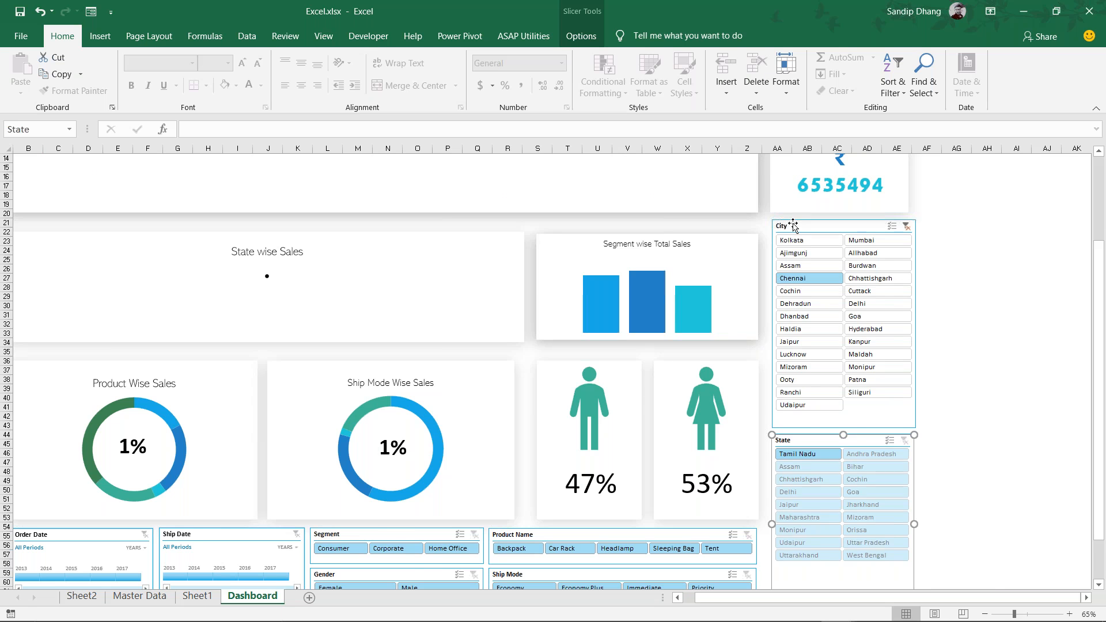
pyautogui.scroll(3, 794, 225)
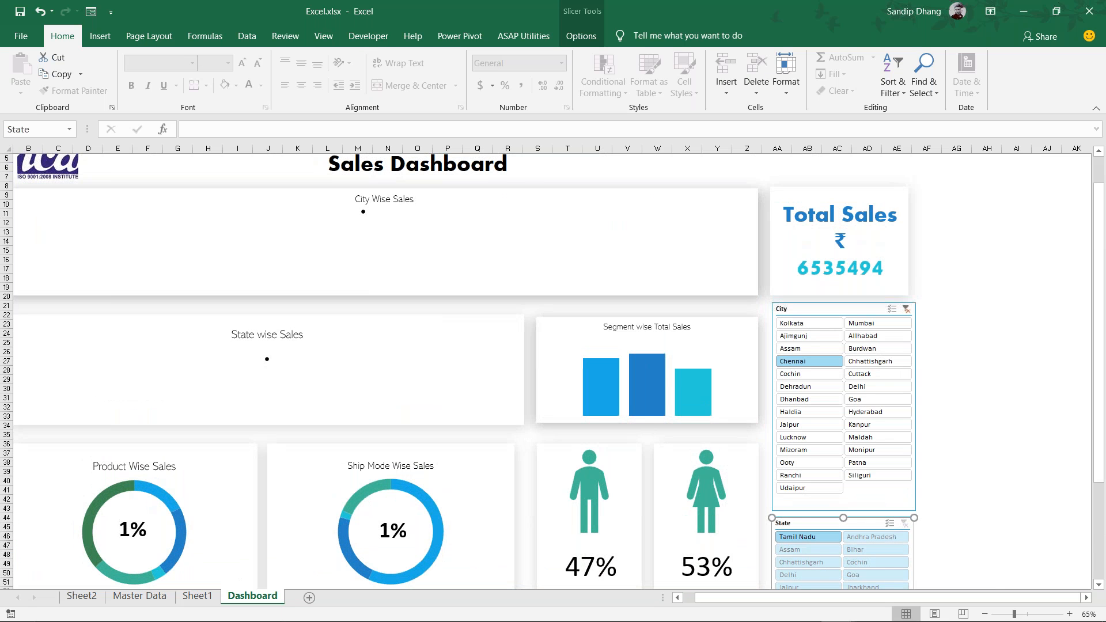
# Filter the sales dashboard to Backpack with the Product Name slicer and examine the charts, gender percentages and total sales
pyautogui.keyDown('ctrl'); pyautogui.scroll(-2, 680, 258); pyautogui.keyUp('ctrl')
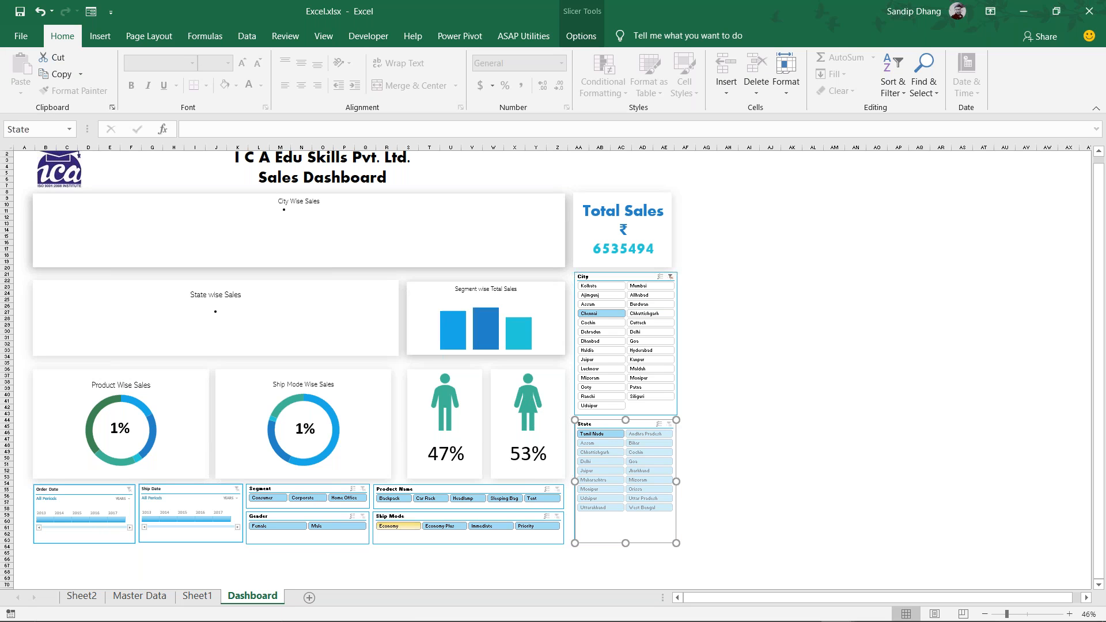
pyautogui.scroll(2, 406, 516)
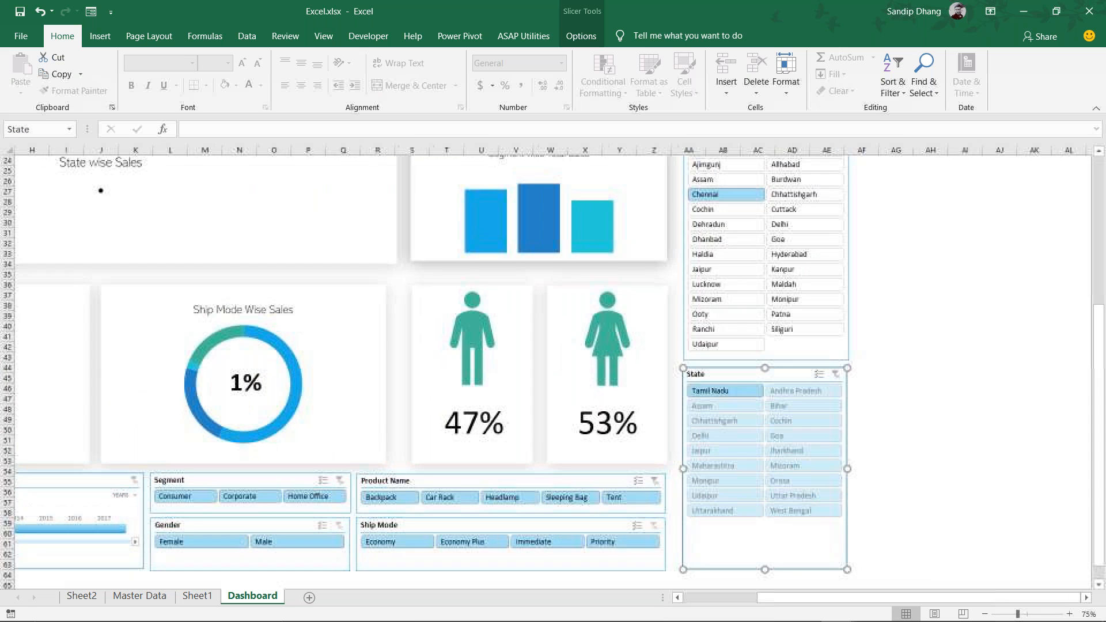
pyautogui.click(406, 502)
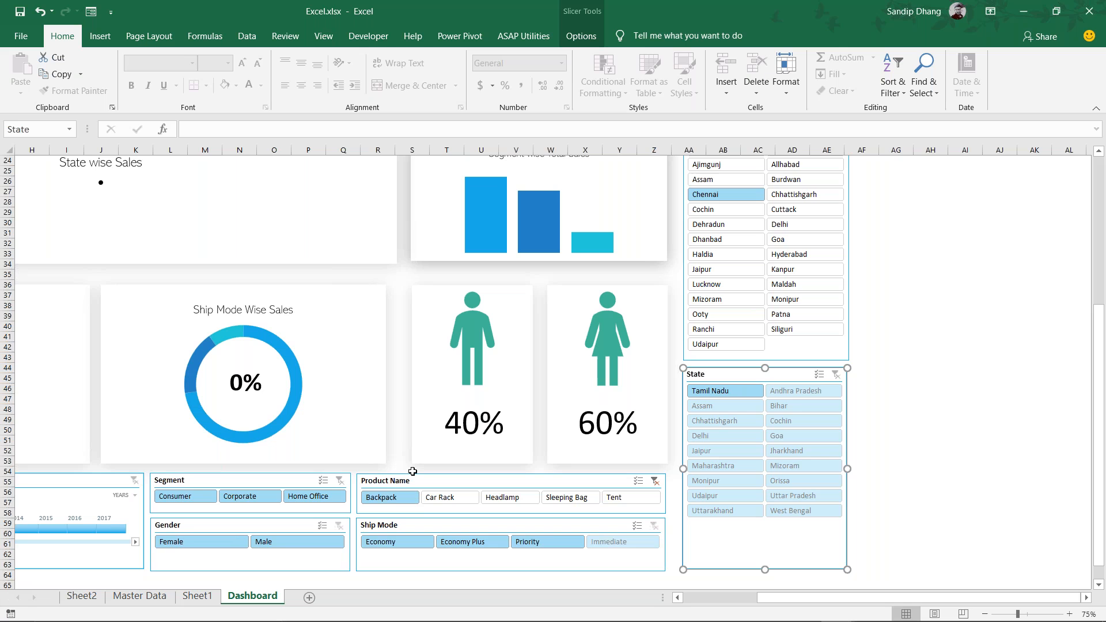
pyautogui.scroll(-1, 413, 471)
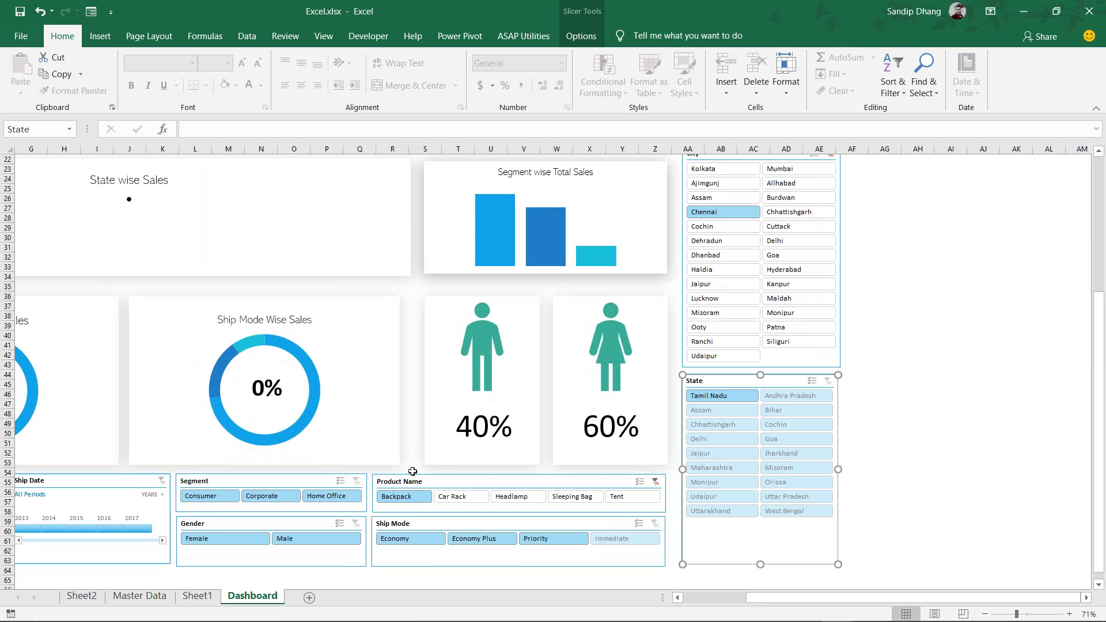
pyautogui.scroll(3, 413, 471)
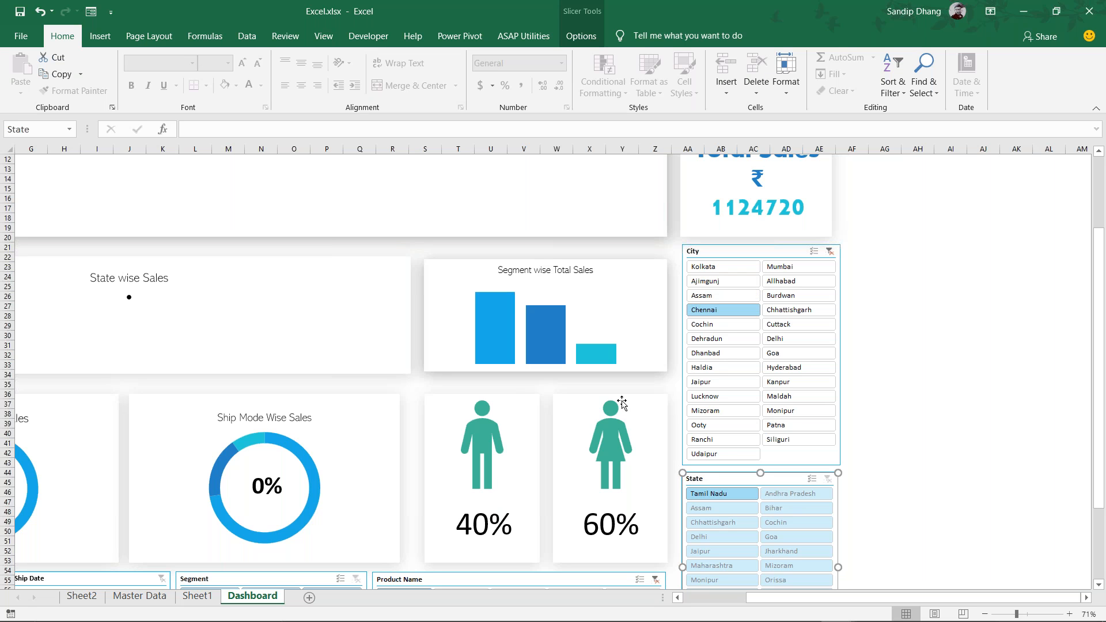
pyautogui.scroll(4, 726, 337)
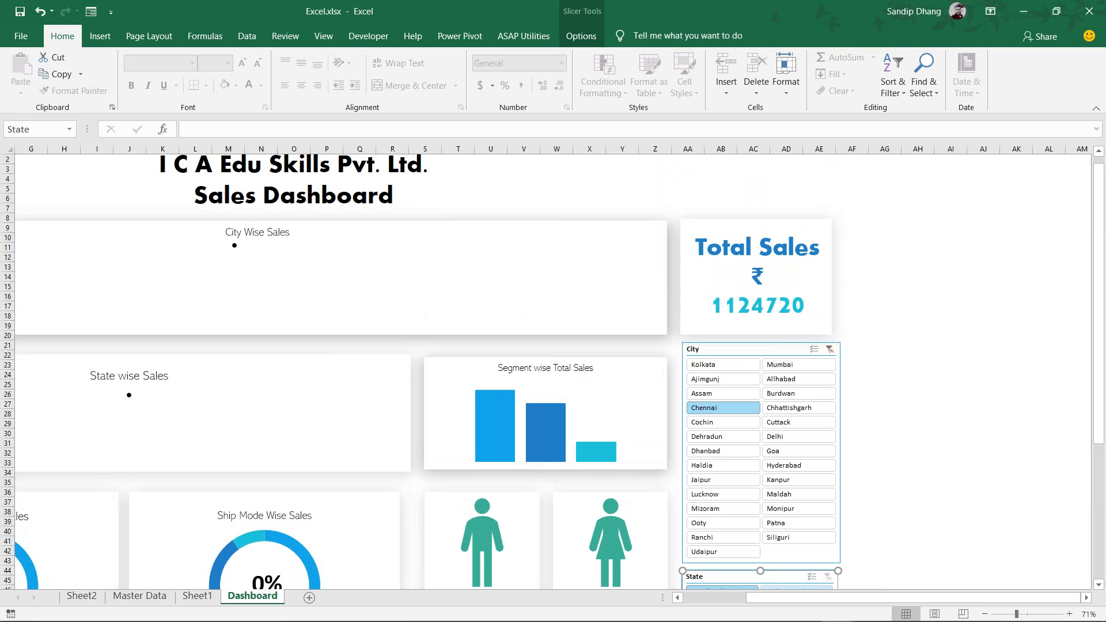
pyautogui.keyDown('ctrl'); pyautogui.scroll(-2, 726, 337); pyautogui.keyUp('ctrl')
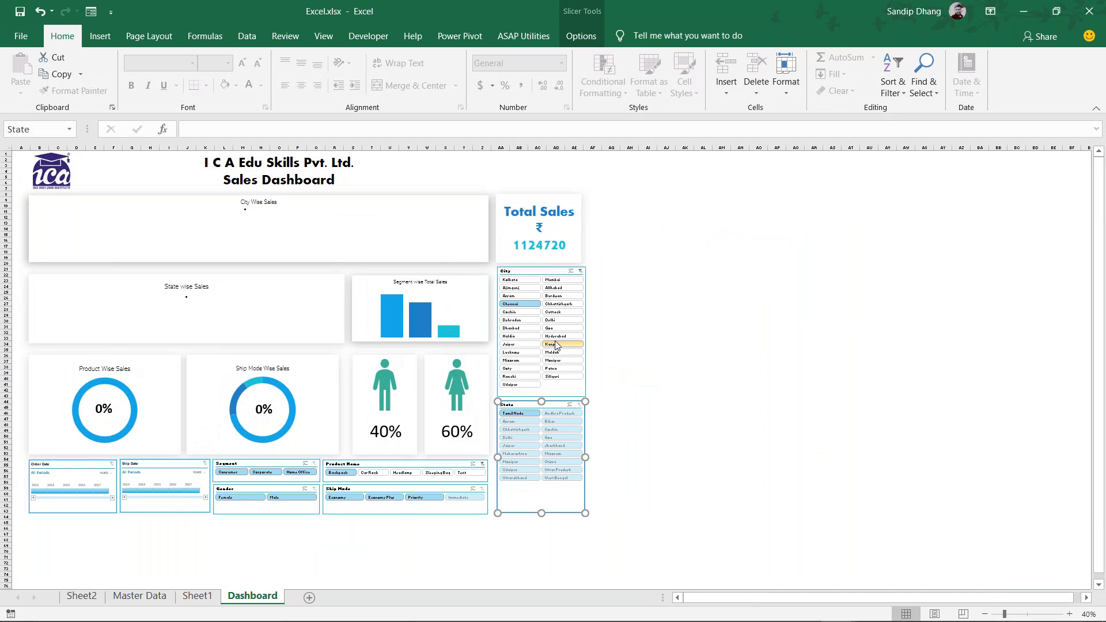
pyautogui.click(665, 355)
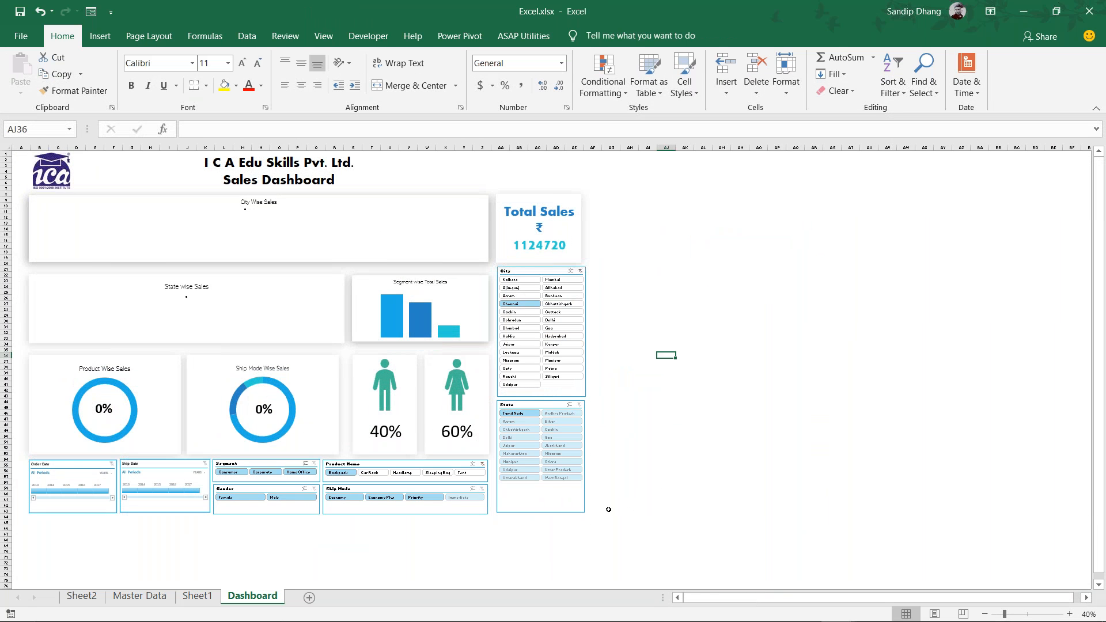
# Switch to the Interactive Excel Dashboard workbook and review the columns of its Sales Data sheet
pyautogui.hotkey('alt', 'Tab')
pyautogui.hotkey('alt', 'Tab')
pyautogui.hotkey('alt', 'Tab')
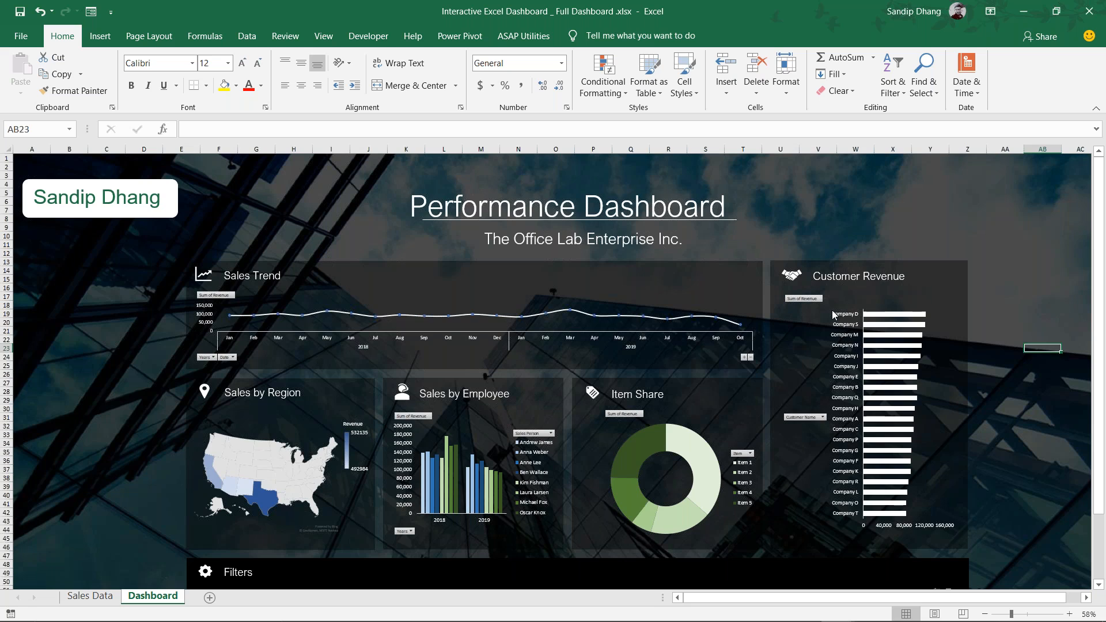
pyautogui.click(92, 596)
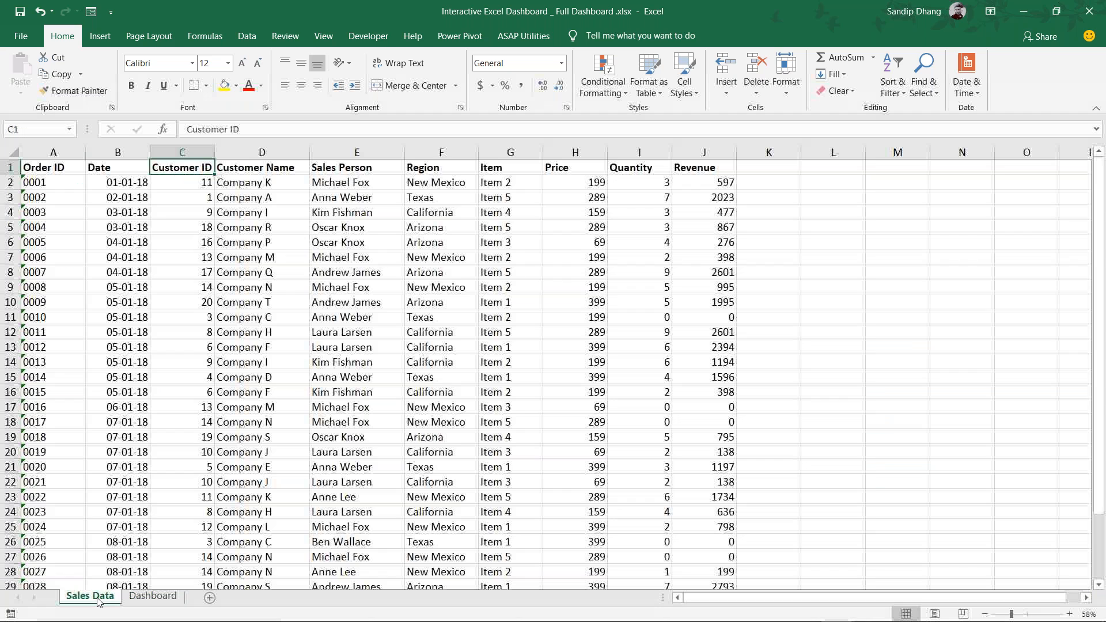
pyautogui.scroll(2, 415, 262)
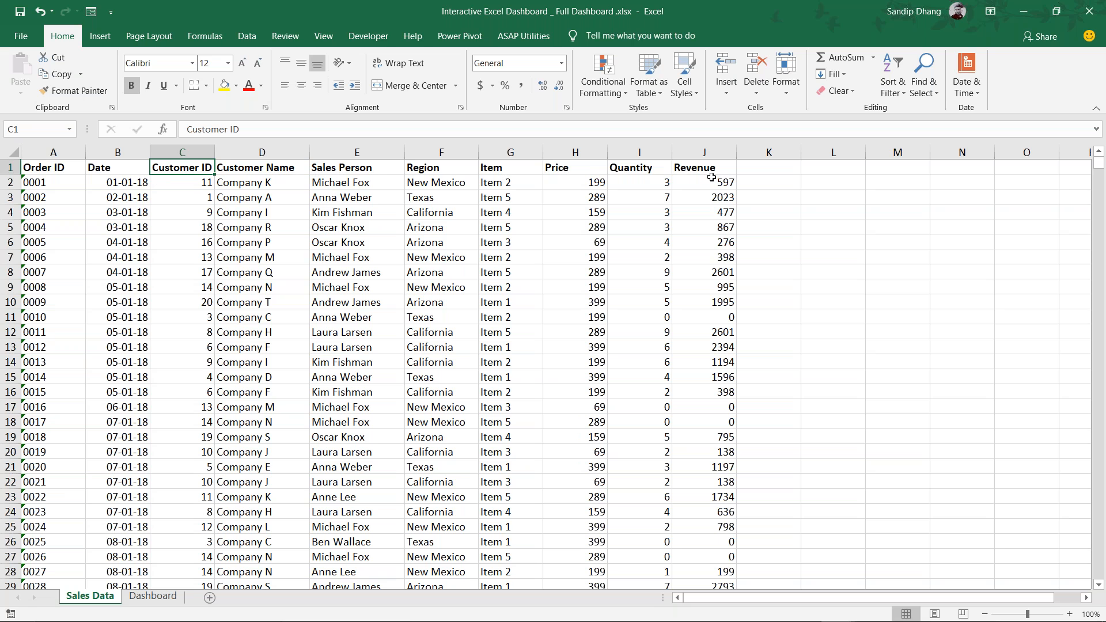
# On the Dashboard sheet, try several entries of the Sales Person slicer, keep the fourth one, and filter the Item slicer to Item 4
pyautogui.click(144, 600)
pyautogui.scroll(-4, 375, 451)
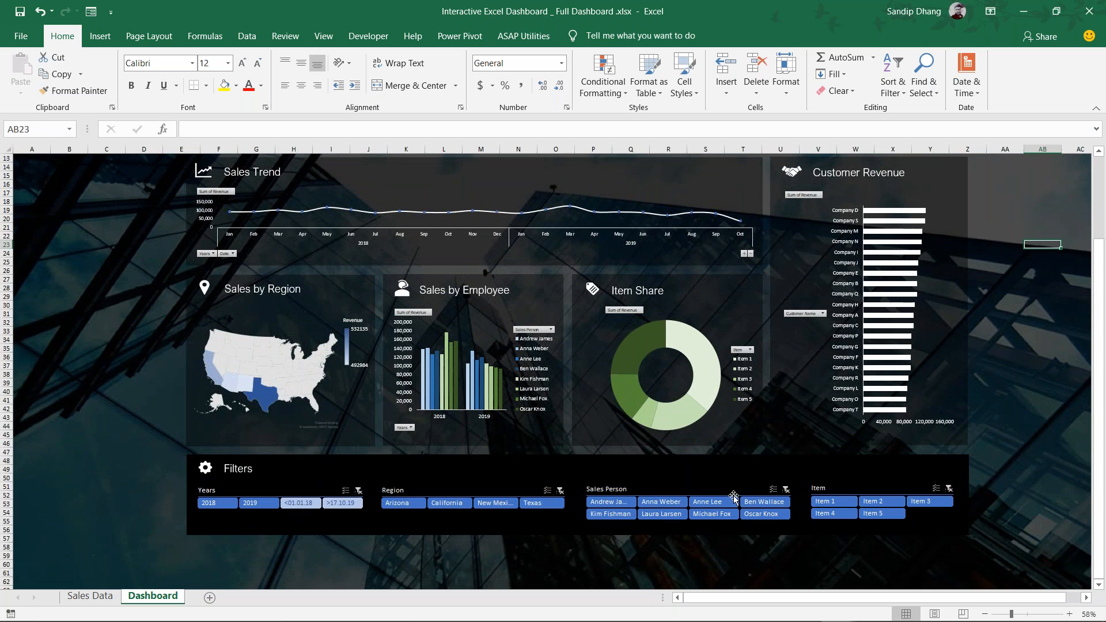
pyautogui.click(678, 502)
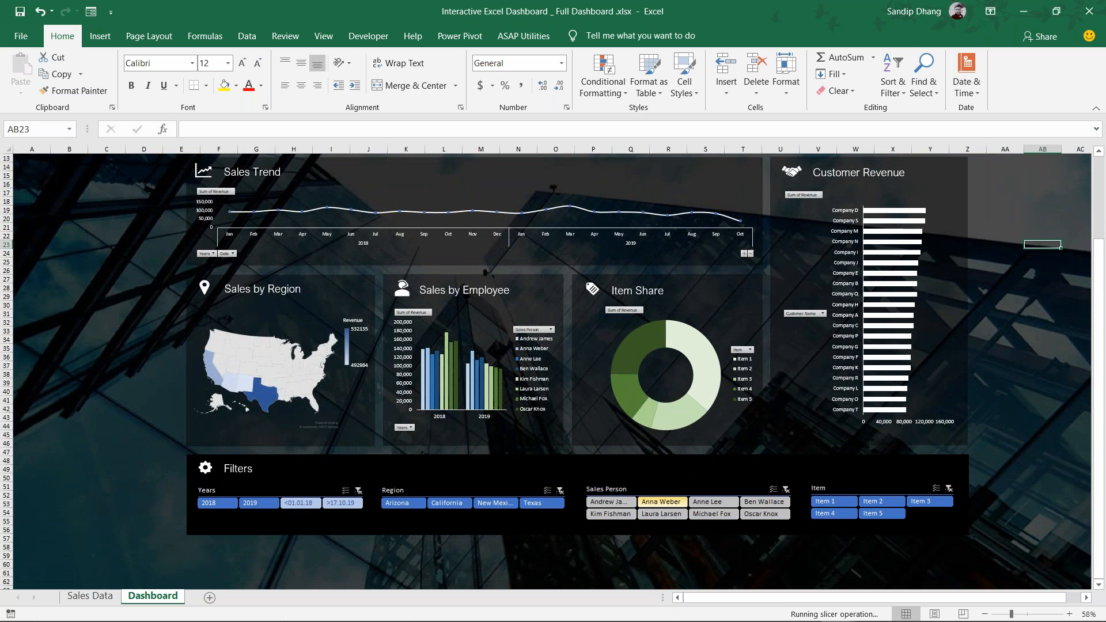
pyautogui.click(625, 505)
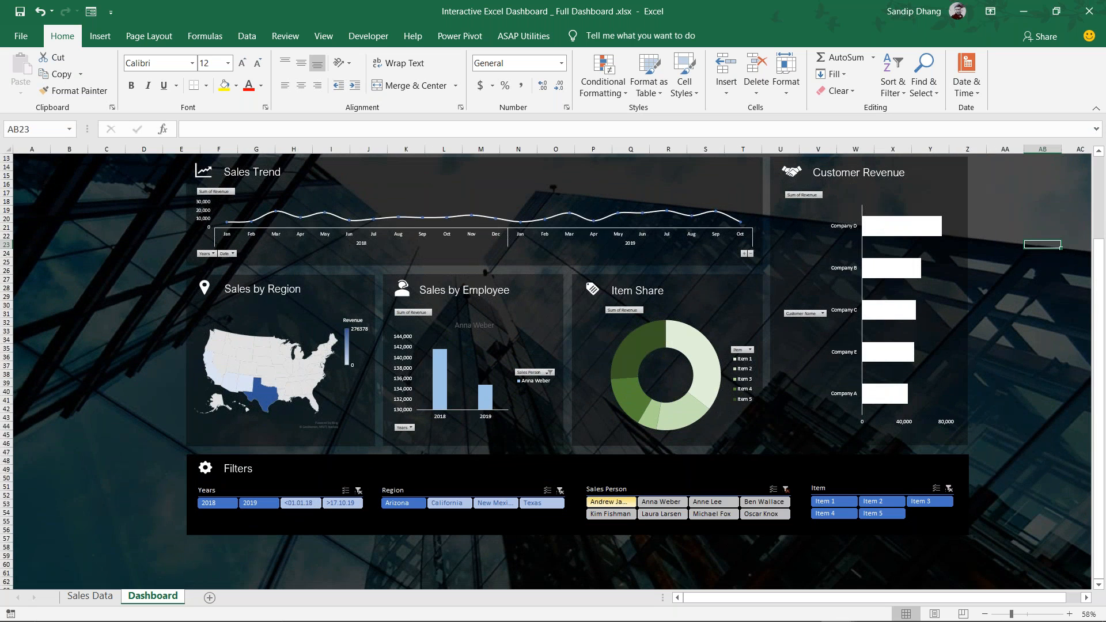
pyautogui.click(777, 505)
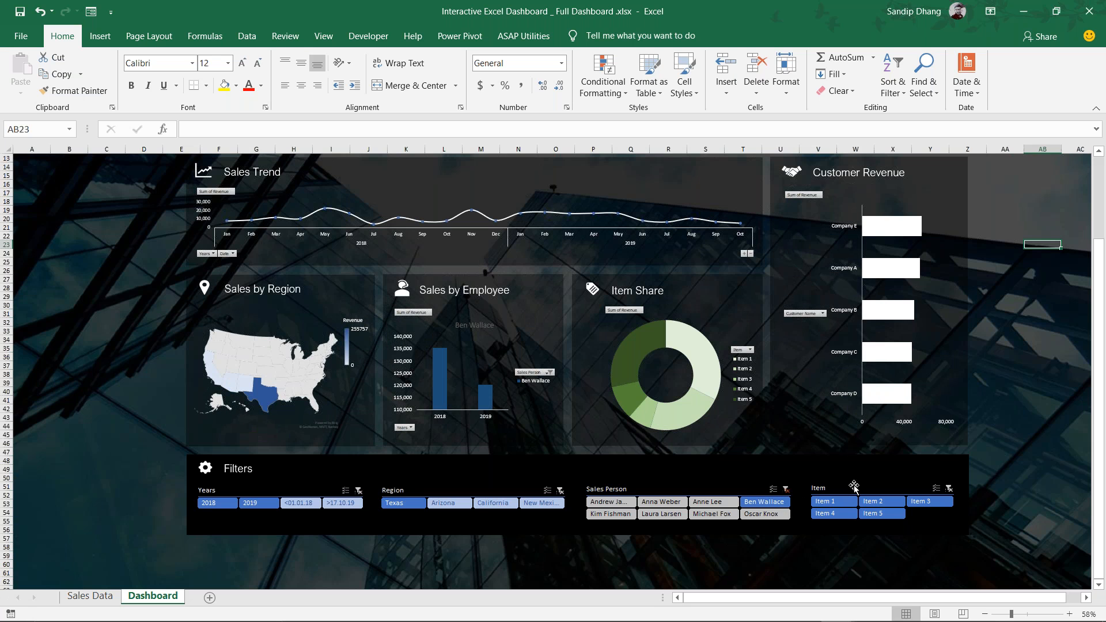
pyautogui.click(891, 505)
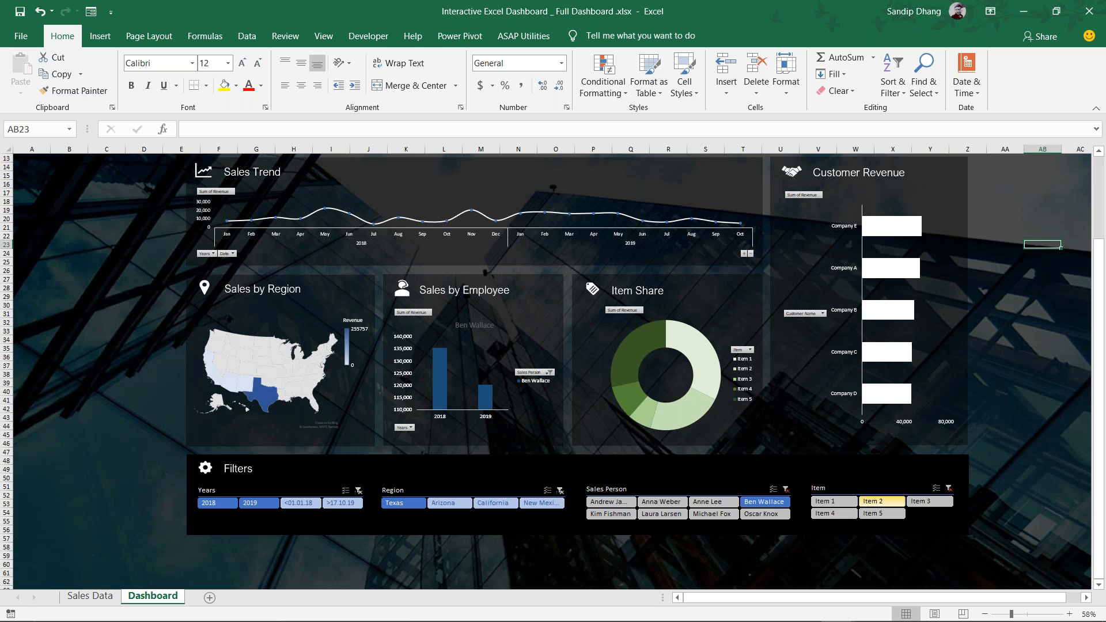
pyautogui.click(834, 513)
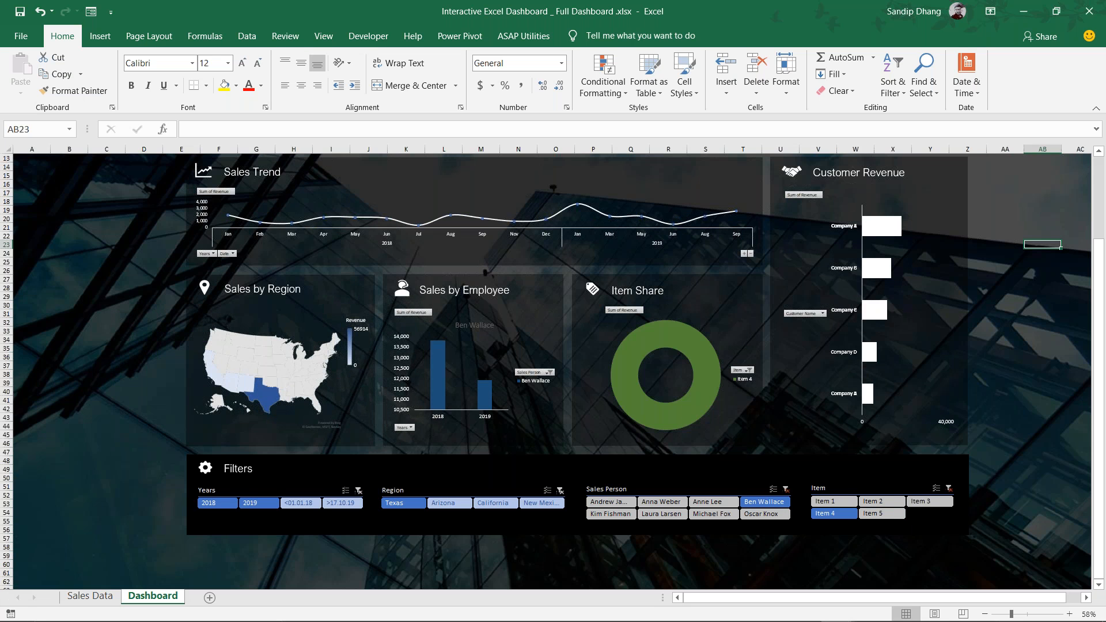
# Look over the filtered performance dashboard and filter it to Texas with the Region slicer
pyautogui.scroll(4, 681, 416)
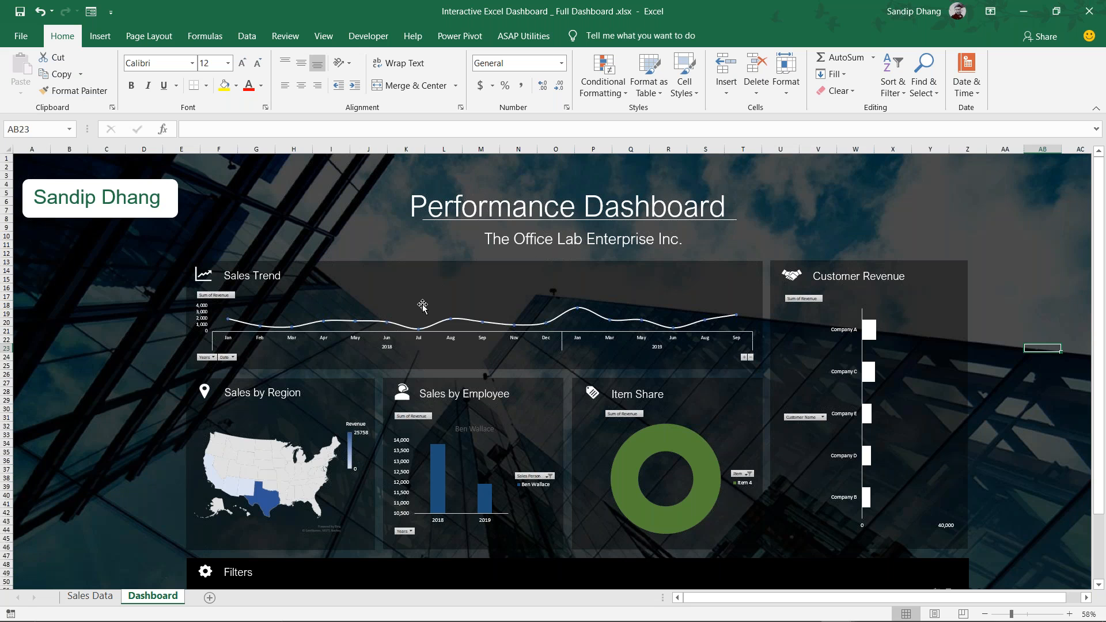
pyautogui.scroll(-8, 426, 311)
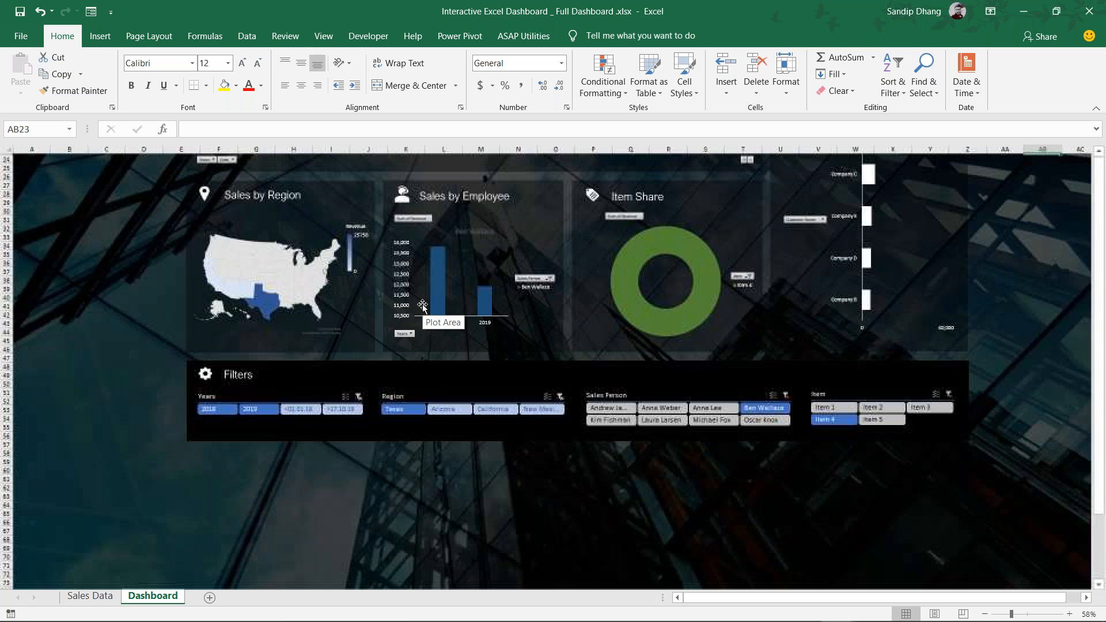
pyautogui.scroll(5, 414, 404)
pyautogui.click(401, 547)
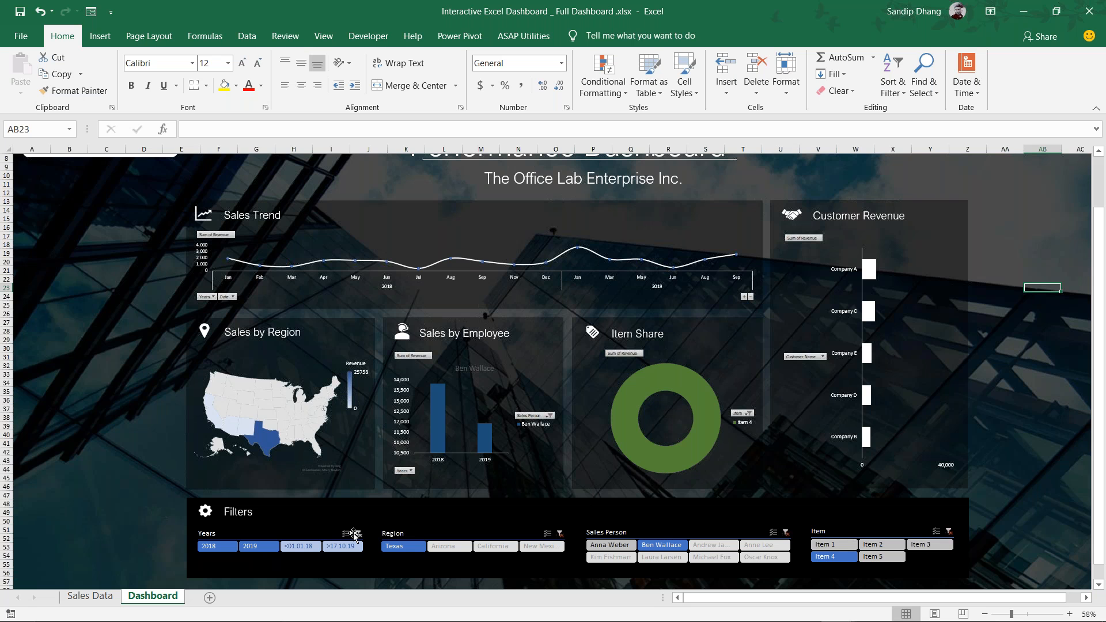
# Switch to the Ultimate Excel Dashboard workbook and review the records on its Data sheet down to the last row
pyautogui.hotkey('alt', 'Tab')
pyautogui.press('Tab')
pyautogui.press('Tab')
pyautogui.press('Tab')
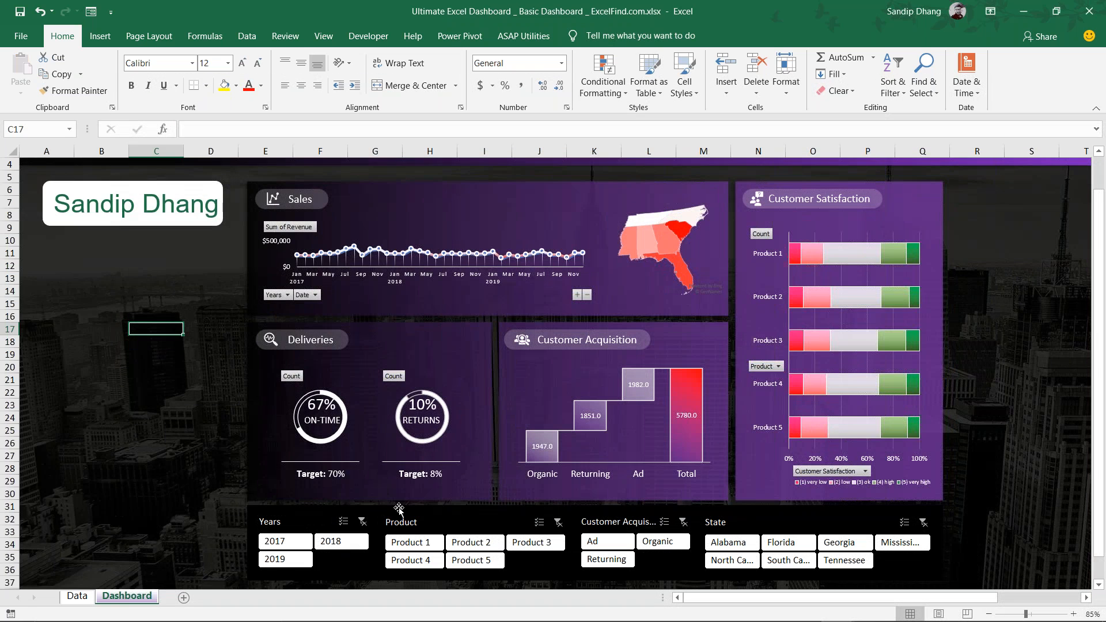
pyautogui.click(77, 596)
pyautogui.scroll(15, 327, 261)
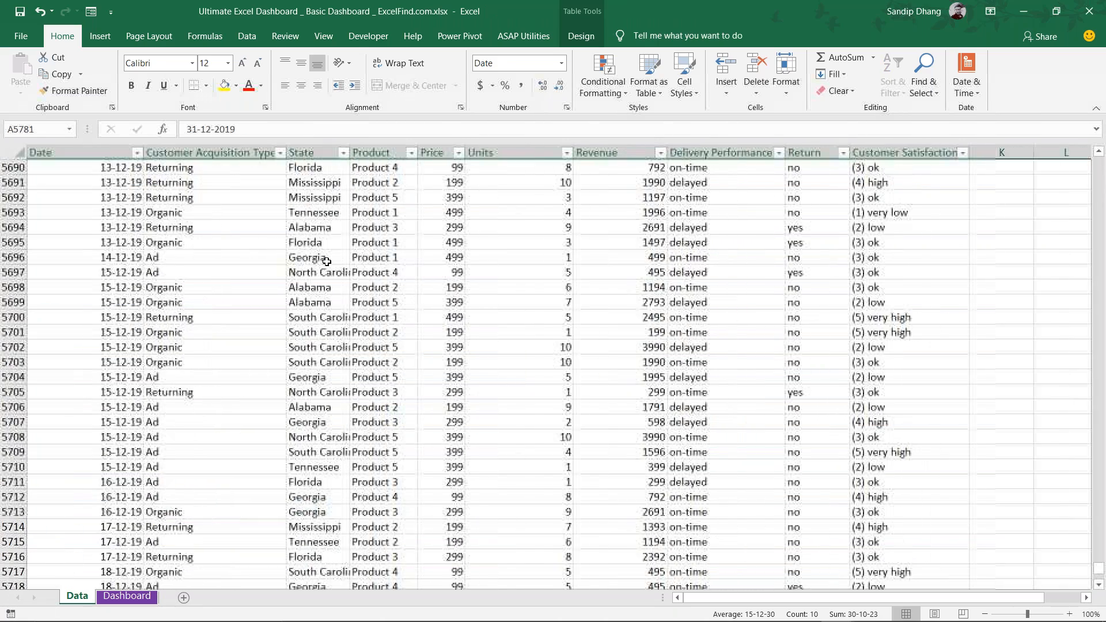
pyautogui.scroll(-20, 327, 262)
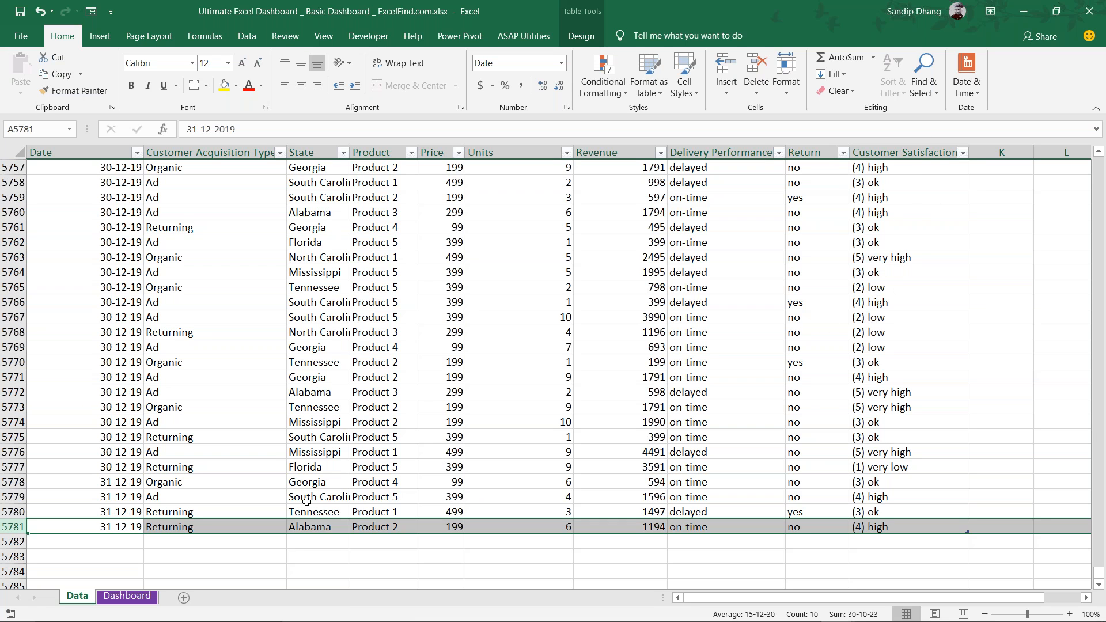
# Filter the Dashboard sheet to 2017, Product 1 and Ad acquisition, trying Florida before settling on Alabama as the state
pyautogui.click(127, 596)
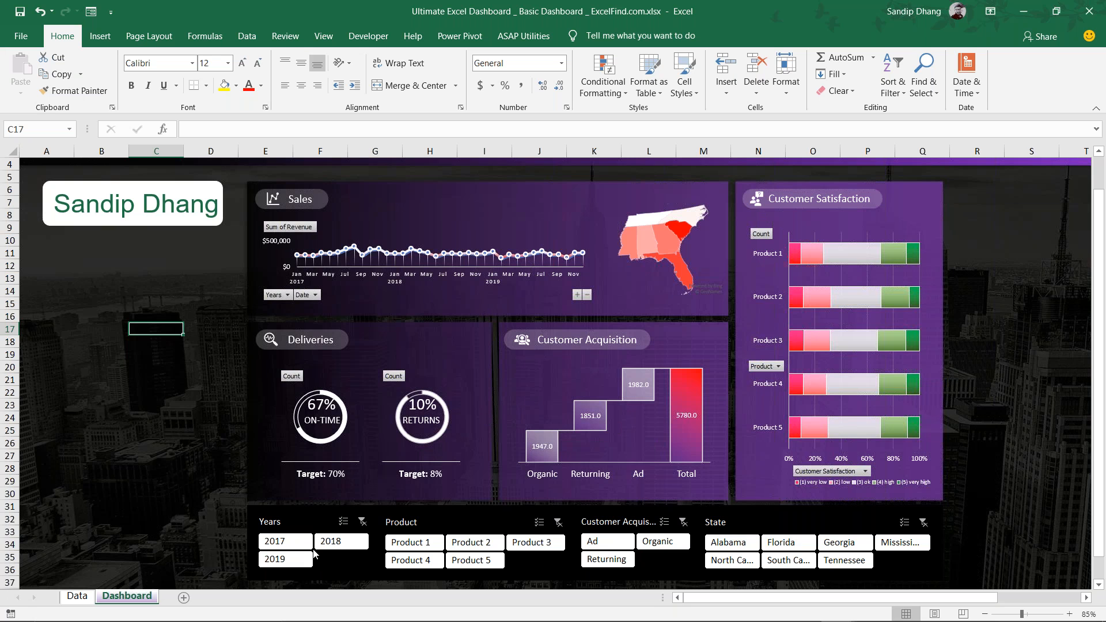
pyautogui.click(291, 542)
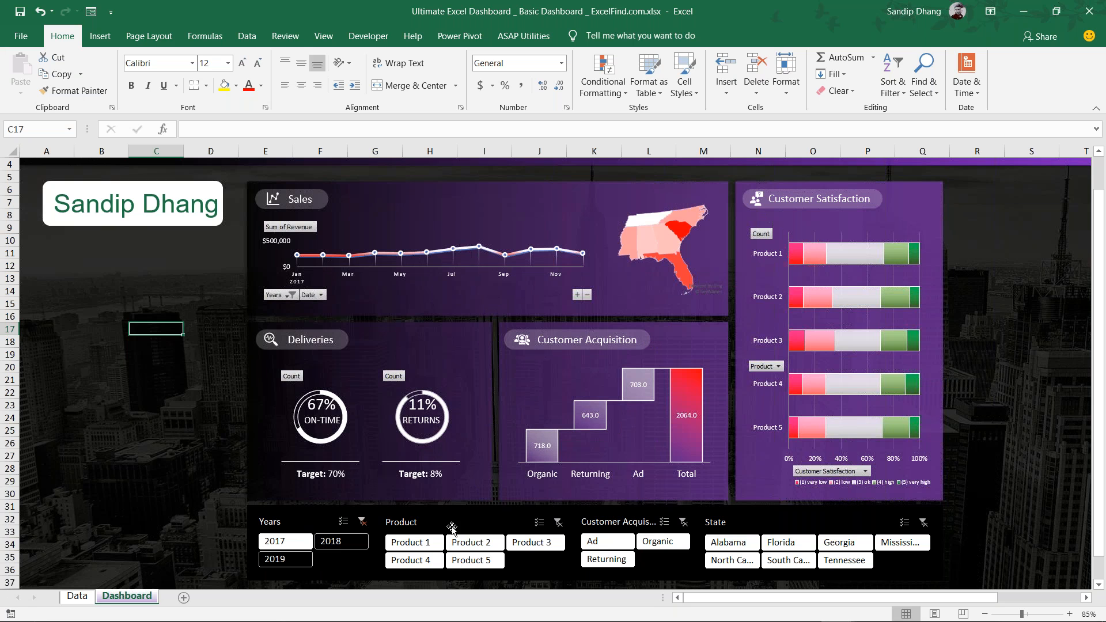
pyautogui.click(428, 544)
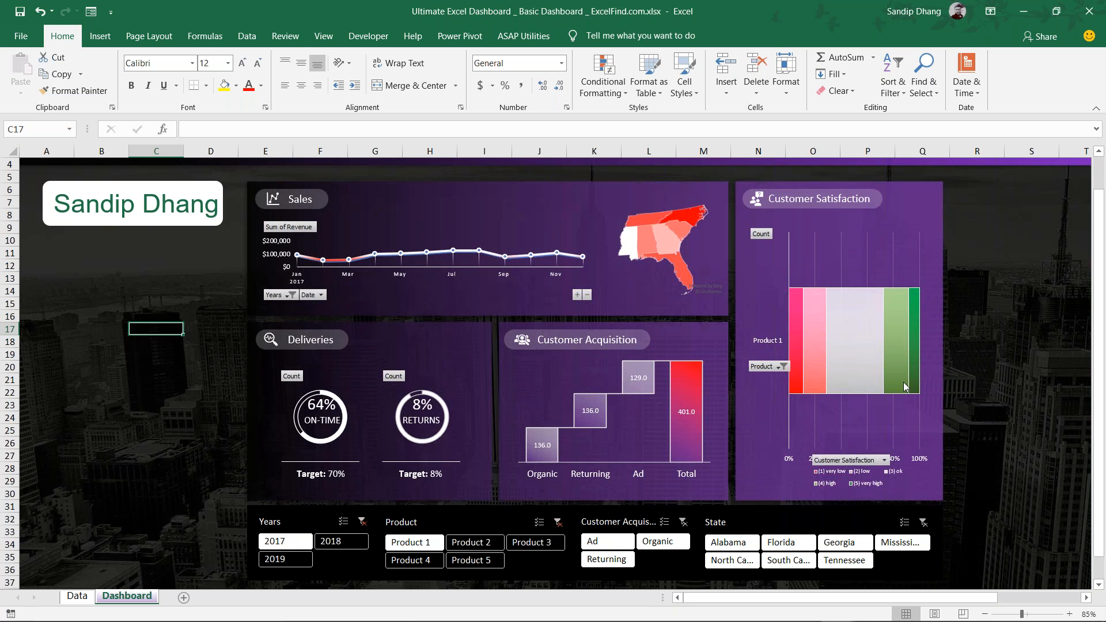
pyautogui.click(613, 543)
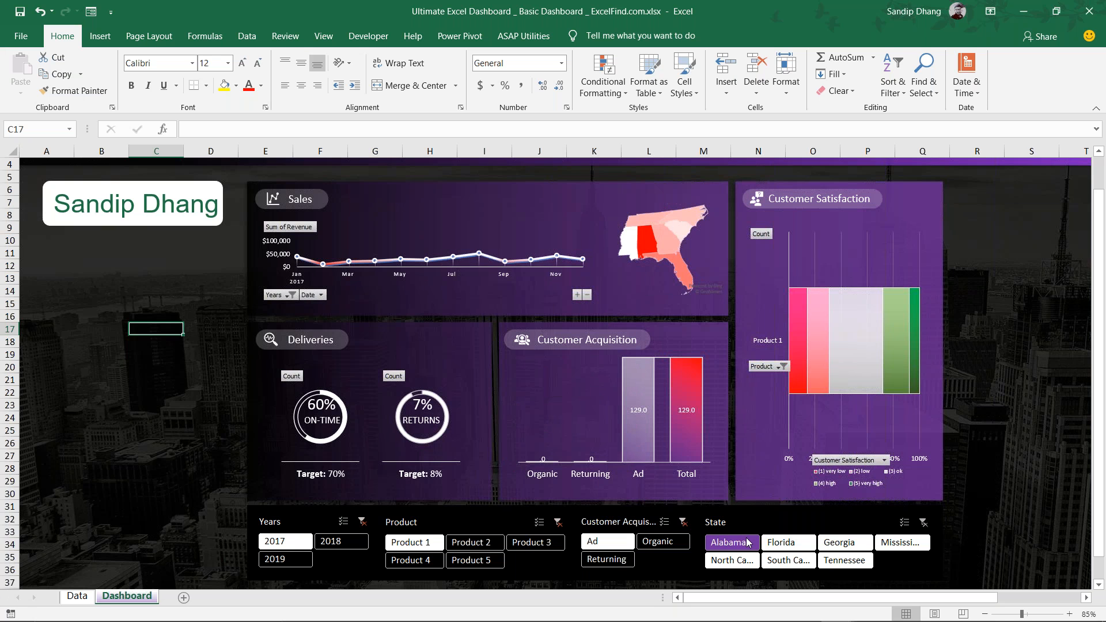
pyautogui.click(781, 543)
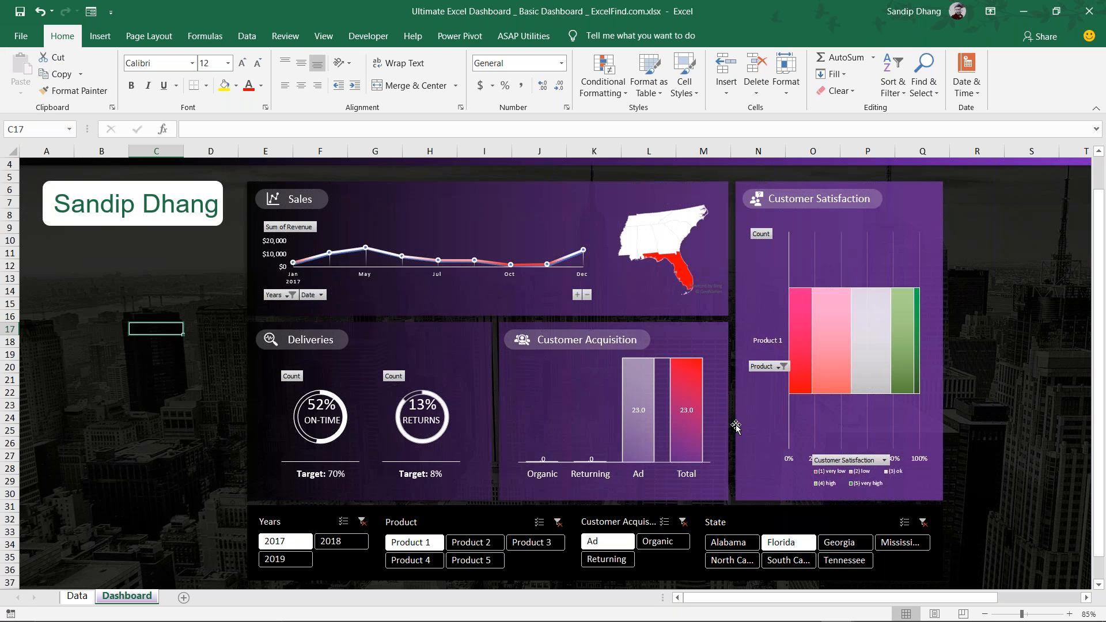
pyautogui.click(740, 544)
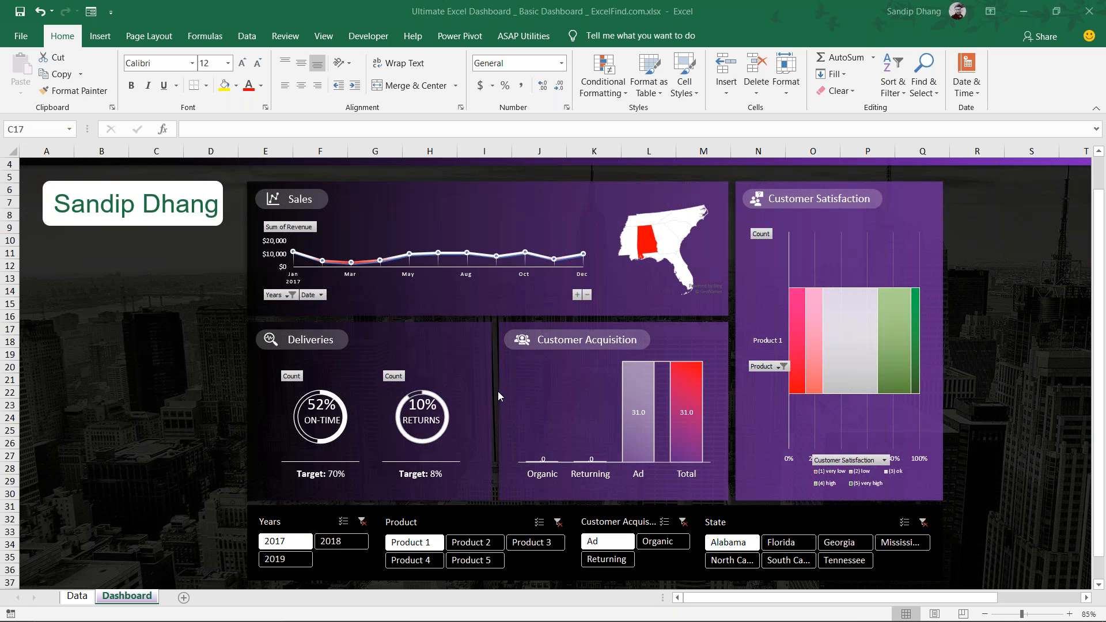
# Switch back to the Excel.xlsx workbook and clear the City and State slicer filters on its sales dashboard
pyautogui.hotkey('alt', 'Tab')
pyautogui.hotkey('alt', 'Tab')
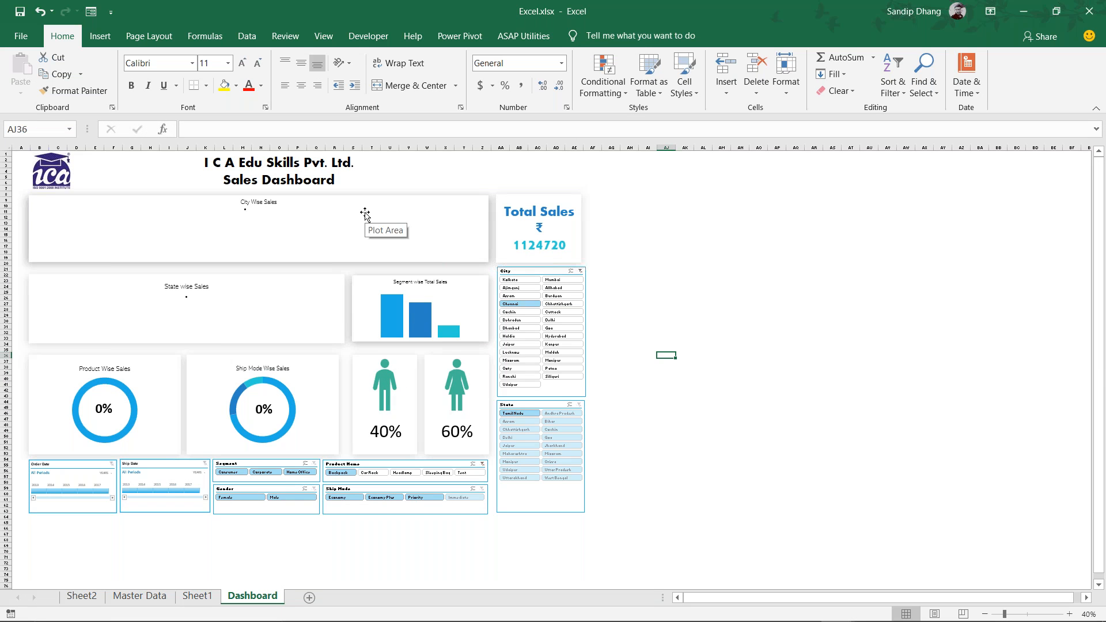
pyautogui.click(580, 271)
pyautogui.click(578, 409)
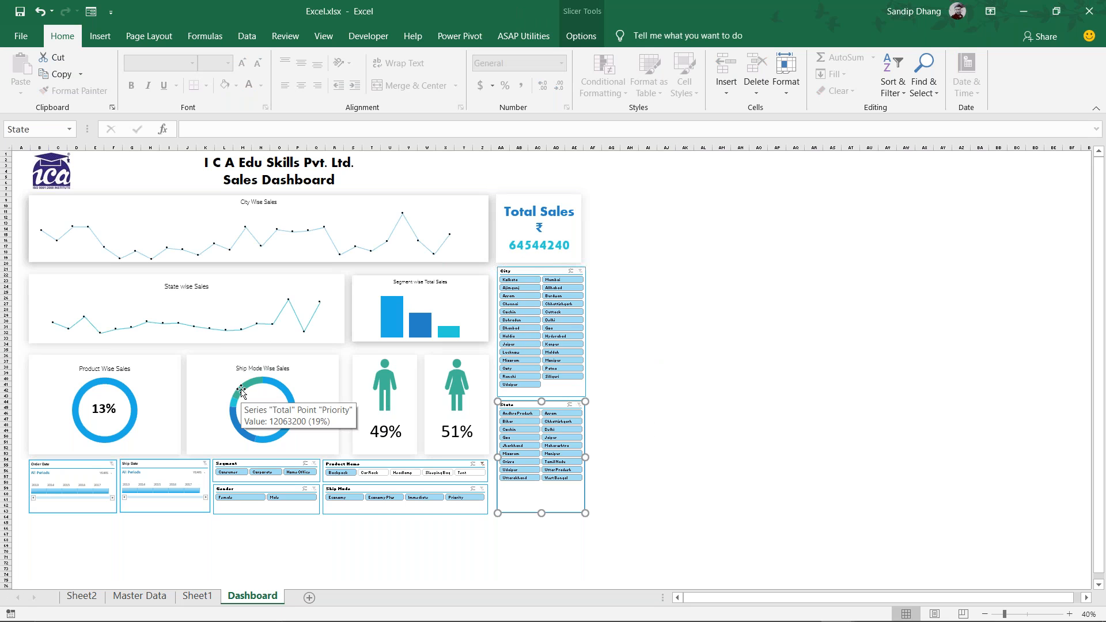
# Examine the State wise Sales chart, the Product Wise Sales chart and the gender graphics on the sales dashboard
pyautogui.click(213, 295)
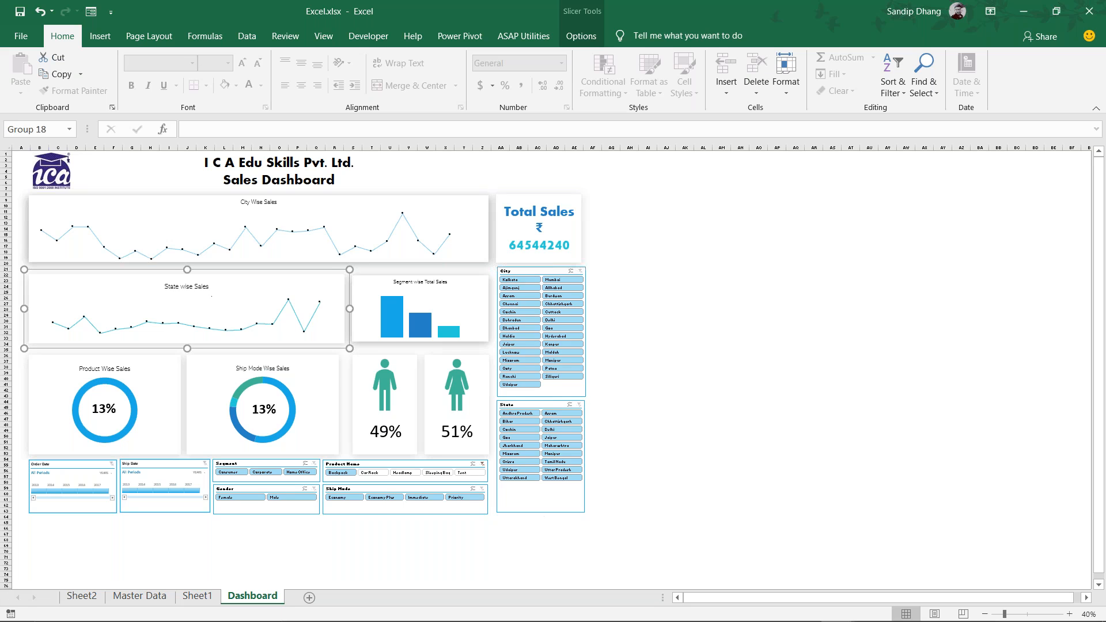
pyautogui.click(163, 370)
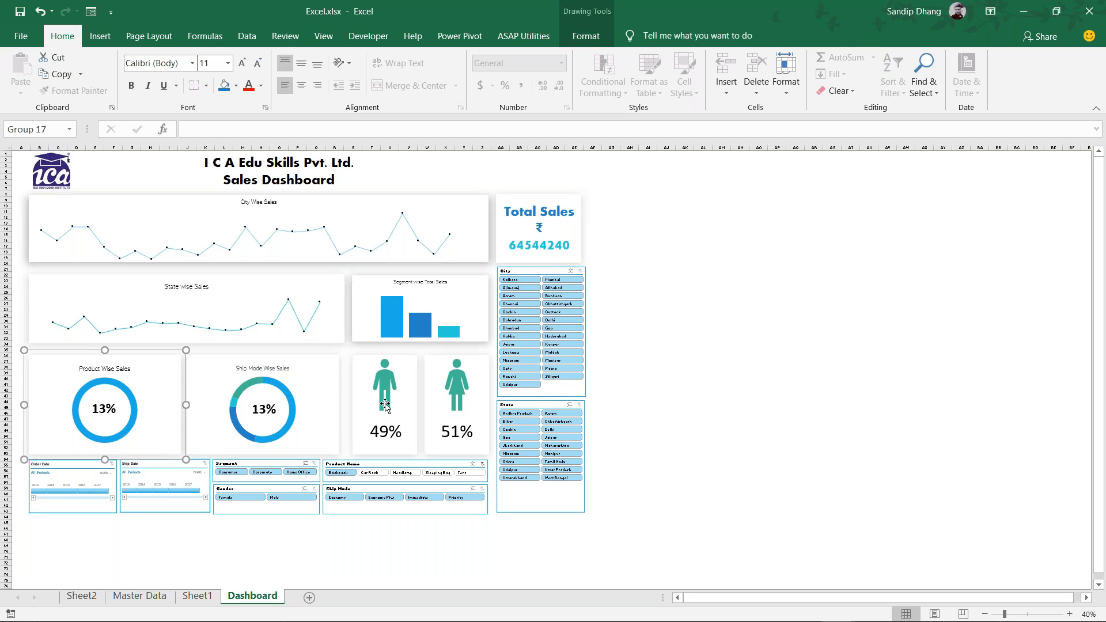
pyautogui.click(404, 405)
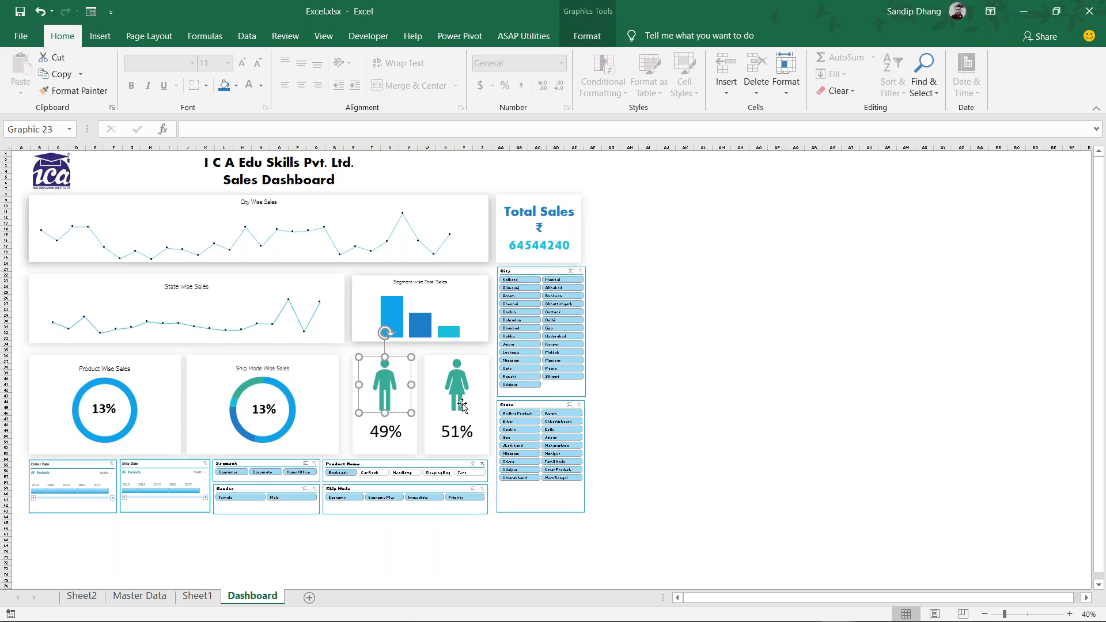
pyautogui.click(690, 436)
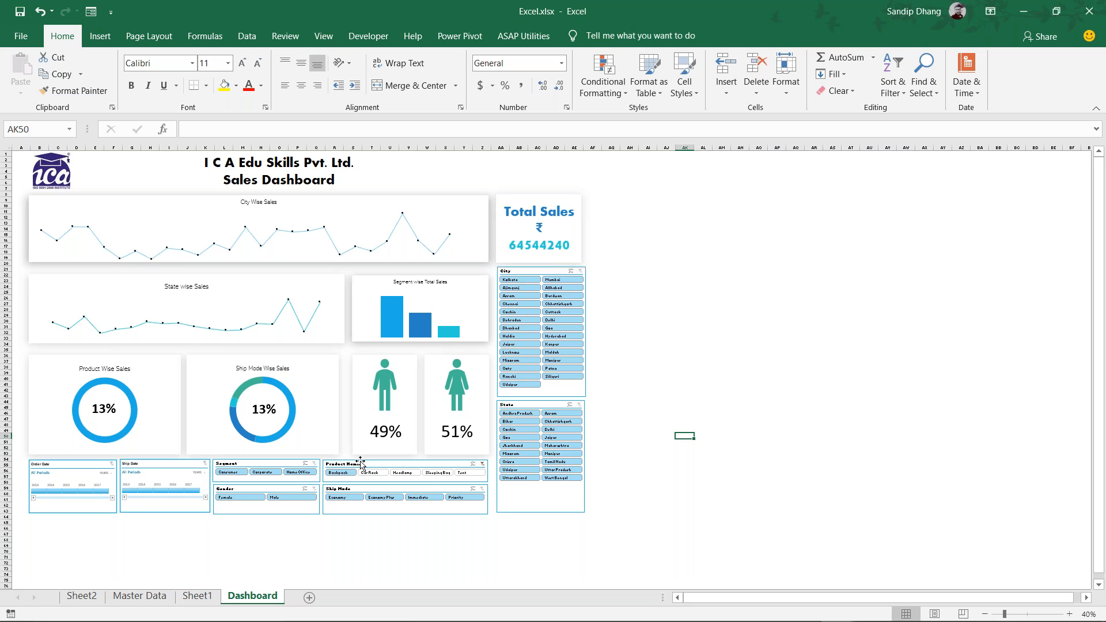
# Check the cell links behind the Ship Mode and male percentage labels, and filter the sales dashboard to the state Jharkhand
pyautogui.scroll(3, 360, 464)
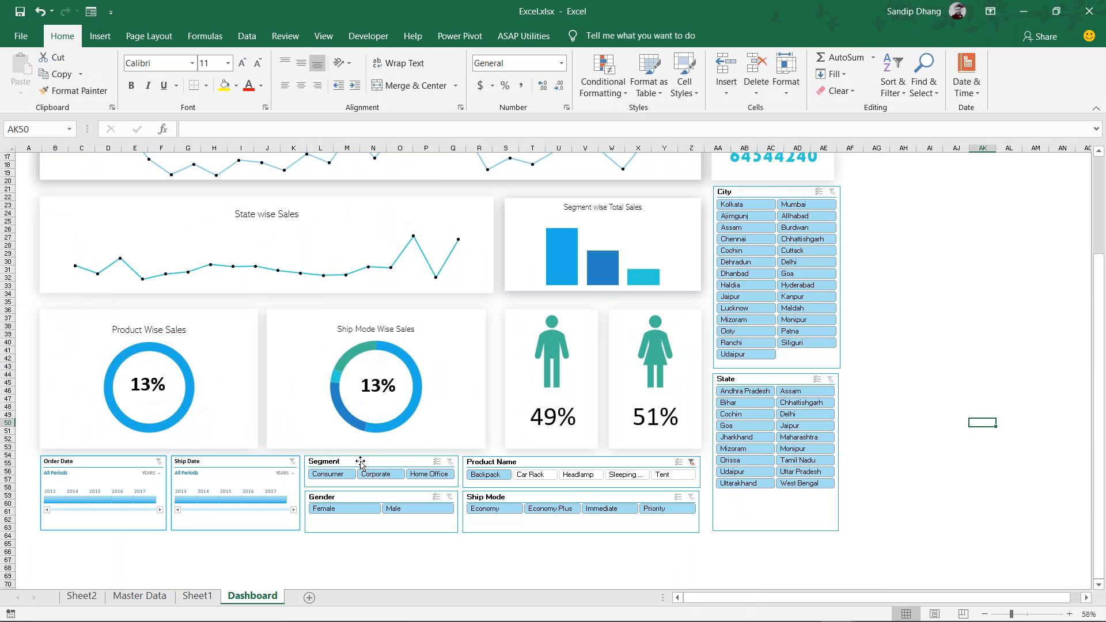
pyautogui.click(389, 388)
pyautogui.moveTo(386, 377)
pyautogui.mouseDown()
pyautogui.moveTo(441, 471)
pyautogui.moveTo(656, 233)
pyautogui.moveTo(676, 231)
pyautogui.moveTo(494, 291)
pyautogui.moveTo(388, 373)
pyautogui.mouseUp()
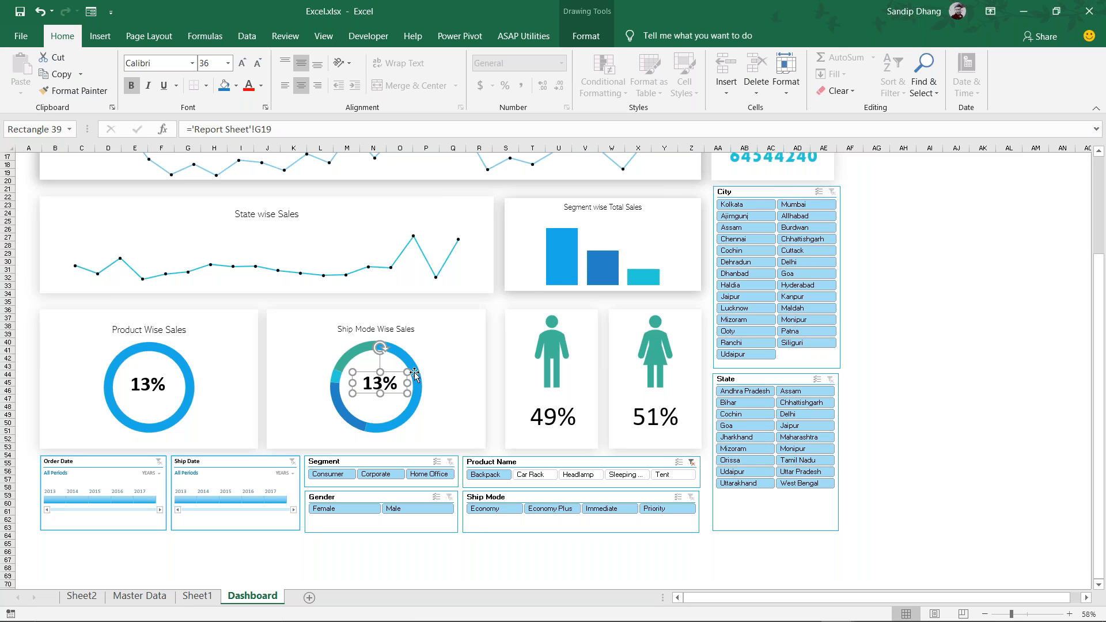
pyautogui.click(570, 419)
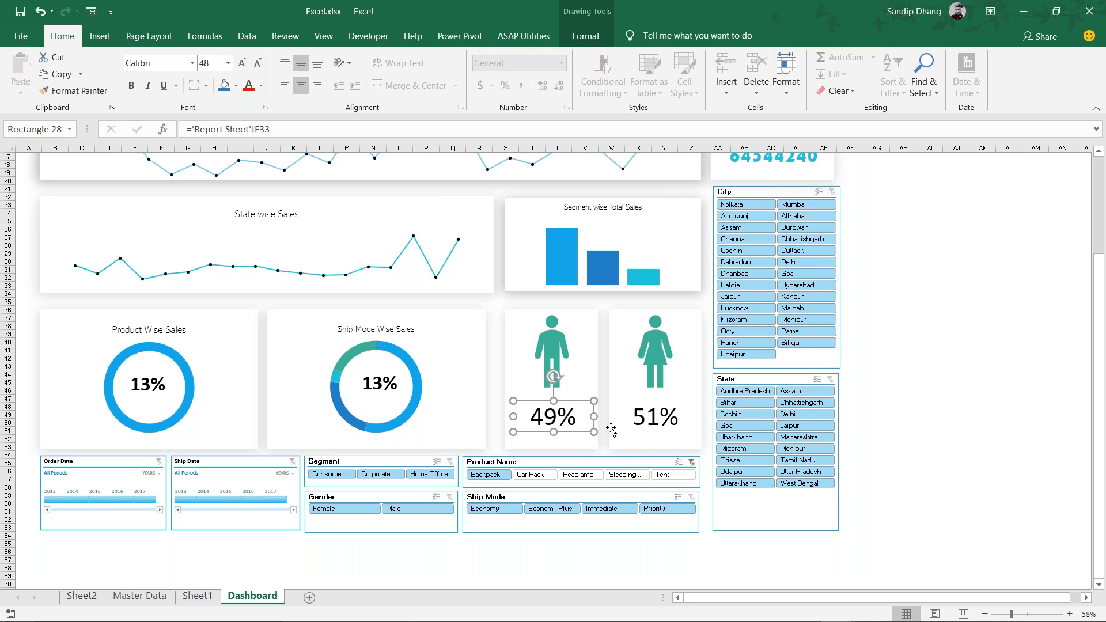
pyautogui.click(734, 438)
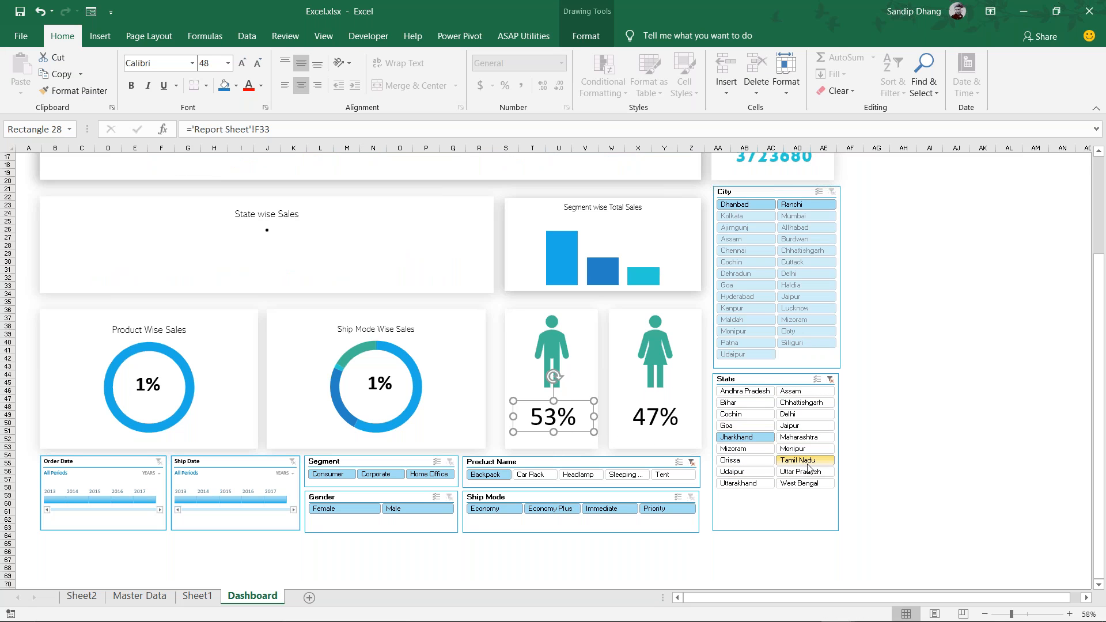
pyautogui.click(876, 439)
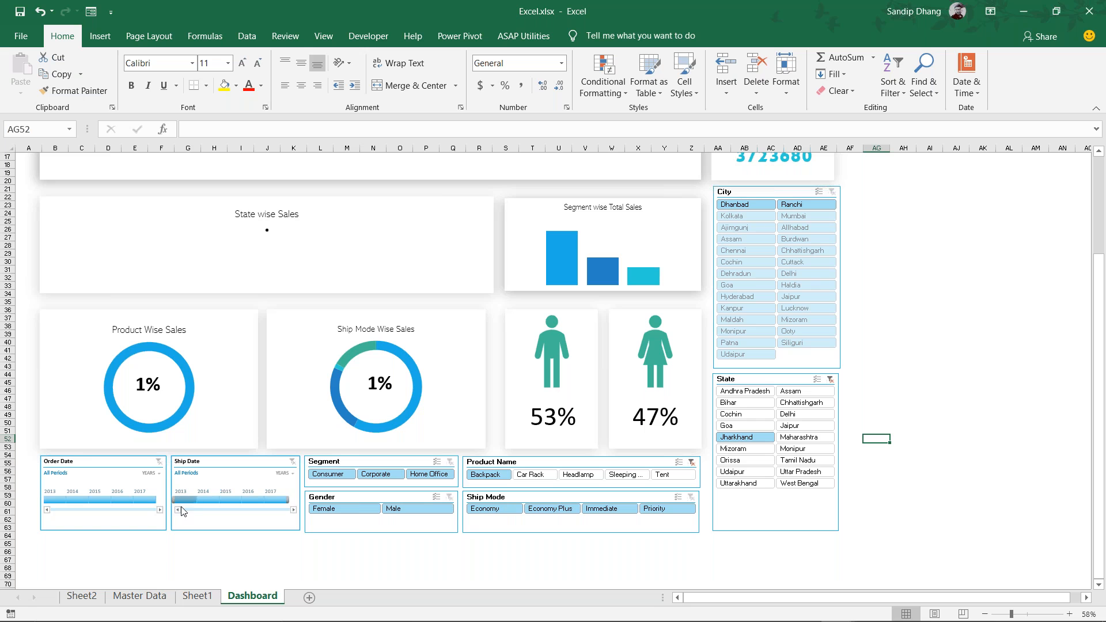
# Unhide the Report Sheet and look over its pivot tables and the state, city and sales list
pyautogui.rightClick(257, 597)
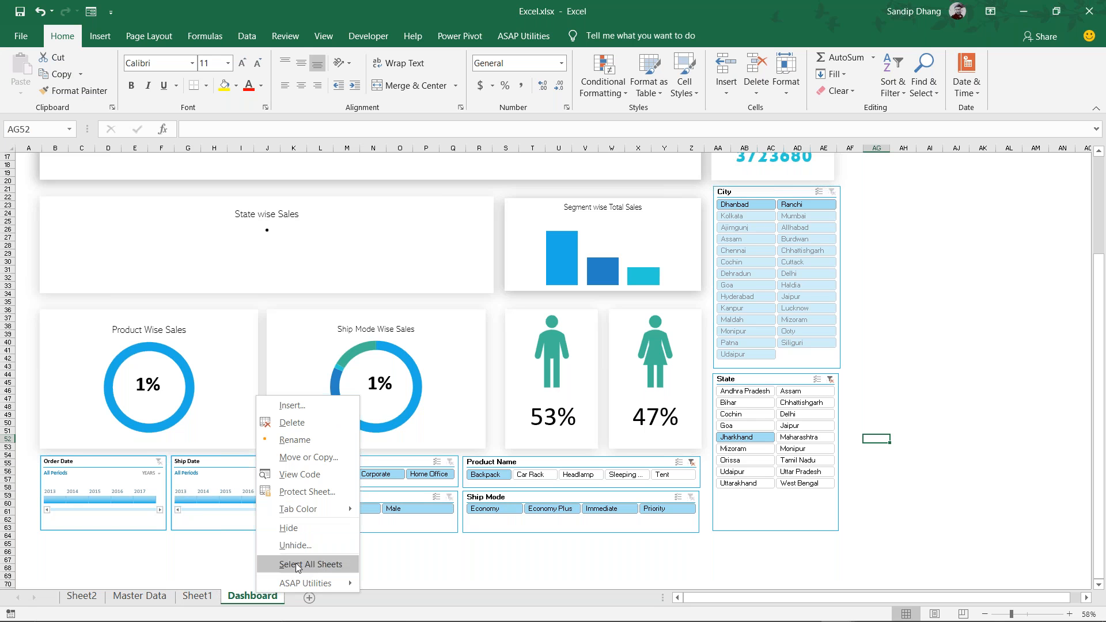
pyautogui.click(316, 543)
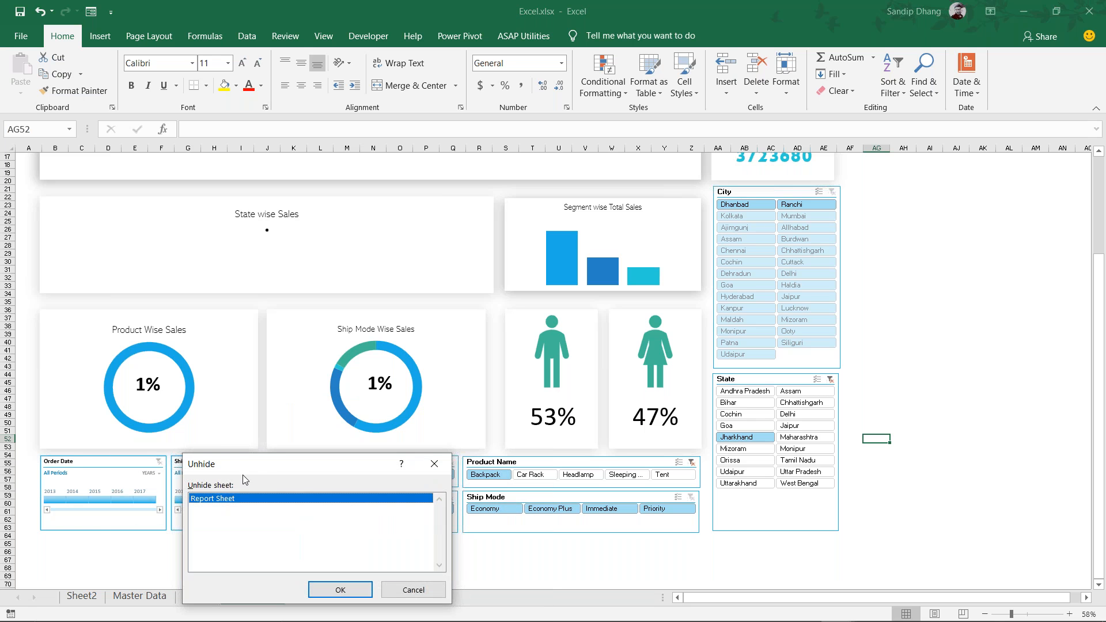
pyautogui.click(344, 589)
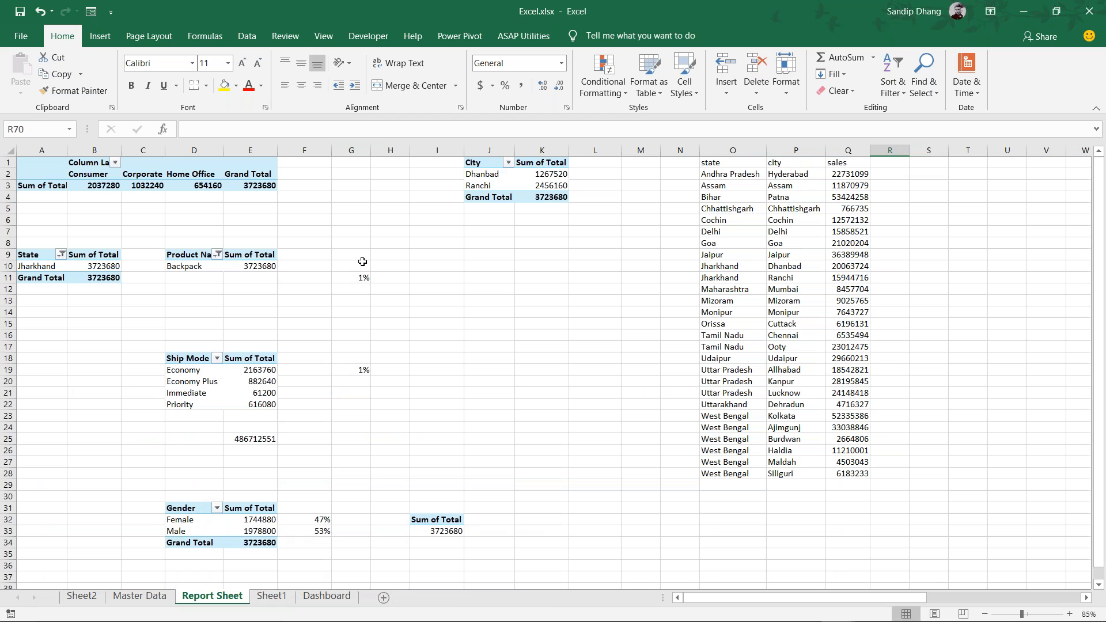
pyautogui.hscroll(5, 363, 261)
pyautogui.hscroll(-5, 362, 262)
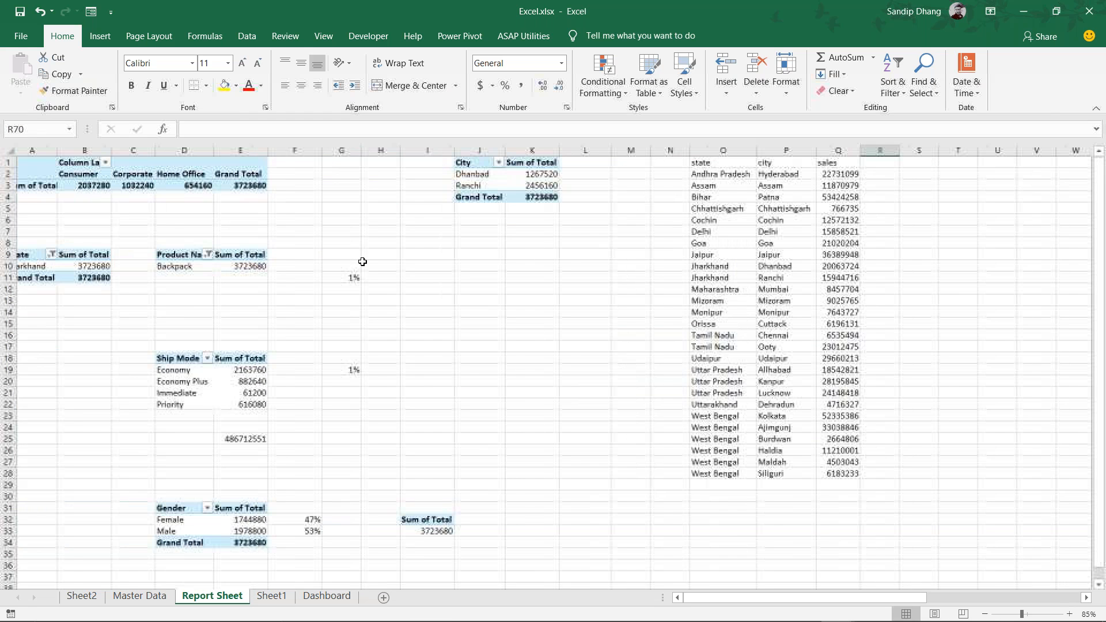
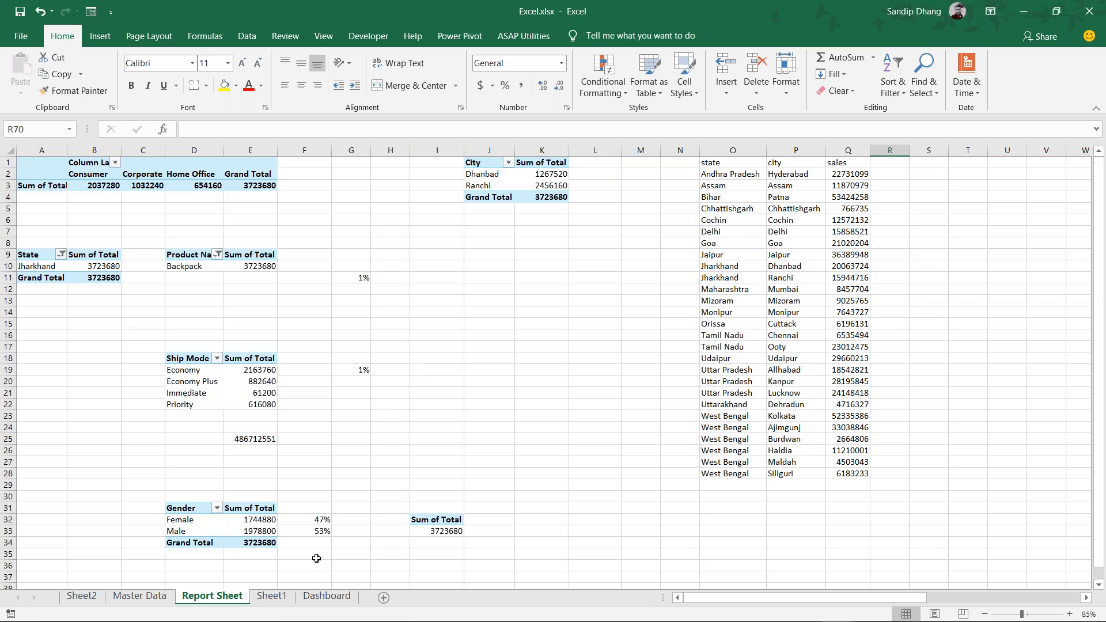
# Compare the Dashboard charts with the order records on Sheet1 and return to the Report Sheet
pyautogui.click(324, 597)
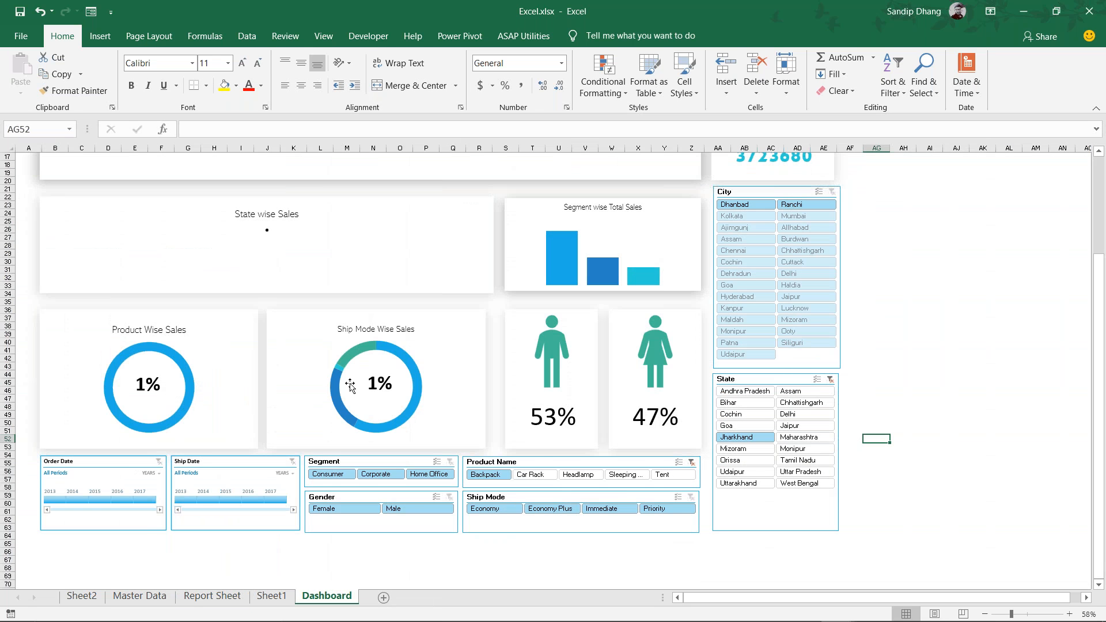
pyautogui.scroll(5, 352, 387)
pyautogui.scroll(-3, 350, 386)
pyautogui.scroll(-1, 350, 386)
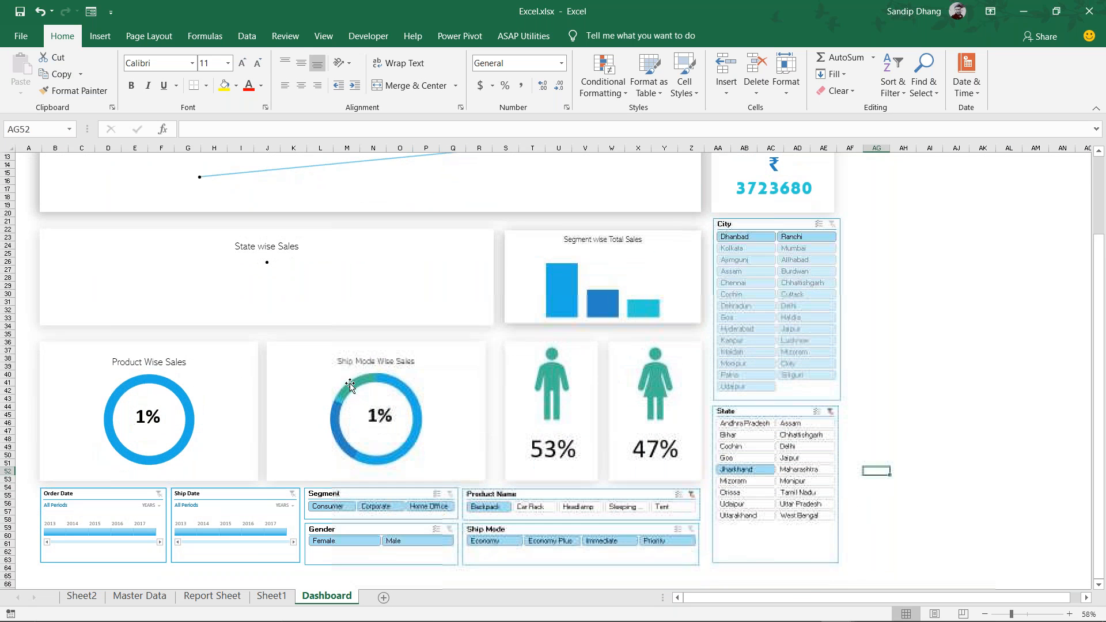
pyautogui.click(272, 596)
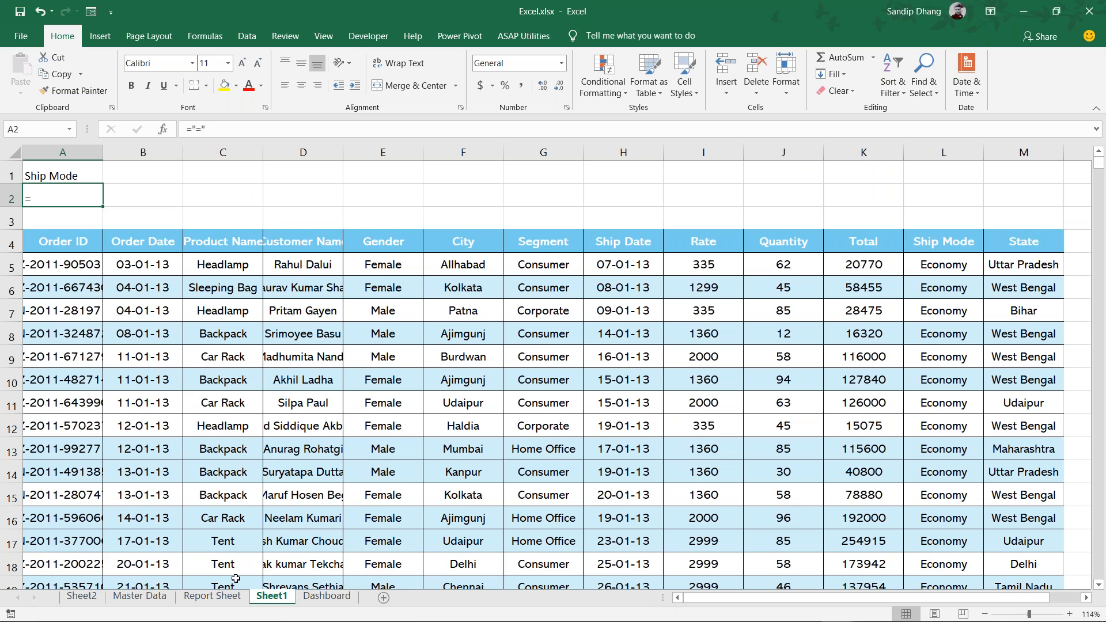
pyautogui.click(219, 601)
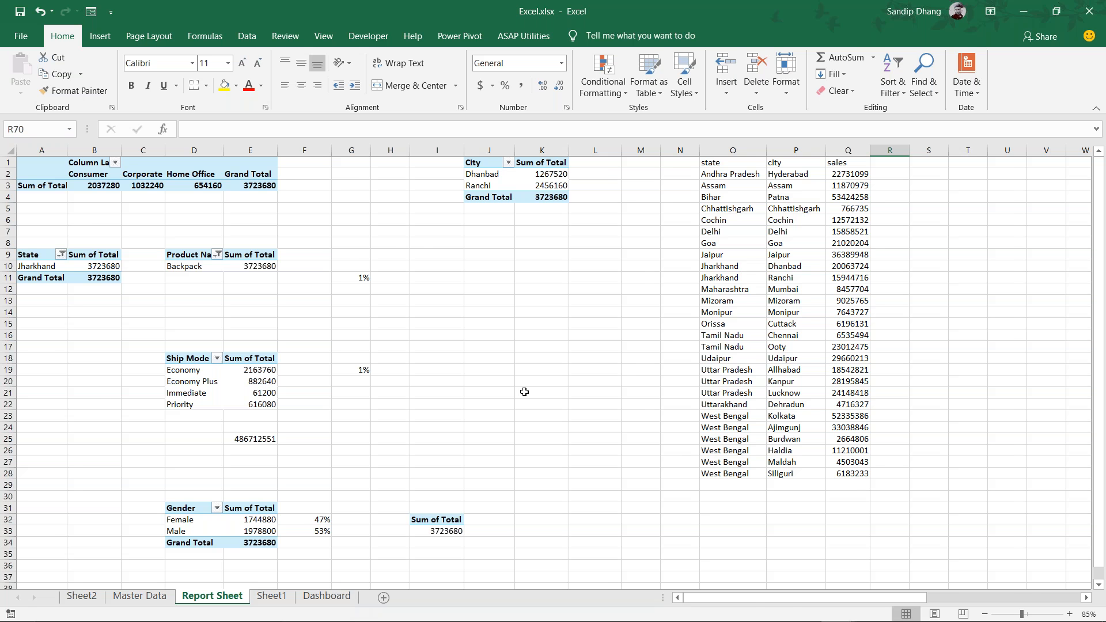
# Examine the India map chart on the Report Sheet and the state, city and sales range that feeds it
pyautogui.hscroll(6, 524, 391)
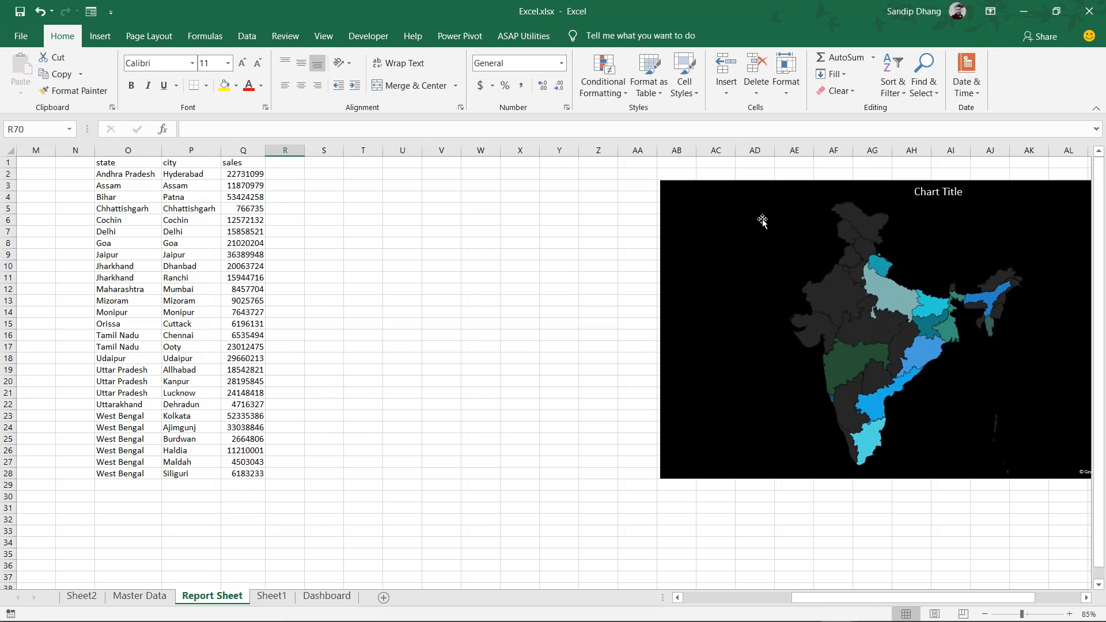
pyautogui.click(762, 221)
pyautogui.doubleClick(719, 183)
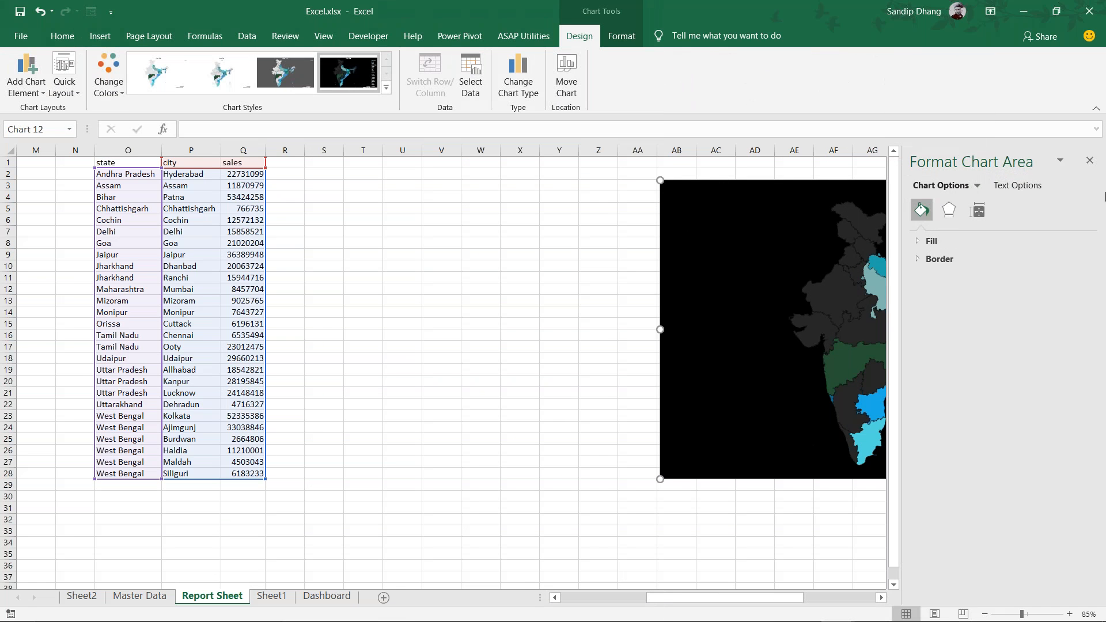
pyautogui.click(1090, 161)
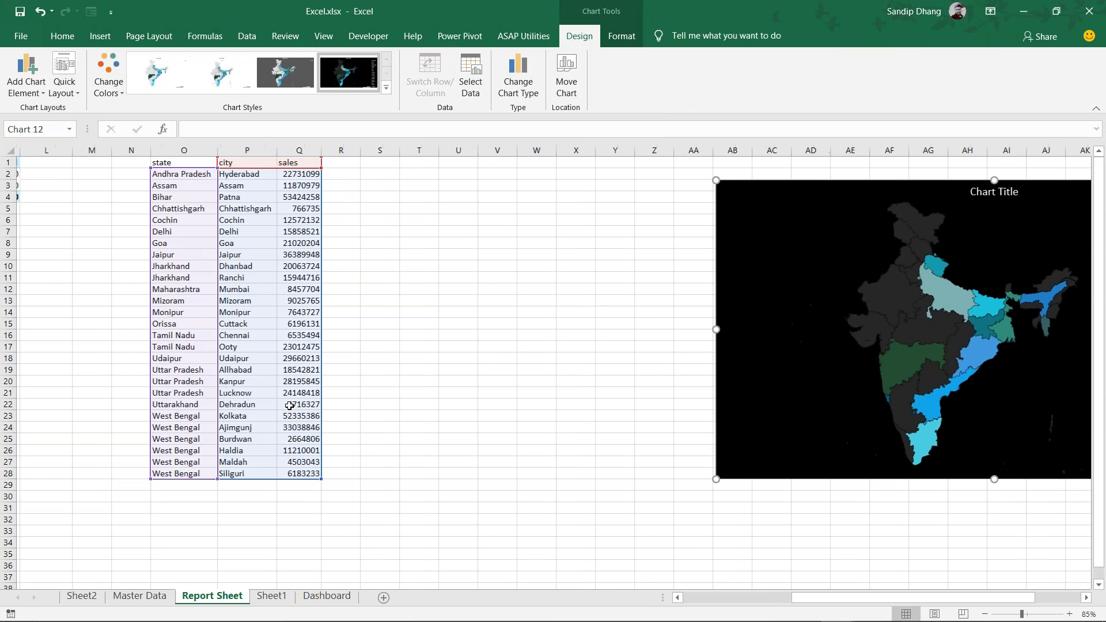
pyautogui.hscroll(-6, 289, 405)
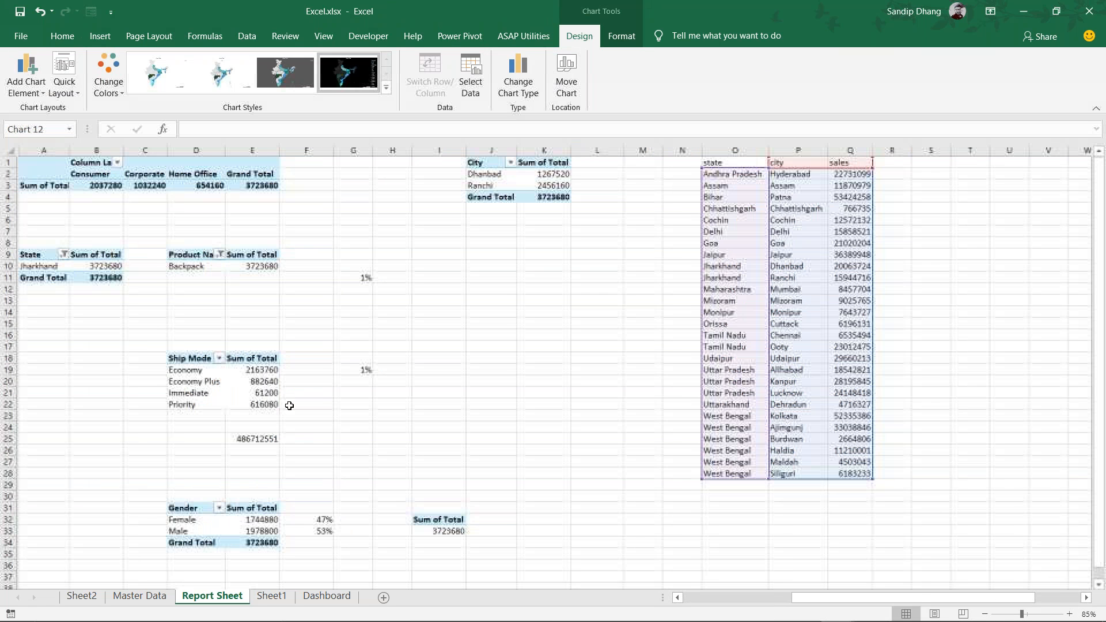
# Return to the Dashboard sheet and inspect the State wise Sales and Product Wise Sales charts
pyautogui.click(327, 596)
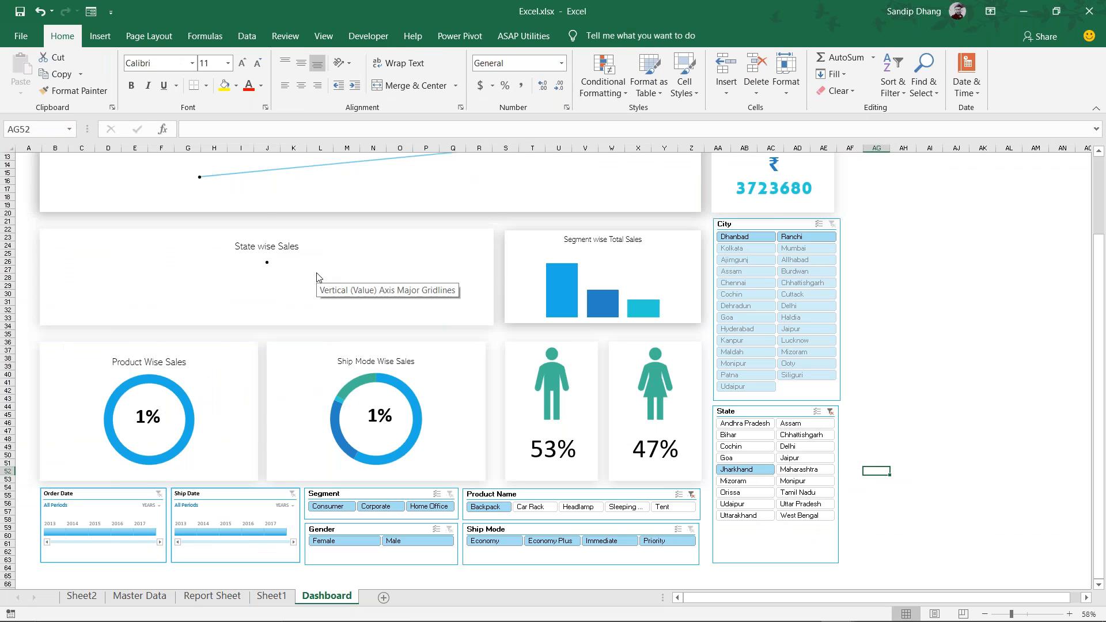
pyautogui.click(314, 278)
pyautogui.click(223, 354)
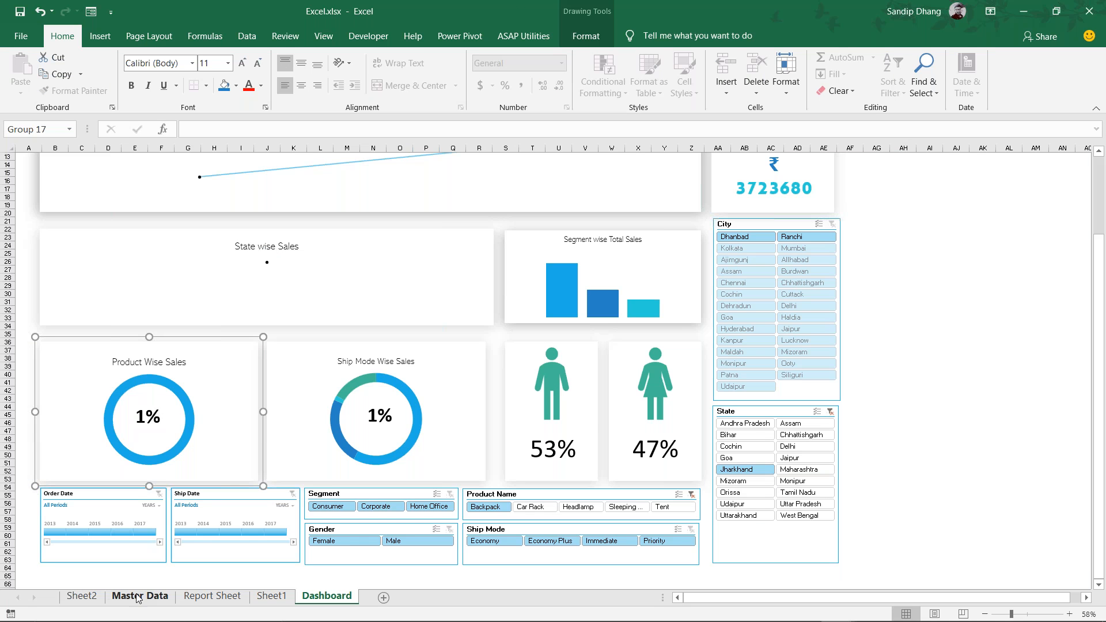
# Delete all the existing pivot tables from Sheet2, leaving cell A1 selected
pyautogui.click(91, 598)
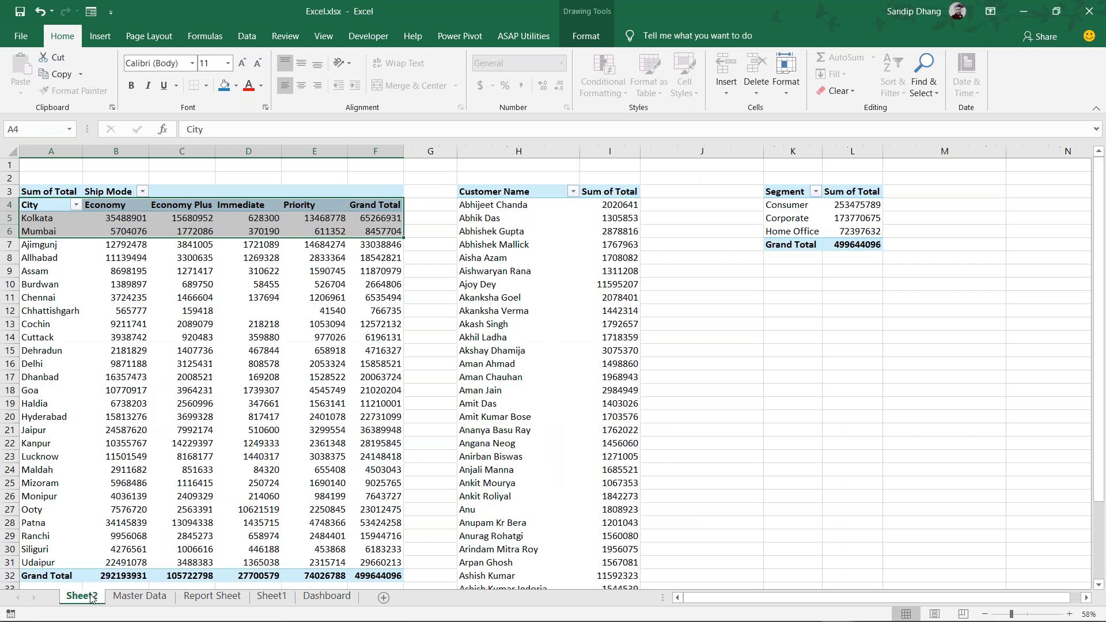
pyautogui.click(14, 149)
pyautogui.press('Delete')
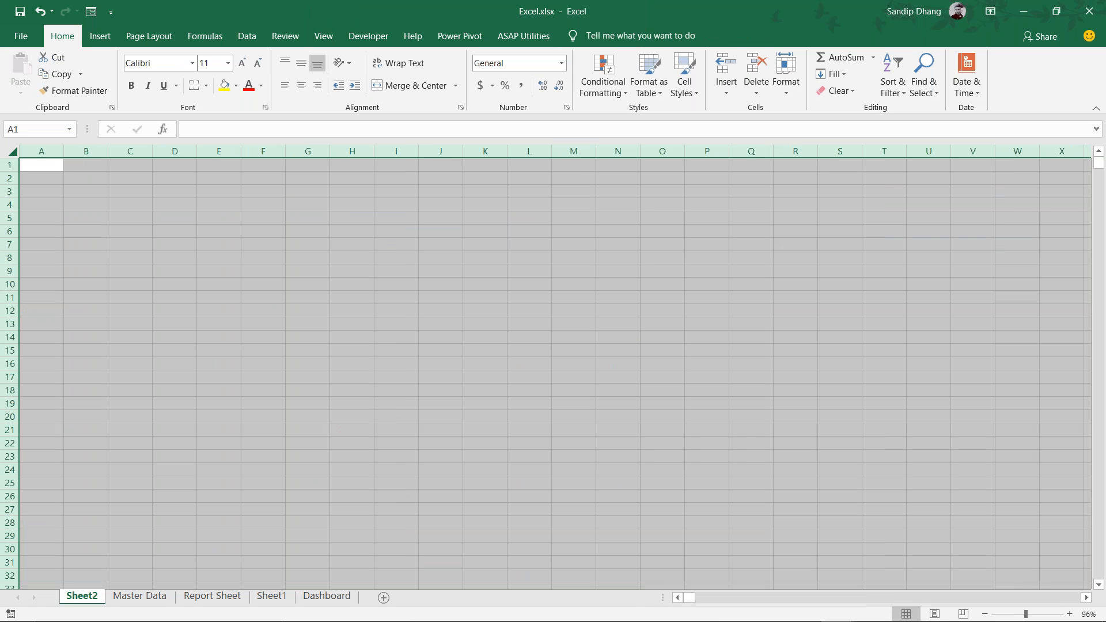
pyautogui.click(36, 163)
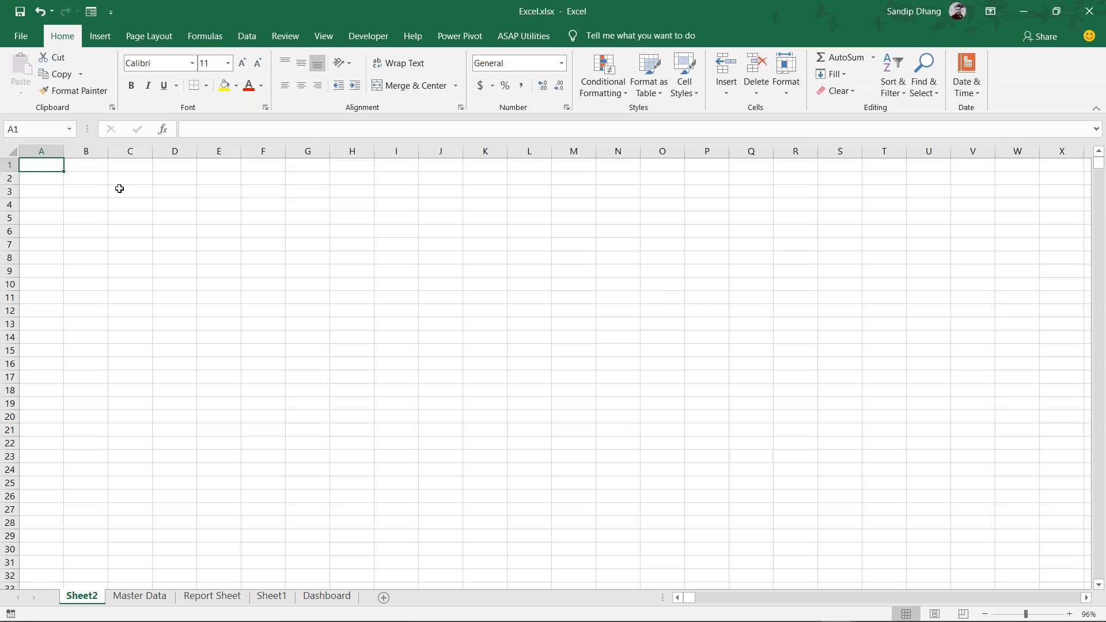
# Insert a PivotChart with PivotTable at cell A1 of Sheet2 from the range Data, and place the chart beside the table
pyautogui.click(100, 36)
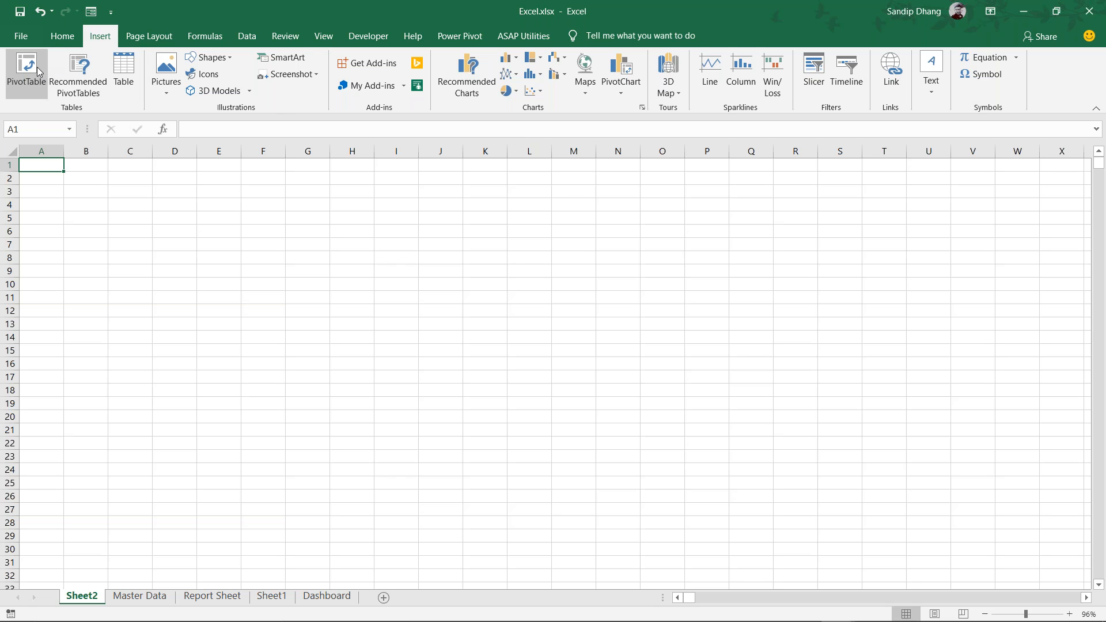
pyautogui.click(625, 91)
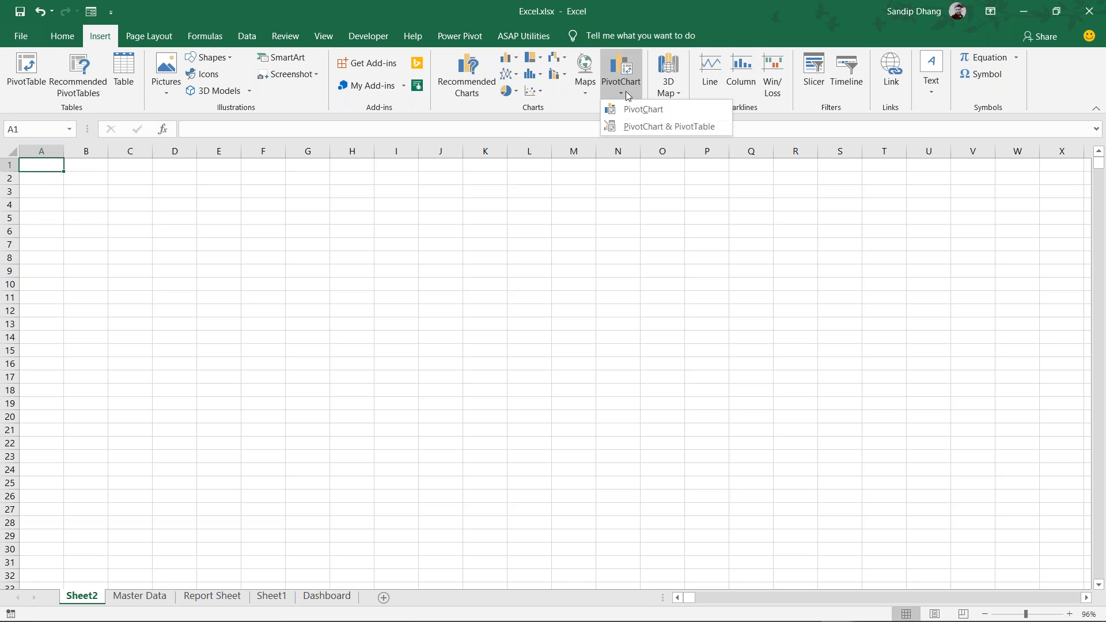
pyautogui.click(677, 128)
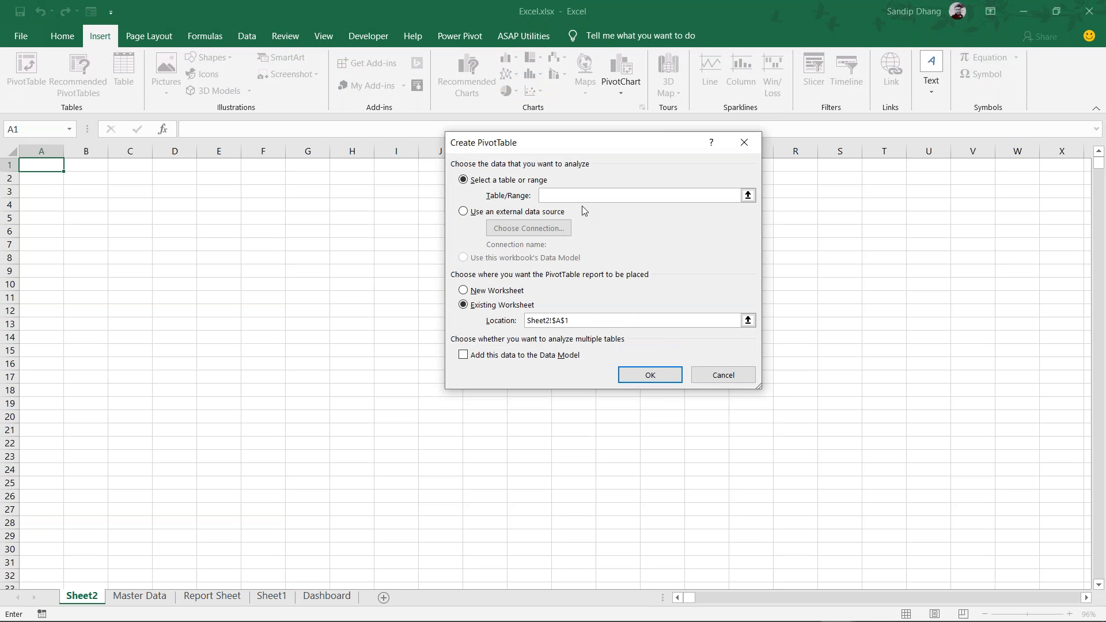
pyautogui.write('Data')
pyautogui.click(644, 375)
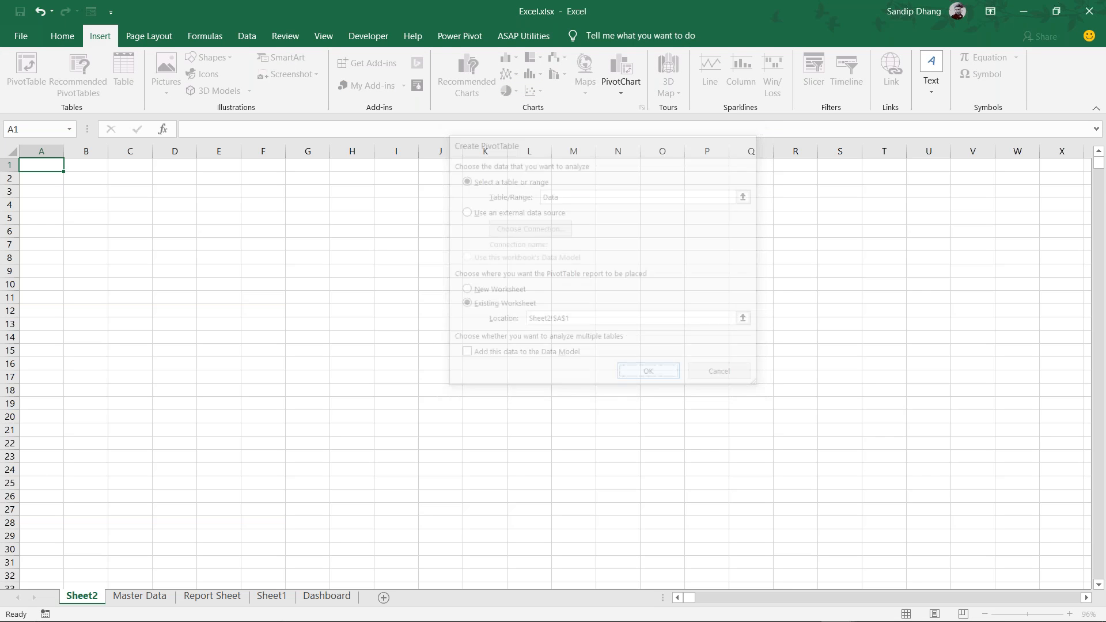
pyautogui.moveTo(300, 304); pyautogui.dragTo(199, 200)
# Add State as the PivotChart's axis category and Total as its summed value
pyautogui.scroll(-3, 879, 351)
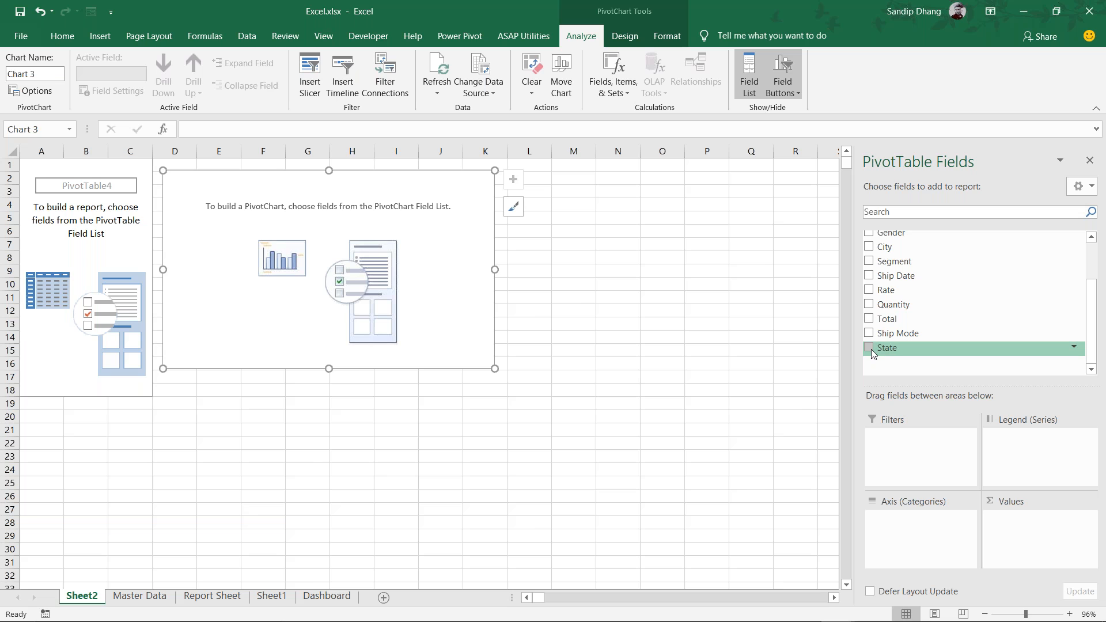
pyautogui.click(869, 347)
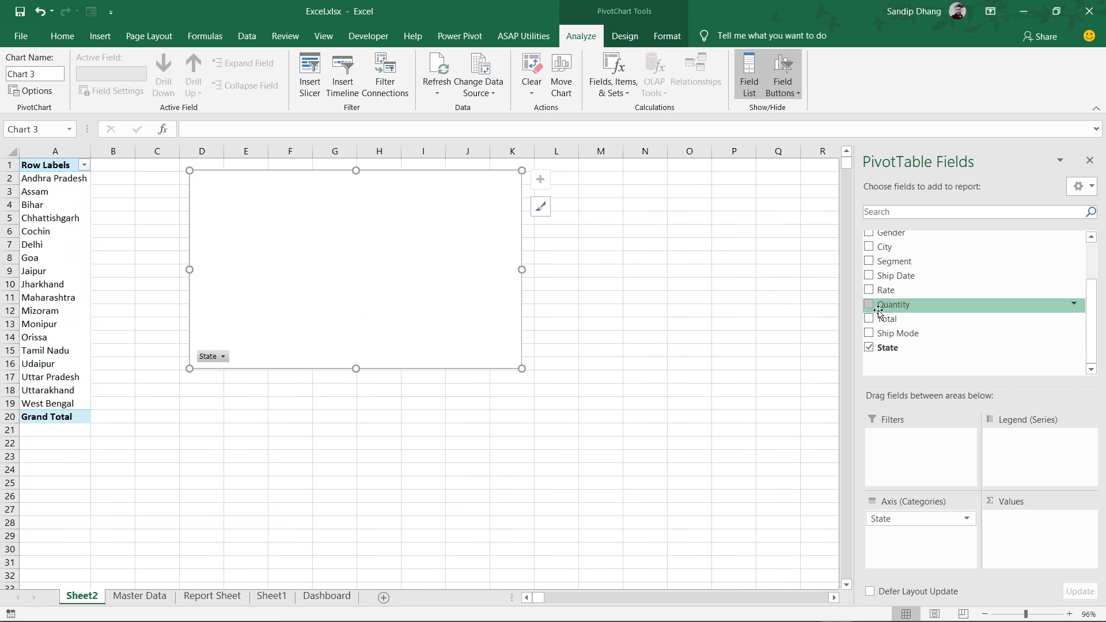
pyautogui.click(869, 319)
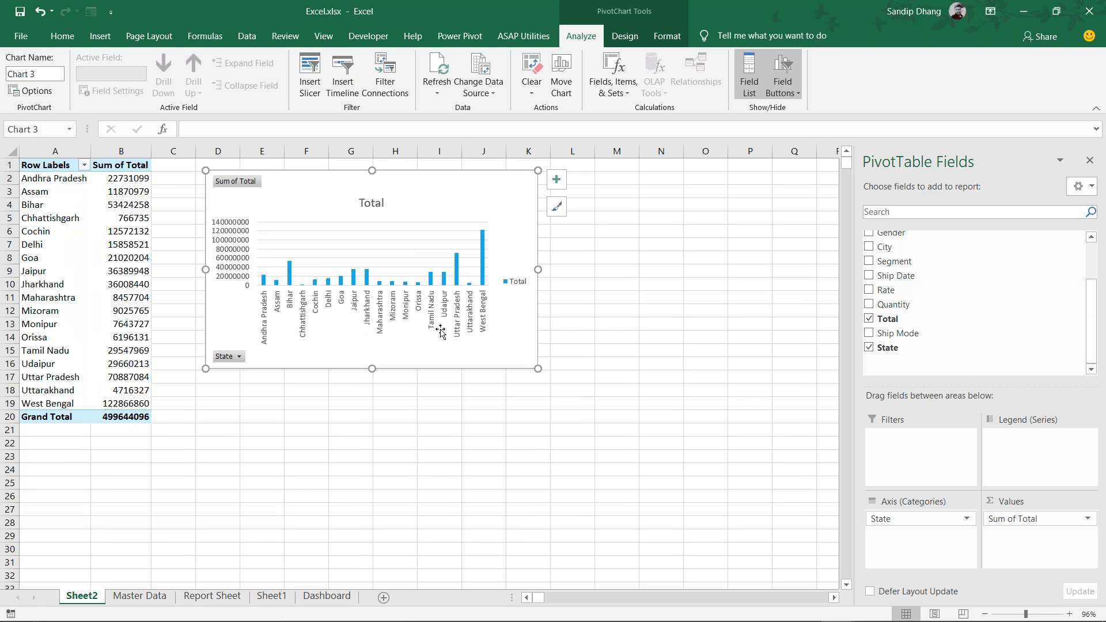
# Change the state sales PivotChart from clustered column to Line with Markers
pyautogui.click(624, 36)
pyautogui.click(789, 93)
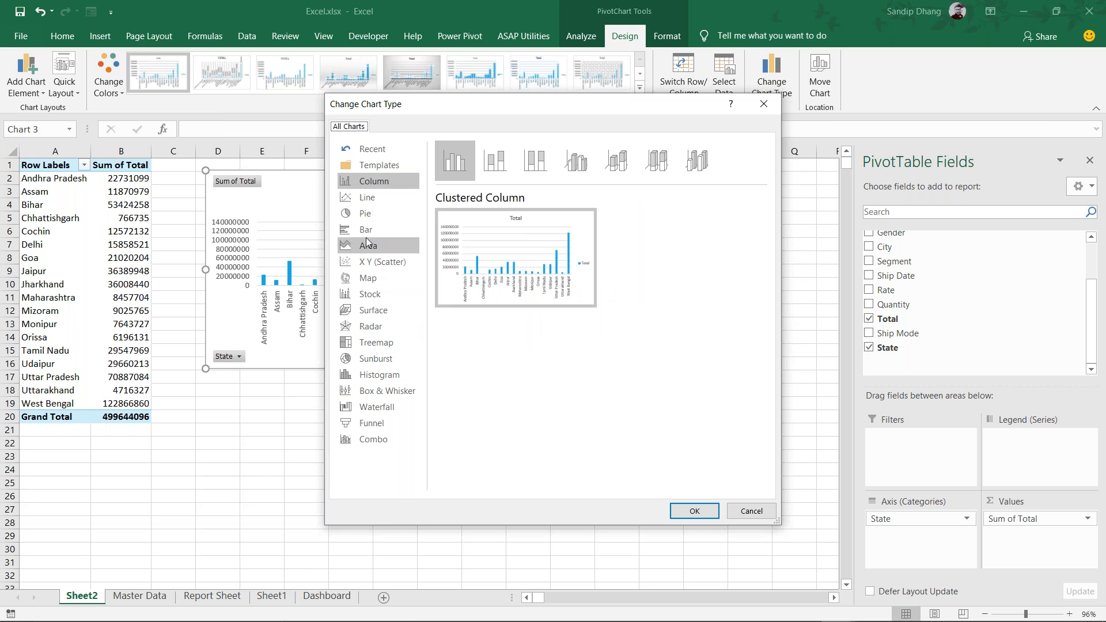
pyautogui.click(364, 202)
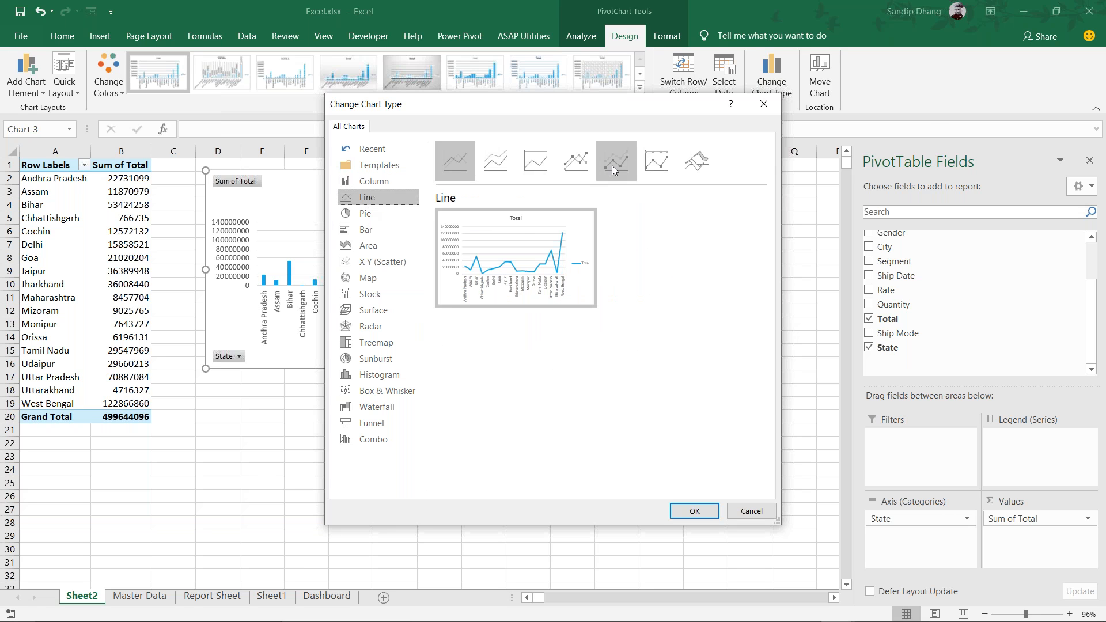
pyautogui.click(580, 165)
pyautogui.click(697, 511)
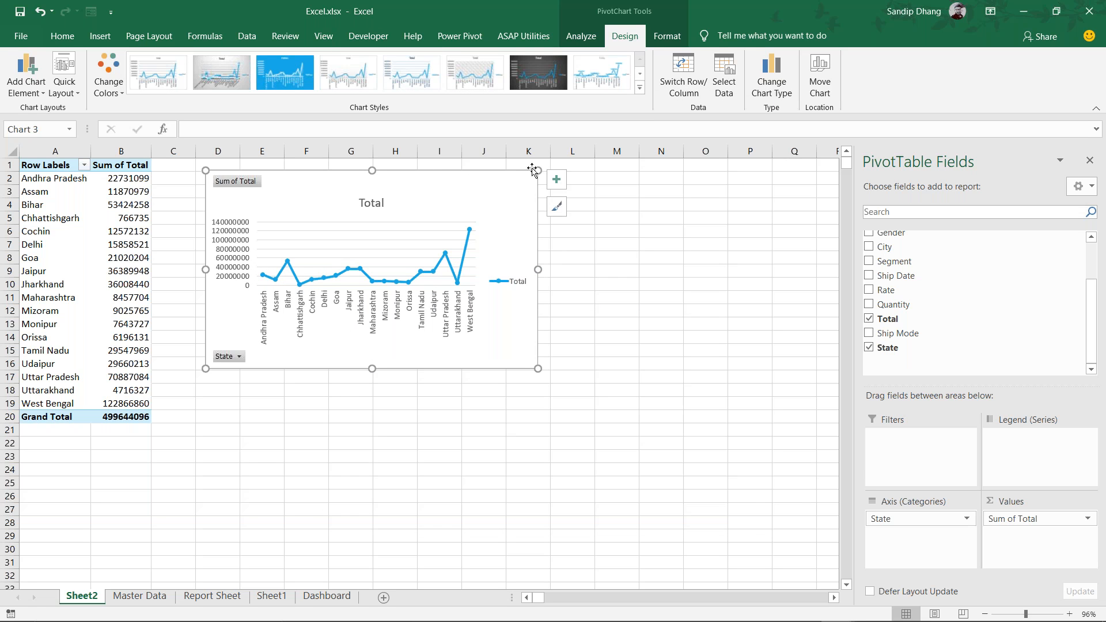
# Widen the PivotChart to the edge of column M and select the Andhra Pradesh row of the PivotTable
pyautogui.moveTo(538, 270); pyautogui.dragTo(641, 270)
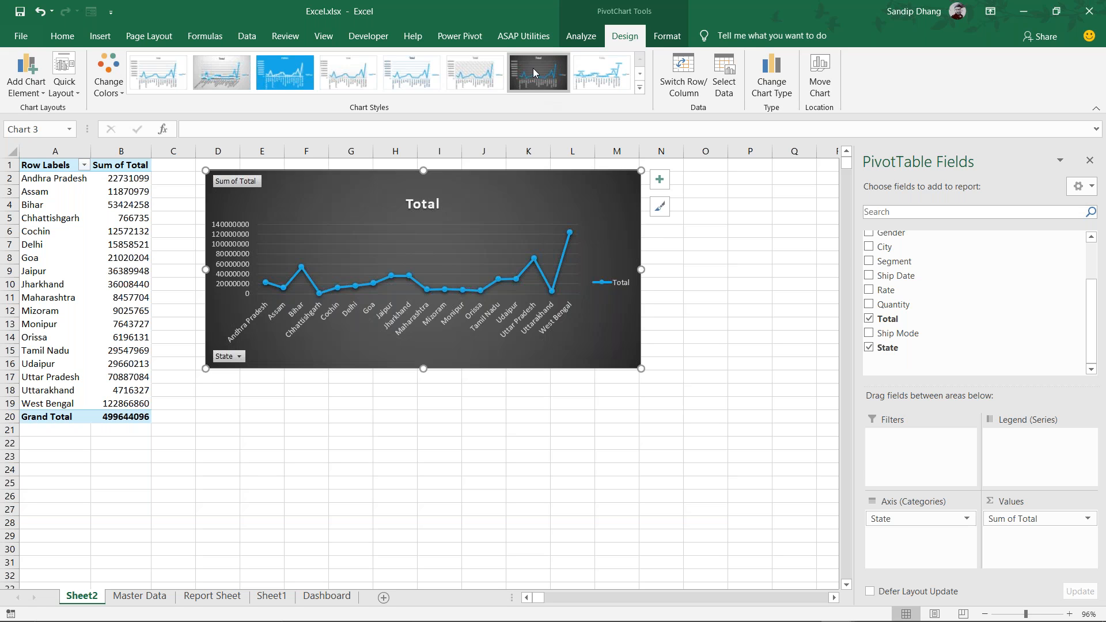
pyautogui.click(460, 458)
pyautogui.click(44, 180)
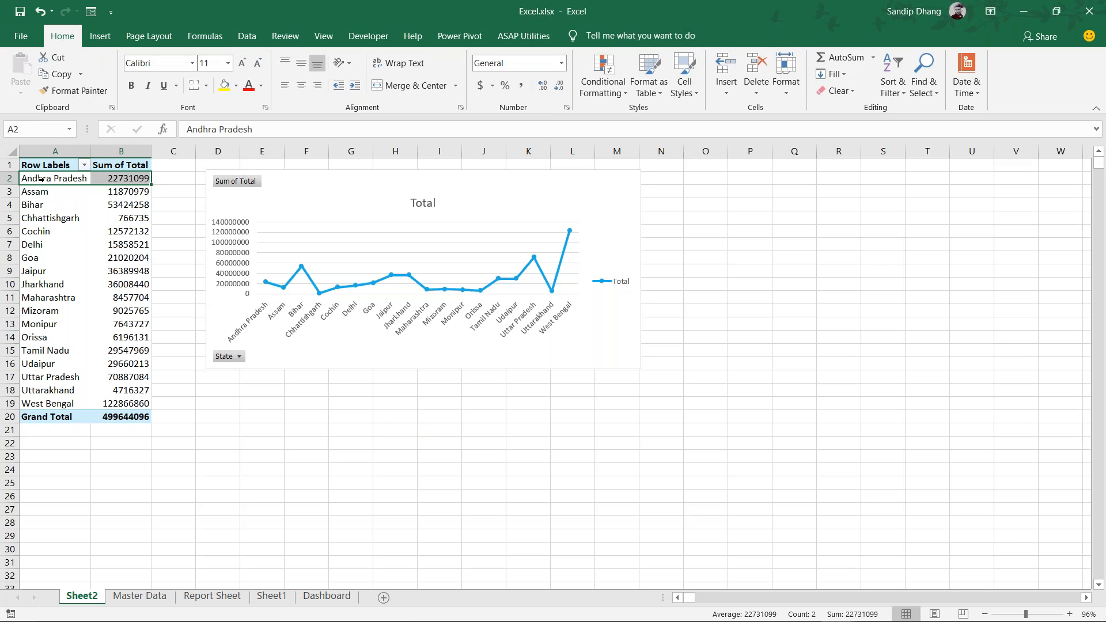
# Copy the state PivotTable to cell A26 and replace State with Product Name as the copy's row field
pyautogui.moveTo(50, 165); pyautogui.dragTo(128, 417)
pyautogui.hotkey('ctrl', 'c')
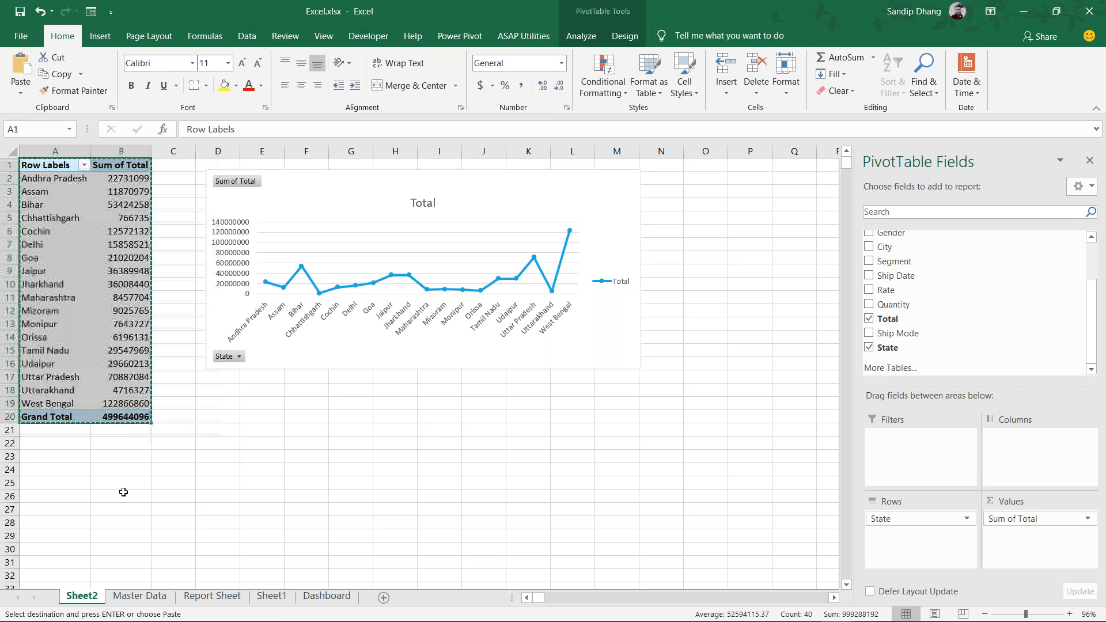
pyautogui.click(53, 497)
pyautogui.press('Return')
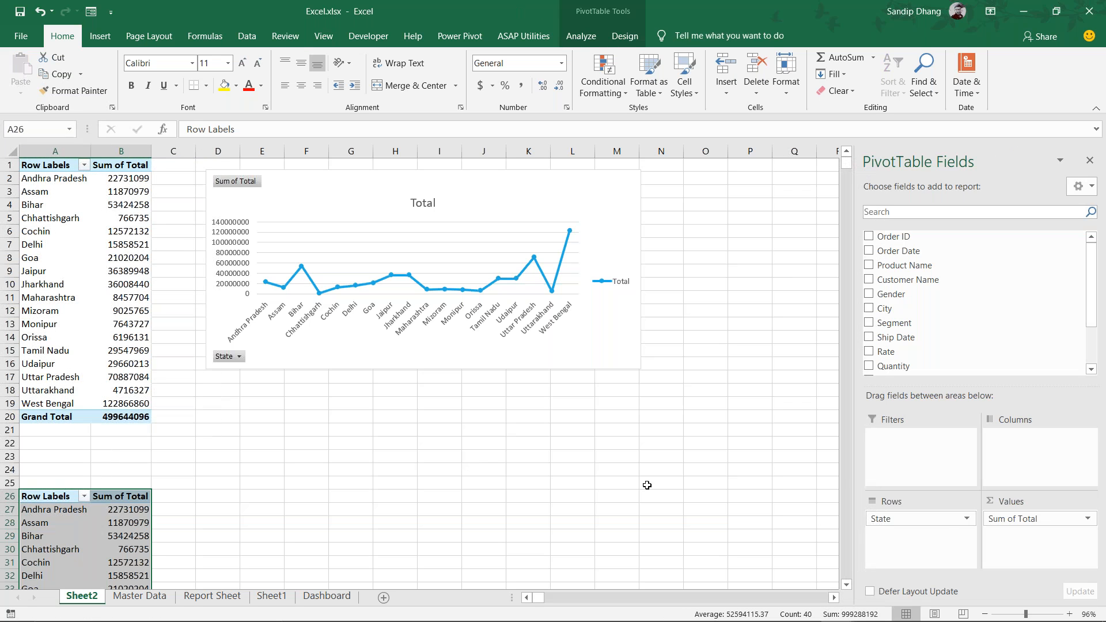
pyautogui.moveTo(881, 518); pyautogui.dragTo(772, 478)
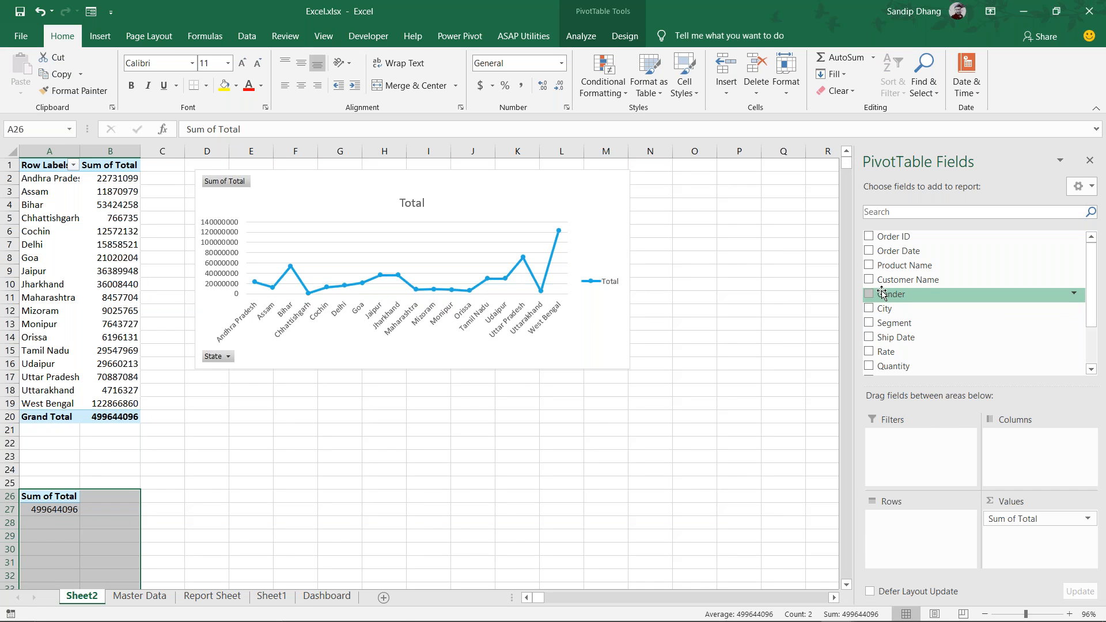
pyautogui.click(869, 265)
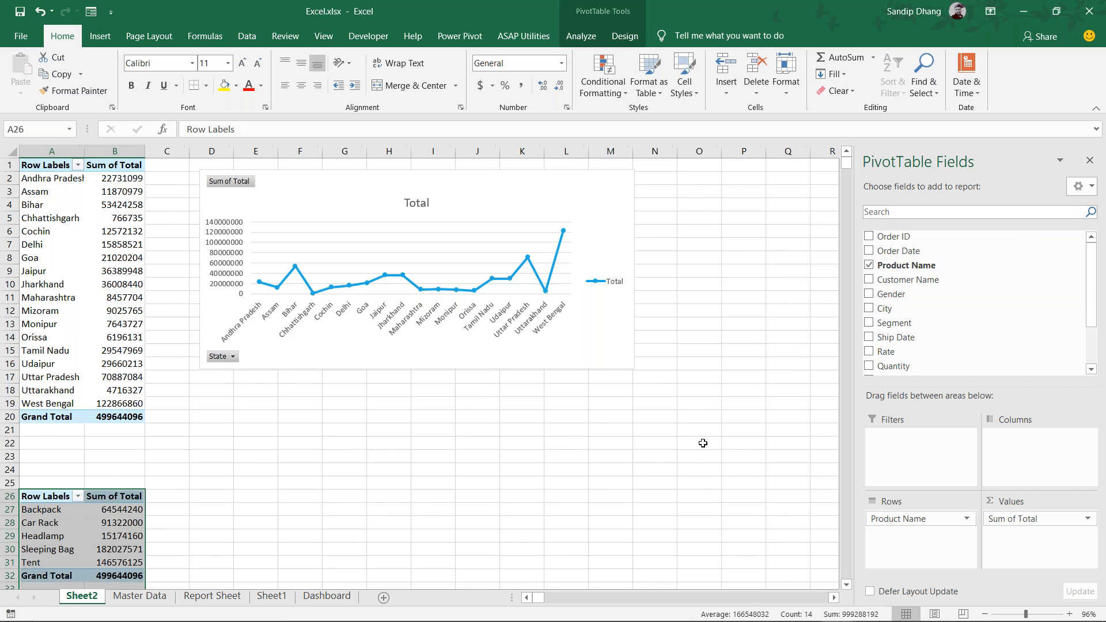
pyautogui.click(225, 499)
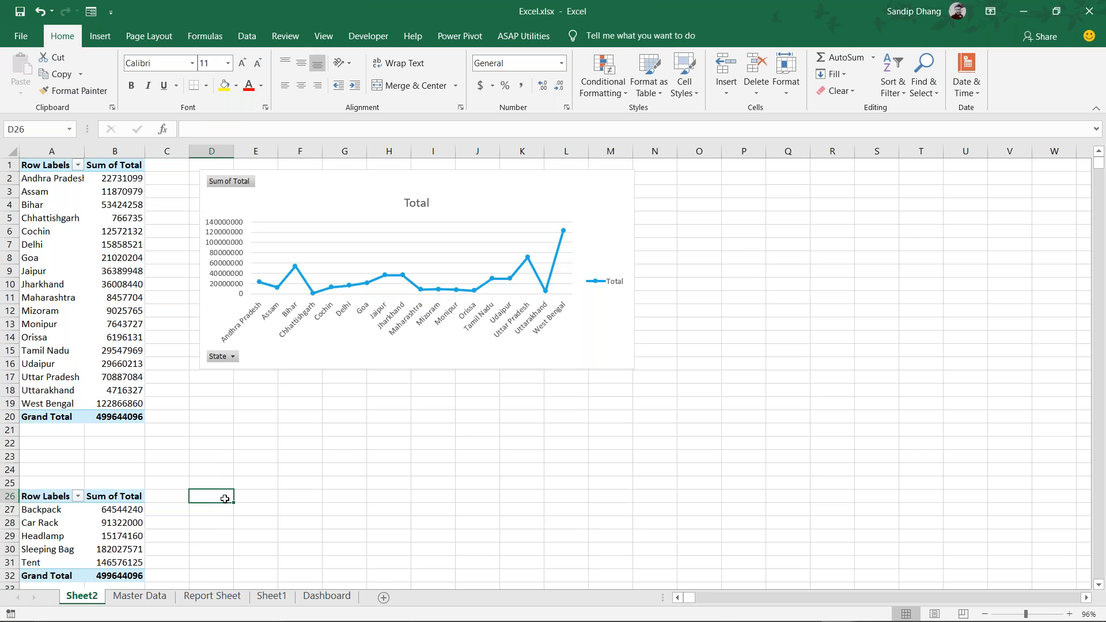
pyautogui.moveTo(52, 509); pyautogui.dragTo(126, 557)
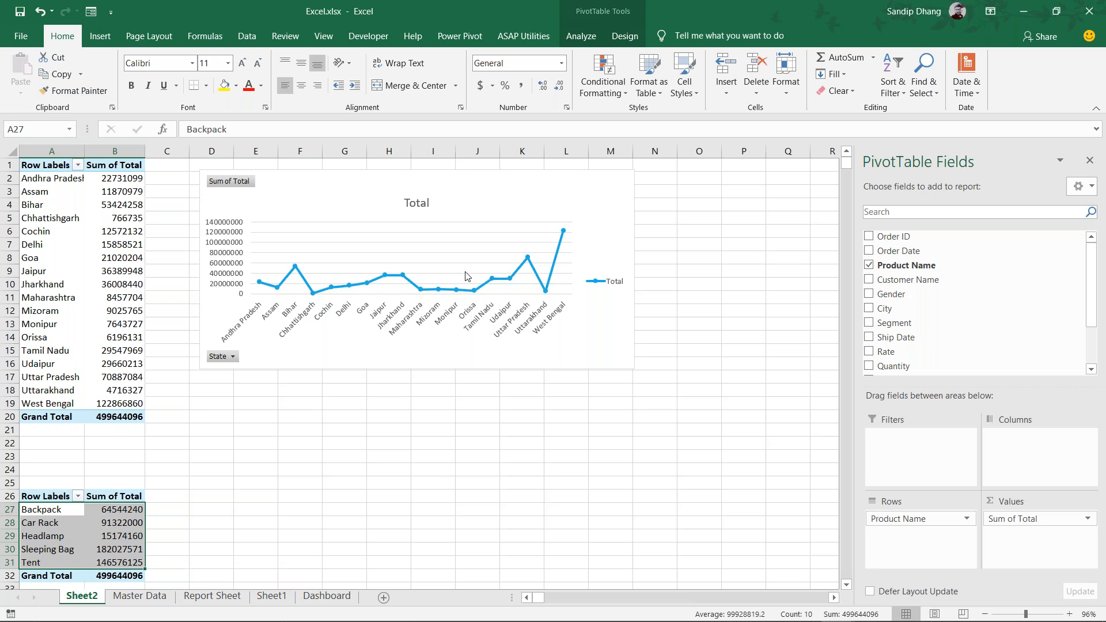
# Try changing the state sales PivotChart to a pie chart, and undo the change
pyautogui.click(512, 195)
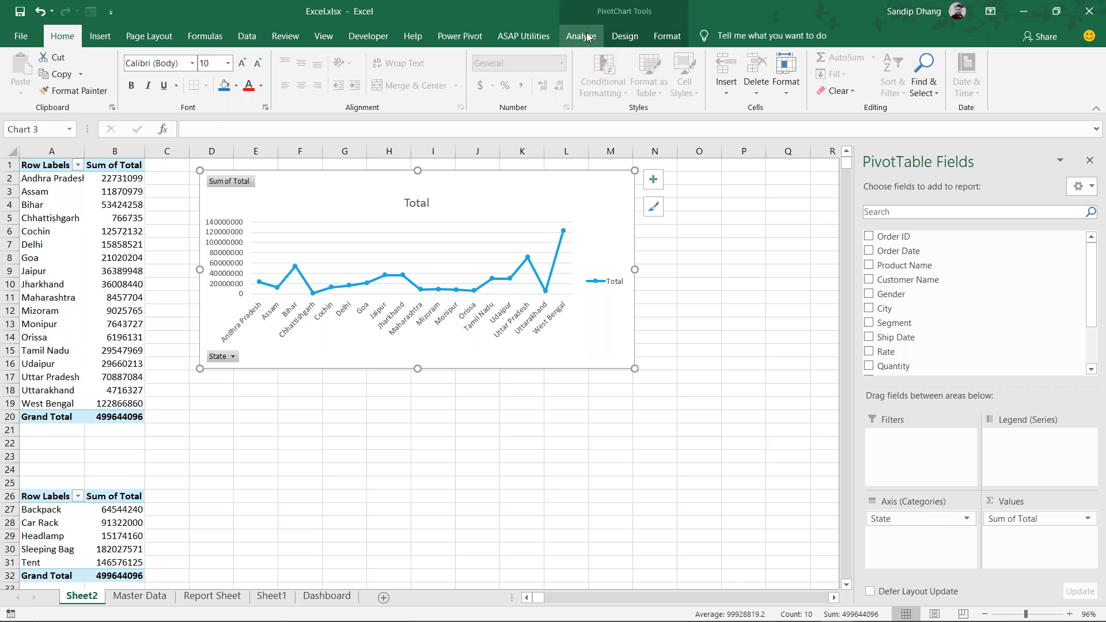
pyautogui.click(618, 33)
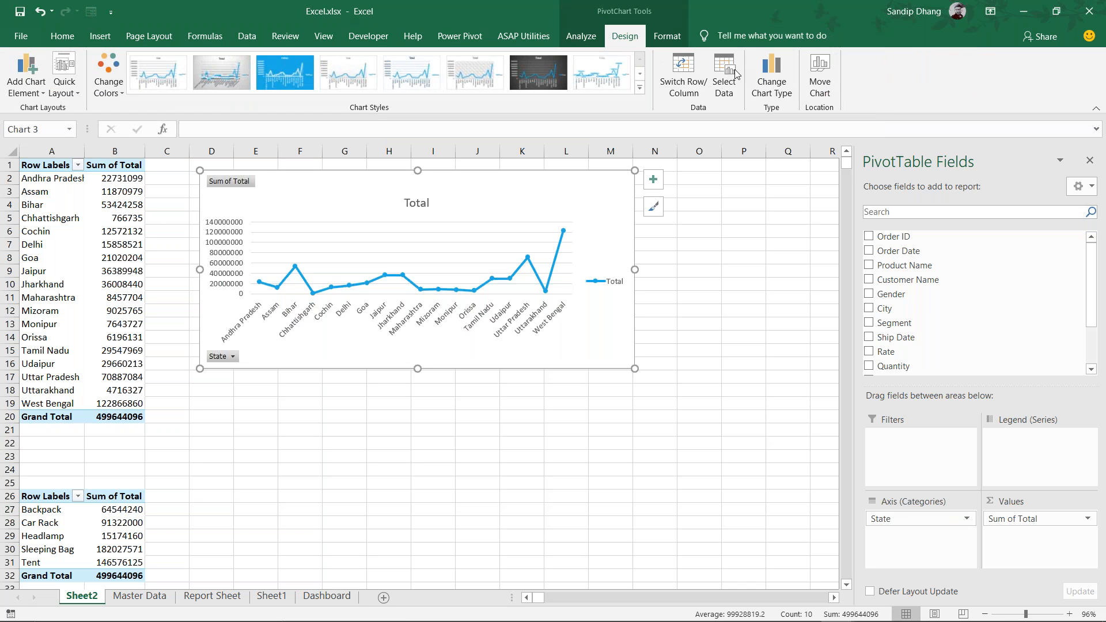
pyautogui.click(771, 80)
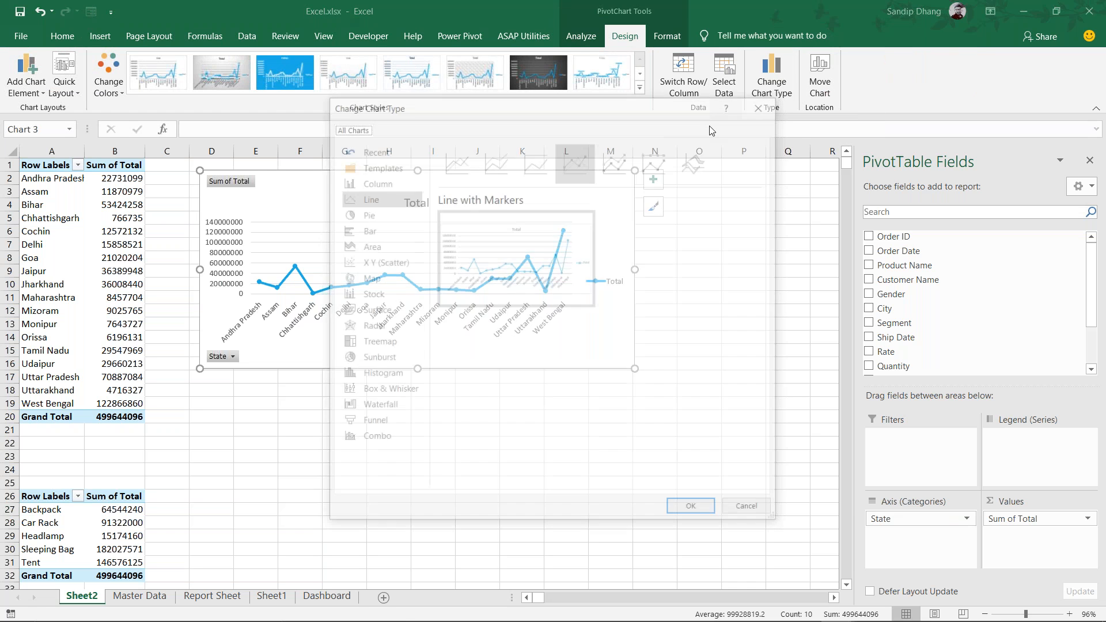
pyautogui.click(366, 213)
pyautogui.moveTo(474, 234)
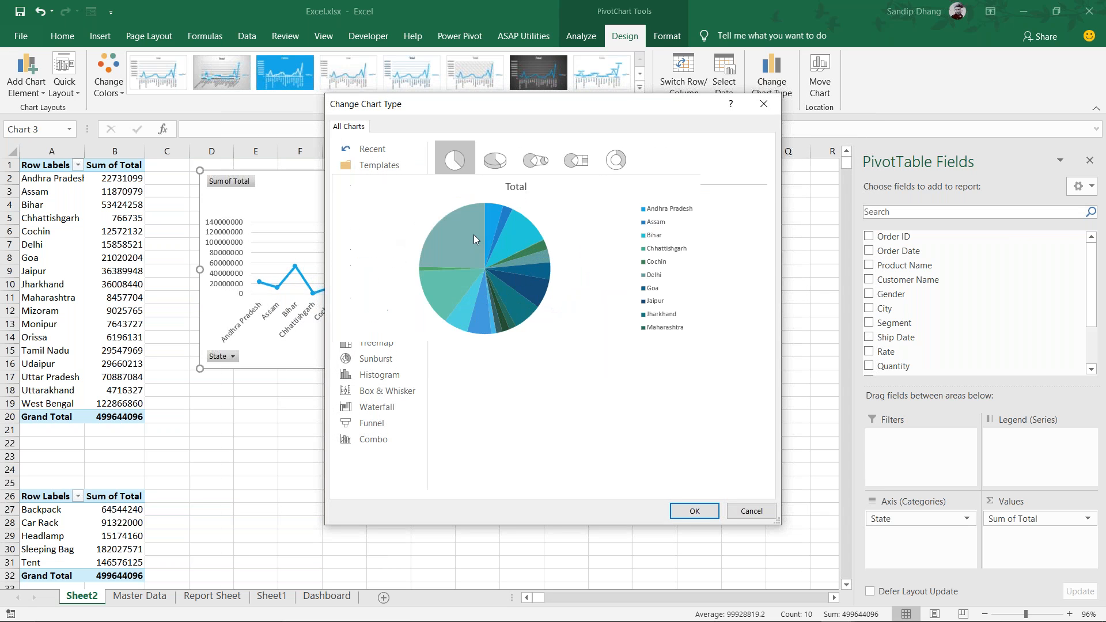
pyautogui.click(693, 510)
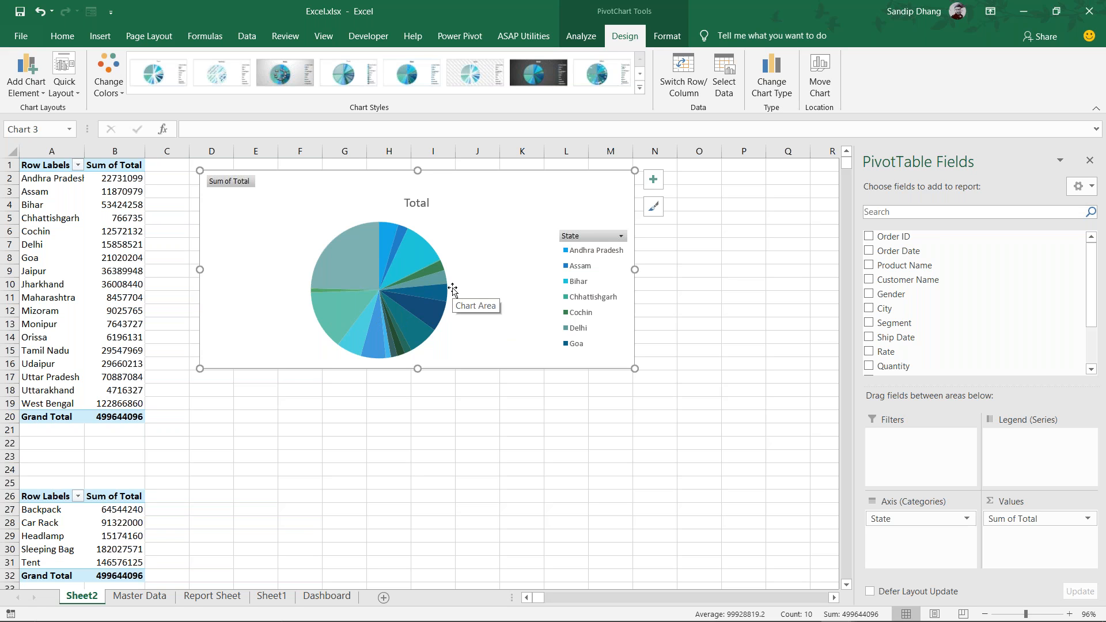
pyautogui.hotkey('ctrl', 'z')
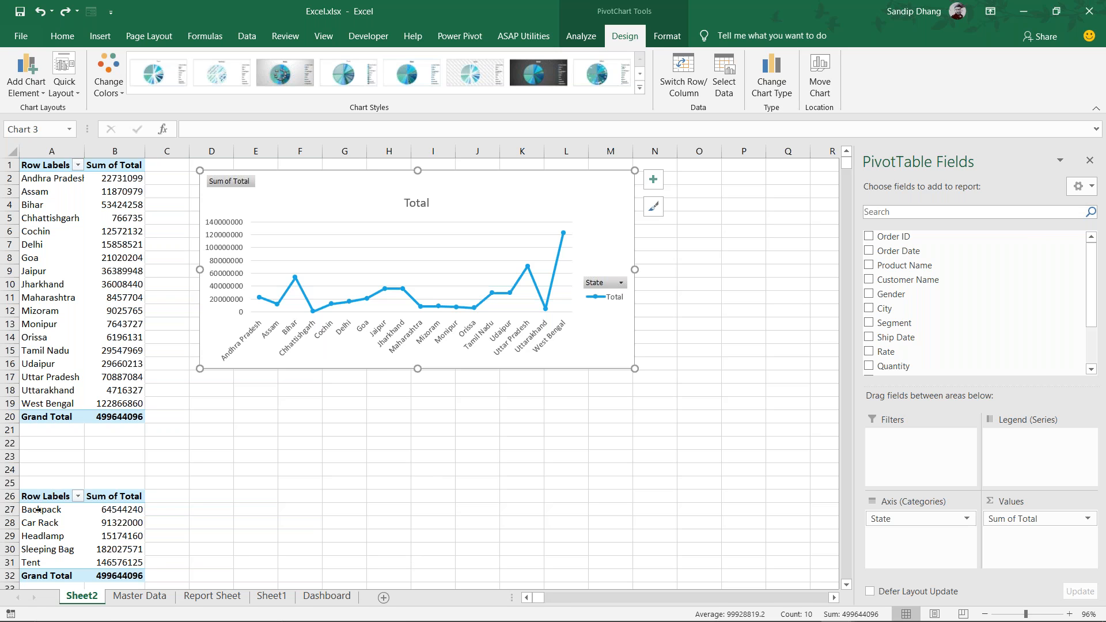
# Insert a Doughnut PivotChart from the product PivotTable and place it below the state line chart
pyautogui.moveTo(38, 509); pyautogui.dragTo(115, 509)
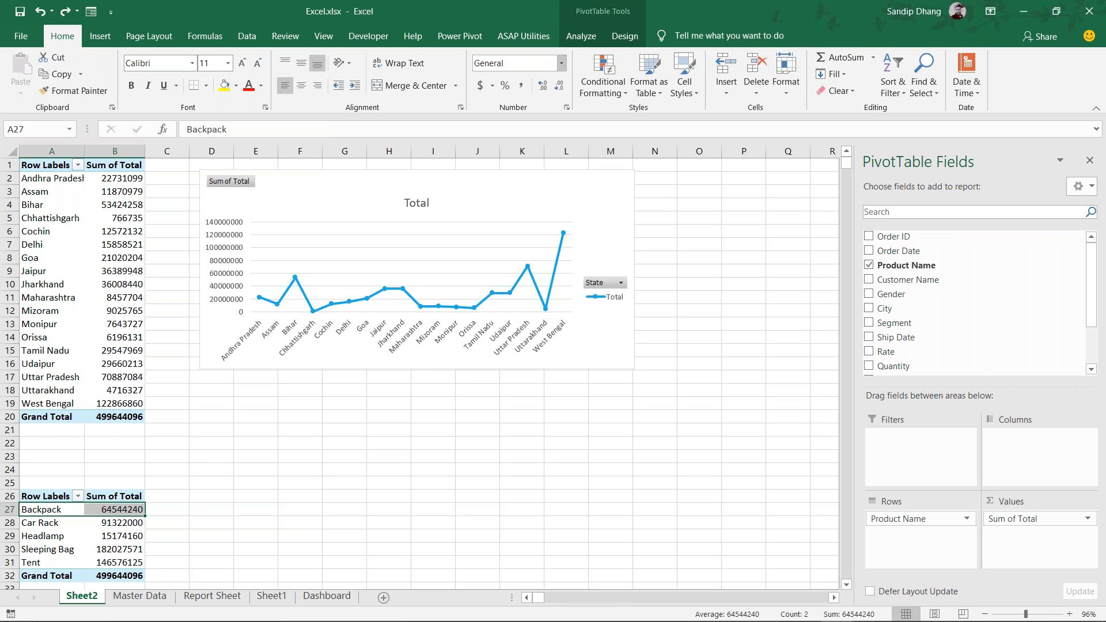
pyautogui.click(582, 38)
pyautogui.click(841, 72)
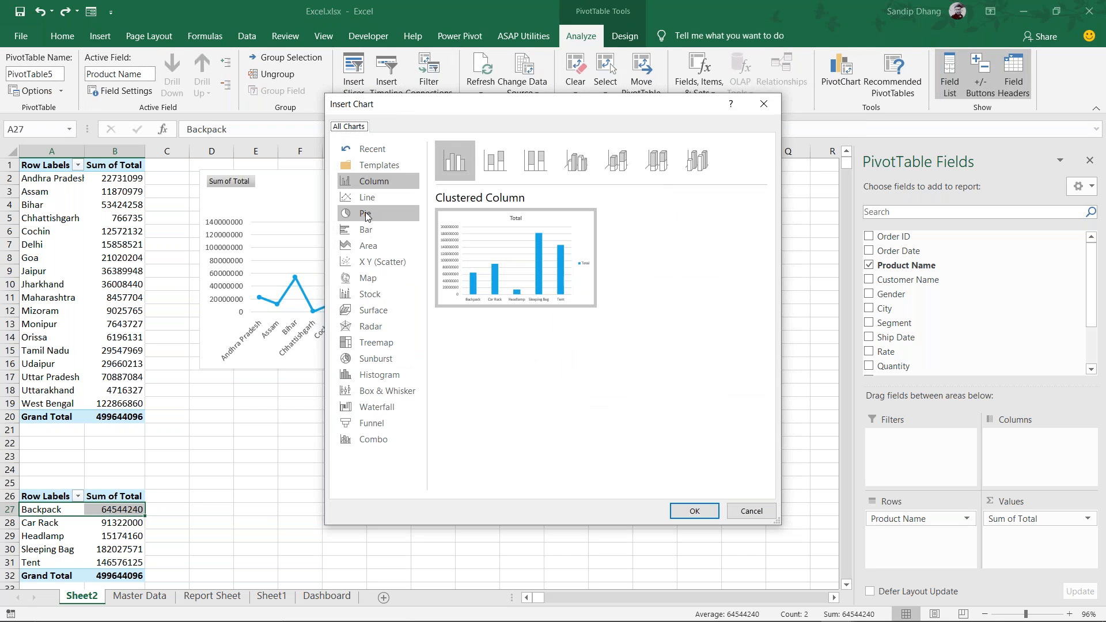
pyautogui.click(365, 213)
pyautogui.click(615, 159)
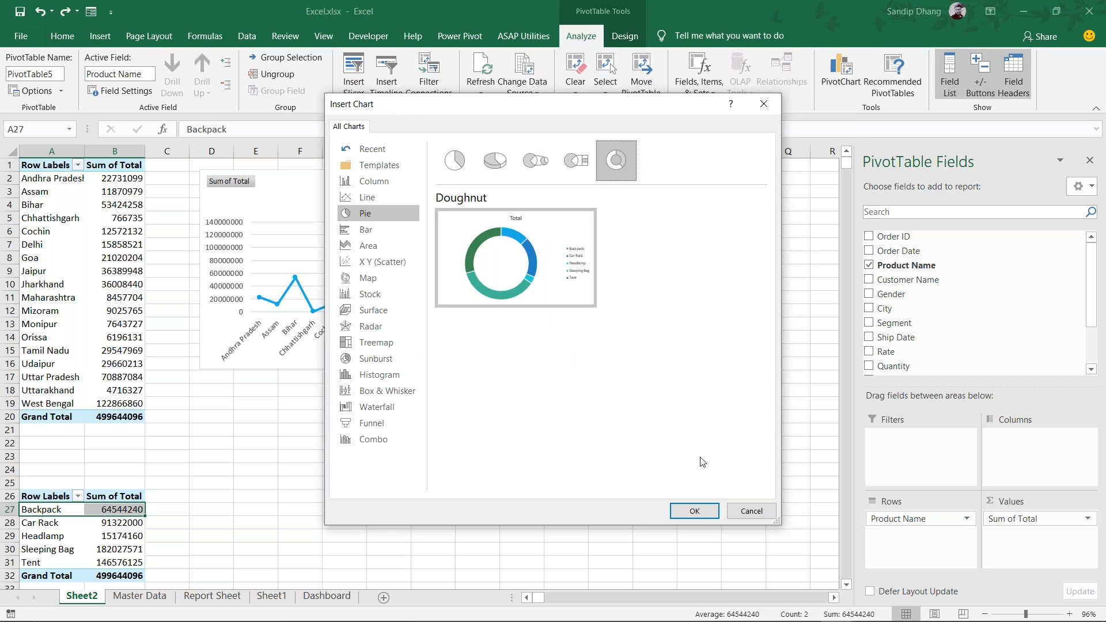
pyautogui.click(693, 510)
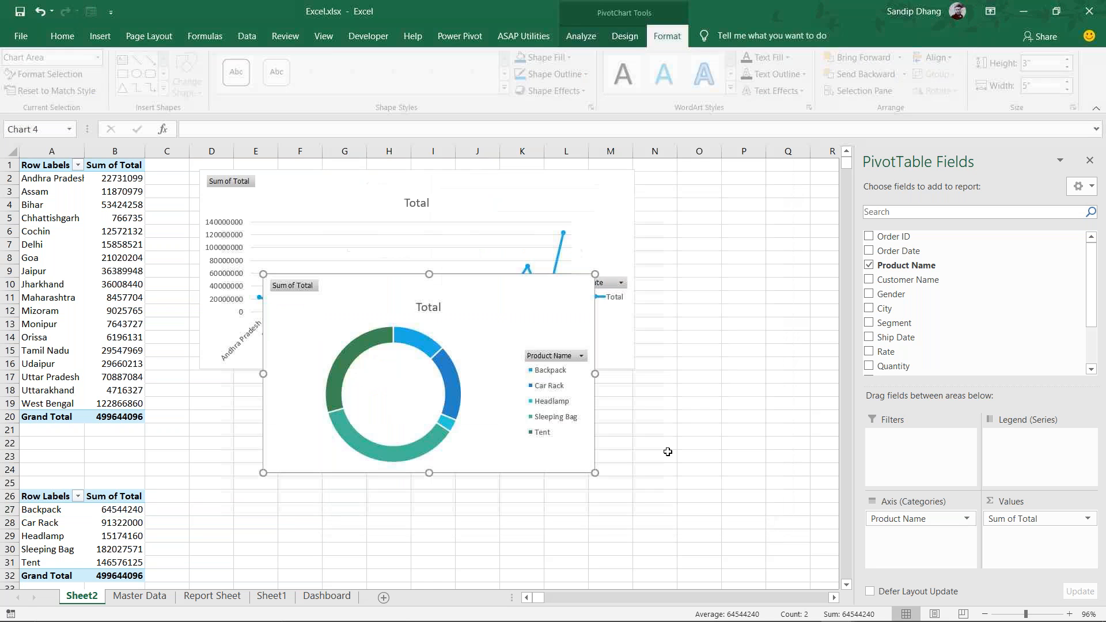
pyautogui.moveTo(483, 282); pyautogui.dragTo(407, 394)
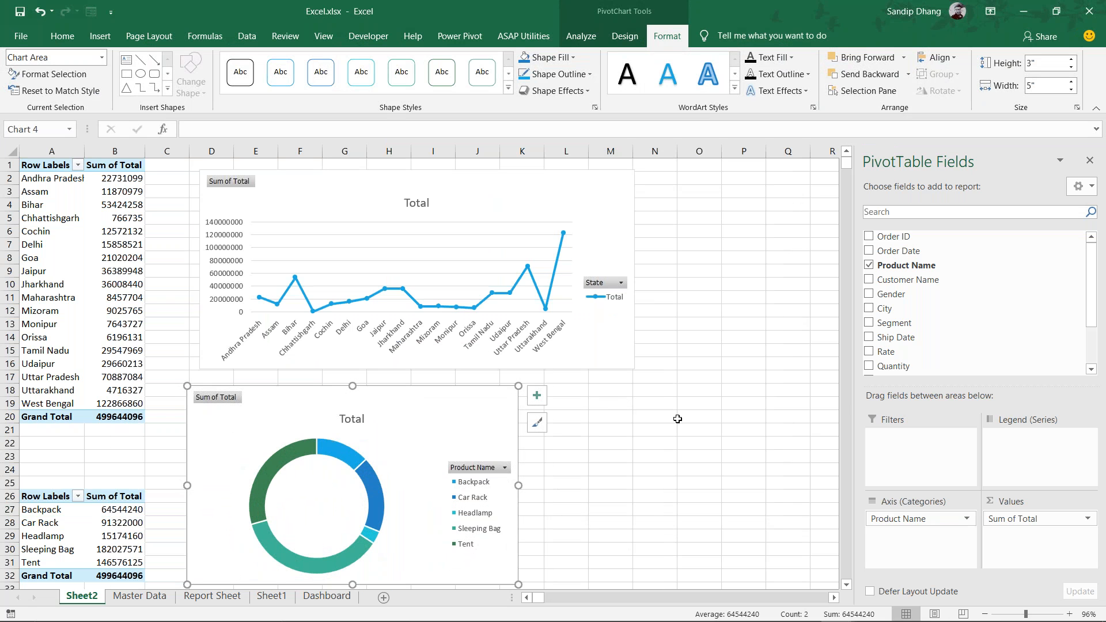
# Copy the product PivotTable to cell A35 and replace Product Name with Gender as the copy's row field
pyautogui.scroll(-2, 677, 419)
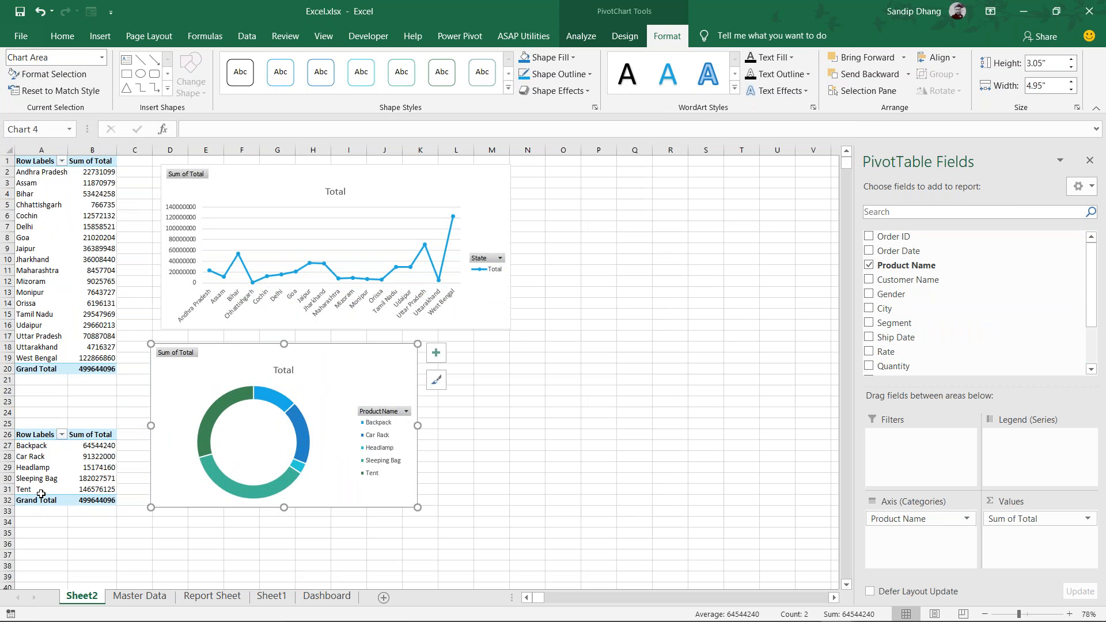
pyautogui.moveTo(30, 435); pyautogui.dragTo(102, 500)
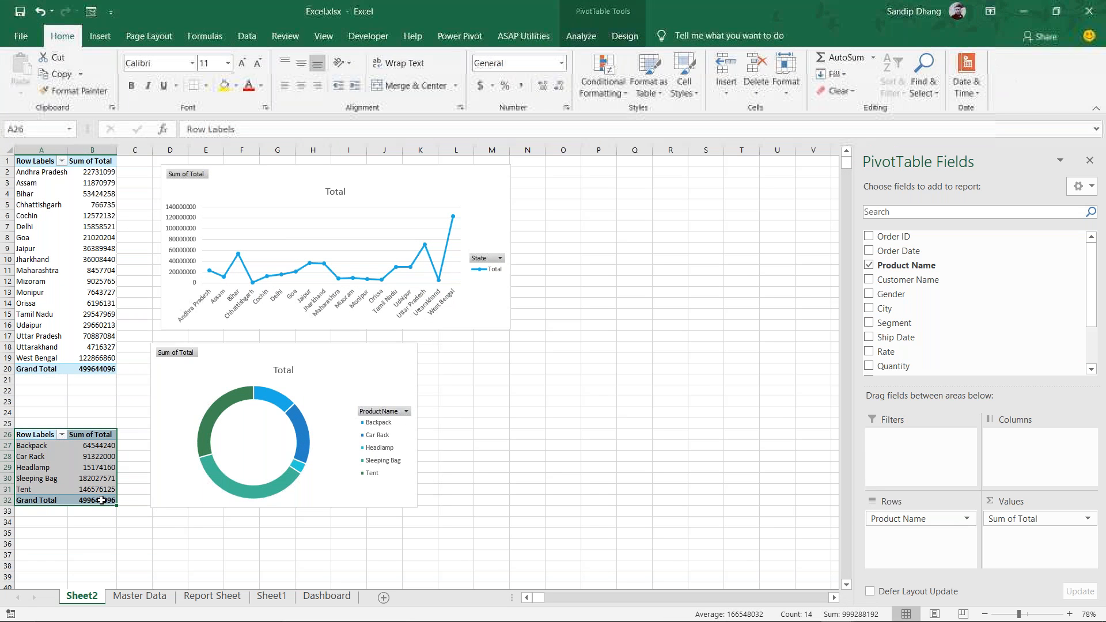
pyautogui.hotkey('ctrl', 'c')
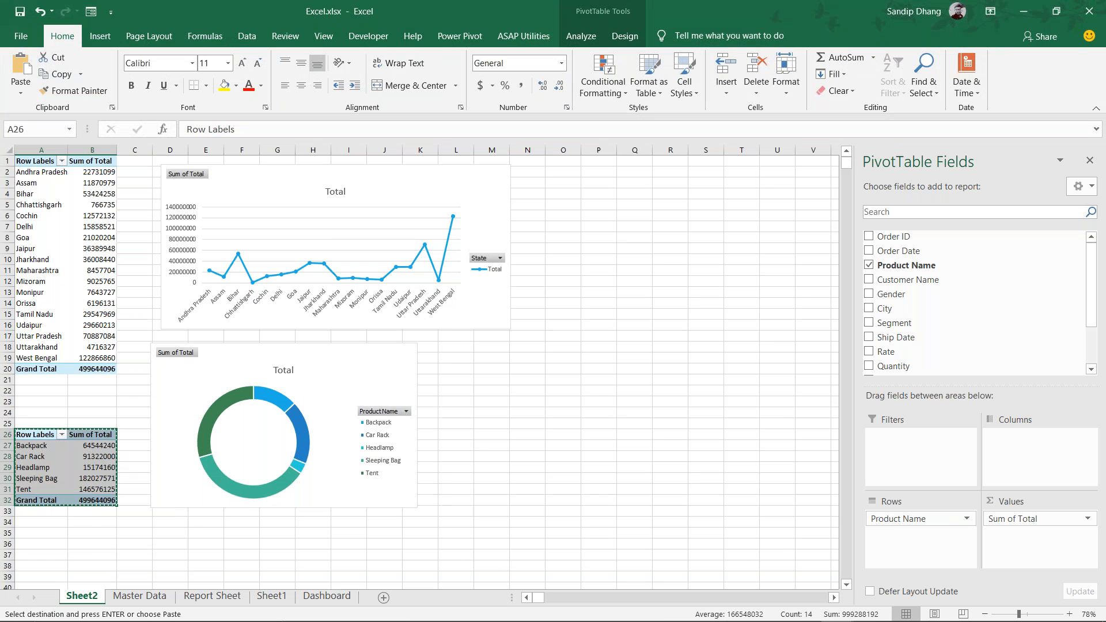
pyautogui.click(46, 529)
pyautogui.press('Return')
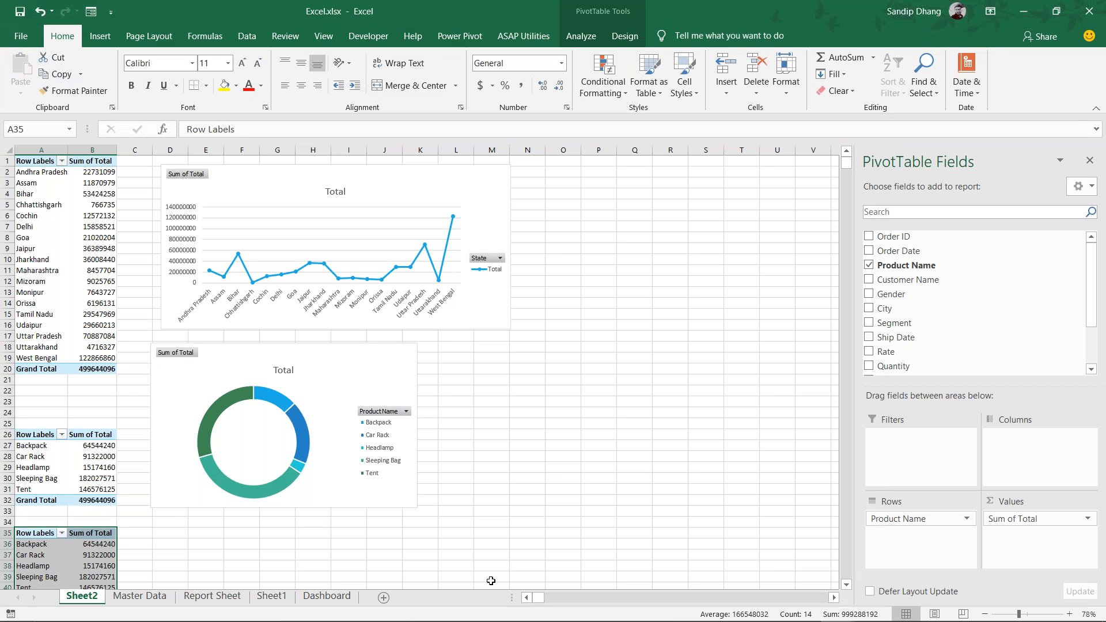
pyautogui.moveTo(890, 518); pyautogui.dragTo(739, 453)
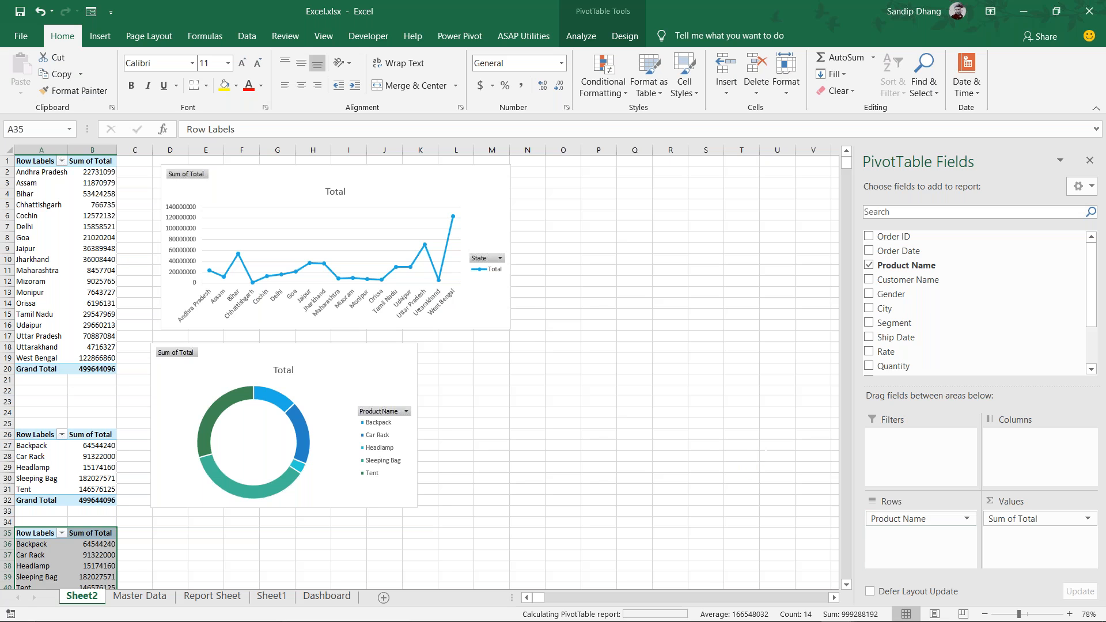
pyautogui.moveTo(904, 294); pyautogui.dragTo(898, 521)
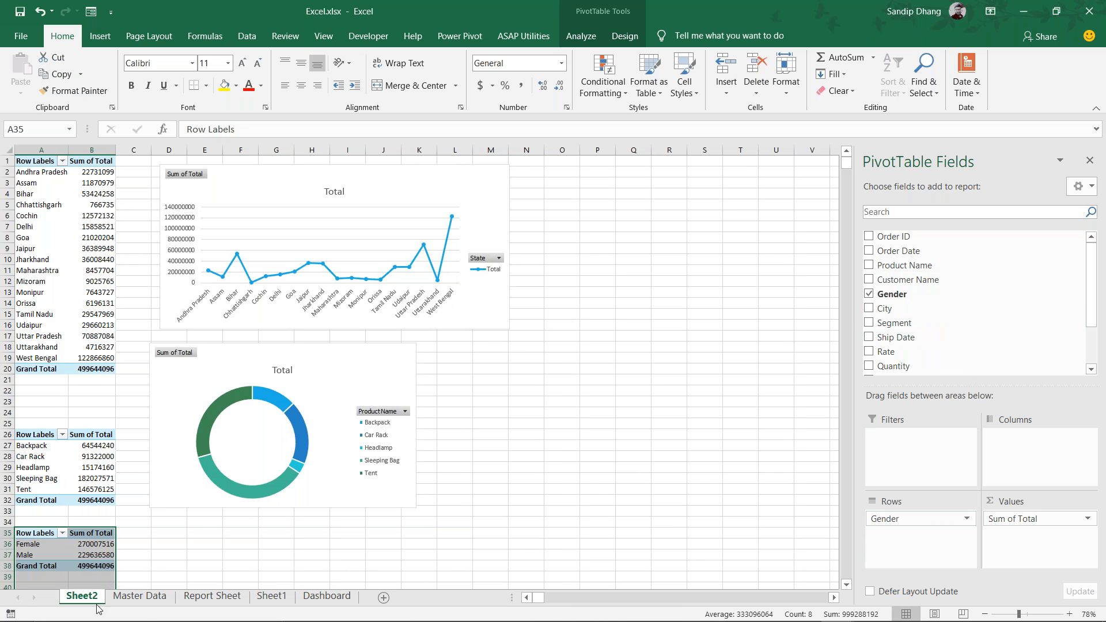
# Calculate the Female share of sales in D36 with =B36/B38 and format it as a percentage
pyautogui.click(164, 547)
pyautogui.scroll(2, 164, 547)
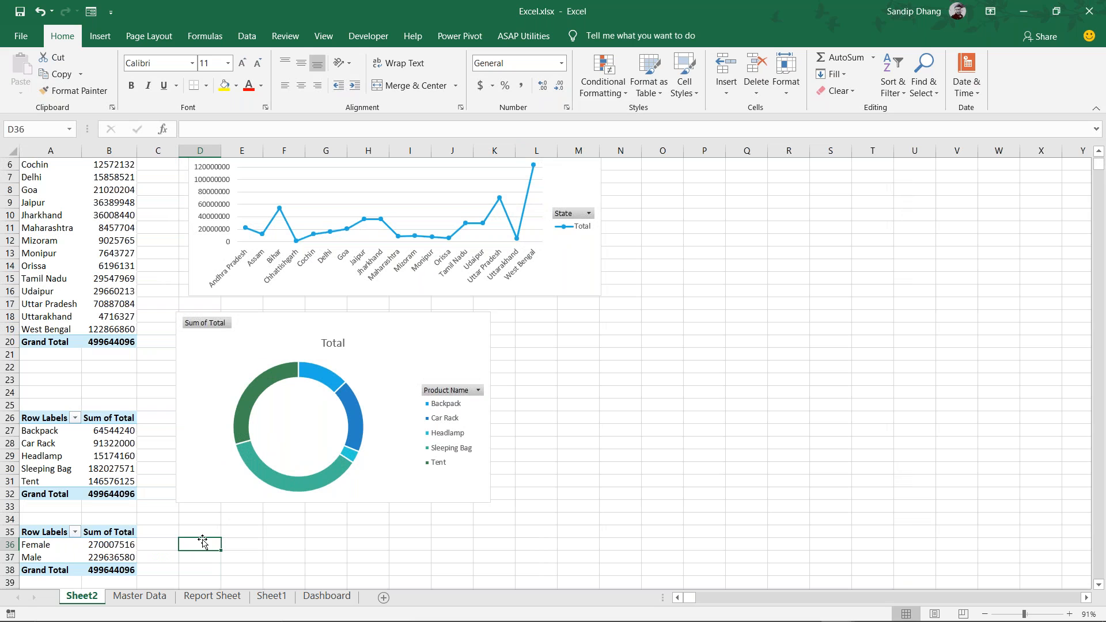
pyautogui.write('=')
pyautogui.click(106, 545)
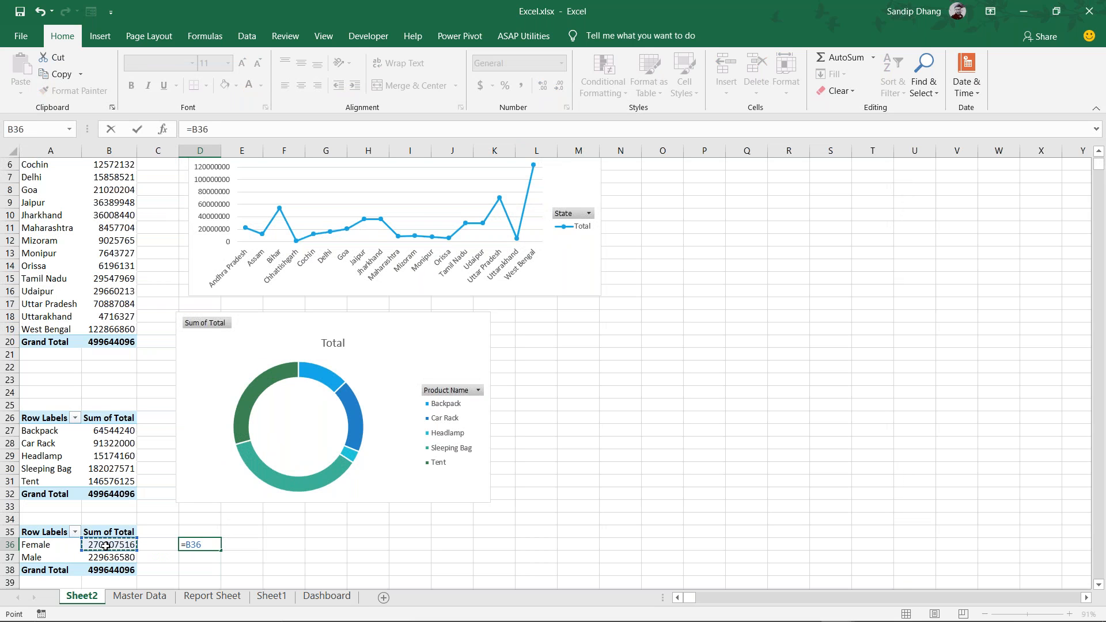
pyautogui.write('/')
pyautogui.click(98, 568)
pyautogui.press('F4')
pyautogui.press('Return')
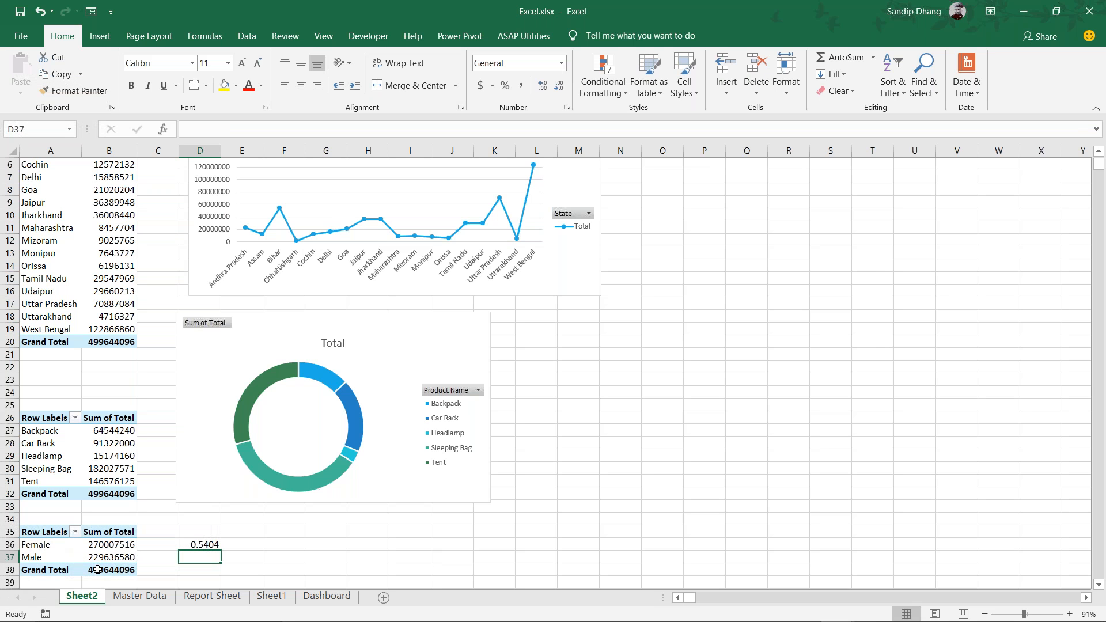
pyautogui.click(213, 545)
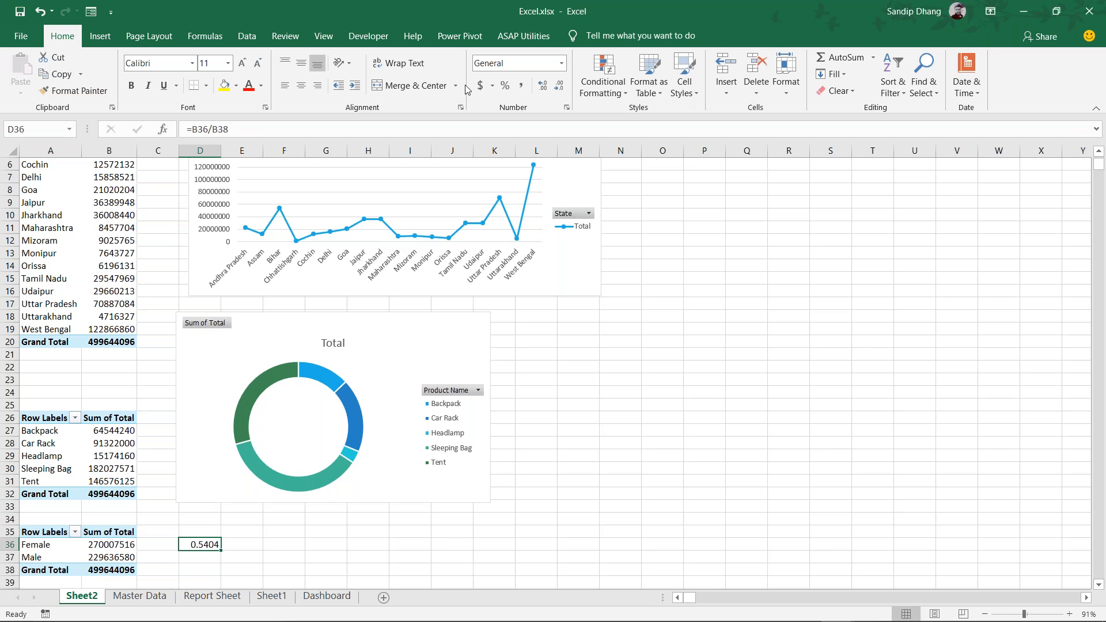
pyautogui.click(505, 86)
pyautogui.press('Return')
# Calculate the Male share of sales in D37 with =B37/B38 and format it as a percentage
pyautogui.write('=')
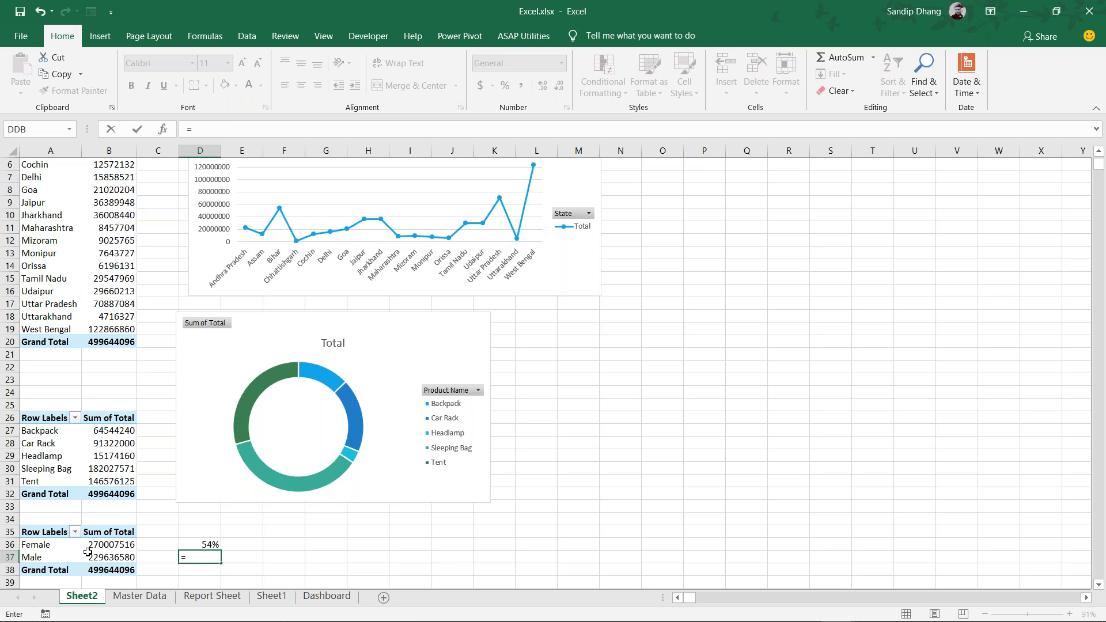
pyautogui.click(103, 557)
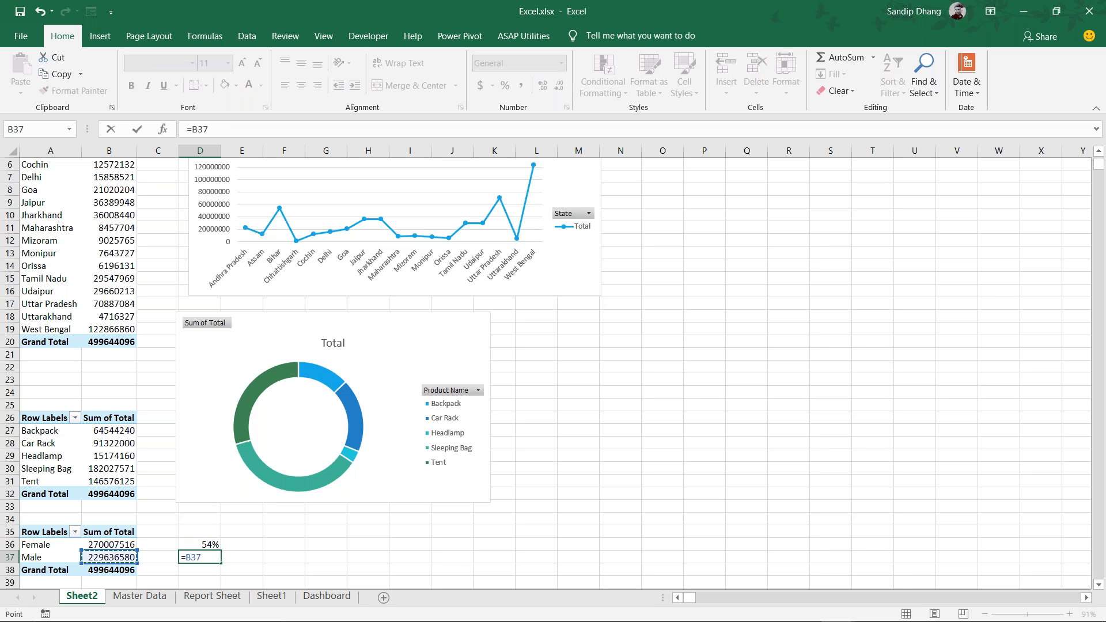
pyautogui.write('/')
pyautogui.click(111, 570)
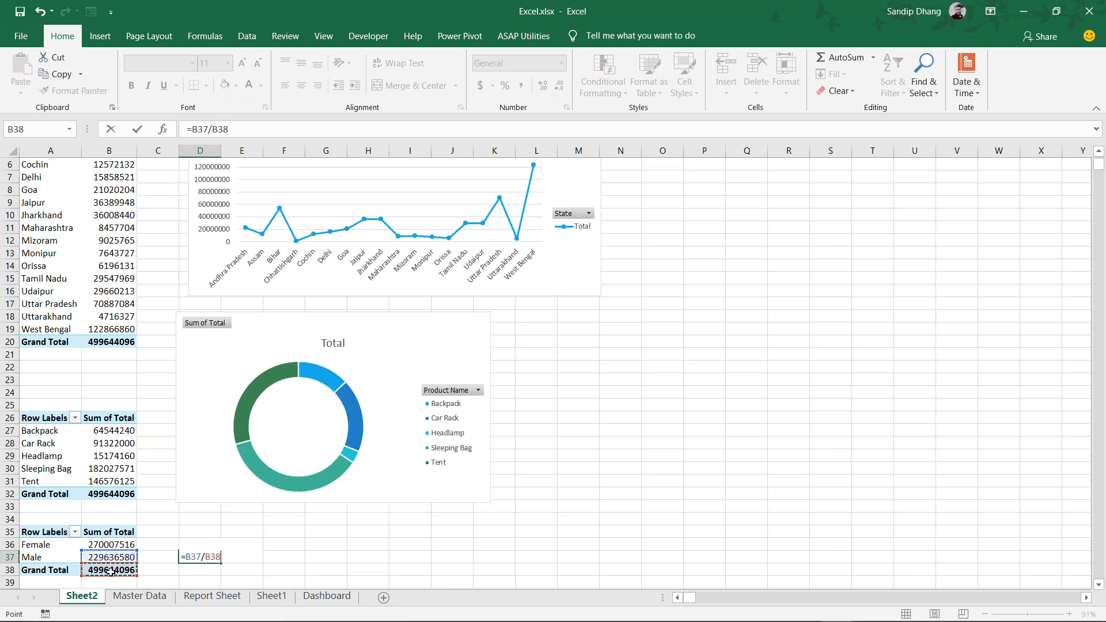
pyautogui.press('Return')
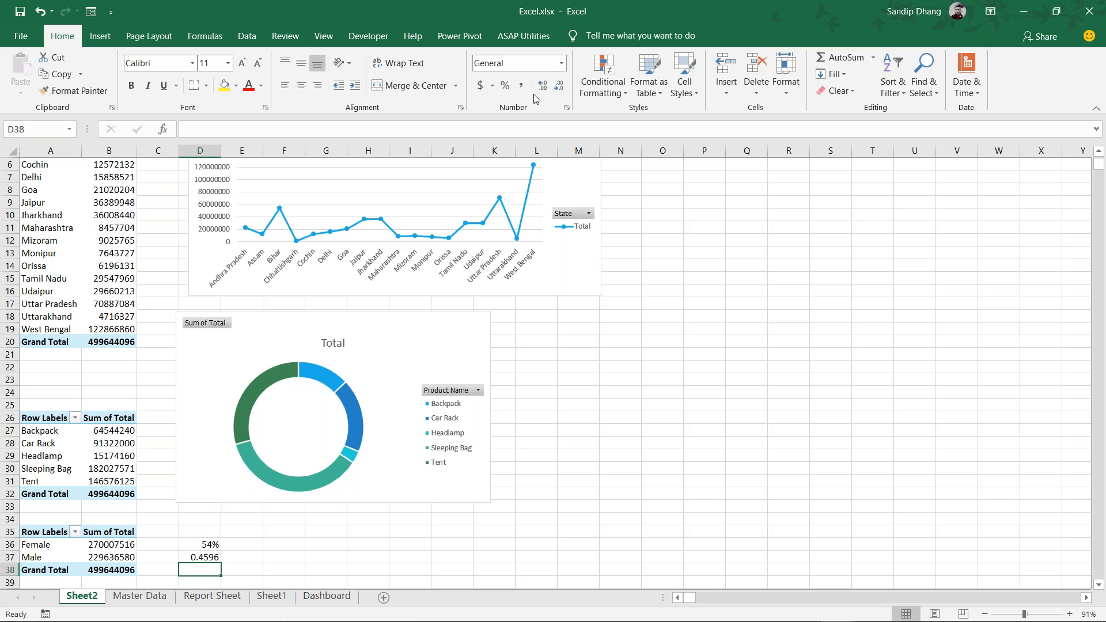
pyautogui.press('Up')
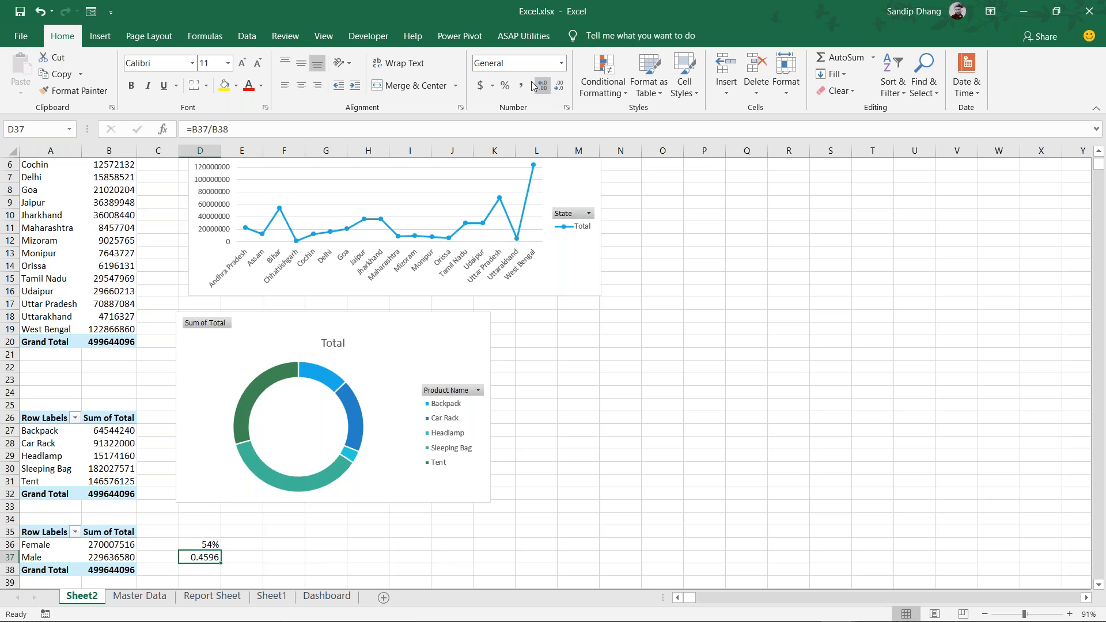
pyautogui.click(505, 85)
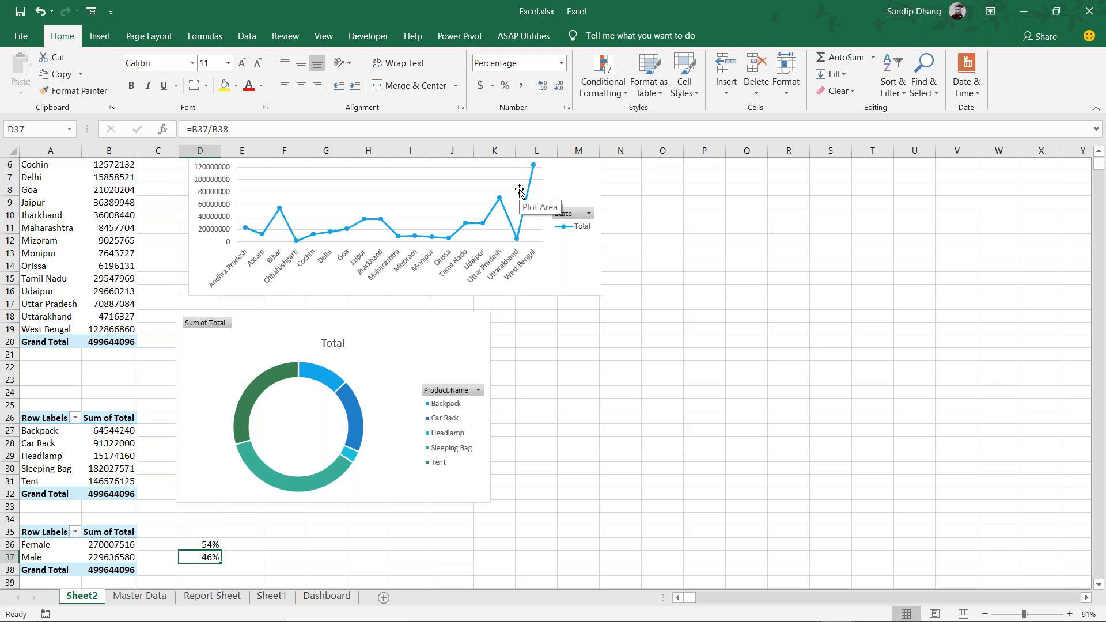
# Fill all cells of Sheet2 with white to hide the gridlines behind the tables and charts
pyautogui.scroll(-3, 519, 190)
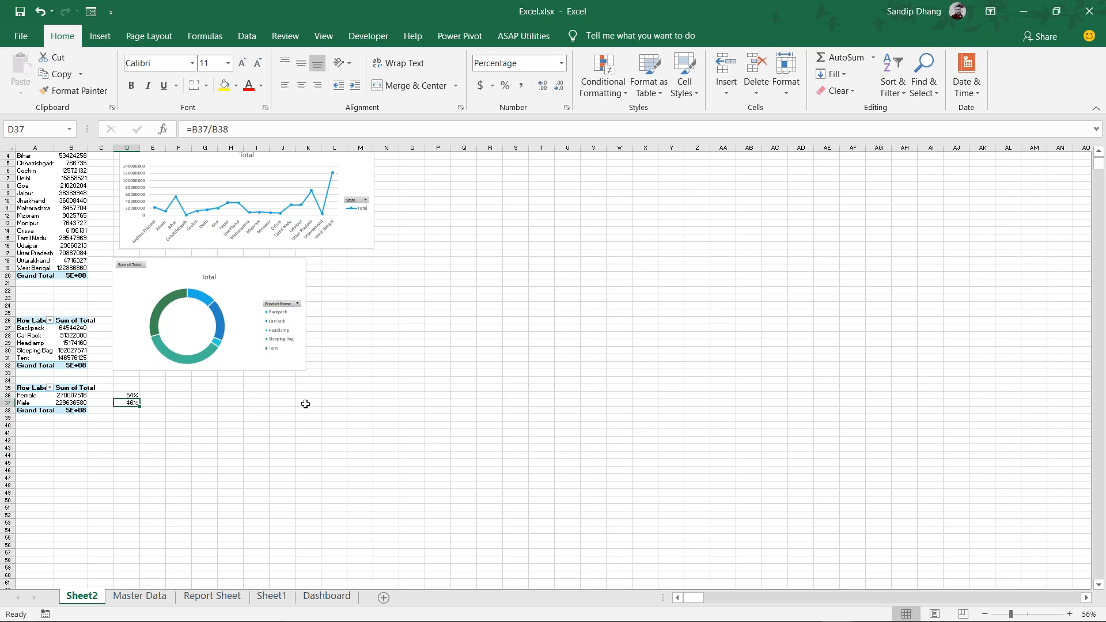
pyautogui.click(10, 149)
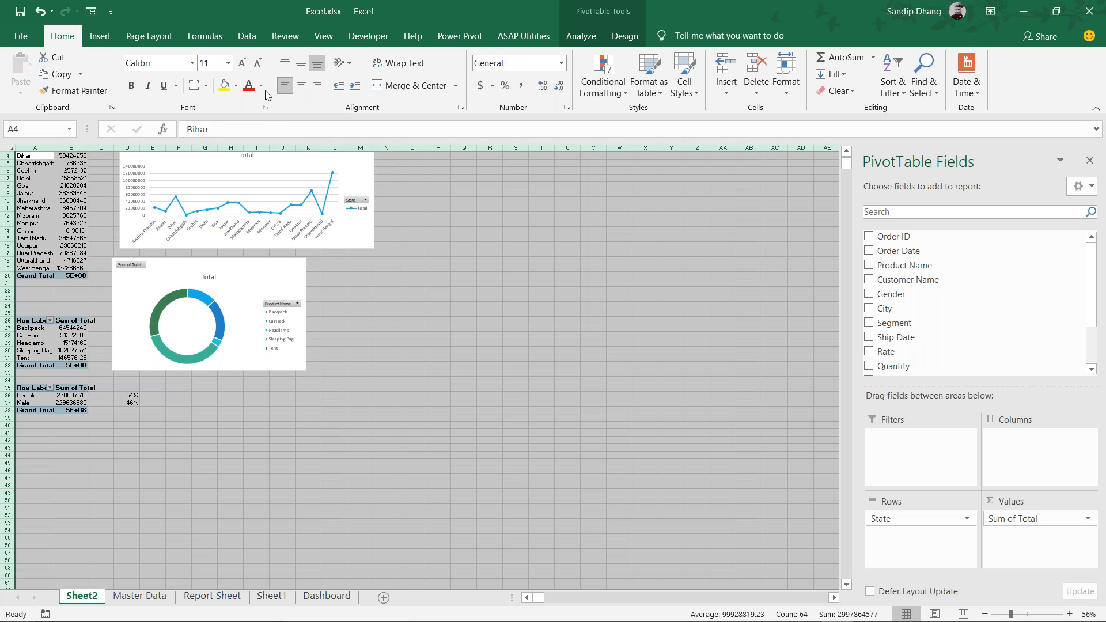
pyautogui.click(236, 86)
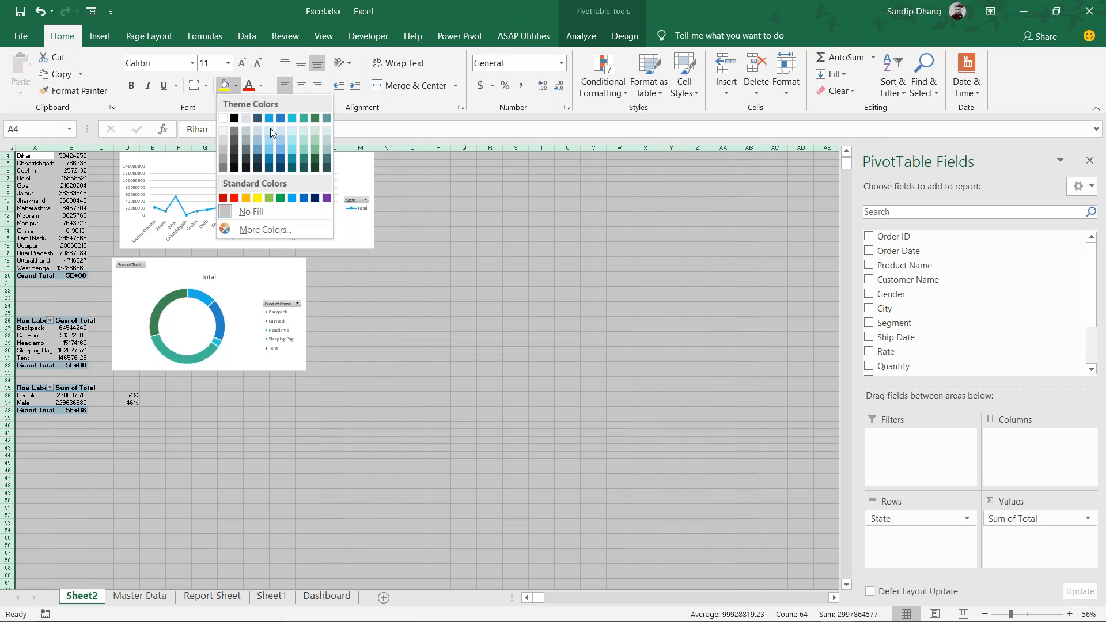
pyautogui.click(223, 118)
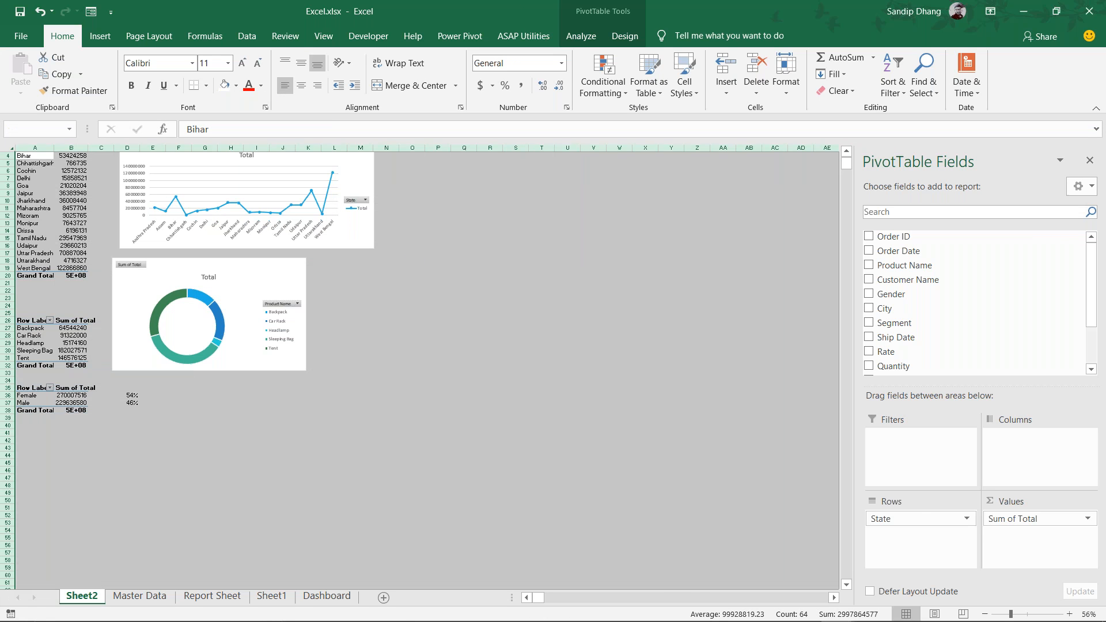
pyautogui.click(489, 266)
# Move the state line chart and the product doughnut chart to the empty area around columns S to AB, doughnut below line chart
pyautogui.click(367, 241)
pyautogui.moveTo(367, 240); pyautogui.dragTo(744, 255)
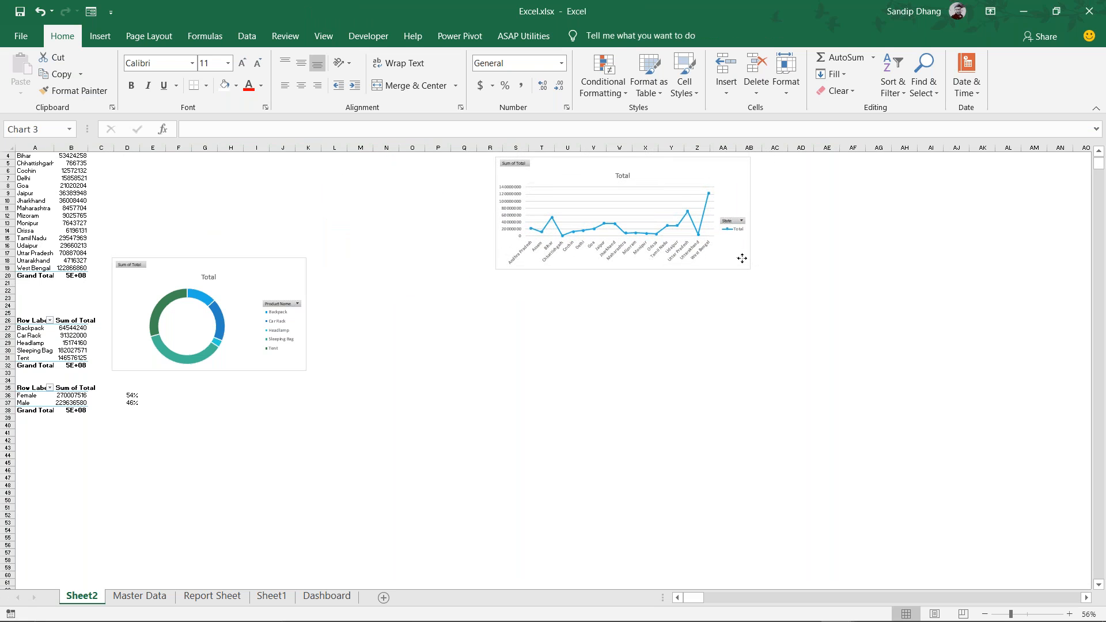
pyautogui.click(259, 288)
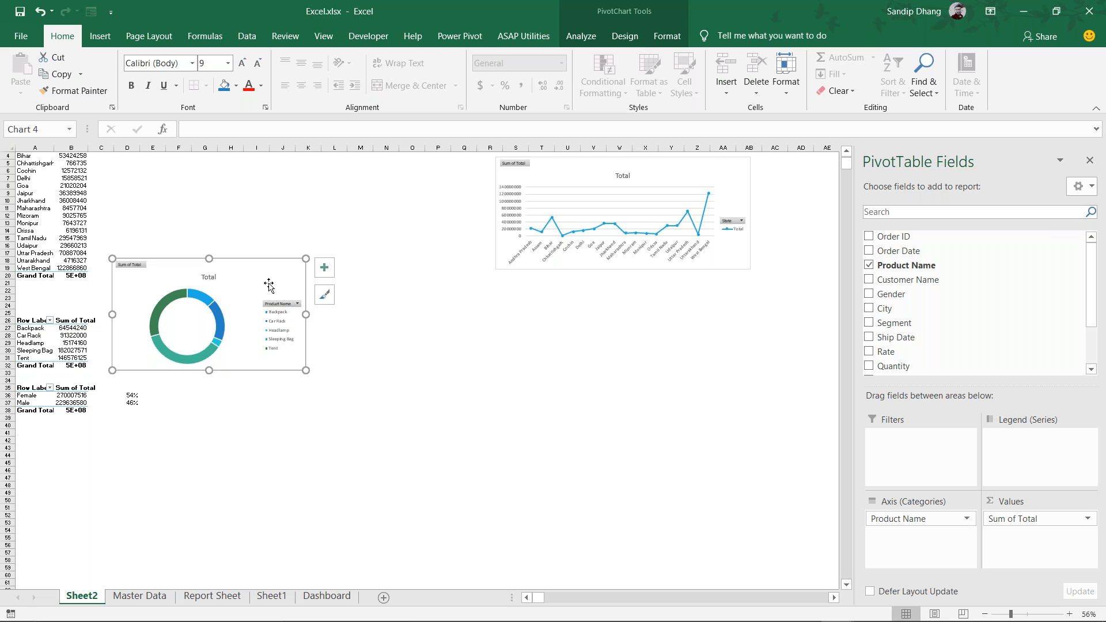
pyautogui.moveTo(259, 289); pyautogui.dragTo(651, 297)
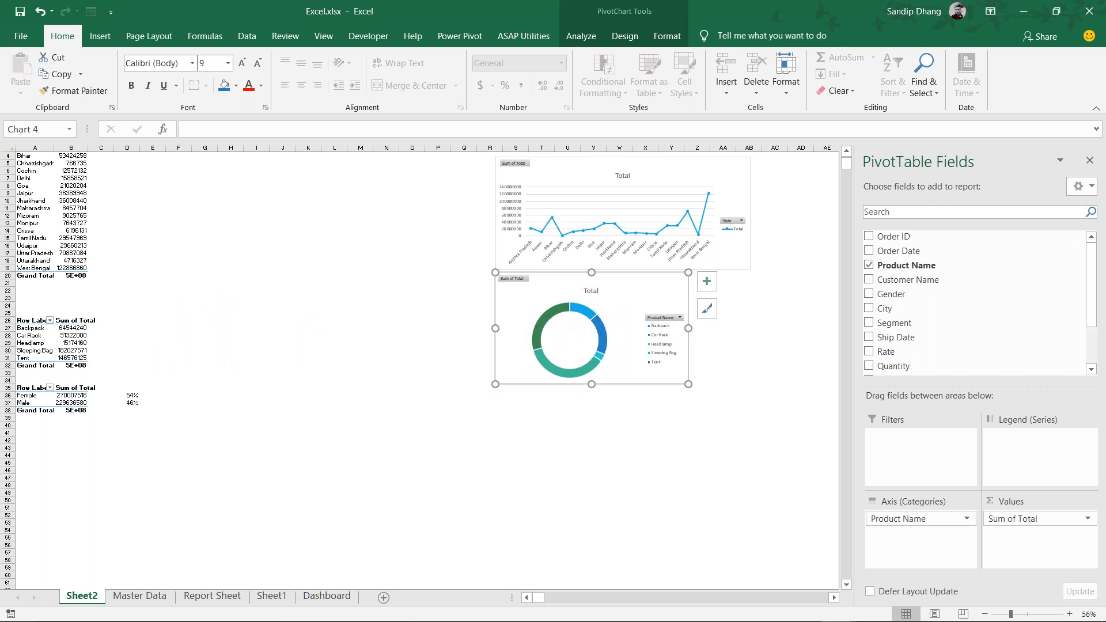
pyautogui.scroll(4, 668, 368)
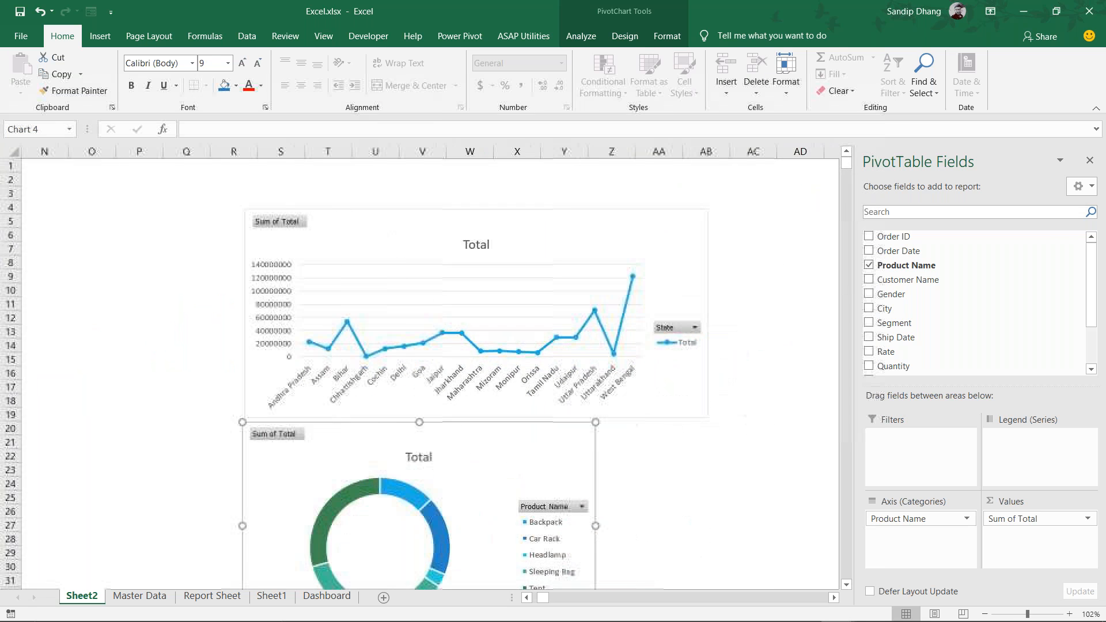
pyautogui.scroll(-1, 651, 299)
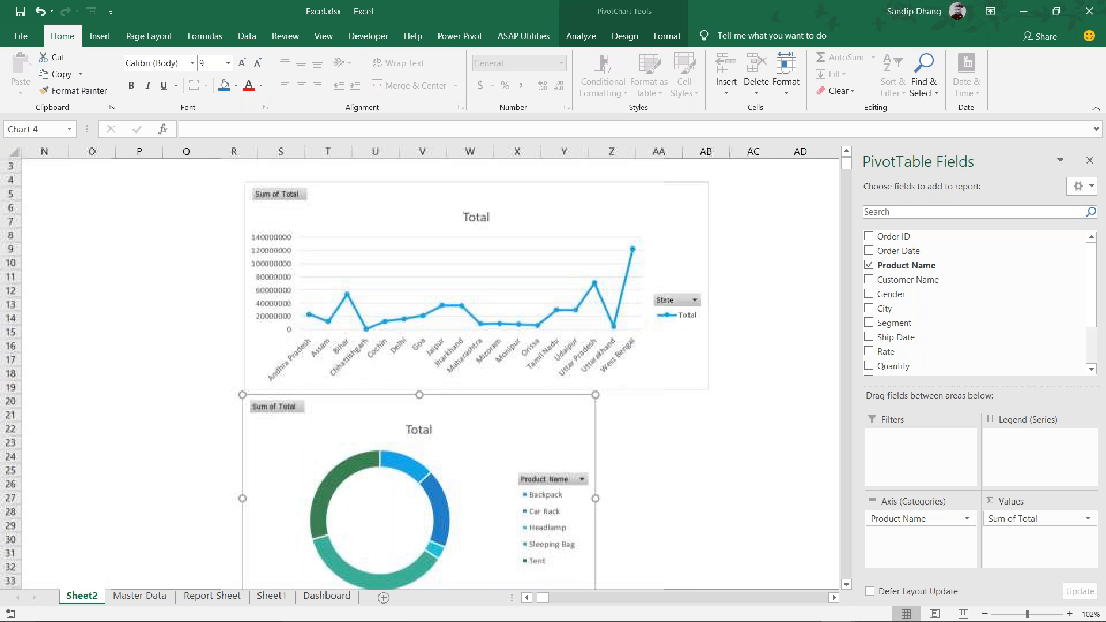
# Close the PivotTable field list and set the state line chart's major gridlines to No line
pyautogui.click(500, 267)
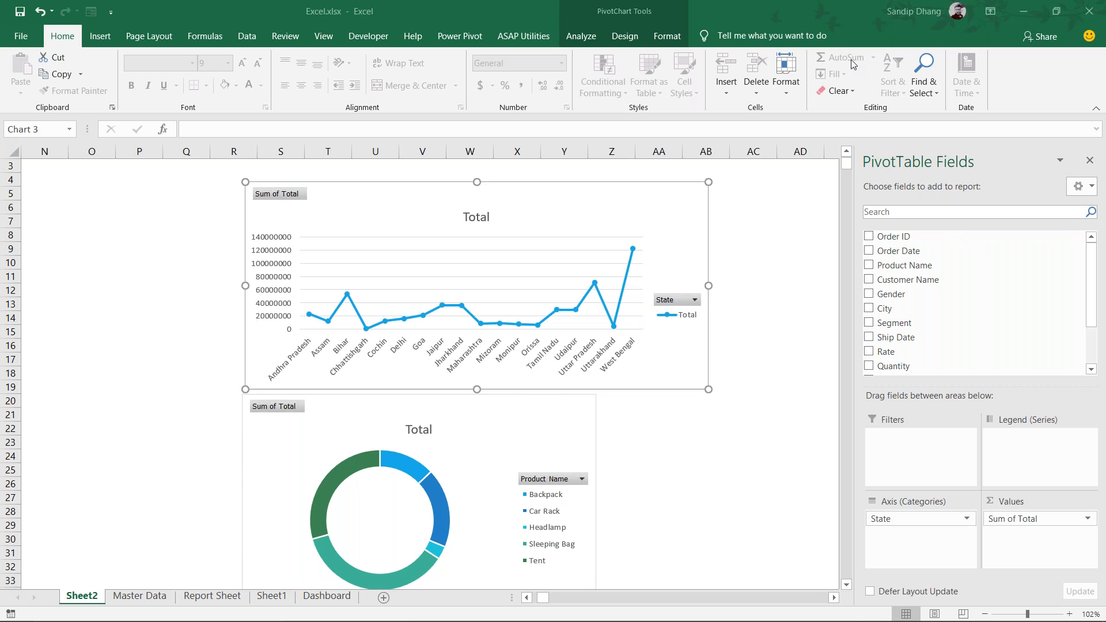
pyautogui.click(1093, 164)
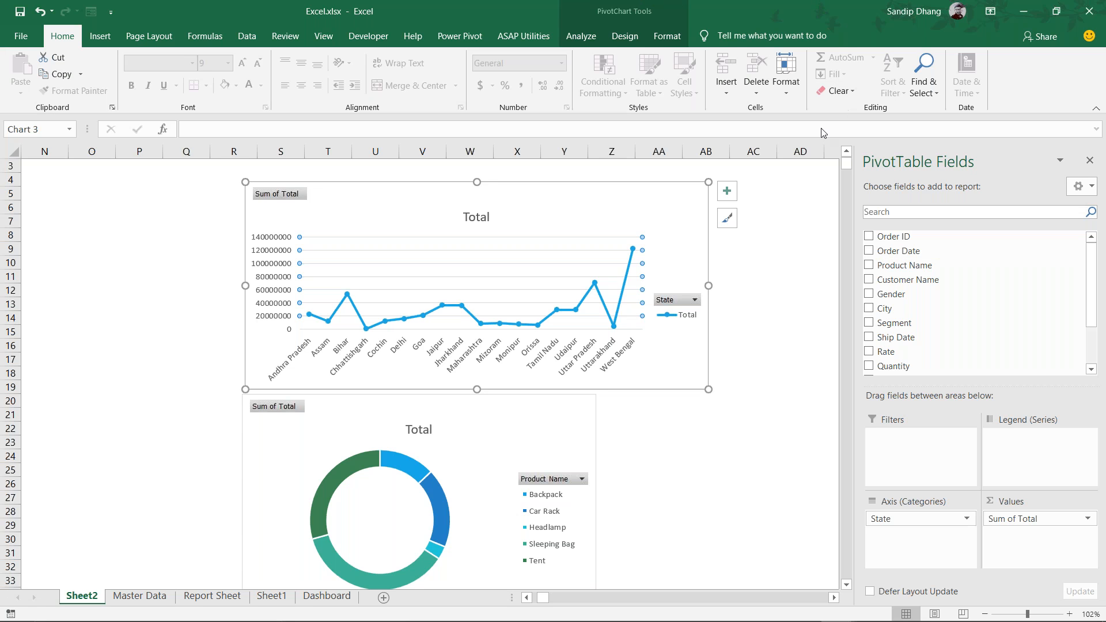
pyautogui.press('Escape')
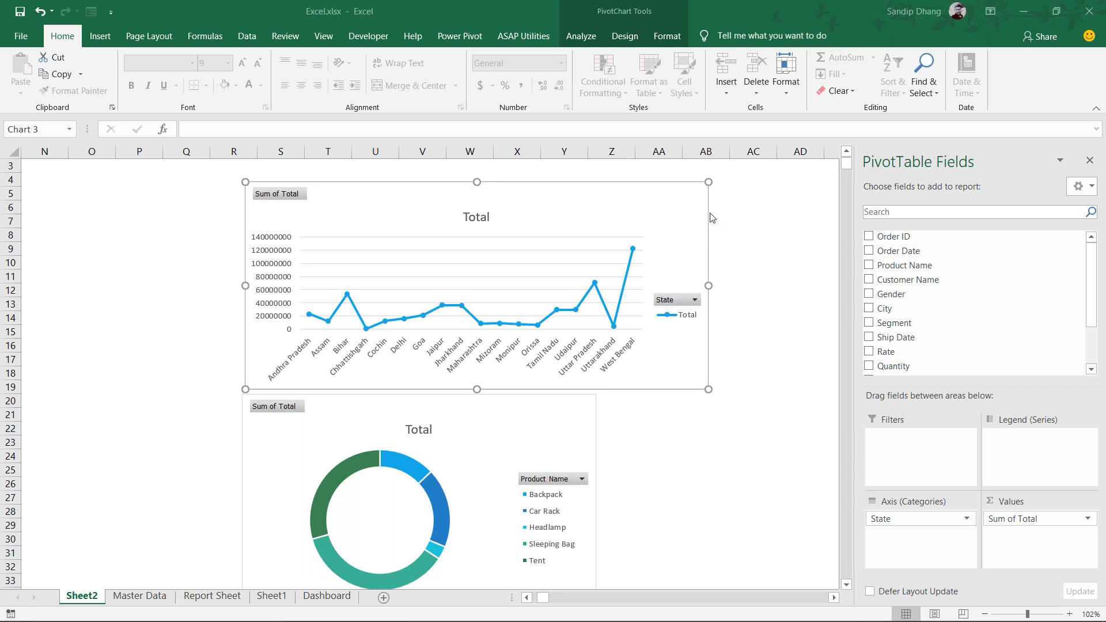
pyautogui.click(604, 244)
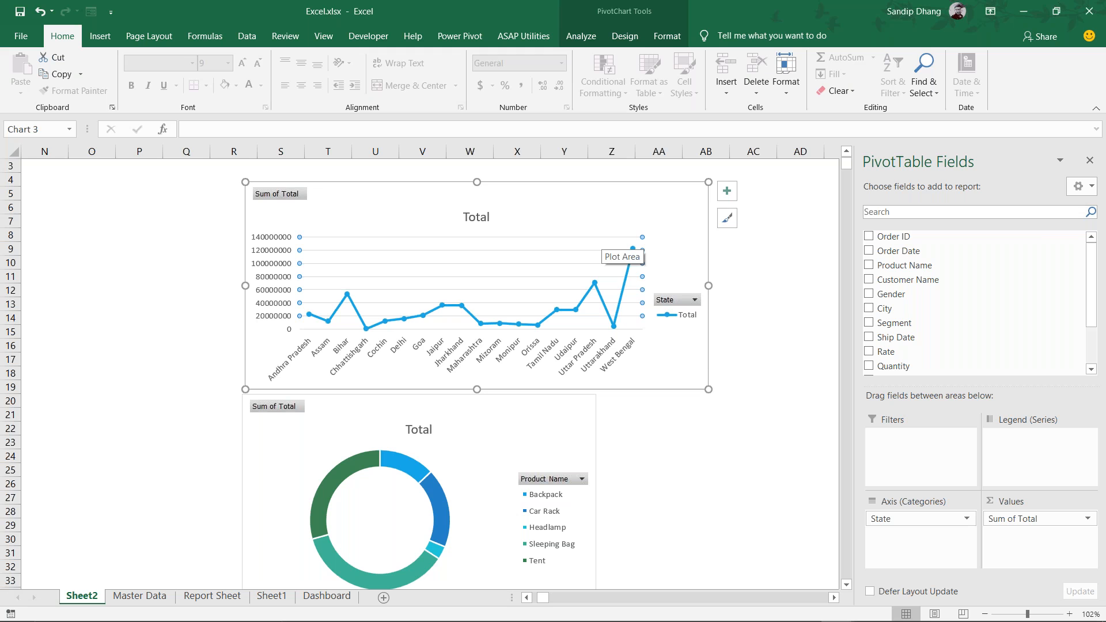
pyautogui.rightClick(603, 239)
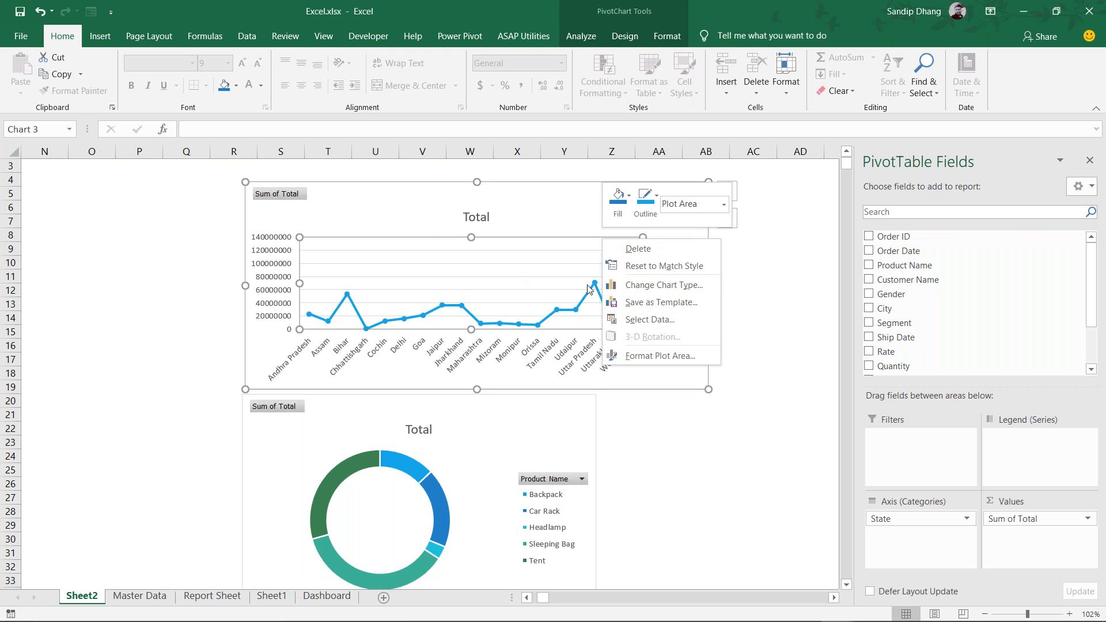
pyautogui.click(658, 360)
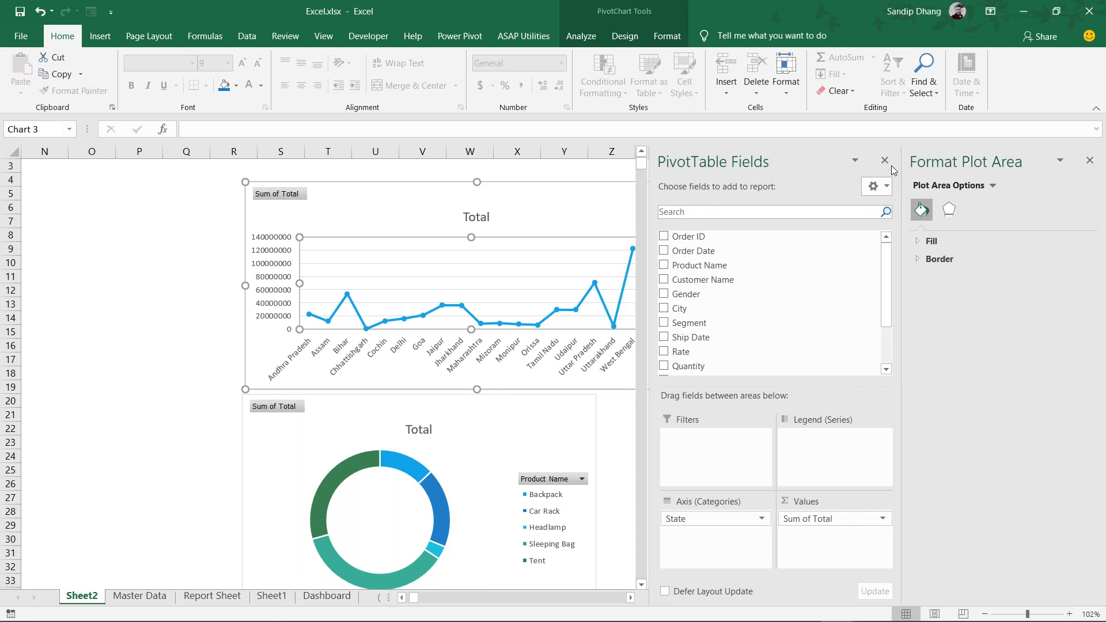
pyautogui.click(885, 161)
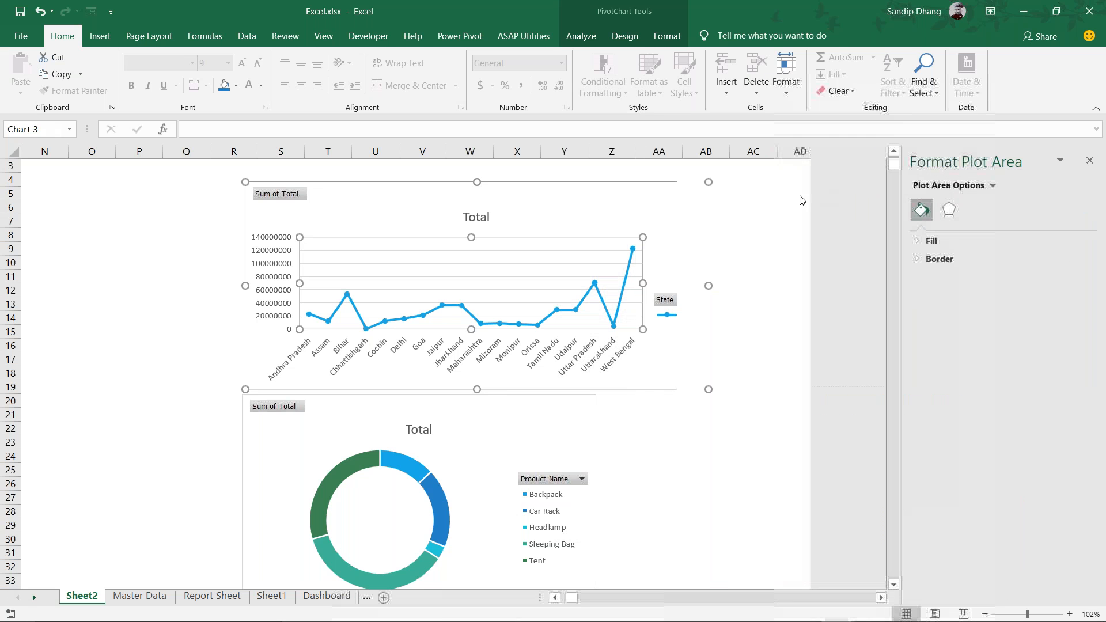
pyautogui.click(603, 251)
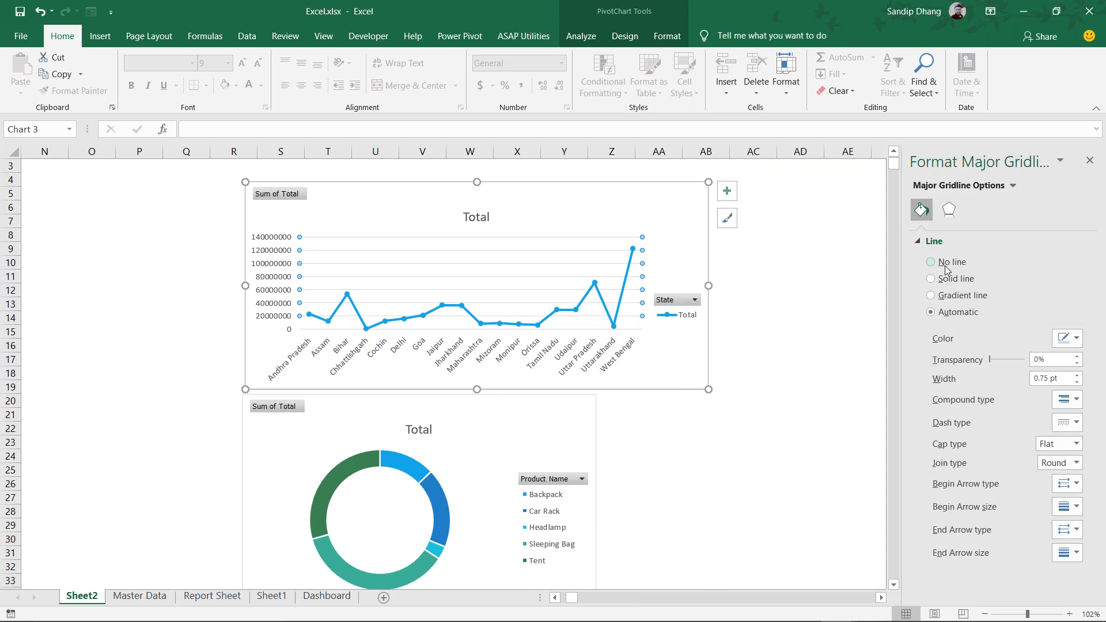
pyautogui.click(948, 263)
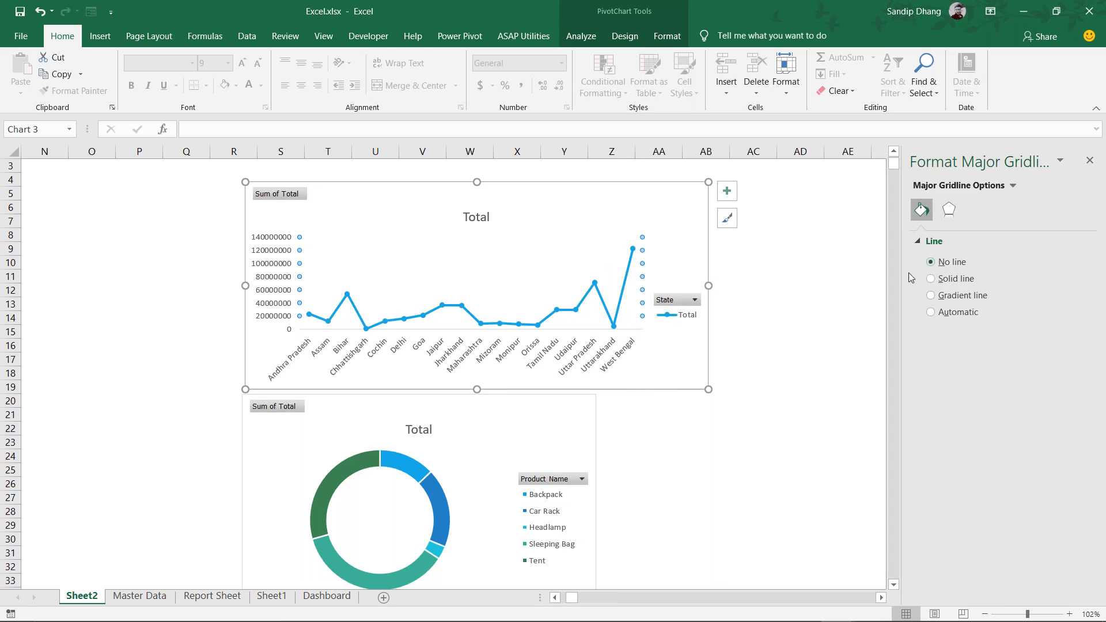
# Hide all field buttons on the state line chart and delete its legend
pyautogui.click(694, 299)
pyautogui.rightClick(675, 300)
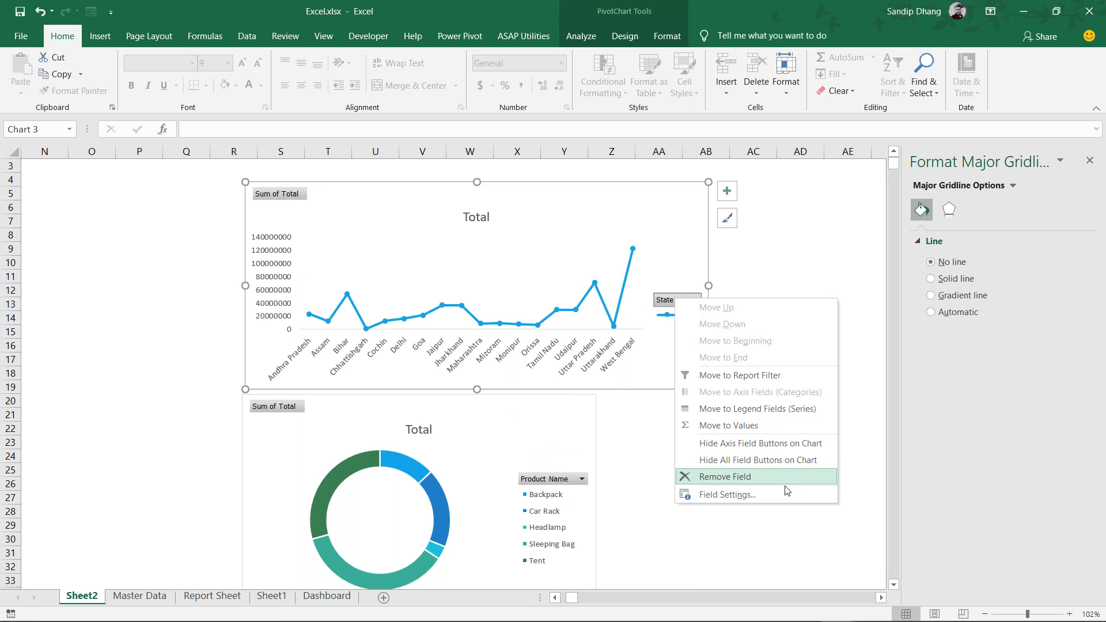
pyautogui.click(810, 460)
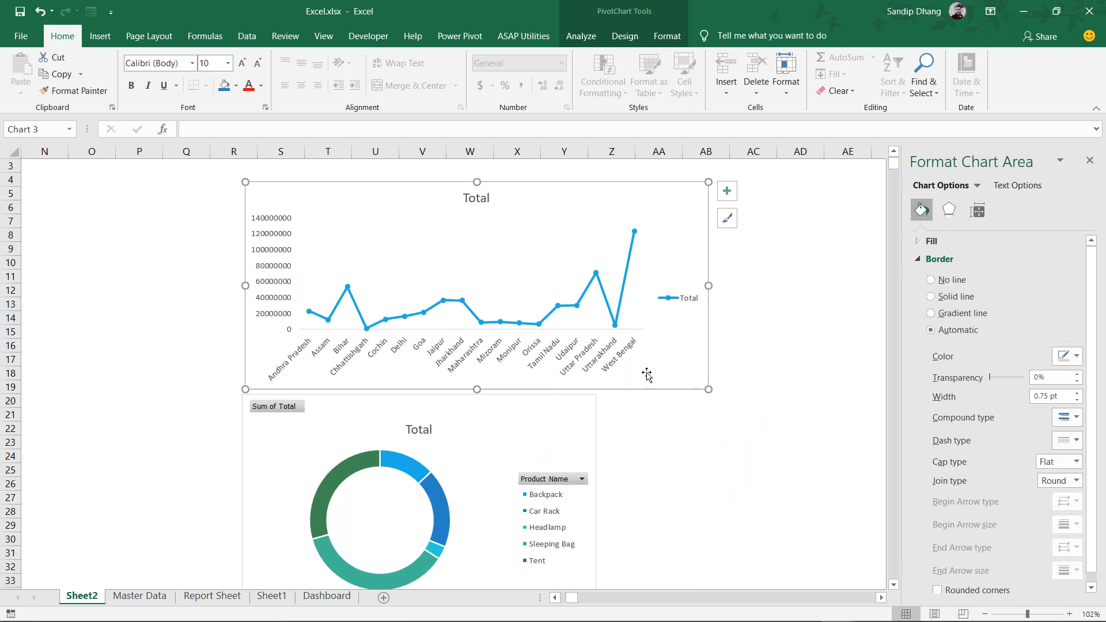
pyautogui.click(684, 308)
pyautogui.press('Delete')
# Delete the horizontal category axis and the vertical value axis from the state line chart
pyautogui.click(380, 352)
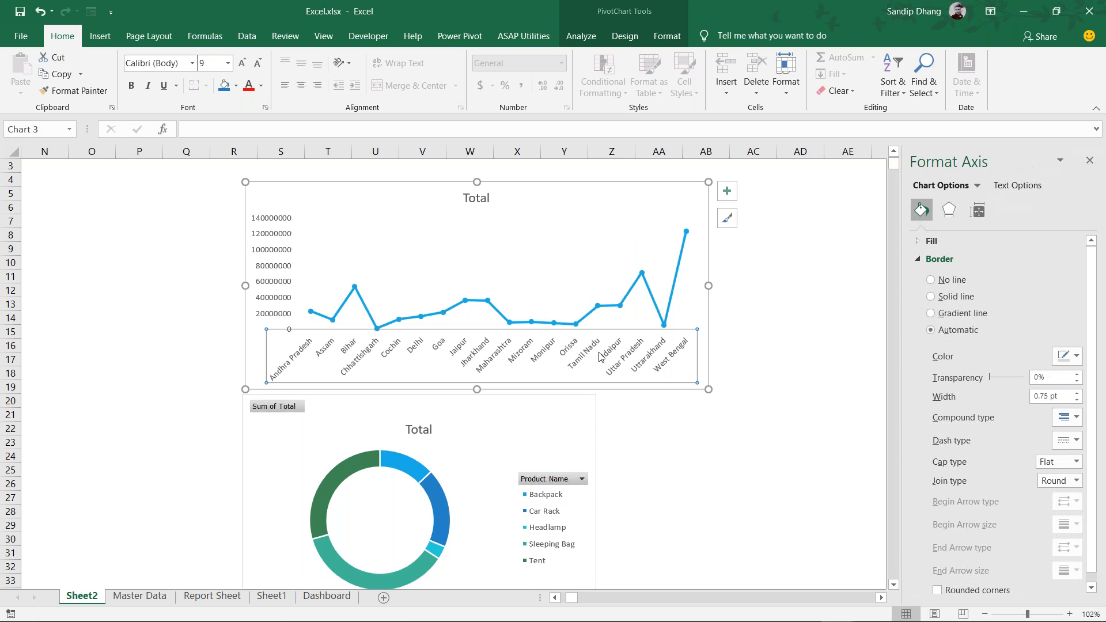
pyautogui.press('Delete')
pyautogui.click(275, 294)
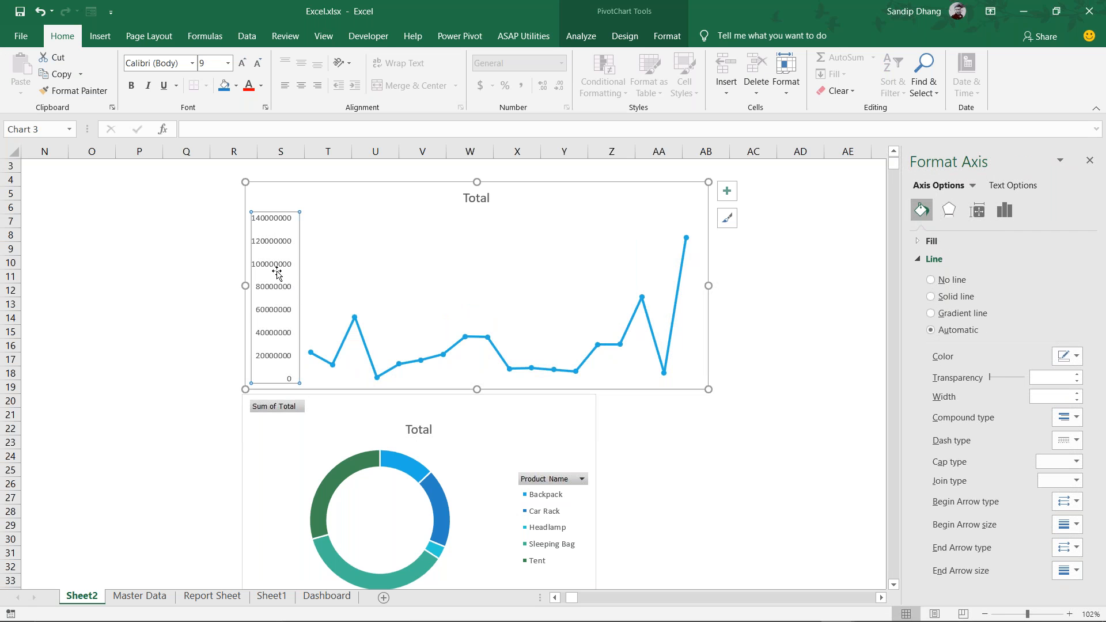
pyautogui.press('Delete')
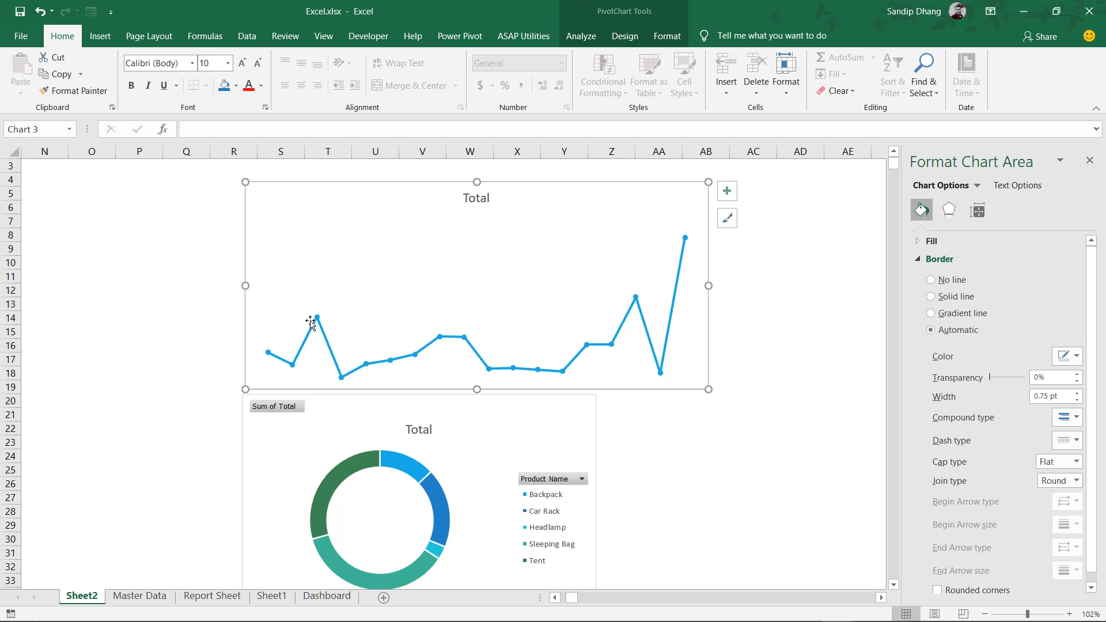
pyautogui.click(568, 429)
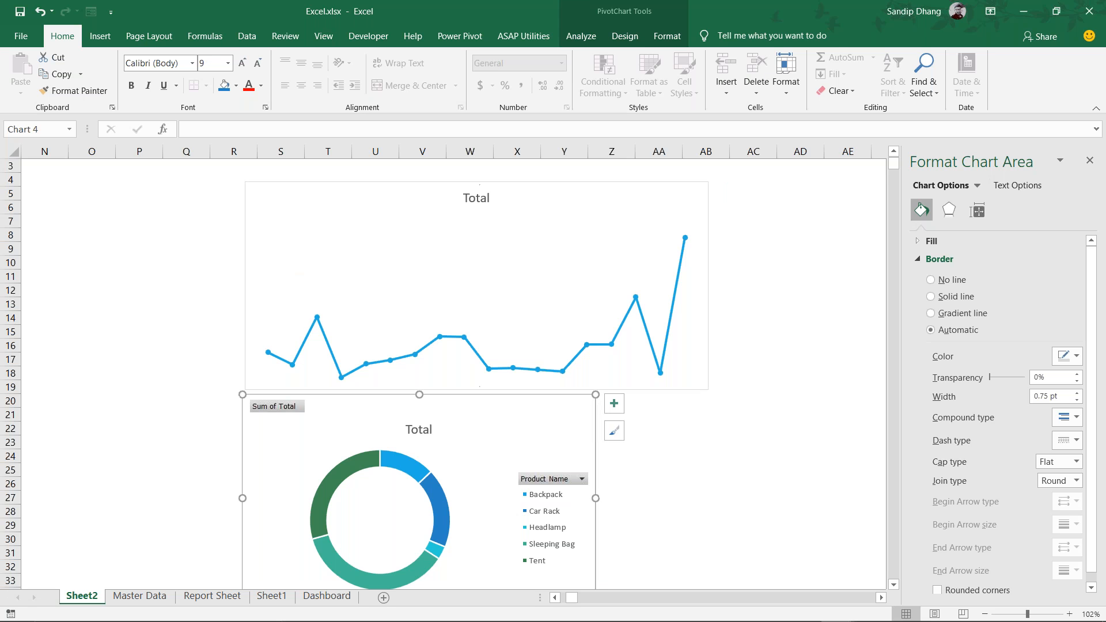
pyautogui.rightClick(297, 408)
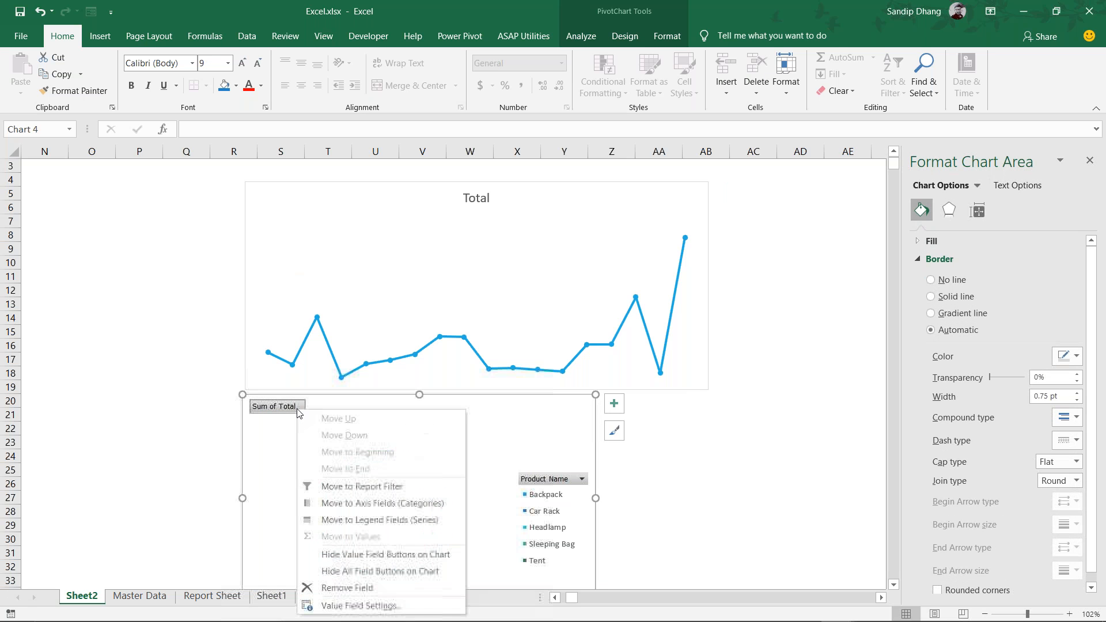
pyautogui.click(370, 605)
pyautogui.click(714, 366)
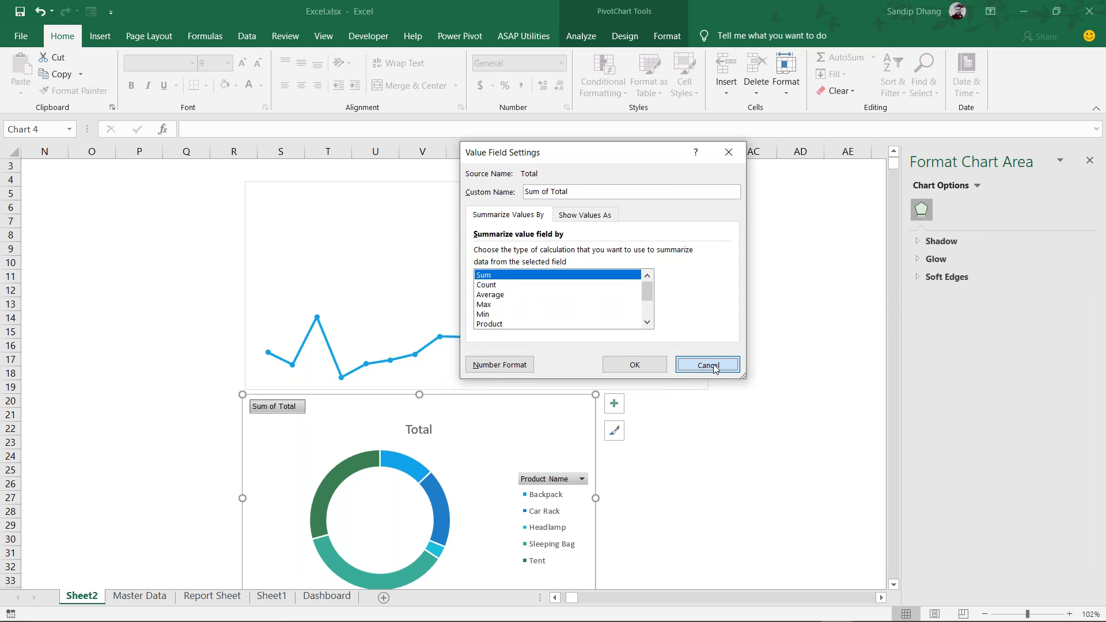
# Hide all field buttons on the product doughnut chart and delete its legend
pyautogui.rightClick(280, 409)
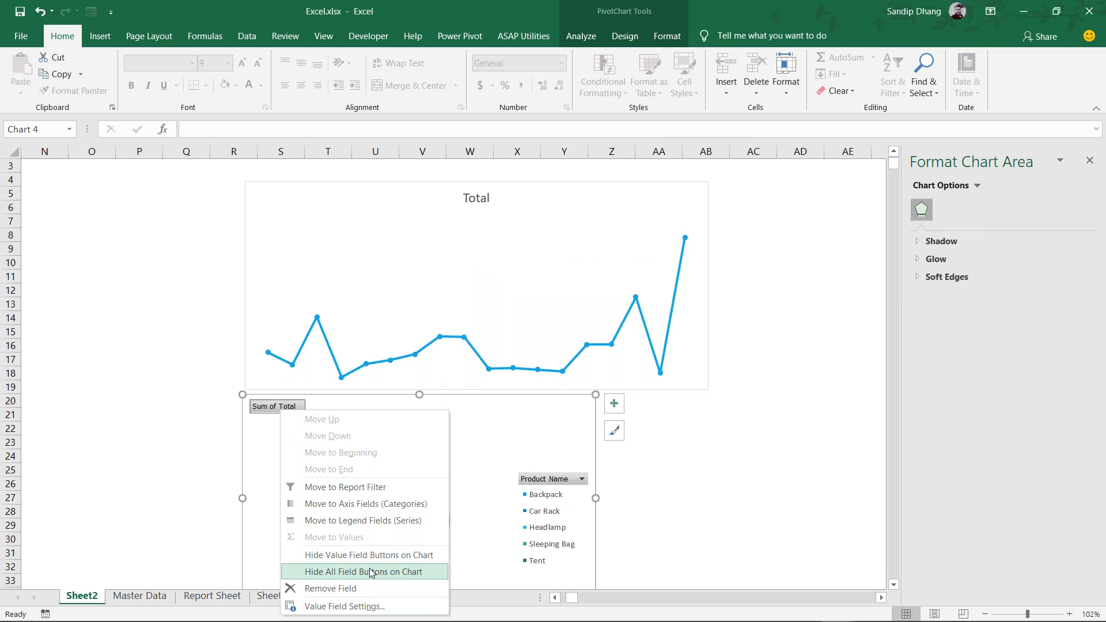
pyautogui.click(370, 571)
pyautogui.click(561, 493)
pyautogui.press('Delete')
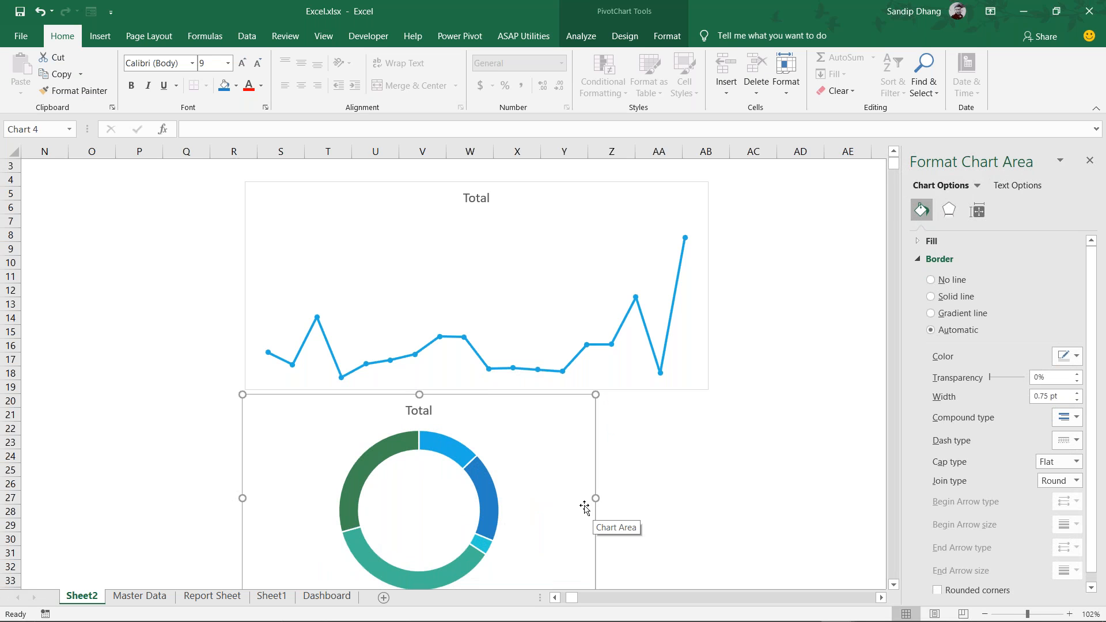
# Copy the male and female icons from the Dashboard sheet and place them on Sheet2 beside the doughnut chart
pyautogui.scroll(-2, 586, 506)
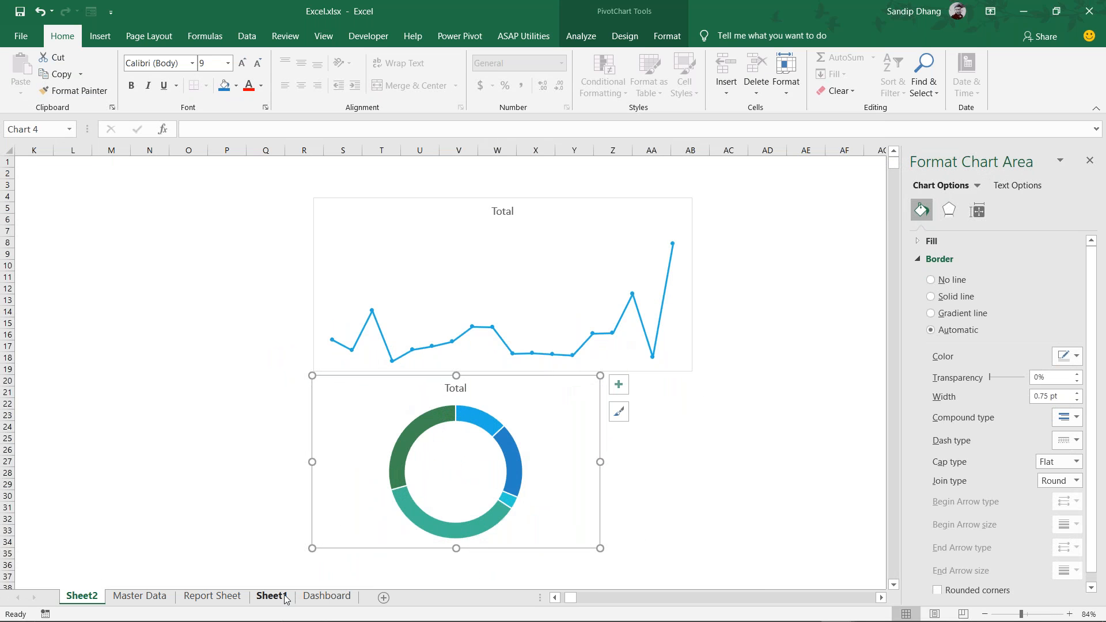
pyautogui.click(321, 596)
pyautogui.click(548, 377)
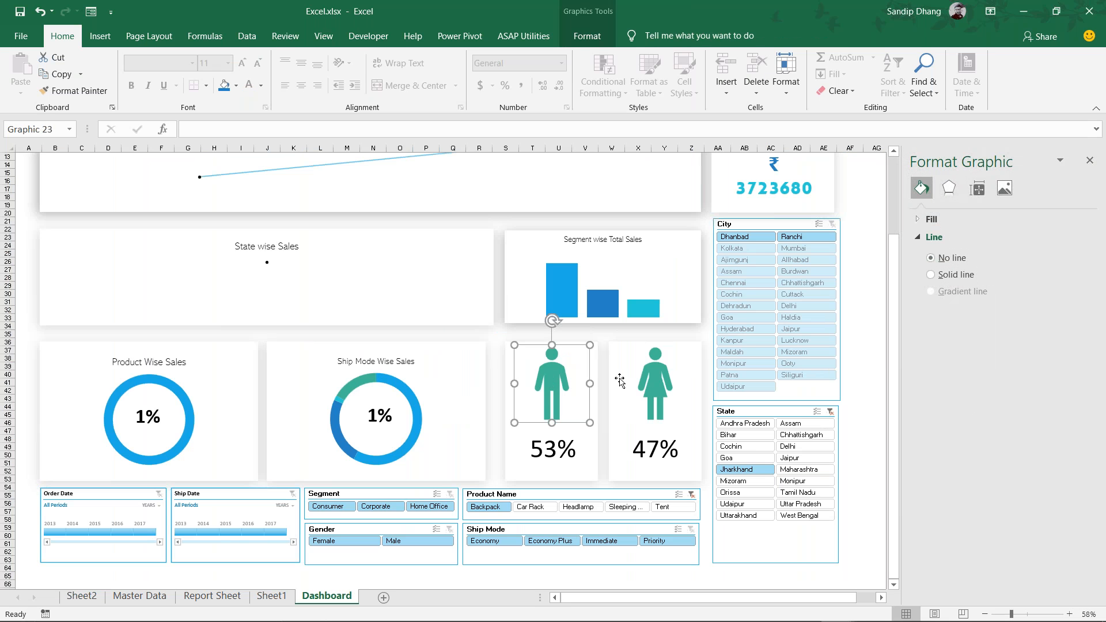
pyautogui.keyDown('ctrl'); pyautogui.click(660, 372); pyautogui.keyUp('ctrl')
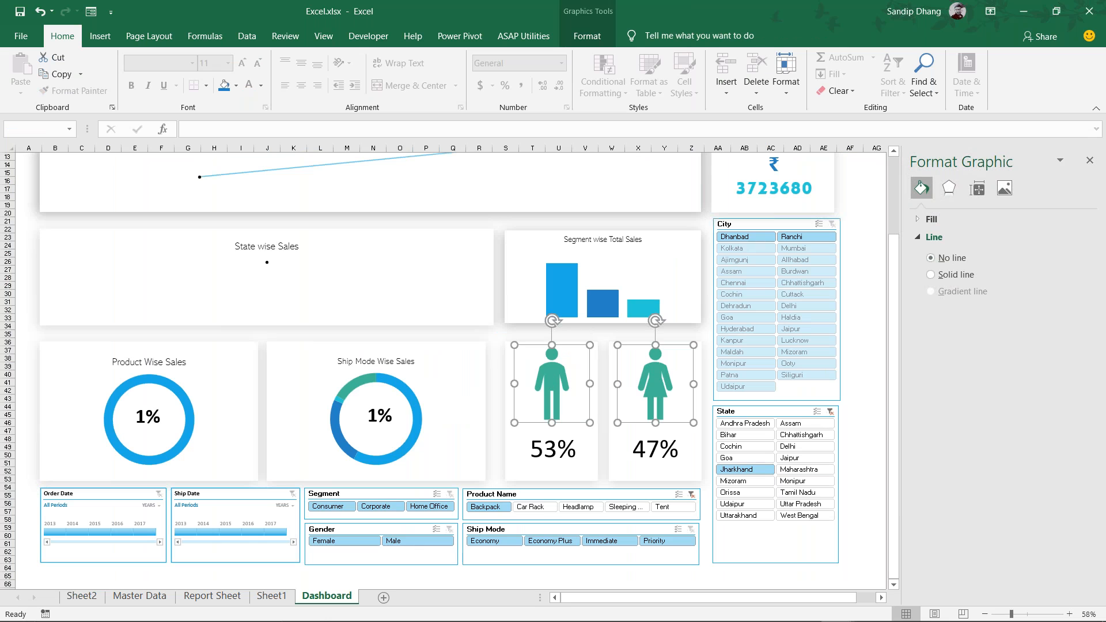
pyautogui.hotkey('ctrl', 'c')
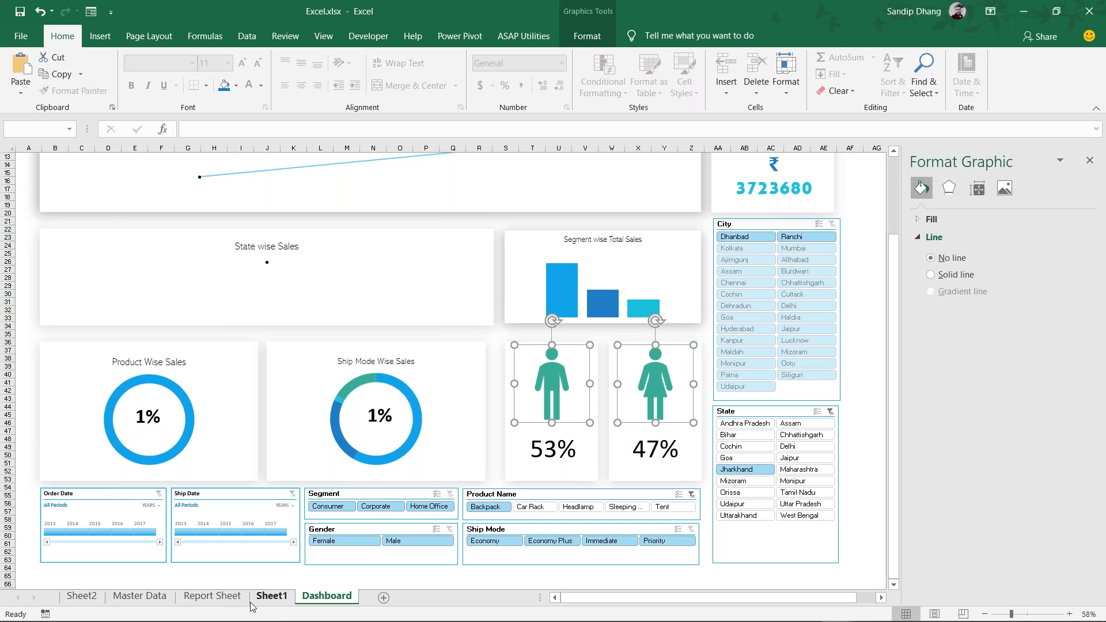
pyautogui.click(81, 596)
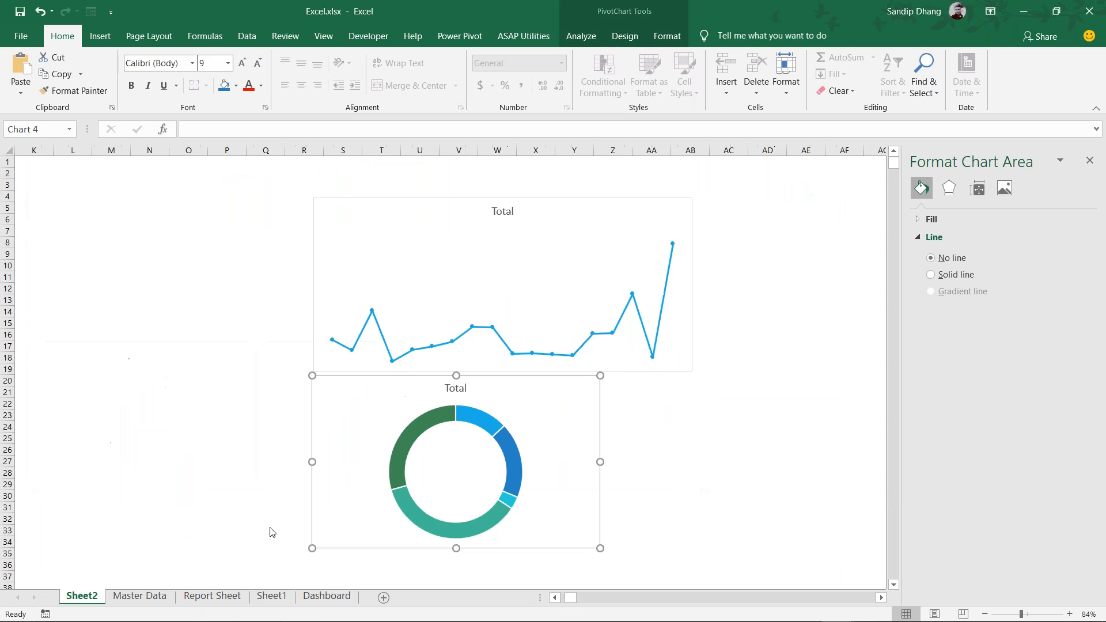
pyautogui.click(702, 416)
pyautogui.hotkey('ctrl', 'v')
pyautogui.moveTo(727, 447); pyautogui.dragTo(671, 428)
pyautogui.click(736, 543)
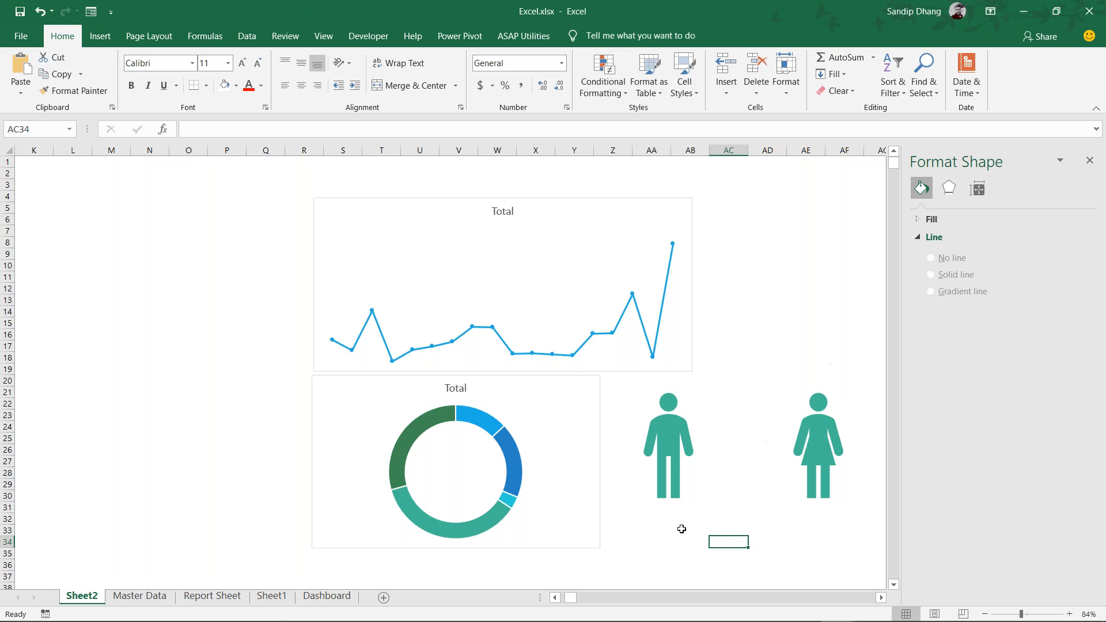
# Search the icon library for "male" and "female" icons, and close it without inserting any
pyautogui.click(100, 36)
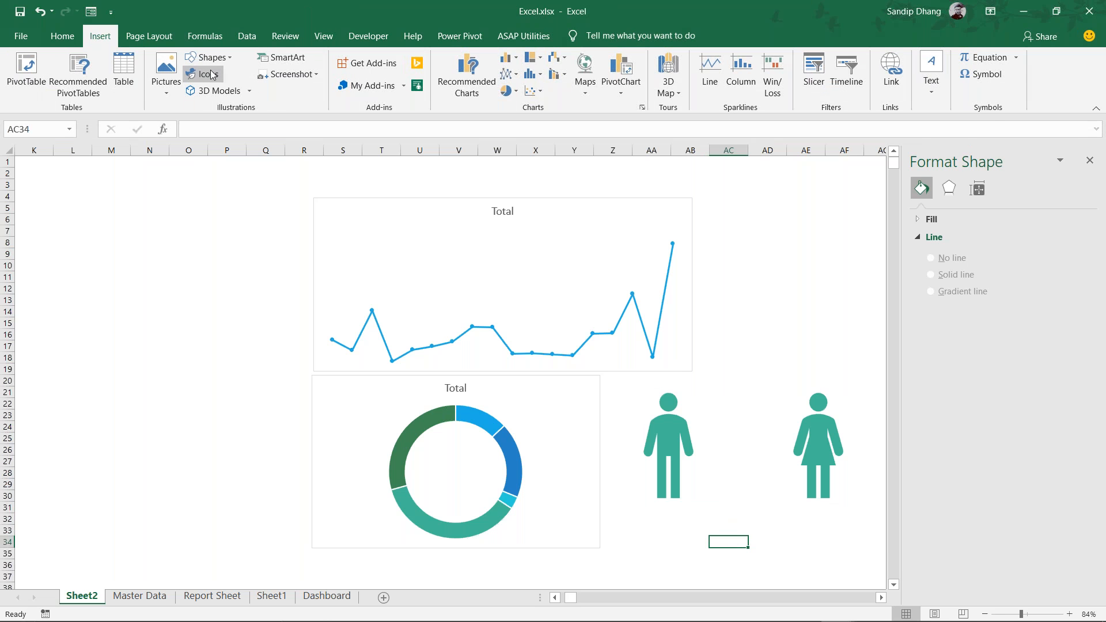
pyautogui.click(207, 74)
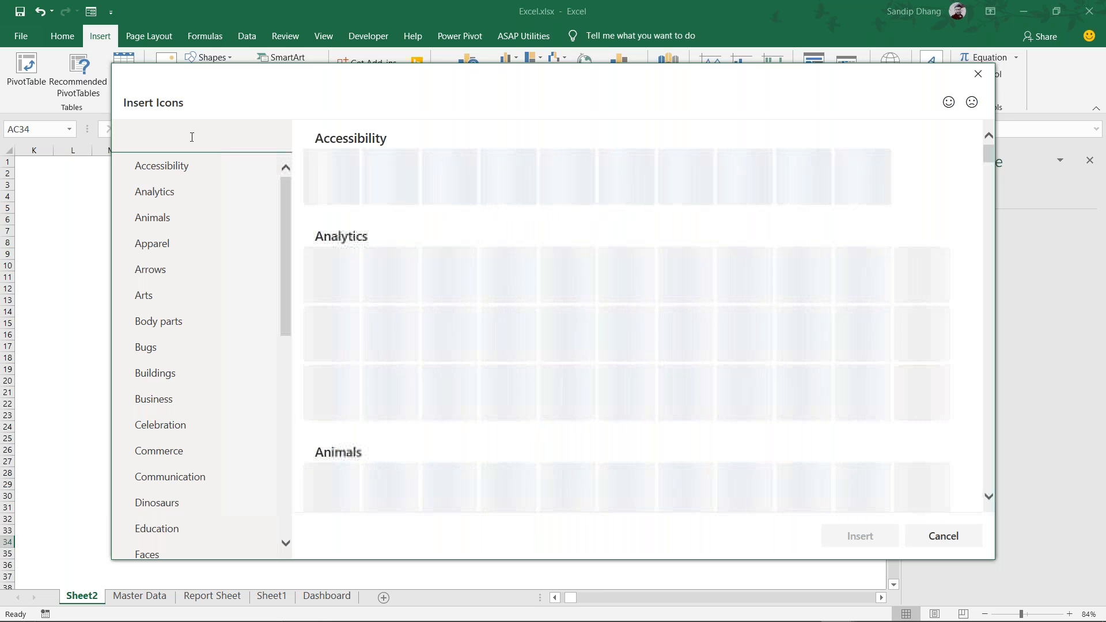
pyautogui.write('male')
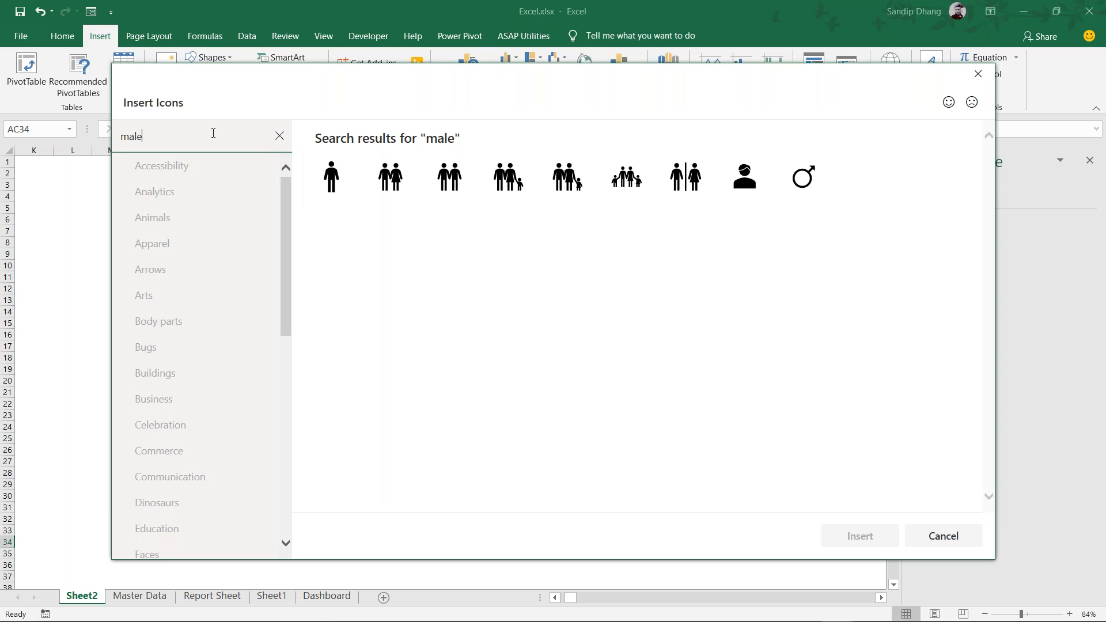
pyautogui.moveTo(196, 134); pyautogui.dragTo(45, 148)
pyautogui.write('fema')
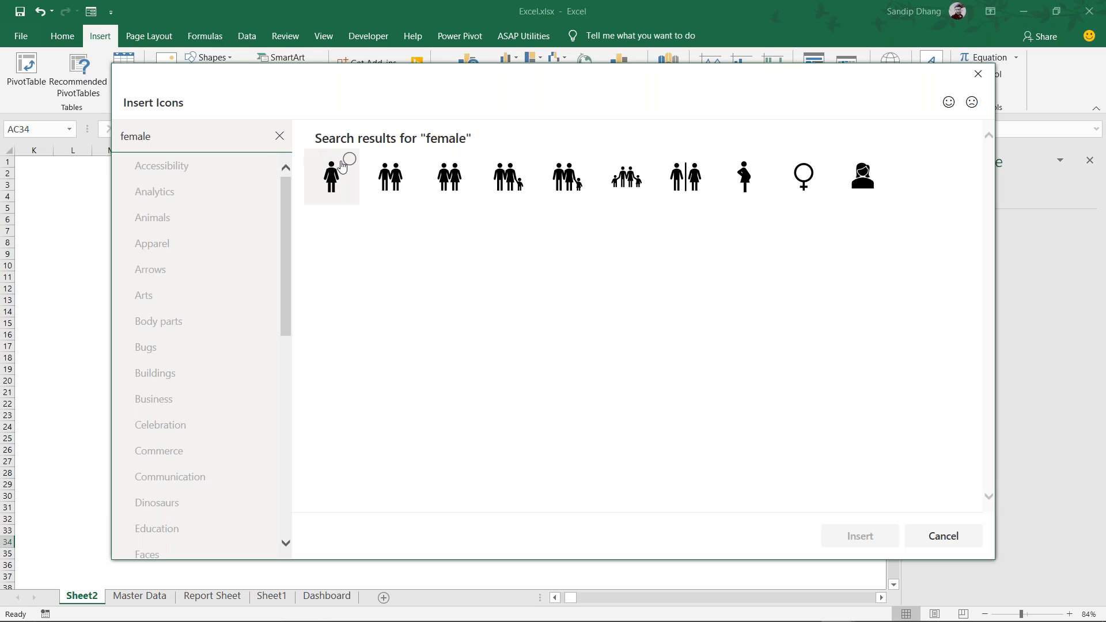
pyautogui.click(957, 538)
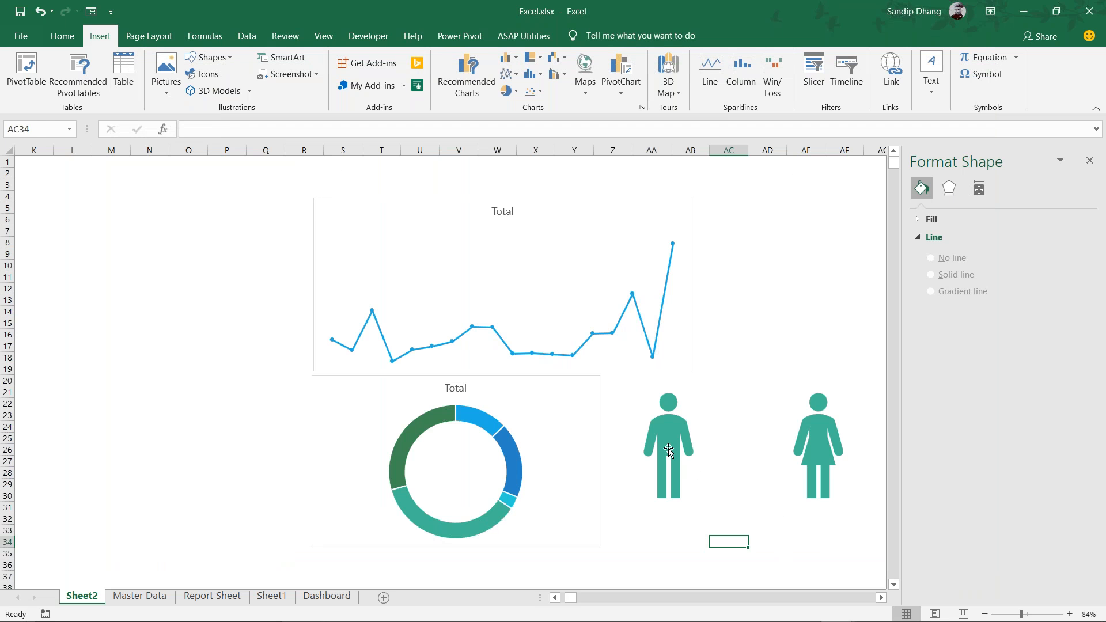
# Move the female icon closer to the male icon, keeping the two side by side
pyautogui.click(677, 460)
pyautogui.moveTo(809, 439); pyautogui.dragTo(743, 439)
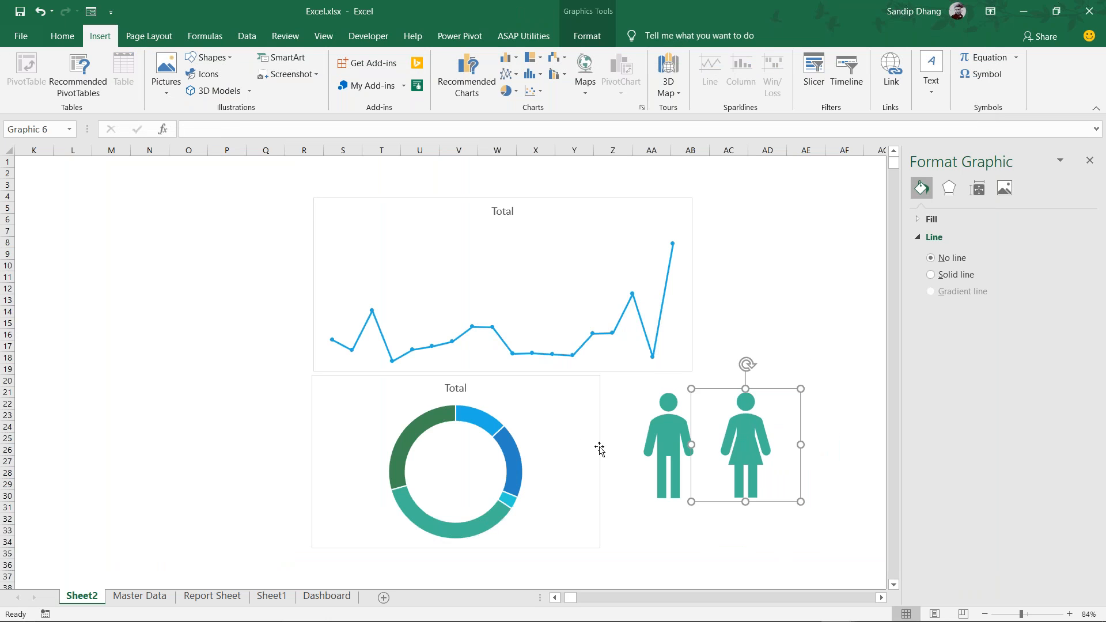
pyautogui.keyDown('ctrl'); pyautogui.scroll(-3, 578, 443); pyautogui.keyUp('ctrl')
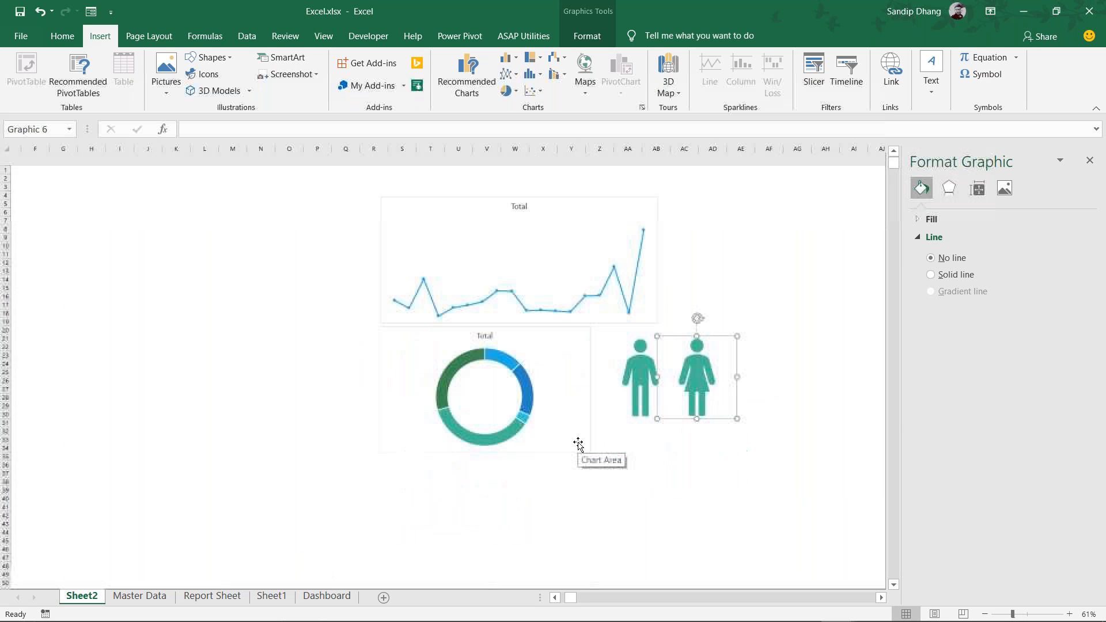
pyautogui.click(625, 448)
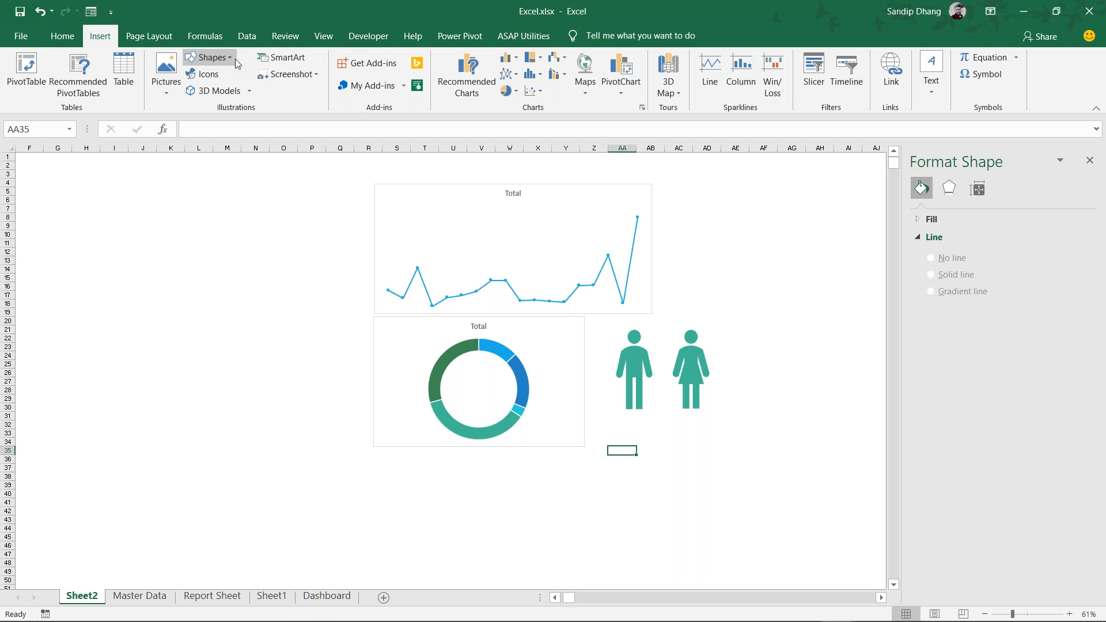
# Draw a rectangle about 1.48" by 0.7" under each gender icon and one about 3.29" by 1.84" beside the line chart
pyautogui.click(208, 57)
pyautogui.click(248, 92)
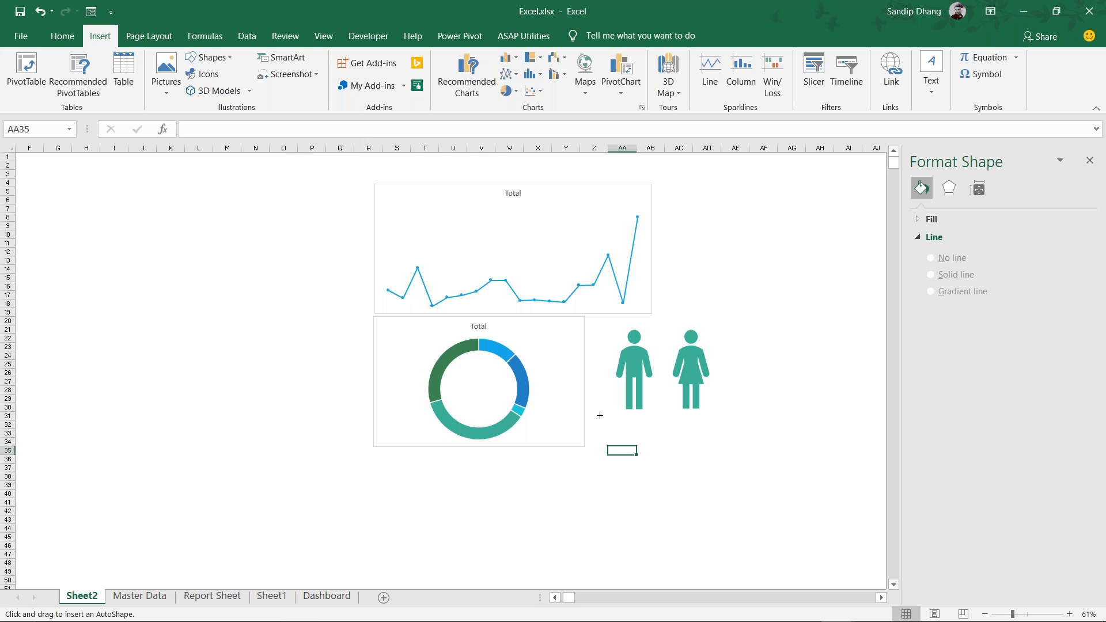
pyautogui.moveTo(600, 414); pyautogui.dragTo(823, 274)
pyautogui.click(812, 325)
pyautogui.moveTo(759, 198); pyautogui.dragTo(738, 187)
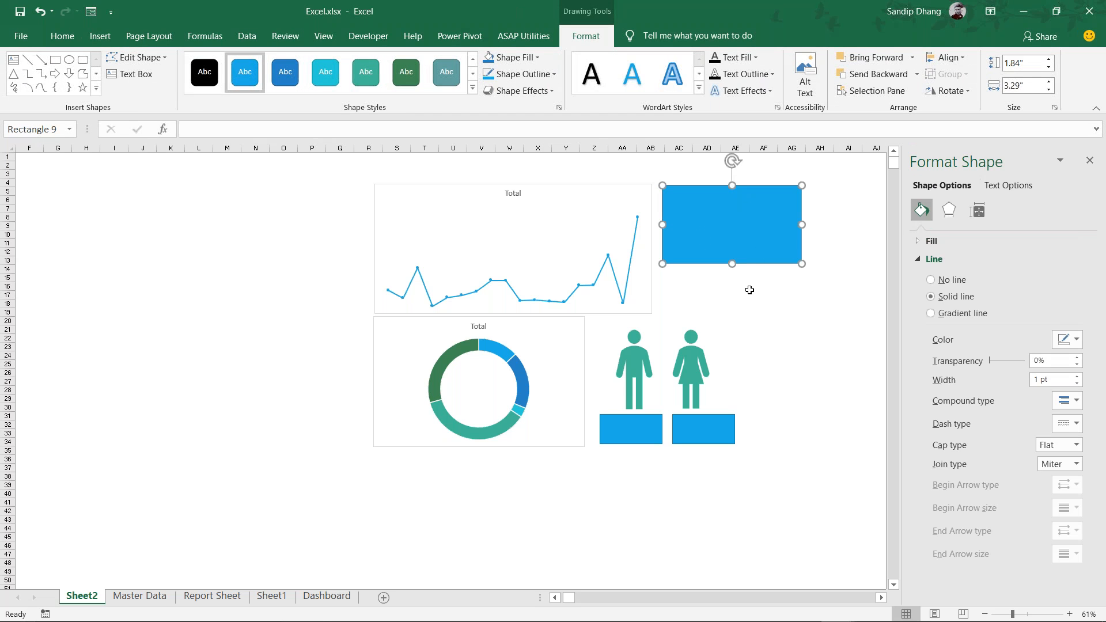
# Review the gender percentages and chart layout on the Dashboard sheet, and return to Sheet2
pyautogui.click(333, 594)
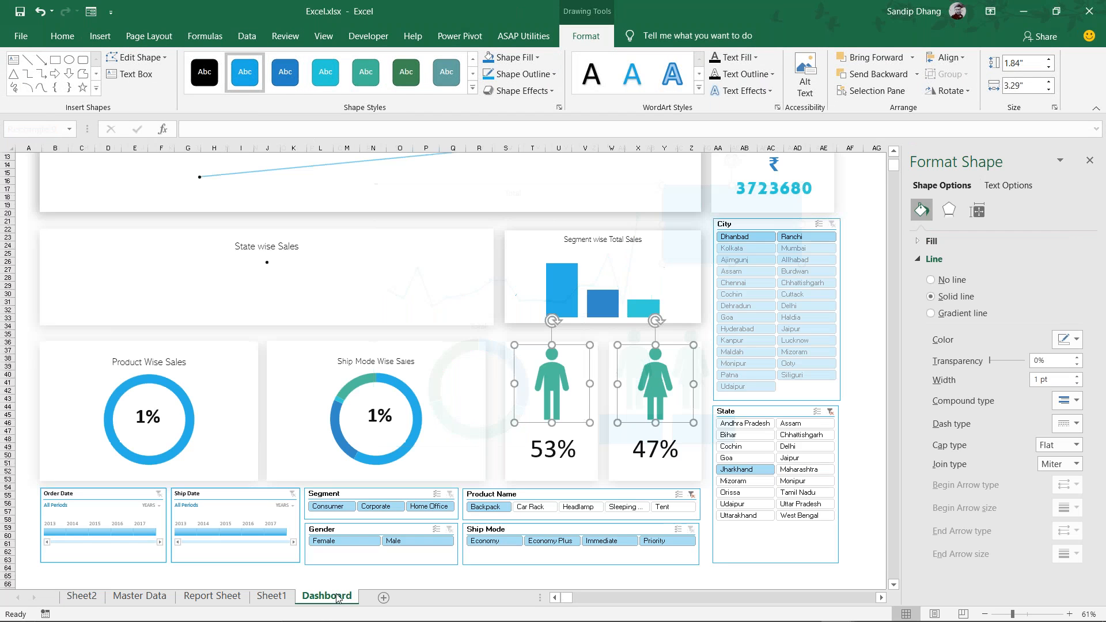
pyautogui.click(438, 285)
pyautogui.click(570, 191)
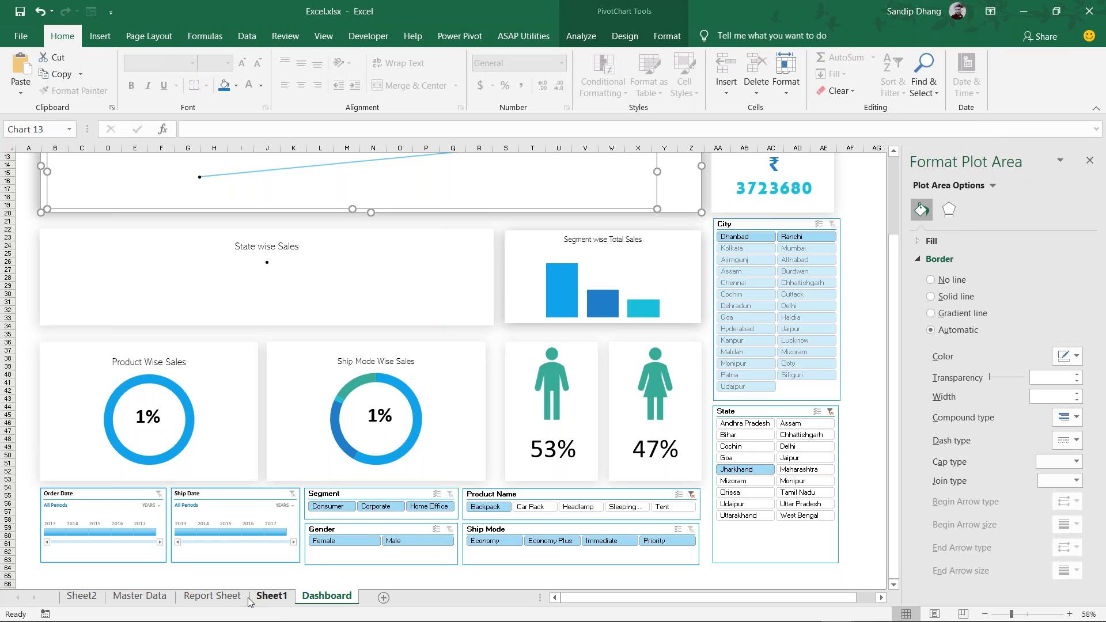
pyautogui.click(80, 597)
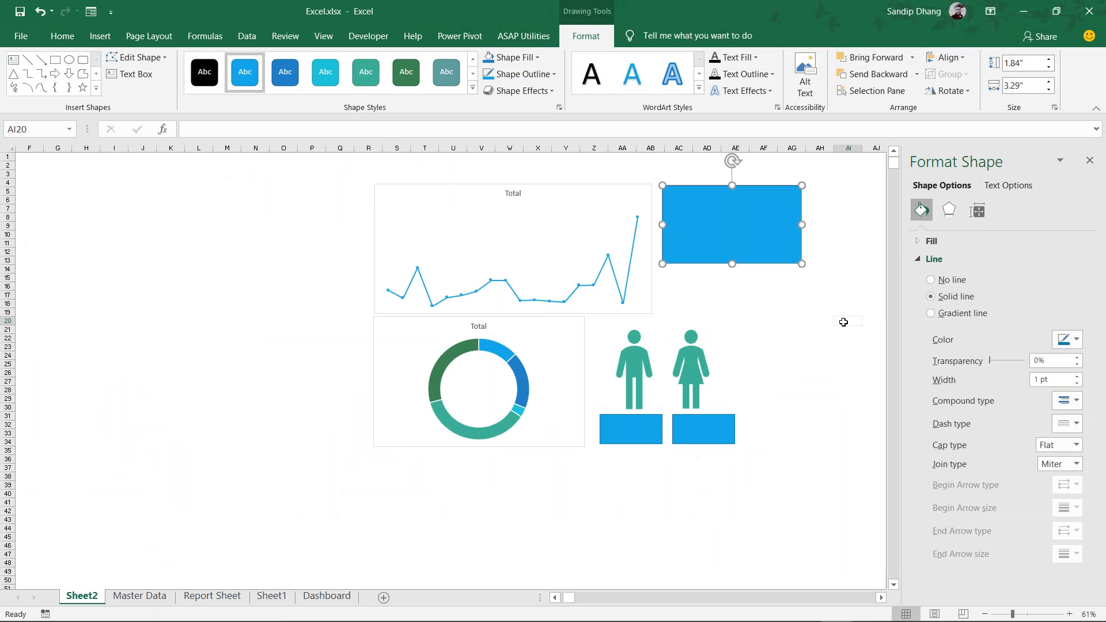
# Link the rectangle under the male icon to the male sales percentage with the formula =$D$37
pyautogui.click(843, 322)
pyautogui.click(643, 426)
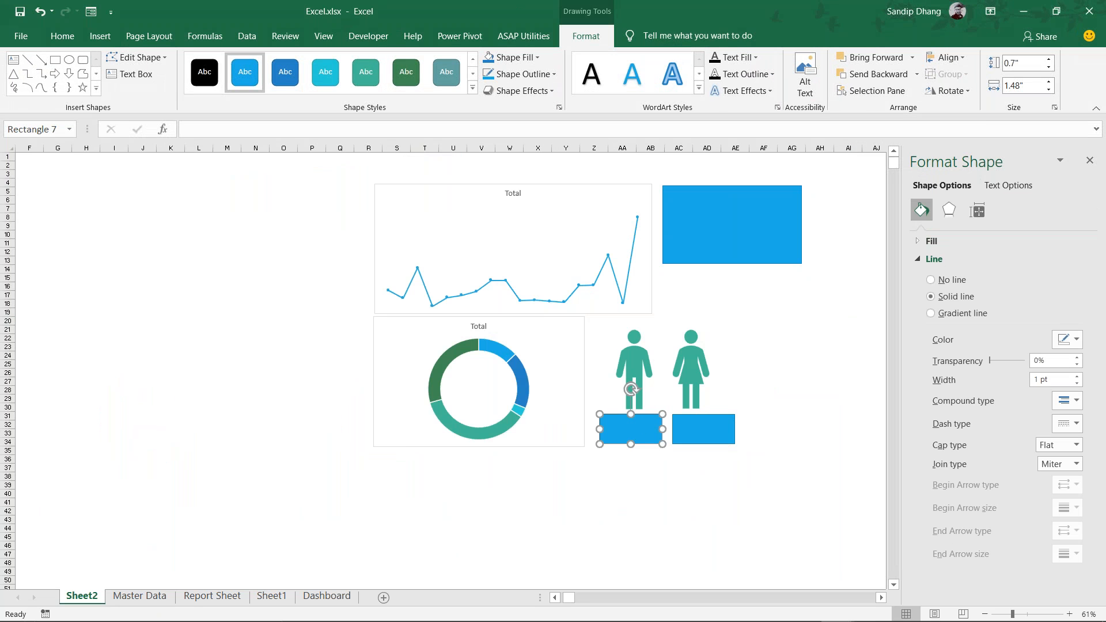
pyautogui.scroll(-2, 631, 389)
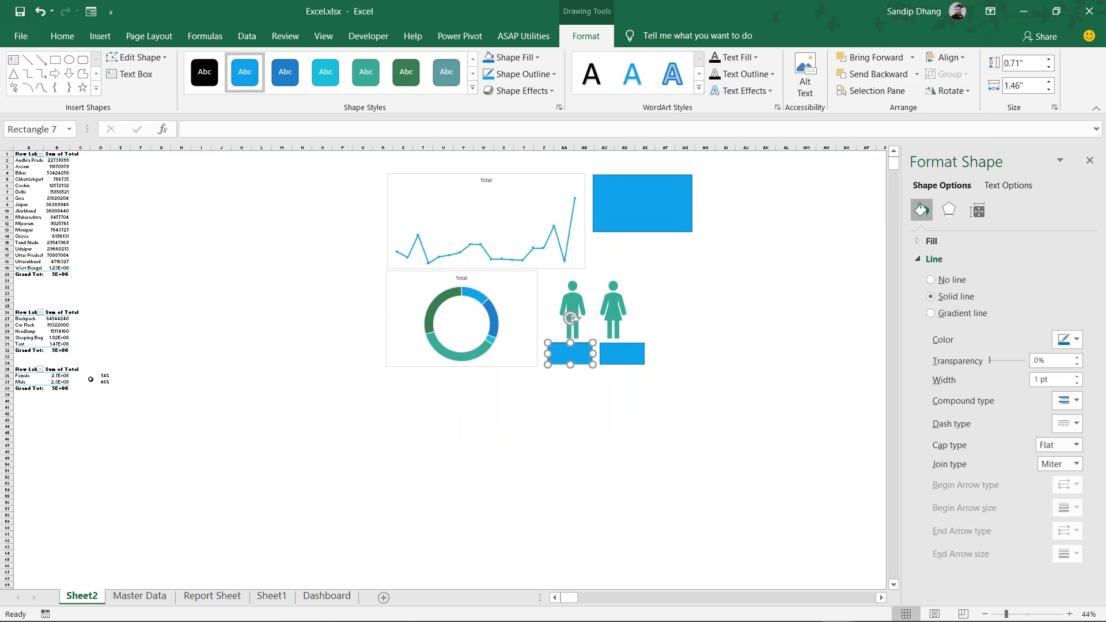
pyautogui.scroll(3, 96, 376)
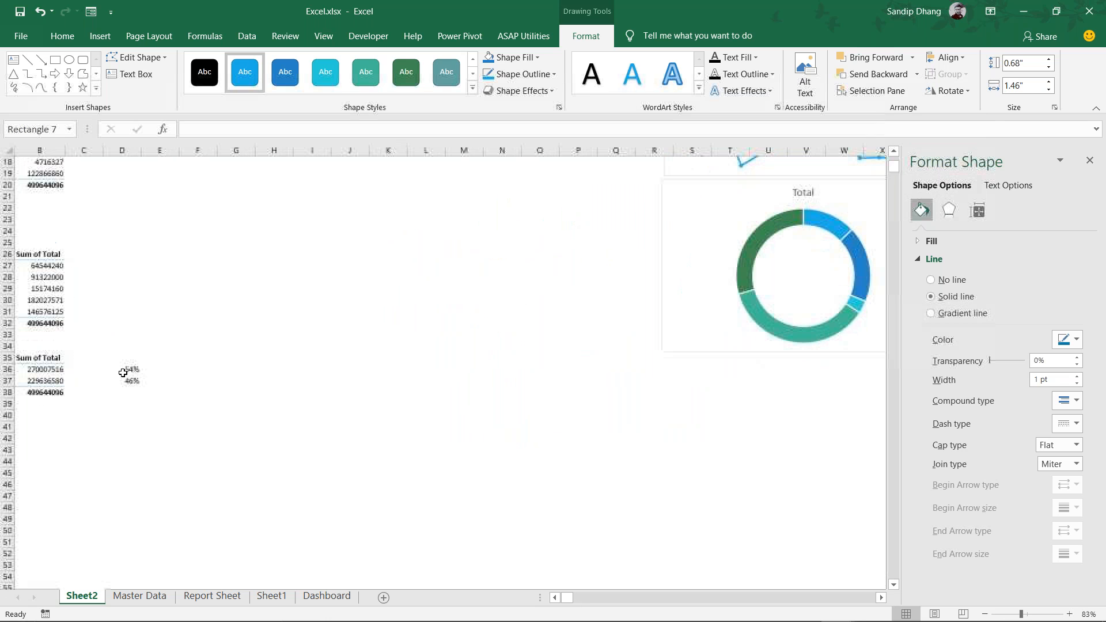
pyautogui.scroll(2, 129, 374)
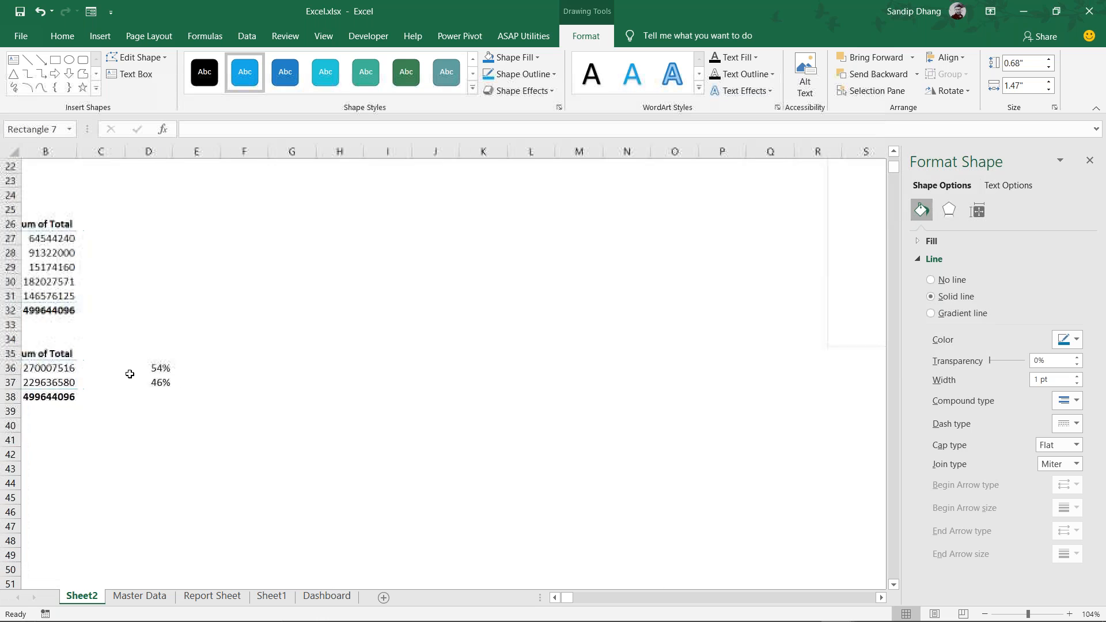
pyautogui.scroll(-2, 129, 374)
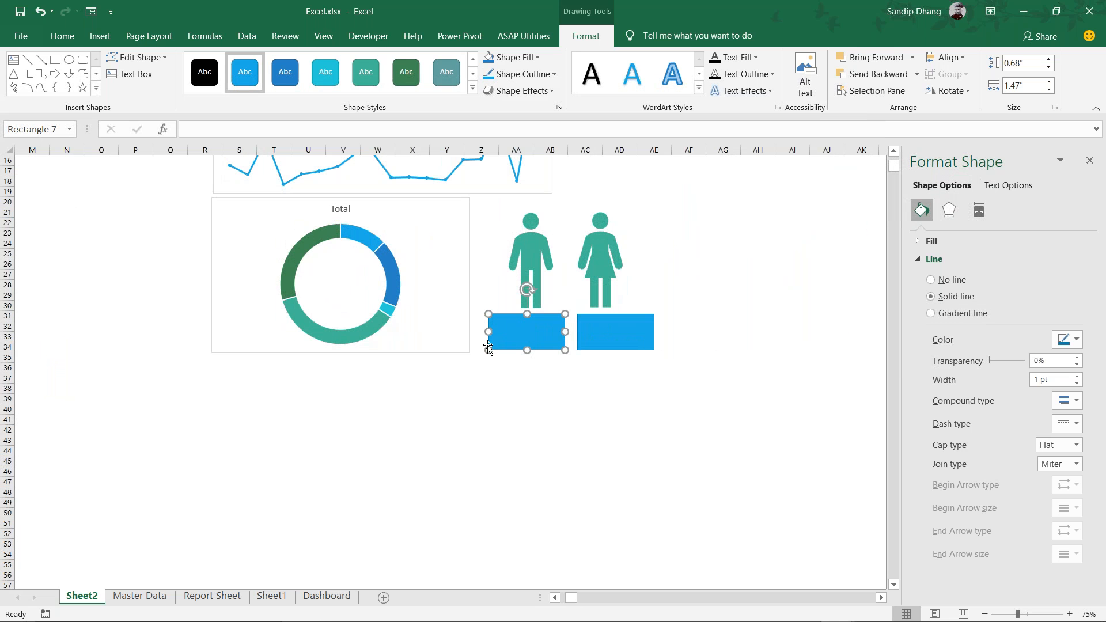
pyautogui.click(216, 130)
pyautogui.hscroll(-4, 138, 346)
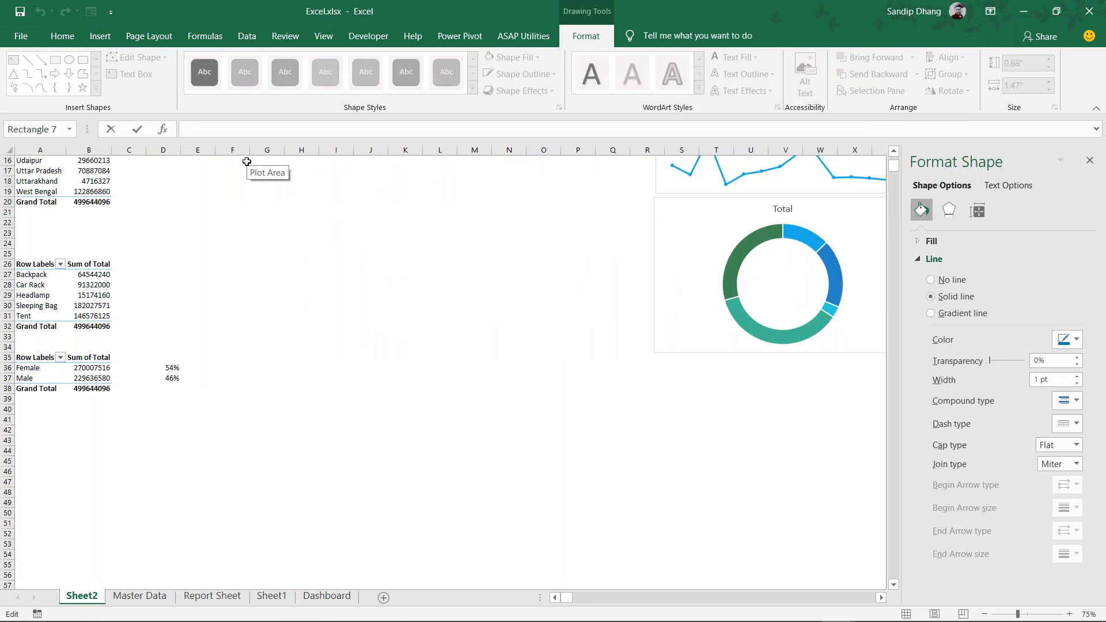
pyautogui.write('=')
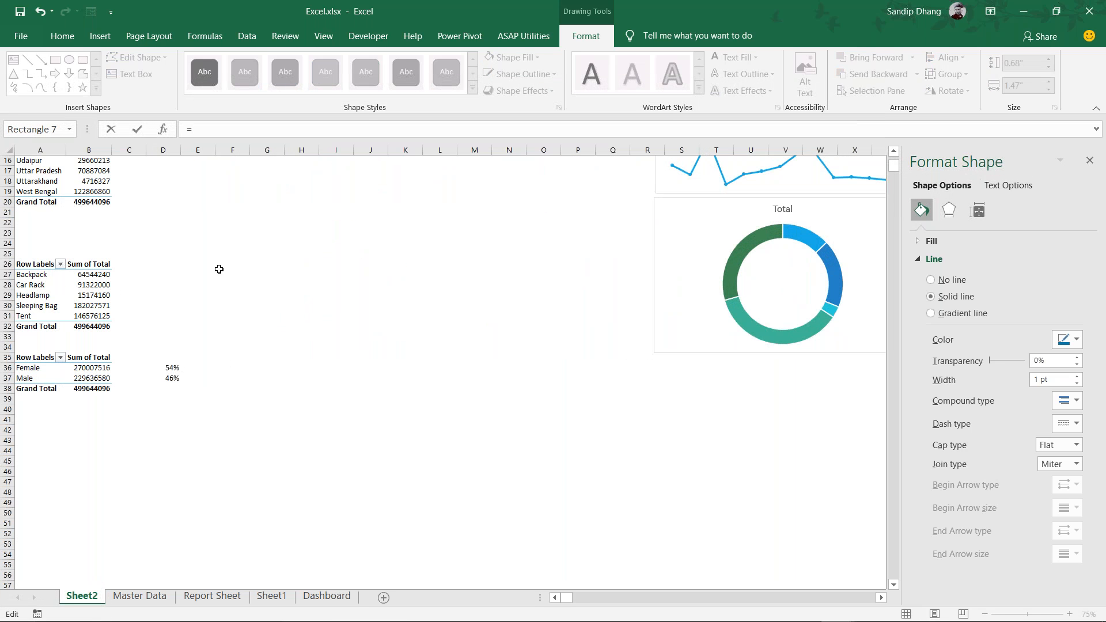
pyautogui.click(173, 378)
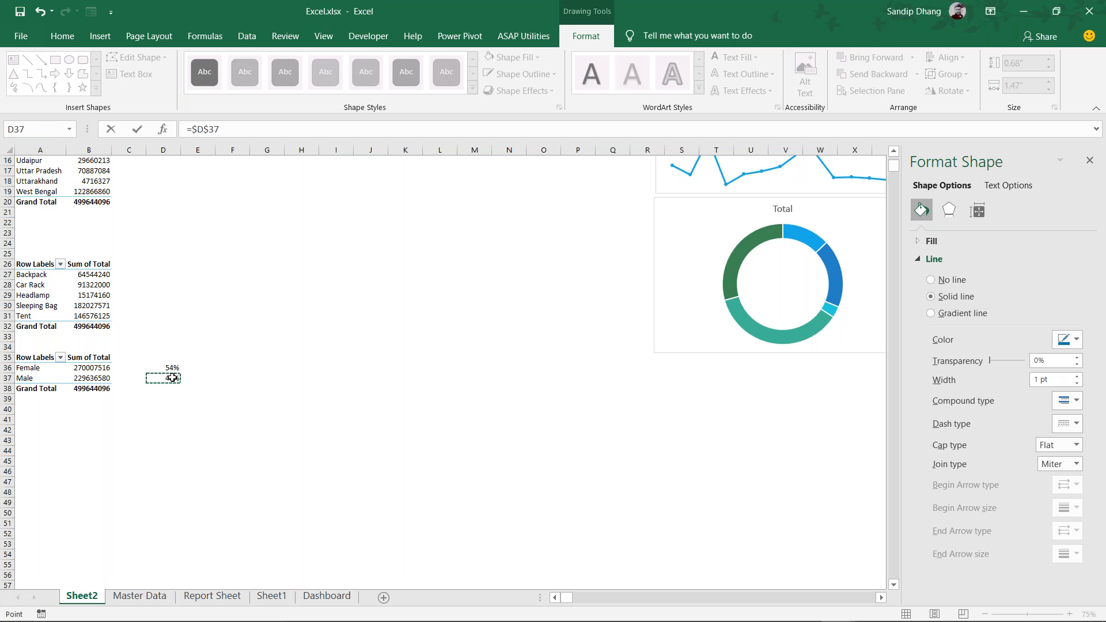
pyautogui.press('Return')
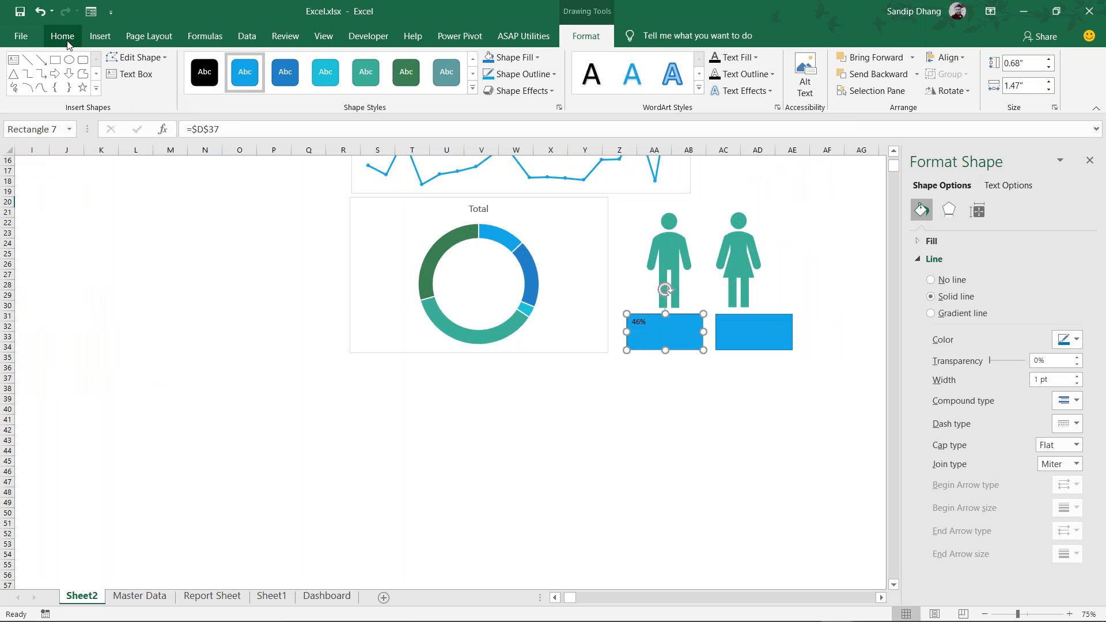
# Center the percentage horizontally and vertically in the rectangle under the male icon
pyautogui.click(67, 43)
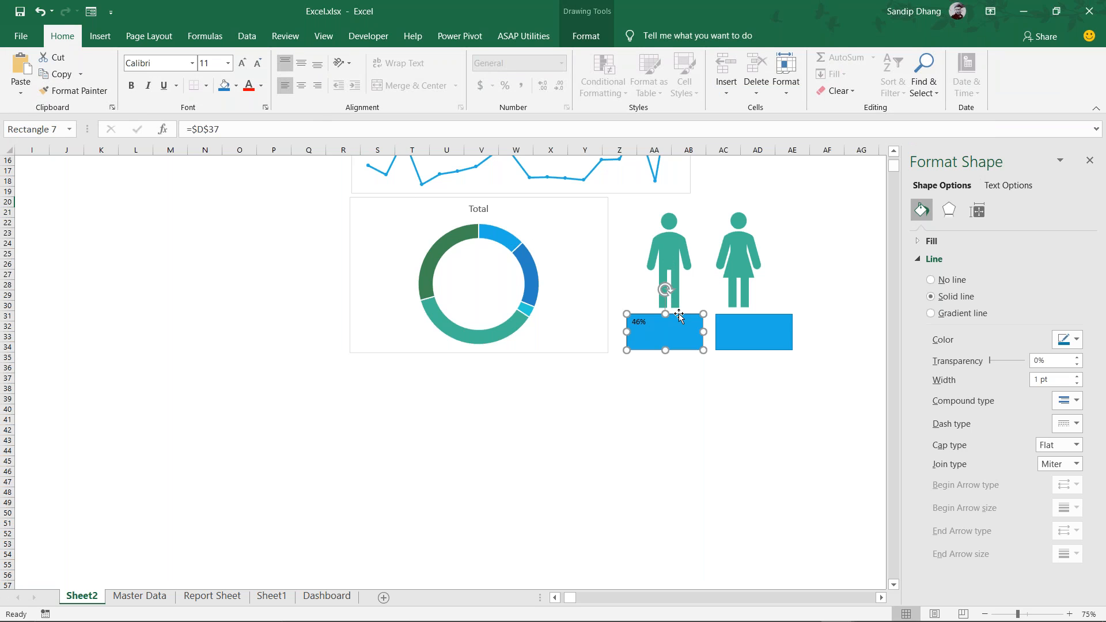
pyautogui.click(300, 85)
pyautogui.click(300, 61)
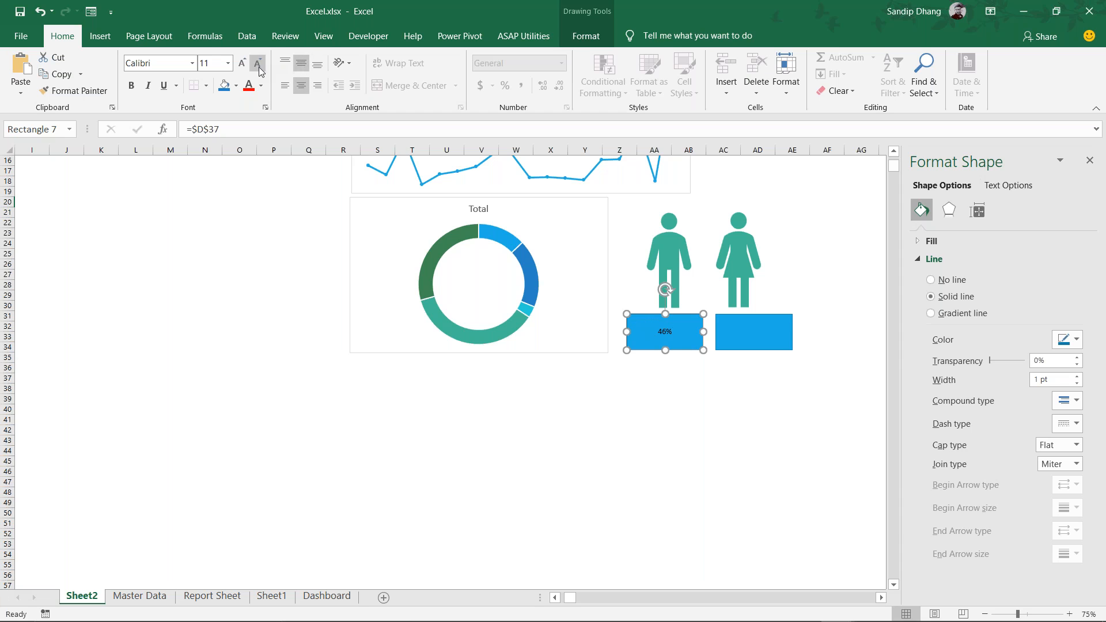
# Set the male percentage text to font size 40 and color it white
pyautogui.click(240, 64)
pyautogui.click(241, 64)
pyautogui.click(240, 64)
pyautogui.click(240, 63)
pyautogui.click(240, 63)
pyautogui.click(240, 63)
pyautogui.click(240, 63)
pyautogui.click(240, 63)
pyautogui.click(240, 64)
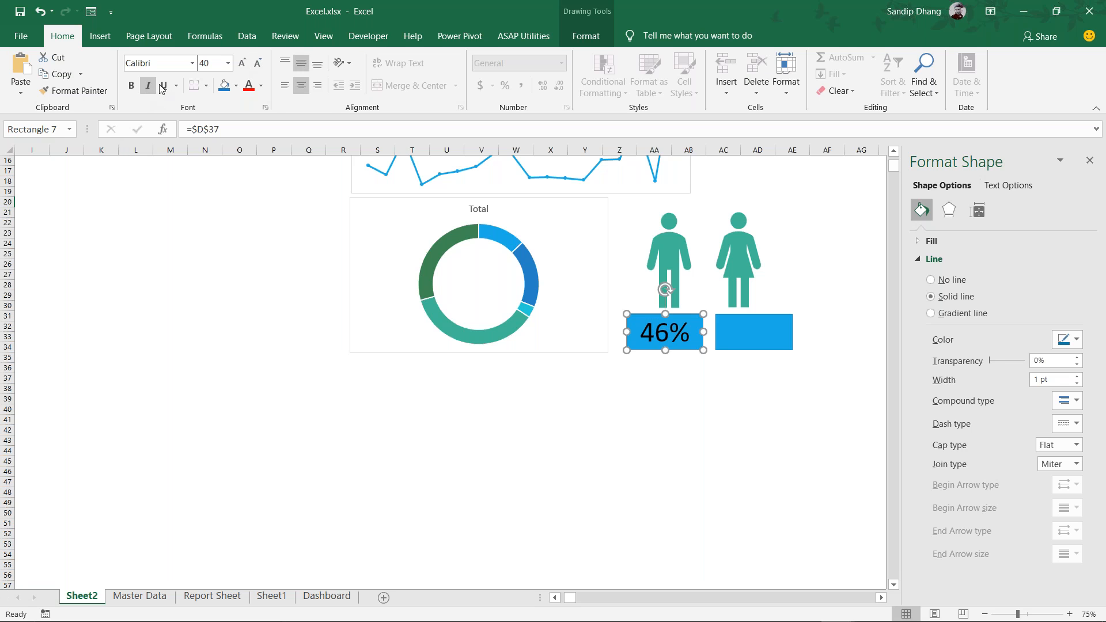
pyautogui.click(235, 87)
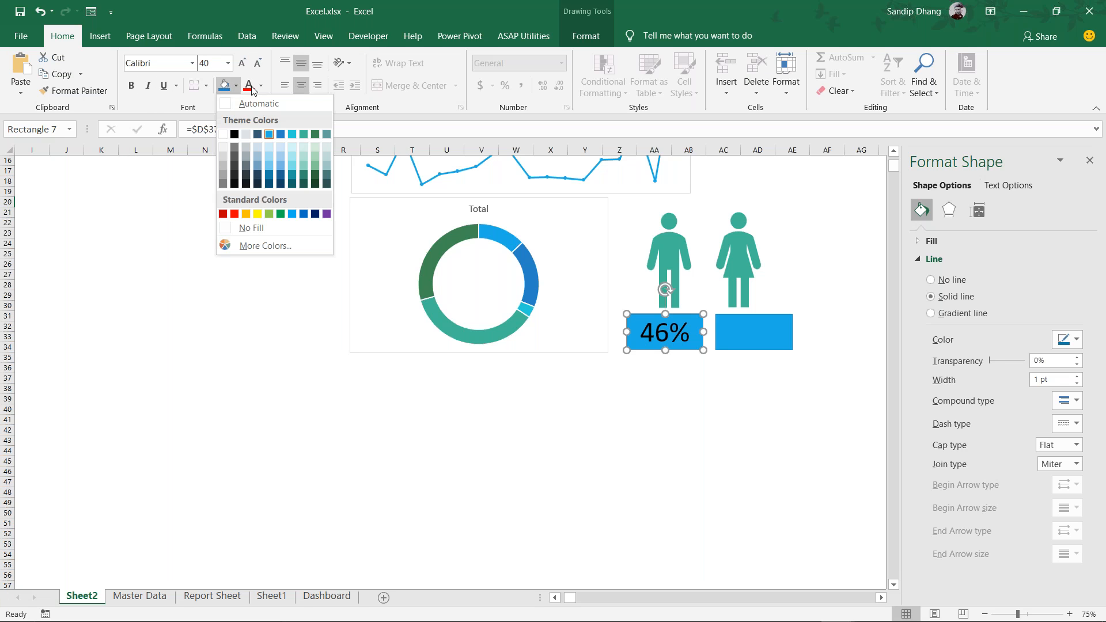
pyautogui.click(260, 88)
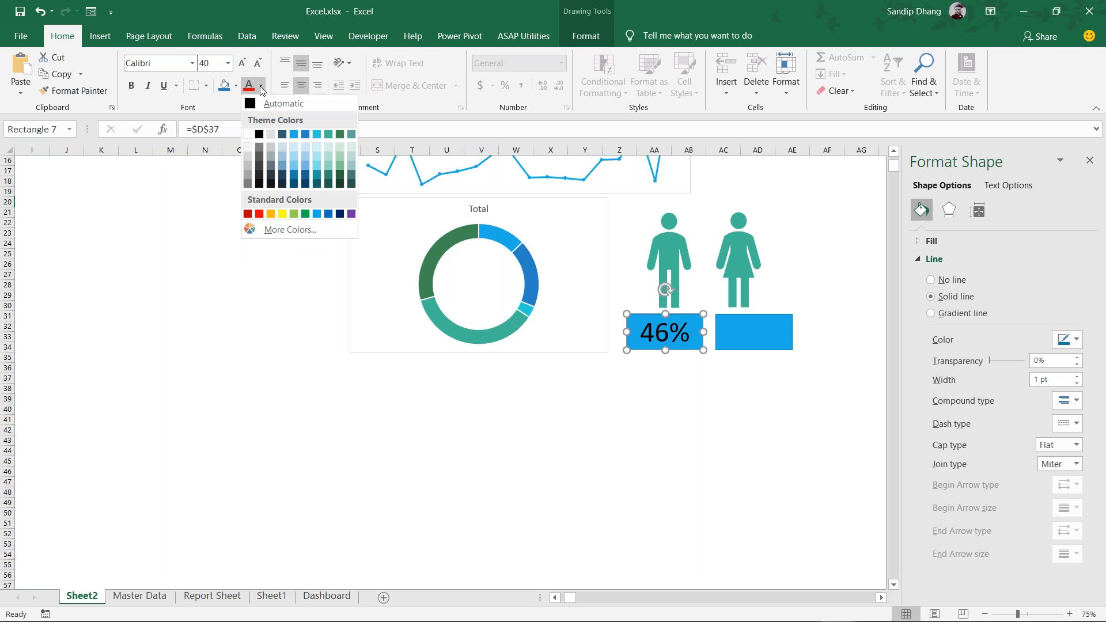
pyautogui.click(248, 134)
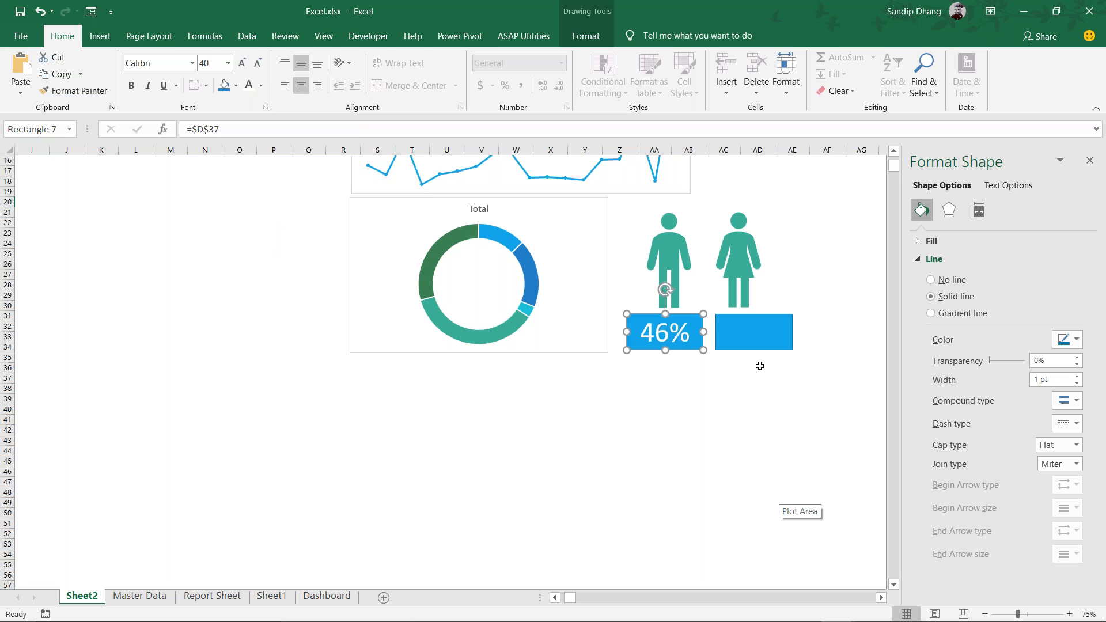
# Link the rectangle under the female icon to the female sales percentage with the formula =$D$36
pyautogui.click(777, 333)
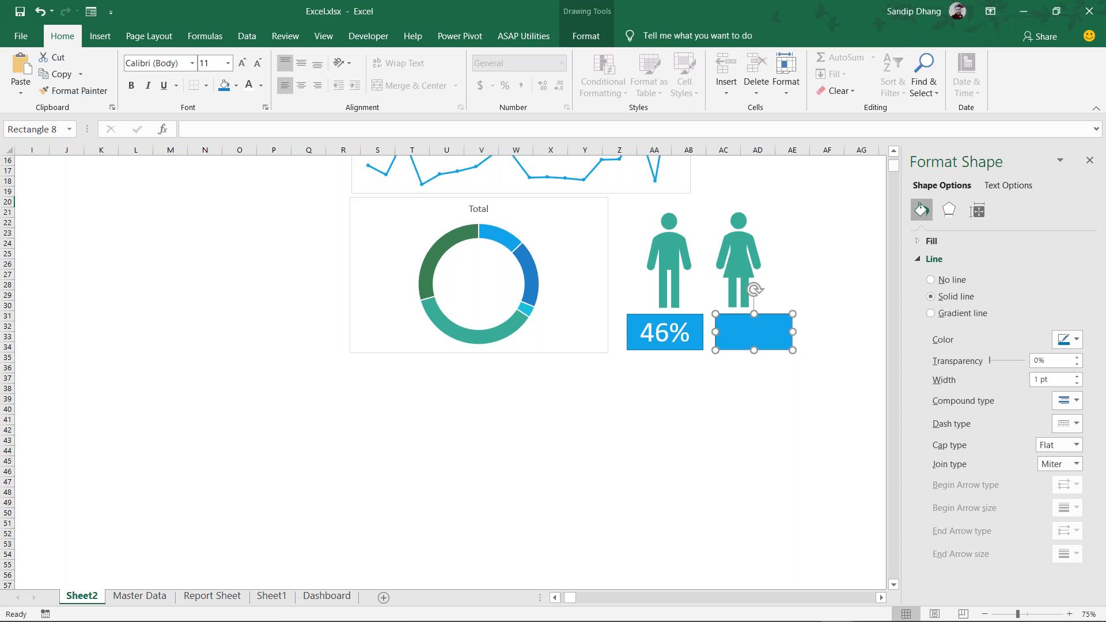
pyautogui.click(415, 127)
pyautogui.write('=')
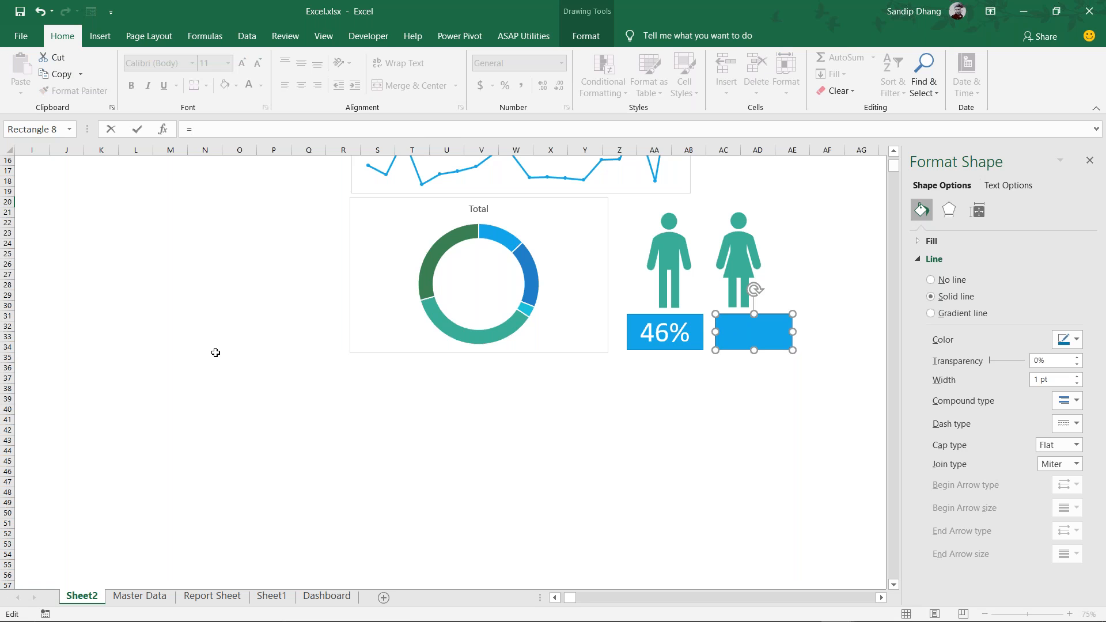
pyautogui.hscroll(-3, 216, 352)
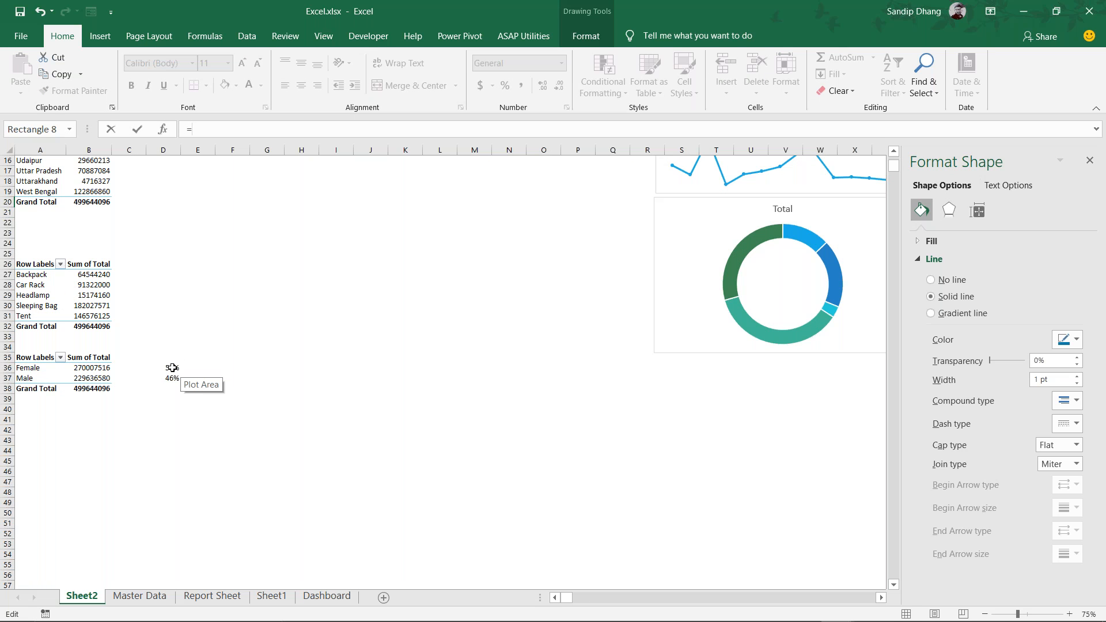
pyautogui.click(173, 368)
pyautogui.press('Return')
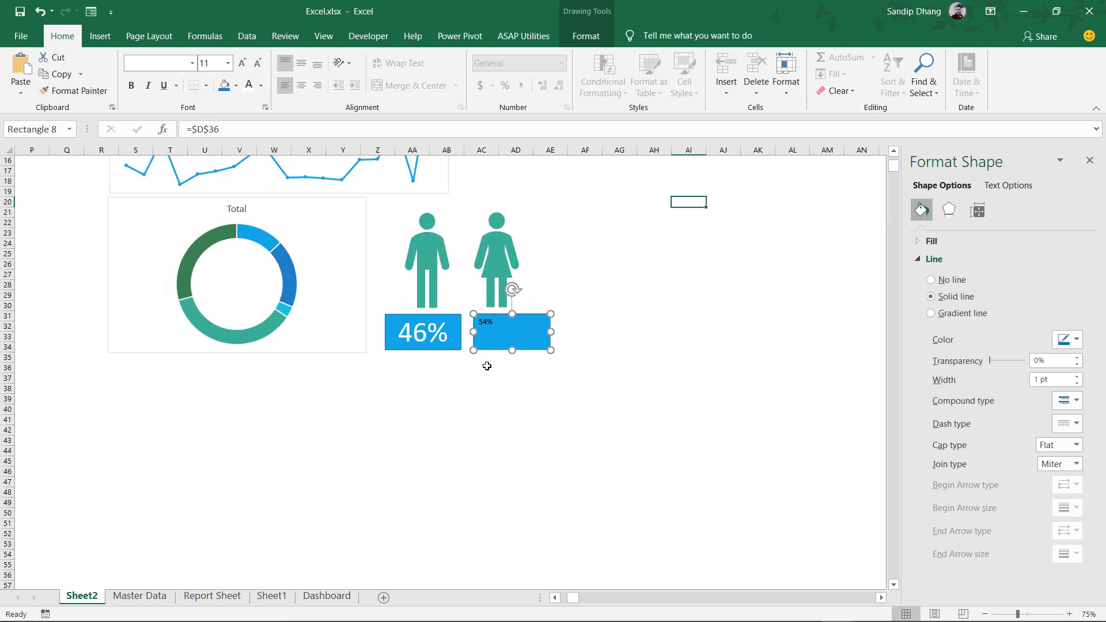
# Center the percentage horizontally and vertically in the rectangle under the female icon
pyautogui.click(302, 86)
pyautogui.click(304, 66)
pyautogui.click(302, 87)
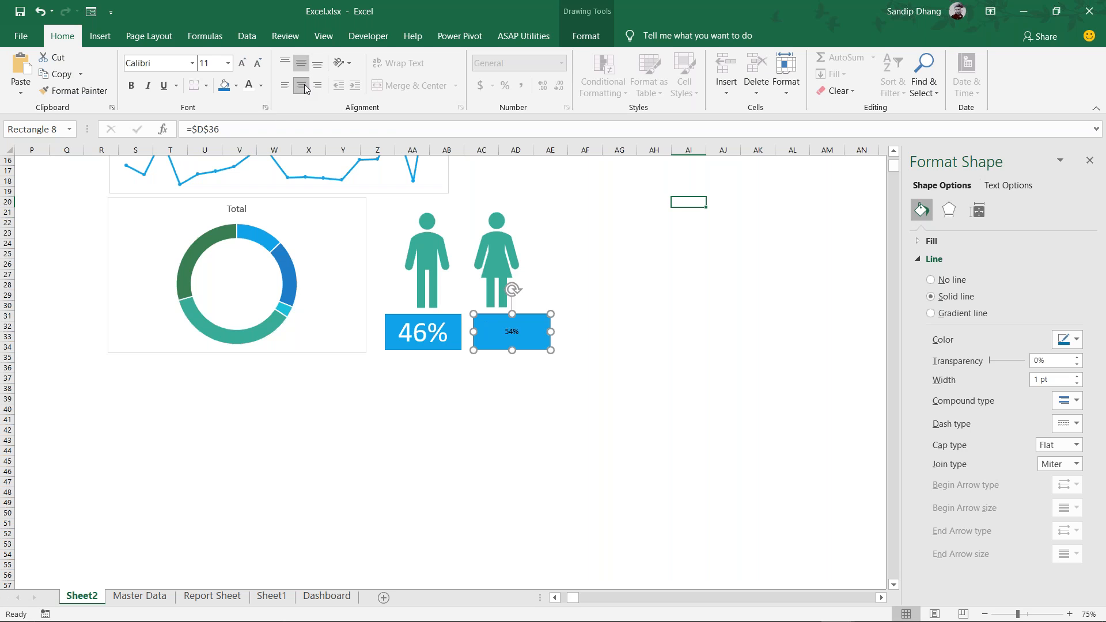
# Set the female percentage text to font size 36 and color it white
pyautogui.click(242, 63)
pyautogui.click(242, 64)
pyautogui.click(241, 65)
pyautogui.click(242, 64)
pyautogui.click(242, 64)
pyautogui.click(242, 64)
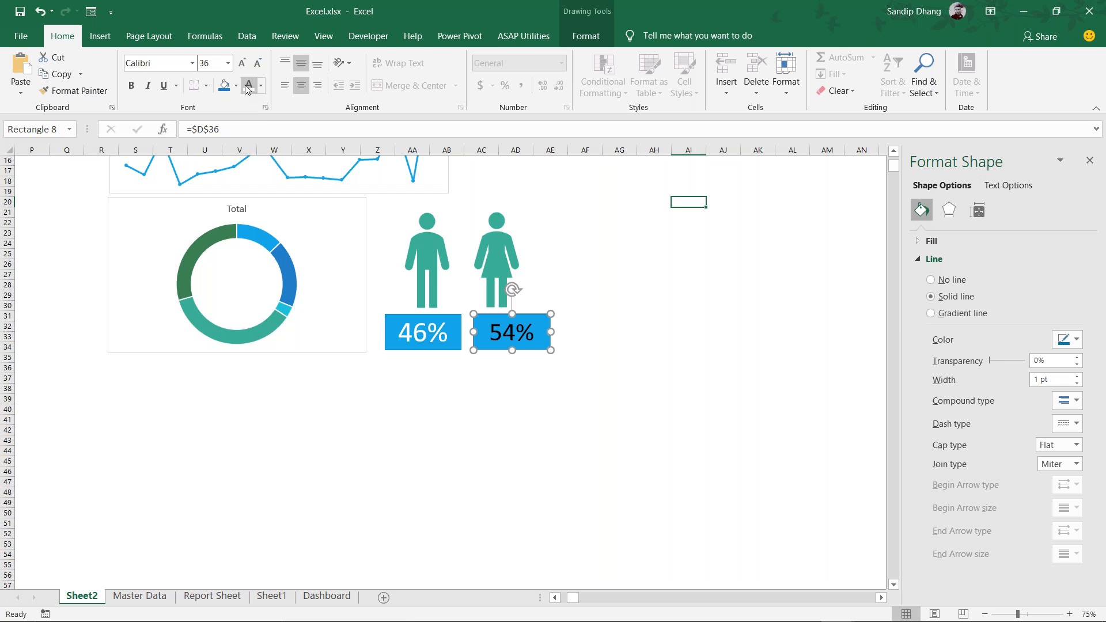
pyautogui.click(249, 87)
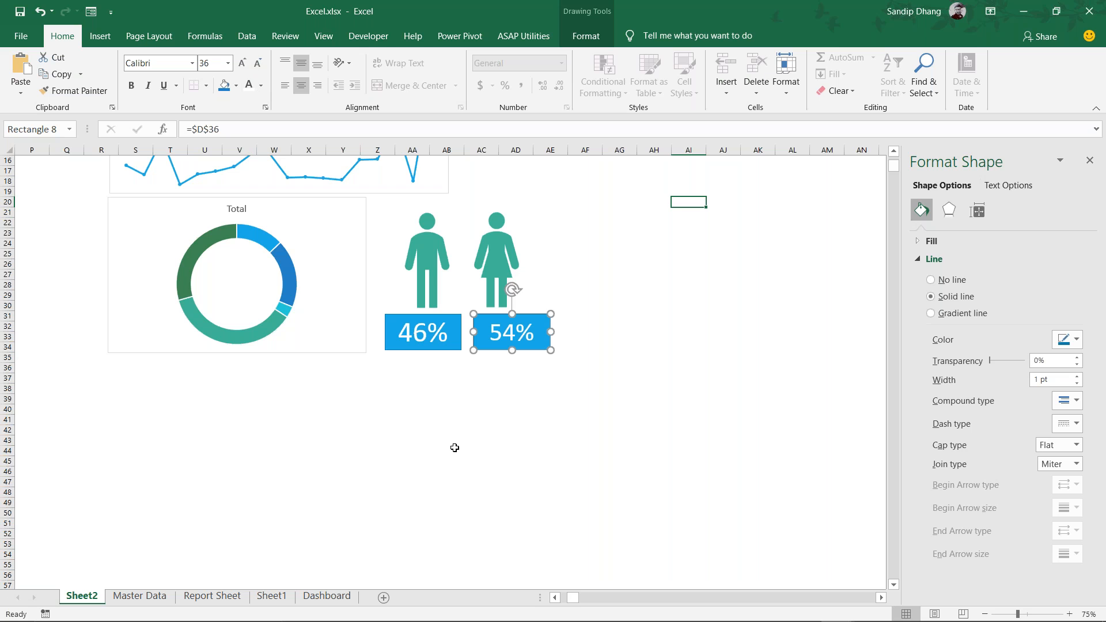
# Copy the gender sales PivotTable in A35:B38 and paste the copy at cell F8
pyautogui.scroll(5, 454, 448)
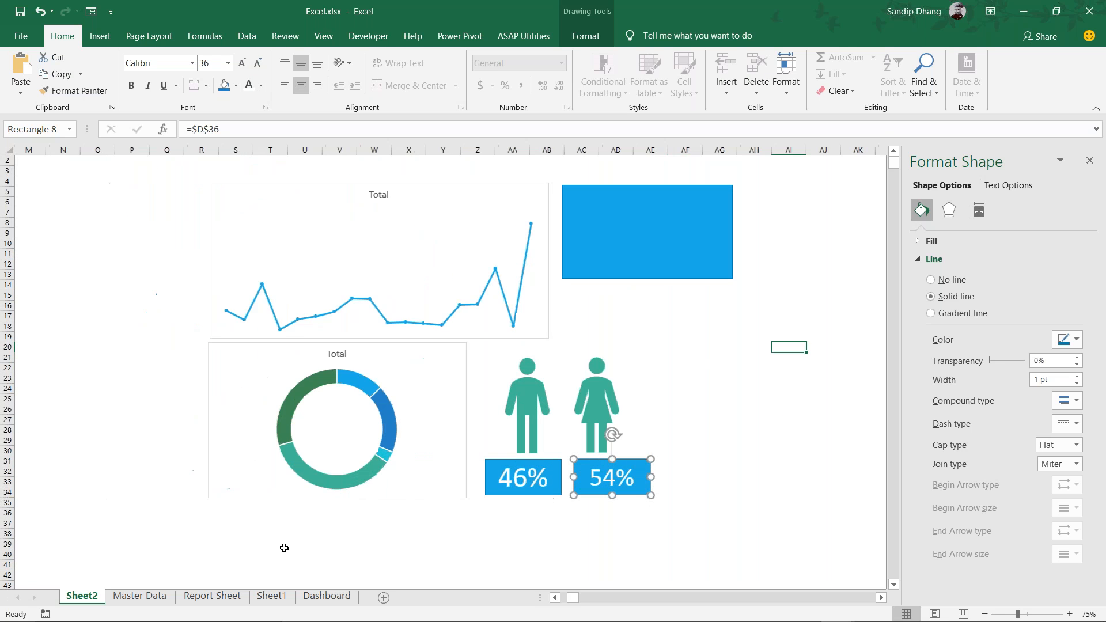
pyautogui.hscroll(-5, 284, 547)
pyautogui.moveTo(32, 502); pyautogui.dragTo(93, 529)
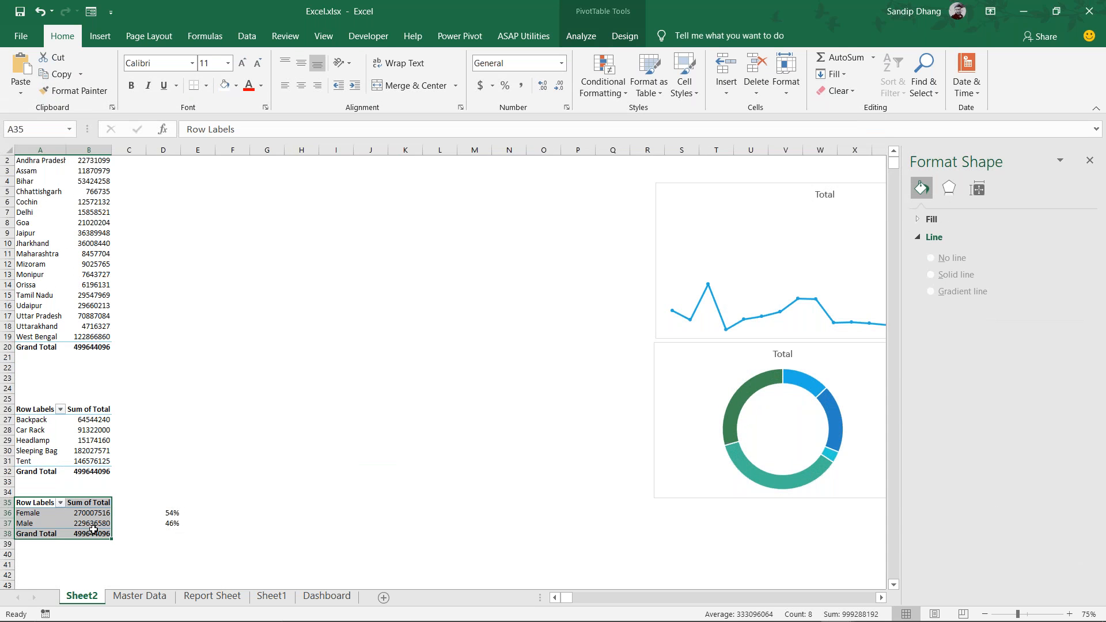
pyautogui.hotkey('ctrl', 'c')
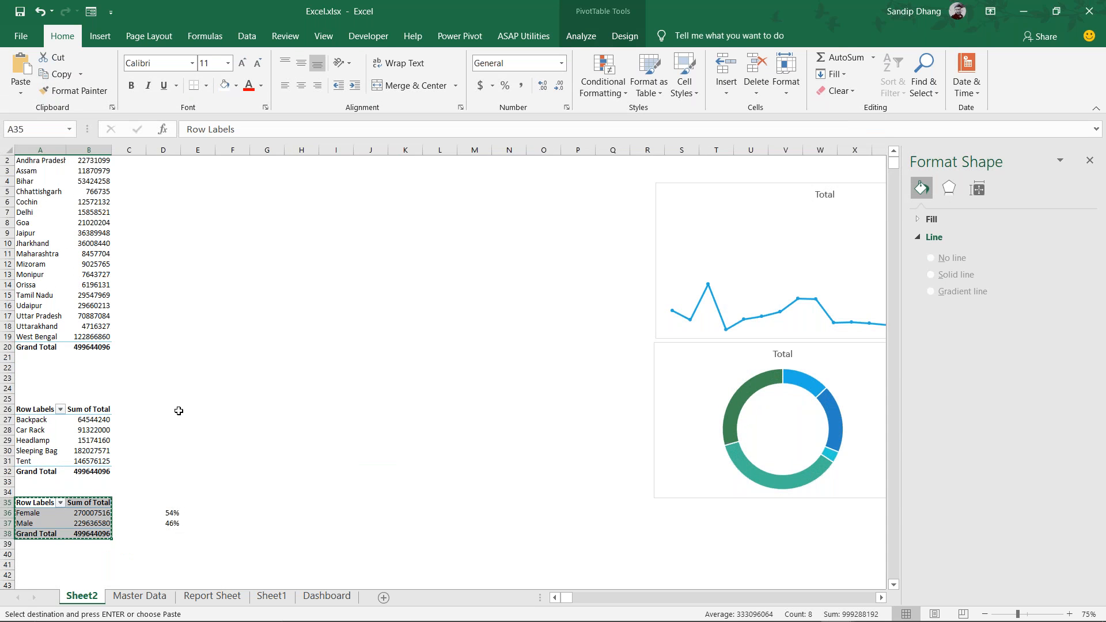
pyautogui.click(228, 223)
pyautogui.hotkey('ctrl', 'v')
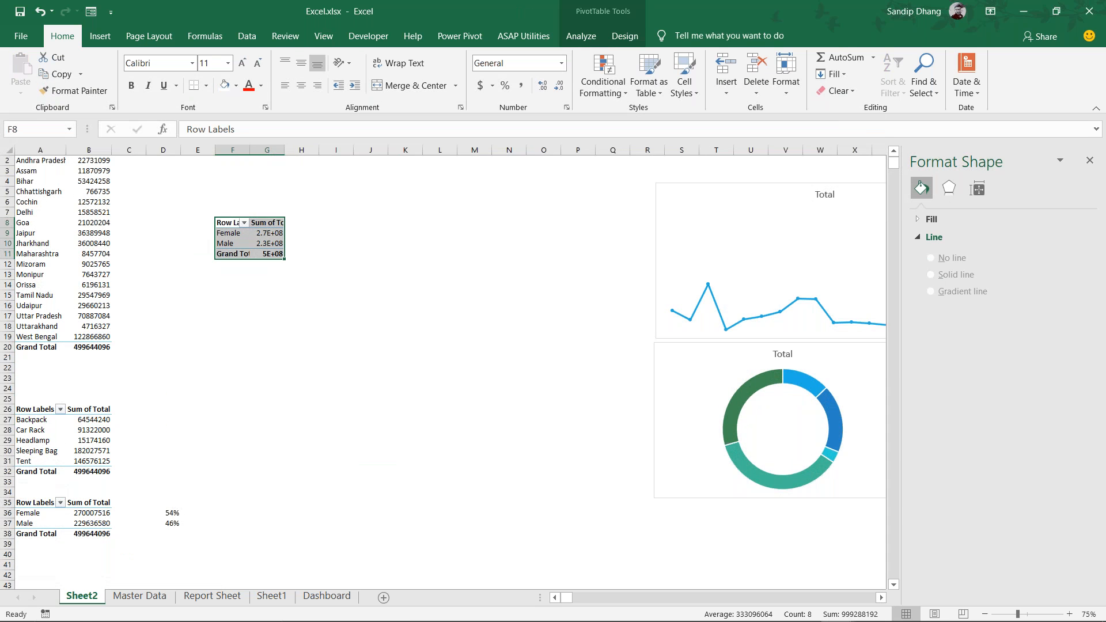
# Remove the Gender field from the rows of the copied PivotTable, then close the field list and the shape formatting pane
pyautogui.click(265, 233)
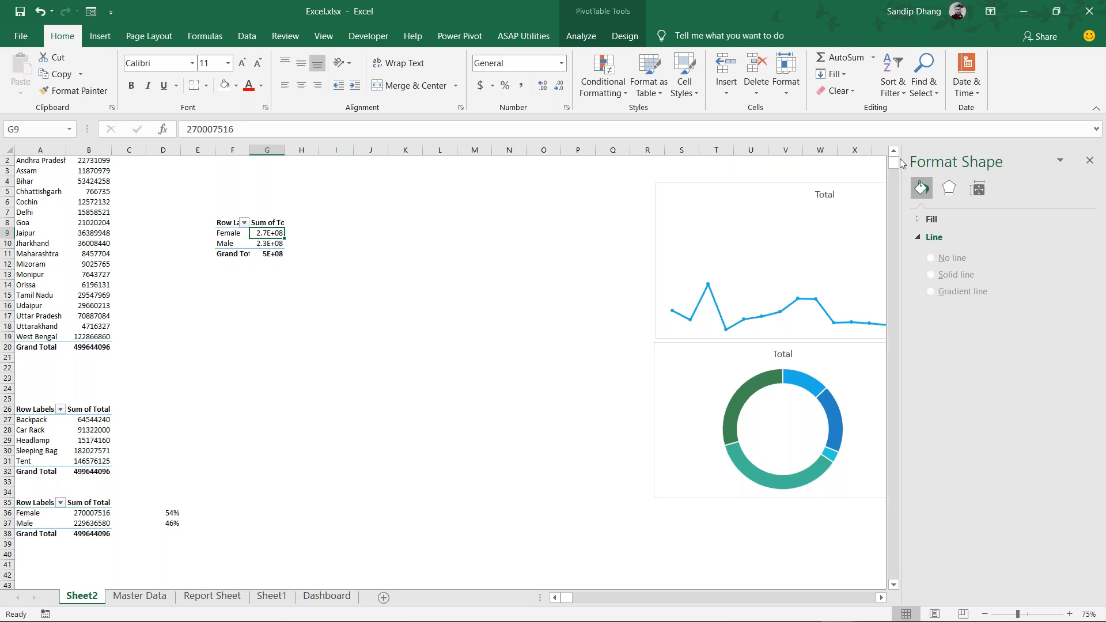
pyautogui.click(581, 36)
pyautogui.click(949, 75)
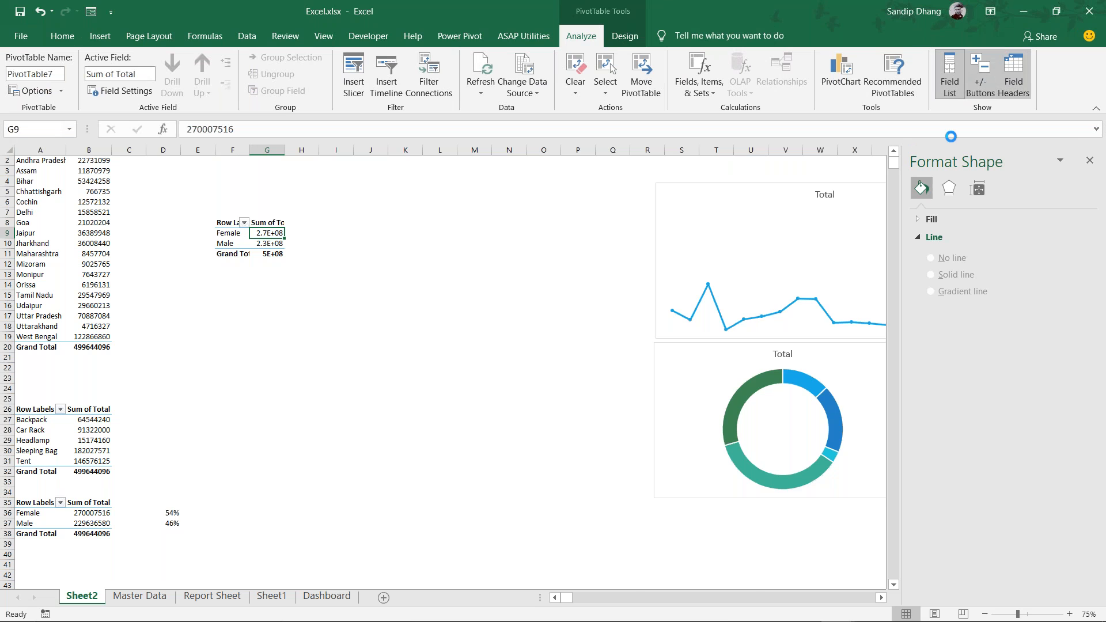
pyautogui.moveTo(748, 518); pyautogui.dragTo(481, 484)
pyautogui.click(233, 233)
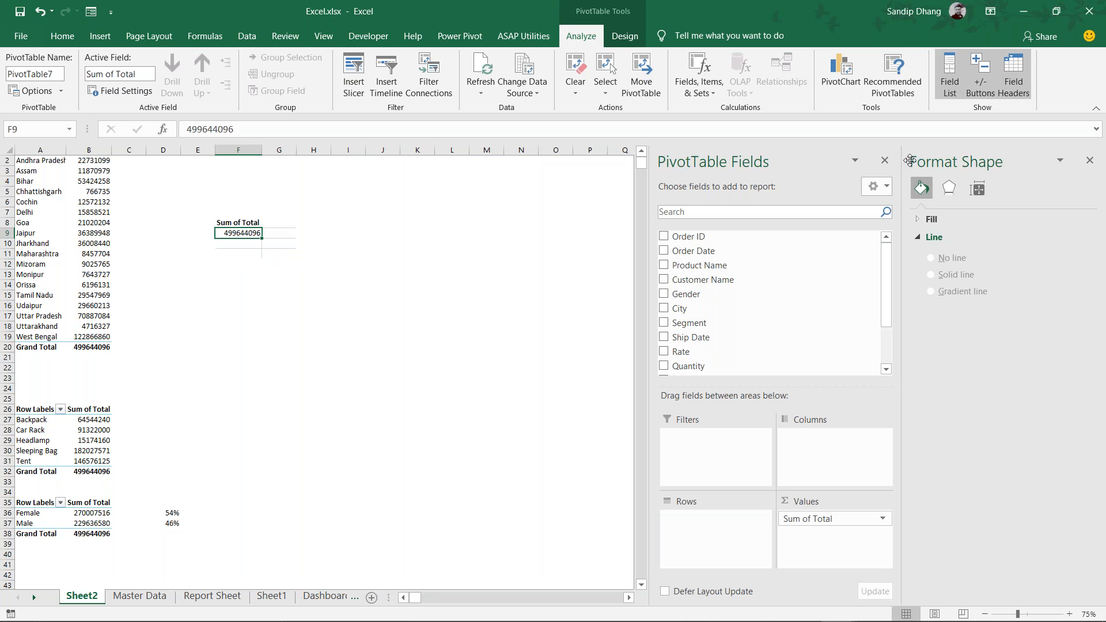
pyautogui.click(884, 160)
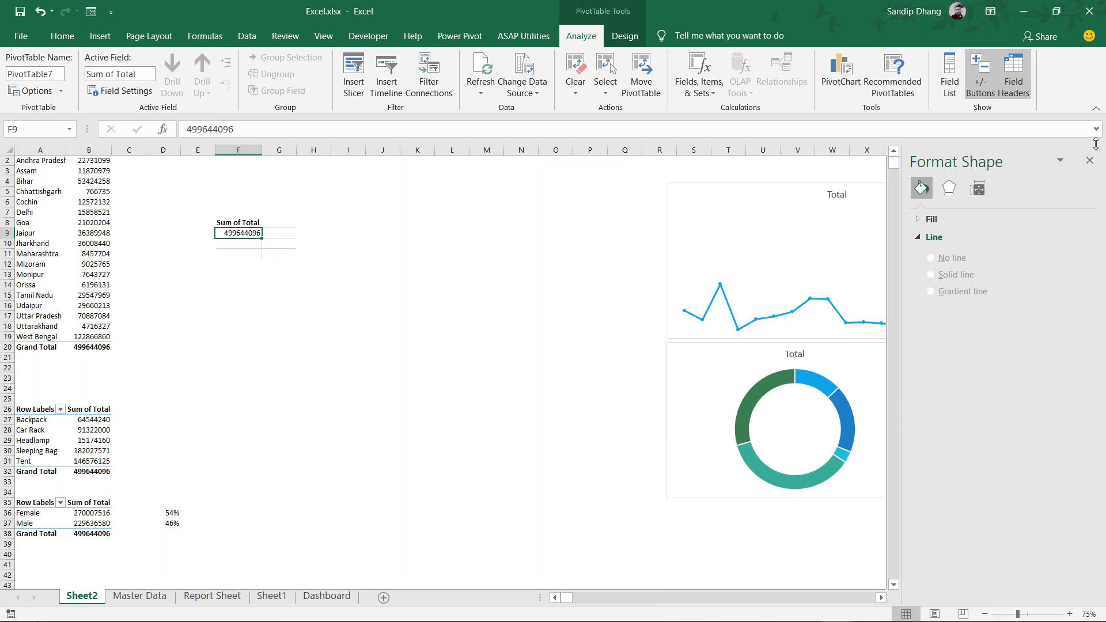
pyautogui.click(1090, 160)
# Link the rectangle beside the line chart to the overall sales total with the formula =$F$9
pyautogui.hscroll(3, 777, 364)
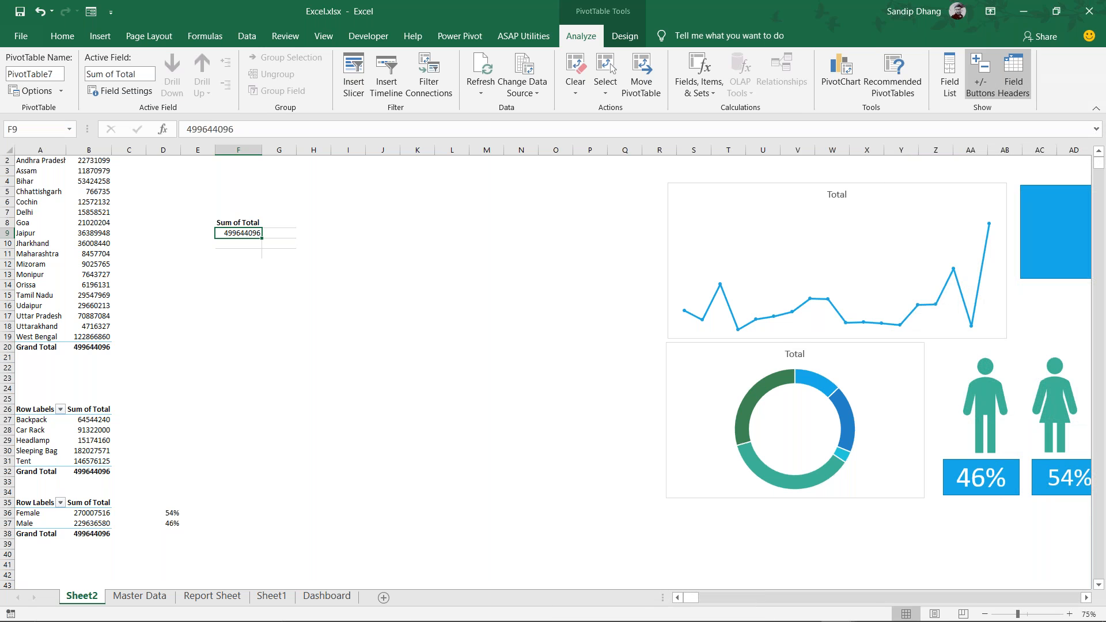
pyautogui.click(880, 229)
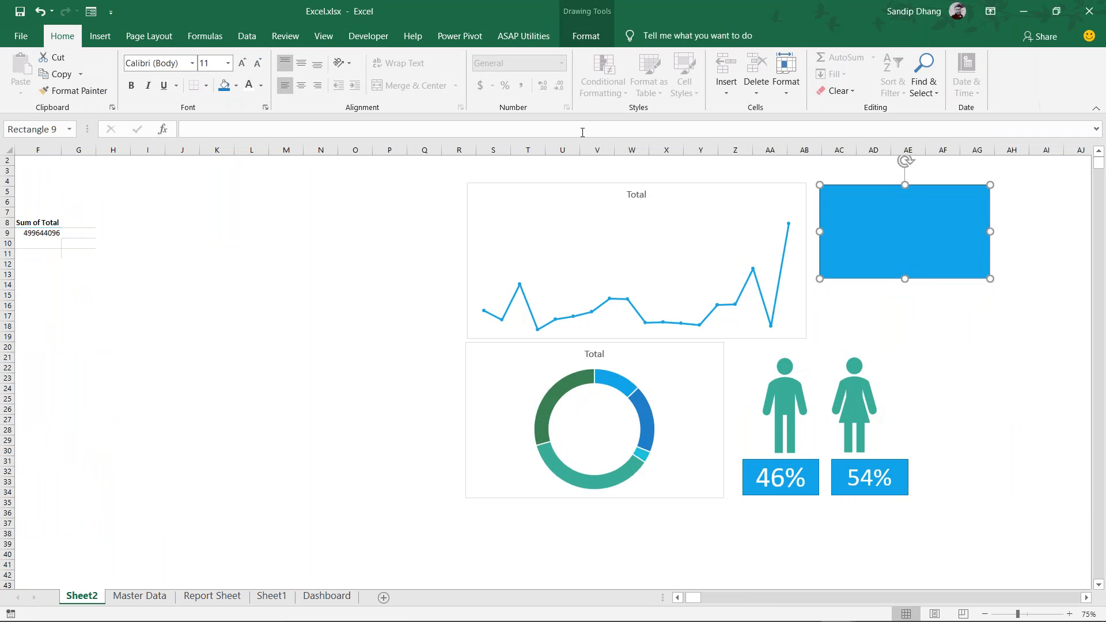
pyautogui.click(577, 131)
pyautogui.write('=')
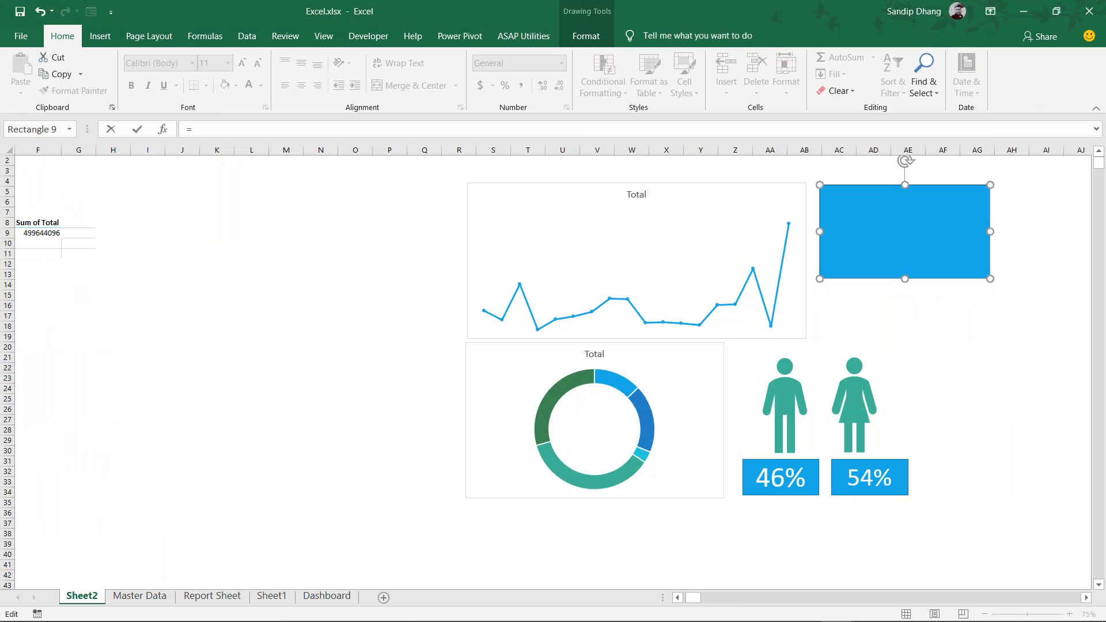
pyautogui.click(33, 232)
pyautogui.press('Return')
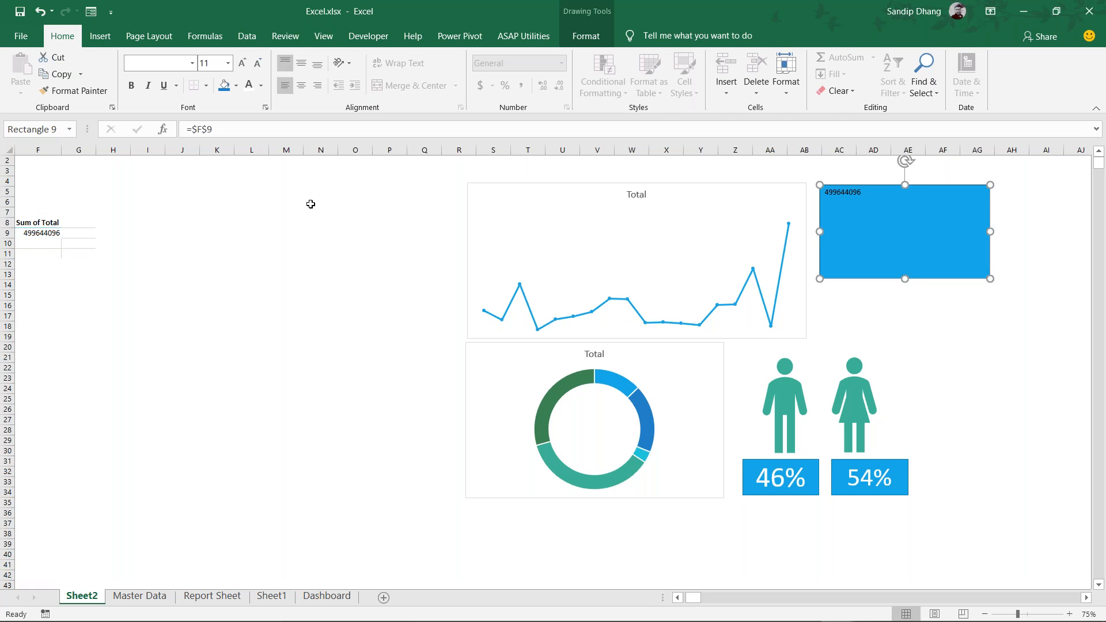
# Center the total horizontally and vertically in the rectangle and format it in white at font size 40
pyautogui.click(303, 64)
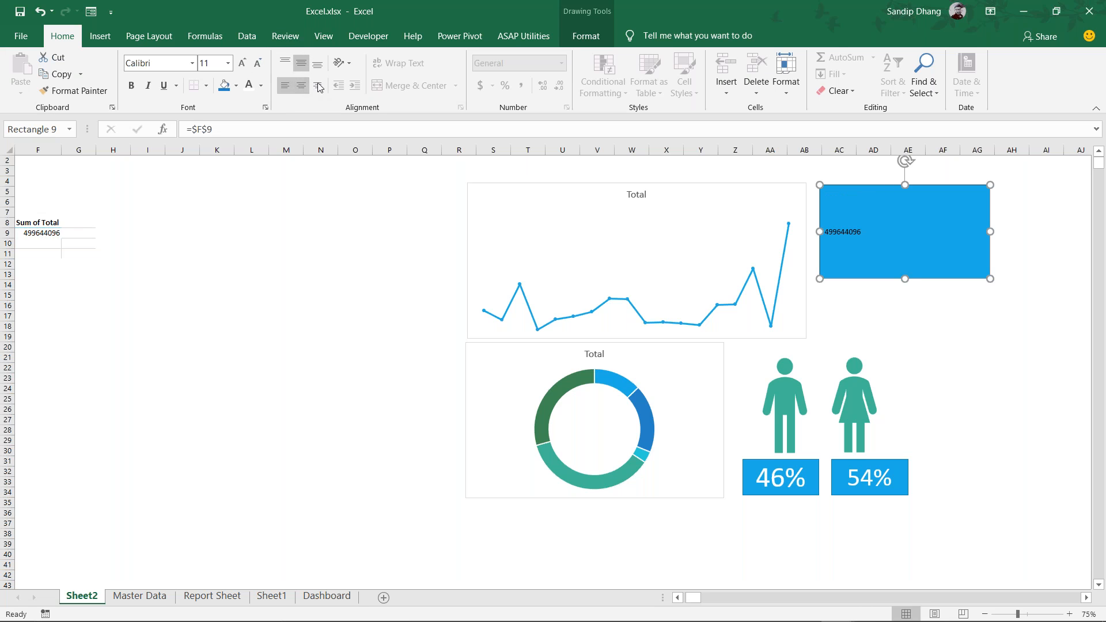
pyautogui.click(301, 85)
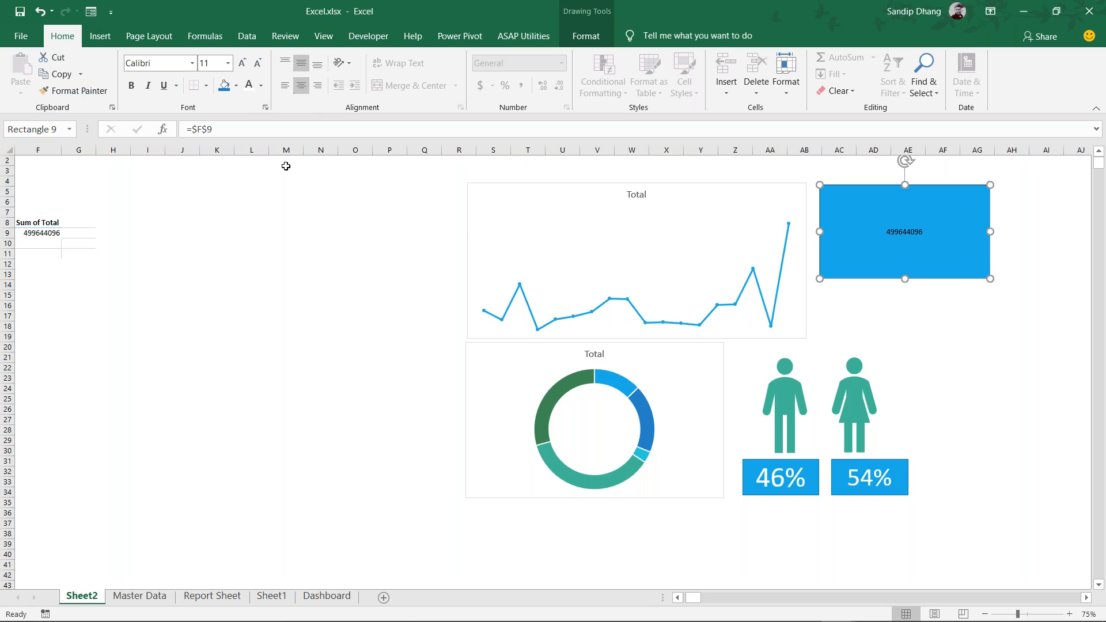
pyautogui.click(244, 68)
pyautogui.click(244, 68)
pyautogui.click(244, 68)
pyautogui.click(243, 68)
pyautogui.click(243, 68)
pyautogui.click(244, 68)
pyautogui.click(243, 68)
pyautogui.click(244, 68)
pyautogui.click(244, 68)
pyautogui.click(249, 85)
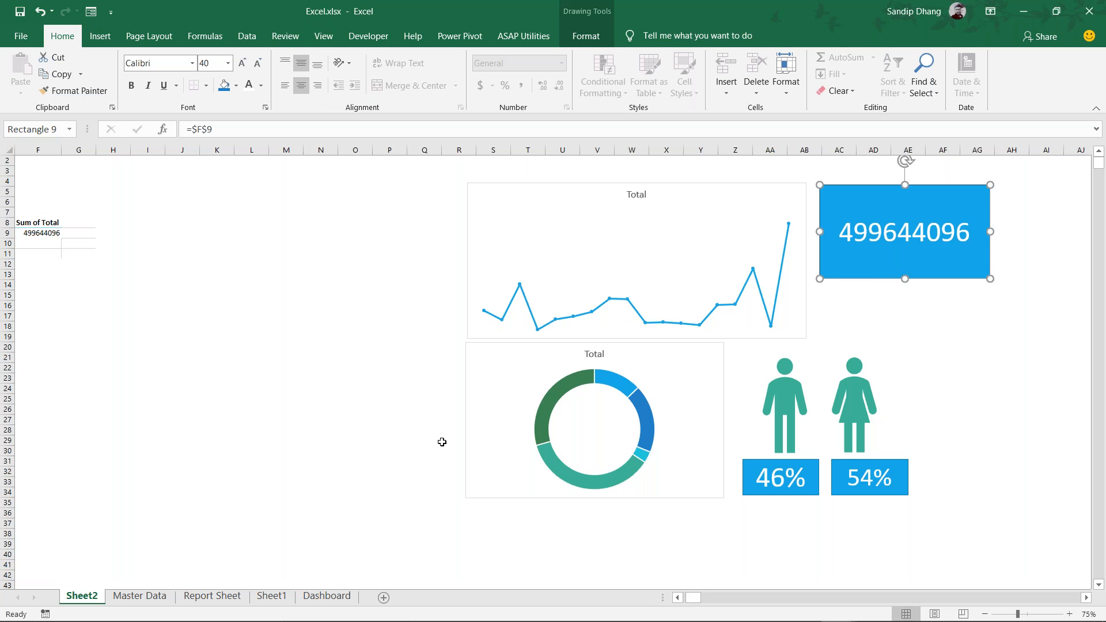
pyautogui.hscroll(-3, 335, 421)
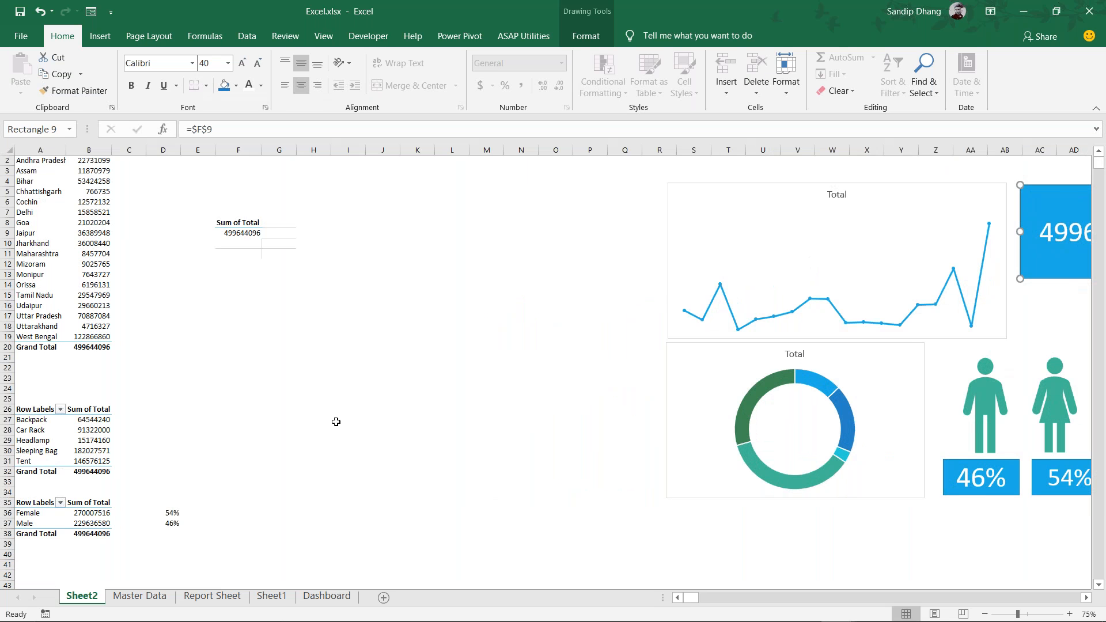
pyautogui.hscroll(2, 336, 421)
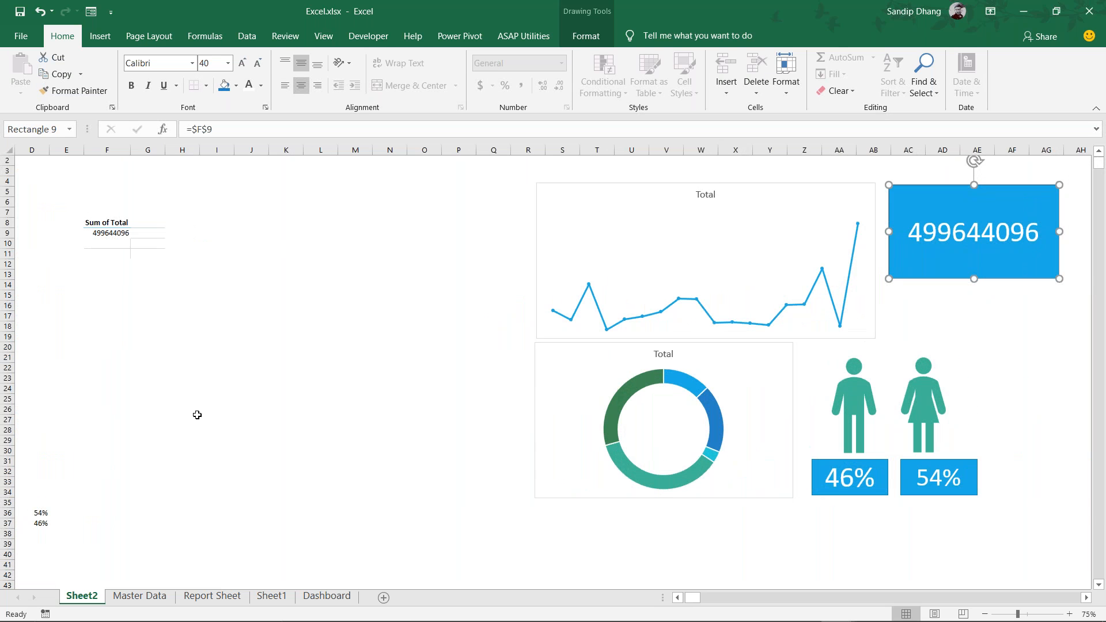
pyautogui.hscroll(-3, 197, 412)
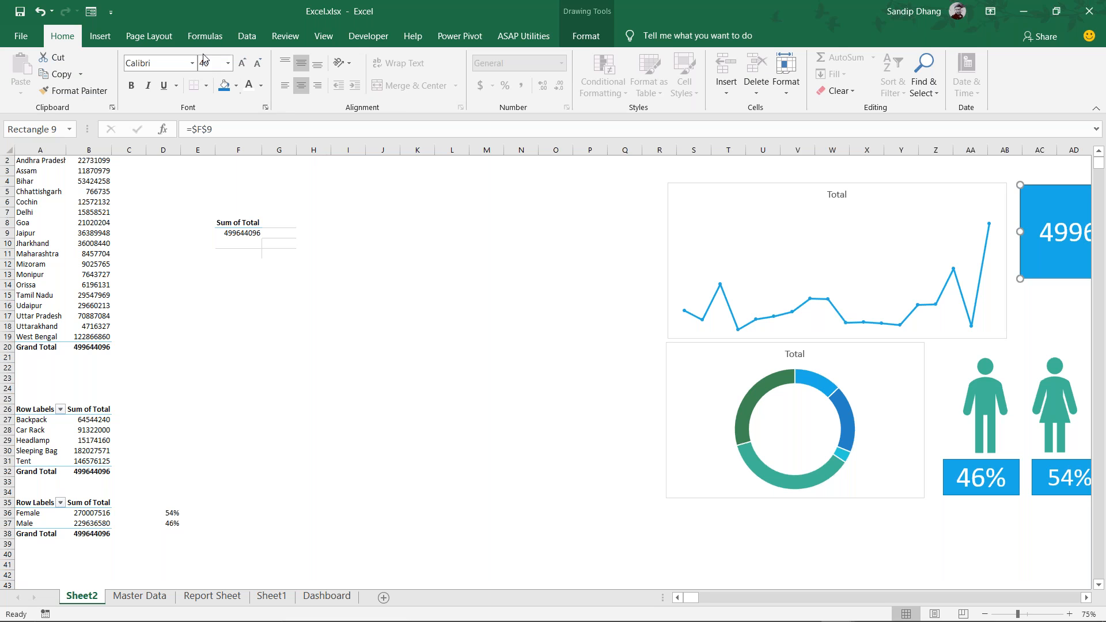
# Insert City and Ship Mode slicers for the line chart and stack them beside the charts, with City above Ship Mode
pyautogui.click(794, 263)
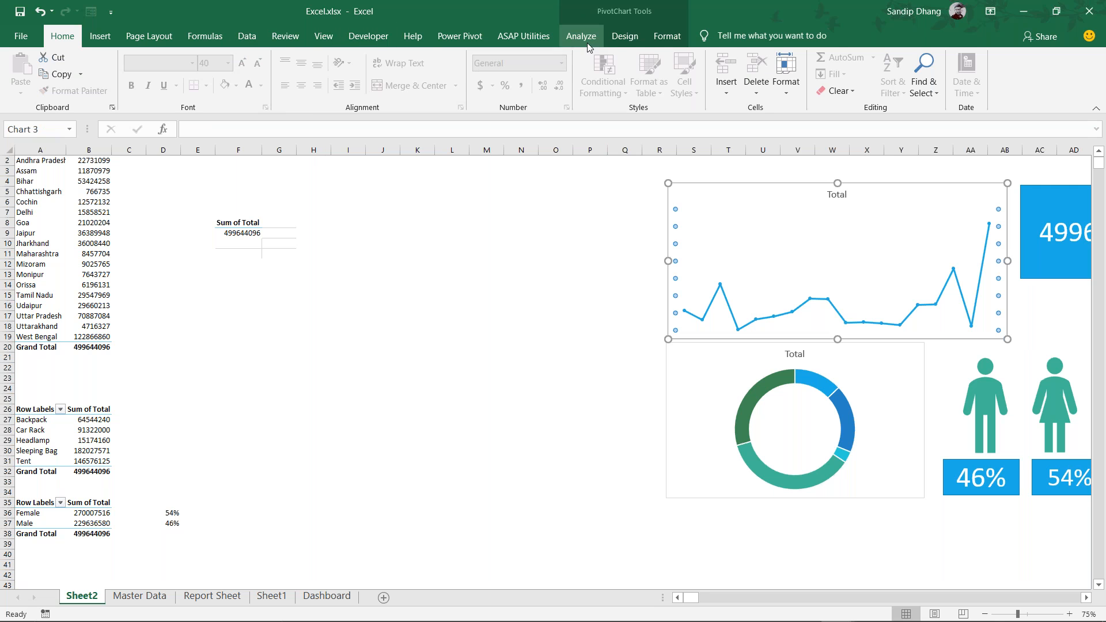
pyautogui.click(580, 36)
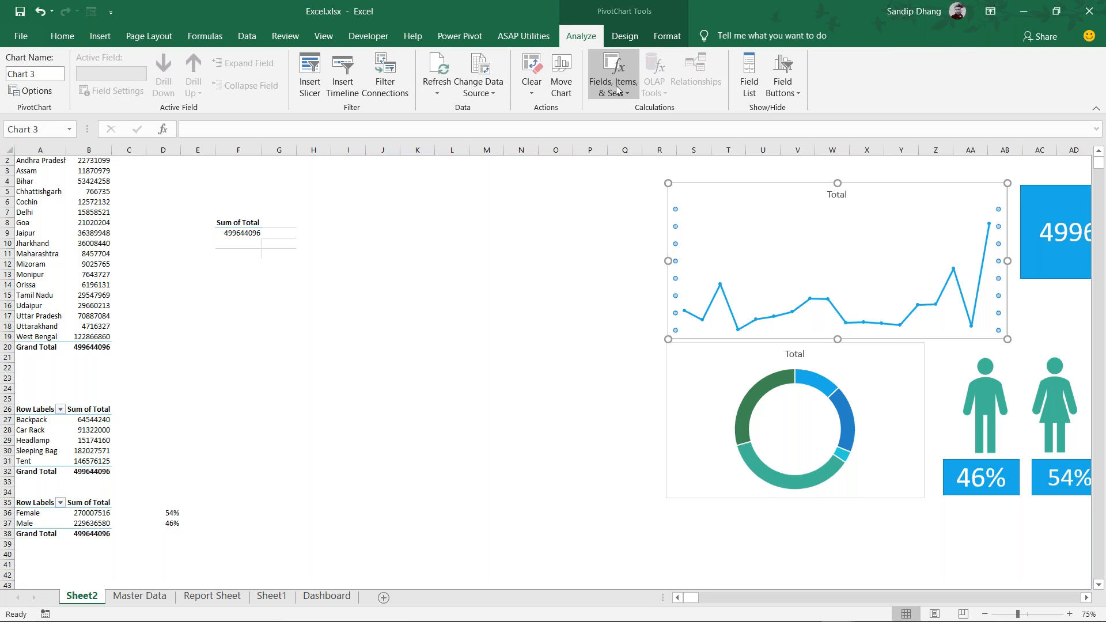
pyautogui.click(310, 78)
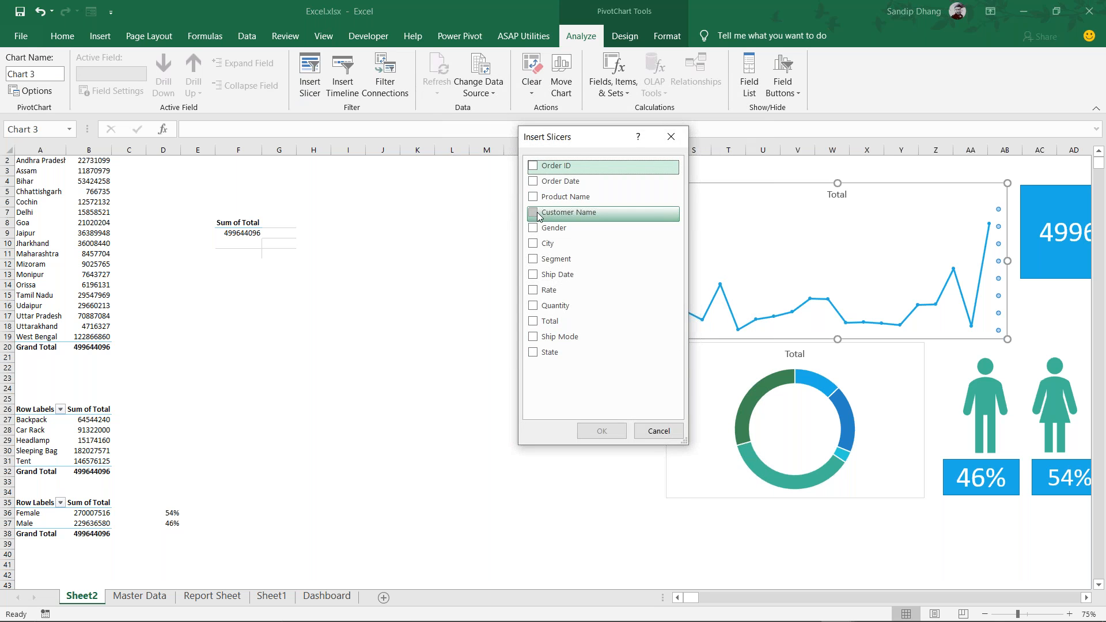
pyautogui.click(533, 250)
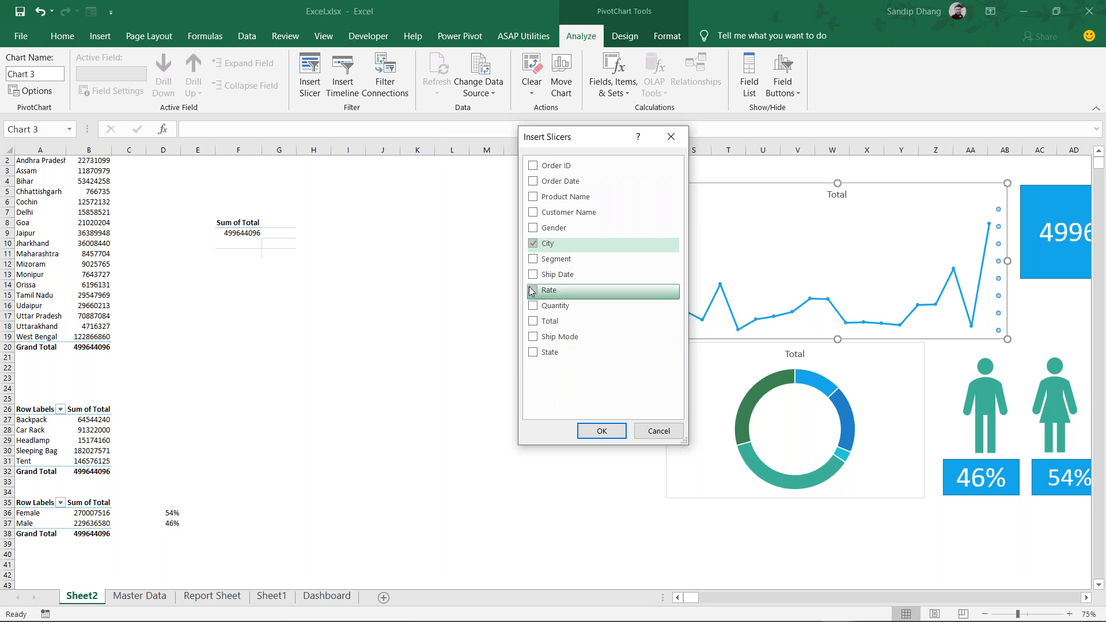
pyautogui.click(532, 337)
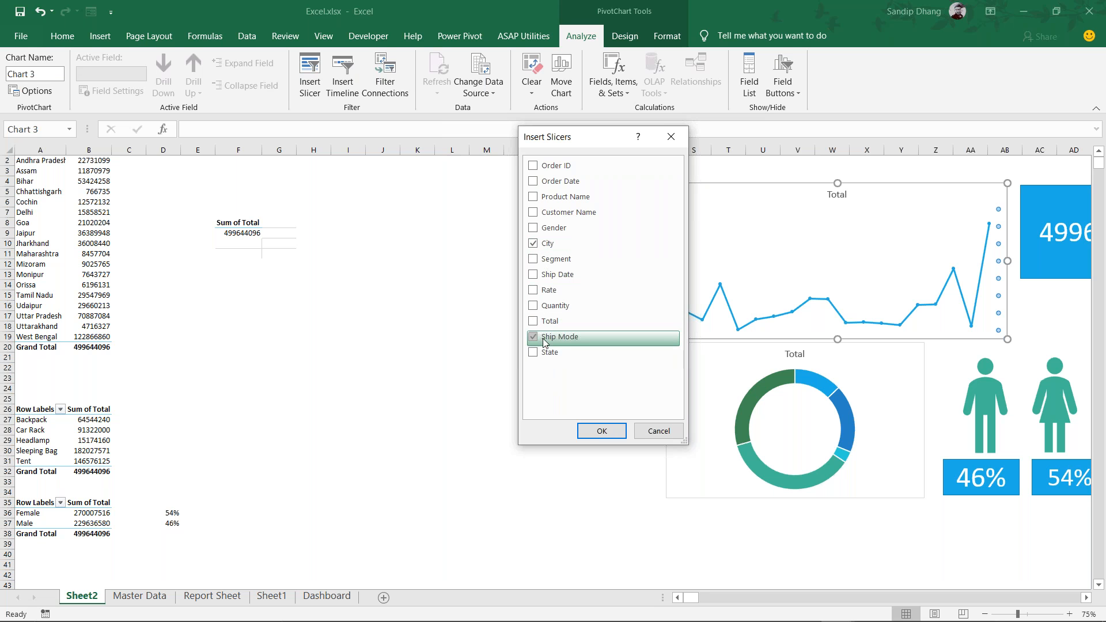
pyautogui.click(616, 431)
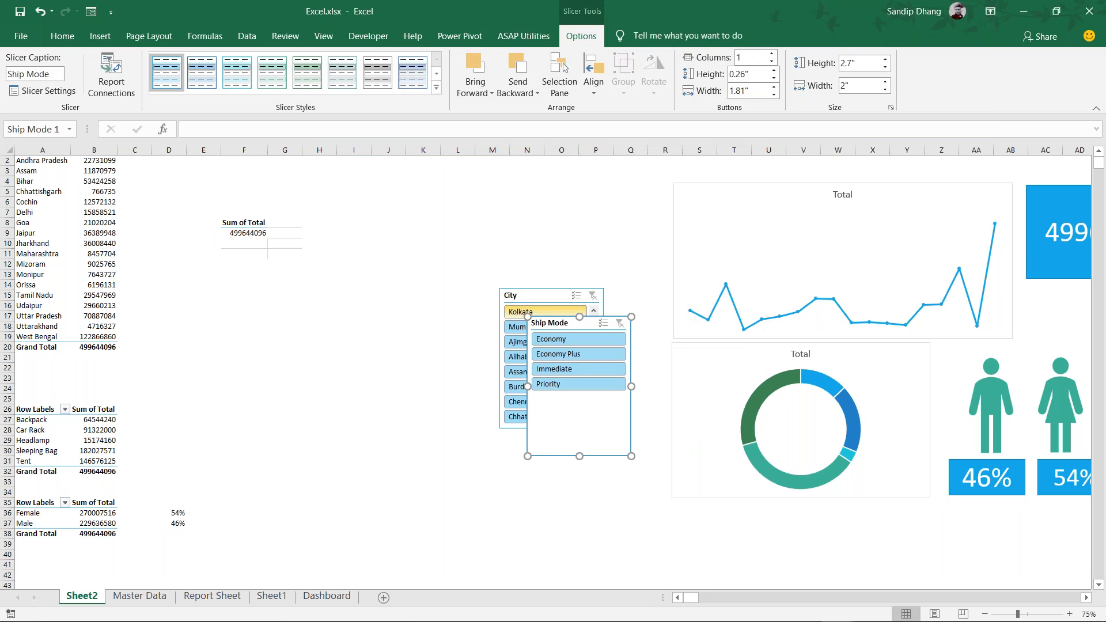
pyautogui.moveTo(571, 287); pyautogui.dragTo(639, 182)
pyautogui.moveTo(558, 327); pyautogui.dragTo(589, 333)
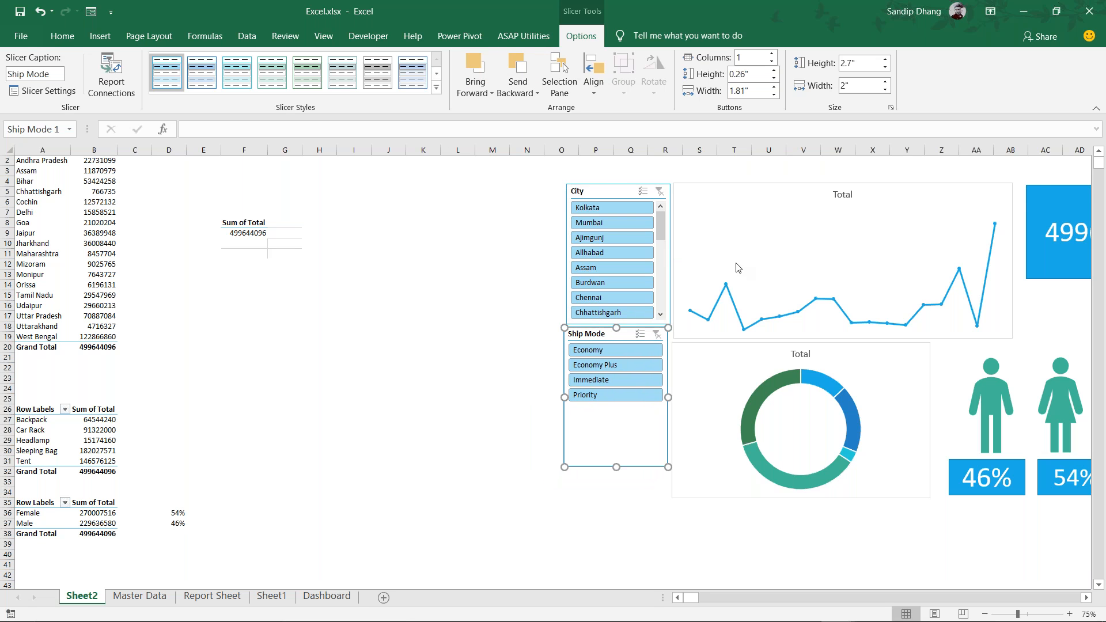
# Insert an Order Date timeline for the line chart and place it below the doughnut chart
pyautogui.click(749, 226)
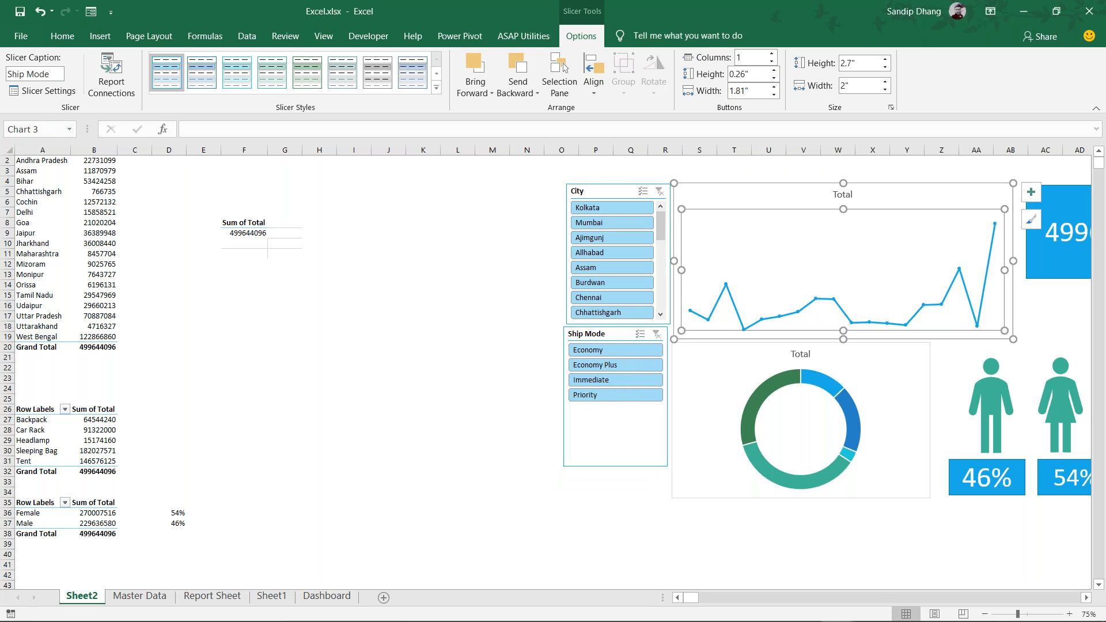
pyautogui.click(711, 190)
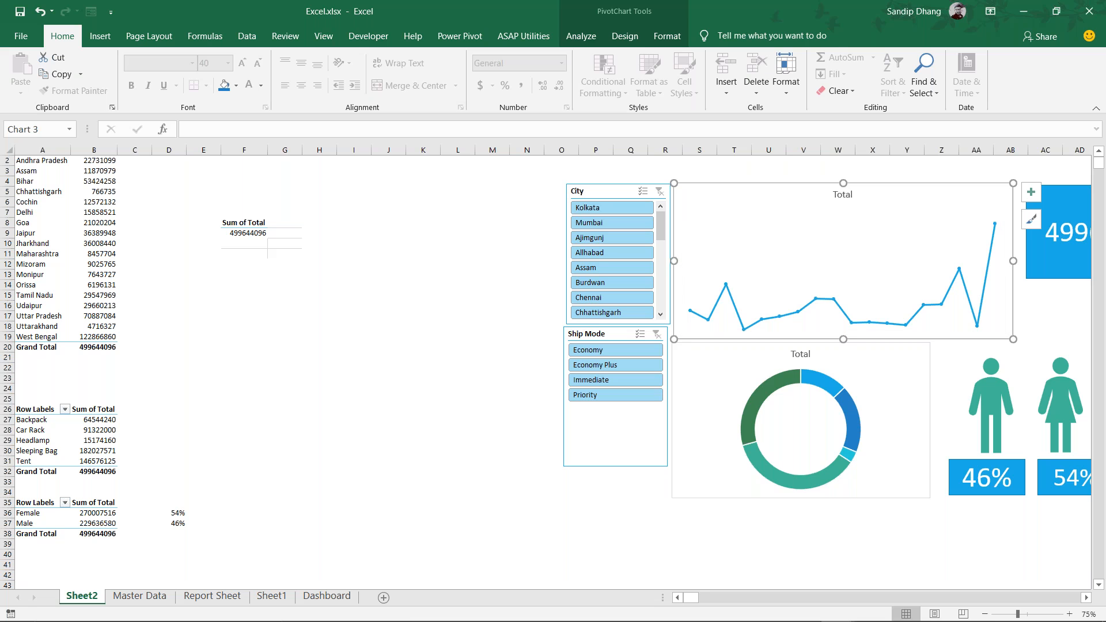
pyautogui.click(593, 38)
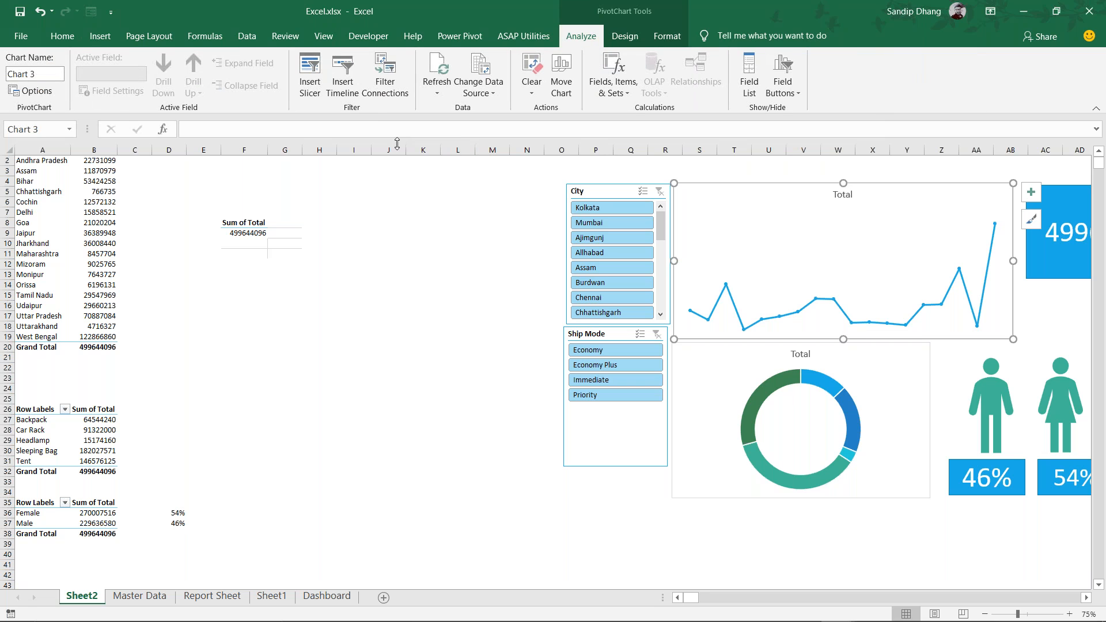
pyautogui.click(340, 77)
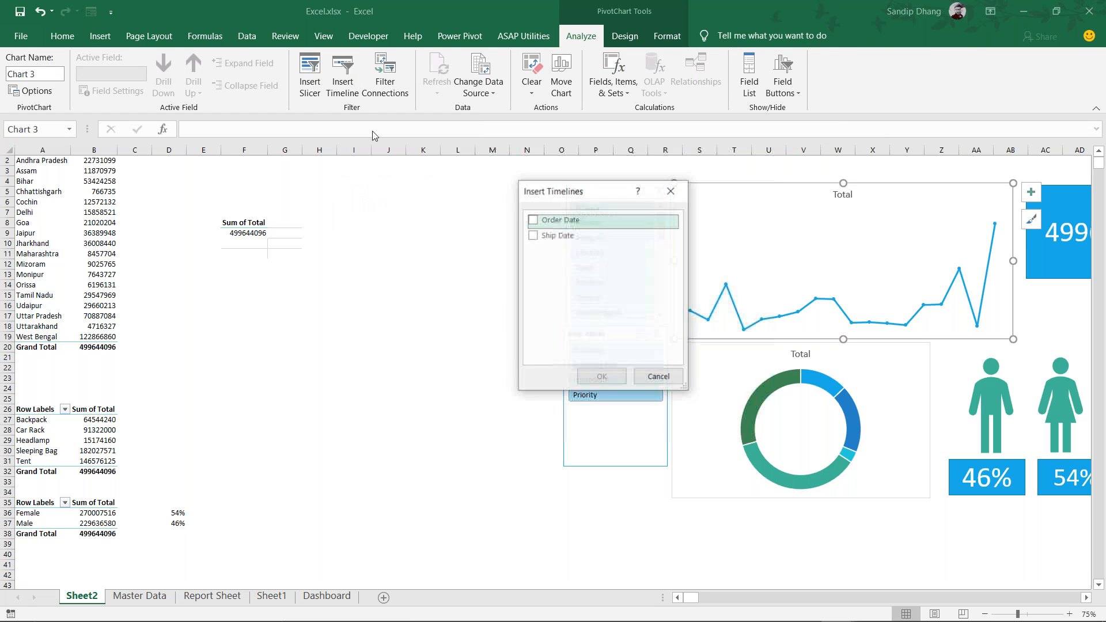
pyautogui.click(531, 220)
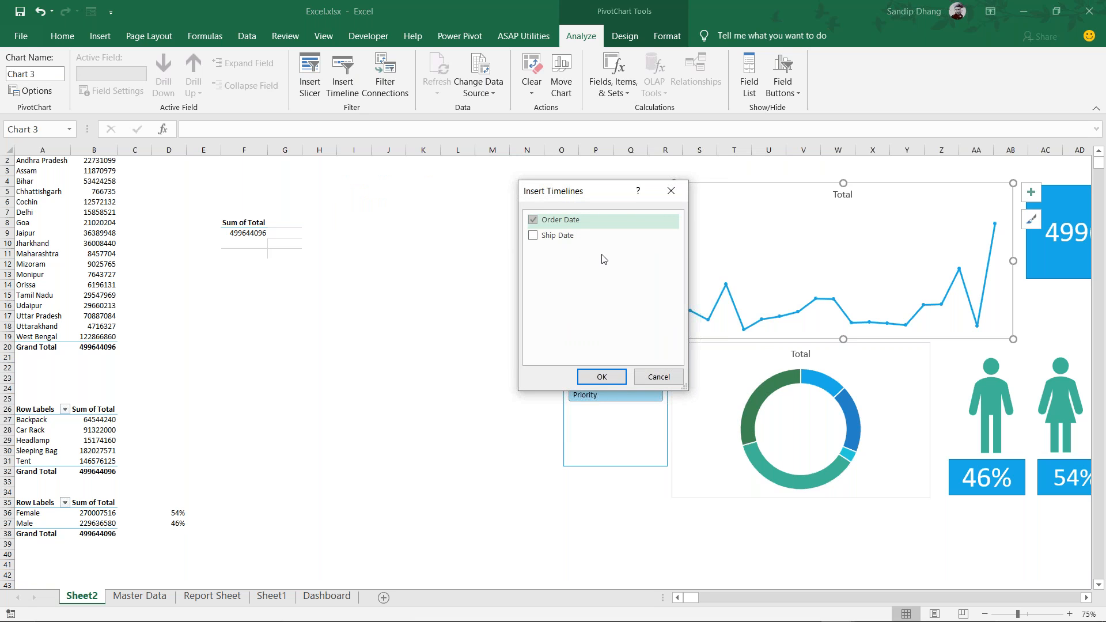
pyautogui.click(601, 377)
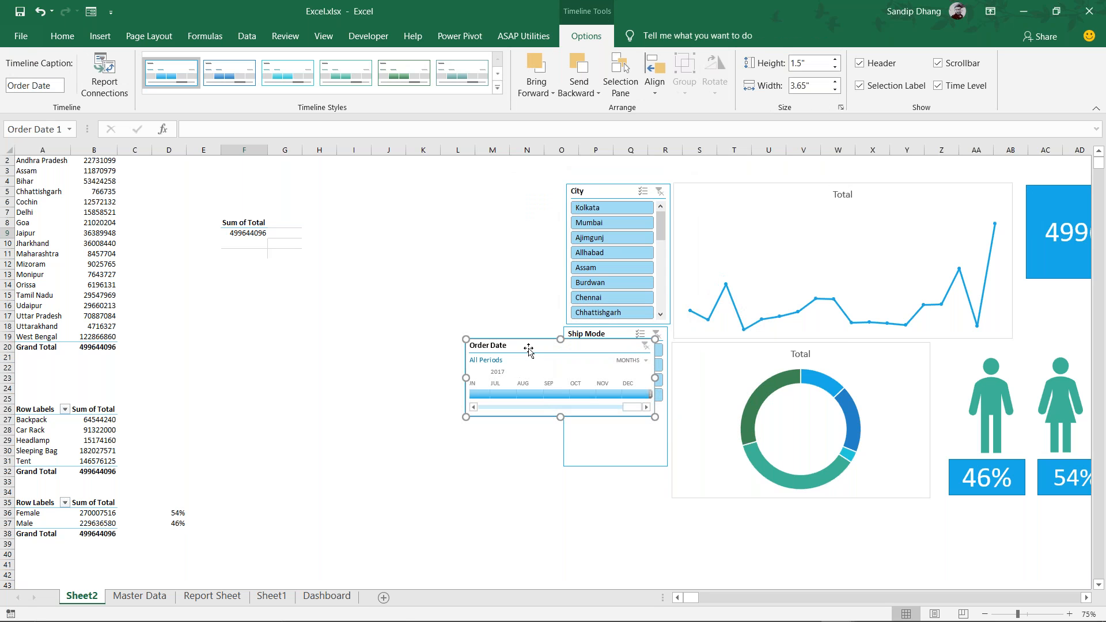
pyautogui.moveTo(528, 346); pyautogui.dragTo(739, 516)
# Rename the state PivotTable as t1 and the product PivotTable as t2
pyautogui.hscroll(3, 884, 479)
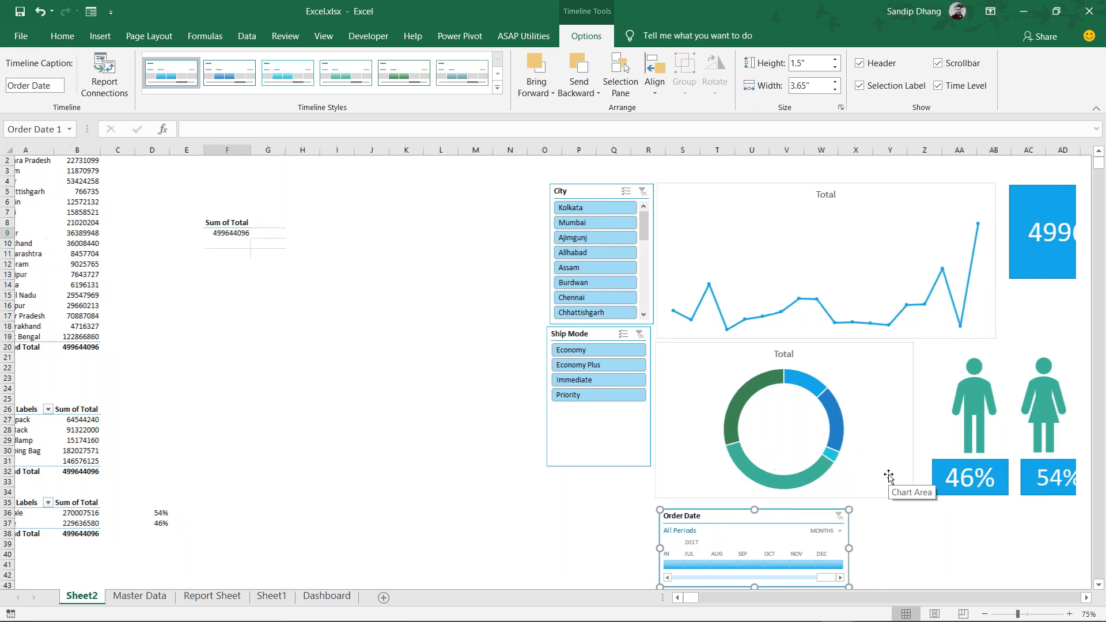
pyautogui.hscroll(-3, 593, 488)
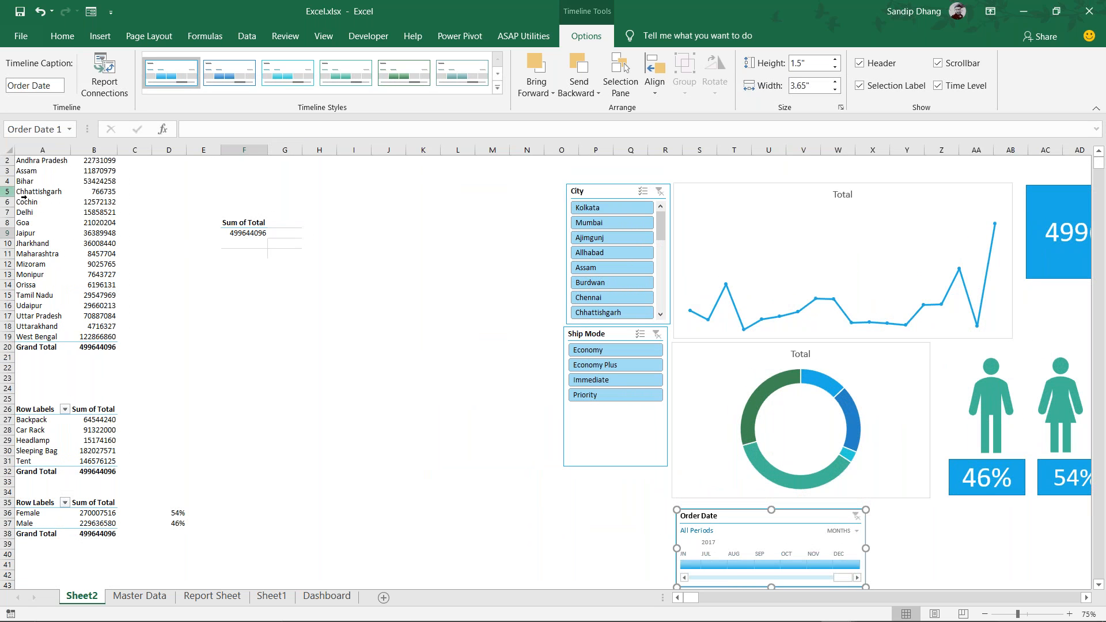
pyautogui.click(50, 202)
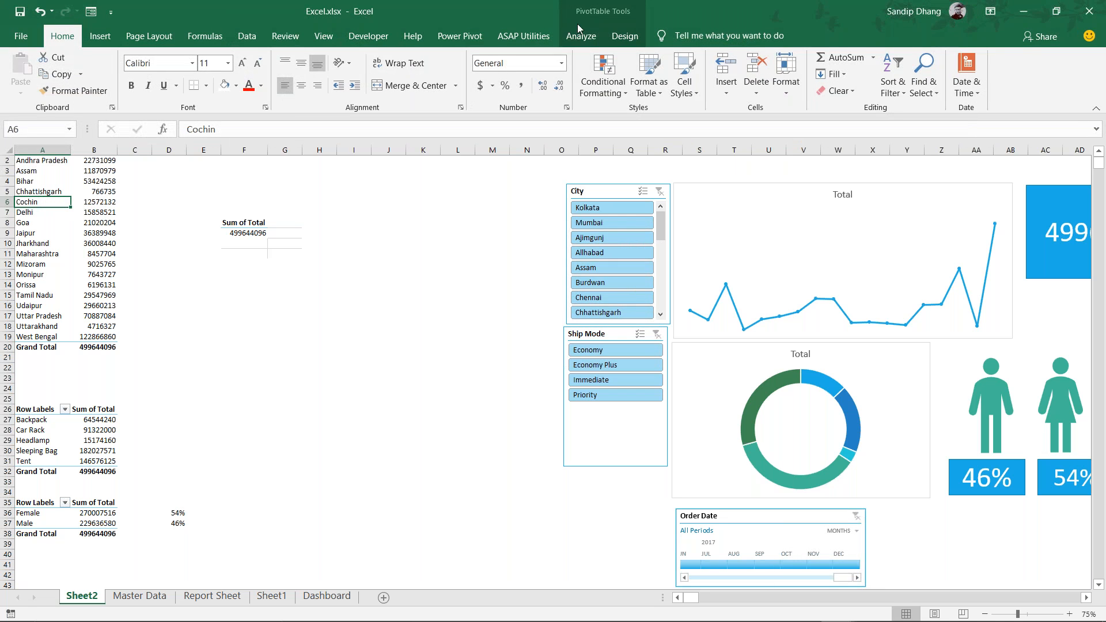
pyautogui.click(580, 37)
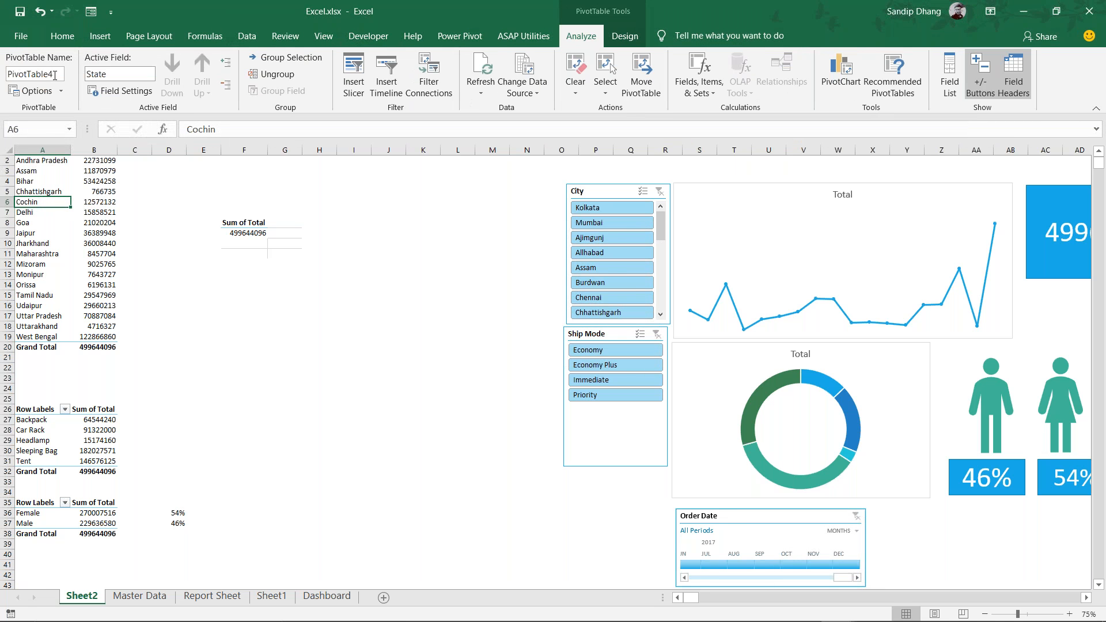
pyautogui.click(55, 75)
pyautogui.write('t')
pyautogui.click(65, 425)
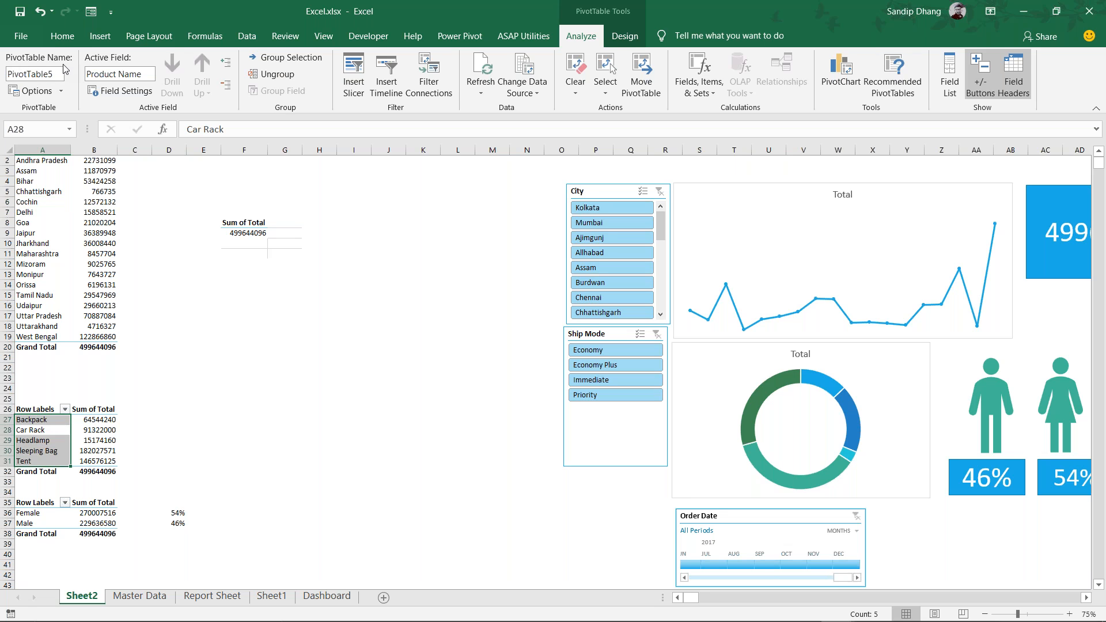
pyautogui.click(35, 74)
pyautogui.write('t2')
# Rename the gender PivotTable as t3 and the overall sales total PivotTable as t4
pyautogui.click(53, 518)
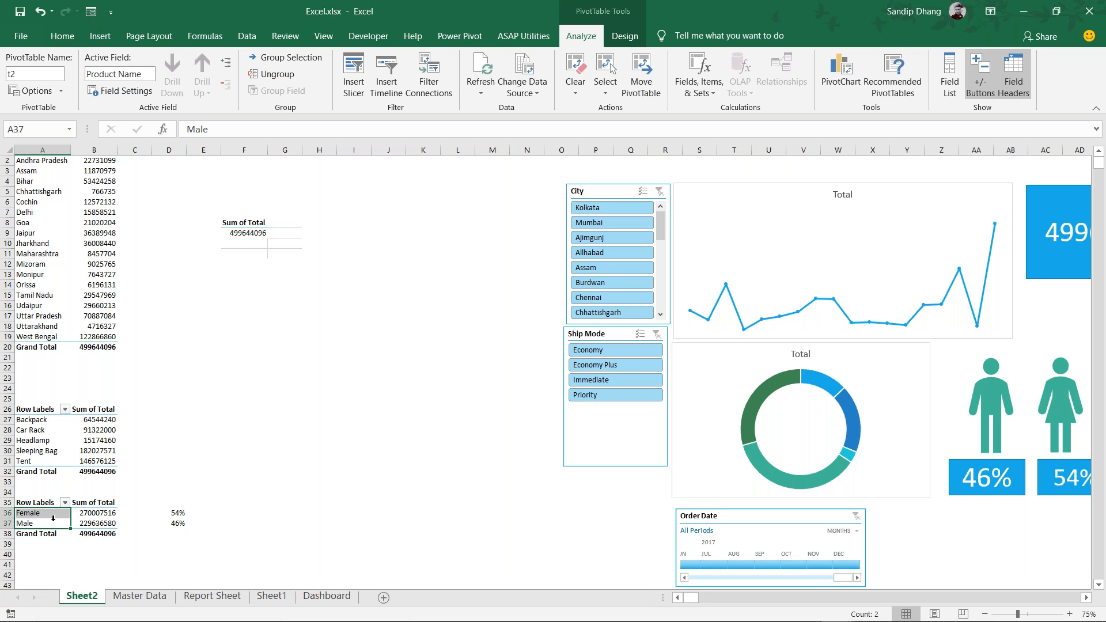
pyautogui.click(55, 72)
pyautogui.write('t3')
pyautogui.click(238, 232)
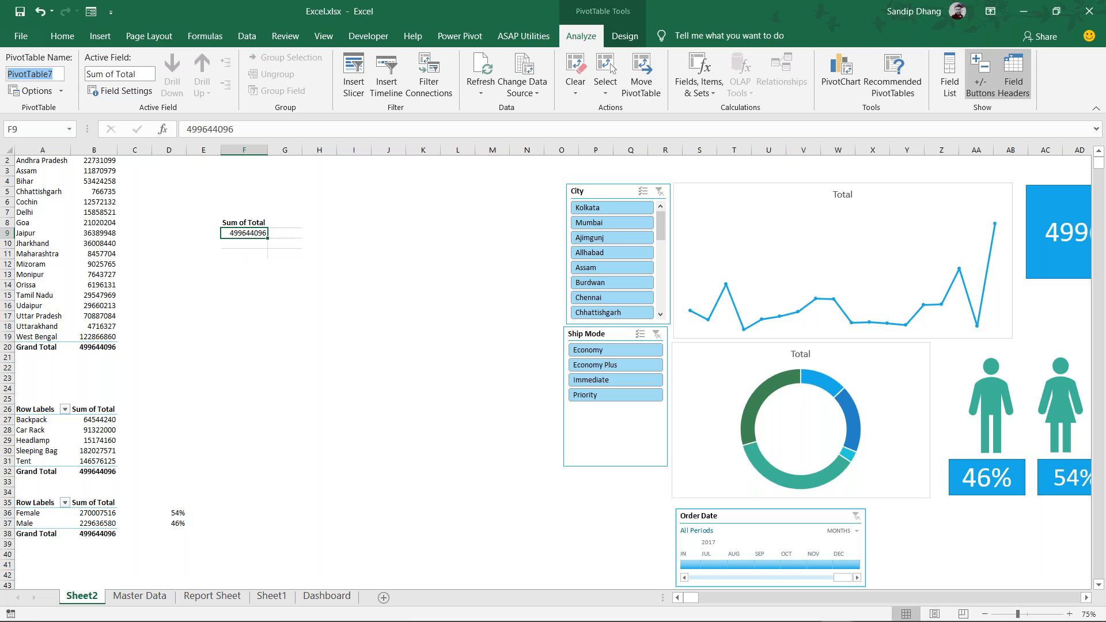
pyautogui.write('t4')
# Connect the City slicer to PivotTables t2, t3 and t4 on Sheet2 in addition to t1
pyautogui.click(611, 190)
pyautogui.rightClick(600, 197)
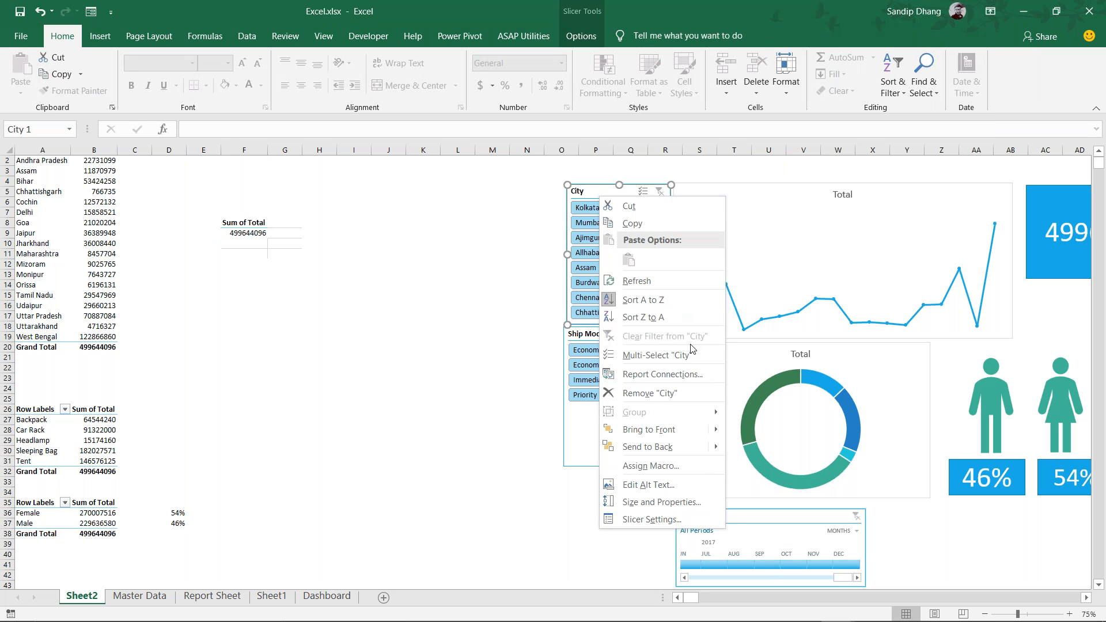
pyautogui.click(689, 374)
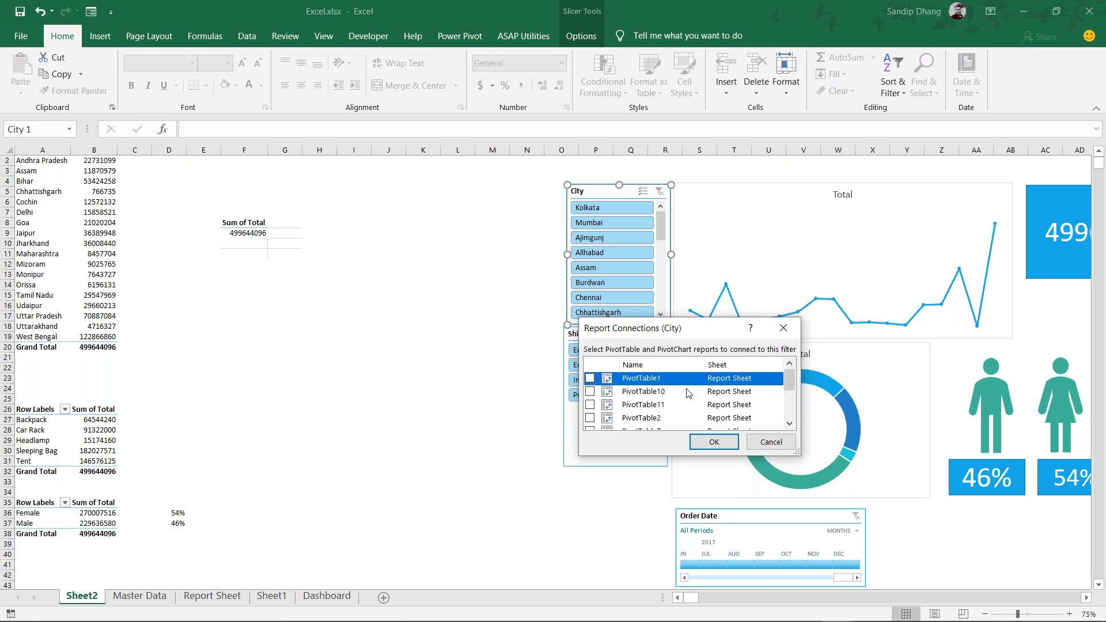
pyautogui.moveTo(704, 327); pyautogui.dragTo(378, 252)
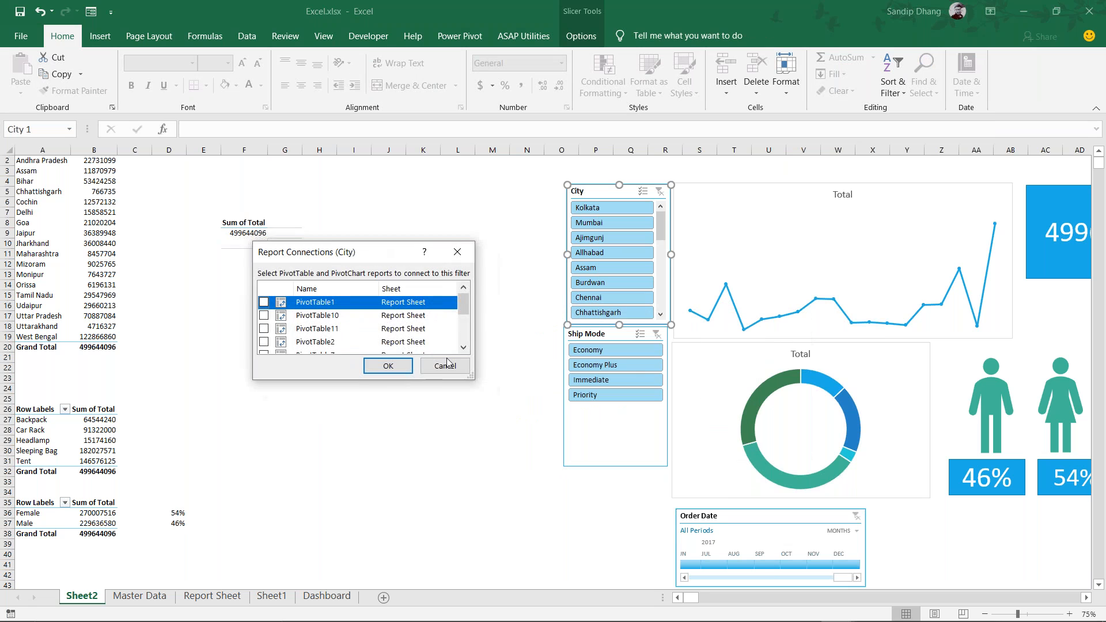
pyautogui.moveTo(507, 387); pyautogui.dragTo(729, 503)
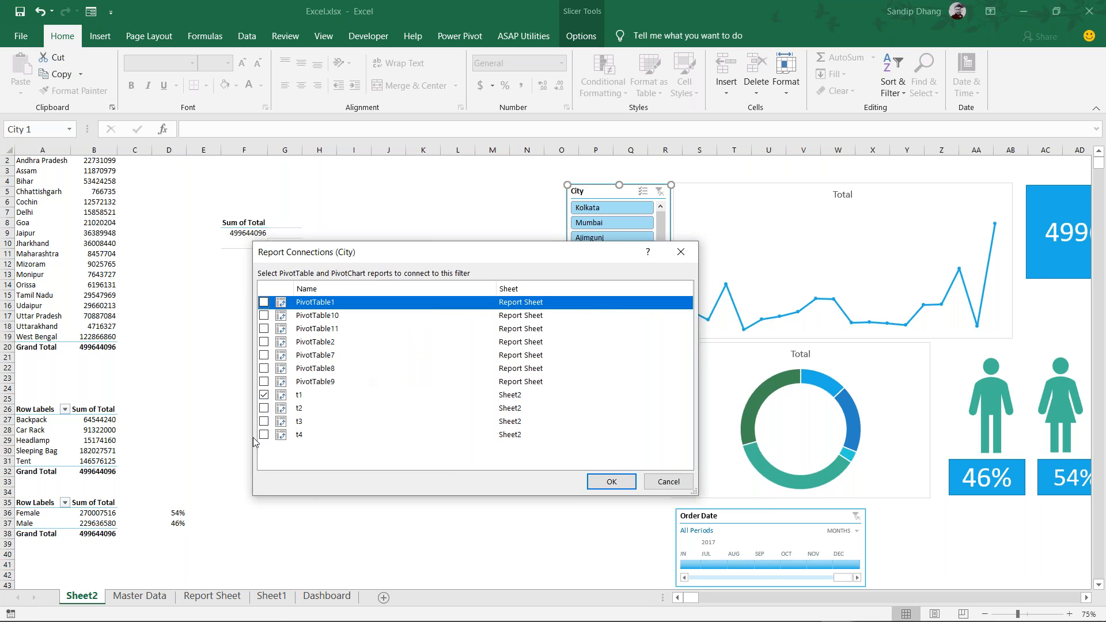
pyautogui.click(264, 408)
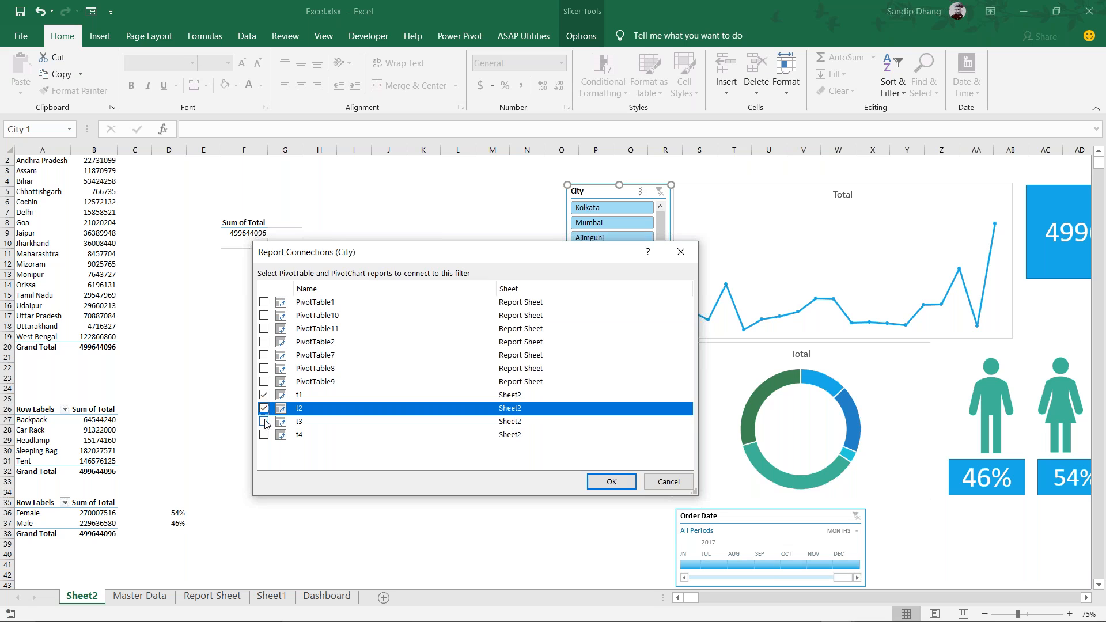
pyautogui.click(264, 422)
pyautogui.click(264, 435)
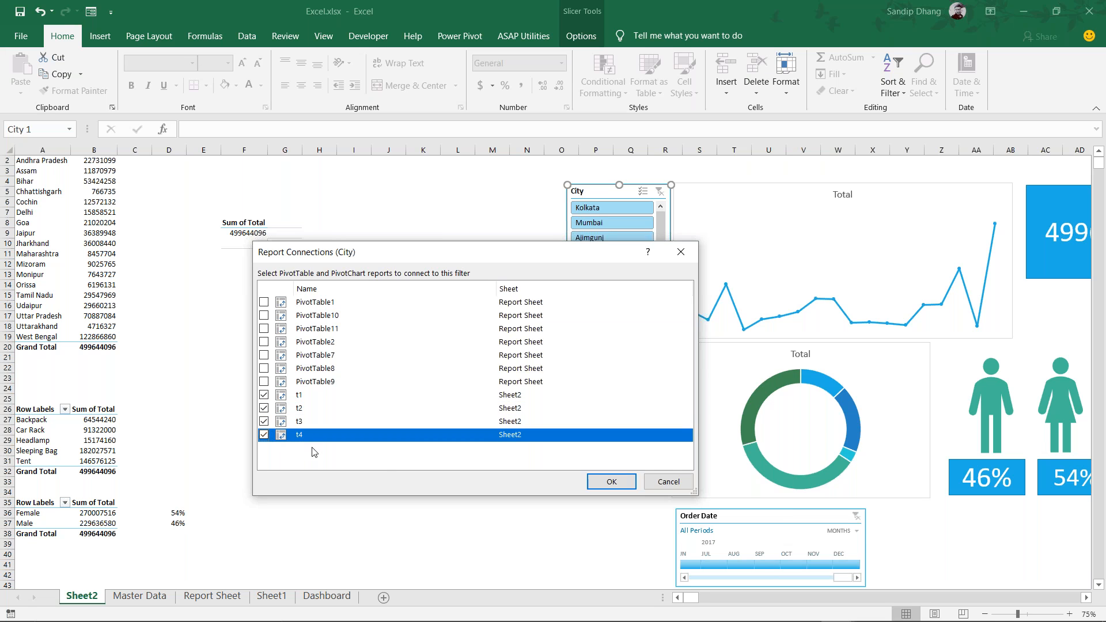
pyautogui.click(602, 482)
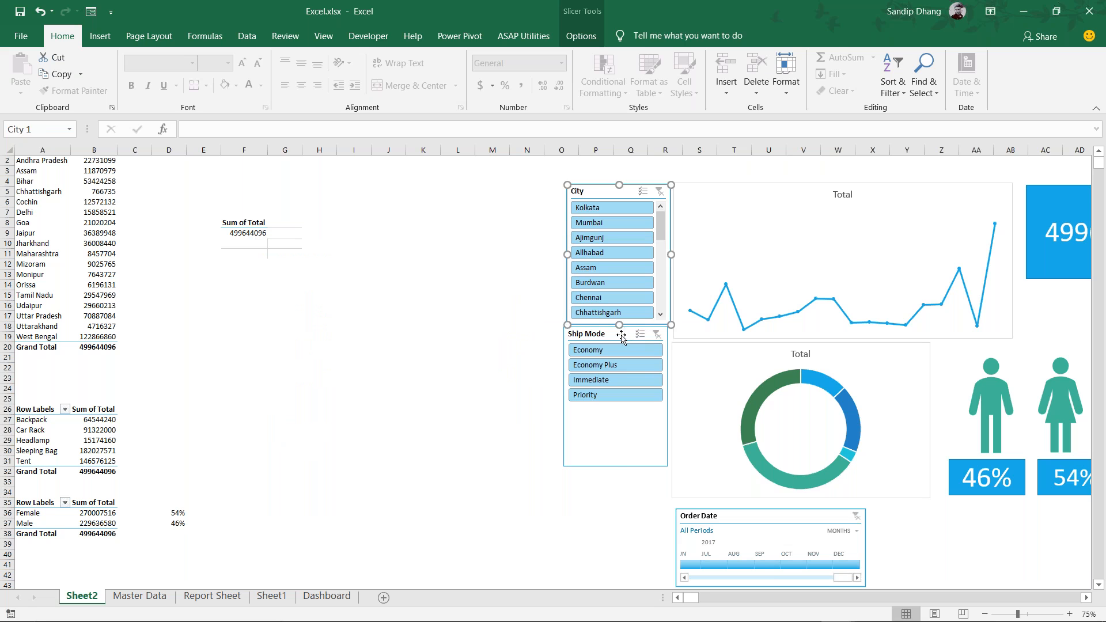
# Connect the Ship Mode slicer to PivotTables t2, t3 and t4 in addition to t1
pyautogui.click(619, 337)
pyautogui.rightClick(619, 337)
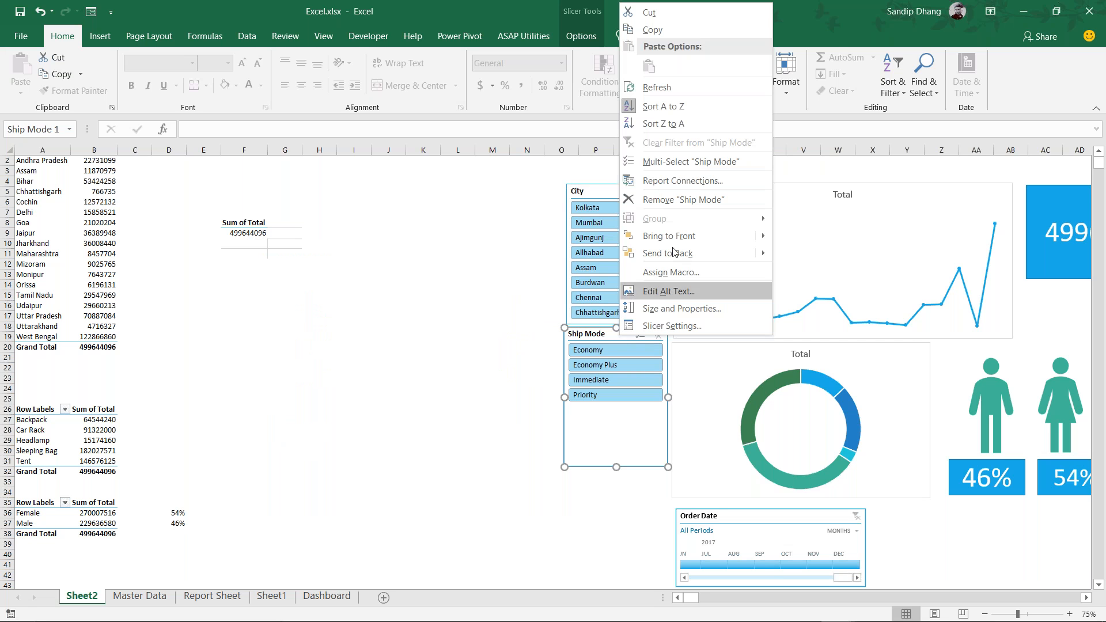
pyautogui.click(679, 178)
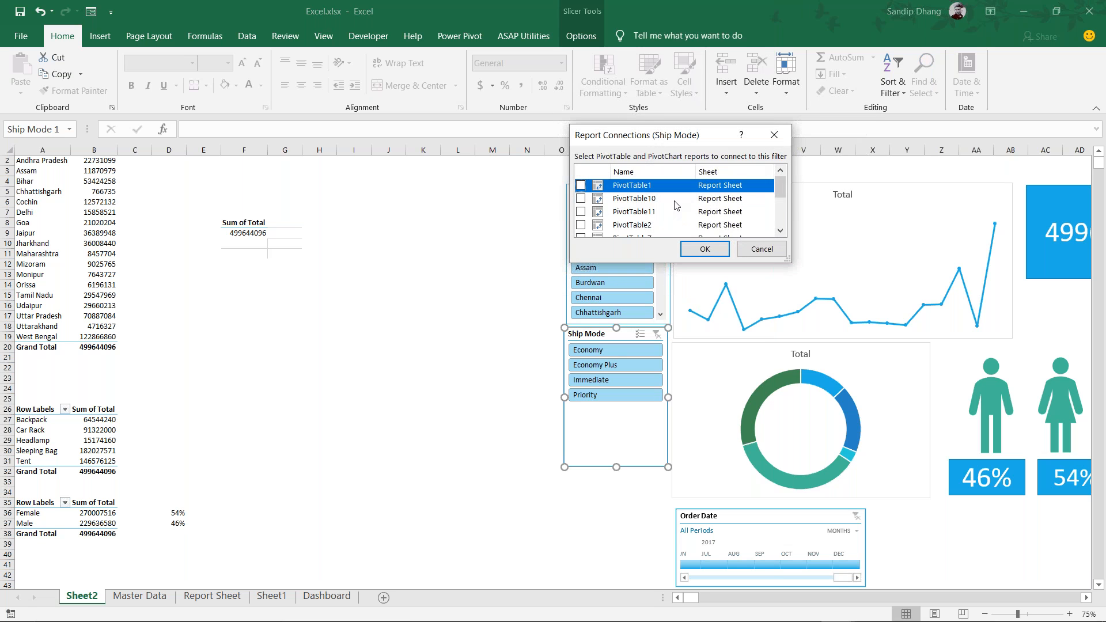
pyautogui.scroll(-3, 676, 206)
pyautogui.click(579, 203)
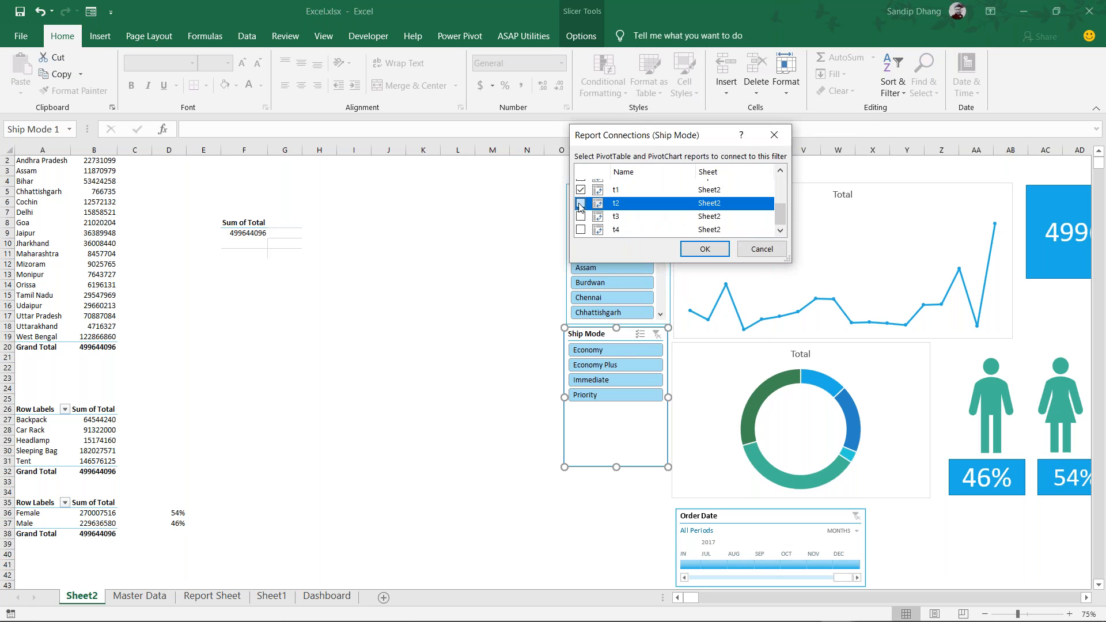
pyautogui.click(580, 216)
pyautogui.click(580, 204)
pyautogui.click(581, 229)
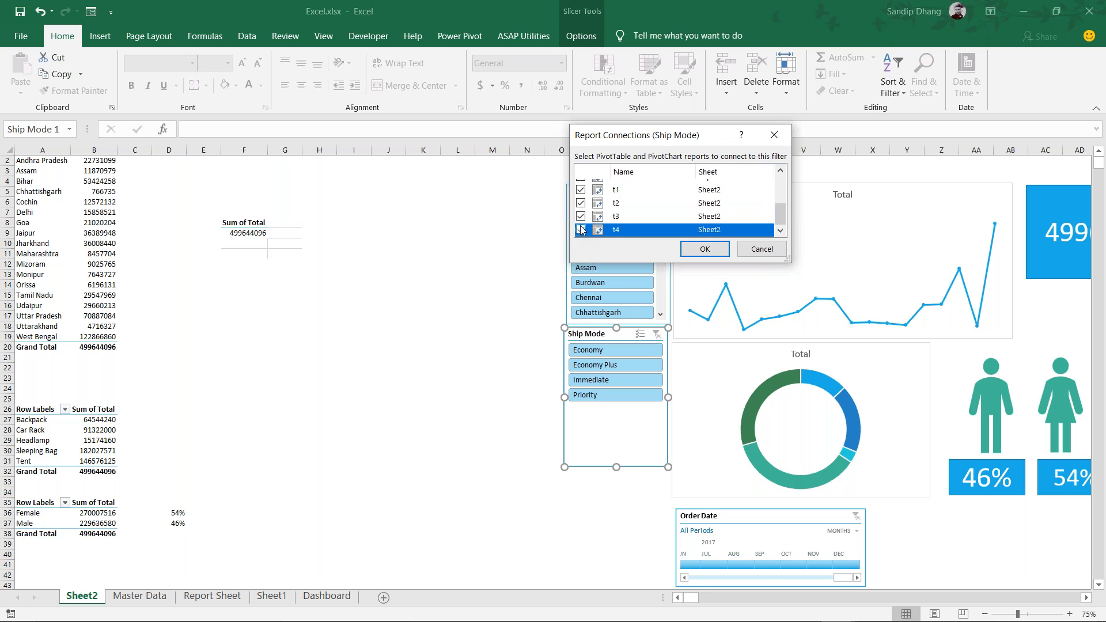
pyautogui.click(715, 250)
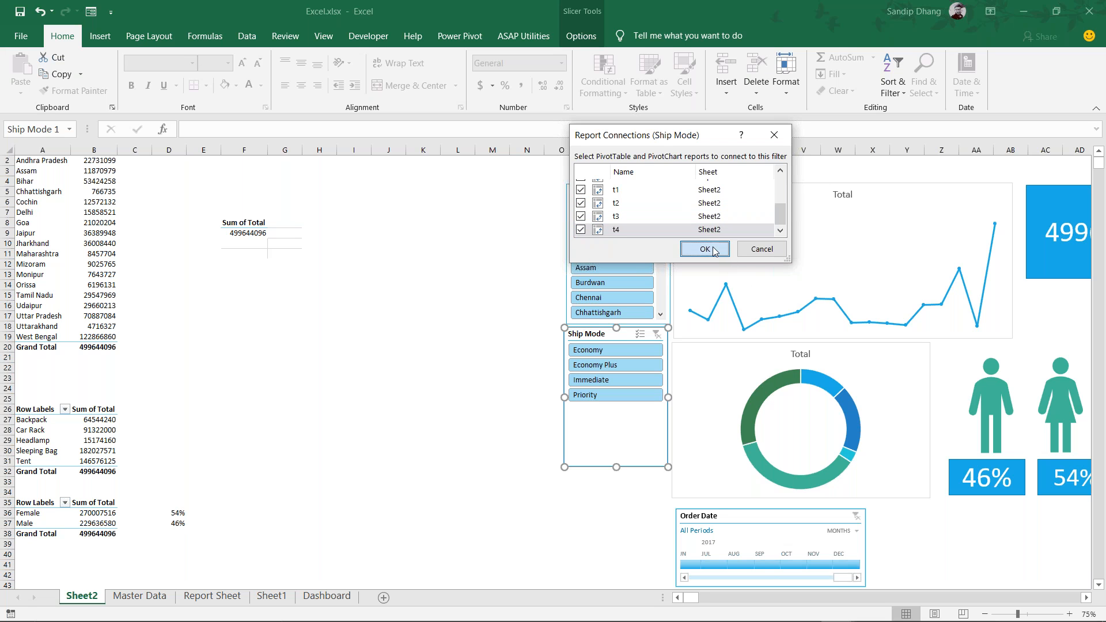
# Connect the Order Date timeline to PivotTables t2, t3 and t4 in addition to t1
pyautogui.click(750, 520)
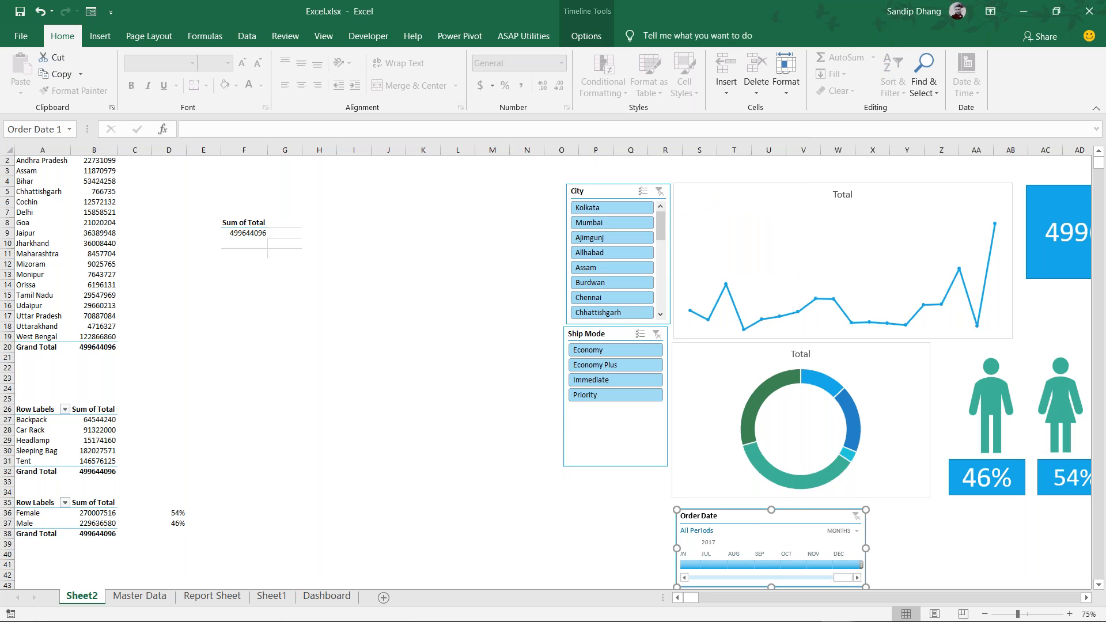
pyautogui.rightClick(751, 520)
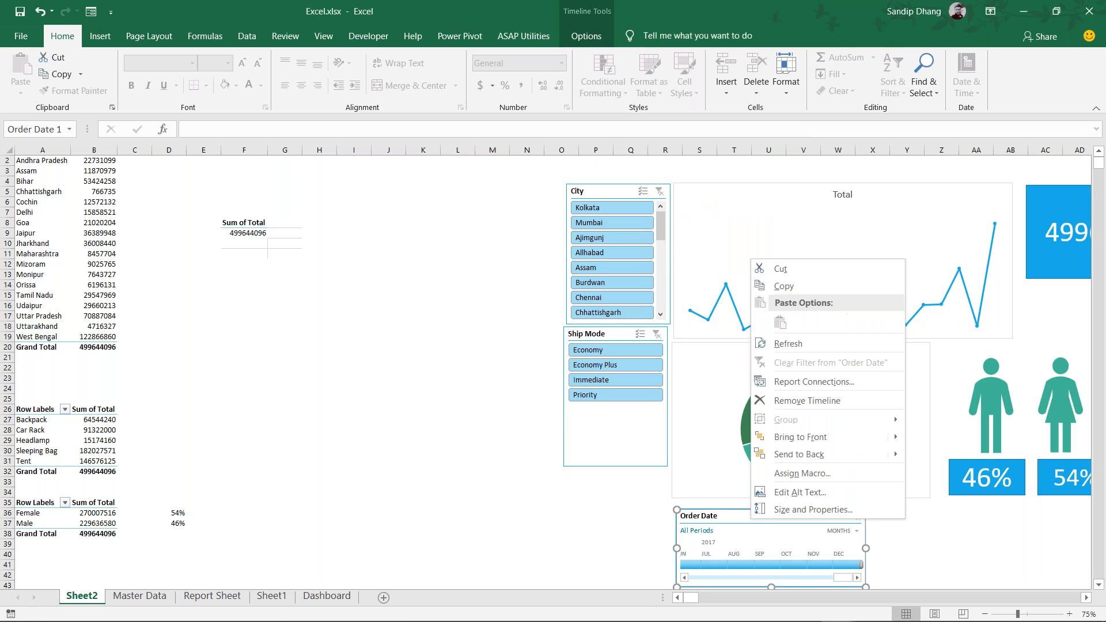
pyautogui.click(833, 382)
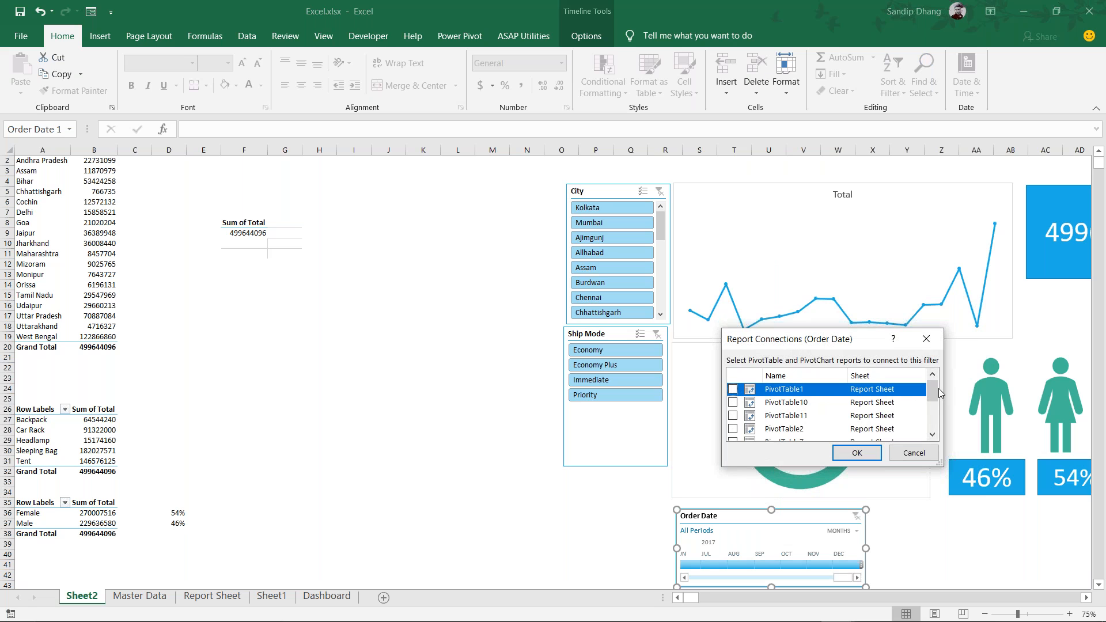
pyautogui.moveTo(931, 391); pyautogui.dragTo(931, 418)
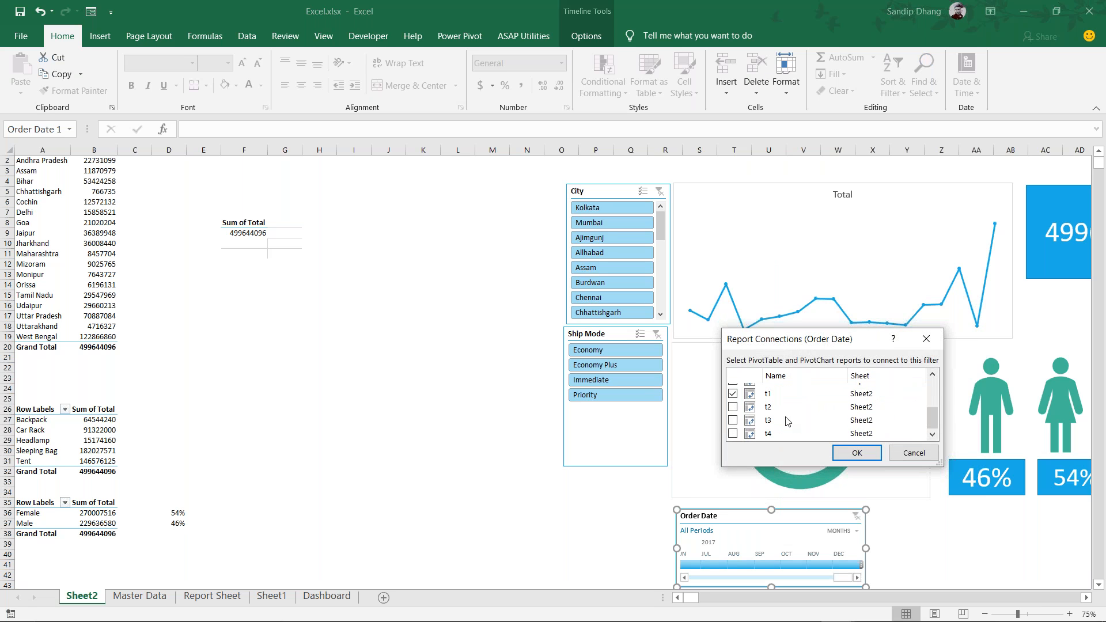
pyautogui.click(734, 408)
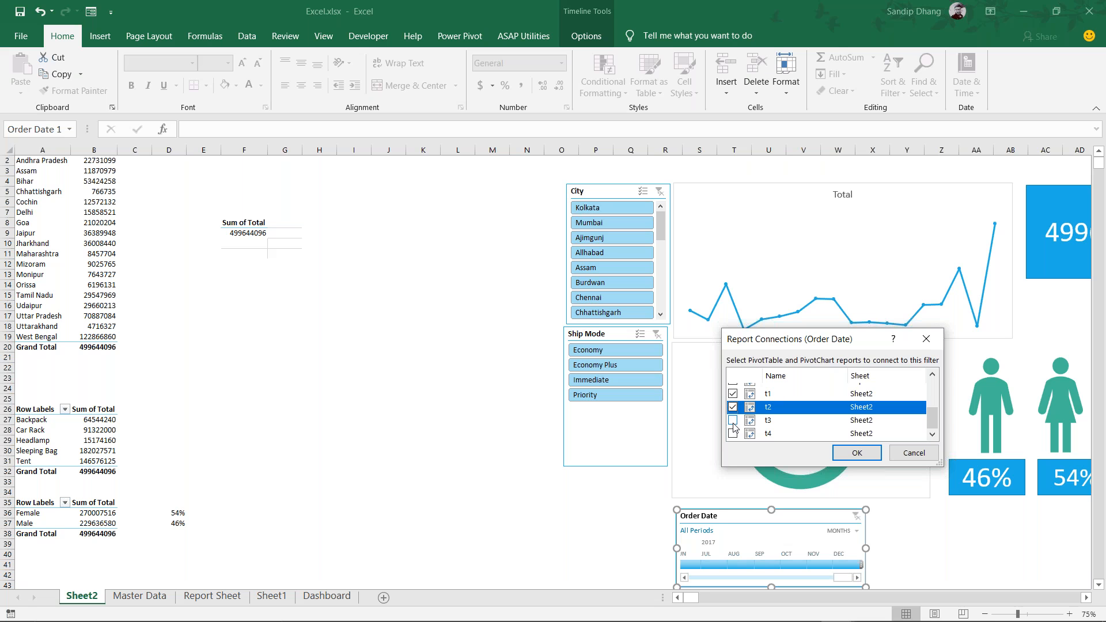
pyautogui.click(733, 420)
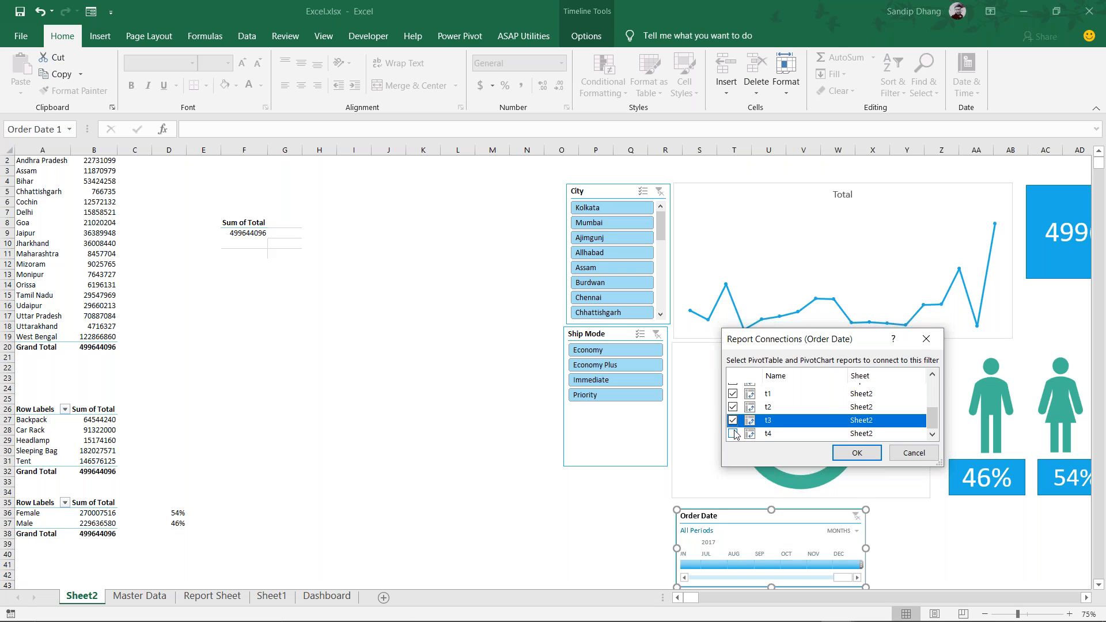
pyautogui.click(733, 434)
pyautogui.click(856, 452)
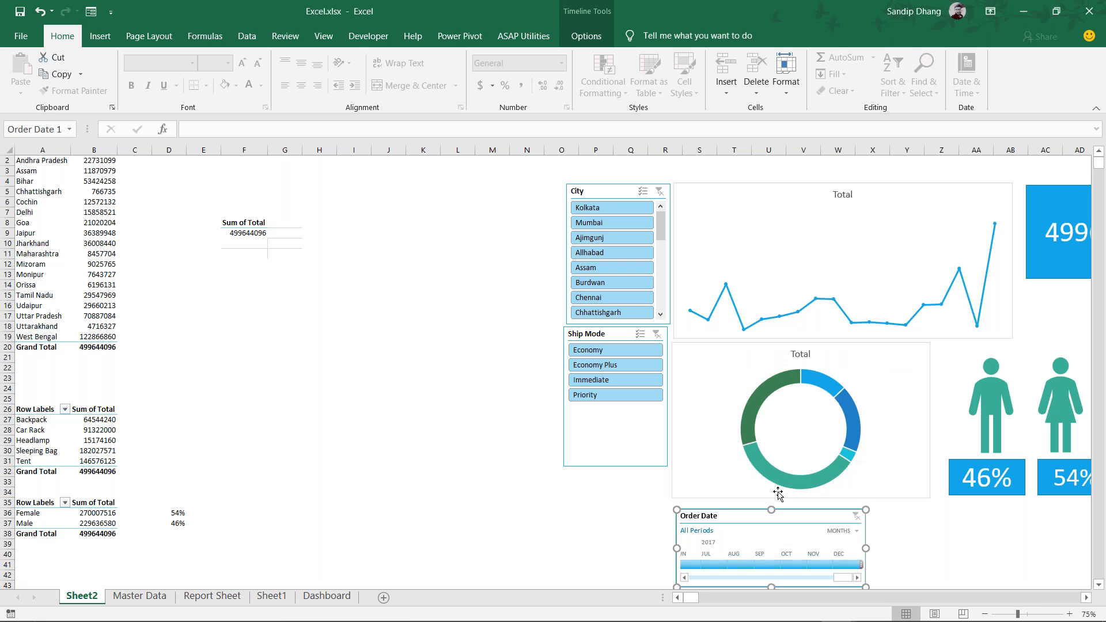
# Filter the dashboard to the city Allhabad and the ship mode Immediate with the slicers
pyautogui.scroll(-1, 859, 490)
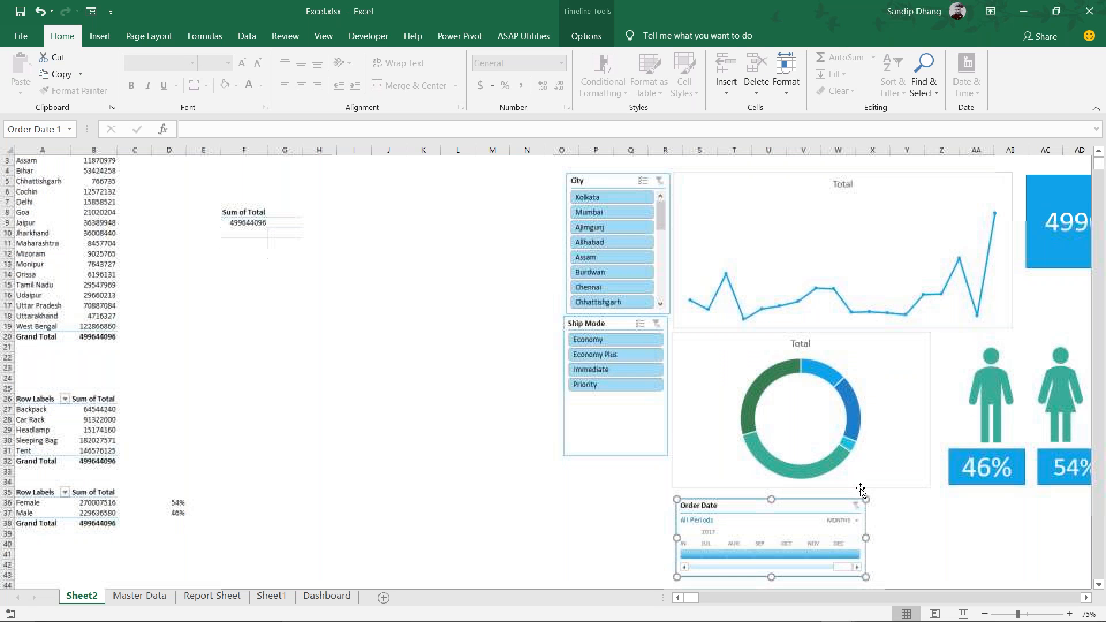
pyautogui.hscroll(5, 859, 490)
pyautogui.hscroll(3, 743, 451)
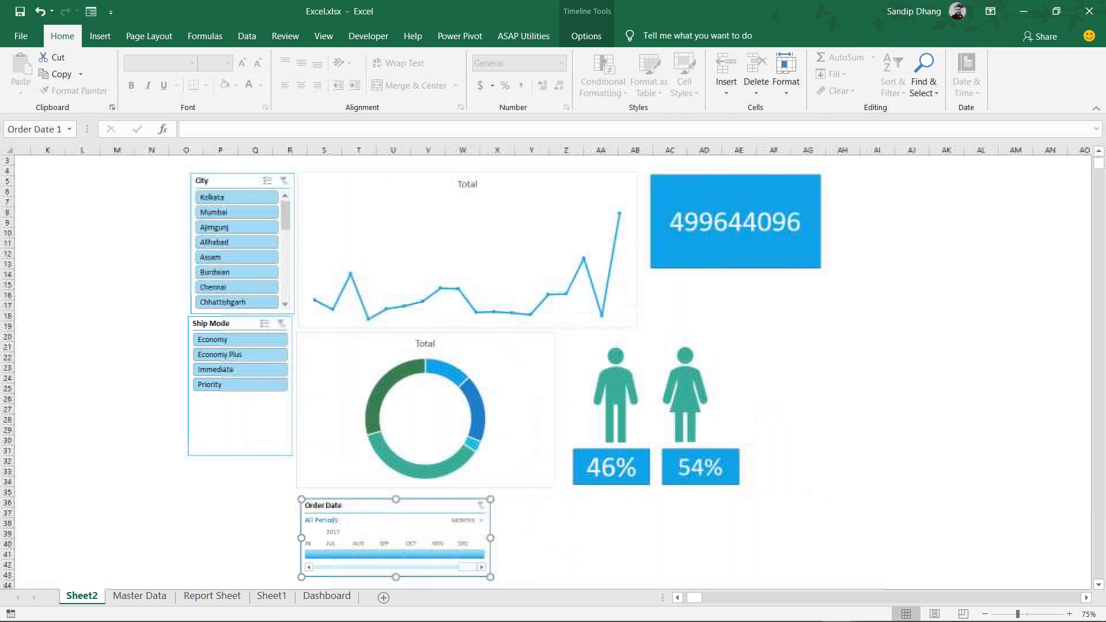
pyautogui.click(108, 291)
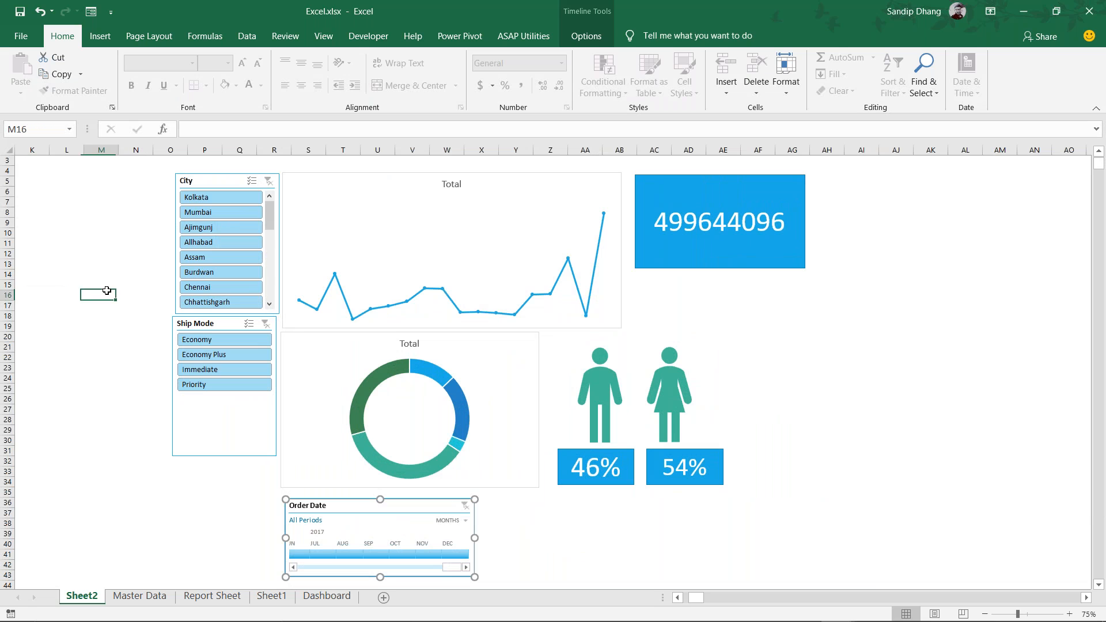
pyautogui.click(198, 244)
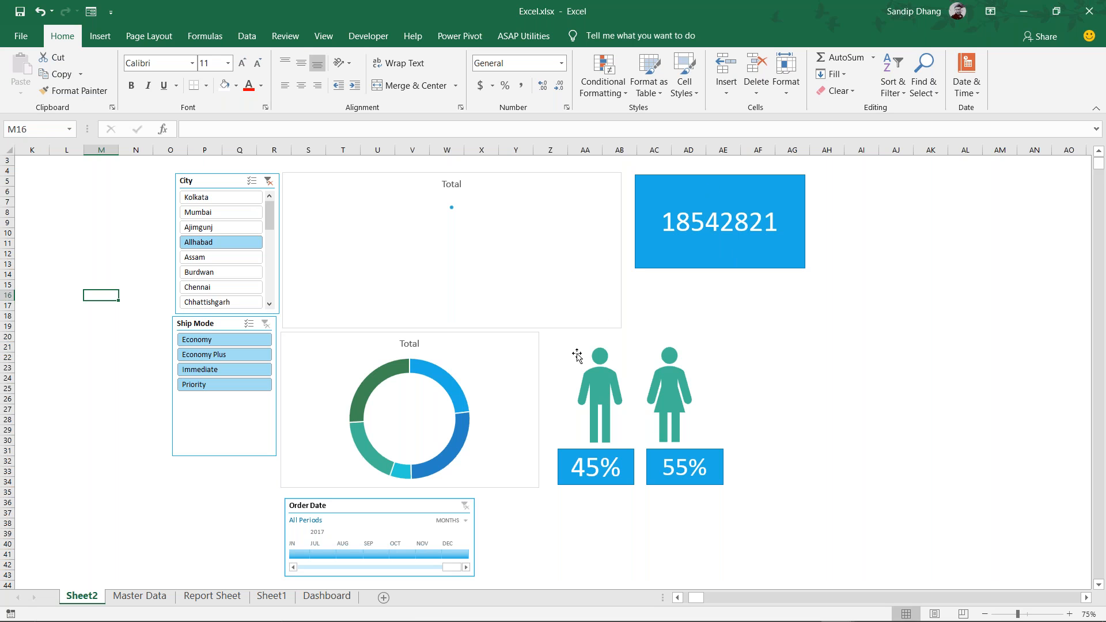
pyautogui.click(211, 370)
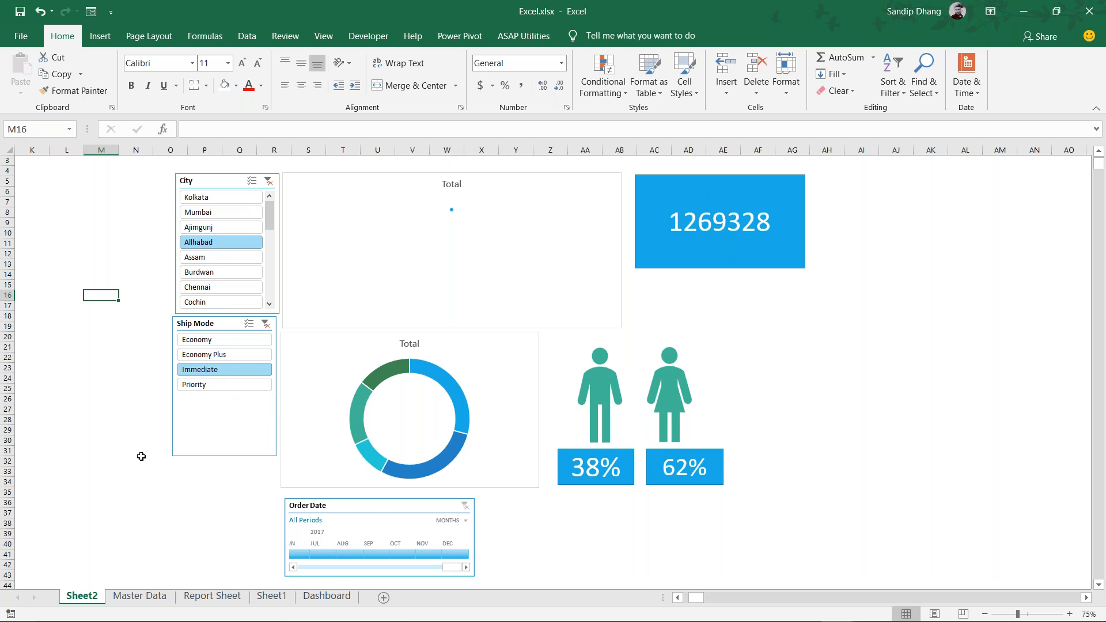
# Set the Order Date timeline on Sheet2 to show its periods in years
pyautogui.hscroll(-5, 142, 456)
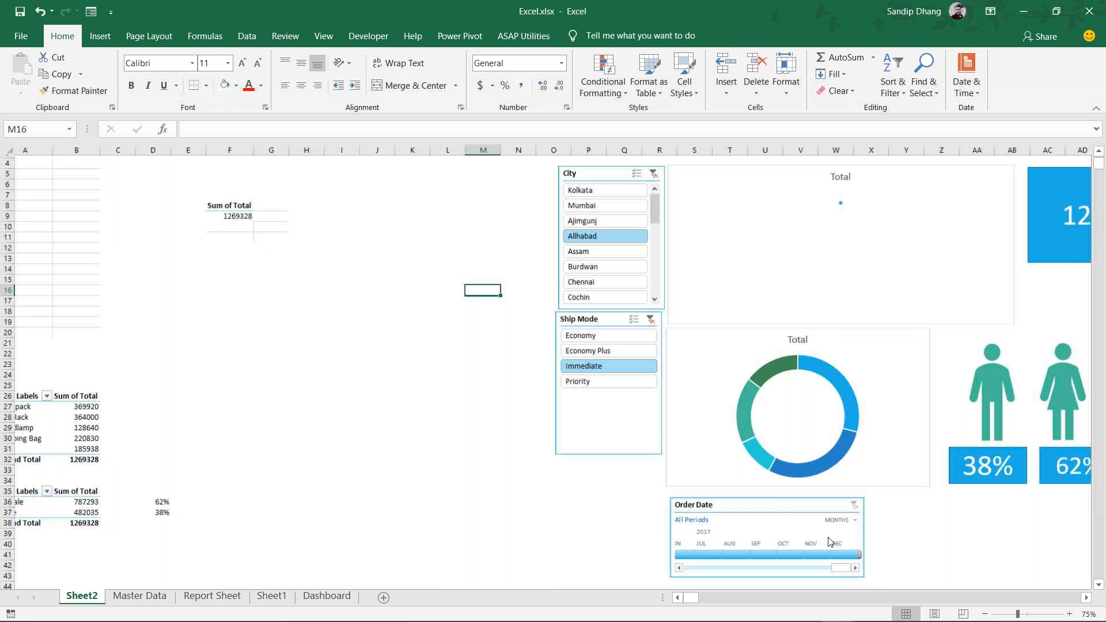
pyautogui.scroll(5, 829, 541)
pyautogui.scroll(-1, 826, 530)
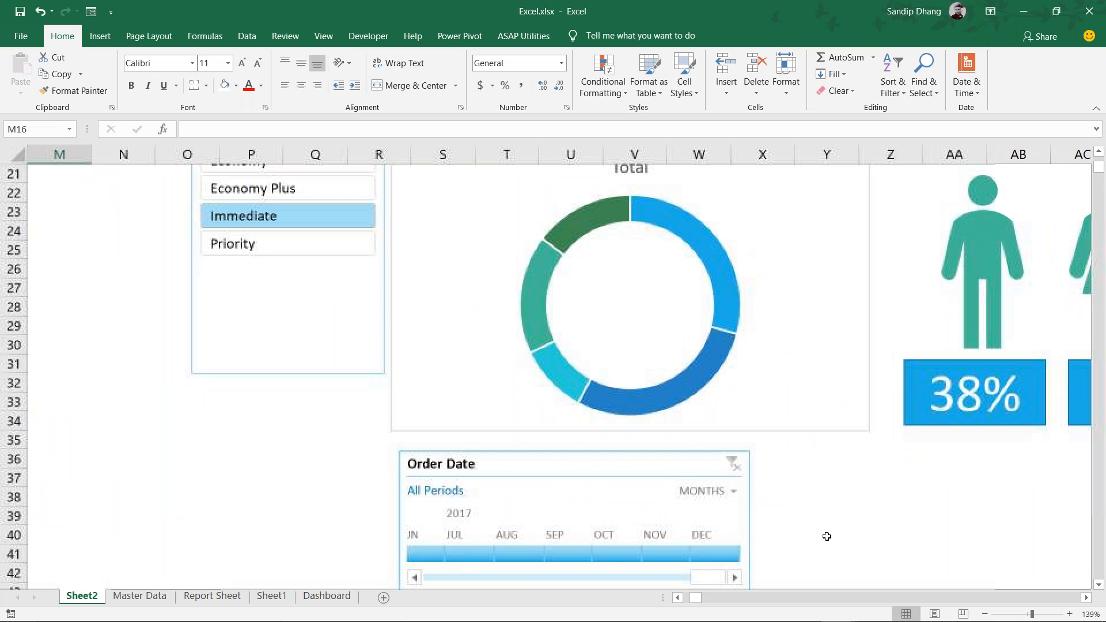
pyautogui.click(734, 491)
pyautogui.click(717, 510)
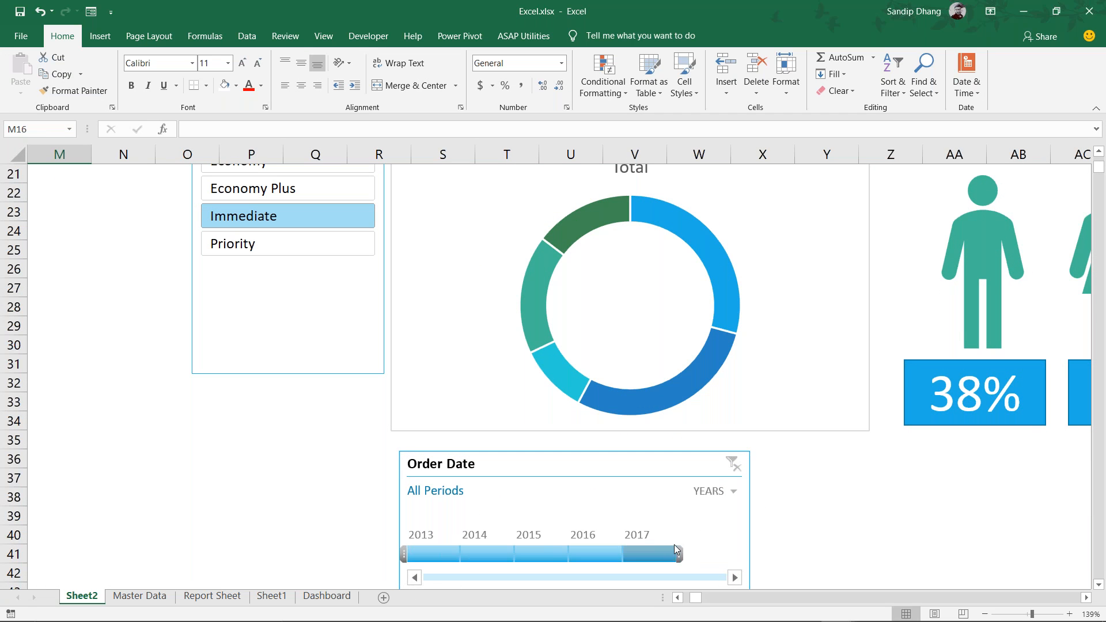
# Switch the Order Date timeline's time level to quarters and days, and return it to years
pyautogui.click(737, 491)
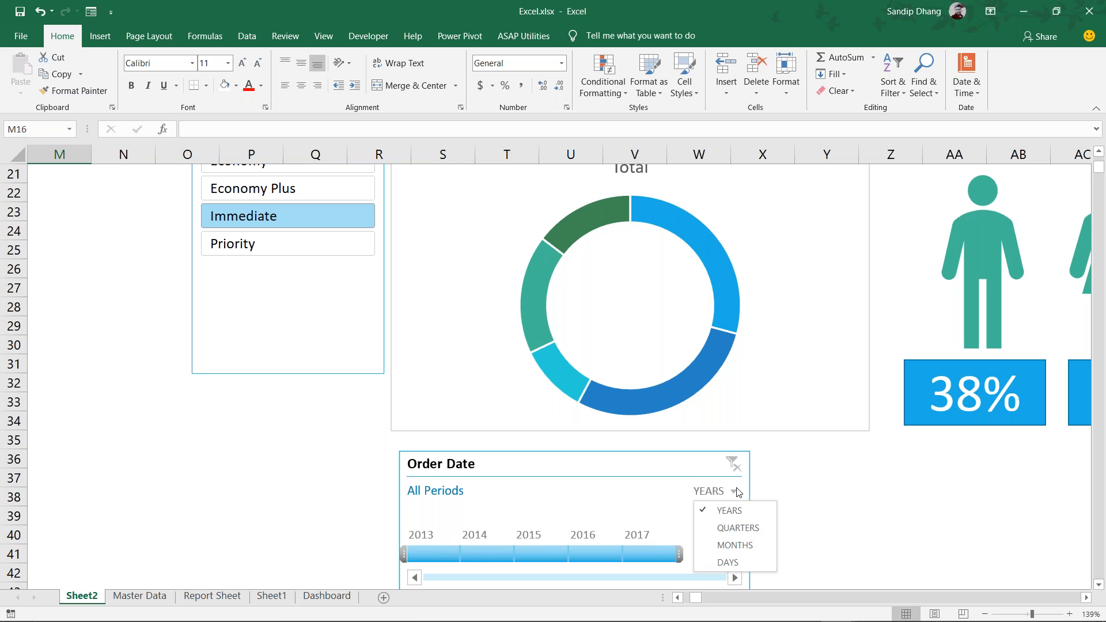
pyautogui.click(738, 528)
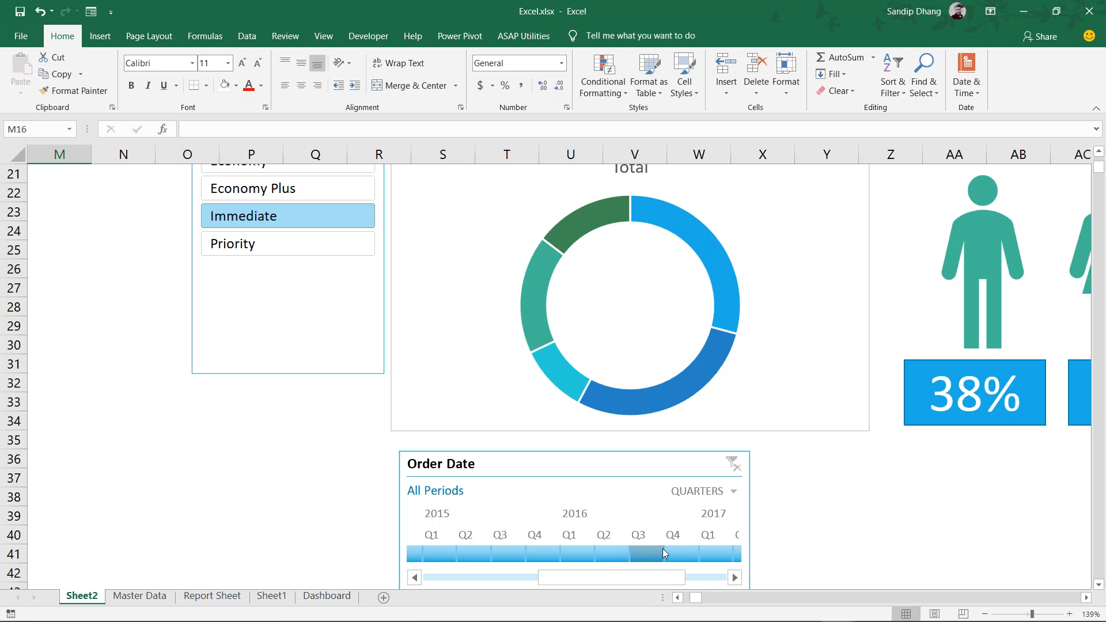
pyautogui.click(732, 491)
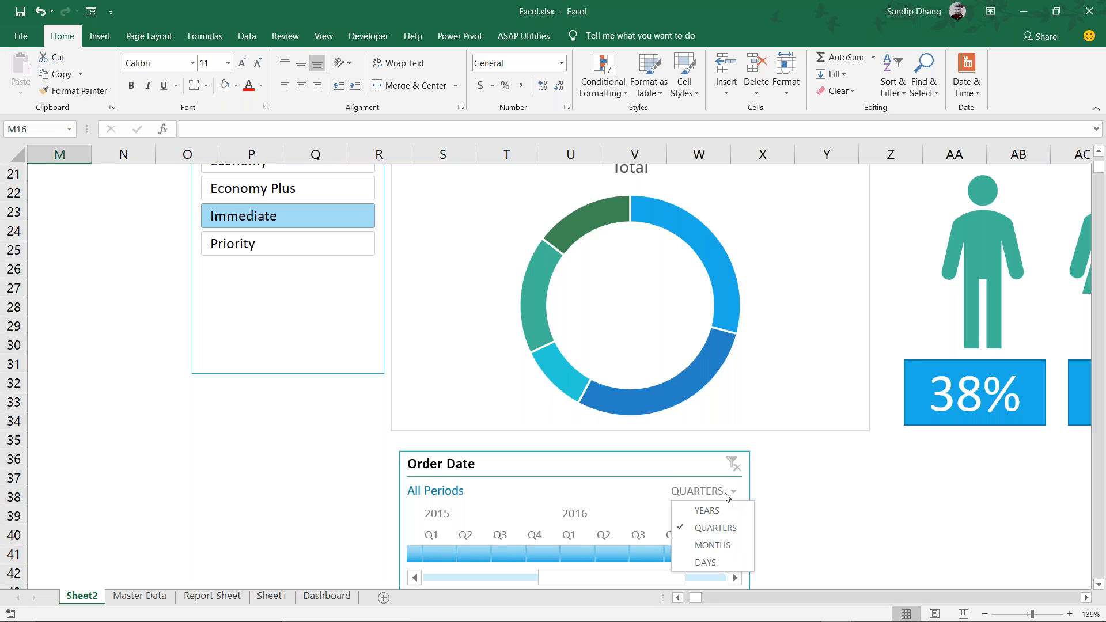
pyautogui.click(705, 559)
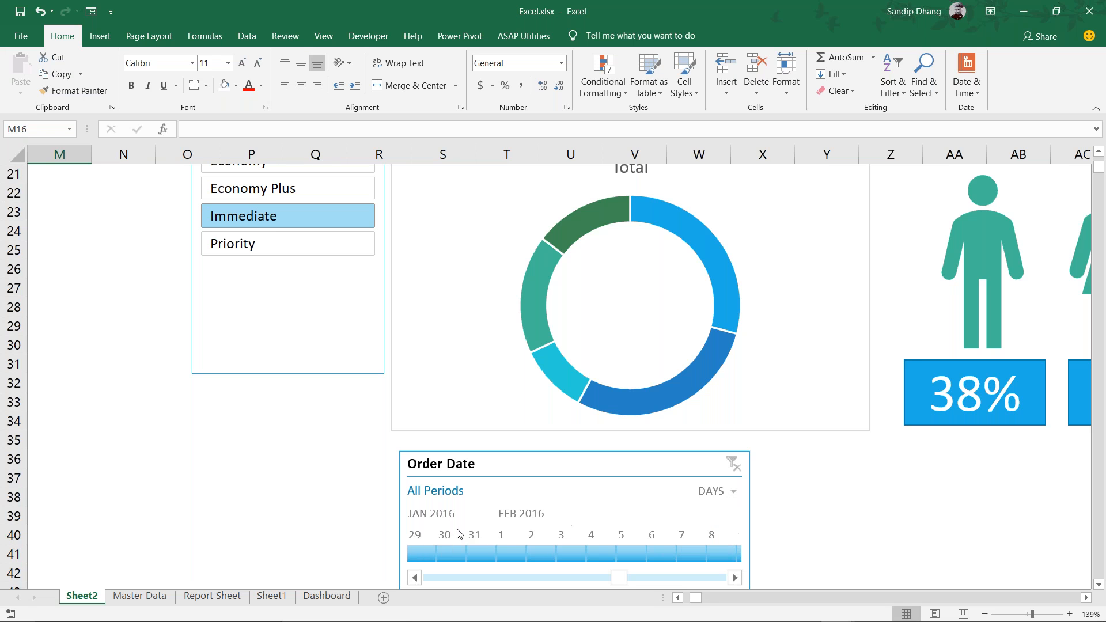
pyautogui.click(733, 492)
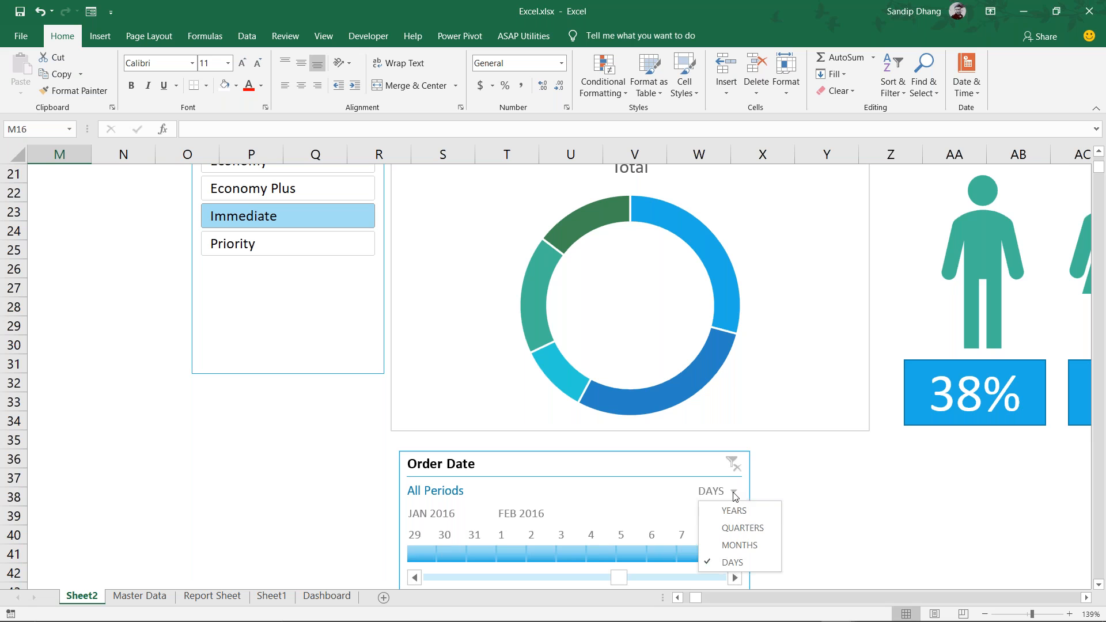
pyautogui.click(725, 509)
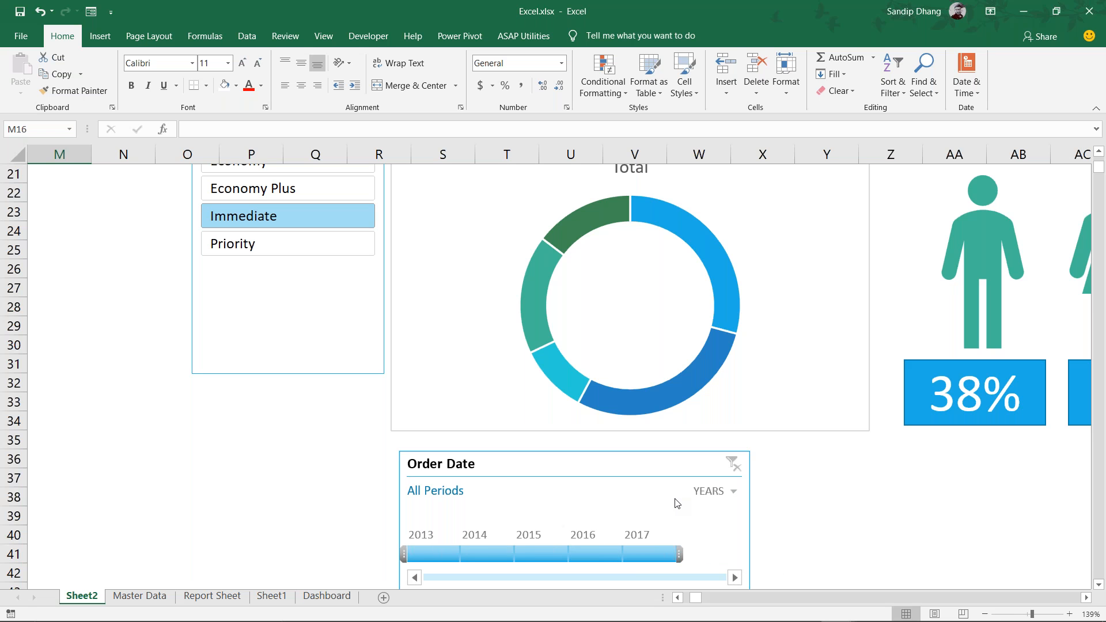
# Filter the dashboard to the year 2014, adding the cities Burdwan and Mumbai and the ship mode Economy Plus to the existing selections
pyautogui.scroll(-5, 677, 503)
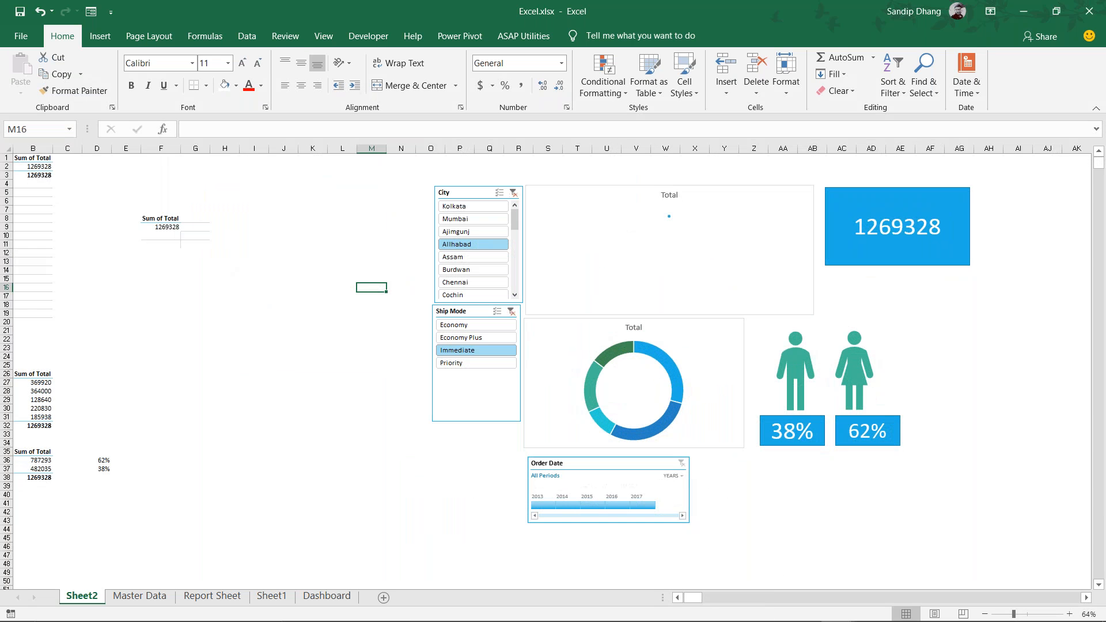
pyautogui.click(568, 503)
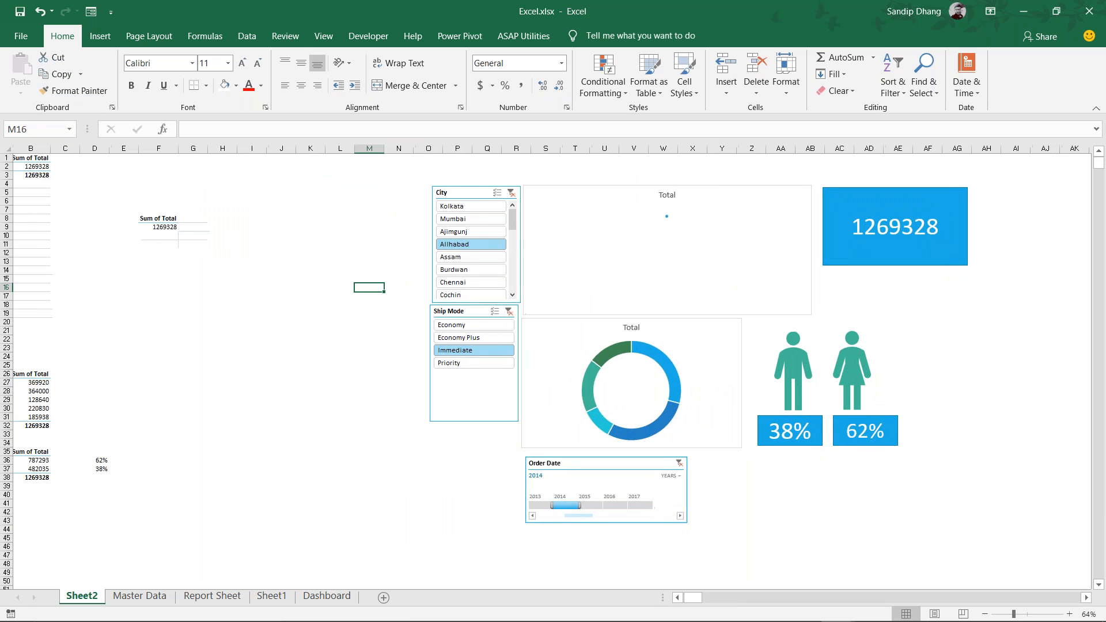
pyautogui.keyDown('ctrl'); pyautogui.click(479, 266); pyautogui.keyUp('ctrl')
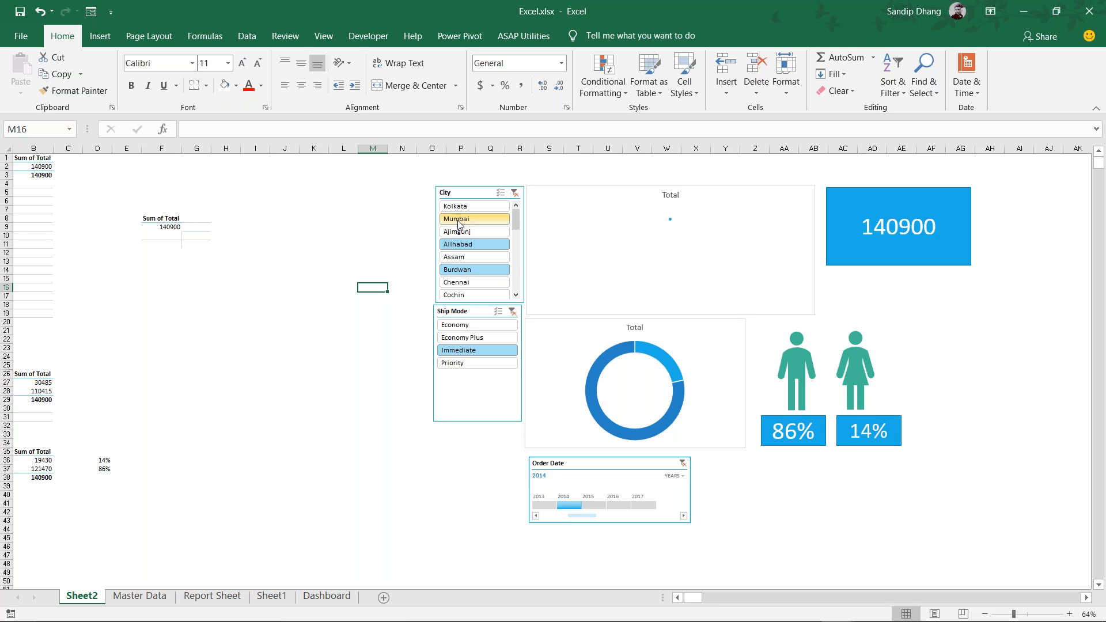
pyautogui.keyDown('ctrl'); pyautogui.click(459, 224); pyautogui.keyUp('ctrl')
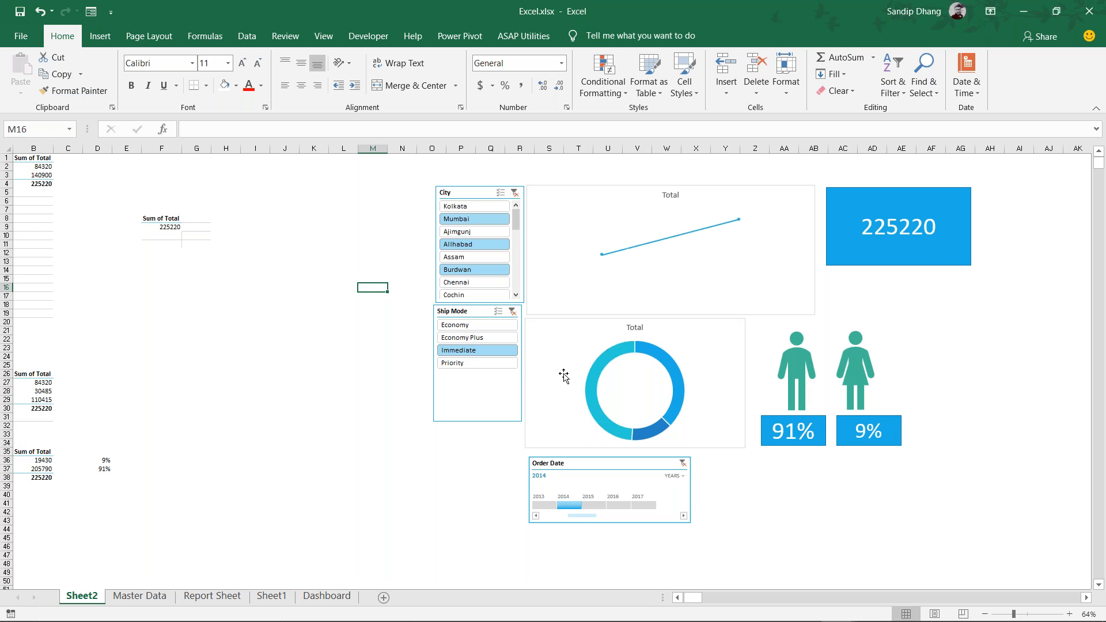
pyautogui.keyDown('ctrl'); pyautogui.click(463, 339); pyautogui.keyUp('ctrl')
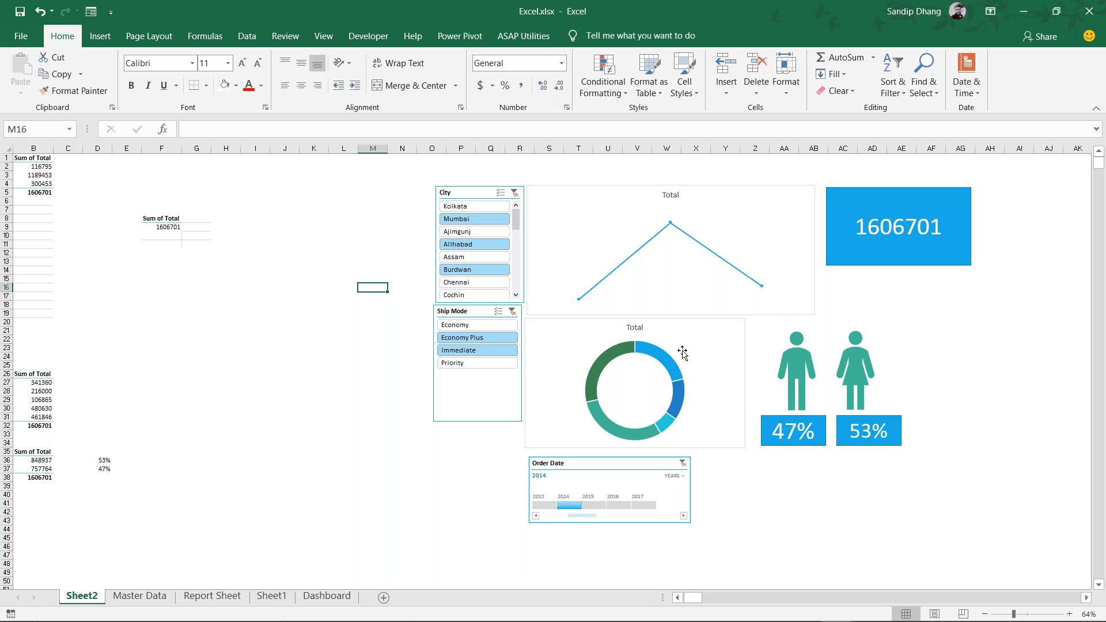
# Examine how the charts, total and percentage cards, and source PivotTables on Sheet2 respond to the combined filters
pyautogui.keyDown('ctrl'); pyautogui.scroll(4, 682, 352); pyautogui.keyUp('ctrl')
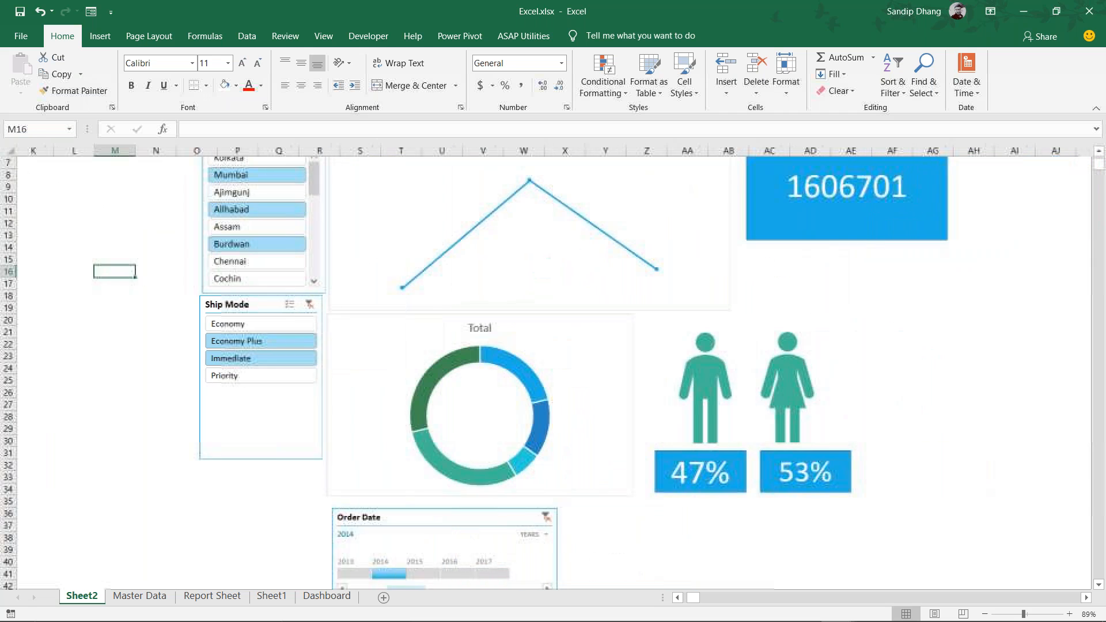
pyautogui.keyDown('ctrl'); pyautogui.scroll(-2, 682, 353); pyautogui.keyUp('ctrl')
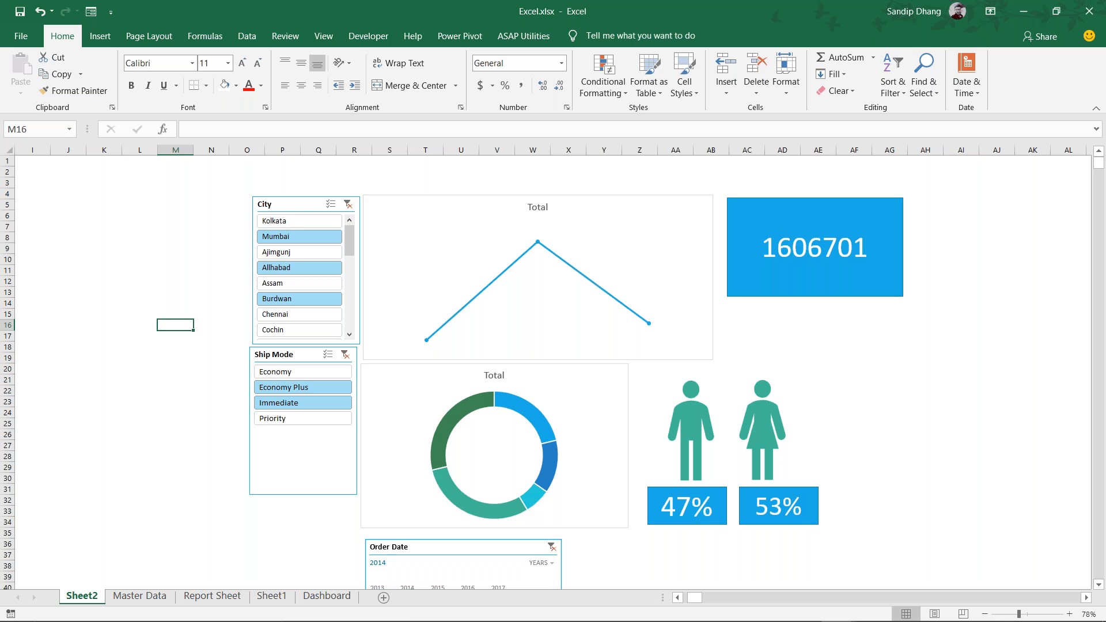
pyautogui.hscroll(-3, 199, 364)
pyautogui.hscroll(-3, 198, 363)
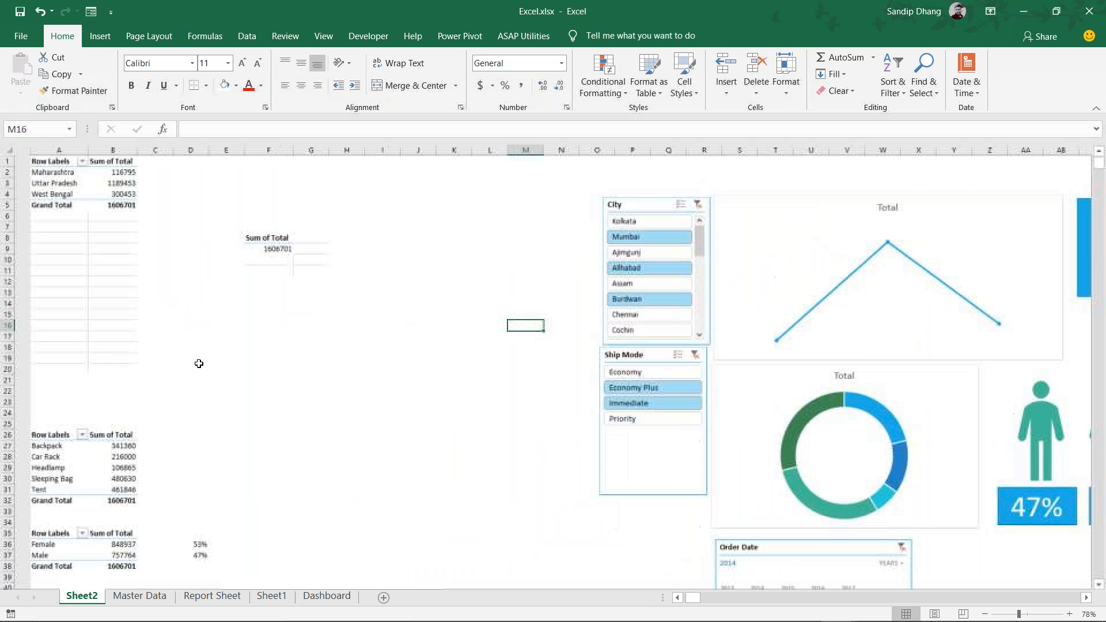
# Review all columns of the source table on the Master Data sheet, from Order ID to State
pyautogui.click(140, 596)
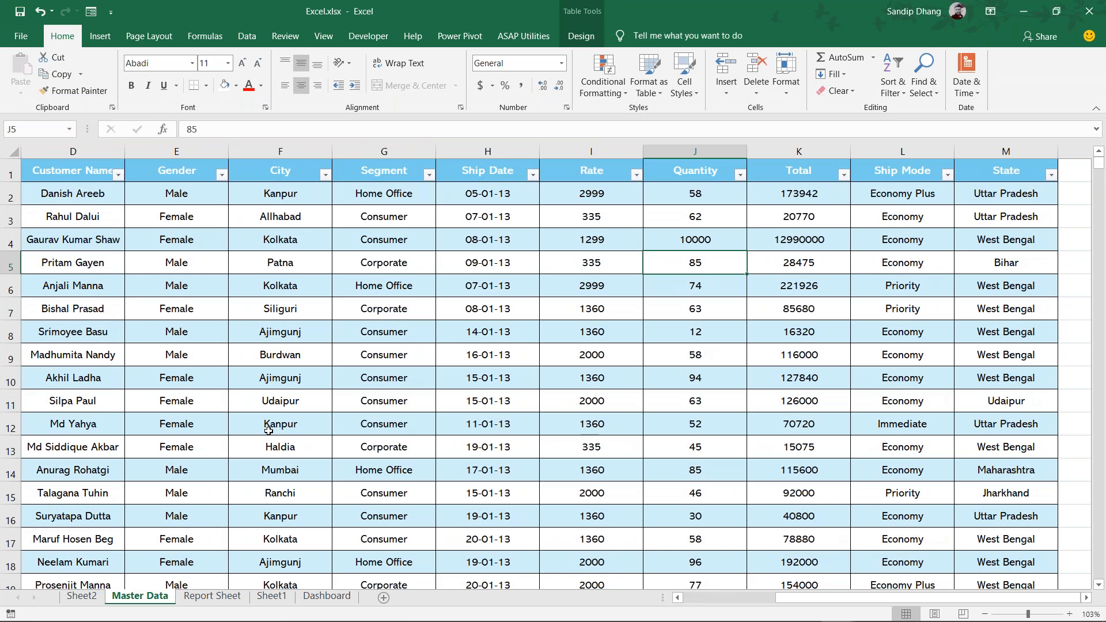
pyautogui.keyDown('ctrl'); pyautogui.scroll(-3, 268, 430); pyautogui.keyUp('ctrl')
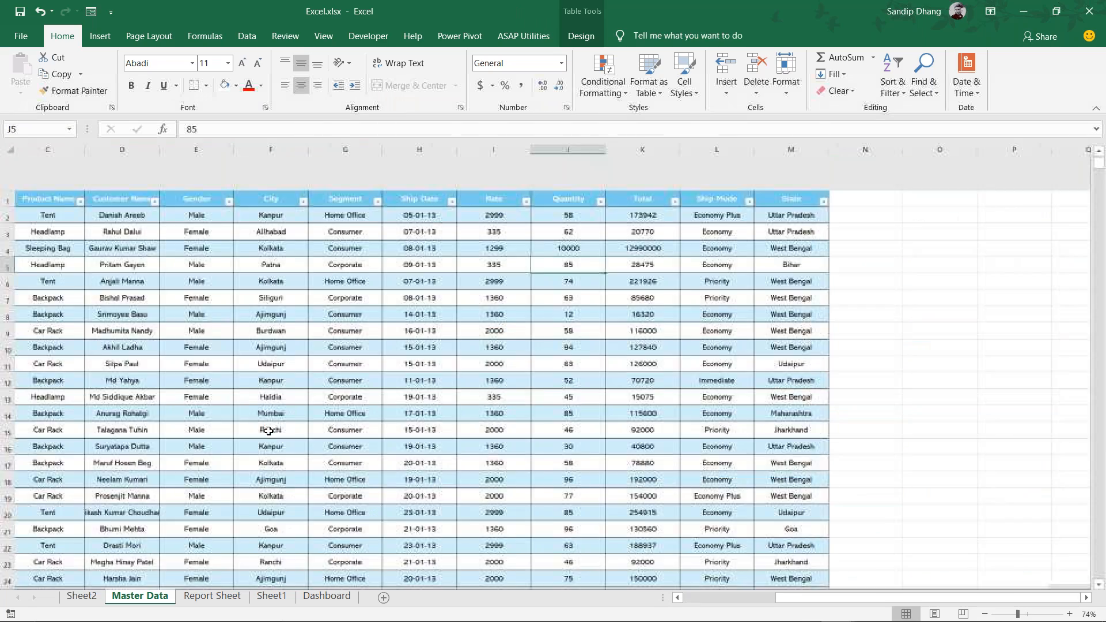
pyautogui.hscroll(-2, 268, 430)
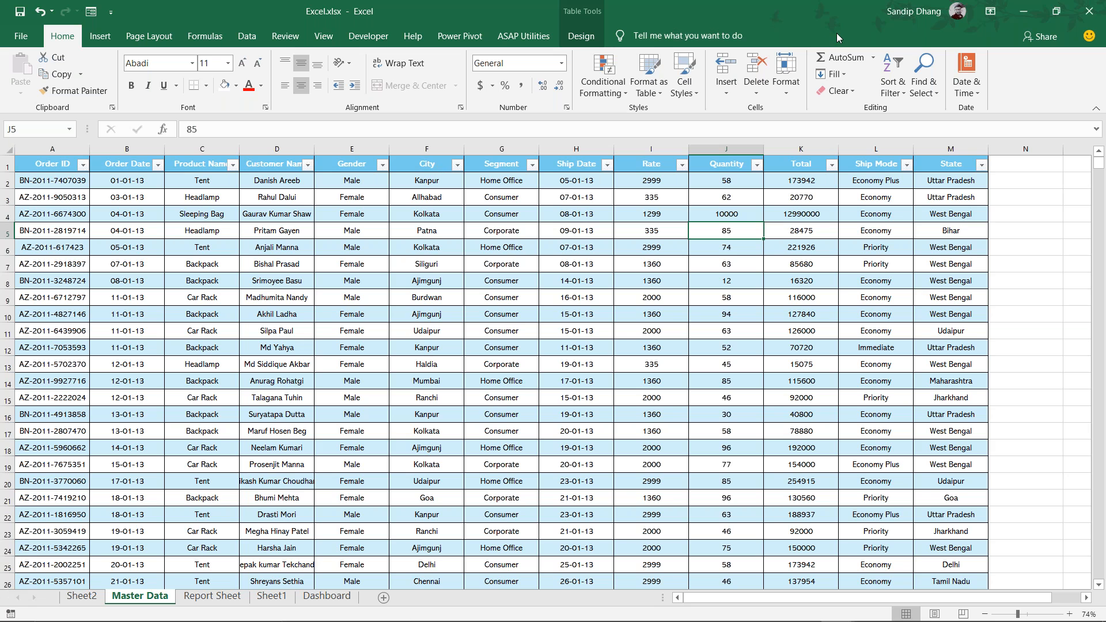
# Create a new blank workbook
pyautogui.hotkey('ctrl', 'n')
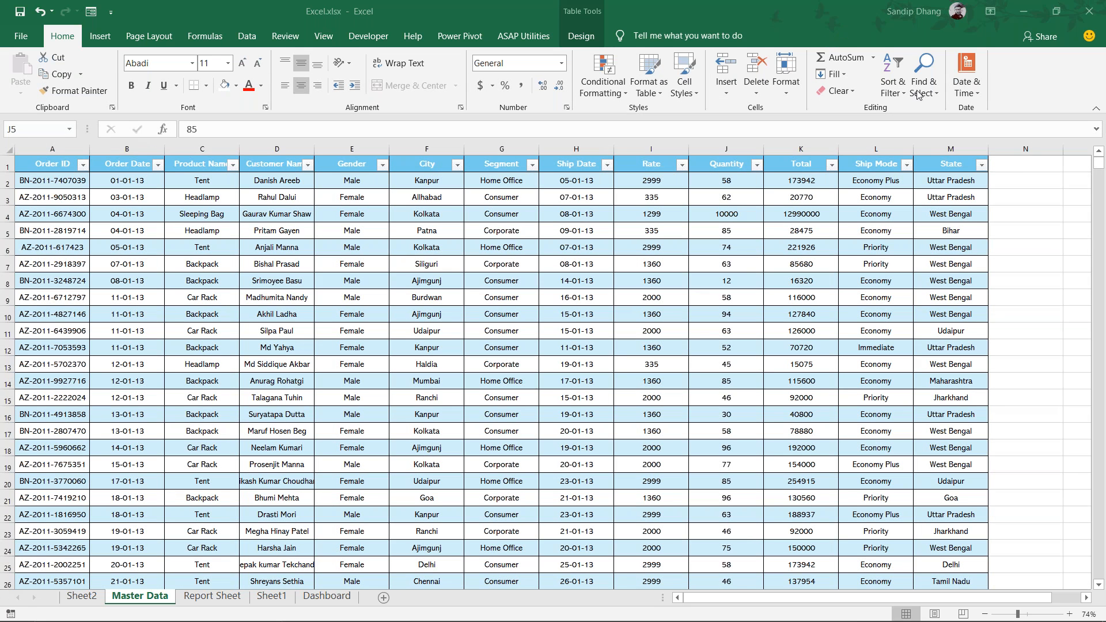